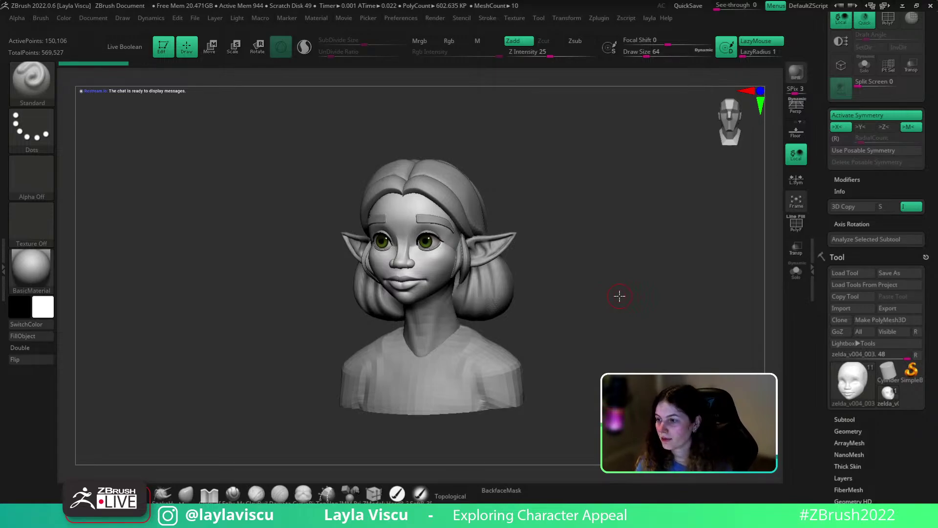
left_click_drag(687, 321, 678, 344)
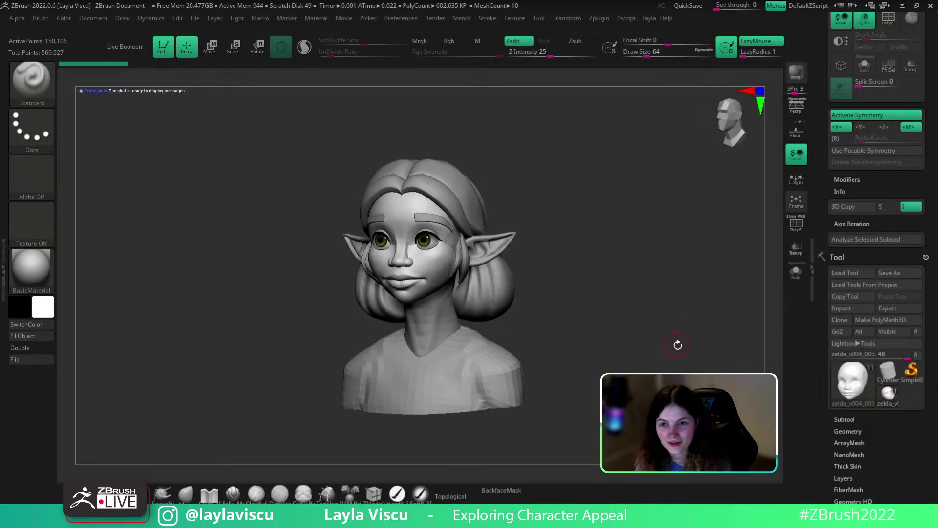
mouse_move(695, 364)
right_mouse_down("ctrl")
mouse_move(684, 346)
mouse_move(695, 369)
right_mouse_up("ctrl")
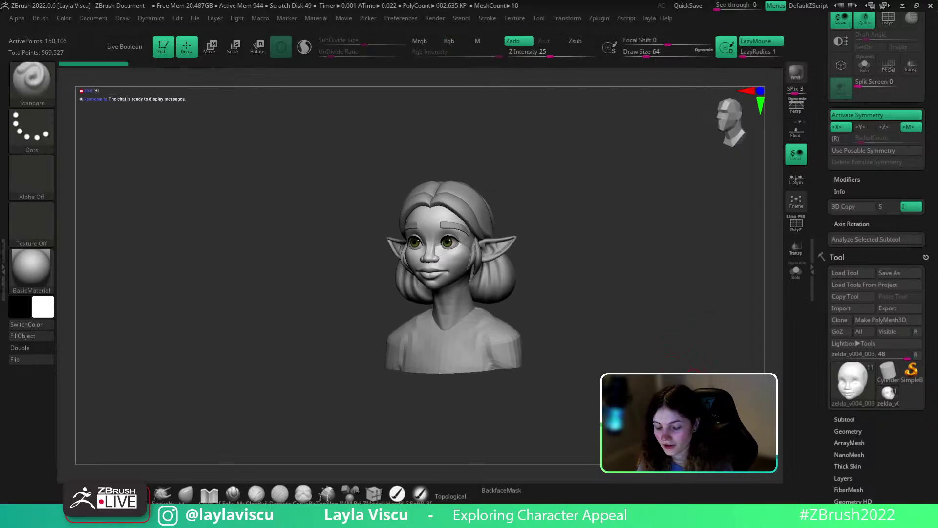
left_click_drag(693, 371, 684, 352, "alt")
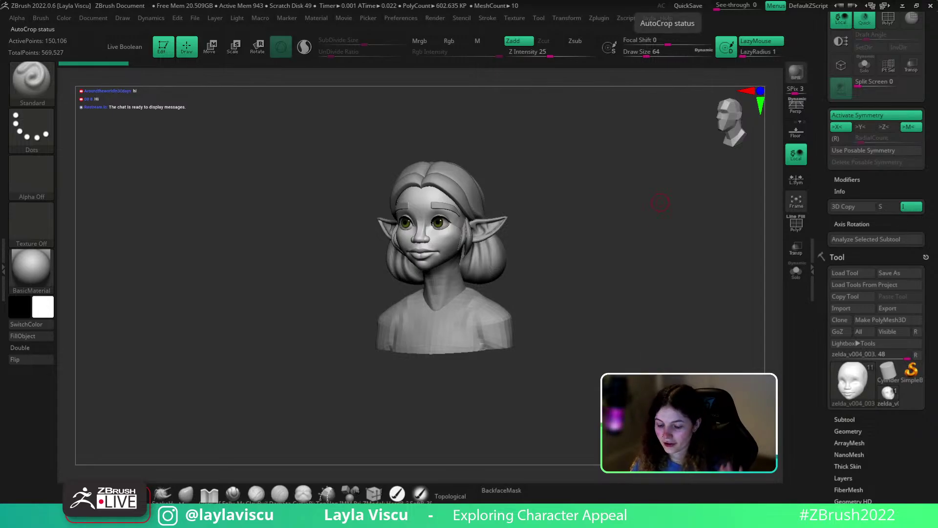
Switch to the posing_v002 model, show all of its subtools and turn on perspective for a full-figure view
left_click(888, 371)
left_click(836, 253)
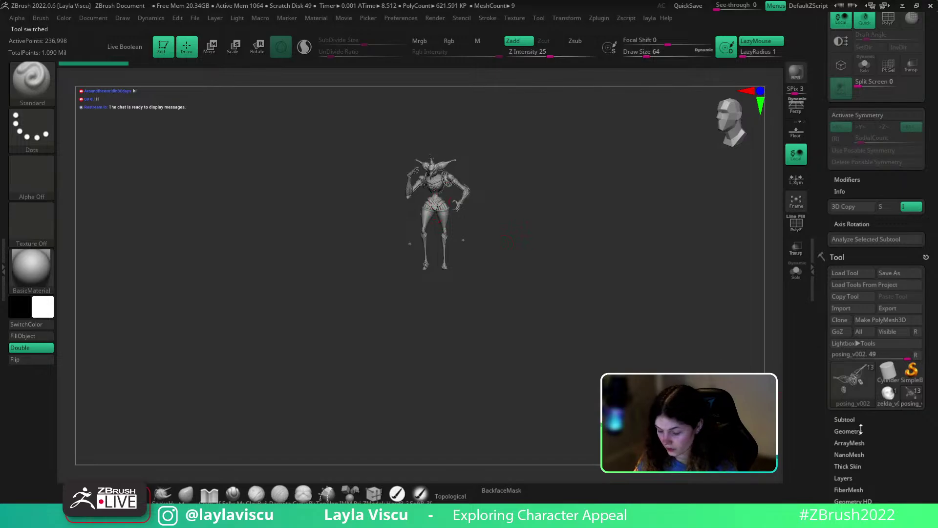
left_click(848, 420)
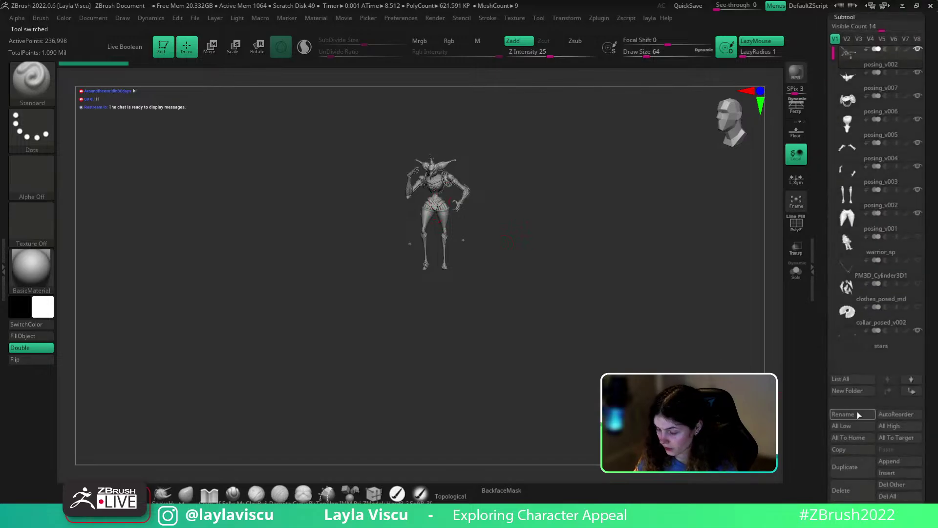
left_click(919, 75, "ctrl+shift")
right_click_drag(478, 226, 623, 246, "ctrl")
left_click(791, 112)
mouse_move(649, 241)
left_mouse_down()
mouse_move(614, 262)
mouse_move(656, 272)
mouse_move(643, 230)
mouse_move(644, 239)
left_mouse_up()
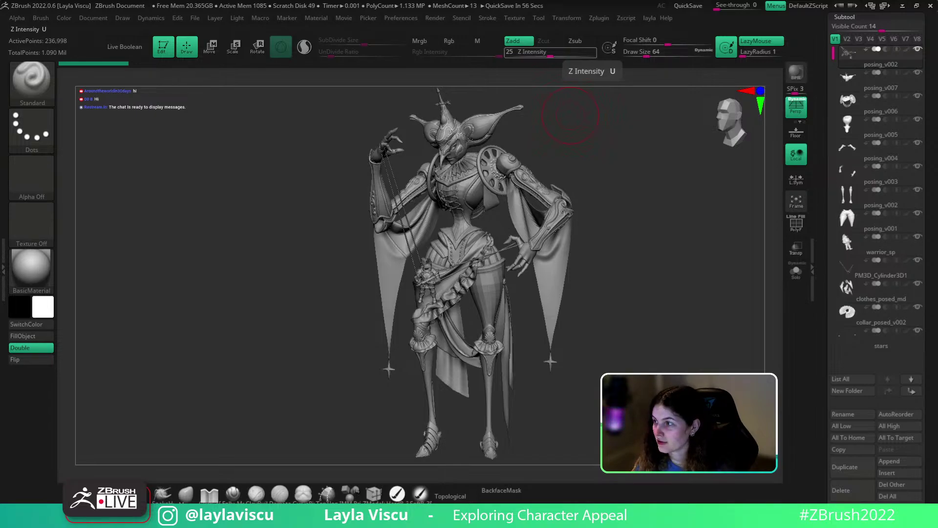
Switch to Photoshop and display the first_pass.png character render full screen without the interface
left_click_drag(830, 0, 503, 0)
key("alt+Tab")
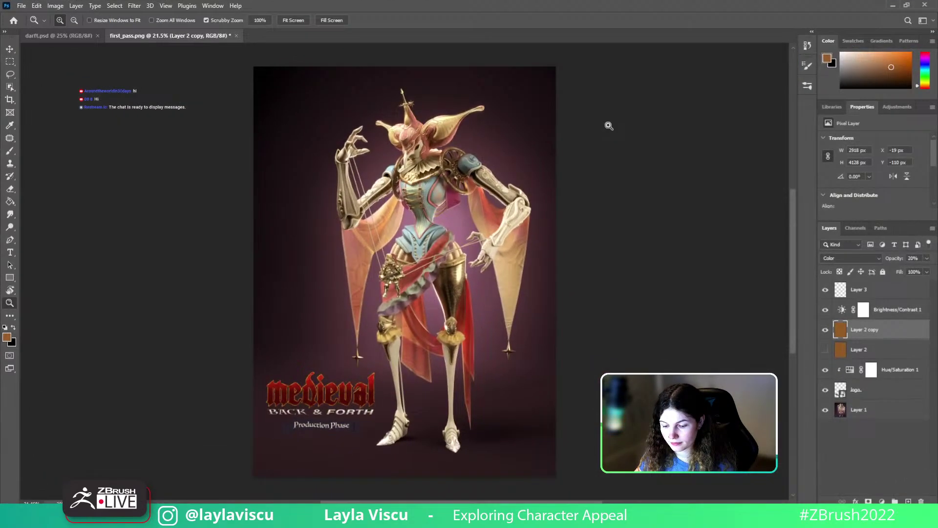
left_click(424, 223)
key("f")
key("f")
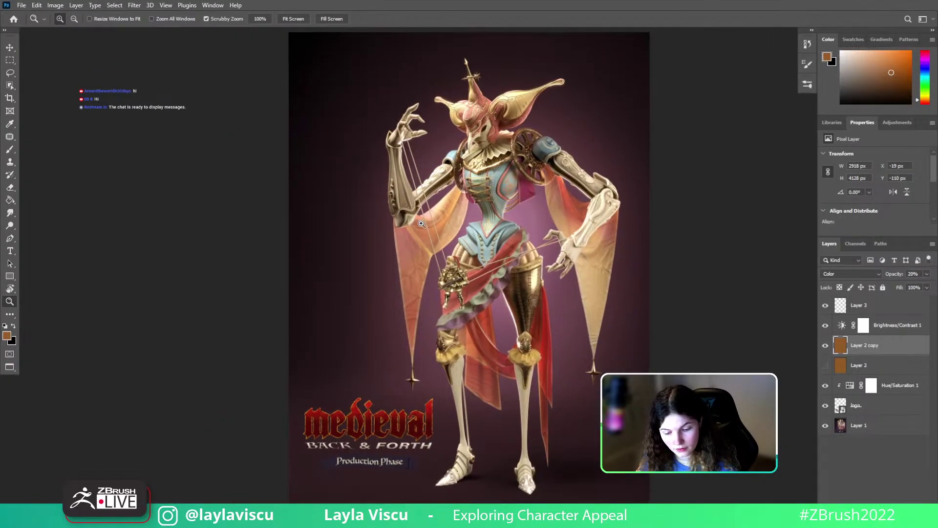
left_click(497, 212)
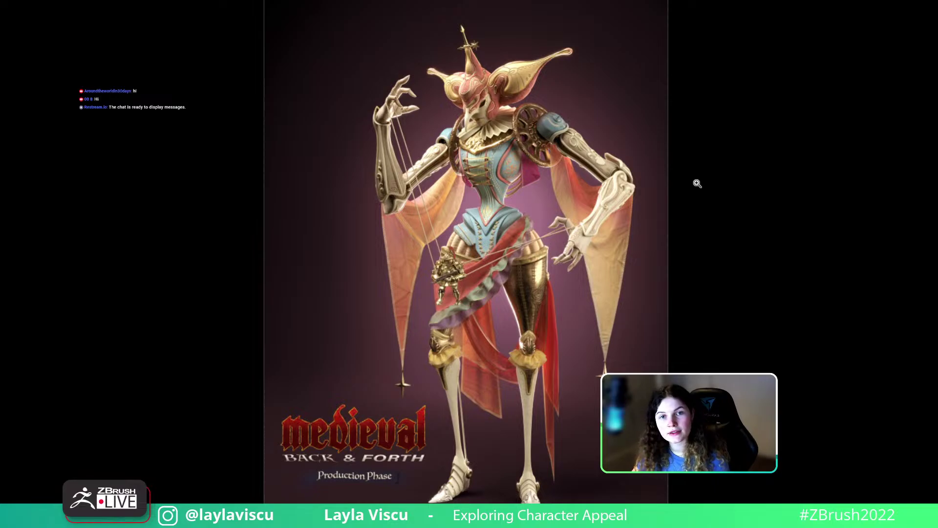
Examine the rendered character's headpiece, hands, arms and costume up close, and the composition as a whole
mouse_move(545, 211)
left_mouse_down()
mouse_move(526, 213)
mouse_move(537, 213)
left_mouse_up()
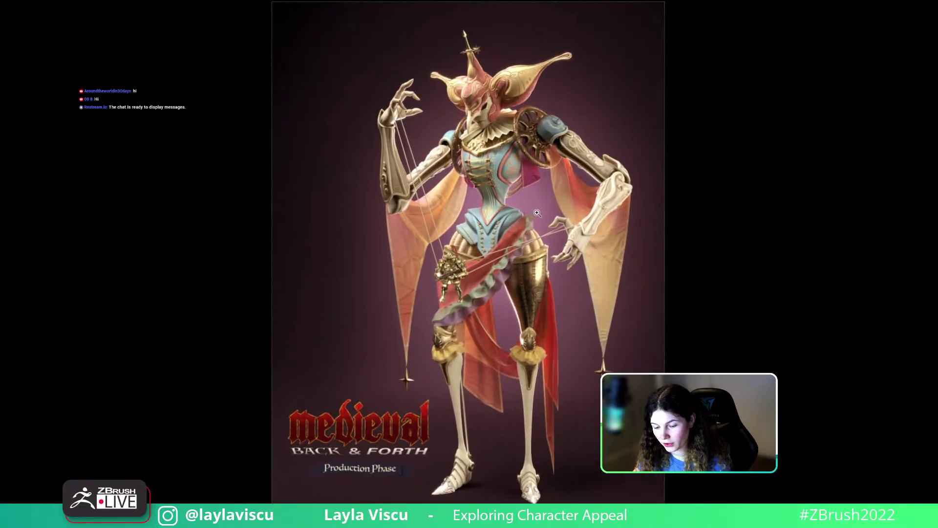
left_click_drag(508, 116, 562, 115)
left_click_drag(442, 105, 467, 104)
left_click_drag(442, 174, 406, 178)
left_click_drag(583, 191, 544, 208)
left_click_drag(677, 254, 626, 268)
left_click(380, 315)
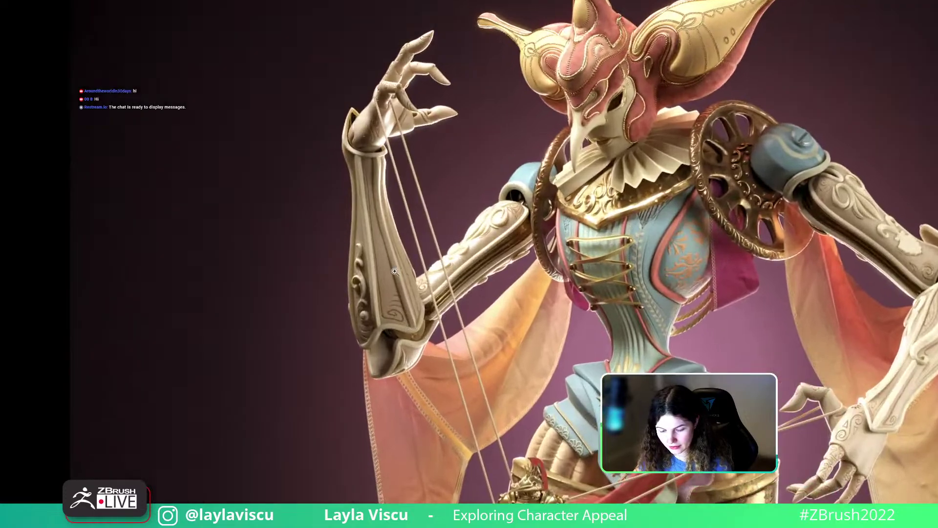
left_click(375, 281)
key("ctrl+0")
left_click(531, 43)
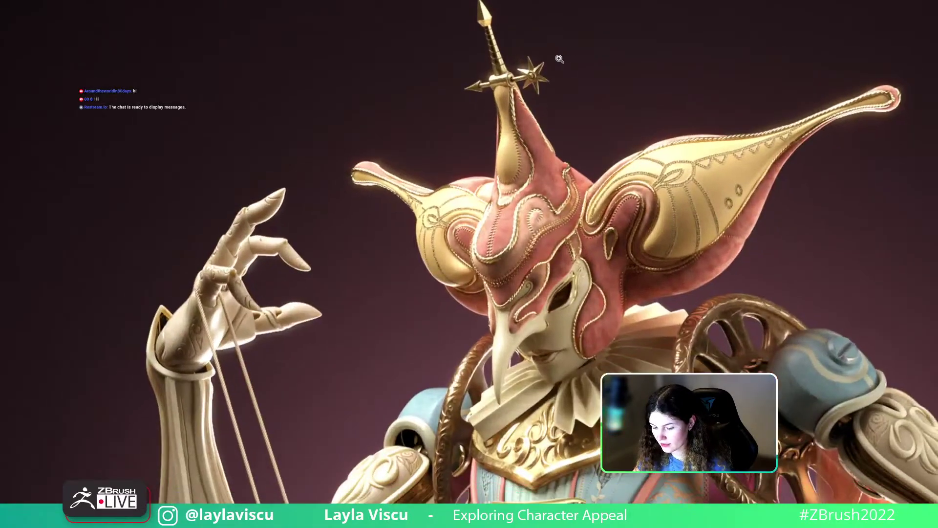
key("ctrl+0")
left_click(597, 214)
key("ctrl+0")
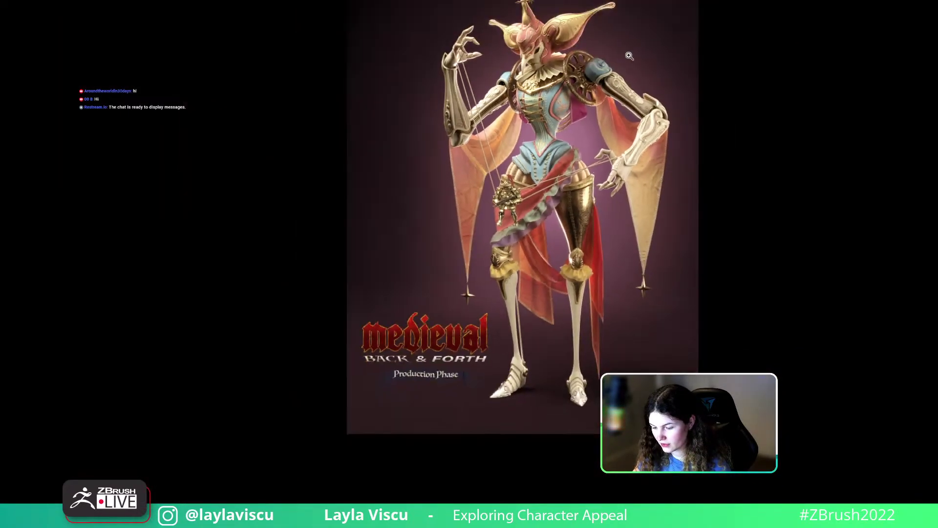
left_click(631, 56)
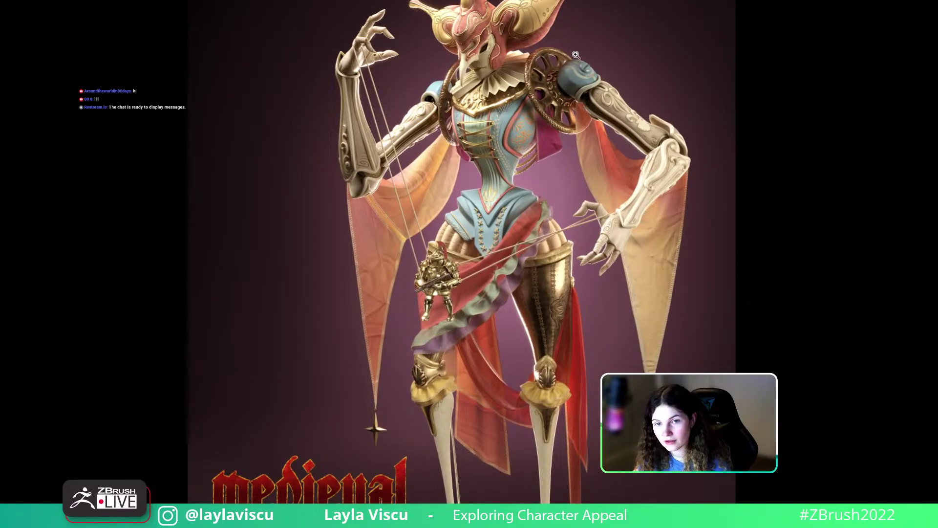
key("ctrl+0")
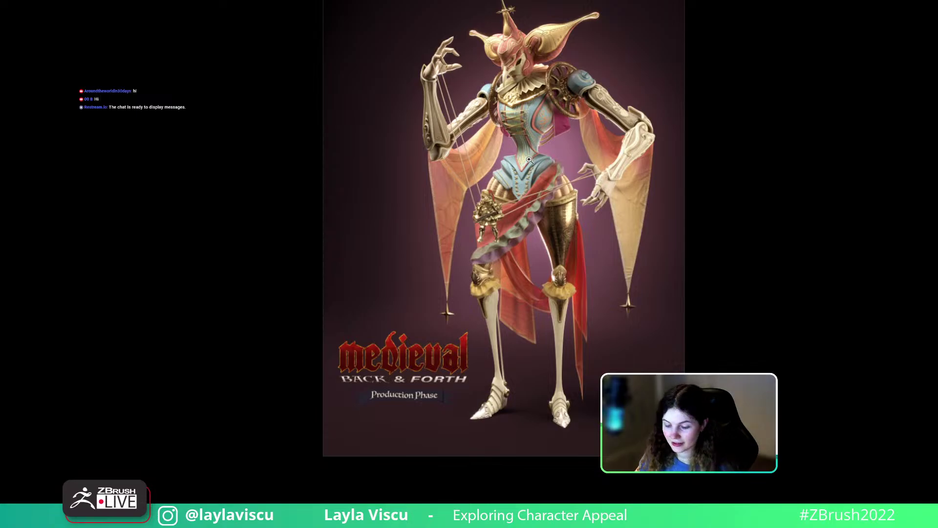
Return to ZBrush, make the Zelda bust the active model again and frame the whole bust
key("f")
mouse_move(413, 6)
left_mouse_down()
mouse_move(361, 126)
mouse_move(937, 1)
left_mouse_up()
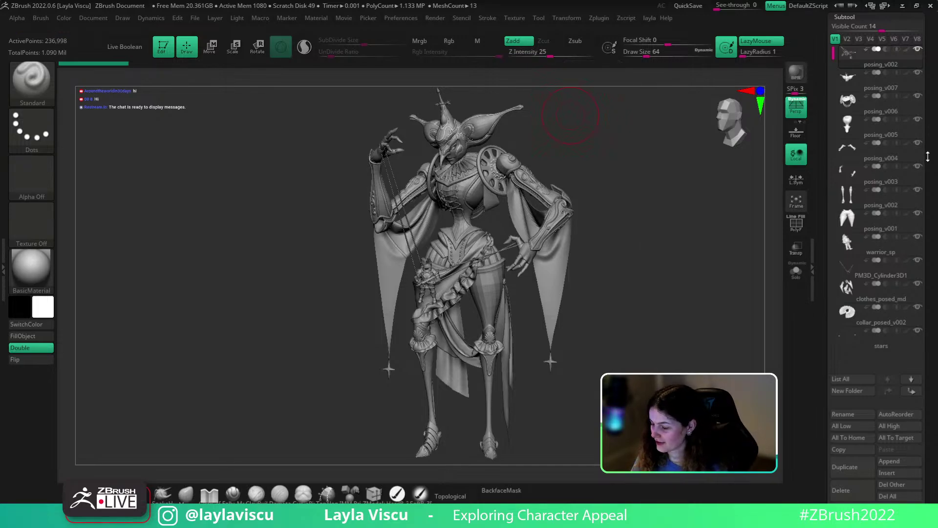
scroll(915, 228, "up", 5)
left_click(888, 225)
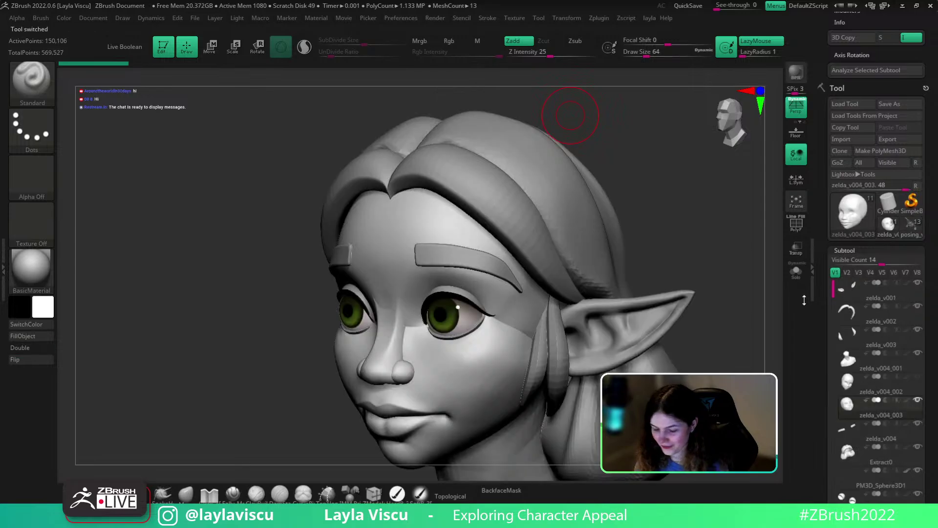
right_click_drag(692, 283, 646, 195, "ctrl")
right_click_drag(660, 318, 658, 326)
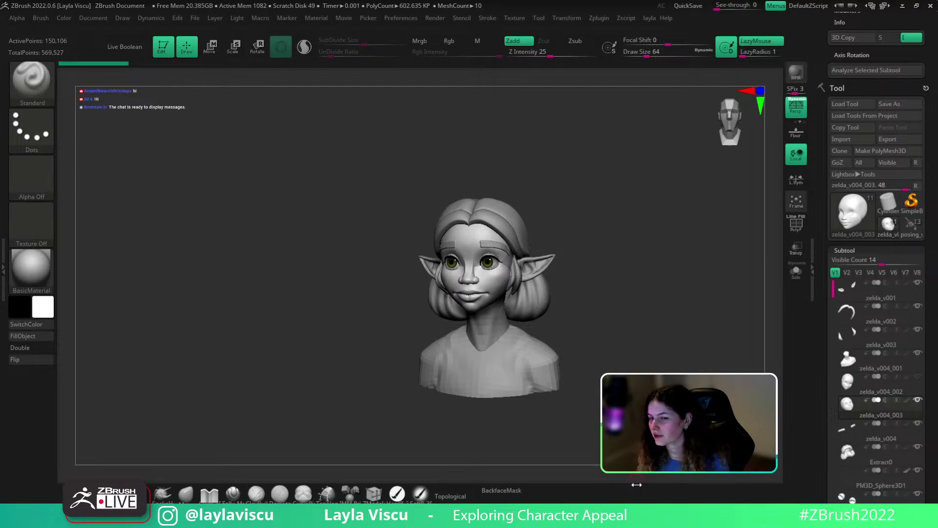
Look over the Zelda bust and review the list of subtools it is built from
left_click_drag(682, 313, 683, 320)
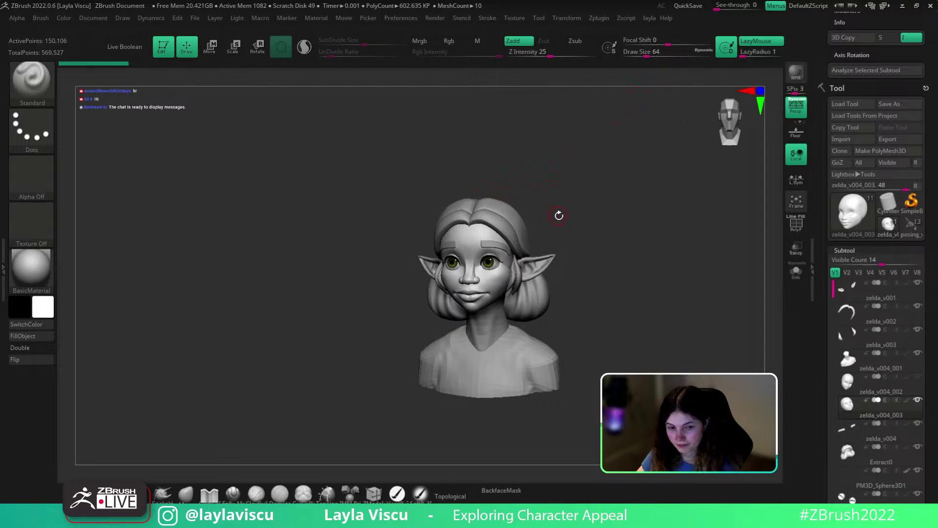
left_click_drag(559, 215, 526, 168, "alt")
mouse_move(910, 228)
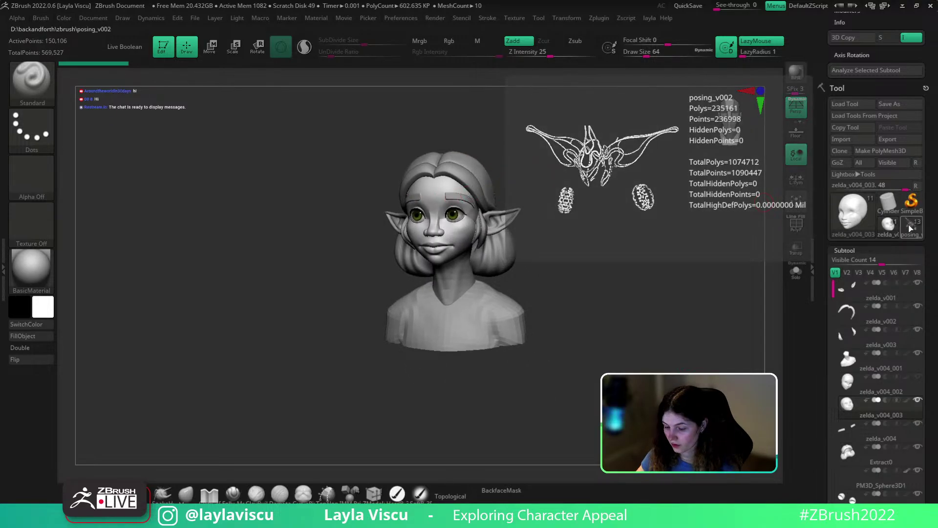
left_click_drag(627, 245, 599, 282, "alt")
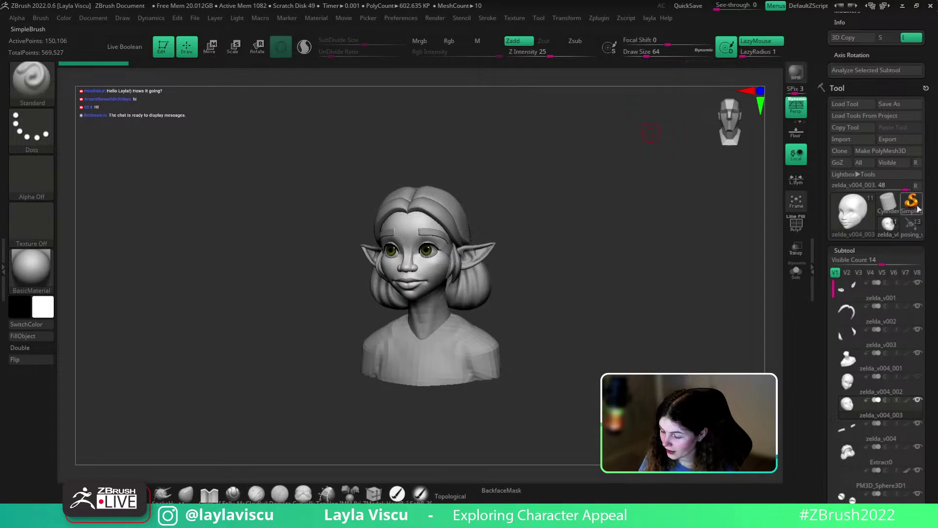
scroll(926, 235, "down", 5)
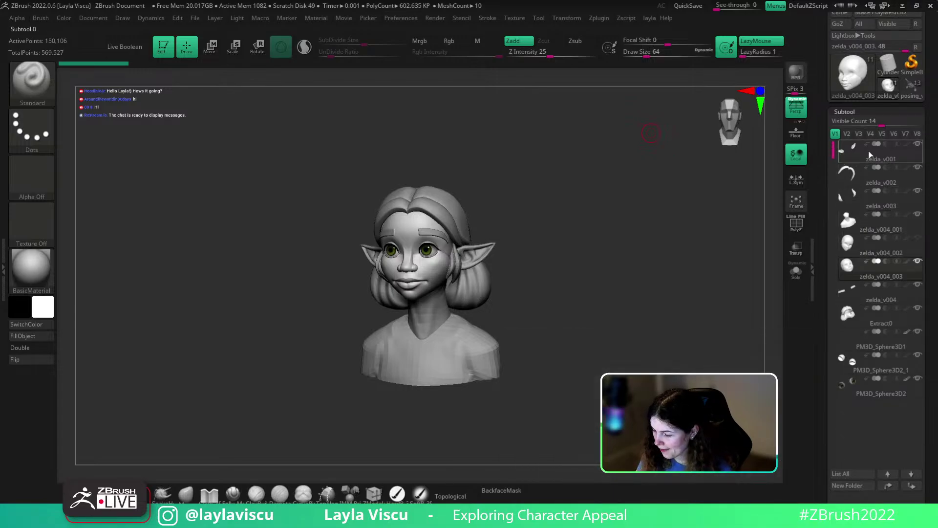
scroll(934, 233, "down", 2)
scroll(934, 232, "down", 1)
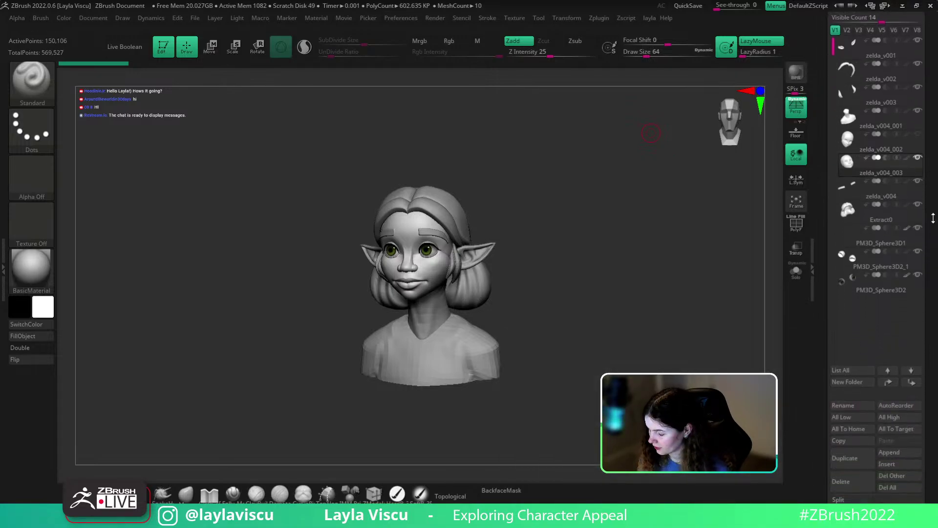
scroll(929, 225, "up", 2)
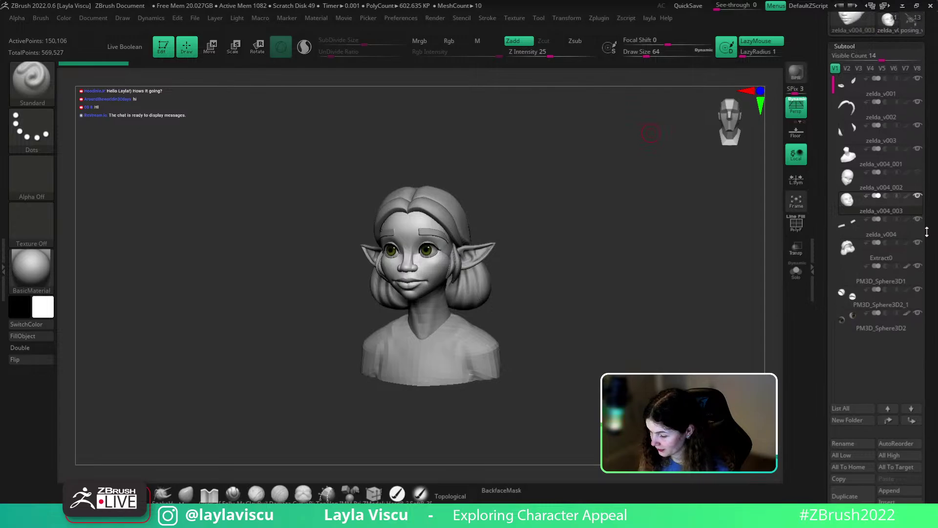
scroll(925, 239, "down", 1)
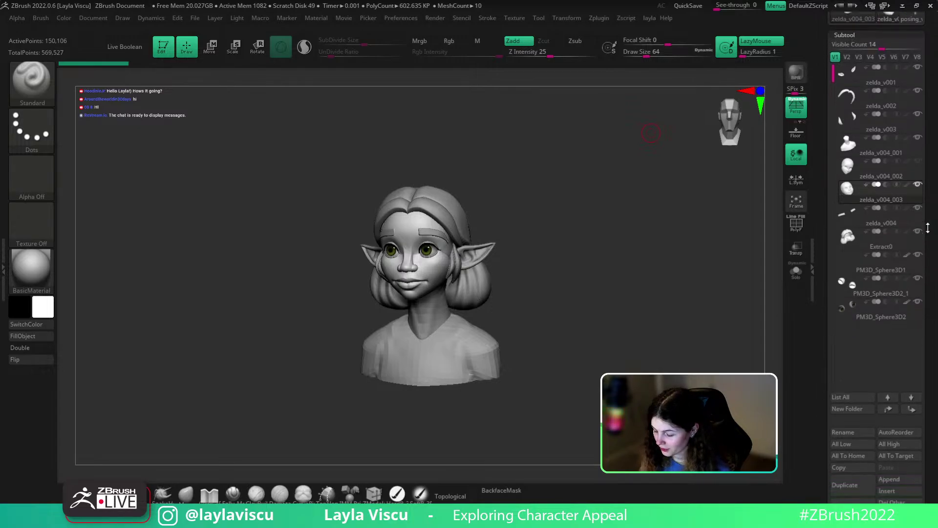
mouse_move(848, 93)
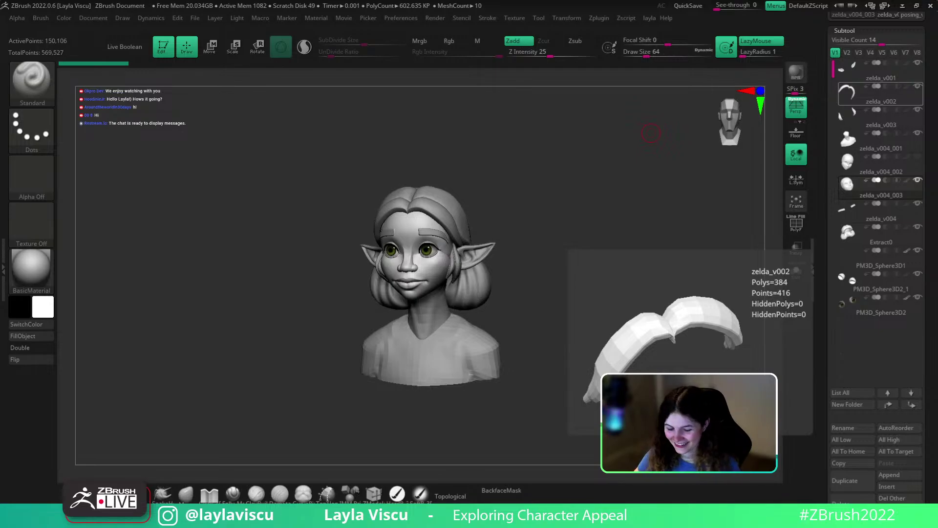
Nudge the chin of the zelda_v004_003 head slightly upward and forward with the Move brush at Draw Size 64
left_click_drag(594, 298, 538, 308, "shift")
left_click_drag(478, 276, 587, 335, "alt")
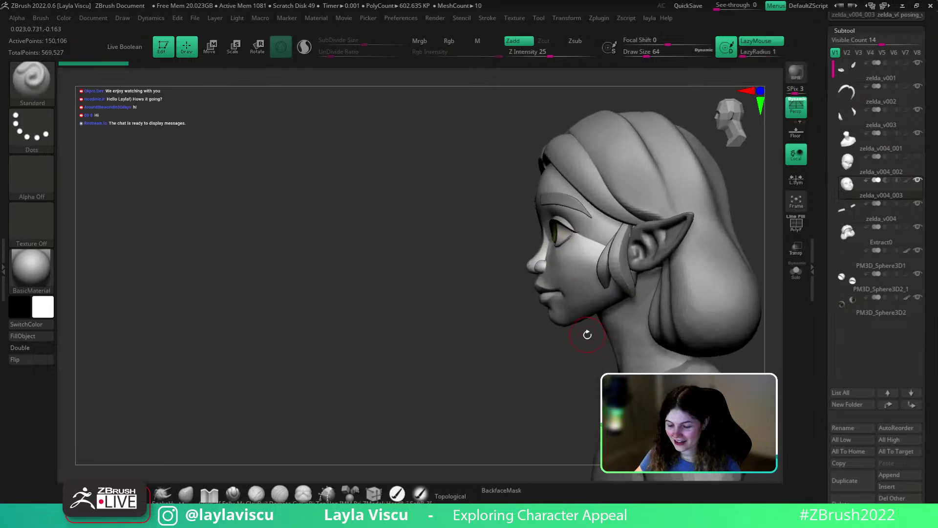
left_click_drag(547, 358, 493, 353, "alt")
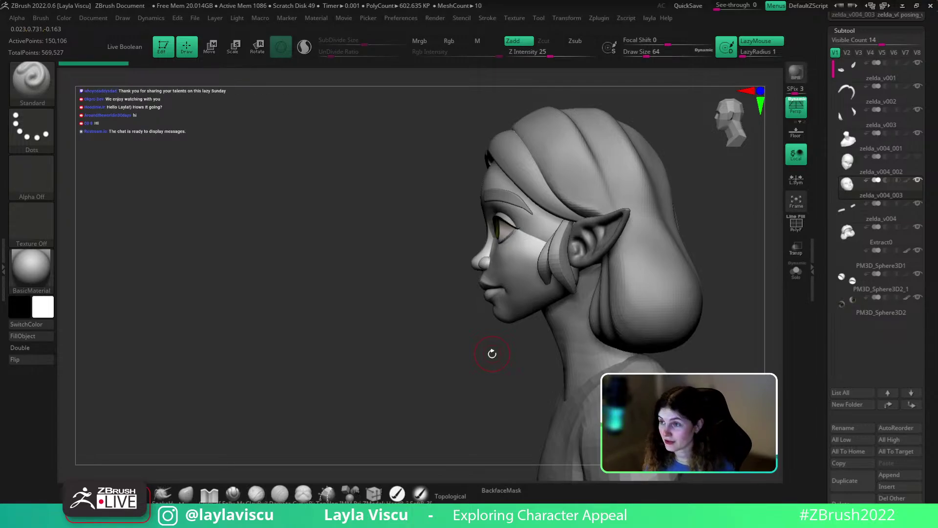
key("b")
key("m")
key("v")
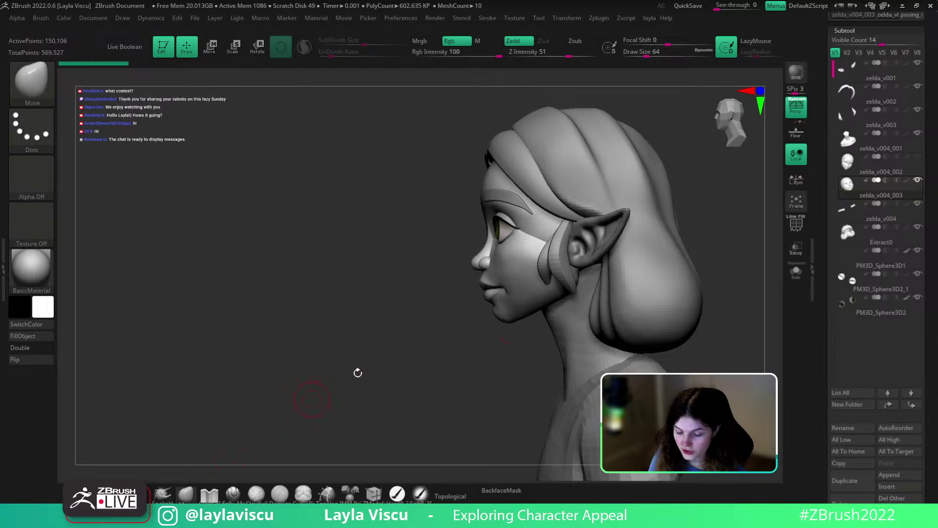
left_click_drag(358, 373, 497, 318)
key("shift+f")
key("shift+f")
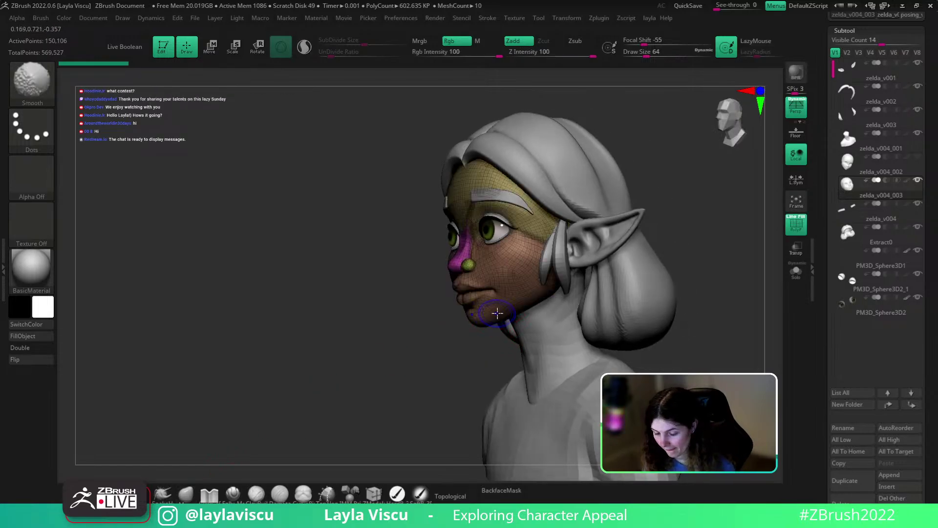
key("space")
left_click_drag(477, 329, 472, 319)
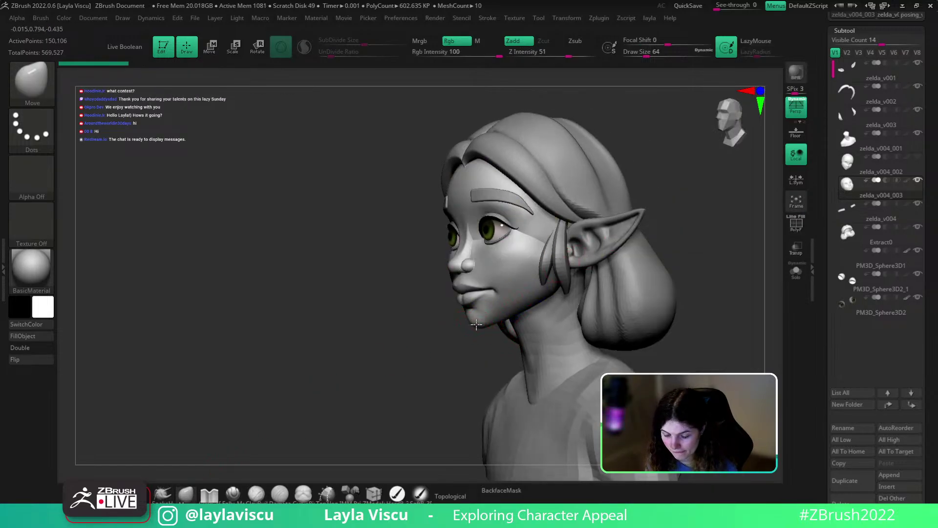
mouse_move(495, 350)
left_mouse_down("shift")
mouse_move(464, 354)
mouse_move(482, 320)
mouse_move(567, 269)
left_mouse_up("shift")
Choose the Folly_Mech Cut brush with a Draw Size of about 90 and smooth the jawline beneath the chin
key("s")
left_click(233, 494)
key("s")
key("shift+f")
key("shift+d")
key("shift+d")
key("shift+f")
left_click_drag(490, 367, 484, 359, "shift")
left_click_drag(494, 320, 519, 286, "shift")
mouse_move(486, 347)
left_mouse_down()
mouse_move(486, 370)
mouse_move(494, 348)
mouse_move(517, 357)
mouse_move(471, 382)
left_mouse_up()
key("d")
key("d")
key("bracketleft")
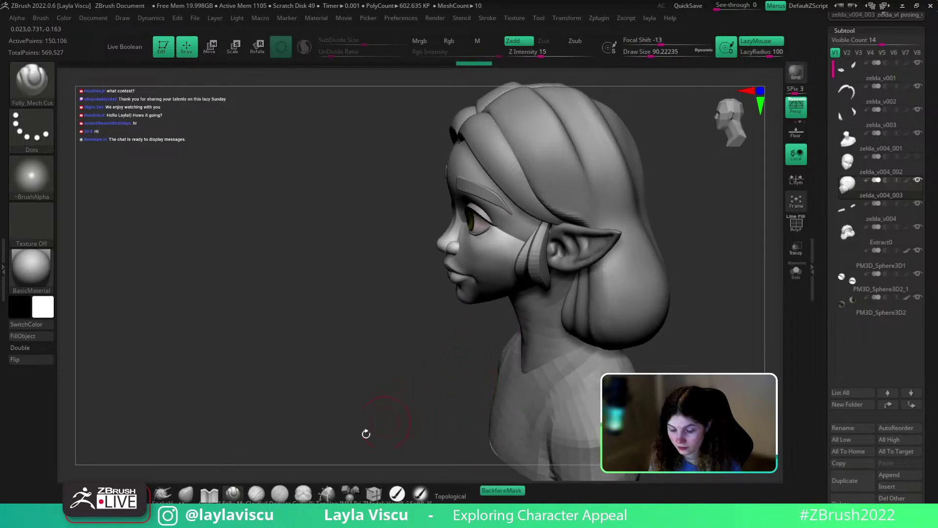
Reshape the side of the nose in profile using the Move brush at Draw Size about 128 with Topological masking enabled
left_click_drag(386, 379, 388, 394, "shift")
left_click(185, 495)
key("s")
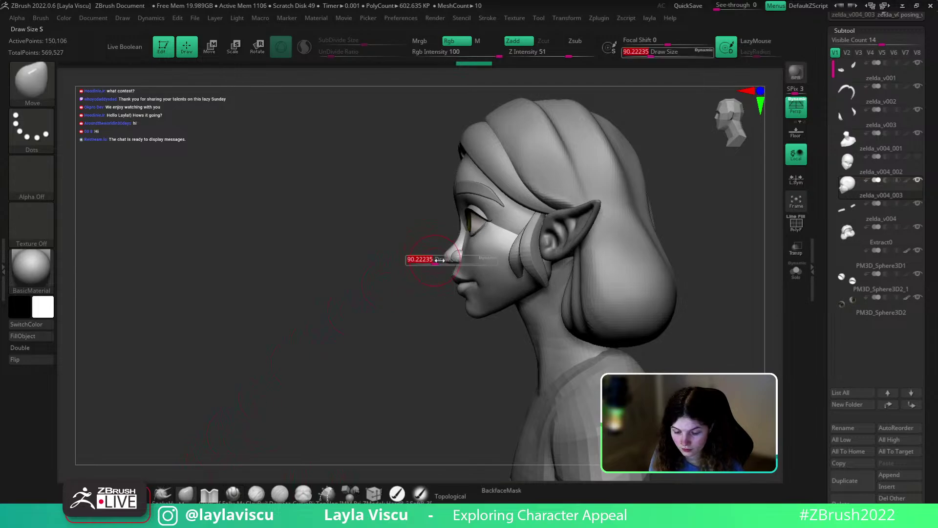
key("shift+f")
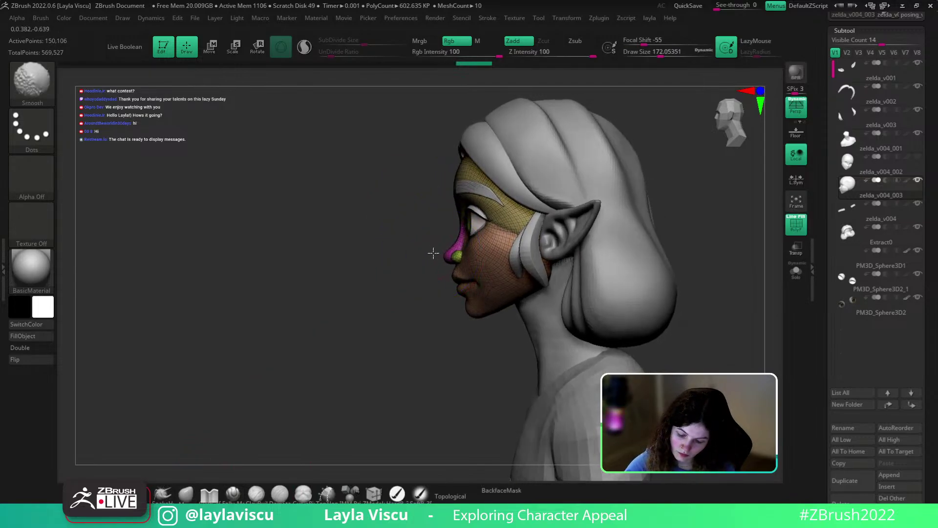
key("shift+f")
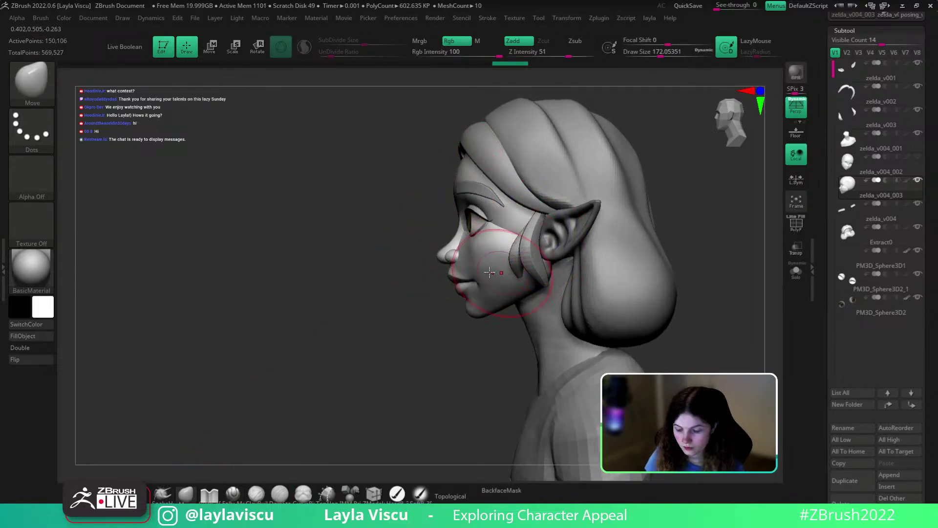
key("bracketleft")
right_click_drag(479, 264, 475, 289, "ctrl")
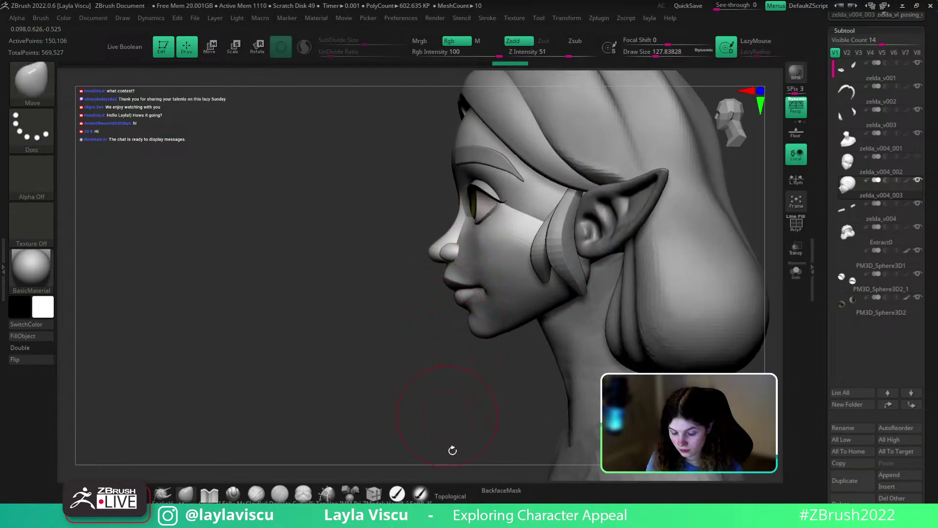
left_click(453, 495)
left_click_drag(449, 270, 454, 266)
Adjust the nostril wing from below with the Move brush at a Draw Size of about 97
mouse_move(440, 286)
right_mouse_down("ctrl")
mouse_move(438, 259)
mouse_move(432, 306)
right_mouse_up("ctrl")
key("bracketleft")
left_click_drag(432, 306, 488, 245)
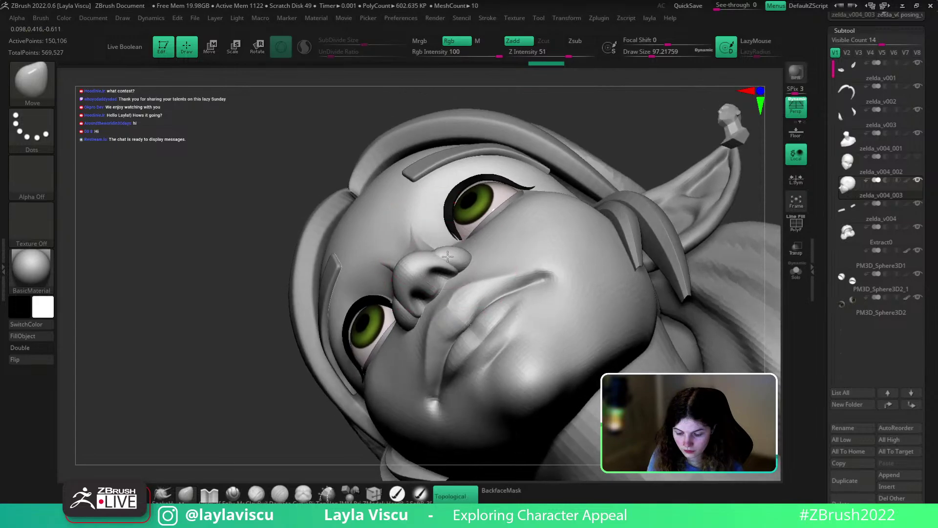
left_click_drag(622, 126, 601, 98)
key("s")
left_click_drag(443, 289, 437, 279)
Choose the ClayBuildup brush with a Draw Size of about 27 and isolate the nose polygroup of the head
key("s")
key("s")
key("s")
key("b")
key("c")
key("b")
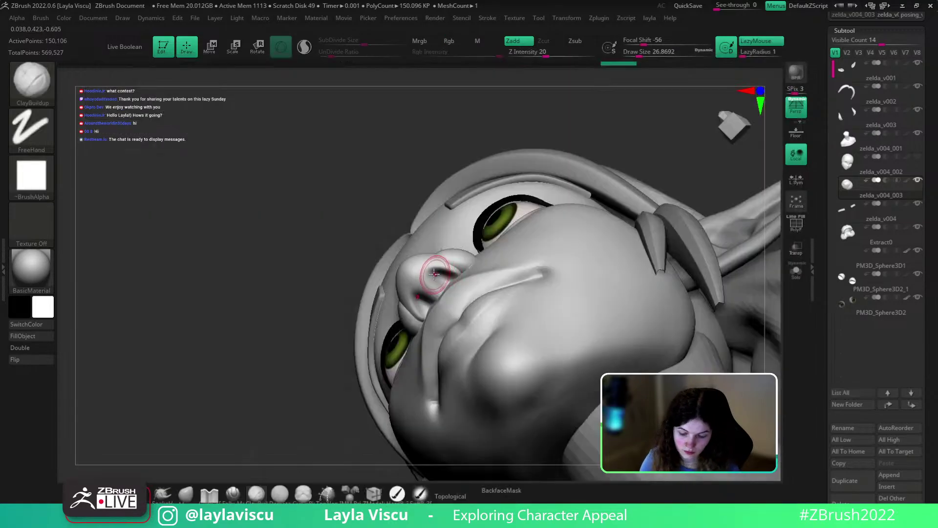
left_click(443, 283, "ctrl+shift")
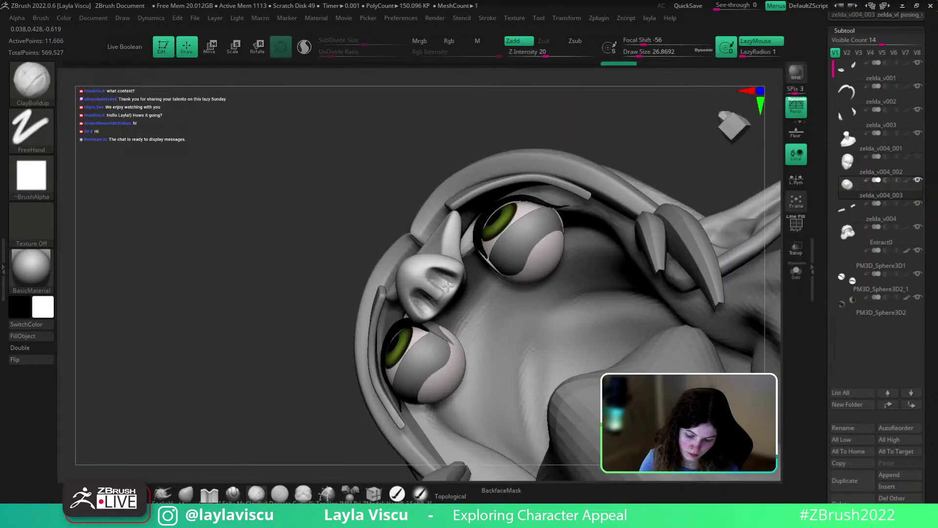
Sculpt and smooth the inside of the nostrils on the isolated nose, and show the full head again
mouse_move(448, 286)
left_mouse_down()
mouse_move(429, 288)
mouse_move(442, 278)
left_mouse_up()
left_click_drag(475, 138, 461, 252)
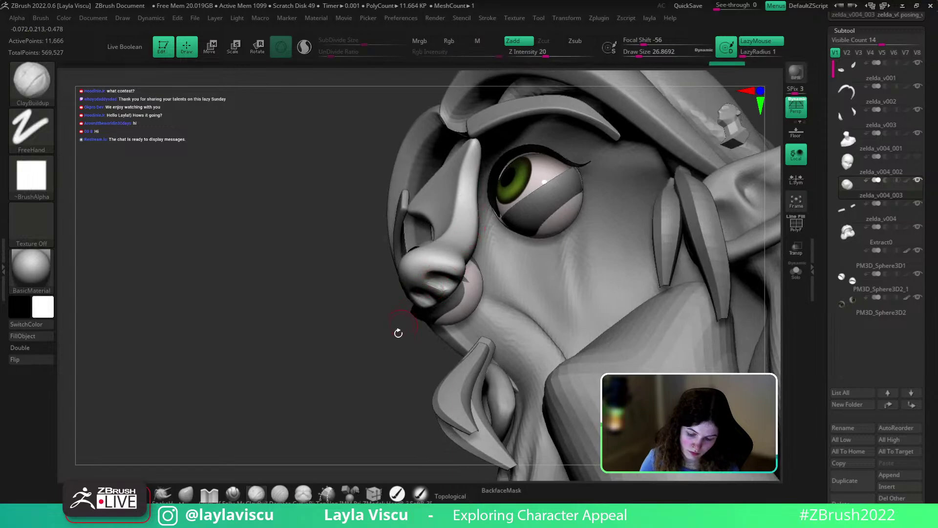
left_click_drag(398, 333, 446, 278)
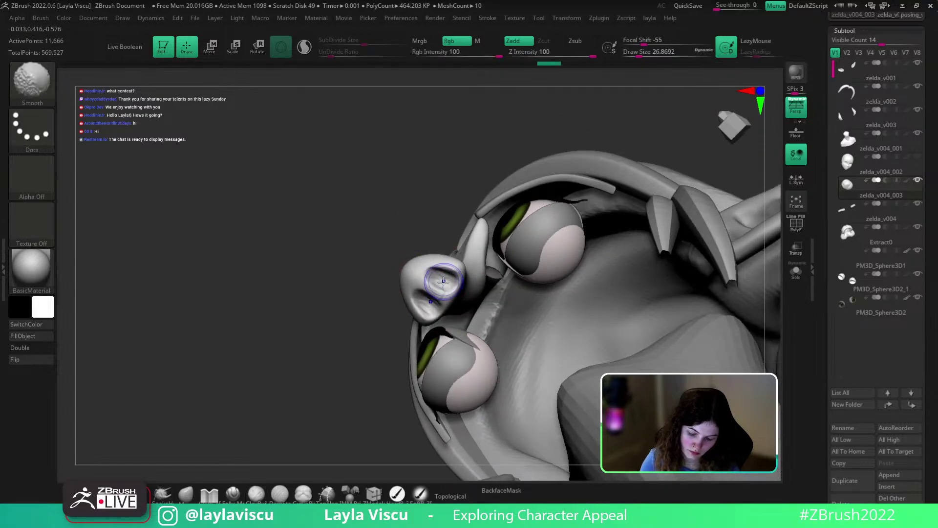
left_click(425, 182, "ctrl+shift")
left_click_drag(425, 182, 460, 394)
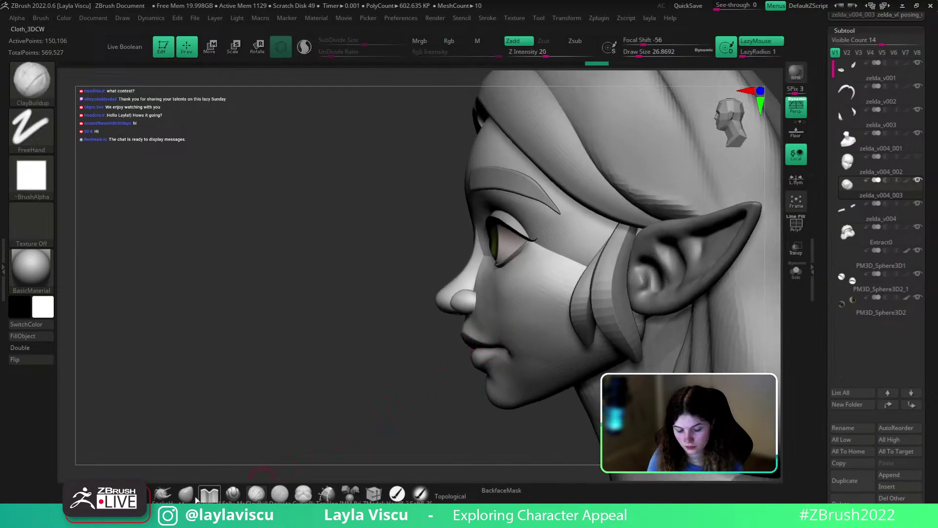
Choose the DamStandard brush with a Draw Size of about 97 and drop the head to a lower subdivision level
key("b")
key("d")
key("s")
key("s")
left_click_drag(518, 298, 525, 299)
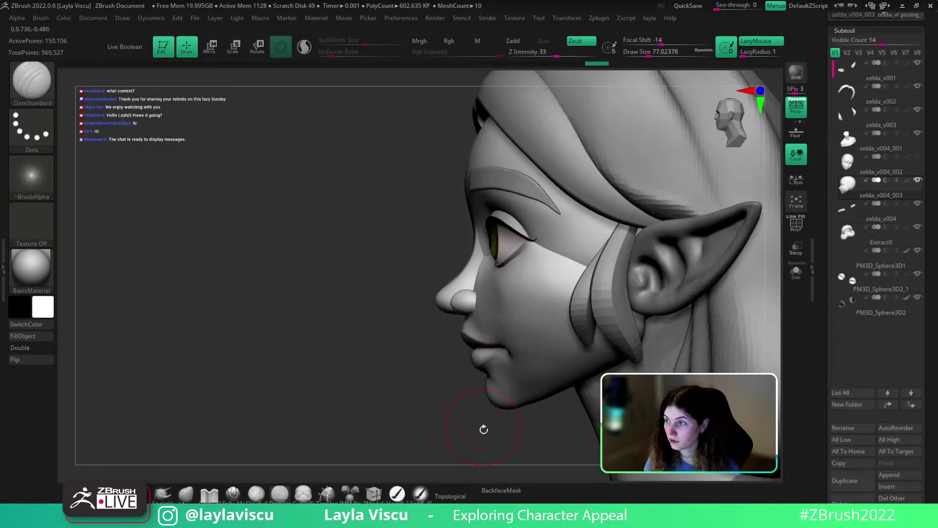
left_click_drag(488, 446, 528, 443)
key("shift+d")
key("shift+d")
key("shift+d")
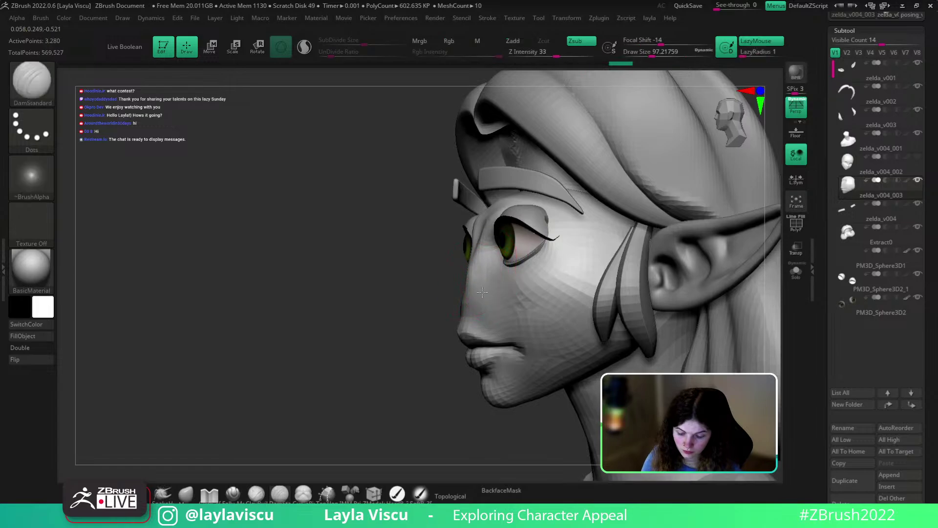
Smooth the cheek beside the nose on the low-resolution head and return it to its highest subdivision level
mouse_move(489, 281)
left_mouse_down()
mouse_move(512, 318)
mouse_move(481, 294)
mouse_move(487, 285)
left_mouse_up()
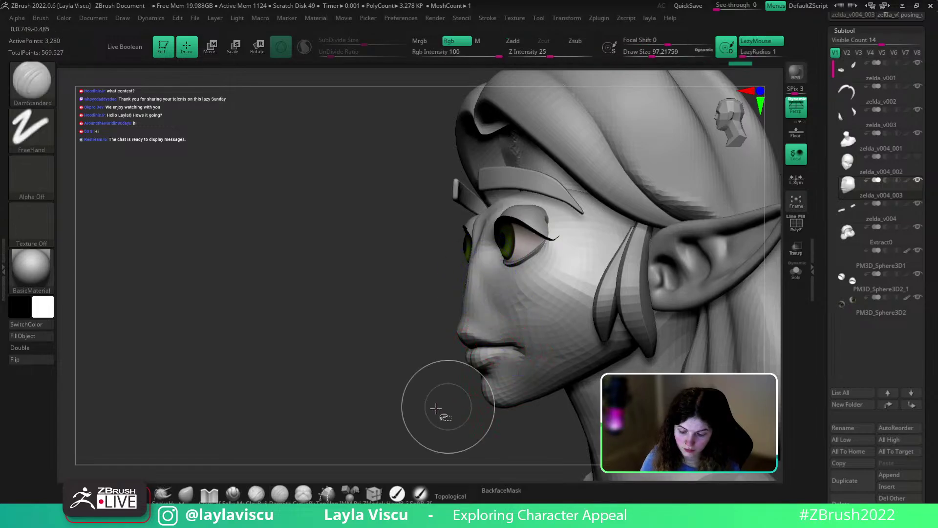
key("ctrl+z")
key("ctrl+z")
key("ctrl+z")
left_click_drag(412, 421, 379, 423, "shift")
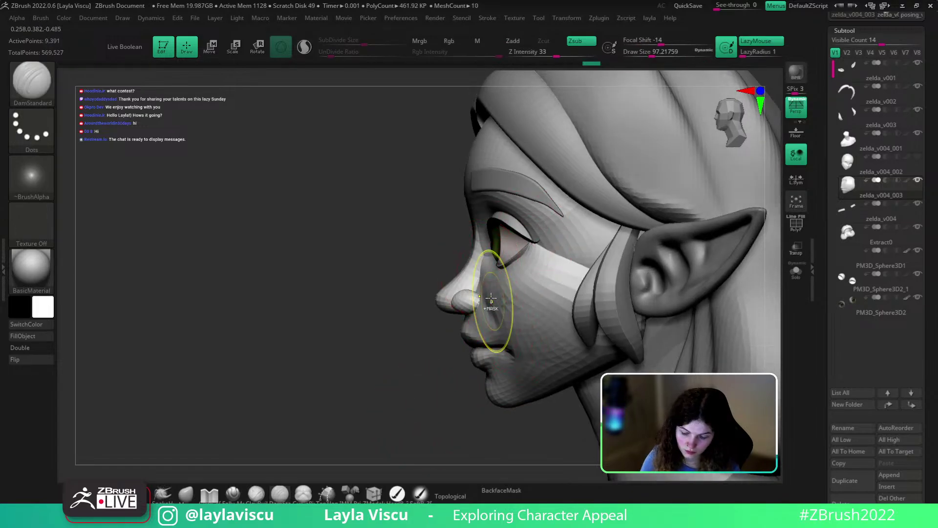
mouse_move(498, 326)
left_mouse_down()
mouse_move(488, 297)
mouse_move(517, 308)
left_mouse_up()
right_click_drag(517, 285, 486, 243, "ctrl")
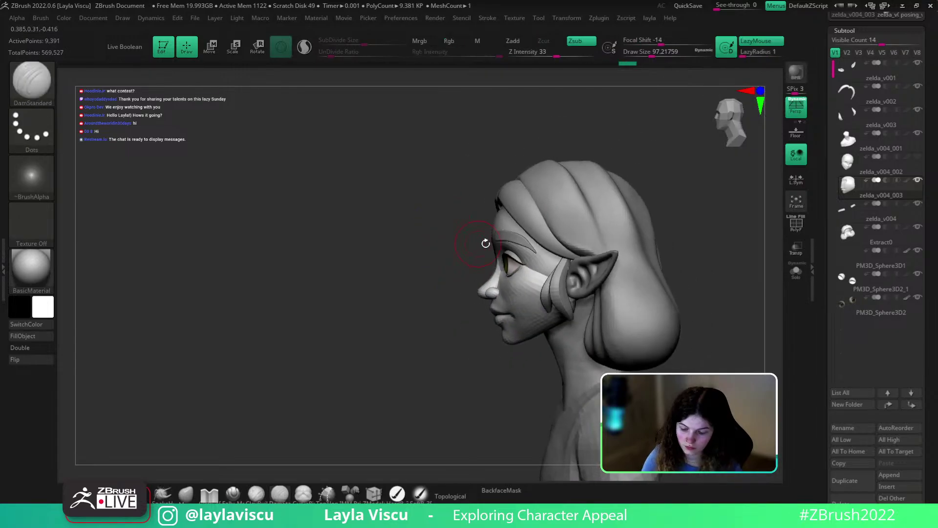
key("d")
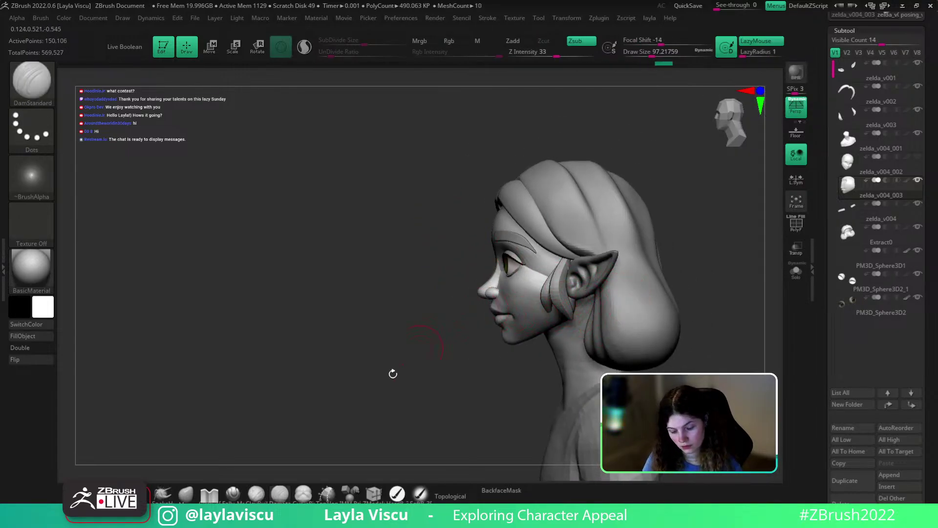
left_click(234, 492)
mouse_move(702, 274)
left_mouse_down()
mouse_move(691, 279)
mouse_move(699, 292)
mouse_move(744, 292)
left_mouse_up()
right_click_drag(743, 291, 552, 312, "ctrl")
mouse_move(704, 288)
left_mouse_down()
mouse_move(733, 272)
mouse_move(692, 289)
mouse_move(716, 321)
left_mouse_up()
right_click_drag(484, 225, 511, 210)
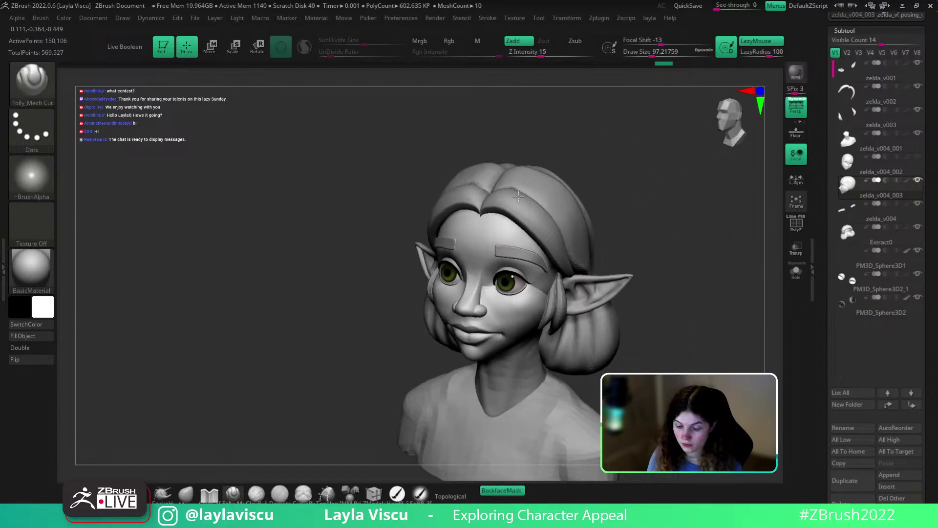
Make the zelda_v004 eyebrows active and adjust the brow's outer end in profile with the Move brush at Draw Size about 212
left_click(209, 495)
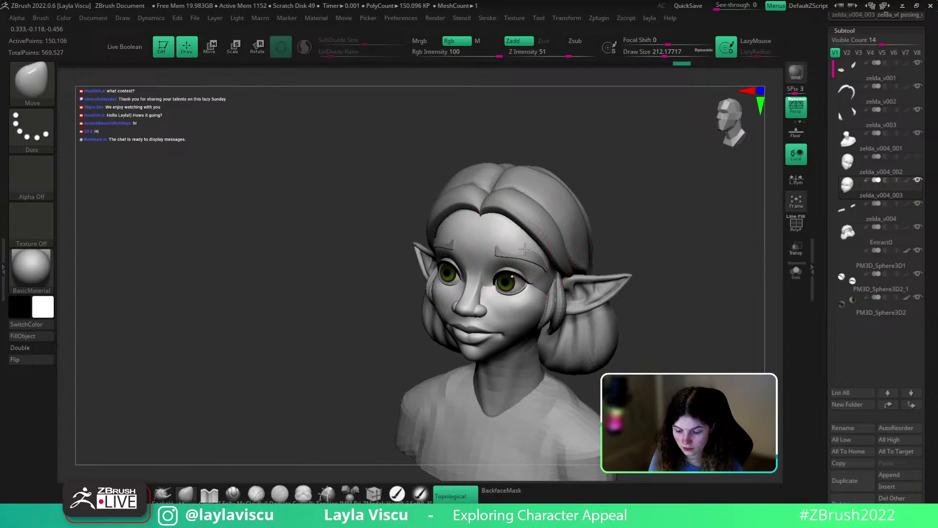
mouse_move(626, 217)
left_mouse_down()
mouse_move(518, 244)
mouse_move(521, 234)
left_mouse_up()
left_click(517, 244, "alt")
left_click_drag(692, 216, 641, 192, "alt")
left_click_drag(498, 248, 506, 261)
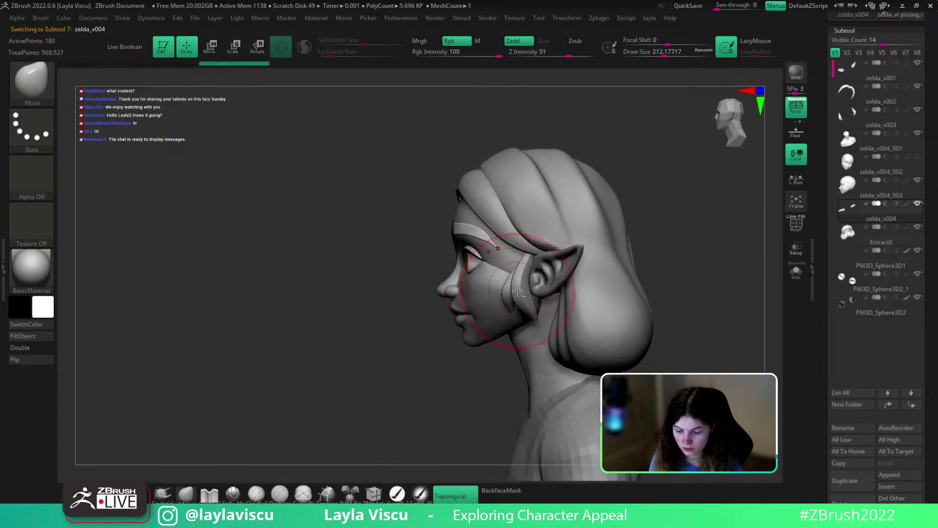
Hide the zelda_v003 hair strands in front of the ears and make the zelda_v001 ears the active subtool
left_click(518, 290, "alt")
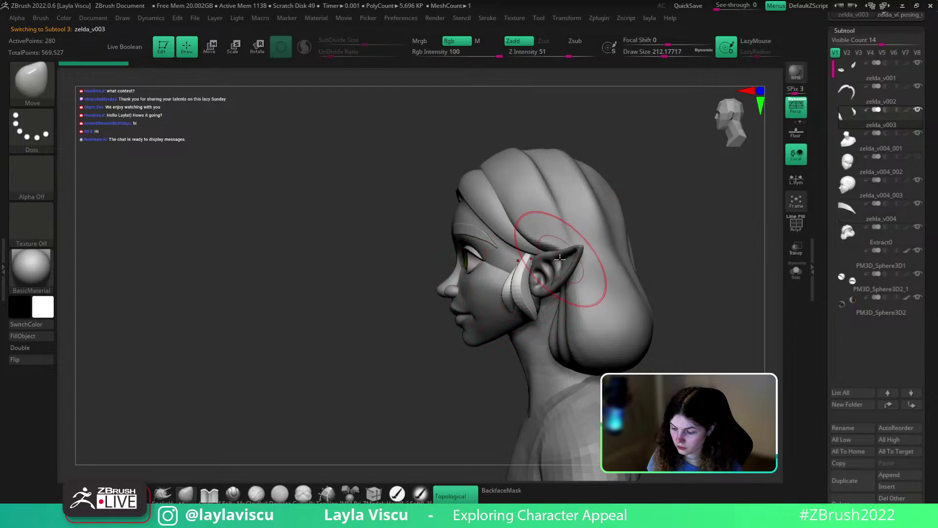
left_click(905, 151)
left_click(562, 274, "alt")
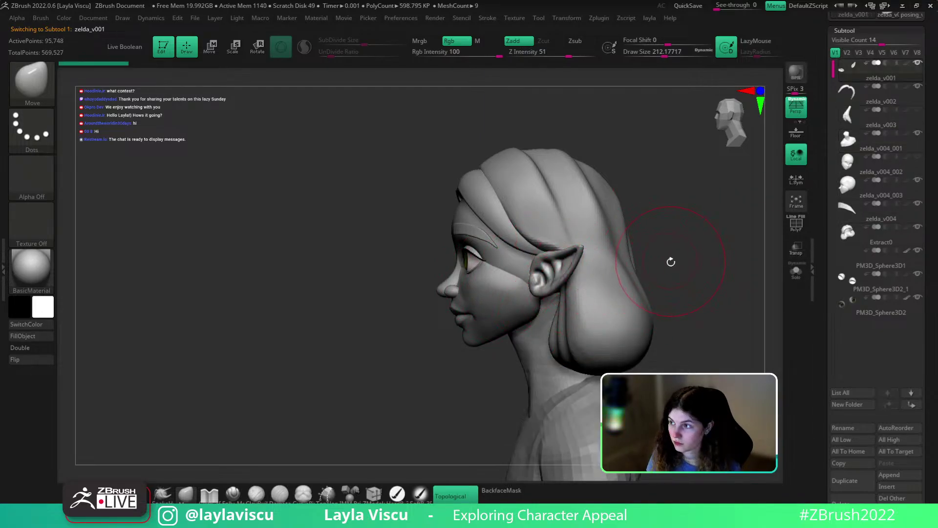
Reposition the ears against the head with the Move brush, reducing its Draw Size to about 101 for the front edge
mouse_move(671, 262)
right_mouse_down()
mouse_move(670, 247)
mouse_move(544, 288)
right_mouse_up()
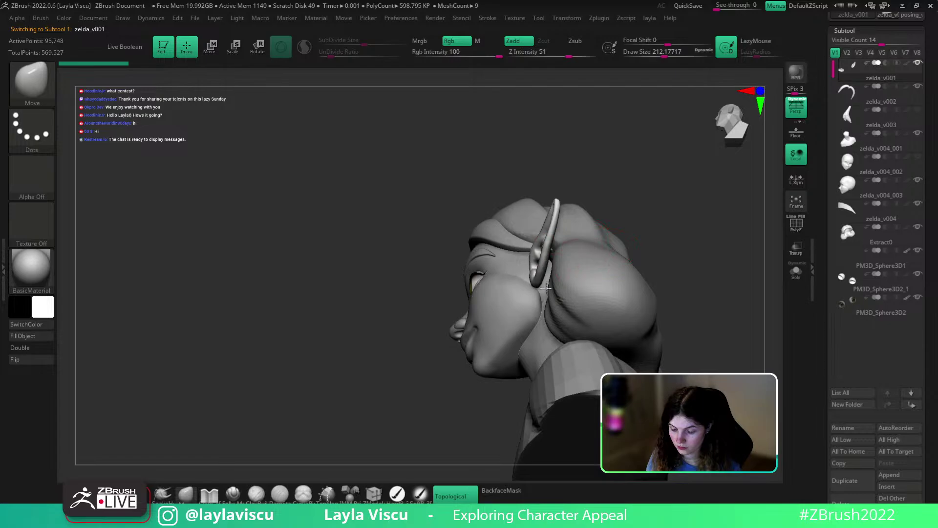
right_click_drag(552, 249, 664, 274)
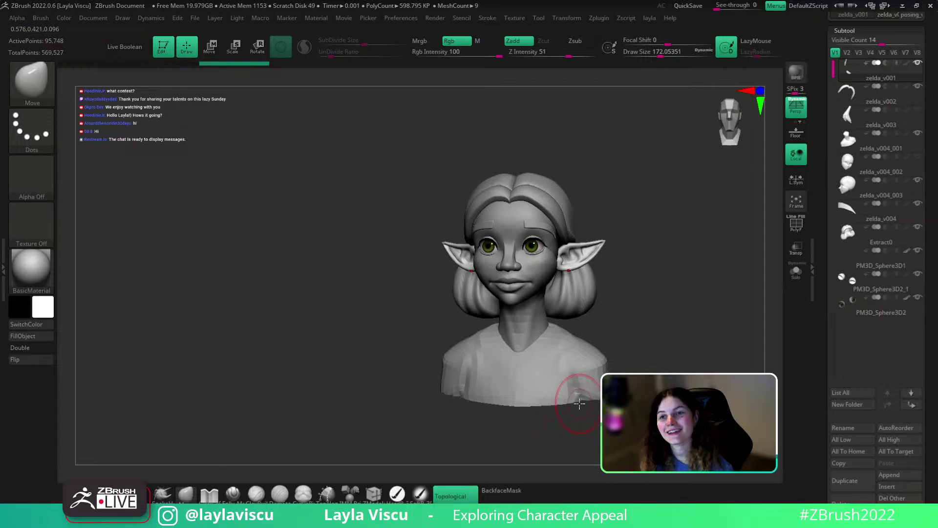
right_click_drag(655, 300, 658, 329)
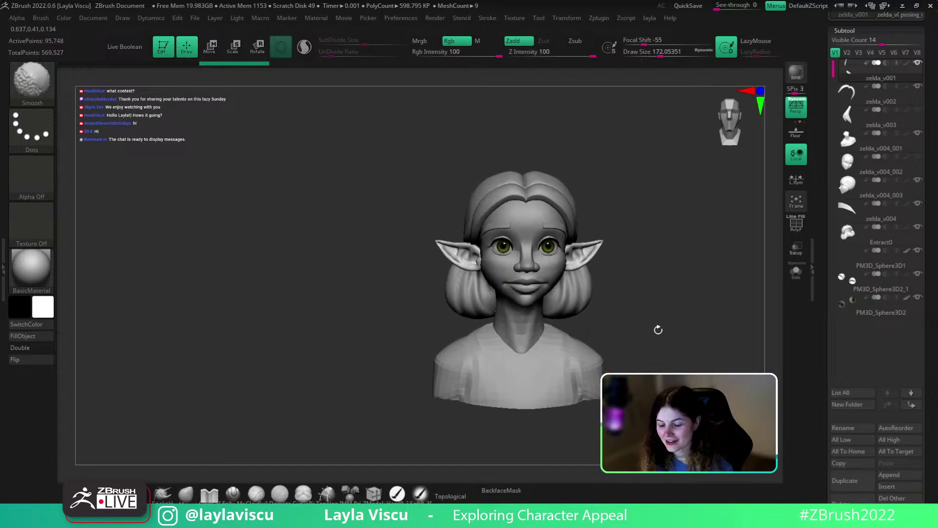
mouse_move(615, 263)
right_mouse_down("ctrl")
mouse_move(634, 256)
mouse_move(578, 254)
right_mouse_up("ctrl")
key("s")
left_click_drag(549, 259, 534, 254)
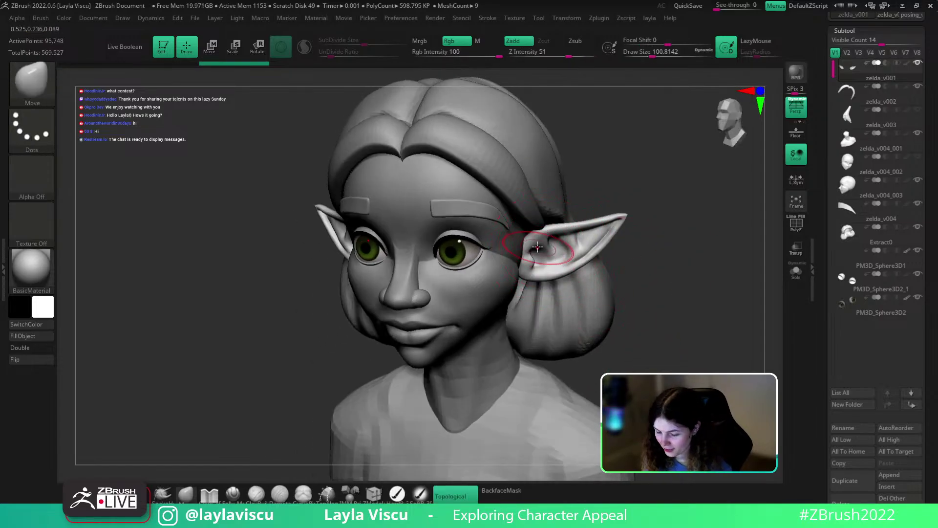
Refine where the ears attach to the head with the Move brush, checking from the side and from behind
mouse_move(629, 210)
right_mouse_down("shift")
mouse_move(653, 224)
mouse_move(673, 263)
right_mouse_up("shift")
mouse_move(594, 247)
right_mouse_down("alt")
mouse_move(589, 302)
mouse_move(746, 247)
mouse_move(712, 231)
mouse_move(699, 245)
right_mouse_up("alt")
left_click_drag(536, 297, 553, 295)
right_click_drag(650, 251, 679, 259, "ctrl")
mouse_move(679, 259)
right_mouse_down()
mouse_move(706, 266)
mouse_move(682, 236)
right_mouse_up()
mouse_move(682, 236)
right_mouse_down("ctrl")
mouse_move(658, 207)
mouse_move(691, 236)
mouse_move(629, 252)
right_mouse_up("ctrl")
right_click_drag(629, 252, 785, 254, "ctrl")
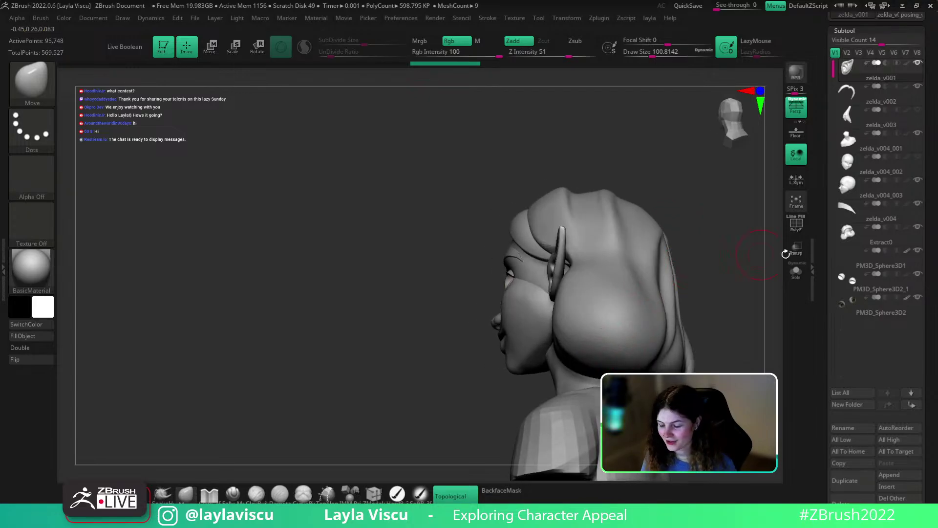
Inspect the ears in Solo mode, enable BackfaceMask and push the ear outward with the Move brush at Draw Size about 197
left_click(796, 271)
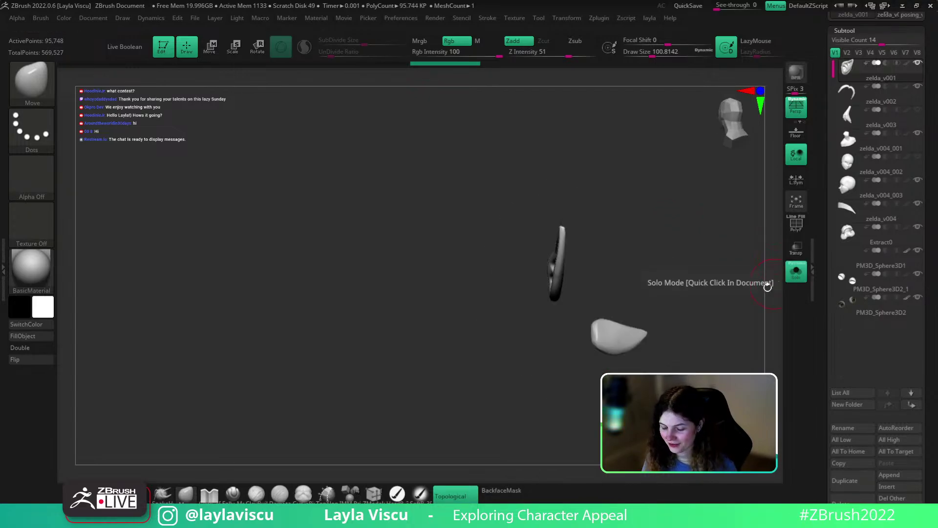
left_click(510, 495)
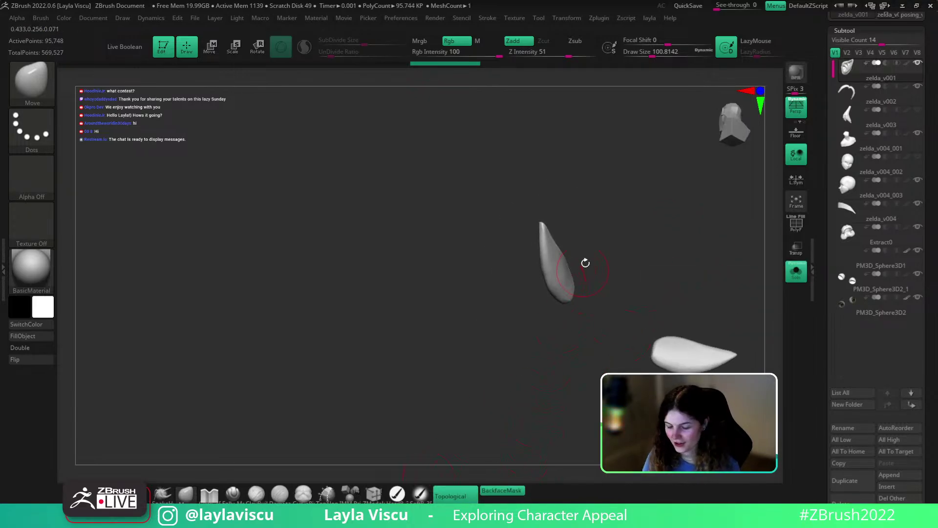
left_click(796, 271)
mouse_move(728, 354)
left_mouse_down()
mouse_move(728, 329)
mouse_move(737, 346)
mouse_move(718, 338)
left_mouse_up()
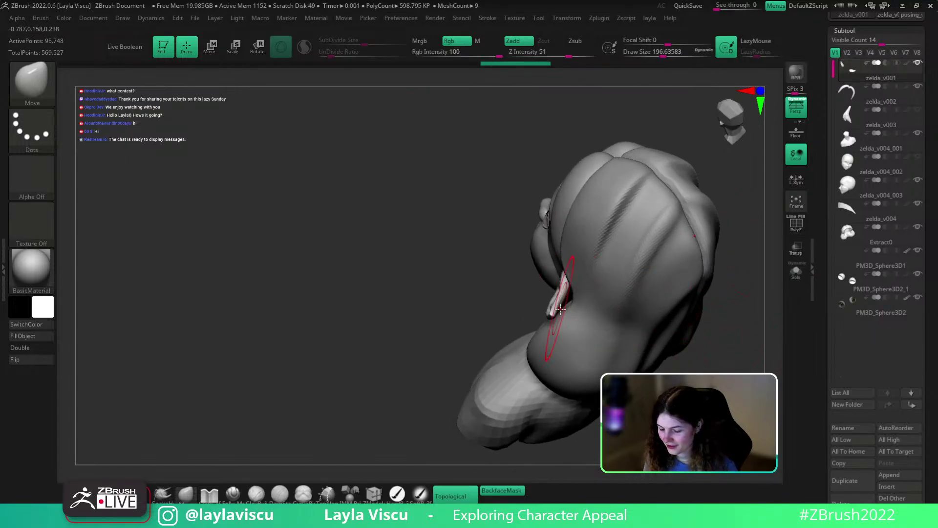
left_click_drag(562, 306, 554, 315)
key("ctrl")
Isolate the ears in Solo mode, reshape their curve as seen from above and show the whole bust again
left_click(796, 272)
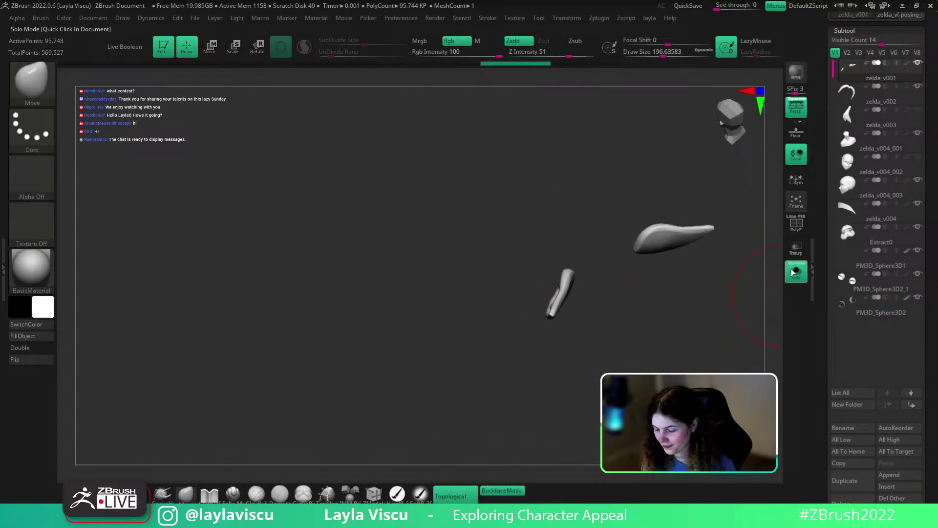
left_click_drag(733, 289, 675, 337)
left_click_drag(590, 268, 597, 265)
left_click(796, 272)
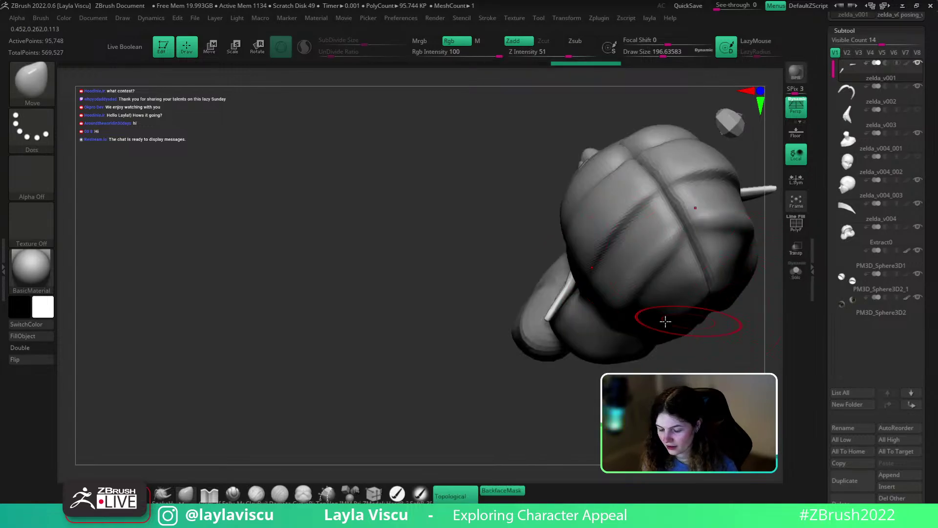
Reduce the Move brush's Draw Size to about 104 and return to a front view of the whole bust
key("s")
left_click_drag(638, 346, 628, 346)
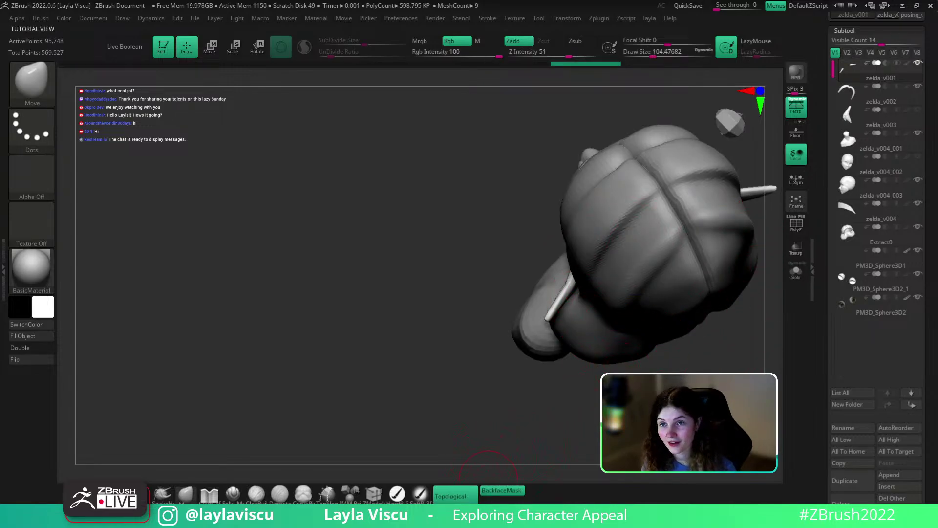
left_click_drag(762, 284, 597, 334, "alt")
right_click_drag(529, 280, 624, 306, "ctrl")
key("ctrl")
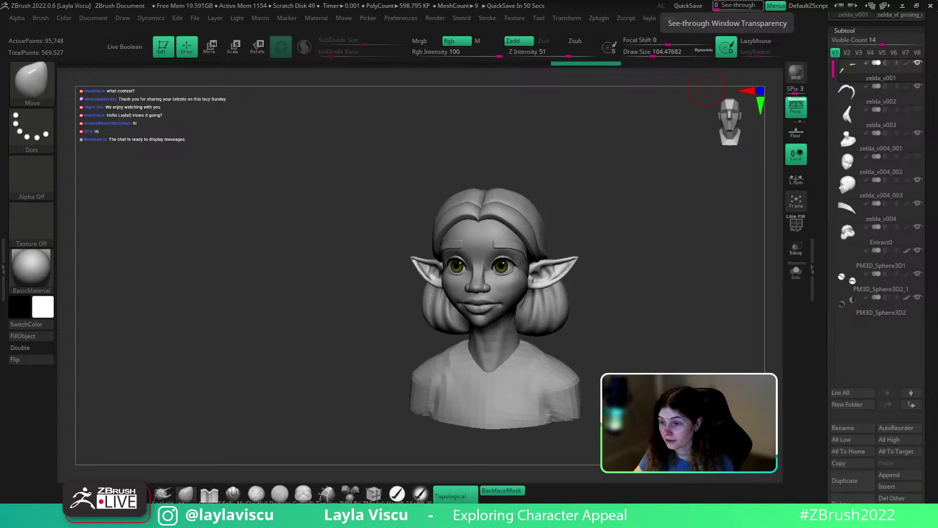
Switch to the browser's ArtStation challenges page and look through the categories of the Medieval: Back and Forth challenge
left_click_drag(787, 0, 635, 151)
double_click(636, 151)
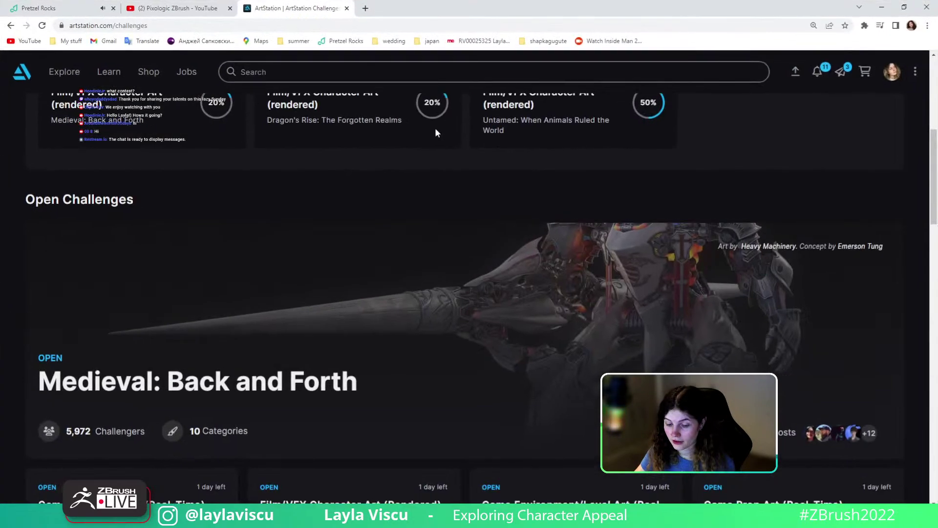
scroll(432, 210, "down", 6)
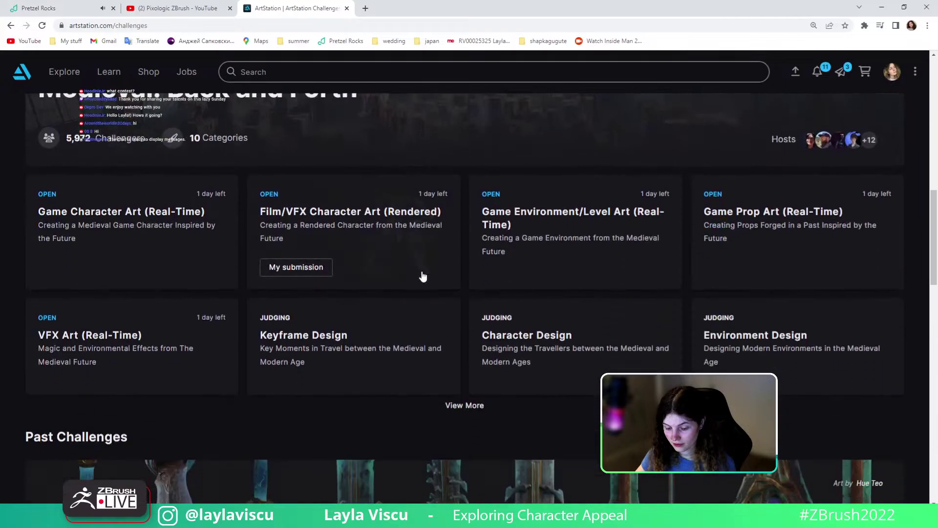
Open the Film/VFX Character Art (rendered) category and look over its briefing and announcements
left_click(422, 275)
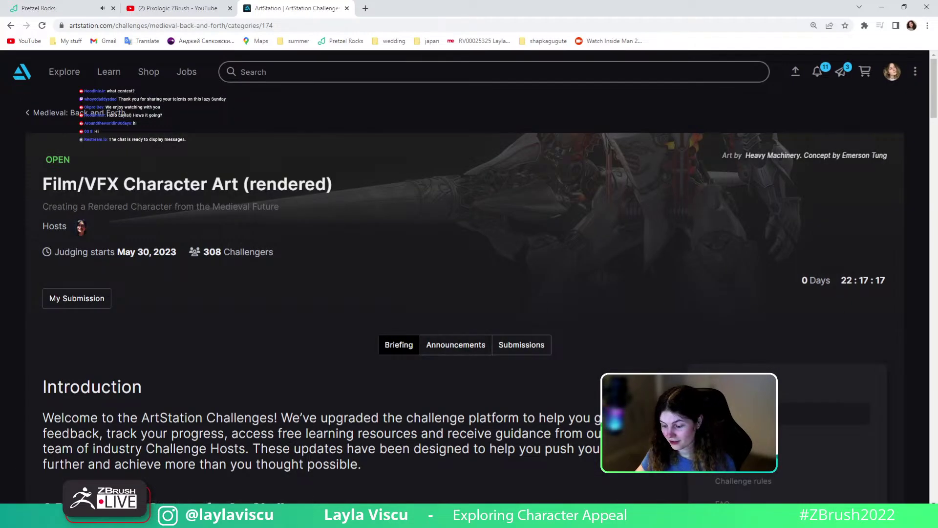
scroll(662, 258, "down", 3)
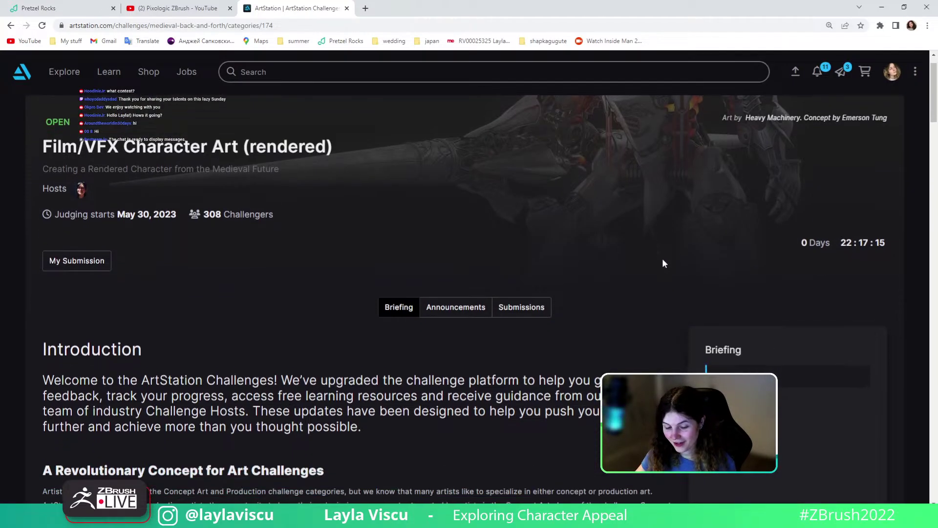
left_click(443, 203)
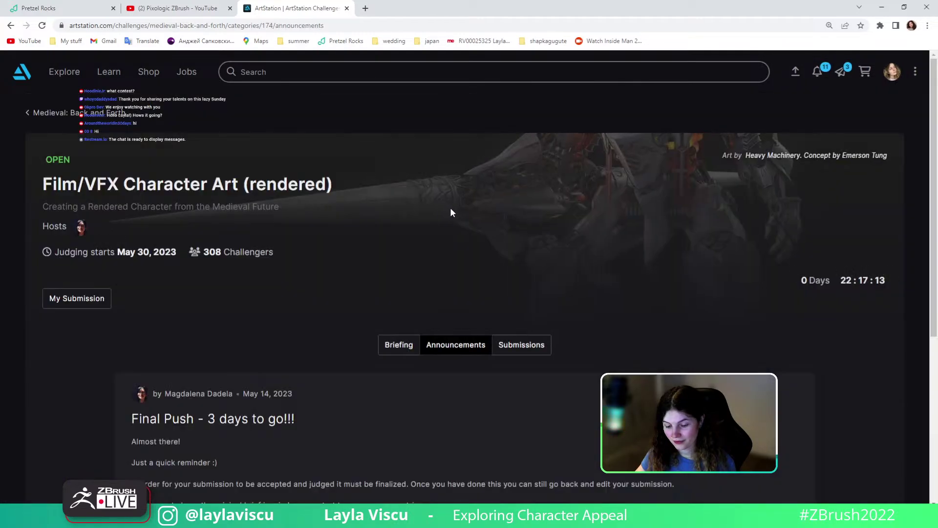
scroll(450, 209, "down", 4)
scroll(451, 209, "up", 2)
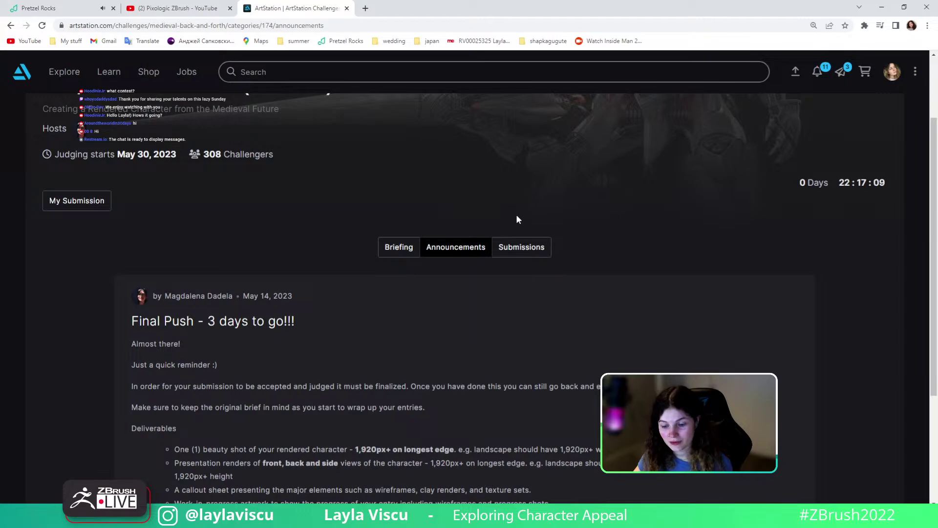
Show the Film/VFX Character Art category's submissions and browse the entries sorted by latest updates
left_click(519, 246)
scroll(515, 237, "down", 2)
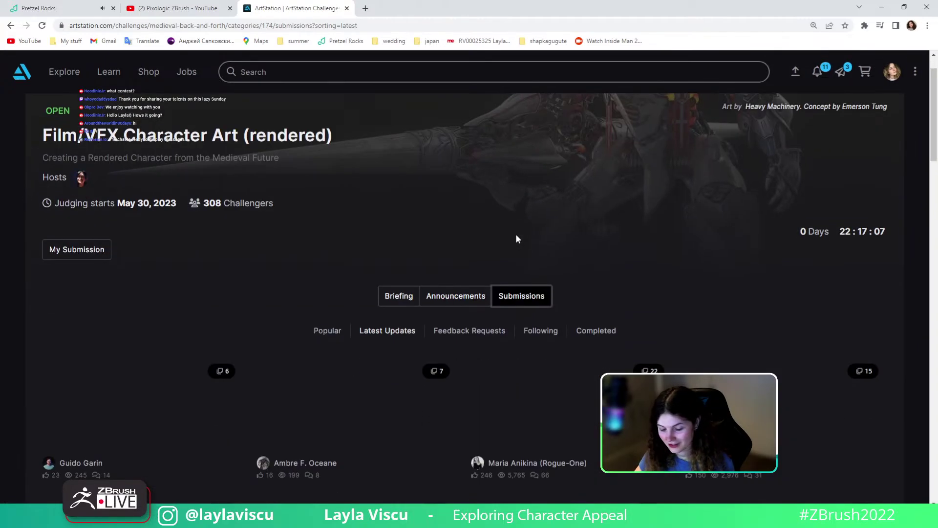
scroll(517, 234, "down", 2)
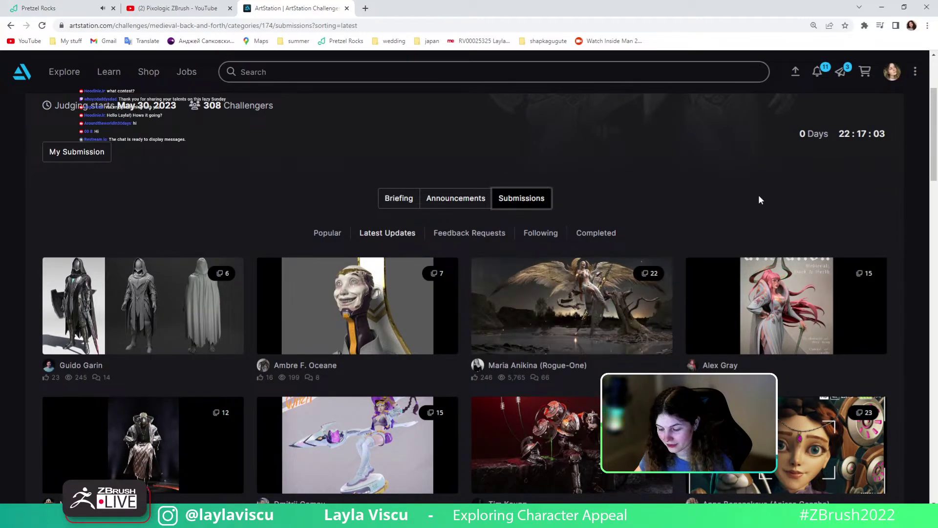
scroll(760, 196, "down", 2)
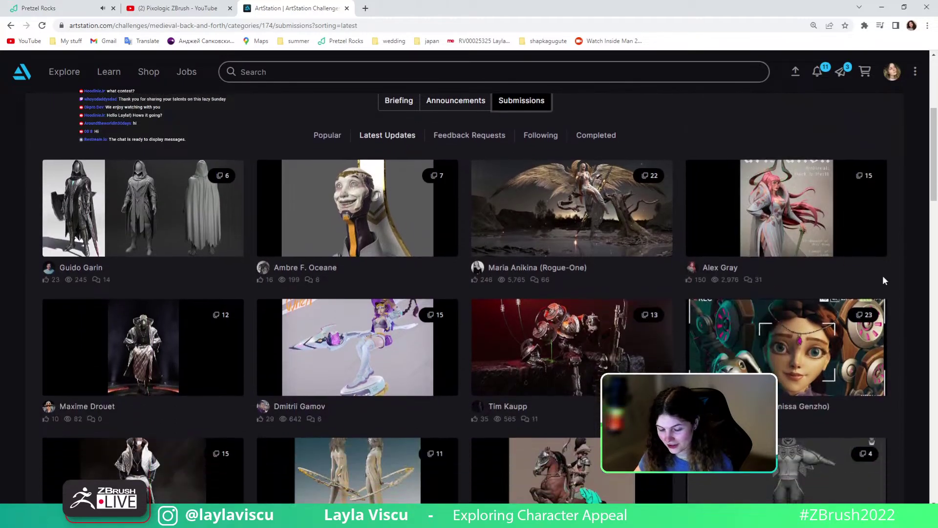
scroll(896, 255, "down", 2)
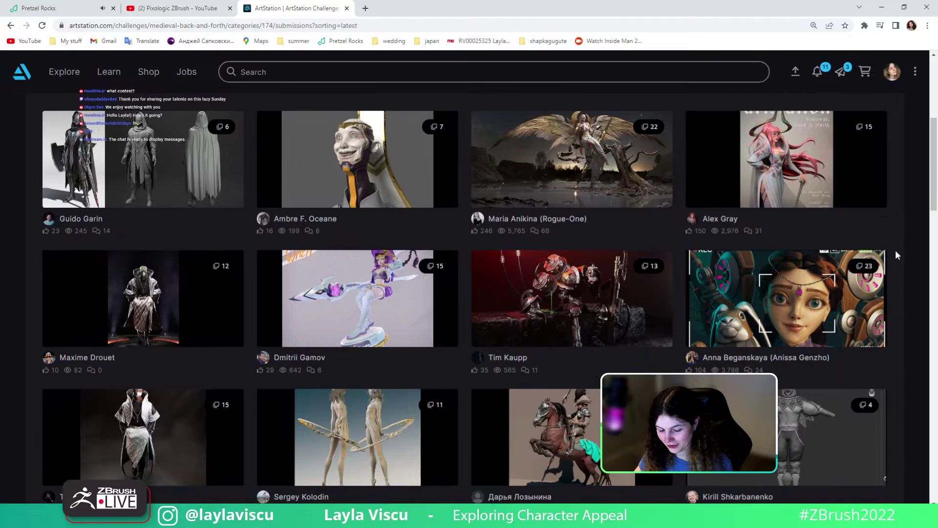
scroll(897, 255, "down", 2)
scroll(895, 251, "down", 3)
scroll(895, 251, "up", 7)
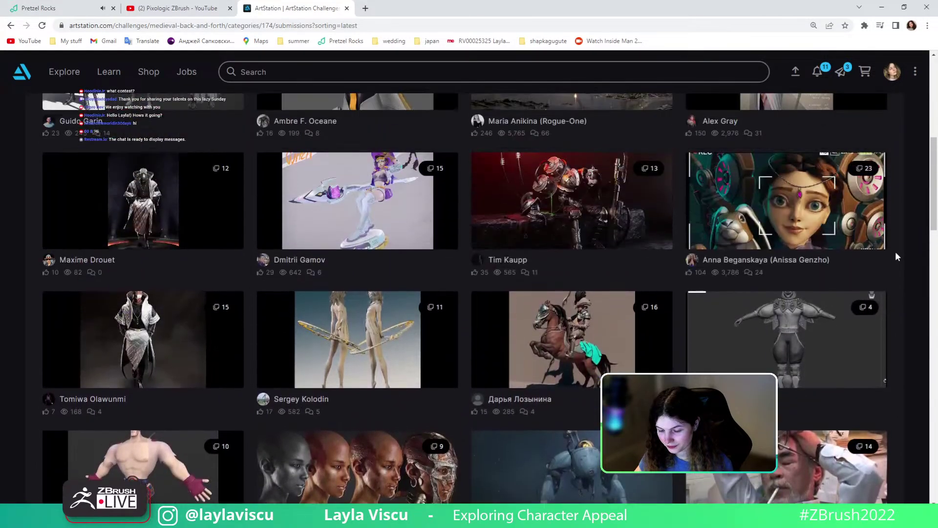
scroll(895, 251, "up", 2)
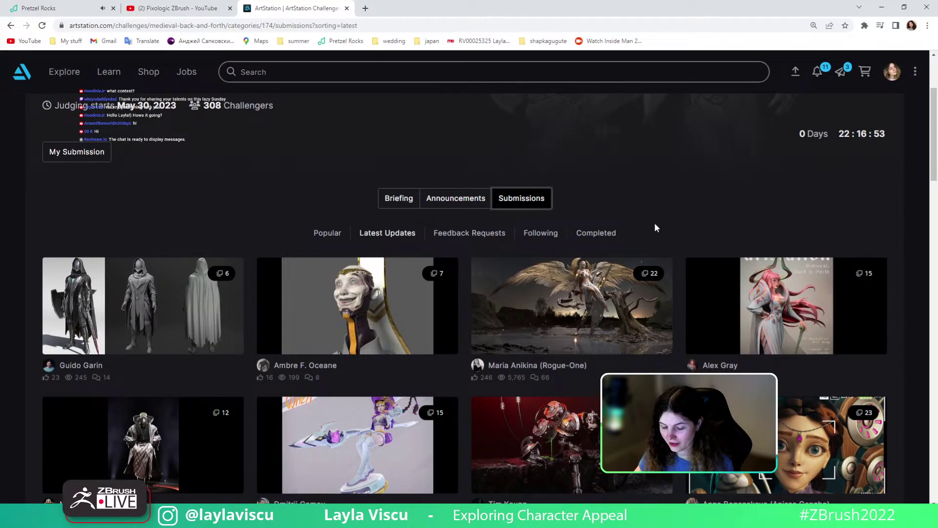
scroll(203, 105, "up", 1)
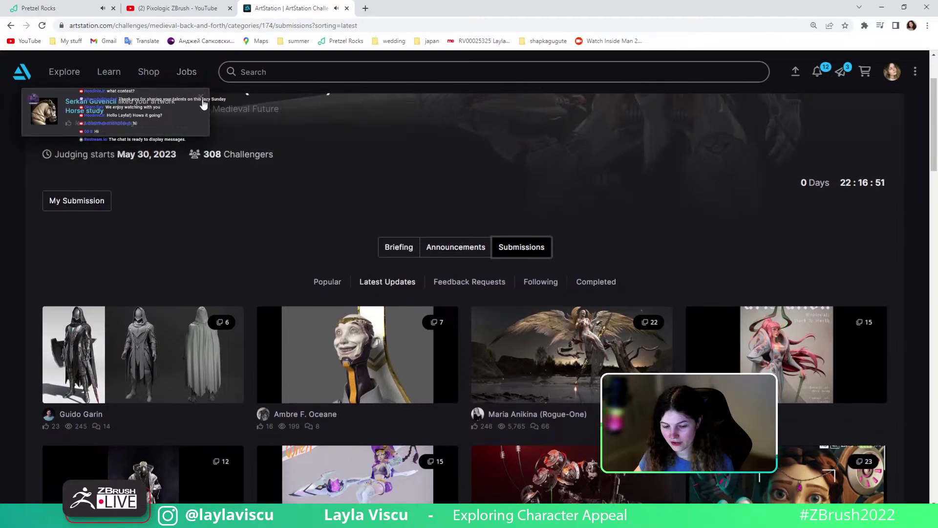
scroll(210, 113, "up", 2)
Return to the Medieval: Back and Forth overview, look through its categories and open Character Design
left_click(97, 112)
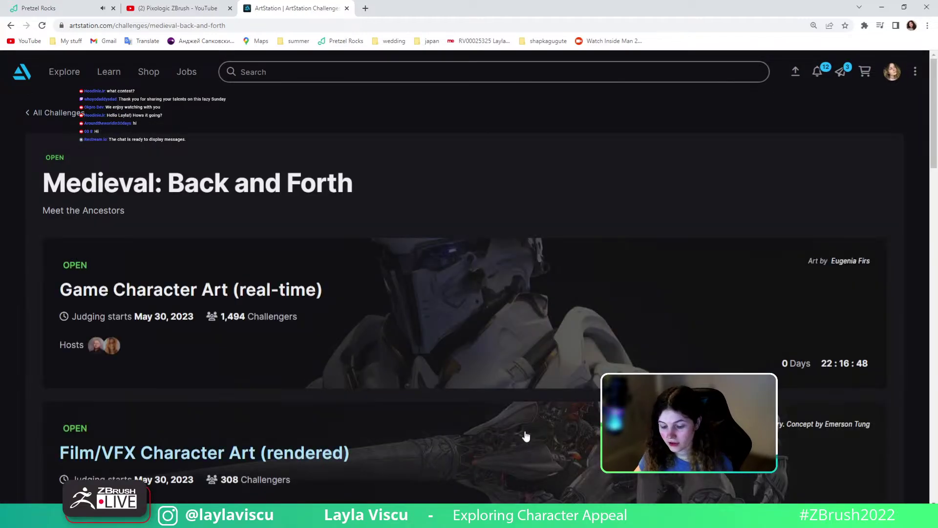
scroll(306, 318, "down", 2)
scroll(273, 264, "down", 7)
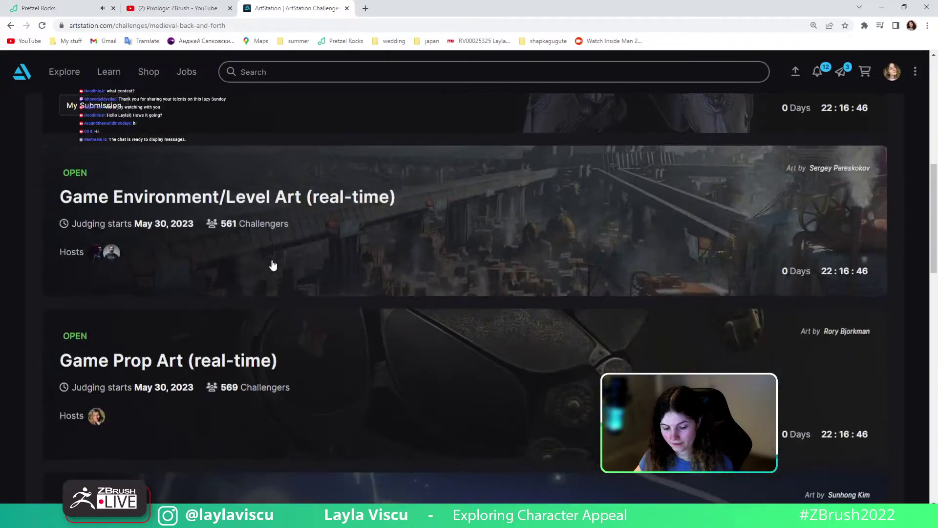
scroll(272, 266, "down", 8)
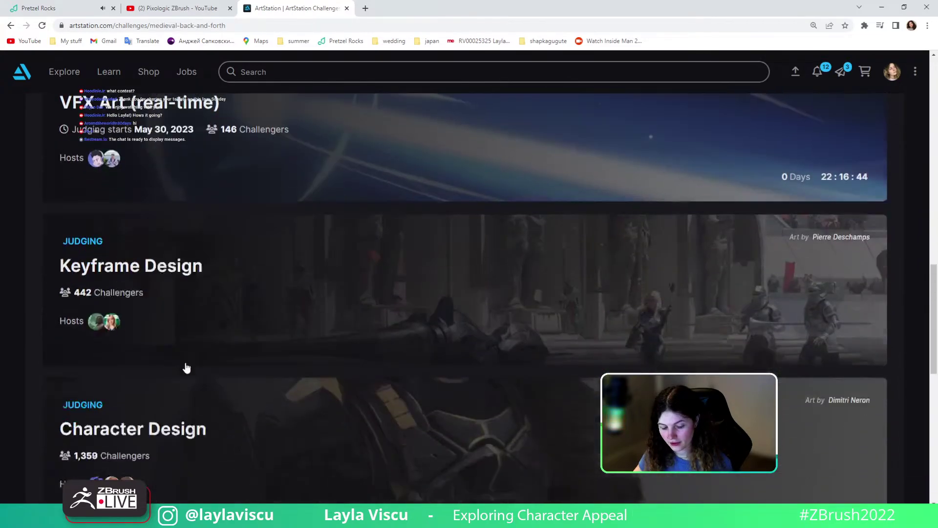
scroll(187, 368, "down", 1)
left_click(181, 408)
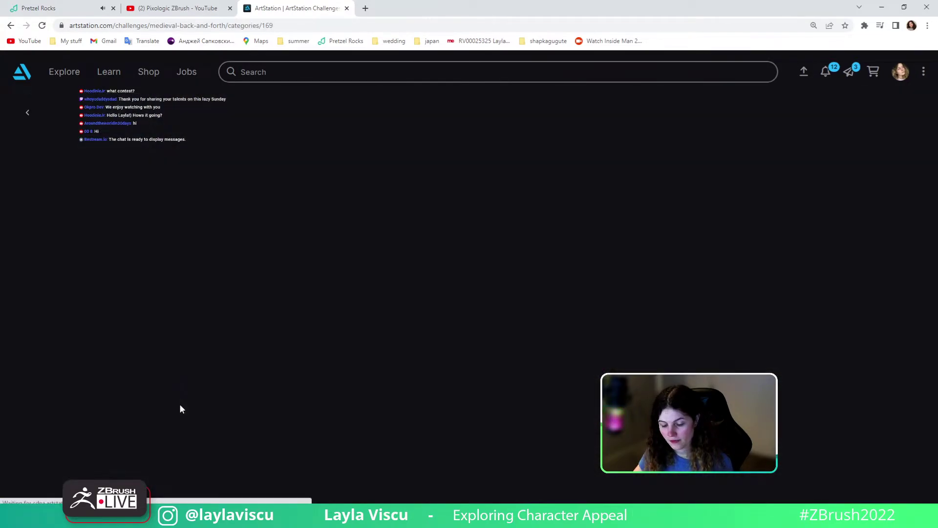
Show the Character Design category's submissions and browse the most popular entries
left_click(455, 319)
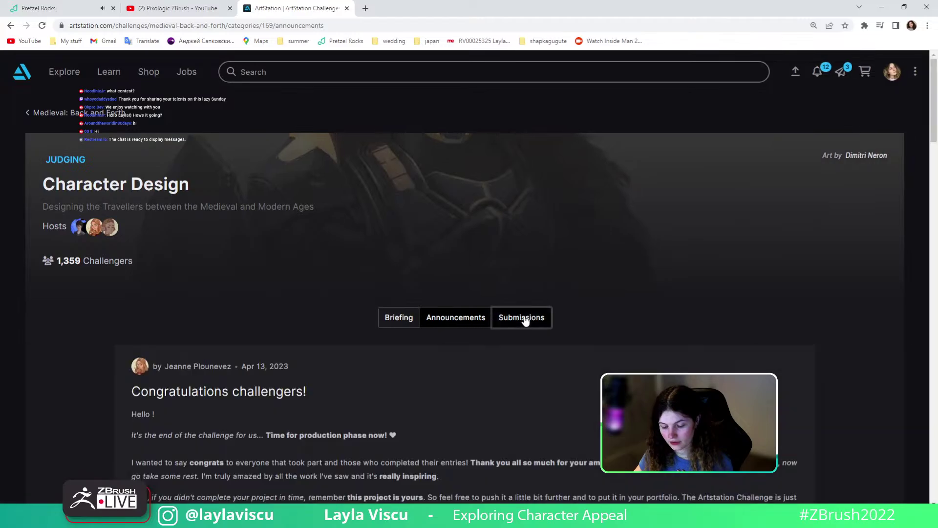
left_click(523, 319)
scroll(520, 325, "down", 4)
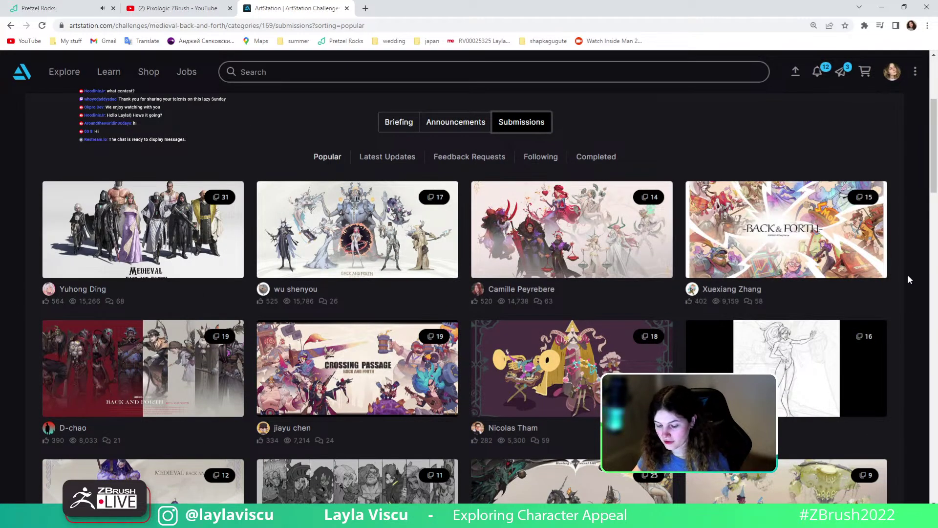
scroll(908, 278, "down", 1)
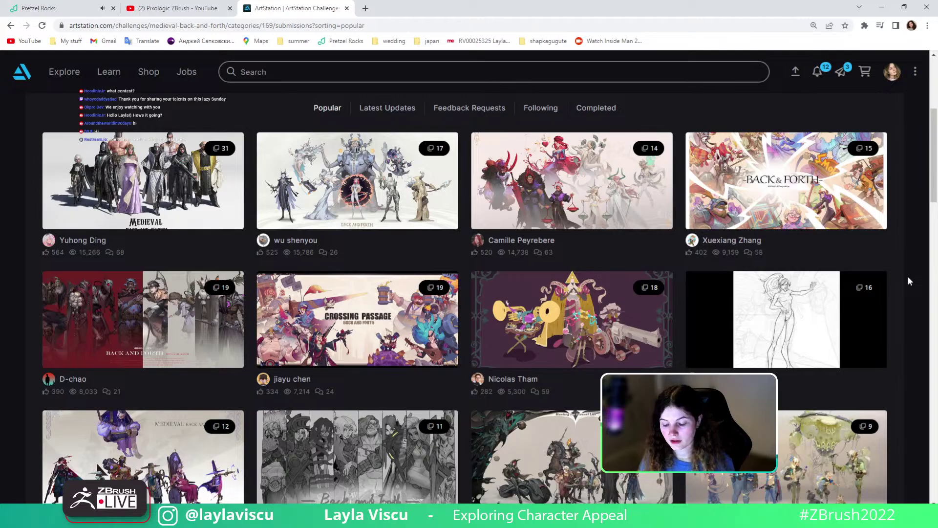
scroll(907, 276, "up", 1)
scroll(888, 270, "down", 2)
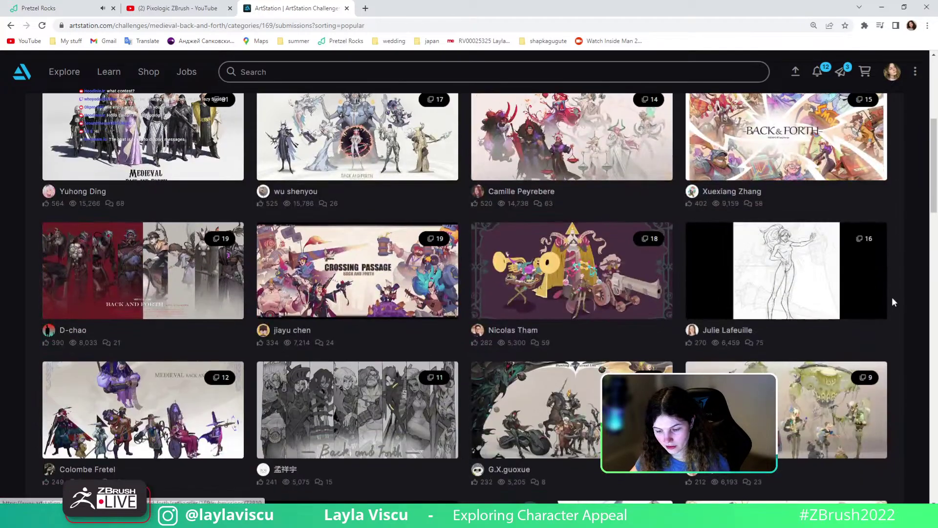
scroll(896, 300, "down", 6)
Open the submission containing the "Deviant" lineup in a new tab and examine its character artwork, including the Warrior and Craftsman designs
middle_click(751, 220)
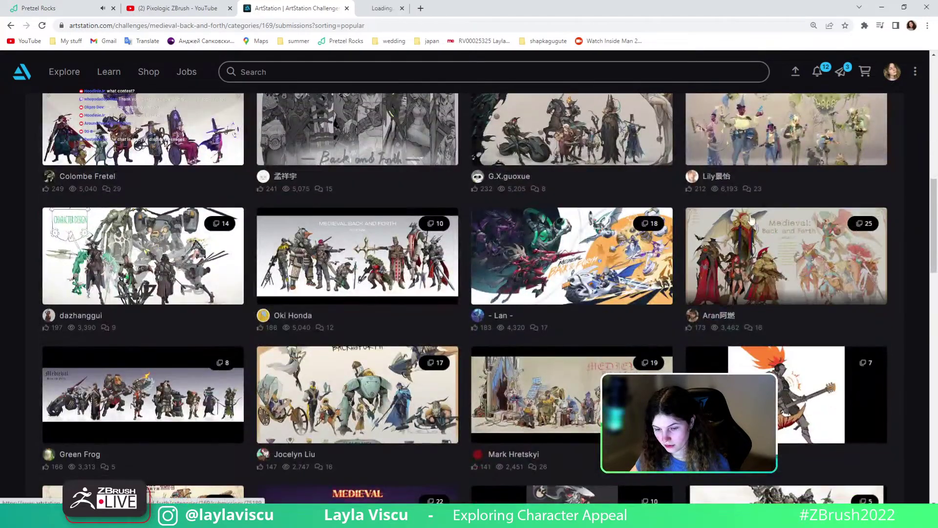
key("ctrl+Tab")
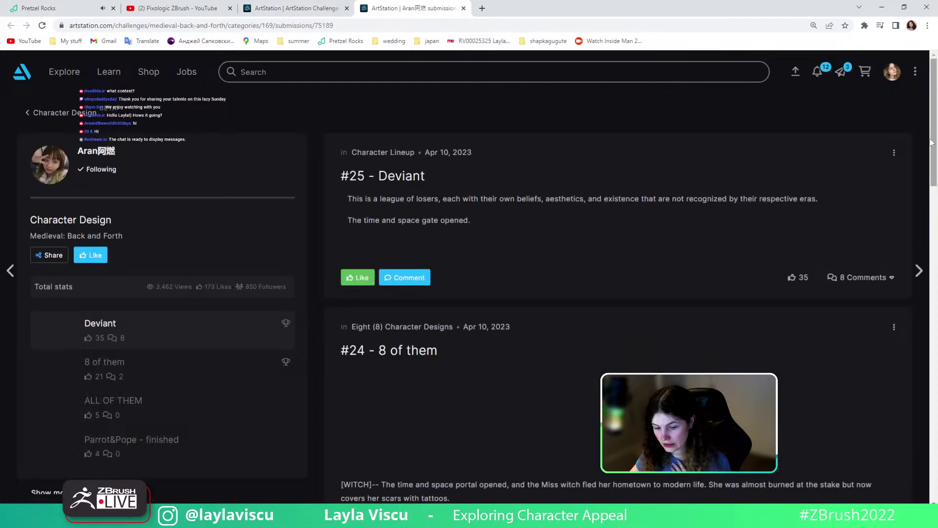
scroll(931, 142, "down", 4)
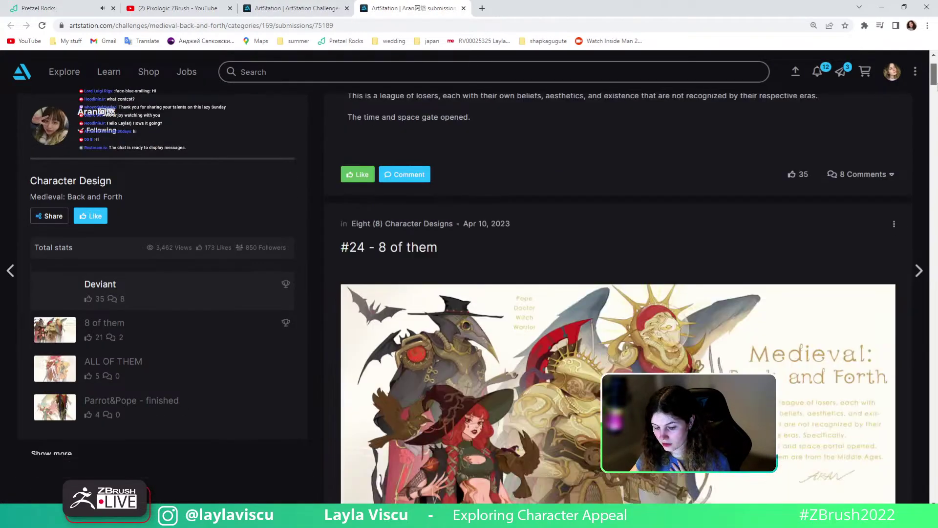
scroll(933, 80, "up", 10)
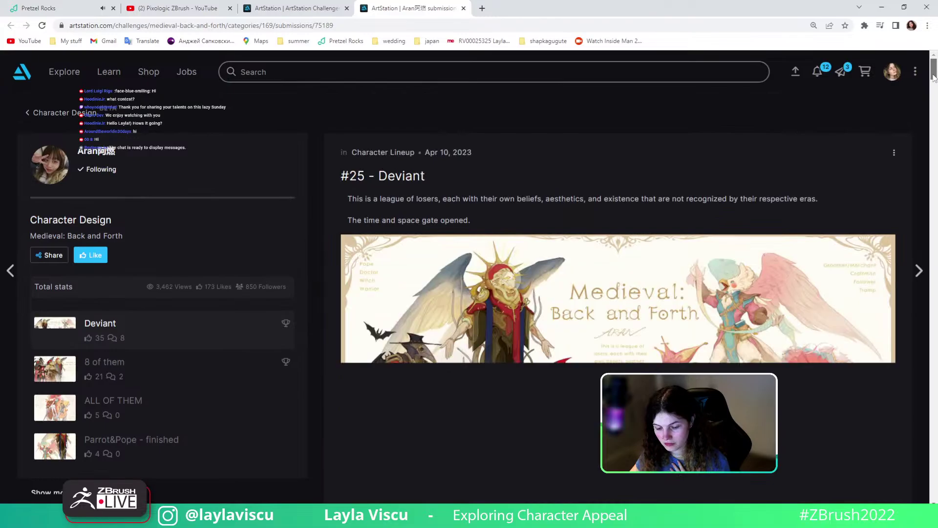
scroll(933, 78, "down", 5)
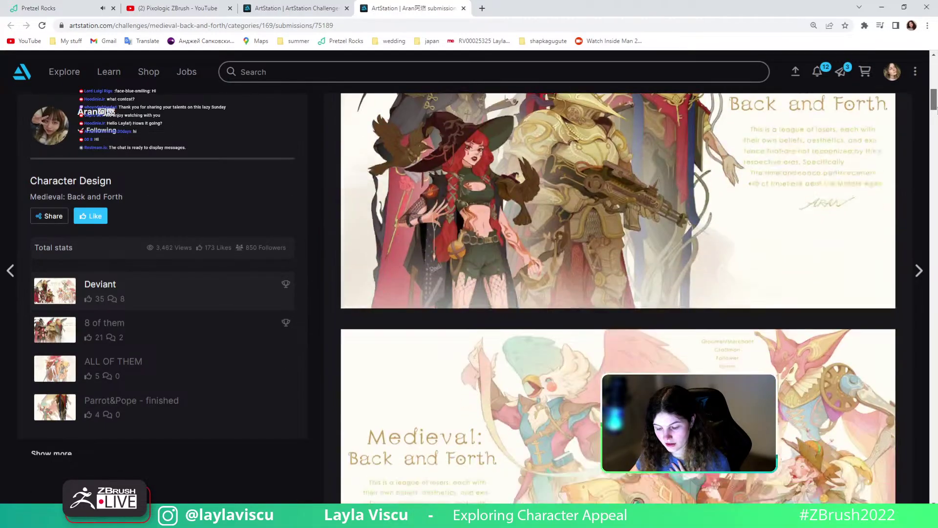
scroll(618, 298, "down", 15)
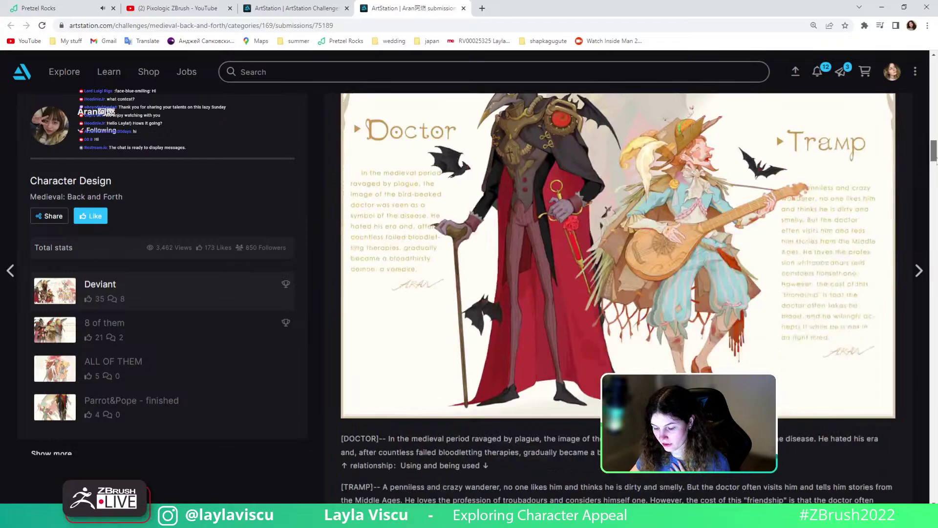
left_click_drag(936, 161, 935, 180)
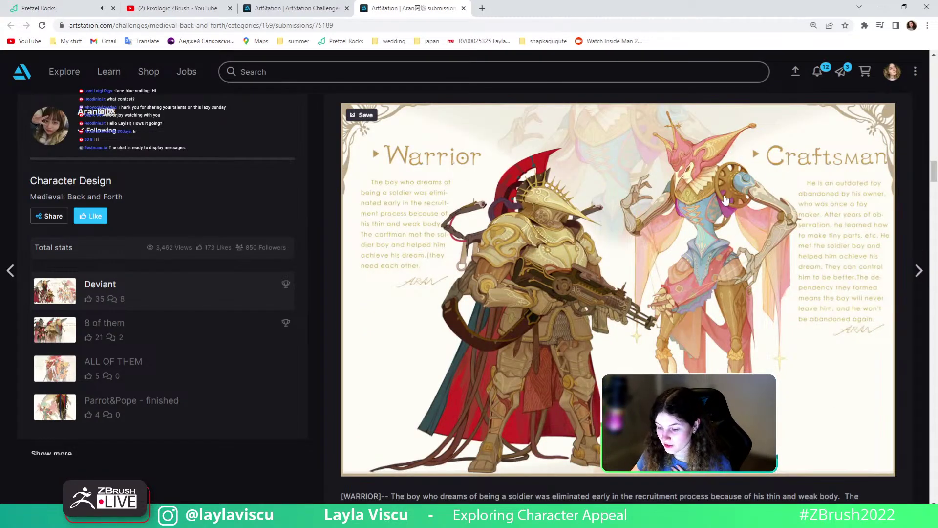
left_click_drag(934, 171, 933, 66)
Switch back to ZBrush and view the Zelda bust from a three-quarter angle
left_click(882, 7)
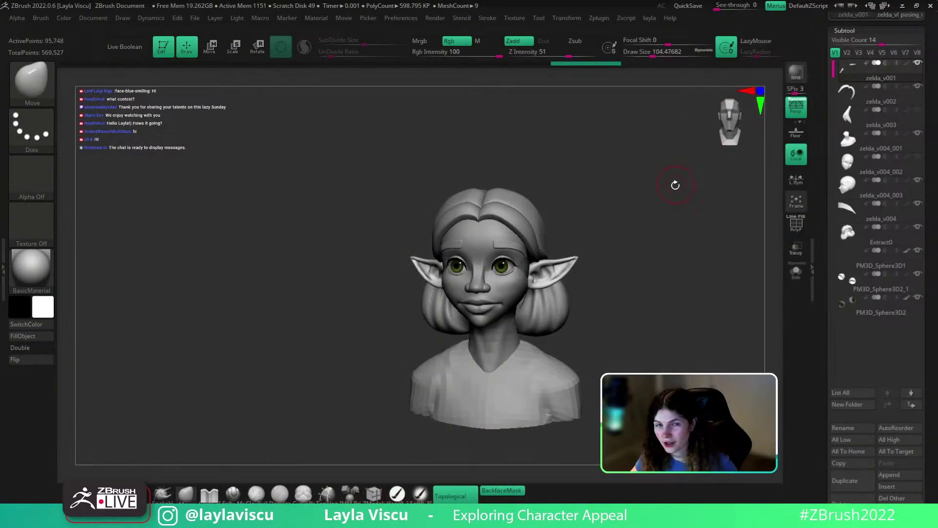
left_click_drag(644, 237, 635, 233)
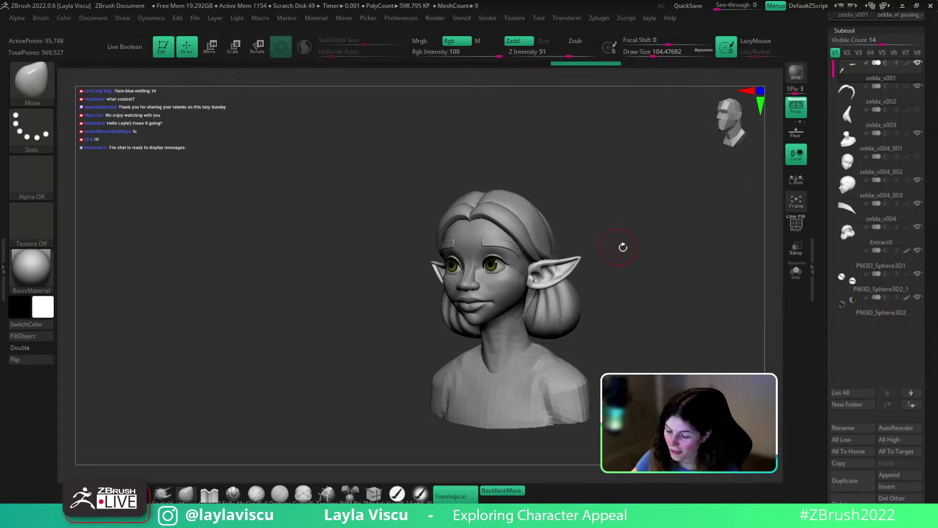
mouse_move(623, 247)
left_mouse_down()
mouse_move(640, 251)
mouse_move(632, 251)
left_mouse_up()
Make posing_v002 the active tool and frame the posed Craftsman figure for inspection from a three-quarter view
left_click_drag(936, 174, 937, 247)
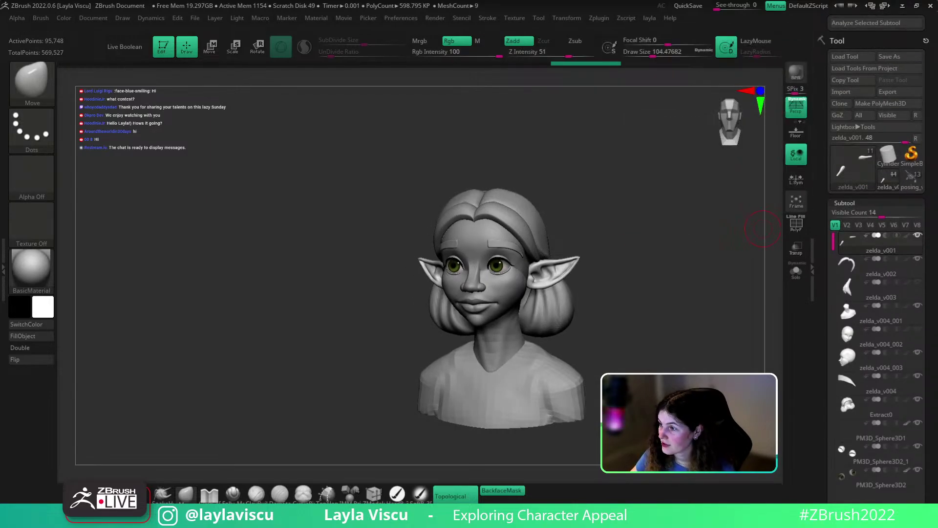
left_click(916, 183)
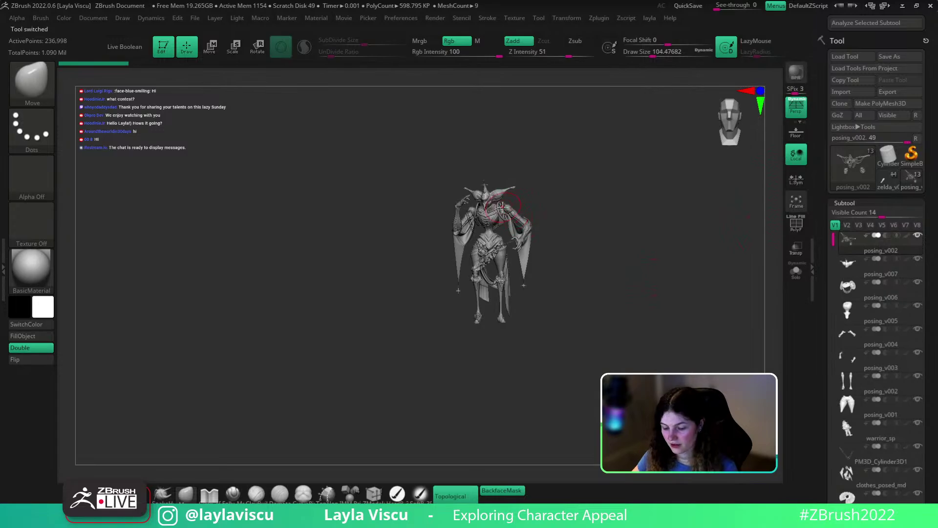
key("f")
left_click_drag(632, 274, 605, 253)
right_click_drag(605, 254, 634, 255, "ctrl")
left_click_drag(634, 255, 655, 261, "alt")
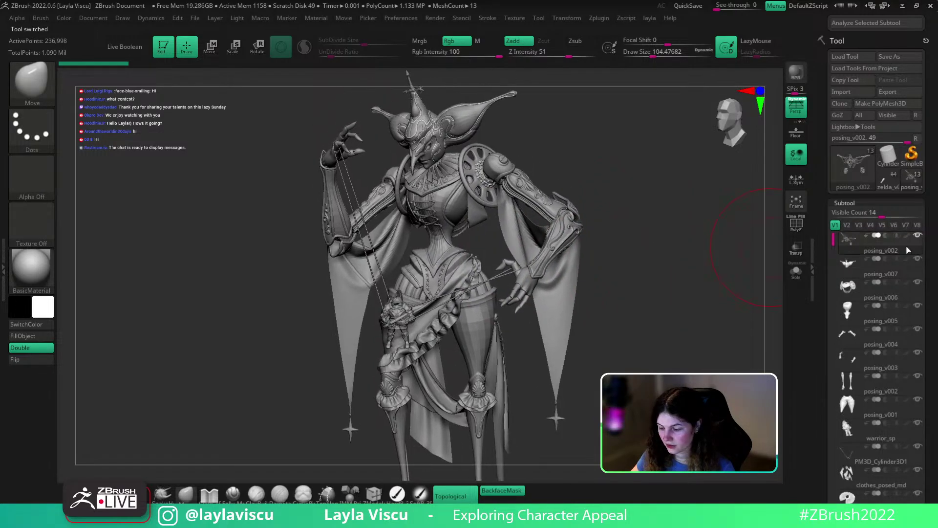
left_click_drag(722, 257, 647, 246)
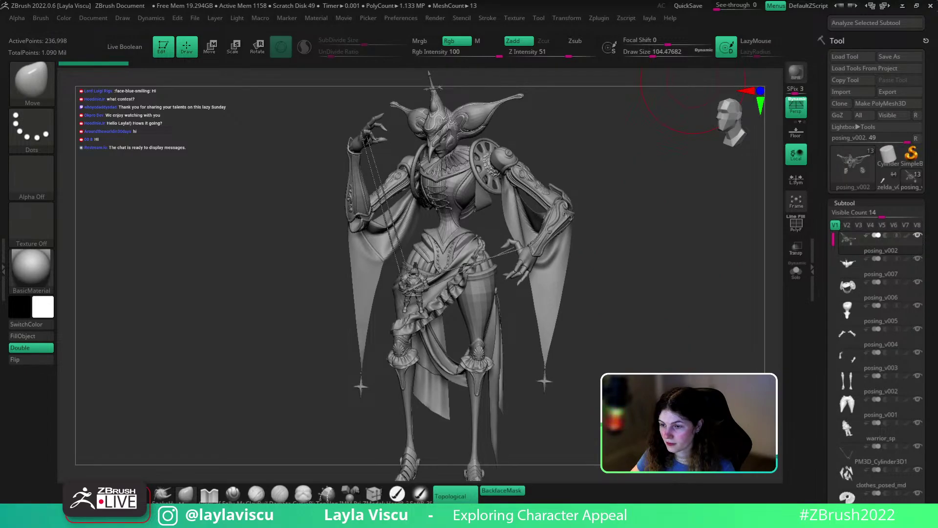
Switch to Photoshop, show first_pass.png in full-screen mode and zoom in on the rendered figure's upper body
left_click_drag(929, 2, 568, 211)
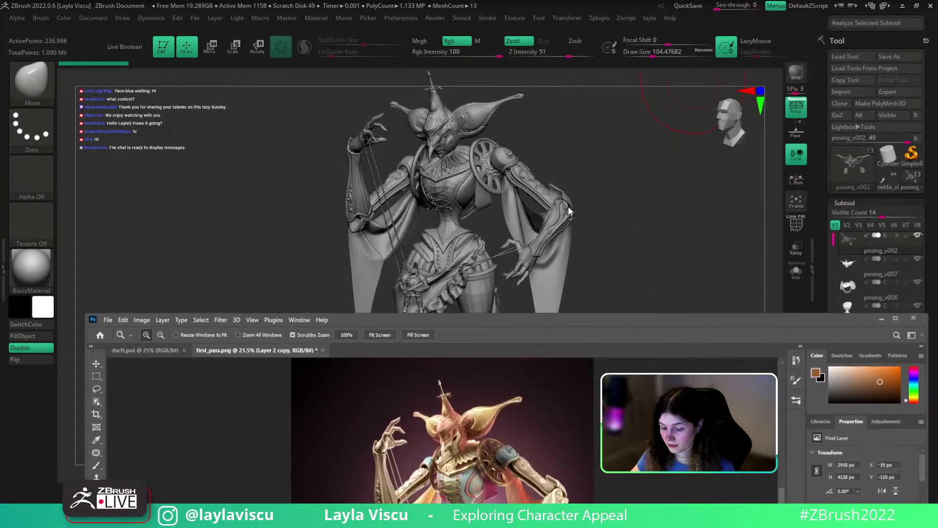
left_click_drag(526, 321, 481, 1)
key("f")
key("f")
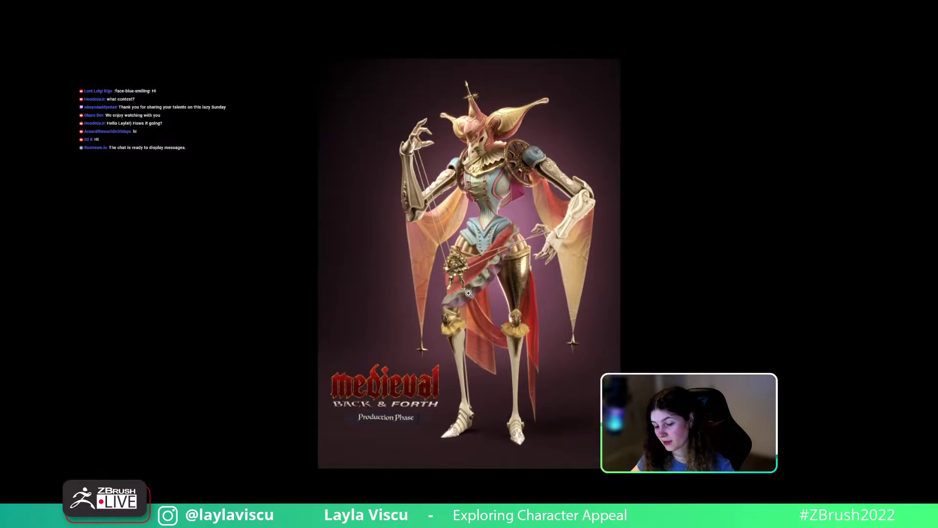
mouse_move(498, 245)
left_mouse_down()
mouse_move(524, 245)
mouse_move(512, 245)
left_mouse_up()
left_click_drag(461, 61, 494, 78)
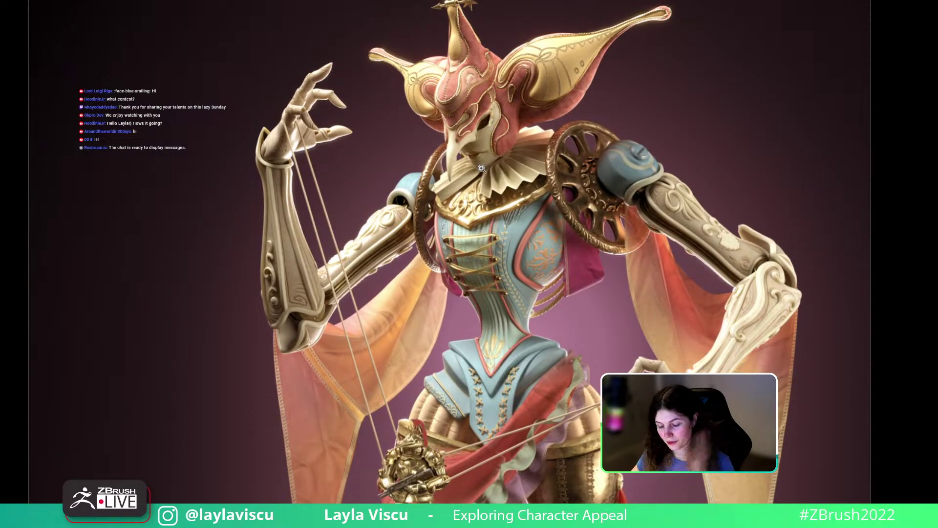
Examine the rendered figure in first_pass.png as a whole and up close around the puppet, legs, feet and medieval logo
left_click_drag(481, 172, 445, 179)
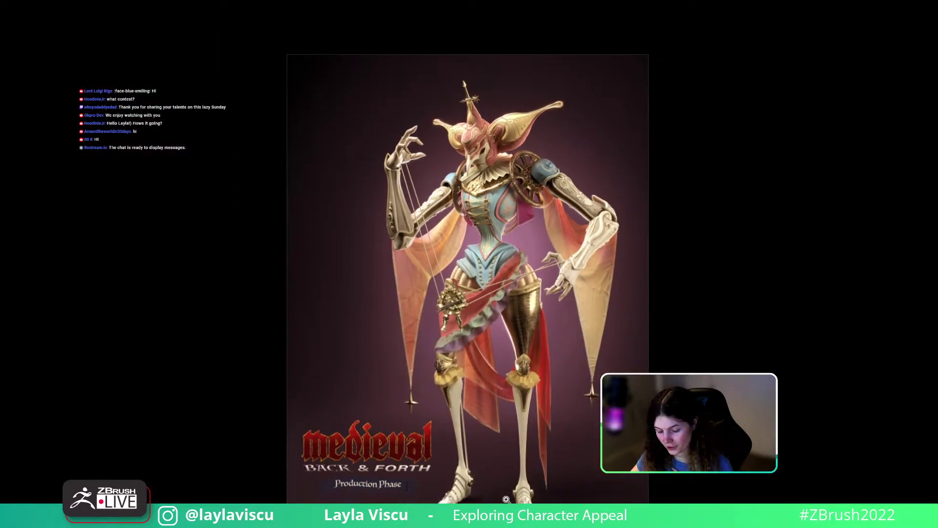
left_click_drag(495, 500, 495, 502)
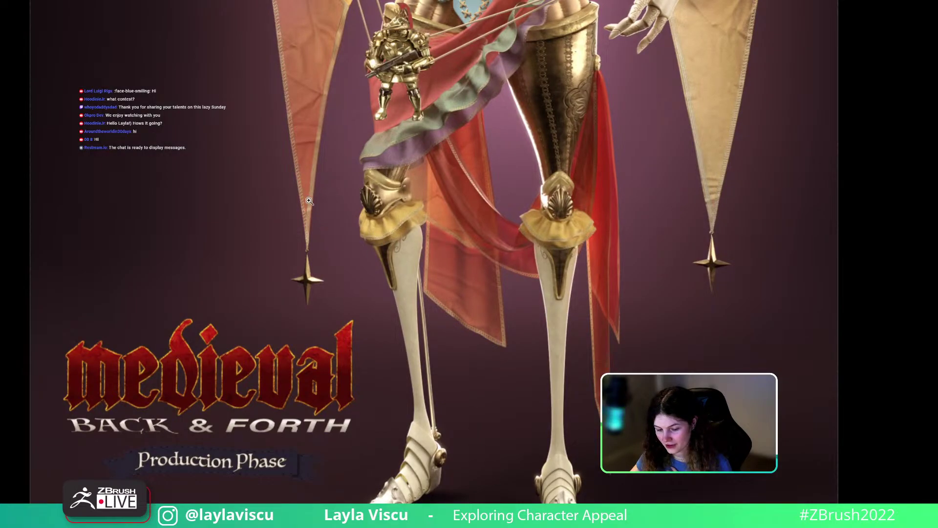
left_click_drag(309, 201, 300, 231)
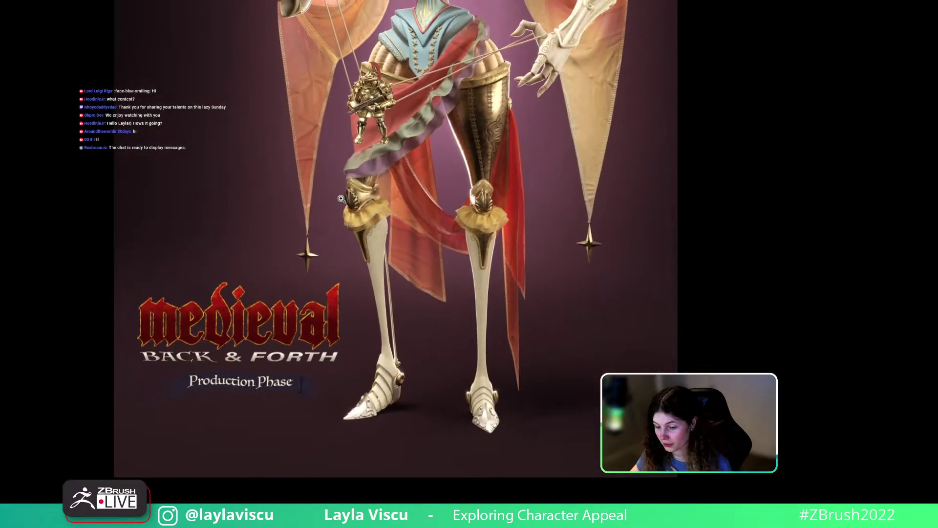
left_click_drag(361, 191, 330, 186)
left_click_drag(343, 58, 381, 66)
left_click_drag(431, 146, 450, 149)
mouse_move(386, 320)
left_mouse_down()
mouse_move(393, 323)
mouse_move(382, 327)
left_mouse_up()
key("ctrl+0")
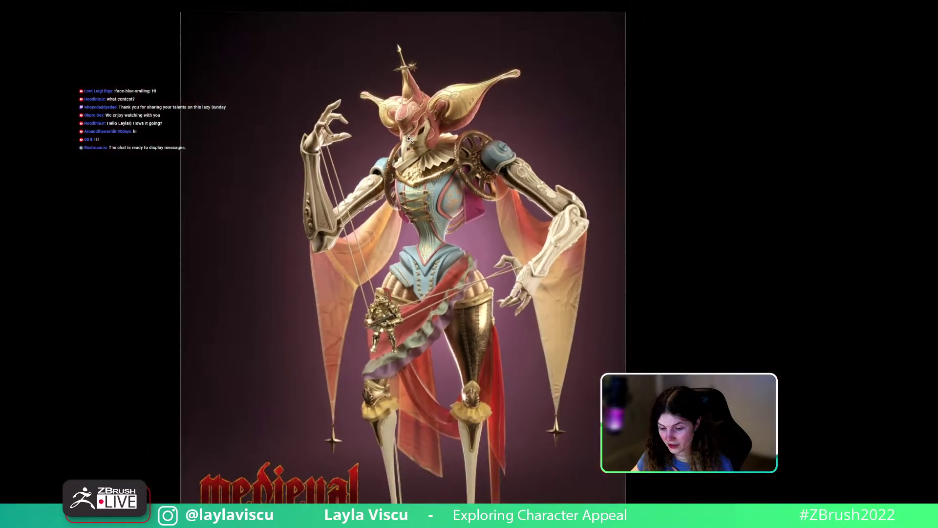
Leave Photoshop's full-screen mode, switch back to ZBrush and make zelda_v001 the active tool, framing the whole bust
key("f")
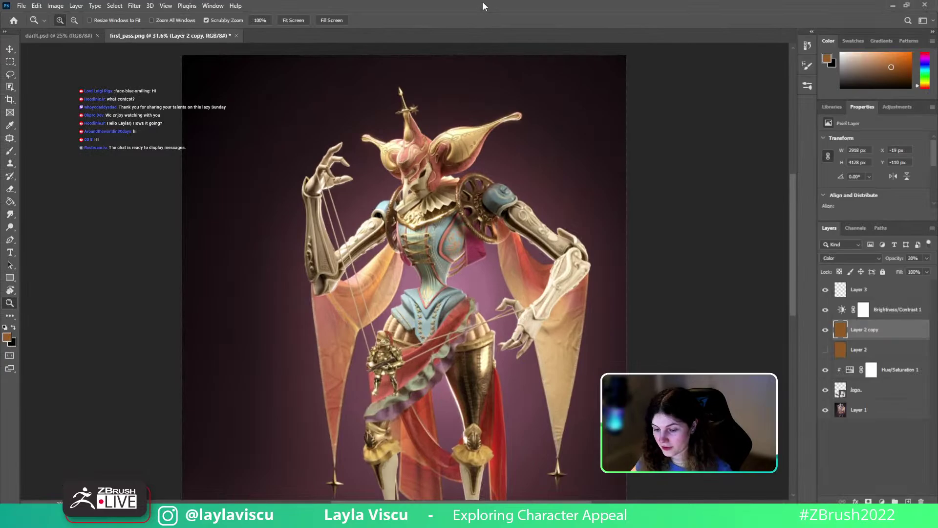
left_click_drag(483, 6, 937, 0)
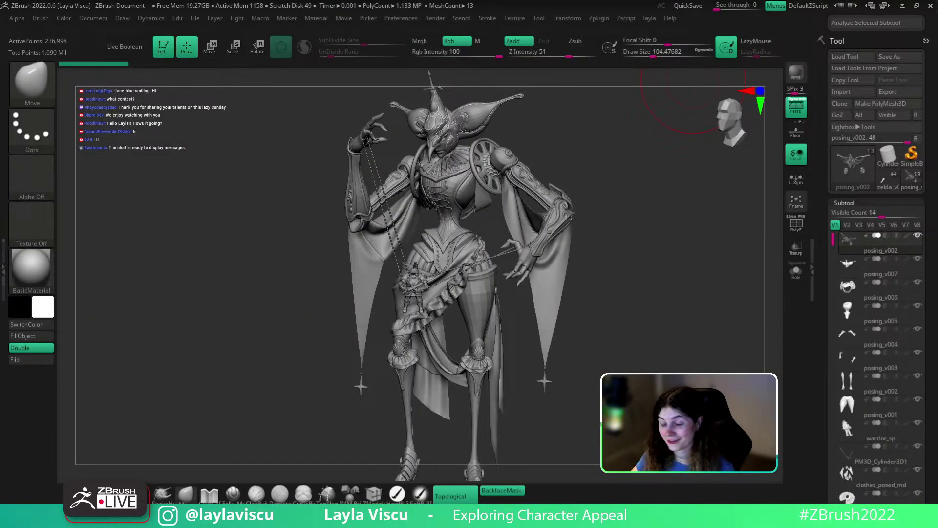
left_click(894, 185)
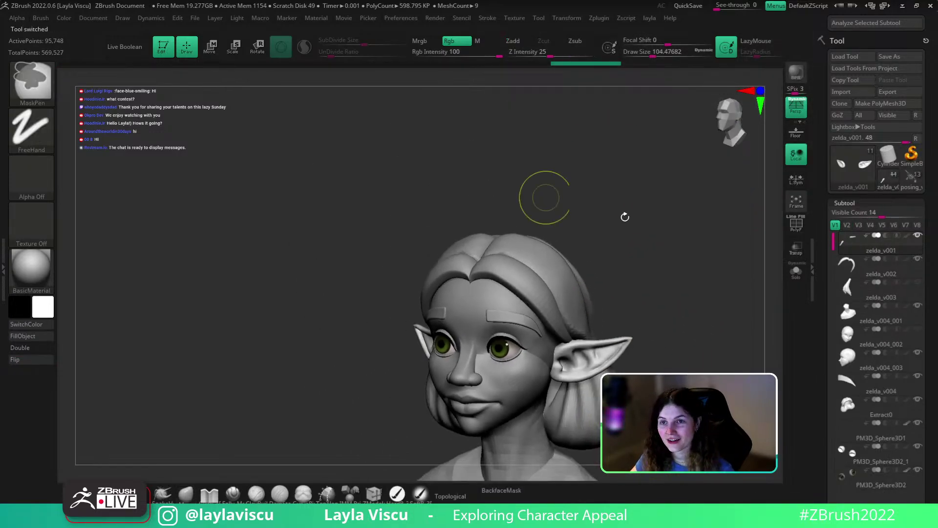
left_click_drag(663, 257, 638, 109, "alt")
mouse_move(670, 282)
left_mouse_down()
mouse_move(677, 279)
mouse_move(667, 263)
left_mouse_up()
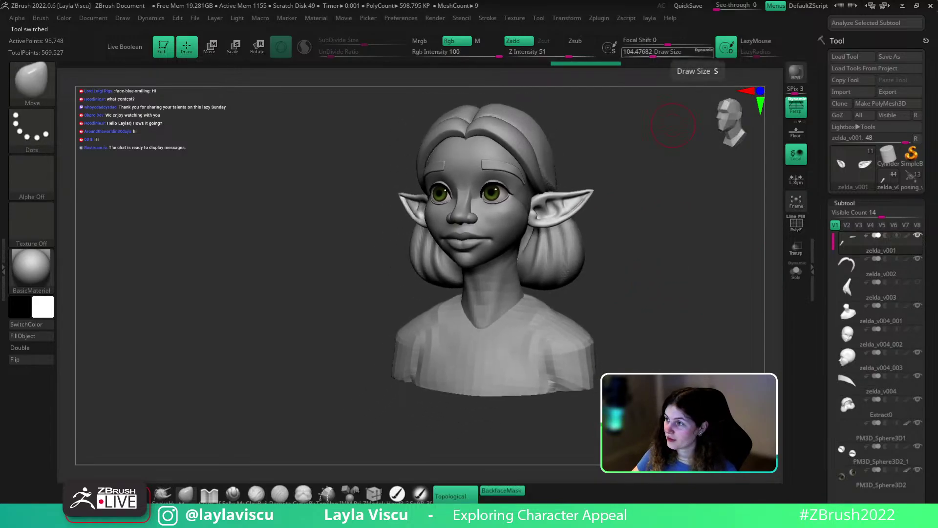
Select the head subtool zelda_v004_003, turn off backface masking and nudge the cheek and temple in profile with the Move brush
left_click_drag(722, 359, 699, 364, "shift")
right_click_drag(526, 208, 518, 249, "ctrl")
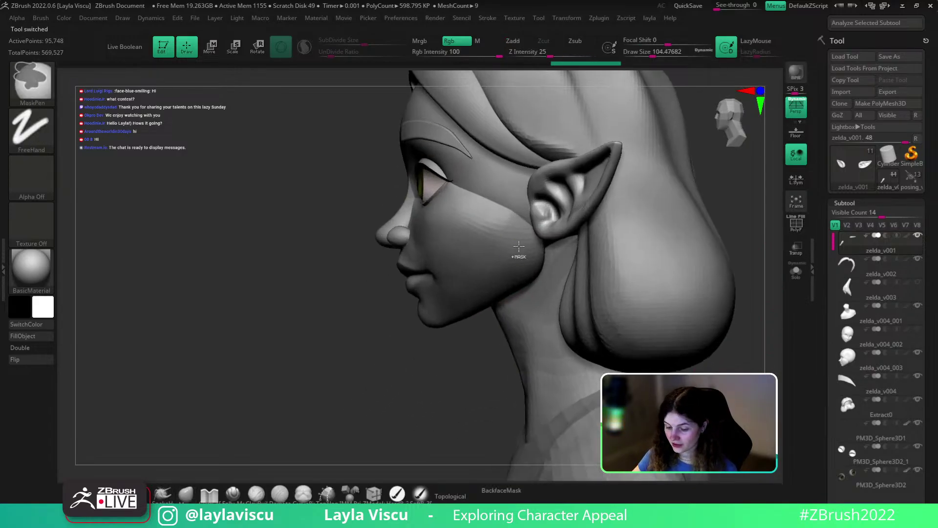
left_click(499, 217, "alt")
left_click_drag(406, 383, 410, 428, "alt")
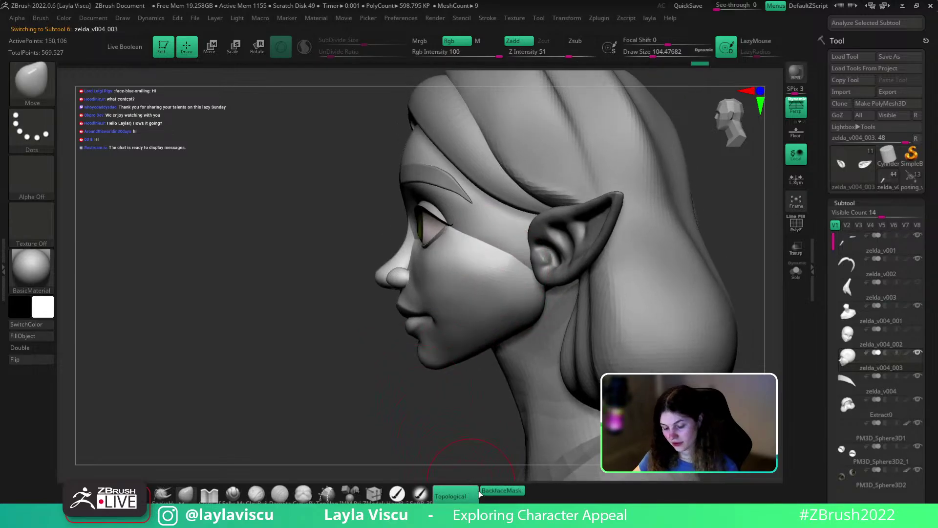
key("s")
left_click_drag(720, 202, 728, 203)
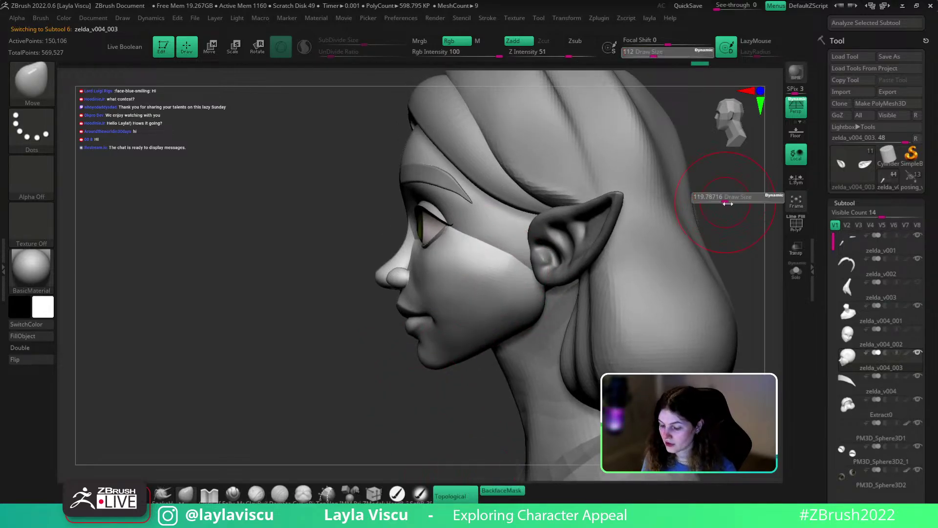
key("shift+f")
key("shift+f")
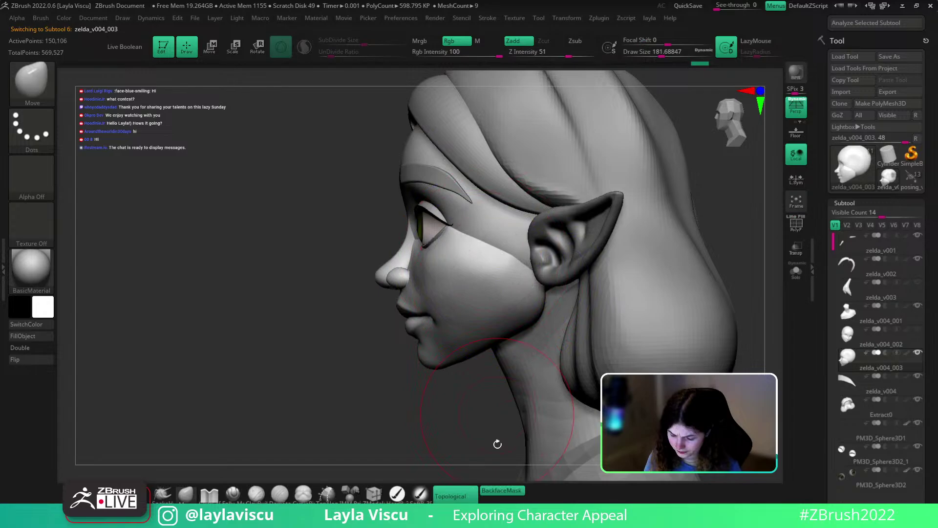
left_click(495, 488)
left_click_drag(448, 230, 457, 229)
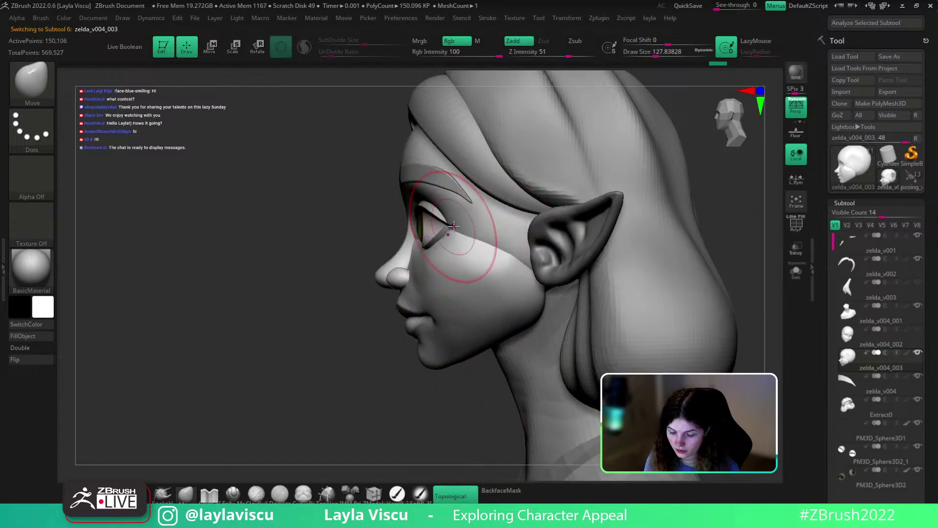
key("s")
left_click_drag(536, 241, 526, 241)
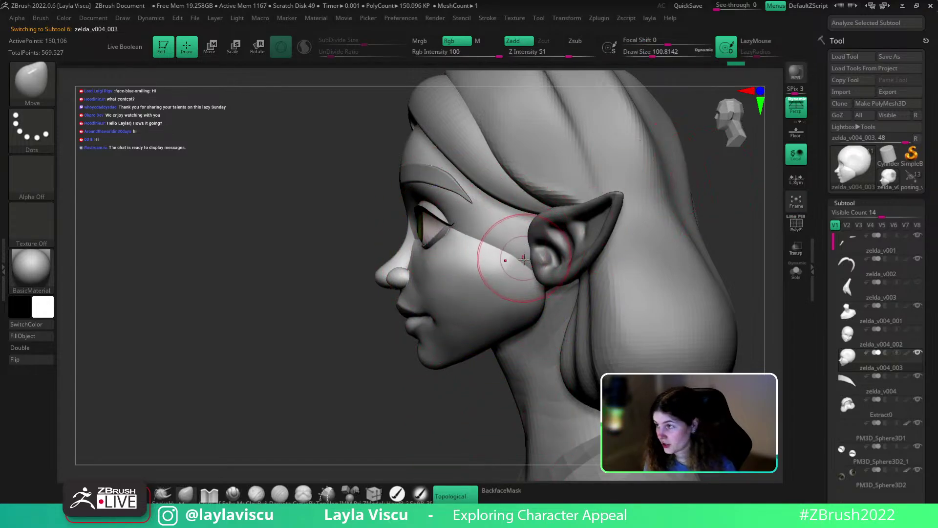
mouse_move(490, 329)
right_mouse_down()
mouse_move(552, 303)
mouse_move(514, 266)
right_mouse_up()
left_click(513, 266, "ctrl+shift")
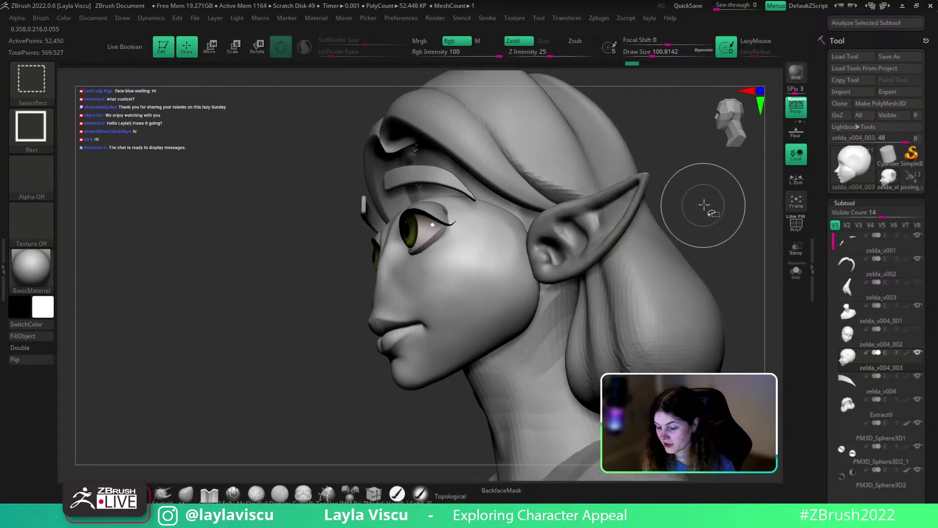
mouse_move(706, 205)
right_mouse_down()
mouse_move(723, 226)
mouse_move(704, 225)
right_mouse_up()
left_click_drag(695, 260, 687, 242)
Isolate the head, flatten the rear of the jaw with the hPolish brush and smooth it, restoring the full bust
key("b")
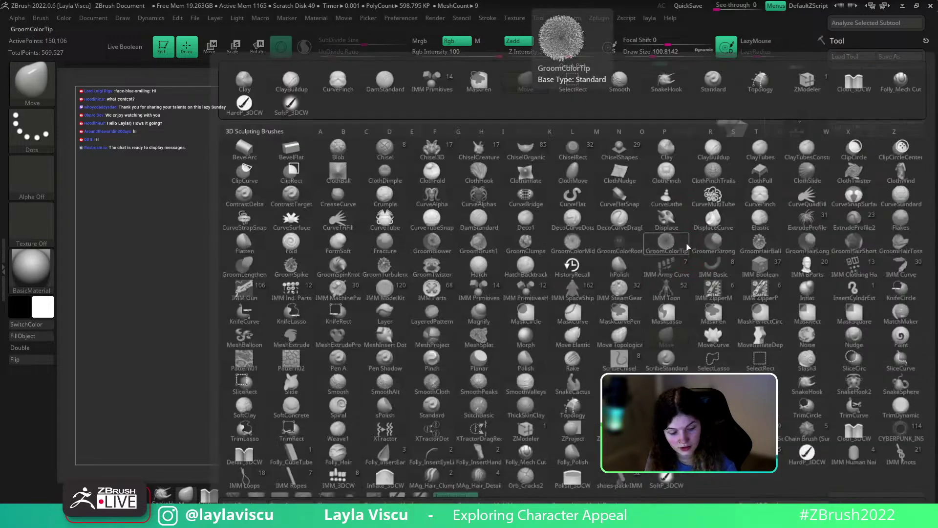
key("h")
key("p")
left_click(795, 269)
left_click_drag(703, 298, 689, 303)
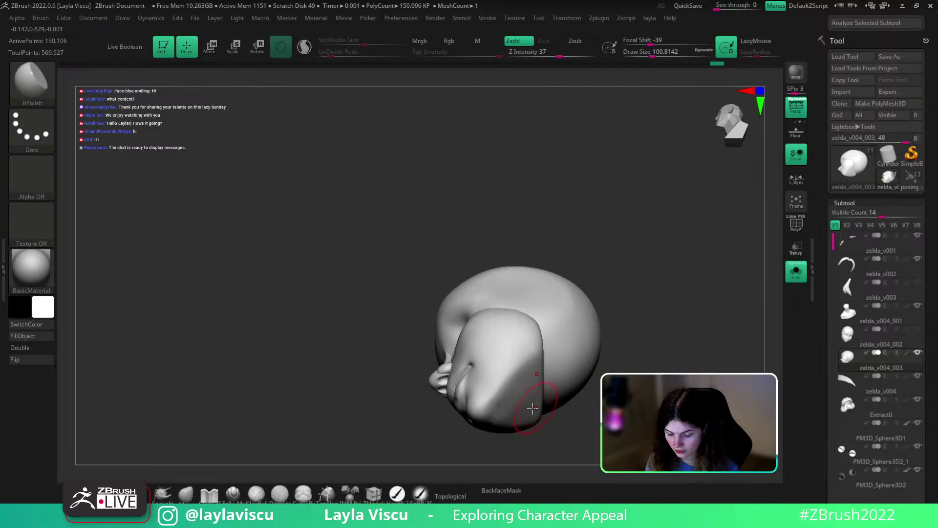
key("shift")
left_click_drag(512, 417, 697, 350, "shift")
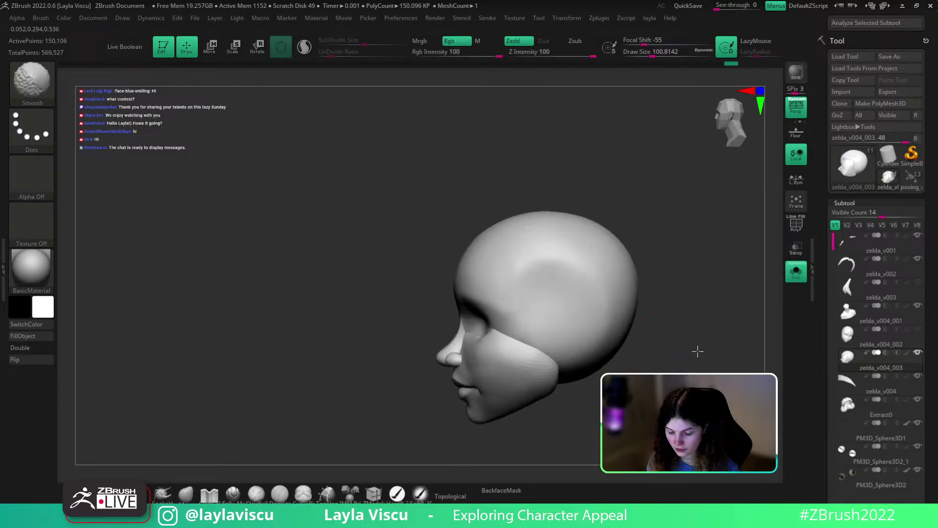
left_click(796, 272)
Reshape the side of the face between the eye and ear with the Move brush, adjusting the draw size
left_click_drag(750, 325, 744, 263, "alt")
right_click_drag(740, 301, 729, 274, "ctrl")
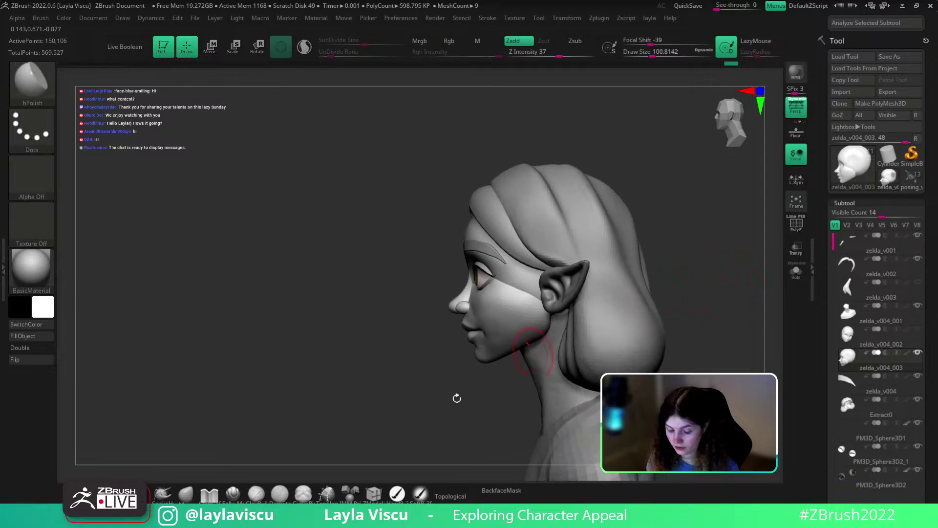
left_click(185, 494)
key("s")
left_click_drag(542, 289, 552, 289)
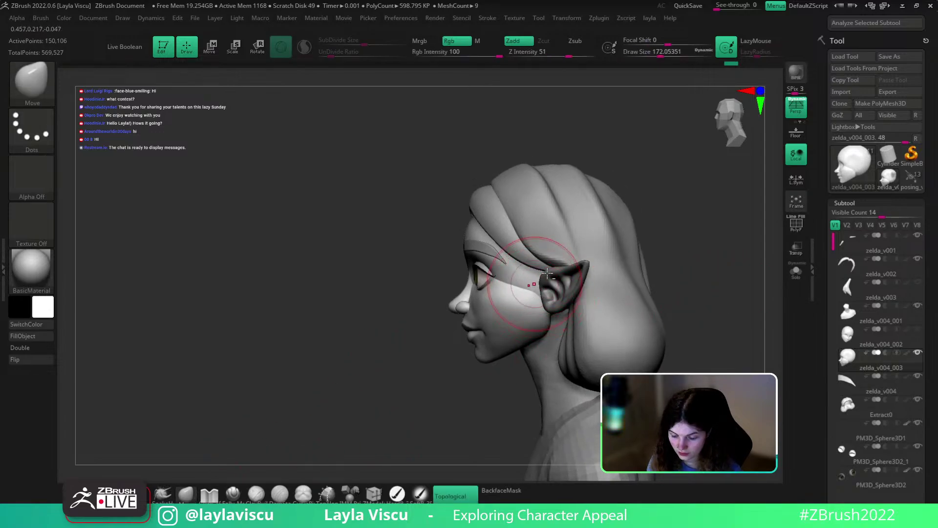
right_click_drag(547, 274, 590, 261)
key("s")
left_click_drag(565, 294, 572, 295)
key("bracketleft")
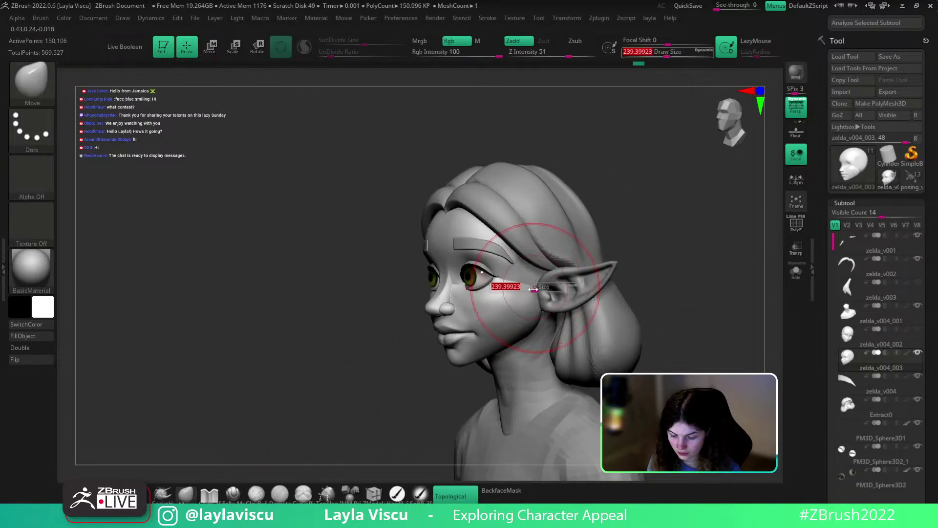
left_click_drag(682, 230, 635, 240, "shift")
key("bracketleft")
left_click_drag(529, 281, 524, 280)
Isolate the head, shrink the brush and lower the mesh by two subdivision levels
mouse_move(600, 239)
left_mouse_down()
mouse_move(635, 237)
mouse_move(620, 245)
left_mouse_up()
right_click_drag(611, 237, 651, 250, "ctrl")
left_click_drag(651, 249, 638, 249)
left_click(795, 272)
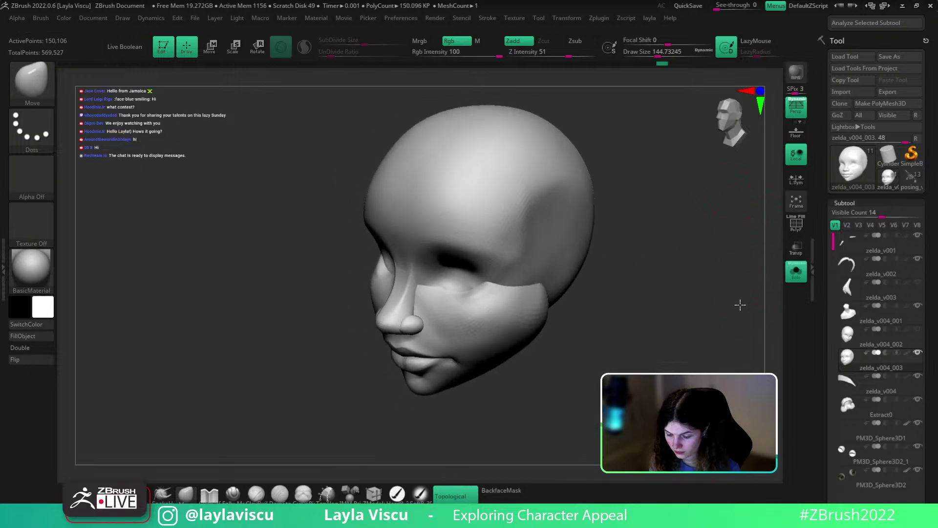
key("bracketleft")
key("bracketleft")
key("bracketleft")
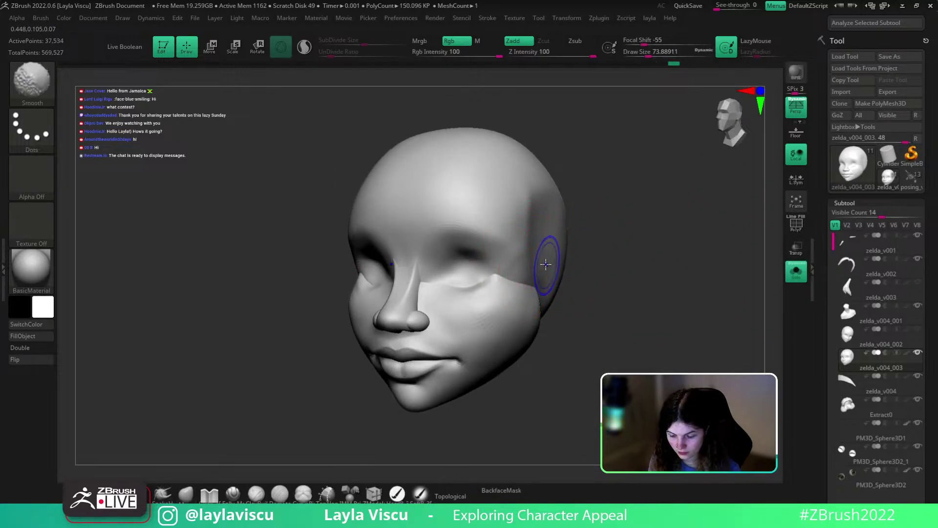
key("shift+d")
key("shift+d")
Adjust the side of the skull at the temple with a larger Move brush and bring back the full bust
key("s")
left_click_drag(544, 262, 552, 262)
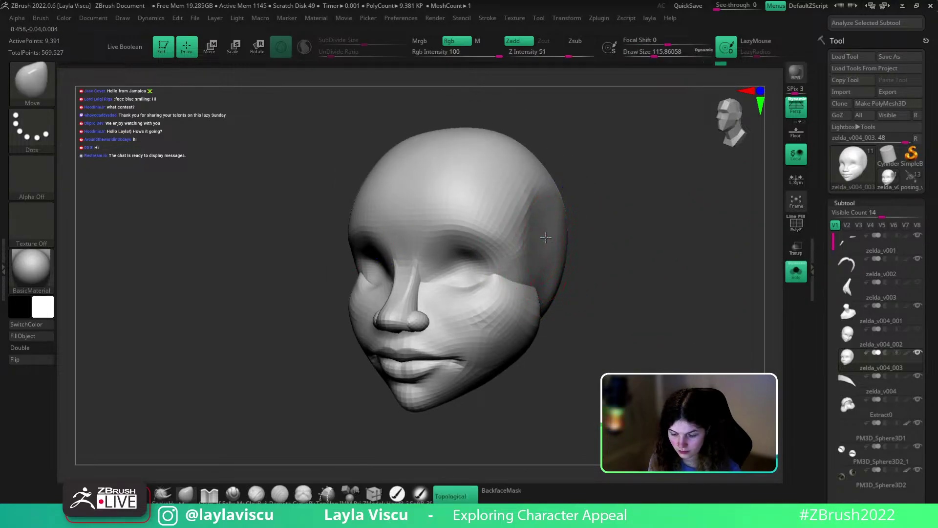
left_click_drag(611, 252, 643, 227)
left_click_drag(560, 241, 543, 236)
key("bracketright")
key("bracketright")
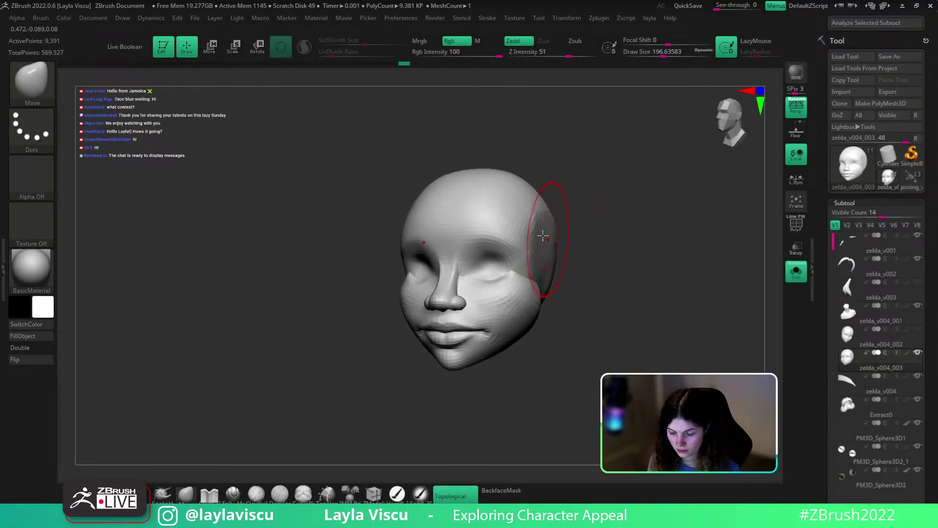
left_click(796, 271)
Hide the Extract0 hair, select the zelda_v004_001 bust and reshape the neck with the Move brush
mouse_move(752, 287)
left_mouse_down()
mouse_move(700, 317)
mouse_move(670, 300)
mouse_move(650, 310)
left_mouse_up()
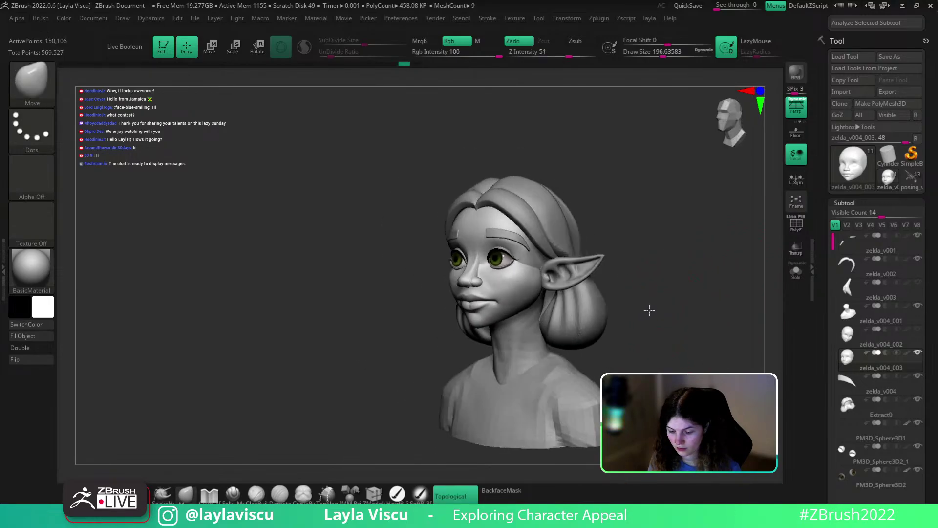
right_click_drag(650, 310, 635, 222, "ctrl")
left_click_drag(635, 223, 655, 252)
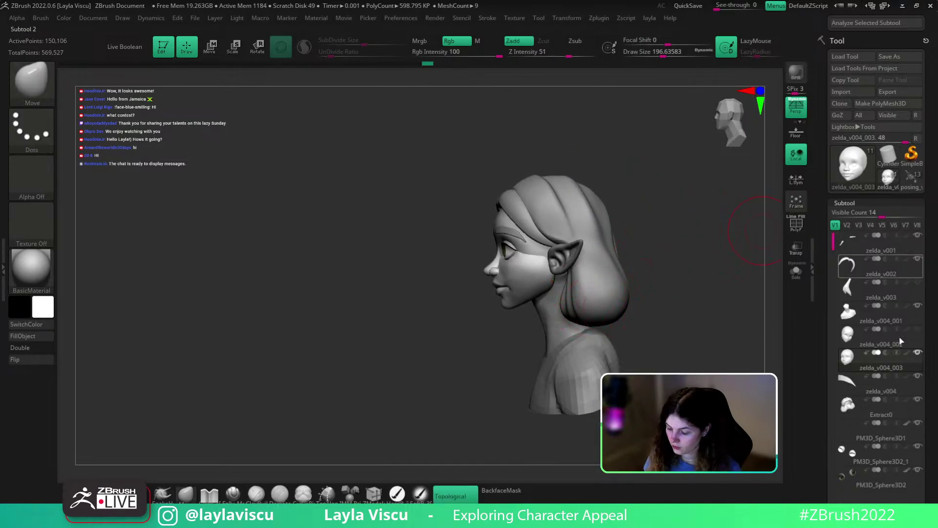
left_click(918, 399)
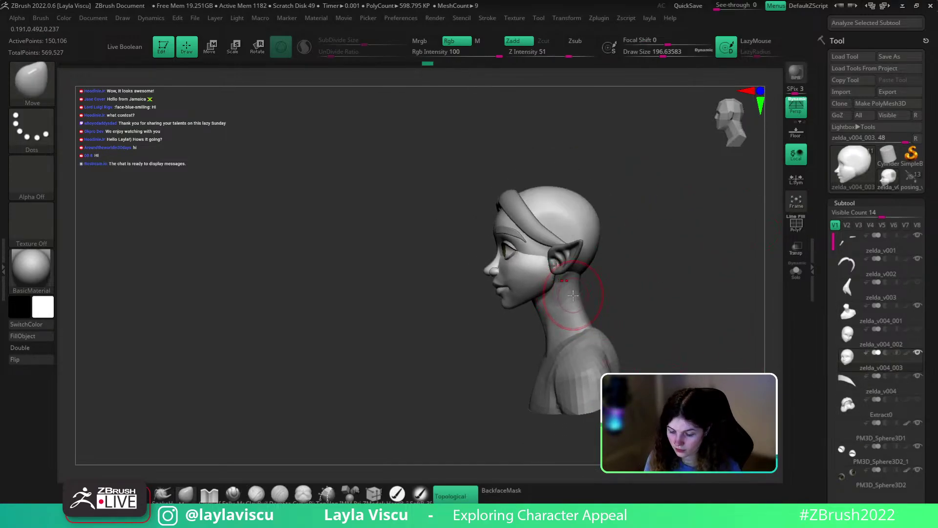
left_click(552, 313, "alt")
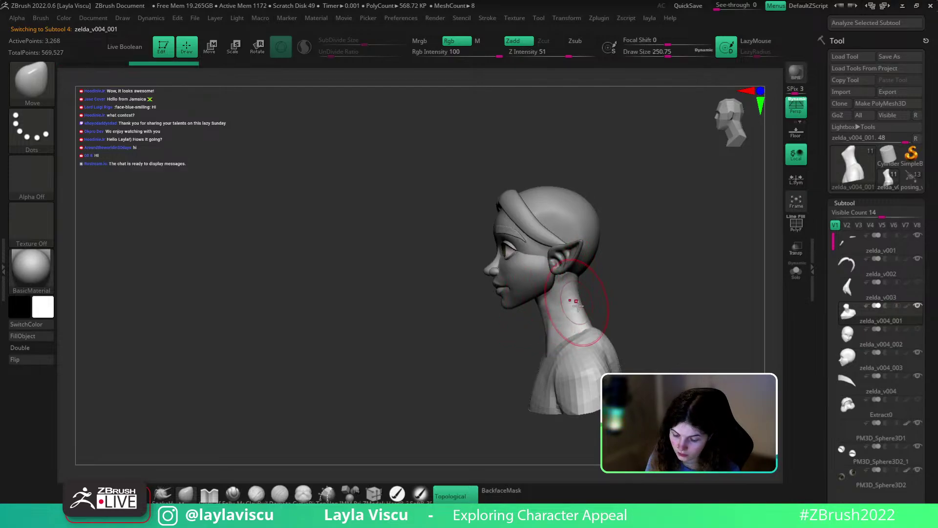
mouse_move(585, 315)
left_mouse_down()
mouse_move(642, 288)
mouse_move(579, 278)
mouse_move(538, 289)
left_mouse_up()
key("s")
left_click(588, 292)
mouse_move(668, 291)
left_mouse_down()
mouse_move(631, 288)
mouse_move(708, 318)
mouse_move(679, 287)
mouse_move(688, 281)
left_mouse_up()
key("s")
left_click_drag(623, 259, 619, 259)
left_click_drag(619, 263, 632, 252)
mouse_move(685, 252)
left_mouse_down()
mouse_move(723, 251)
mouse_move(705, 277)
mouse_move(718, 278)
mouse_move(729, 304)
mouse_move(733, 286)
left_mouse_up()
Show the Extract0 hair again and check the bust from the front
left_click(917, 400)
right_click_drag(732, 309, 674, 296, "ctrl")
right_click_drag(616, 277, 633, 270, "ctrl")
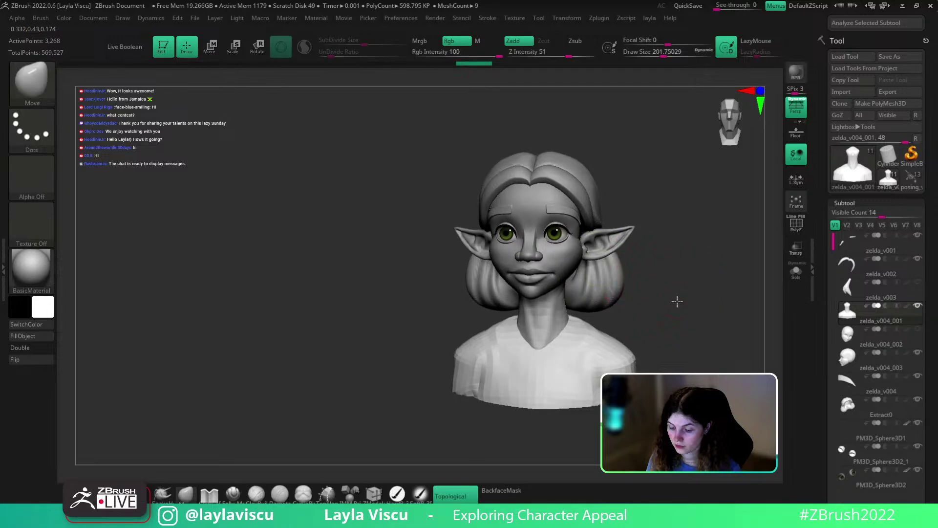
left_click_drag(677, 300, 670, 344)
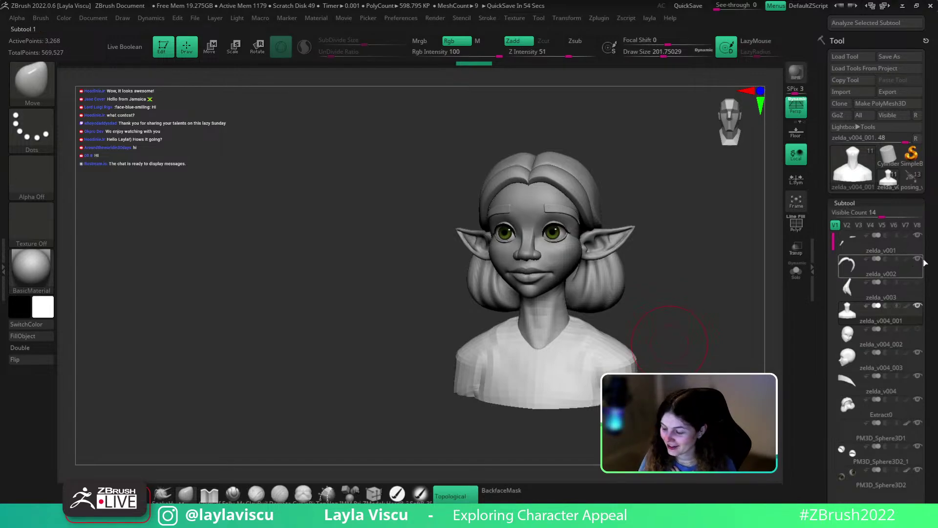
left_click_drag(924, 262, 918, 358)
scroll(918, 358, "up", 10)
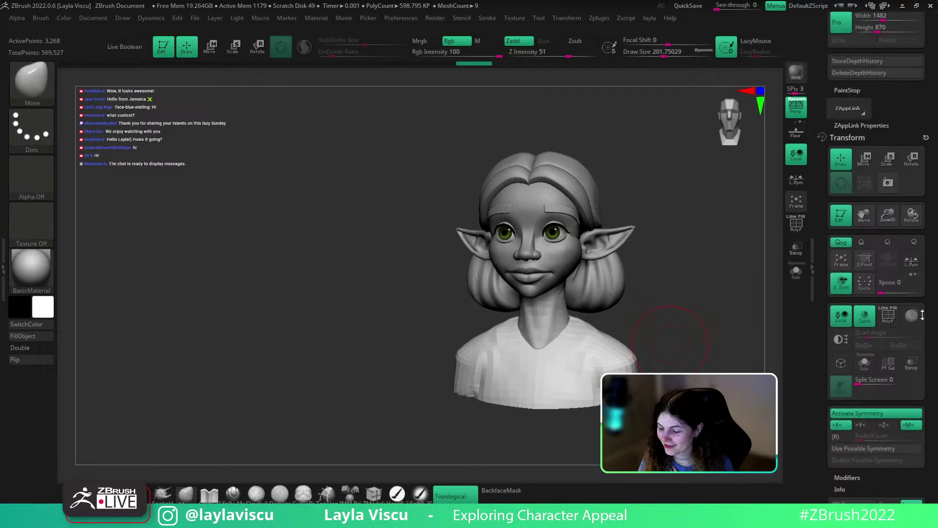
left_click_drag(913, 353, 913, 310)
left_click(895, 311)
scroll(900, 299, "down", 10)
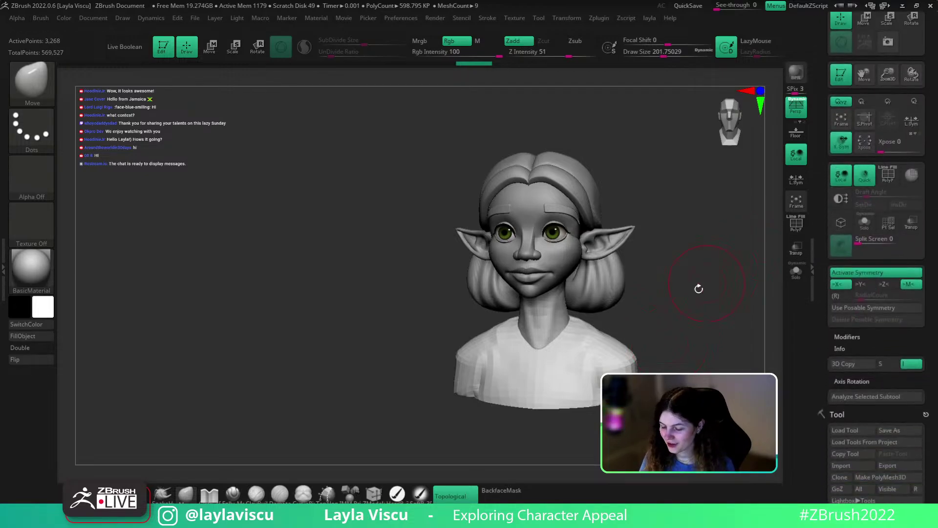
left_click_drag(708, 345, 659, 345, "alt")
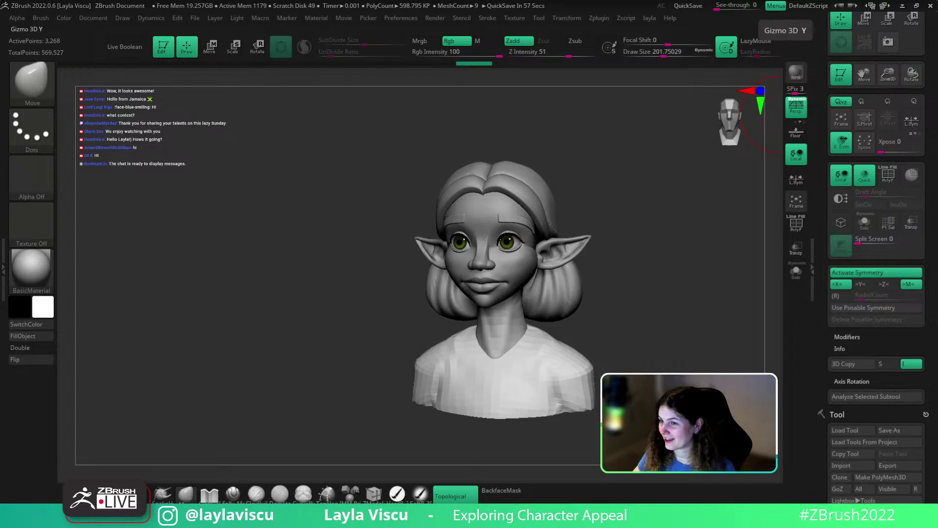
right_click_drag(652, 266, 587, 298)
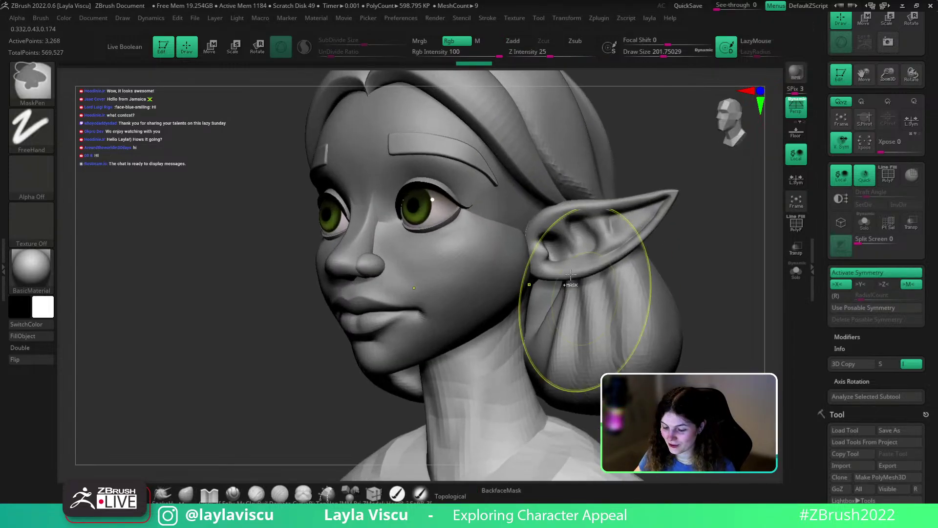
Select the zelda_v001 ears, switch to the DamStandard brush at a draw size of about 39 and isolate them
left_click(571, 248, "alt")
key("s")
left_click_drag(678, 262, 666, 262)
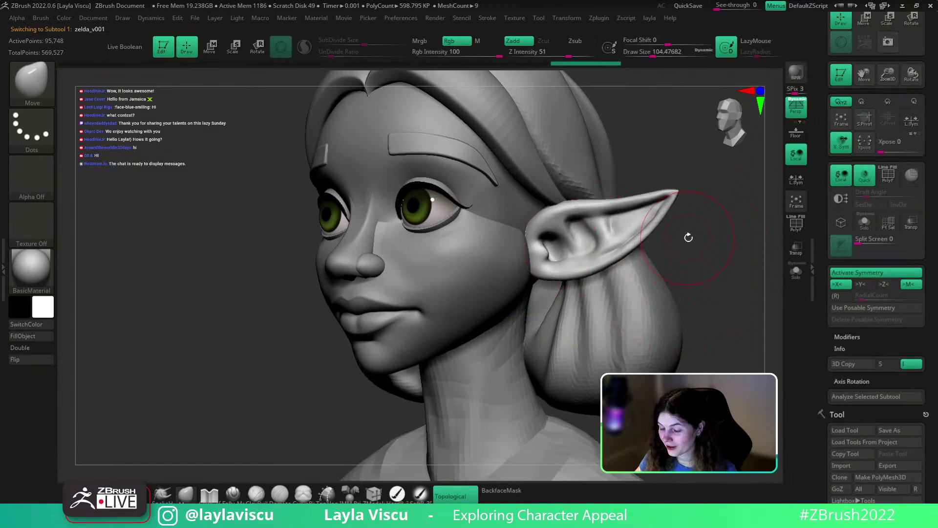
right_click_drag(688, 237, 695, 238)
key("b")
key("d")
key("s")
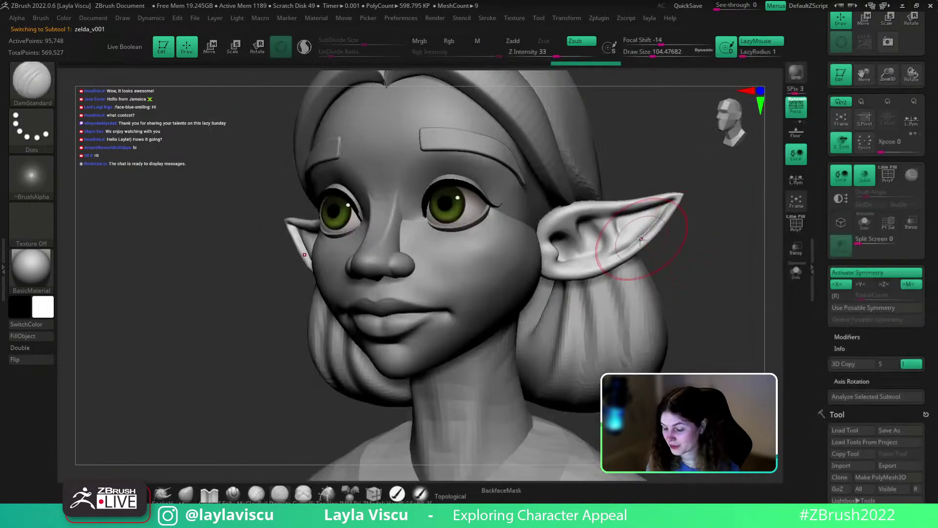
mouse_move(684, 230)
left_mouse_down()
mouse_move(676, 271)
mouse_move(694, 285)
mouse_move(684, 247)
left_mouse_up()
left_click(796, 270)
key("ctrl")
key("ctrl")
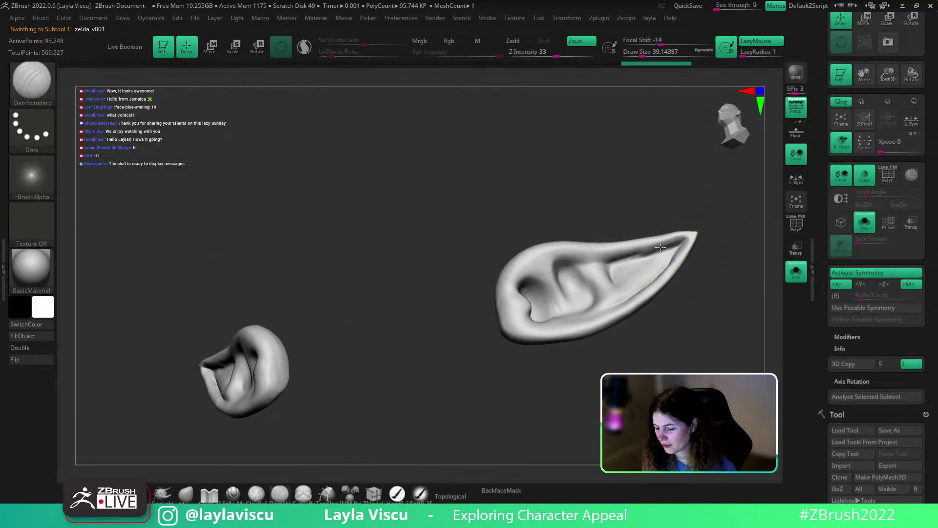
Refine the inner folds of the ears with DamStandard strokes and bring back the full bust
mouse_move(612, 264)
left_mouse_down()
mouse_move(676, 244)
mouse_move(719, 289)
mouse_move(502, 447)
left_mouse_up()
key("ctrl+z")
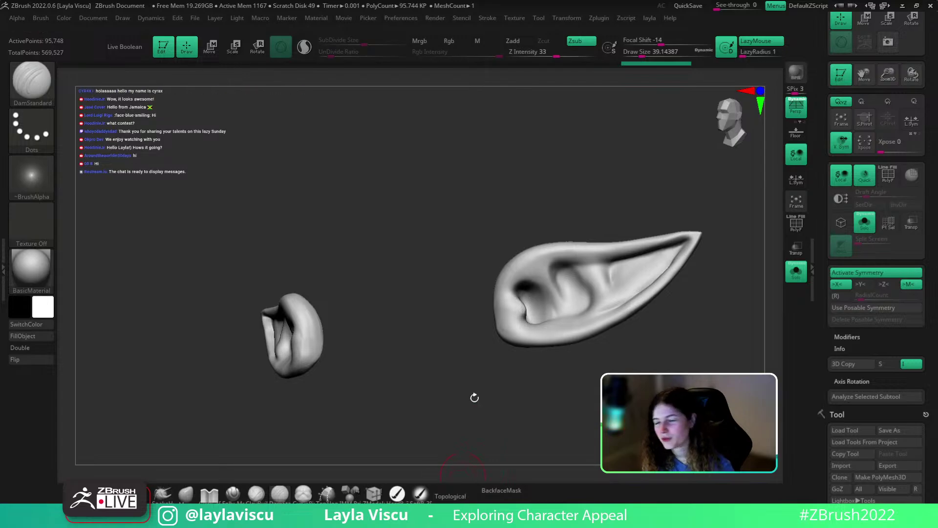
left_click_drag(714, 270, 674, 300)
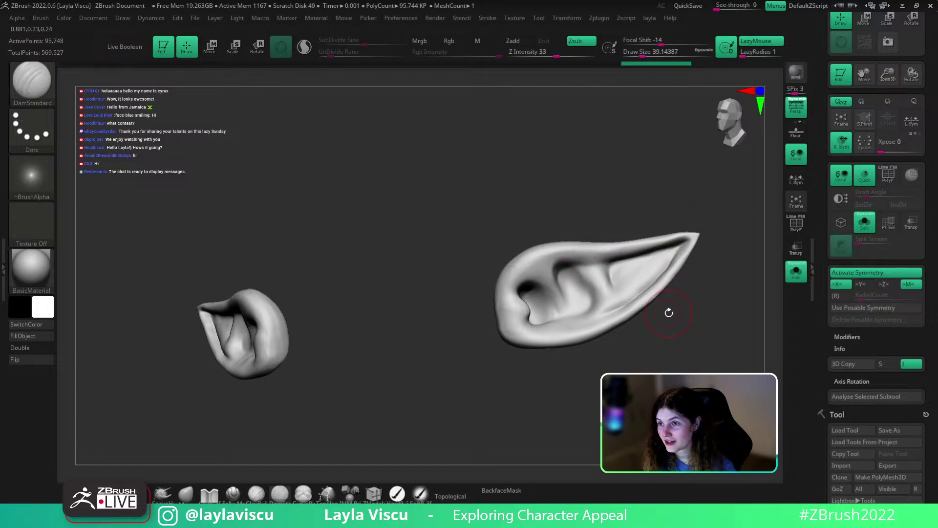
left_click_drag(670, 313, 622, 269)
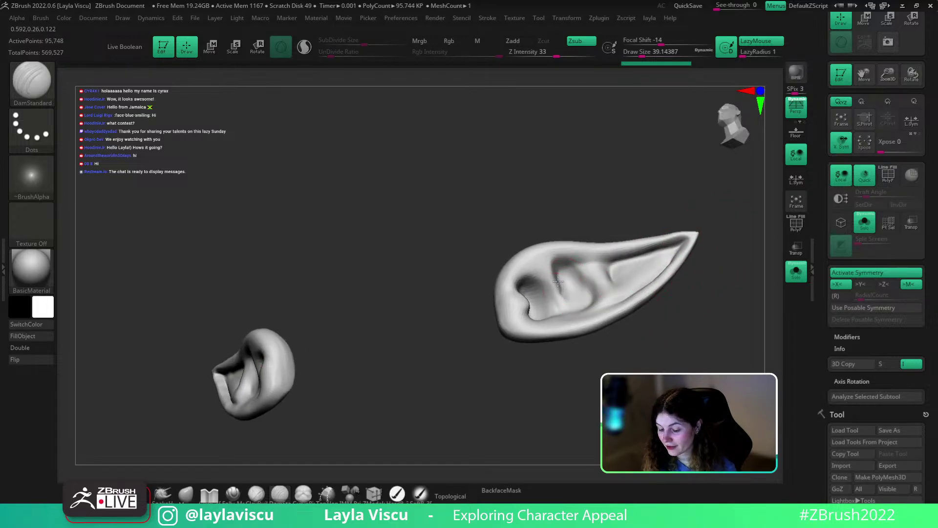
left_click_drag(712, 251, 572, 264)
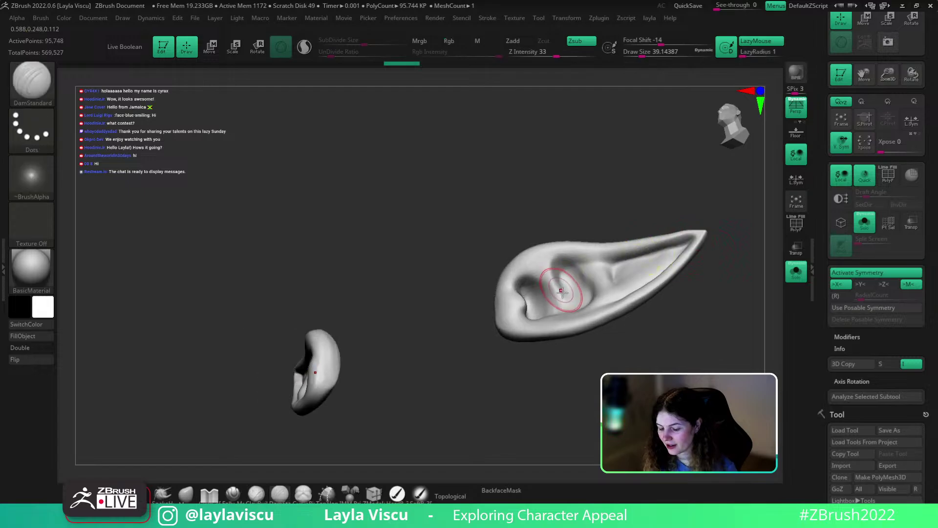
left_click_drag(714, 237, 650, 251)
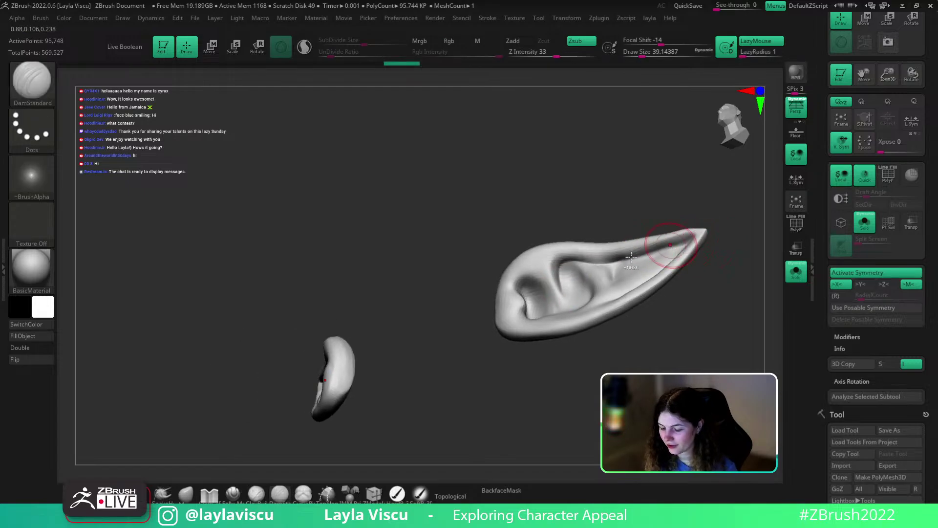
left_click_drag(725, 241, 752, 298)
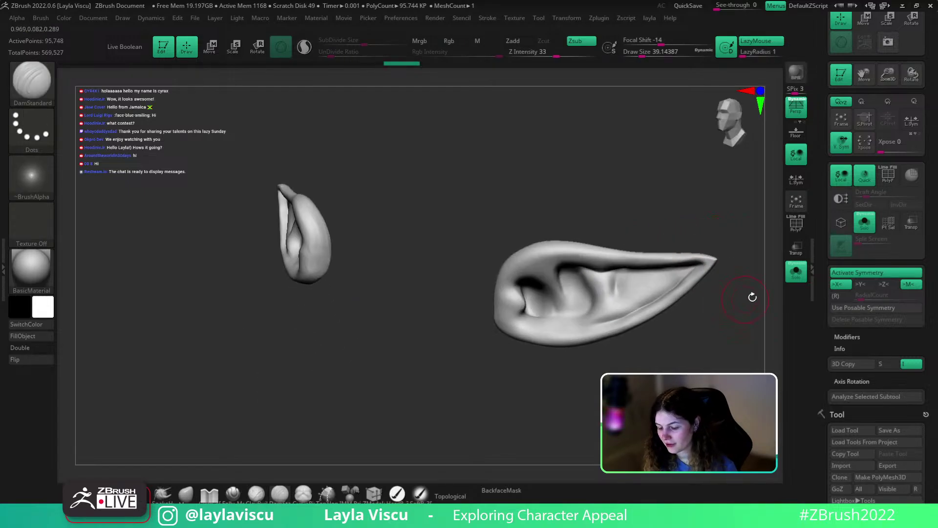
key("shift+s")
right_click_drag(758, 300, 732, 256, "ctrl")
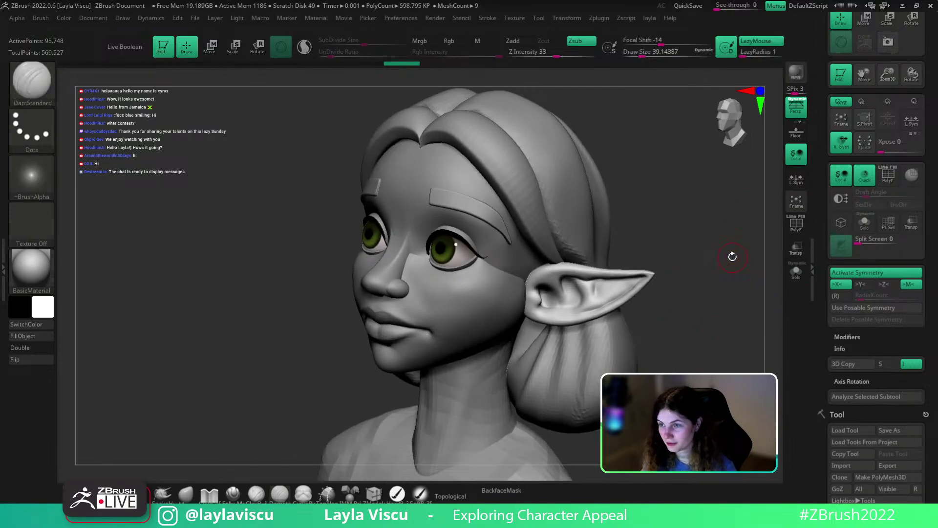
Adjust the ear's inner folds and the flap beside the ear opening with a smaller Move brush
key("b")
key("m")
key("v")
mouse_move(660, 193)
left_mouse_down("alt")
mouse_move(668, 220)
mouse_move(704, 221)
left_mouse_up("alt")
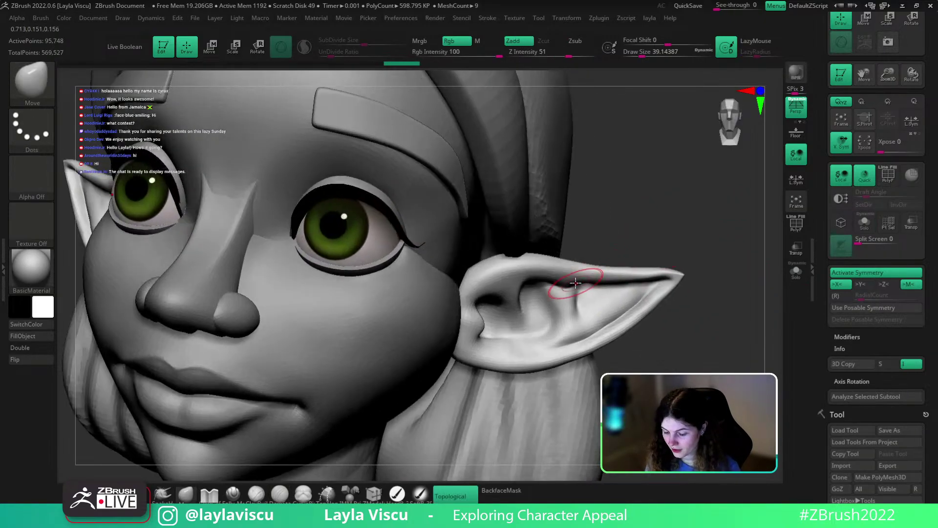
left_click_drag(576, 285, 571, 282)
key("ctrl+z")
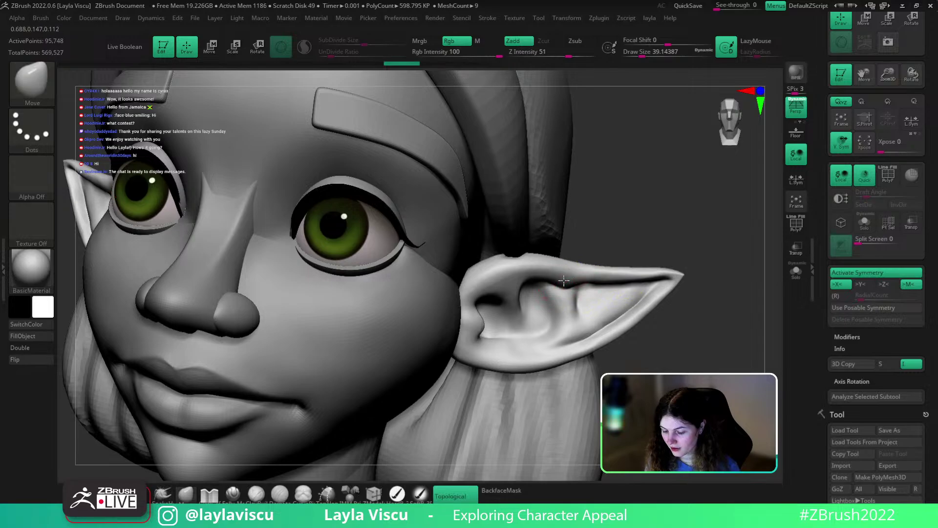
right_click_drag(564, 281, 662, 229, "ctrl")
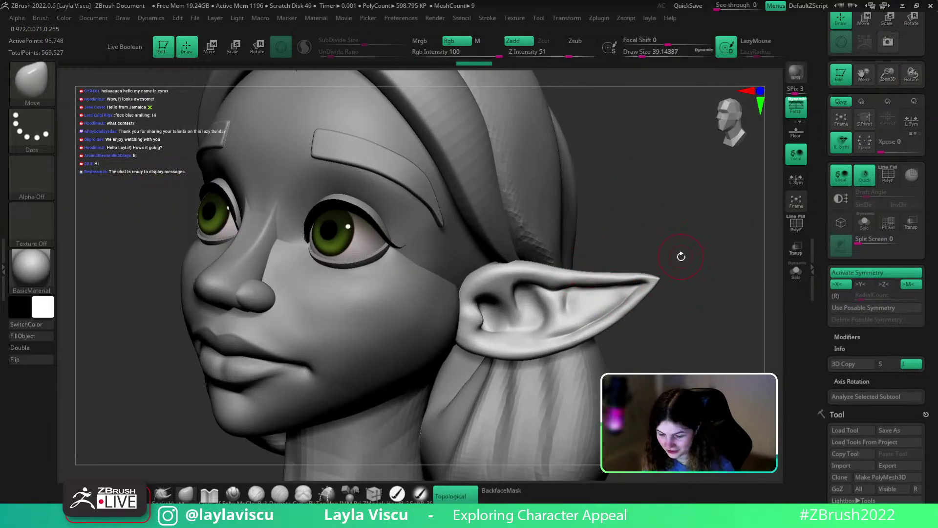
right_click_drag(680, 250, 703, 234)
right_click_drag(704, 234, 703, 274, "ctrl")
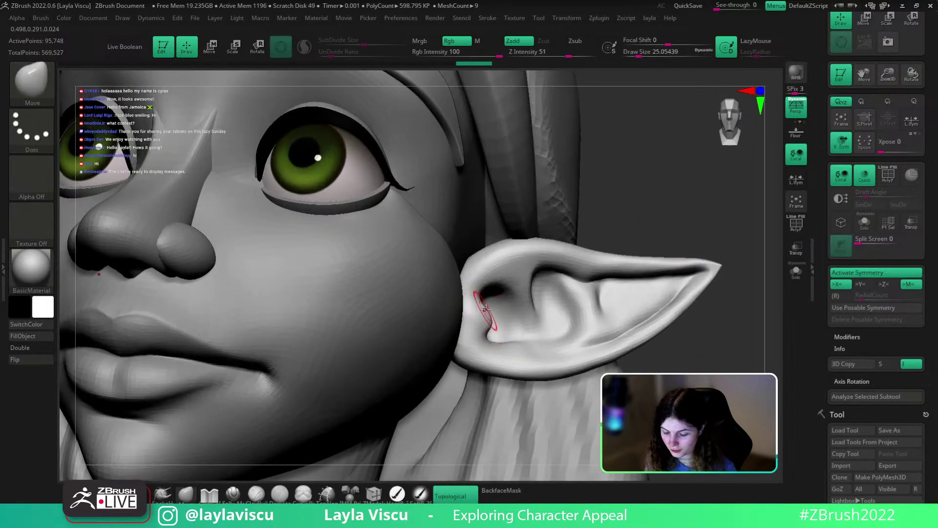
key("s")
left_click_drag(489, 307, 491, 307)
left_click_drag(487, 320, 493, 320)
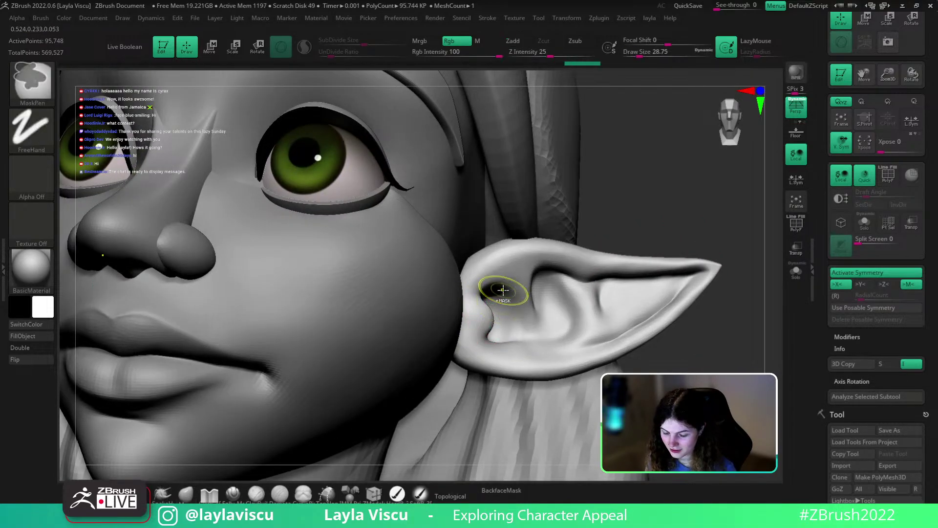
Smooth the ear and adjust its lower edge with the Move brush at a draw size of about 51, checking the whole bust
mouse_move(503, 292)
right_mouse_down("ctrl")
mouse_move(657, 305)
mouse_move(653, 298)
right_mouse_up("ctrl")
right_click_drag(652, 298, 528, 294)
key("bracketright")
key("shift")
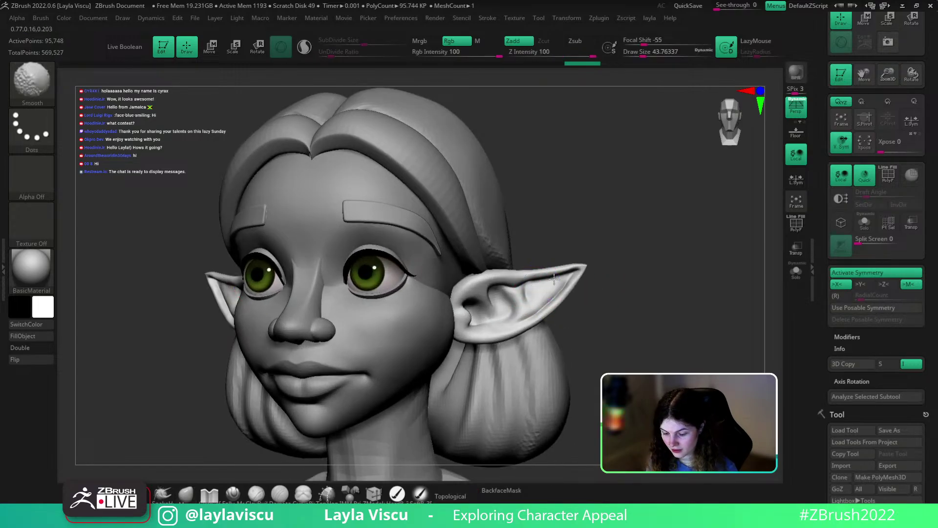
mouse_move(591, 276)
right_mouse_down("ctrl")
mouse_move(630, 278)
mouse_move(630, 311)
right_mouse_up("ctrl")
mouse_move(553, 299)
right_mouse_down("alt")
mouse_move(563, 274)
mouse_move(592, 297)
right_mouse_up("alt")
left_click_drag(593, 297, 503, 314)
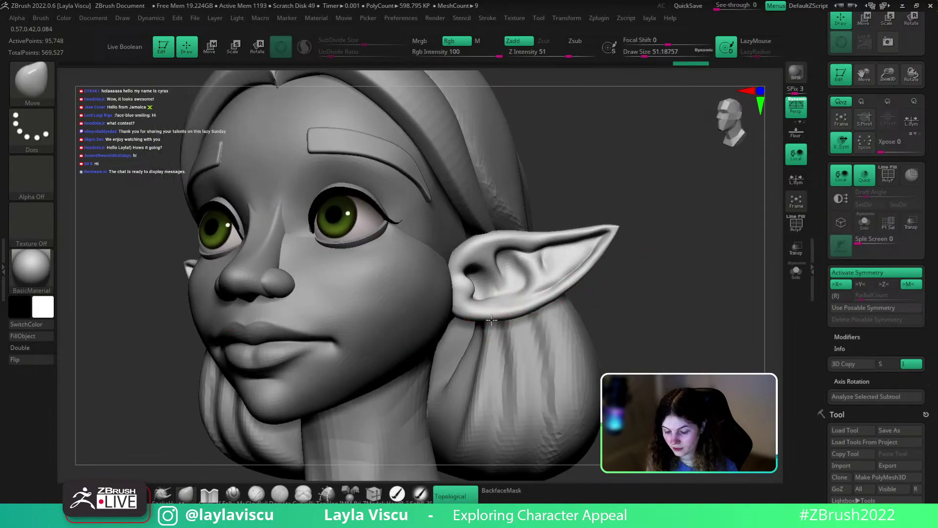
right_click_drag(506, 304, 645, 263, "ctrl")
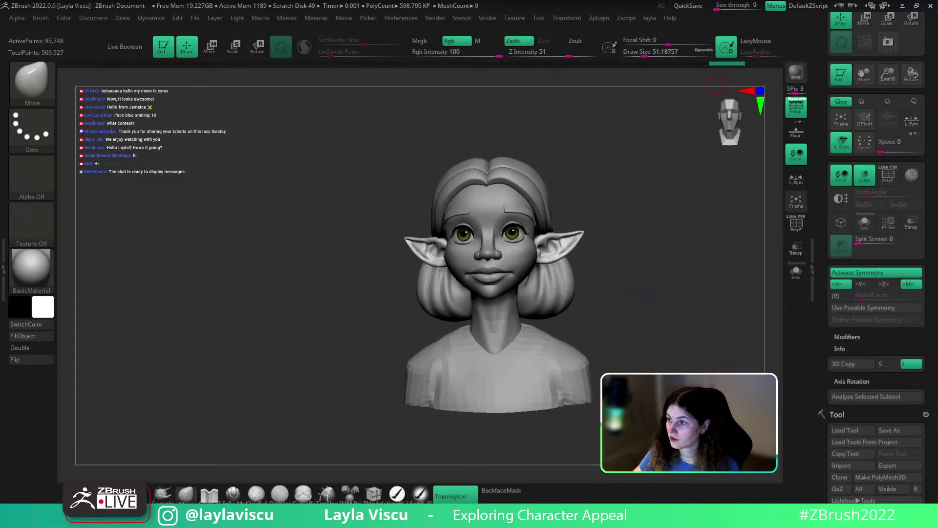
right_click_drag(631, 175, 645, 225)
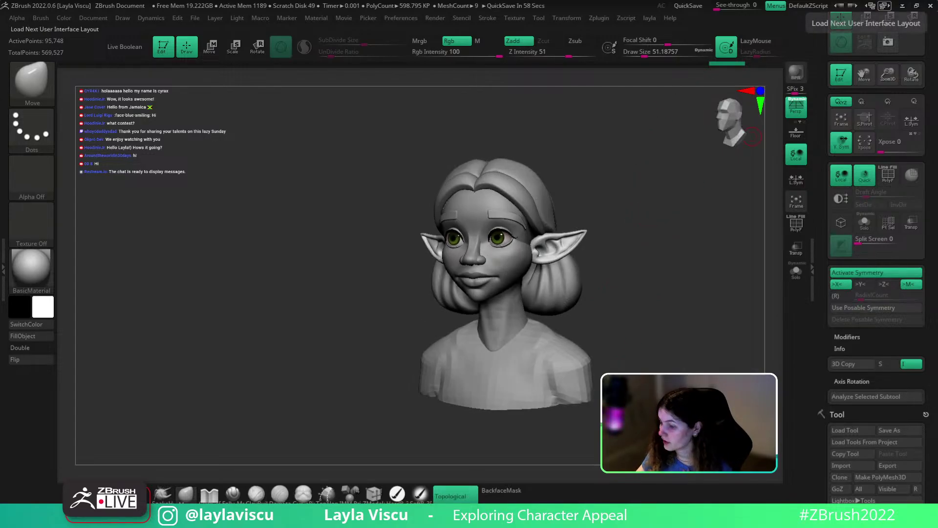
Switch to the PureRef reference board, disable its always-on-bottom mode and frame the Zelda images
key("ctrl+shift+b")
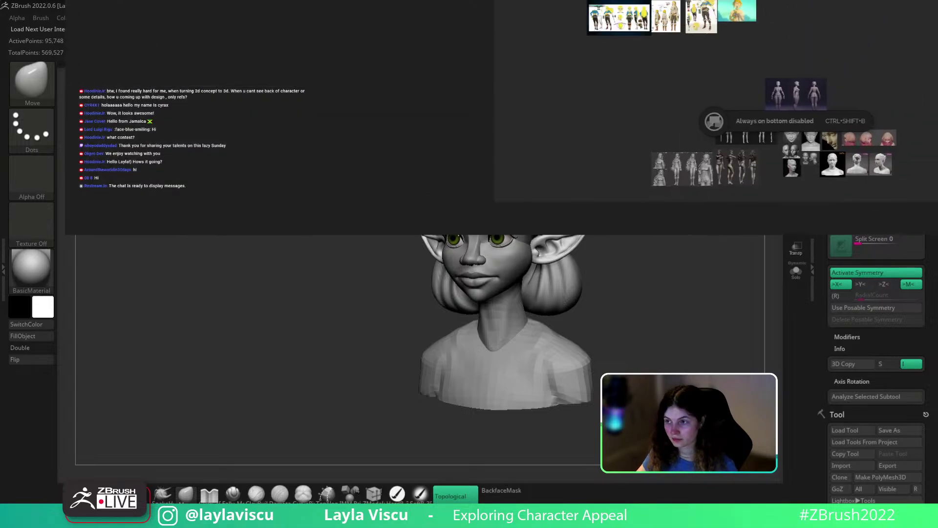
right_click_drag(914, 3, 637, 300)
key("ctrl+shift+a")
scroll(491, 353, "up", 3)
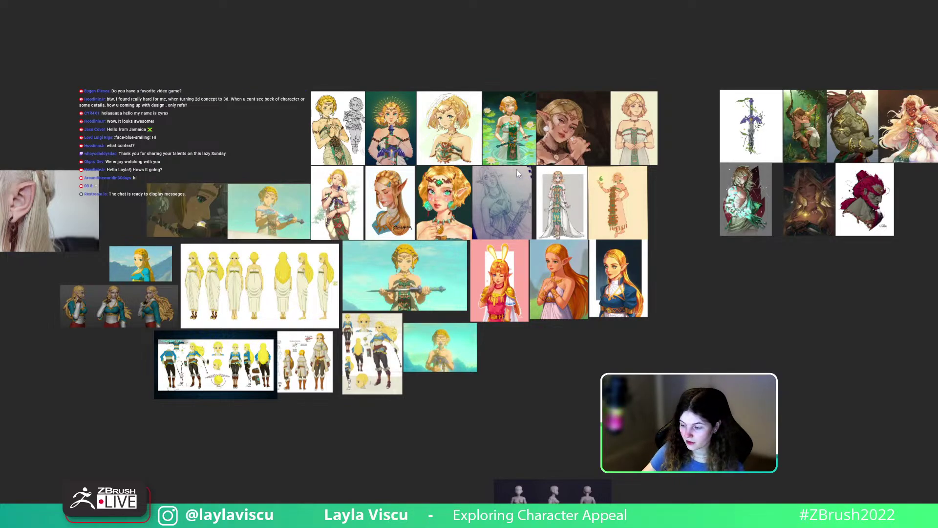
scroll(342, 203, "up", 3)
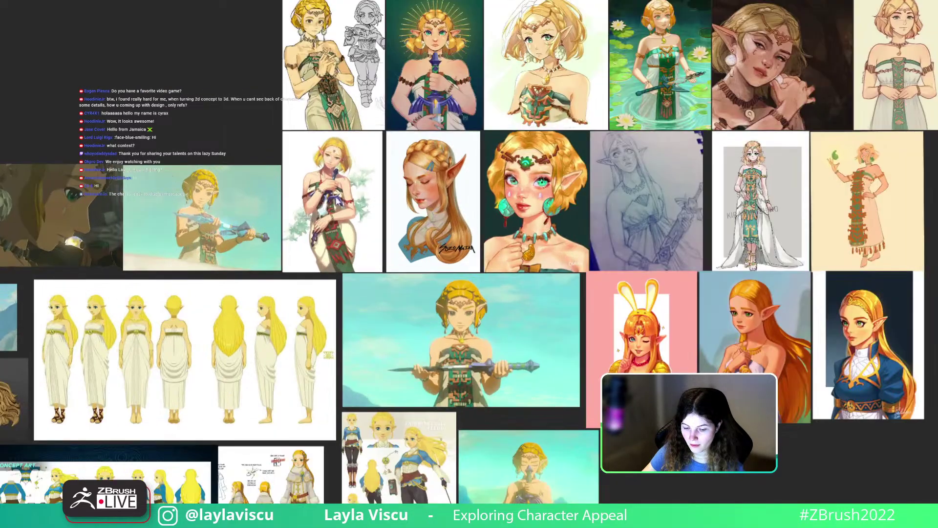
Examine the Zelda fan art portraits on the reference board for face, hair, ears and headdress design
scroll(338, 195, "up", 3)
middle_click_drag(367, 113, 288, 245)
scroll(287, 244, "up", 1)
scroll(323, 205, "down", 2)
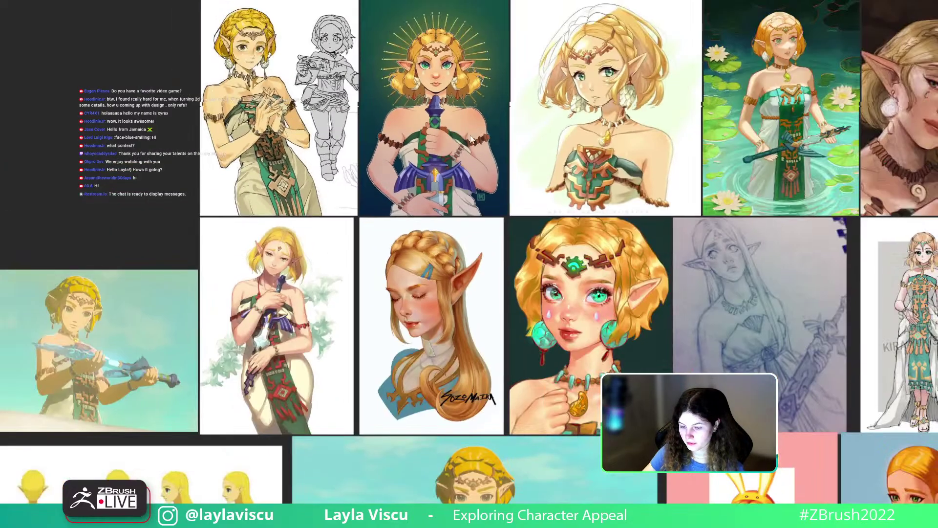
middle_click_drag(470, 138, 414, 193)
scroll(414, 183, "down", 1)
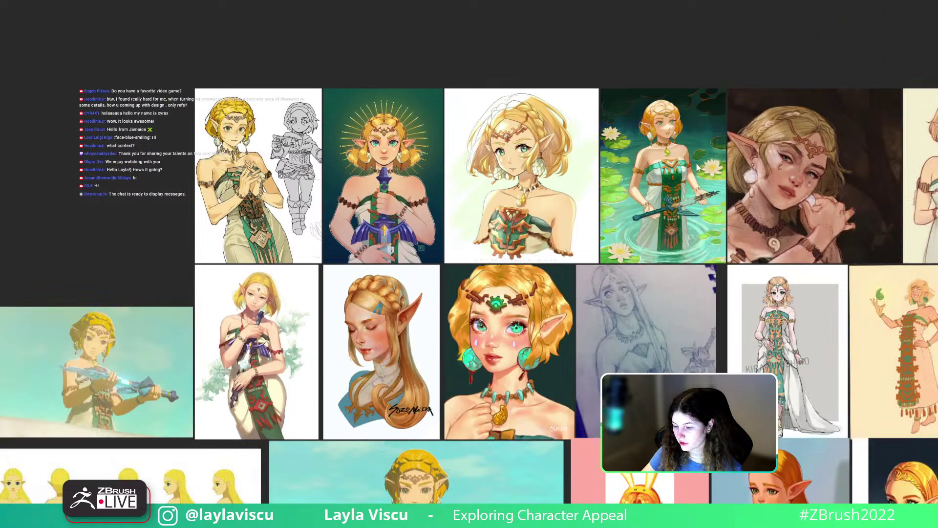
scroll(815, 154, "up", 2)
middle_click_drag(517, 220, 936, 68)
scroll(363, 245, "down", 2)
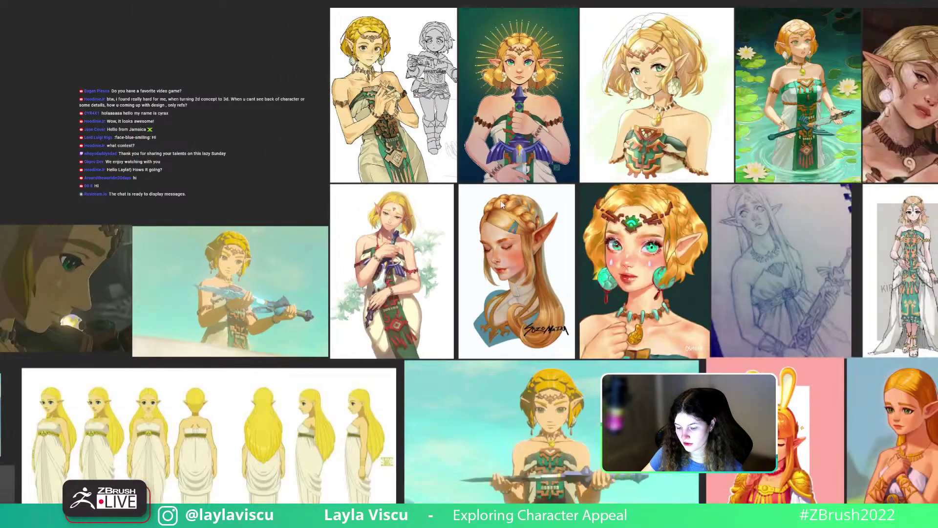
middle_click_drag(863, 212, 609, 295)
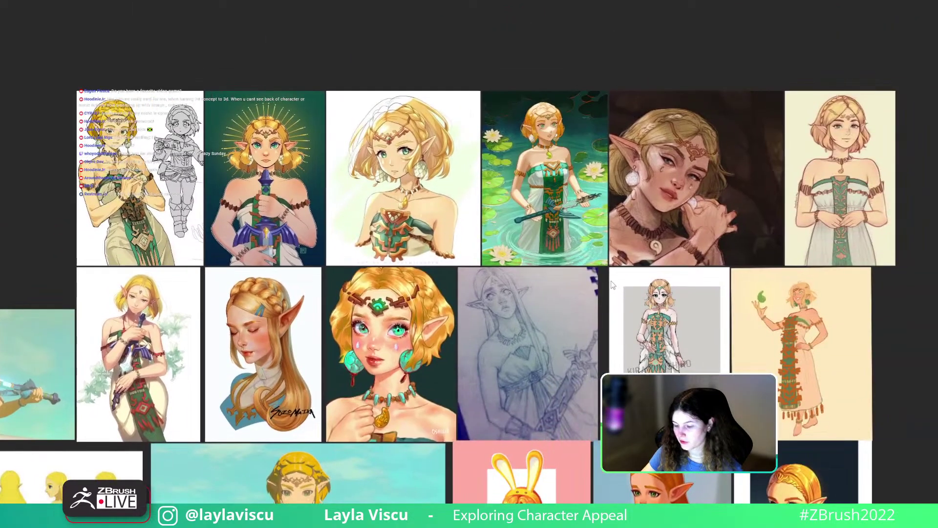
scroll(870, 143, "up", 1)
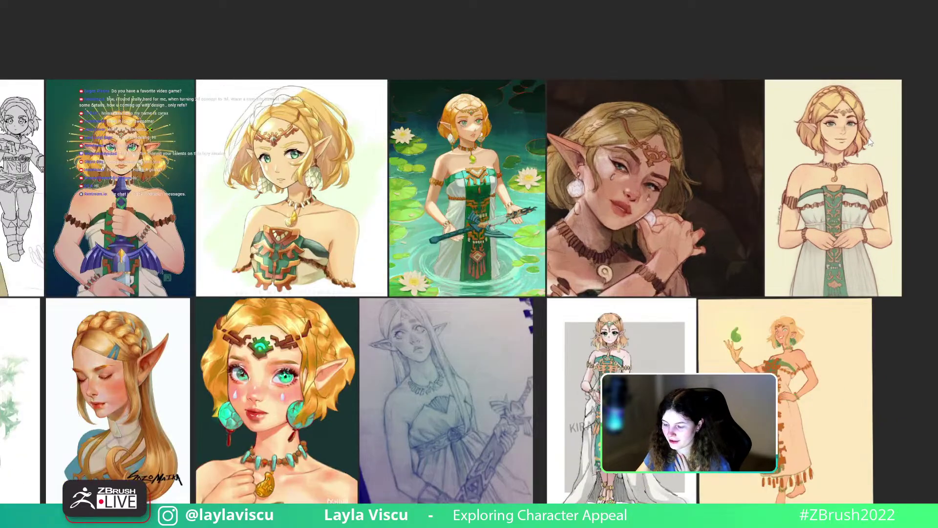
scroll(467, 117, "up", 2)
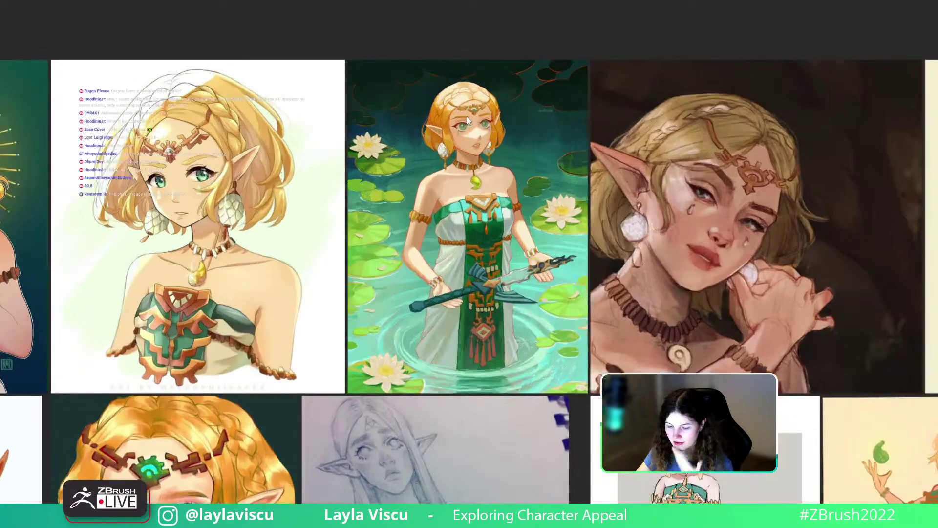
scroll(465, 321, "up", 1)
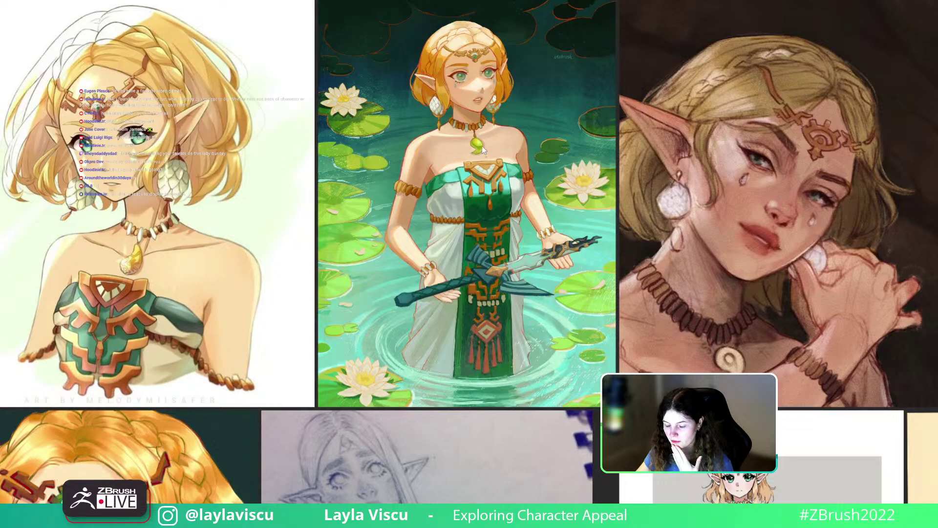
middle_click_drag(482, 146, 500, 192)
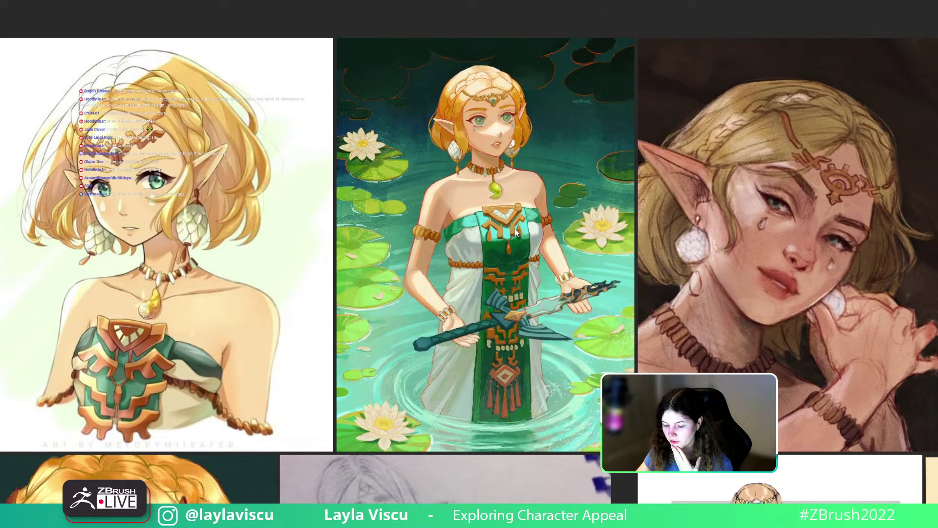
Examine the Zelda game screenshots, character turnarounds and costume concept sheets on the reference board
scroll(515, 232, "down", 4)
middle_click_drag(24, 370, 425, 246)
scroll(286, 331, "up", 2)
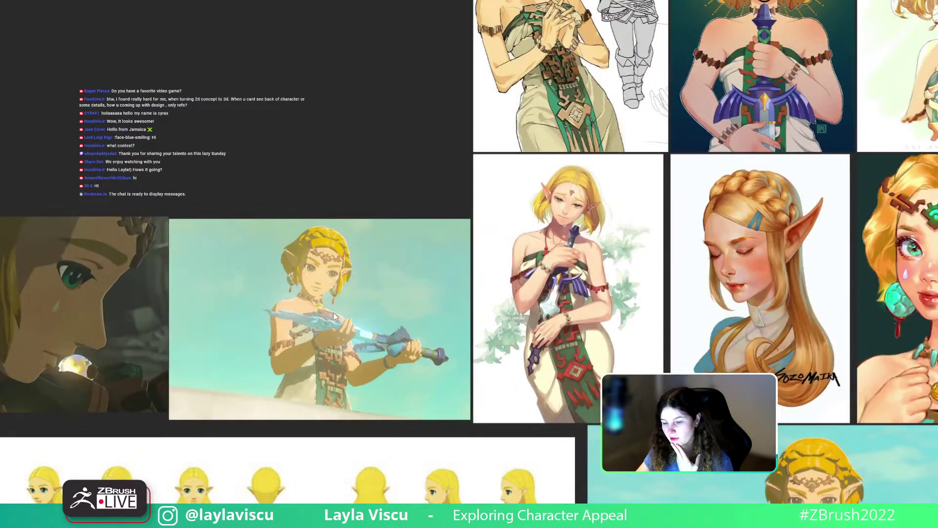
scroll(355, 332, "down", 3)
middle_click_drag(324, 331, 528, 212)
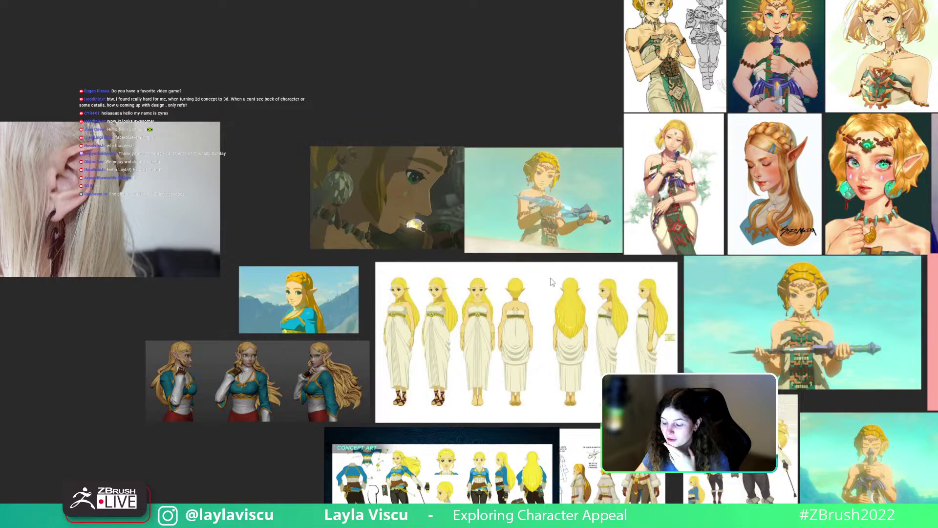
middle_click_drag(908, 439, 662, 336)
scroll(640, 381, "up", 5)
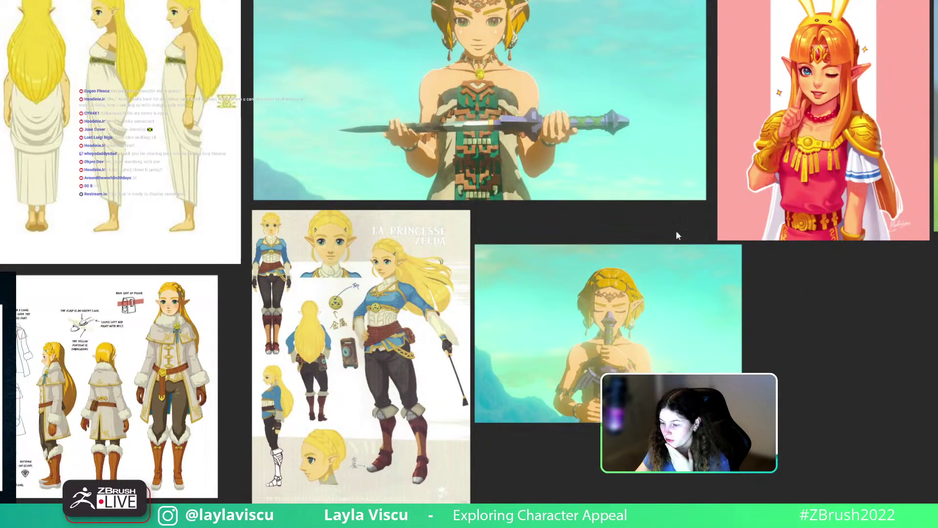
middle_click_drag(677, 231, 479, 388)
scroll(479, 388, "down", 3)
middle_click_drag(476, 339, 421, 423)
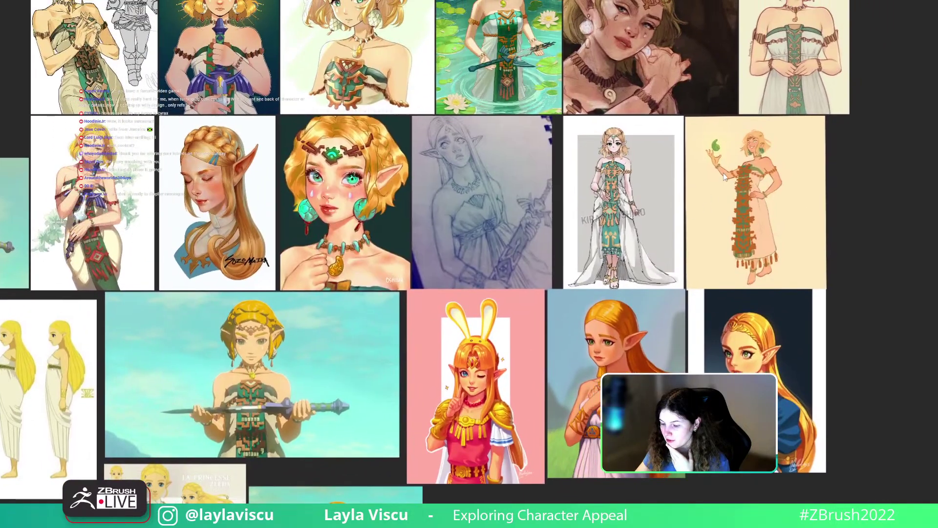
middle_click_drag(523, 277, 811, 208)
middle_click_drag(128, 278, 378, 183)
scroll(377, 183, "up", 3)
scroll(377, 187, "down", 2)
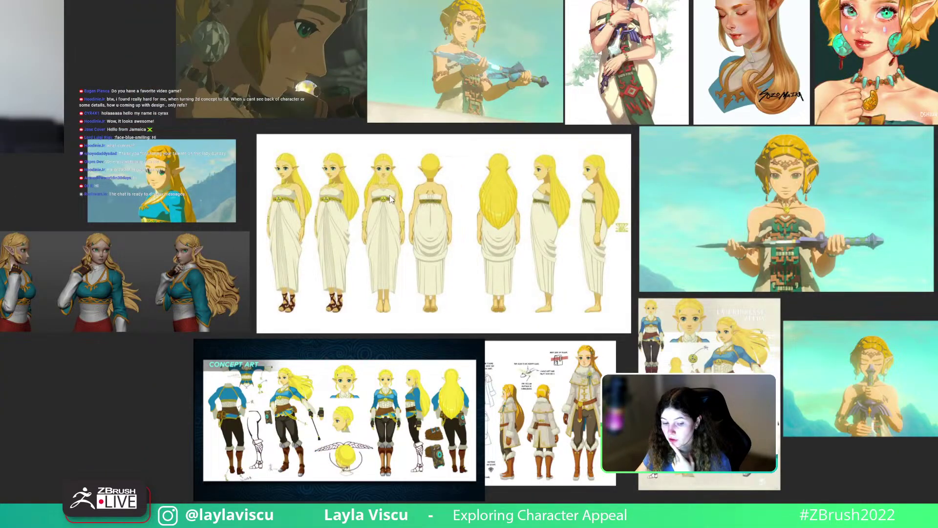
Compare the bust with the costume, braid and hairstyle concept sheets on the Zelda reference board
middle_click_drag(382, 224, 393, 211)
key("alt+Tab")
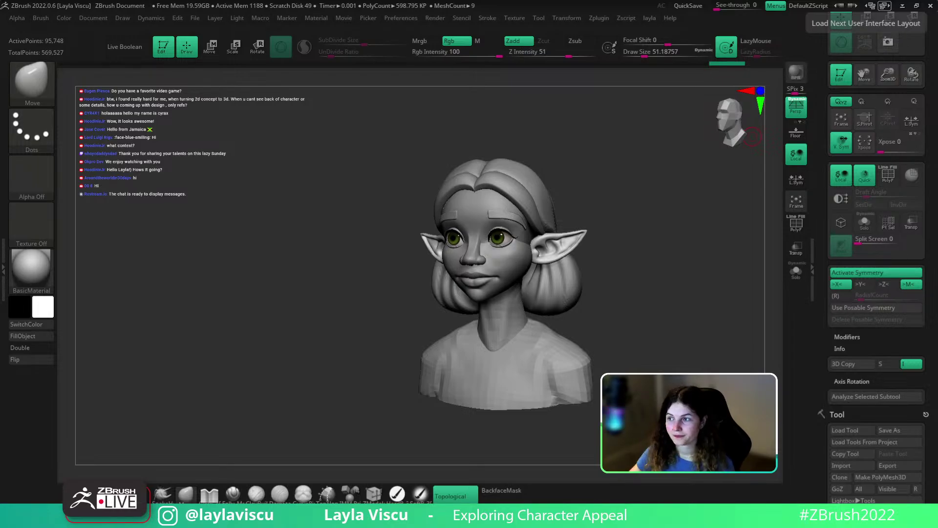
right_click_drag(570, 0, 381, 268)
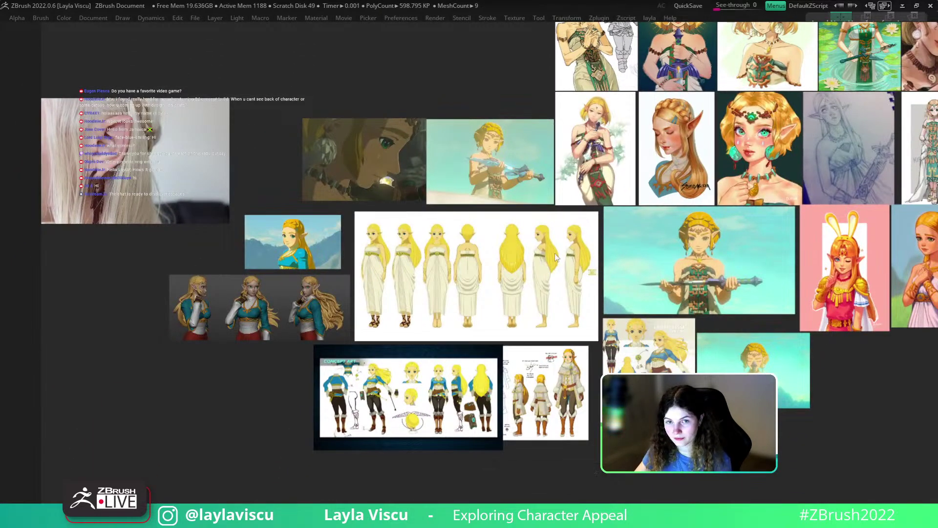
scroll(402, 424, "up", 5)
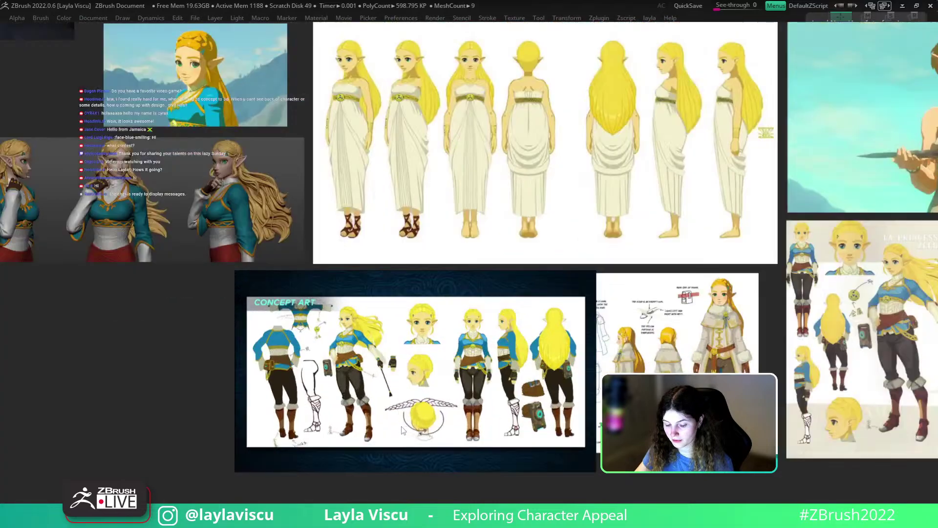
scroll(457, 289, "down", 2)
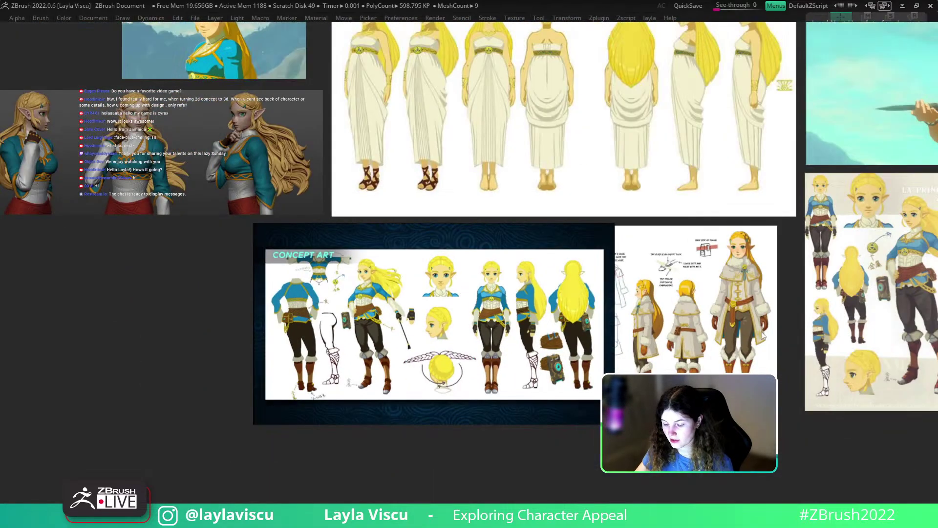
middle_click_drag(775, 352, 567, 375)
scroll(567, 375, "up", 1)
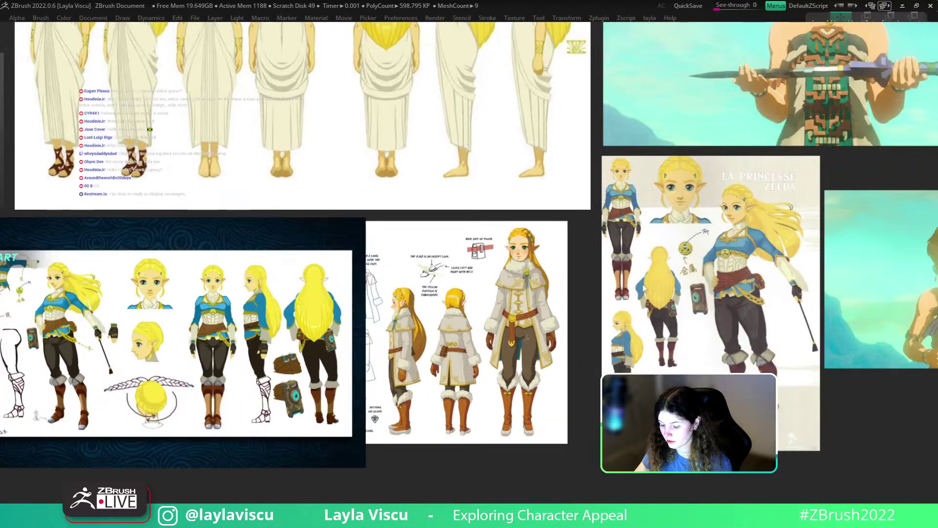
scroll(584, 288, "down", 3)
right_click_drag(561, 278, 782, 1)
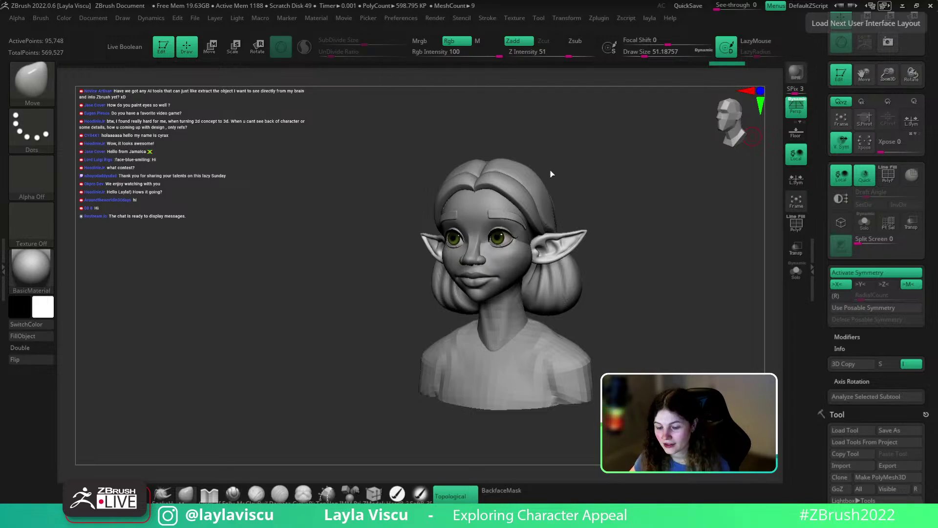
Select the painted eyes subtool and view it in isolation to examine the iris painting
left_click_drag(550, 174, 633, 241, "shift")
right_click_drag(512, 240, 498, 237, "ctrl")
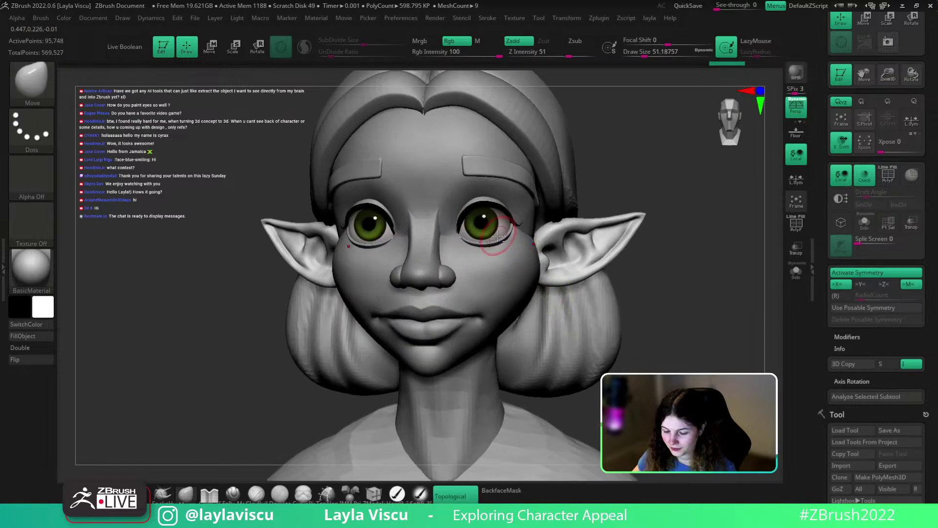
left_click(498, 237, "alt")
right_click_drag(651, 278, 677, 298, "ctrl")
left_click_drag(919, 360, 932, 262)
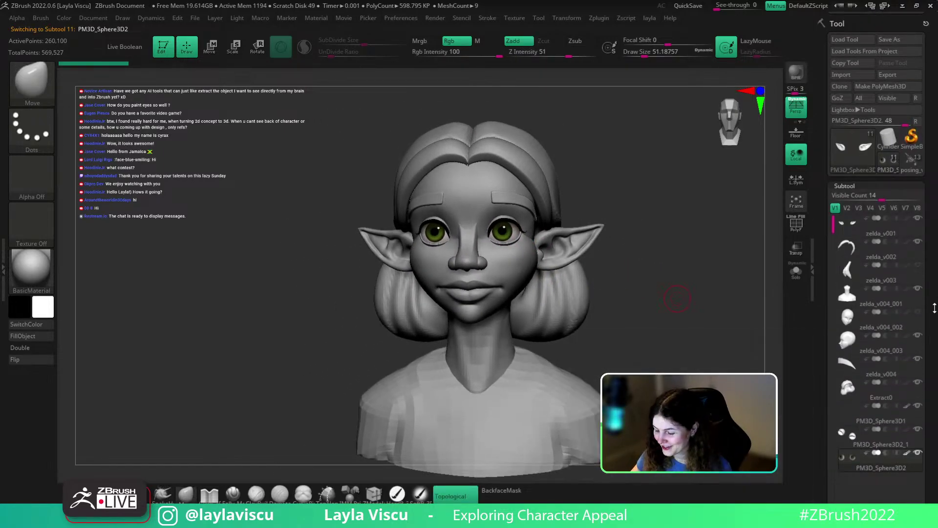
left_click(796, 273)
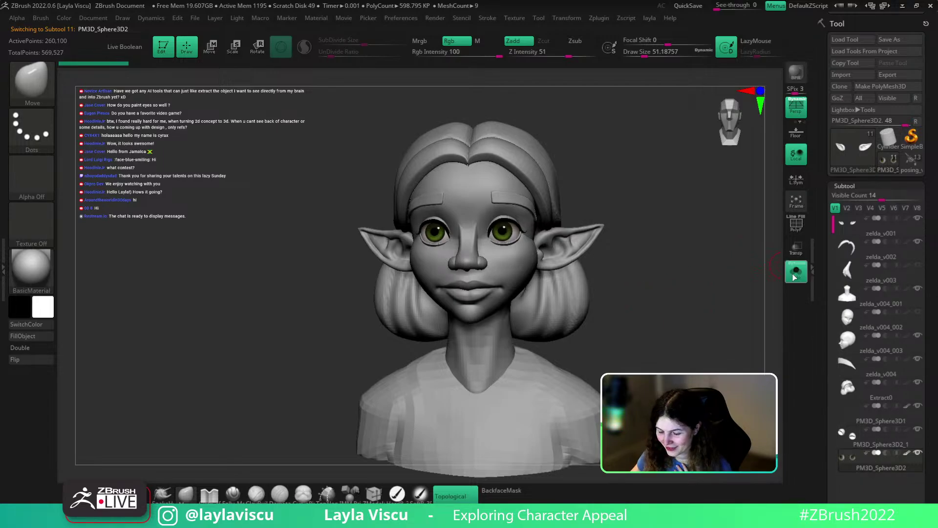
right_click_drag(500, 224, 736, 276, "ctrl")
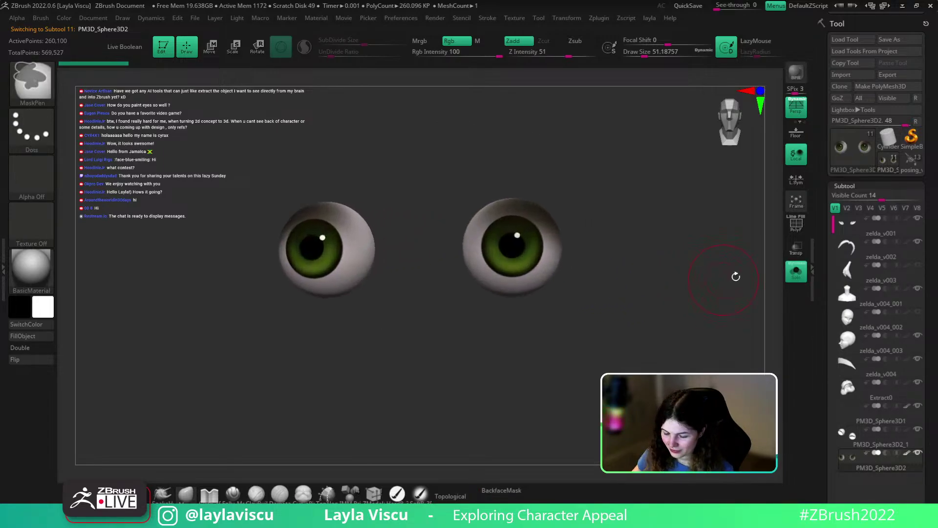
left_click(801, 274)
right_click_drag(668, 283, 683, 277, "ctrl")
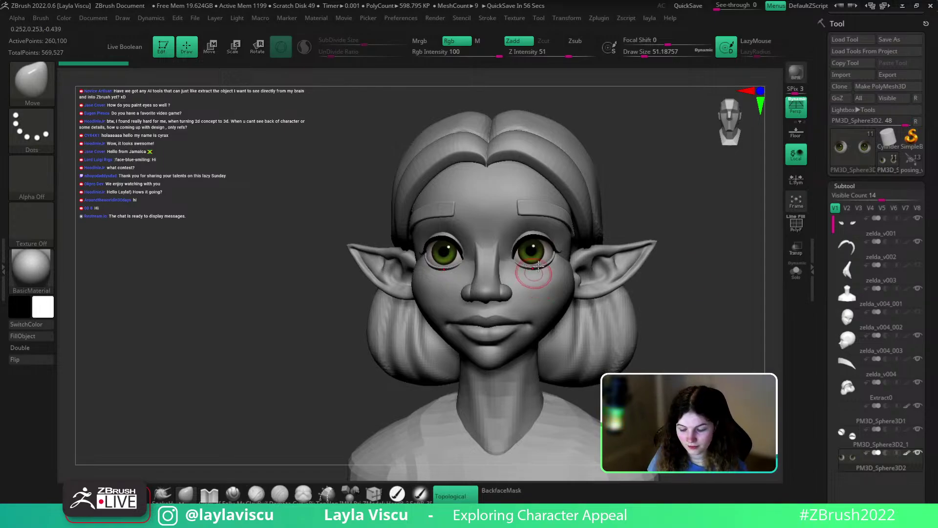
Sample the iris green, try brighter and lighter greens as the paint color, and restore white
key("c")
left_click(47, 313)
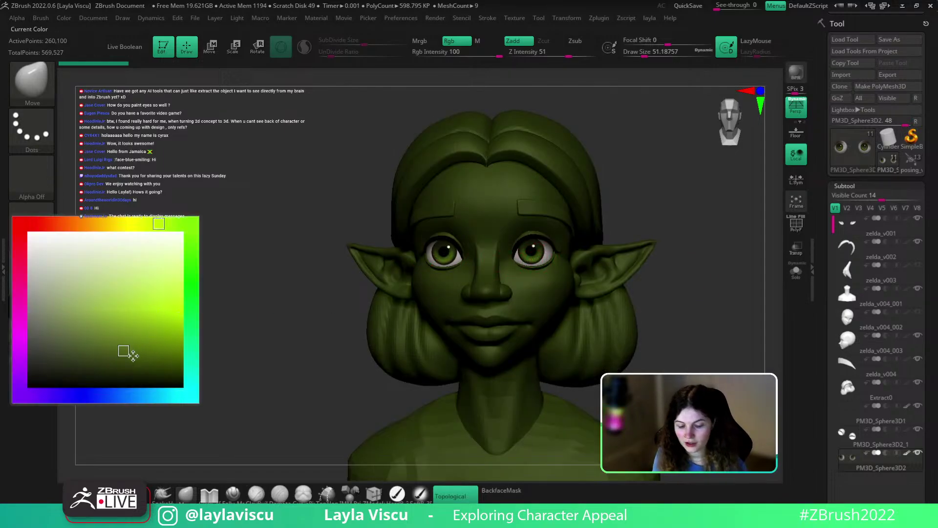
left_click(147, 347)
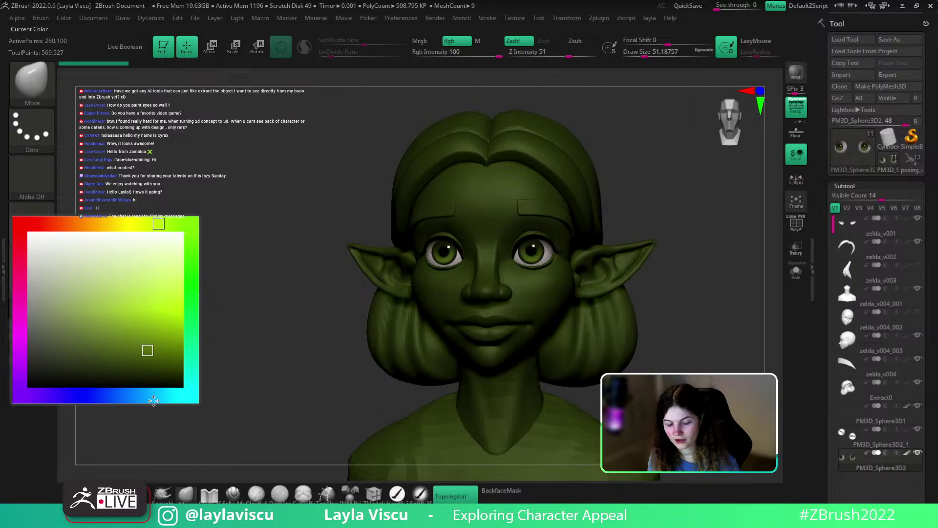
left_click(158, 303)
left_click(139, 346)
left_click_drag(172, 223, 182, 224)
left_click(158, 321)
left_click(189, 224)
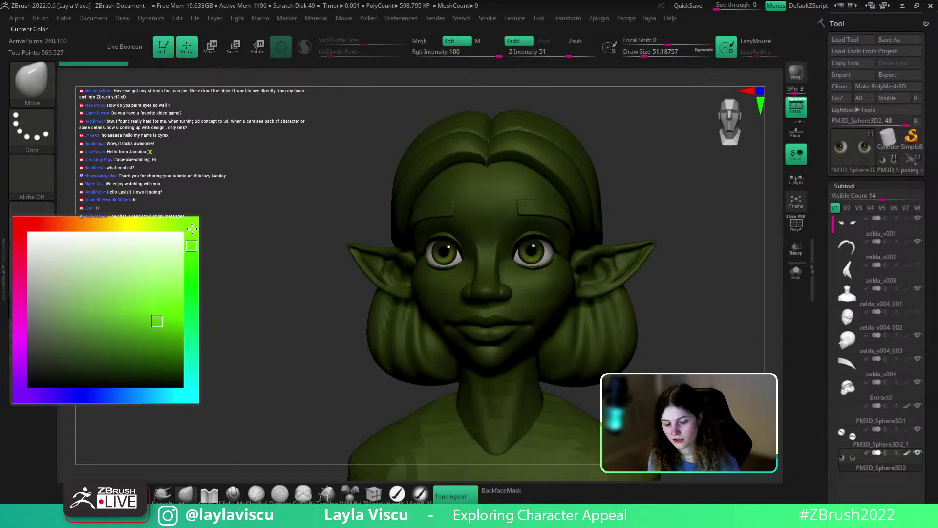
left_click(163, 224)
left_click(139, 288)
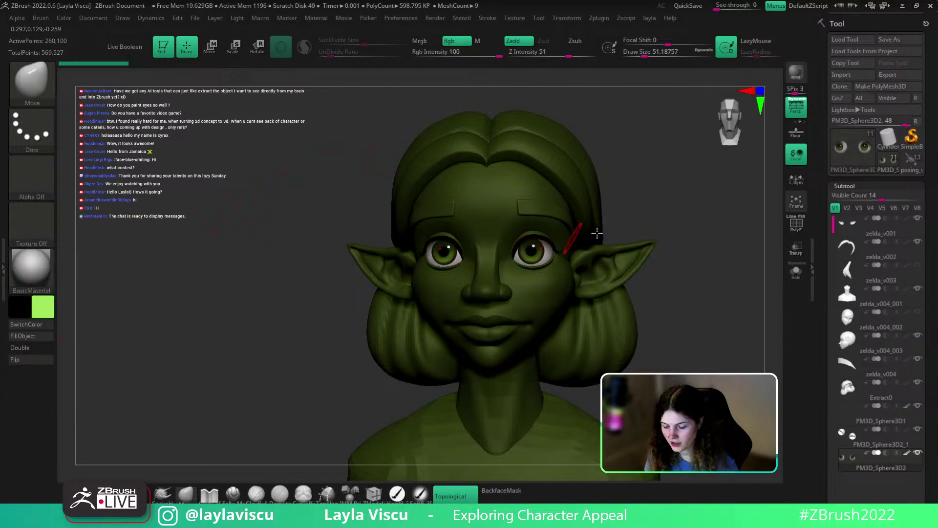
left_click(48, 304)
left_click(48, 254)
left_click_drag(41, 247, 27, 226)
Examine the eyes on their own and within the whole bust from front and three-quarter views
right_click_drag(604, 256, 691, 293, "ctrl")
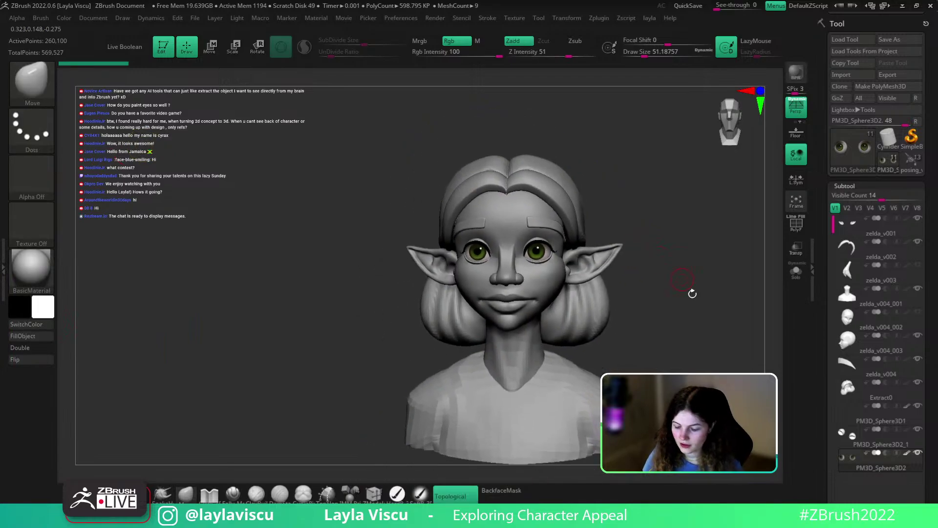
right_click_drag(620, 290, 605, 280, "alt")
right_click_drag(665, 262, 744, 244, "ctrl")
left_click(796, 270)
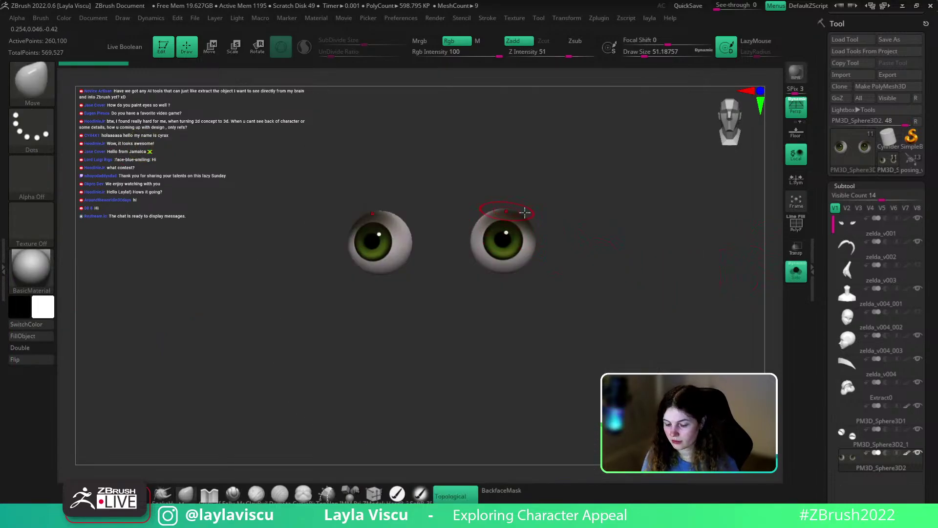
left_click(792, 272)
left_click_drag(680, 193, 703, 271)
right_click_drag(699, 262, 661, 264, "alt")
mouse_move(661, 265)
left_mouse_down()
mouse_move(682, 274)
mouse_move(644, 279)
left_mouse_up()
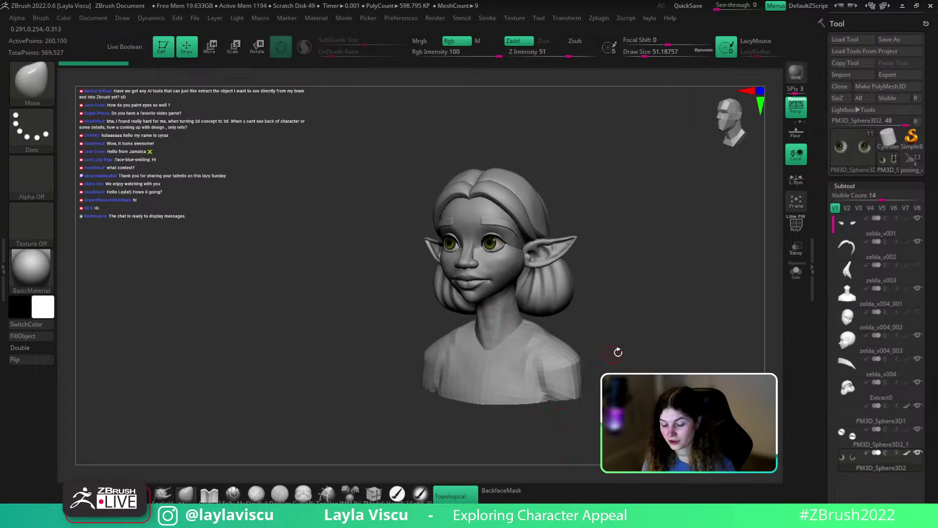
left_click_drag(628, 351, 634, 370)
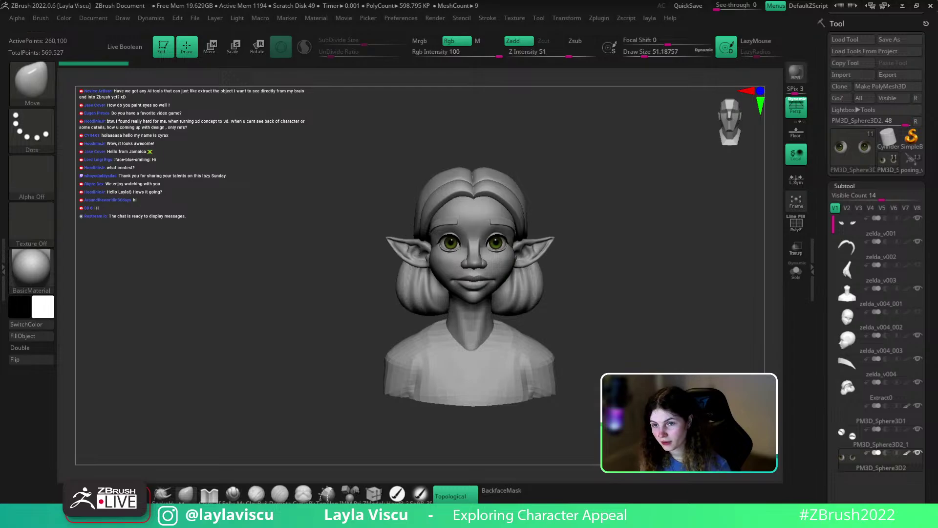
Select the torso subtool, enlarge the draw size to about 274 and isolate the torso
mouse_move(624, 365)
left_mouse_down("alt")
mouse_move(661, 367)
mouse_move(607, 344)
mouse_move(654, 335)
mouse_move(582, 357)
mouse_move(596, 358)
mouse_move(581, 335)
left_mouse_up("alt")
left_click(585, 342, "alt")
key("s")
key("s")
left_click(791, 272)
left_click_drag(719, 293, 702, 335)
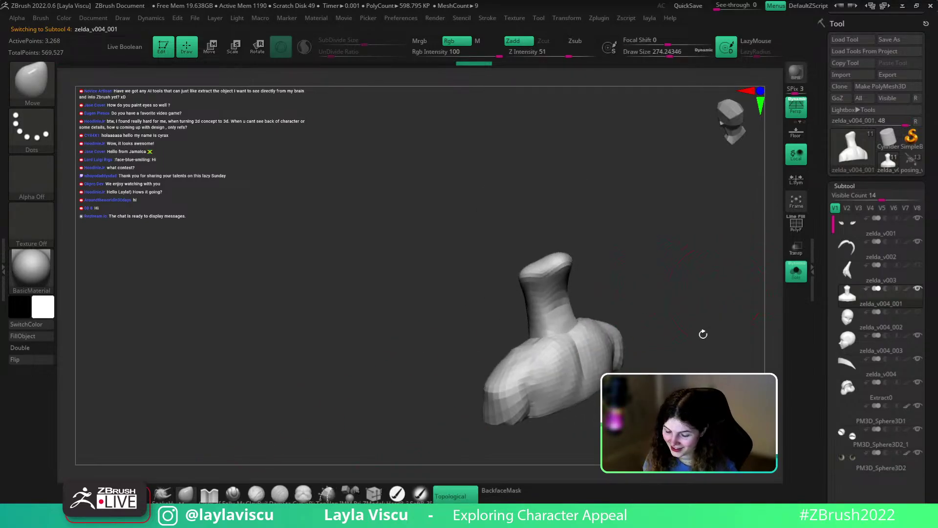
Hide the neck polygroup, smooth the torso's shoulder and upper surface, and show the complete bust again
left_click(565, 357, "ctrl+shift")
key("shift+f")
key("shift+f")
left_click_drag(556, 347, 551, 368, "shift")
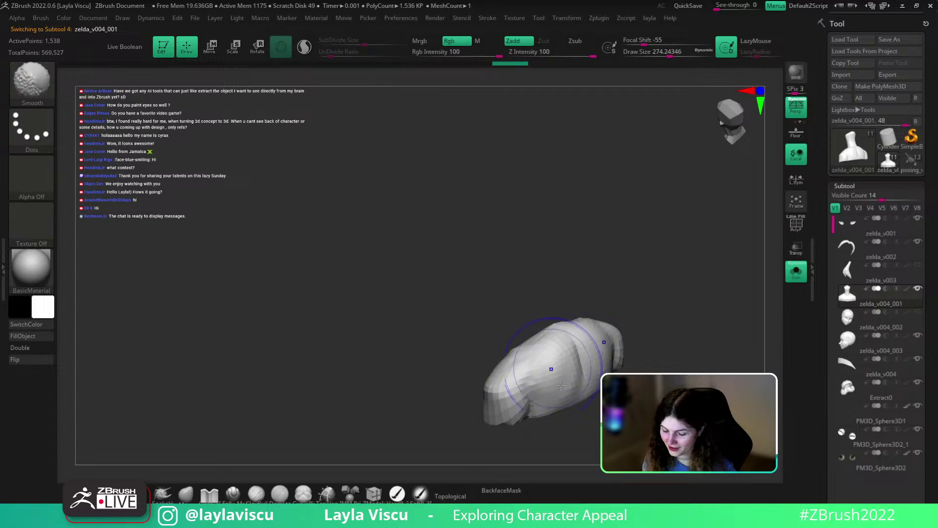
left_click(797, 272)
mouse_move(721, 343)
left_mouse_down()
mouse_move(662, 370)
mouse_move(647, 349)
mouse_move(562, 356)
left_mouse_up()
left_click_drag(656, 369, 633, 372)
left_click(663, 381, "ctrl+shift")
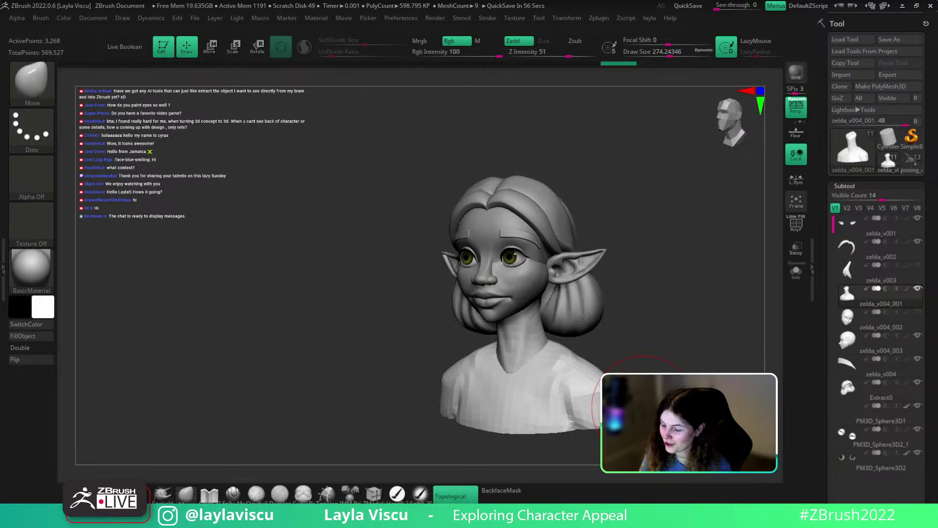
Bring up the torso's subtool management options and check its neck and shirt polygroups in wireframe
scroll(929, 263, "down", 15)
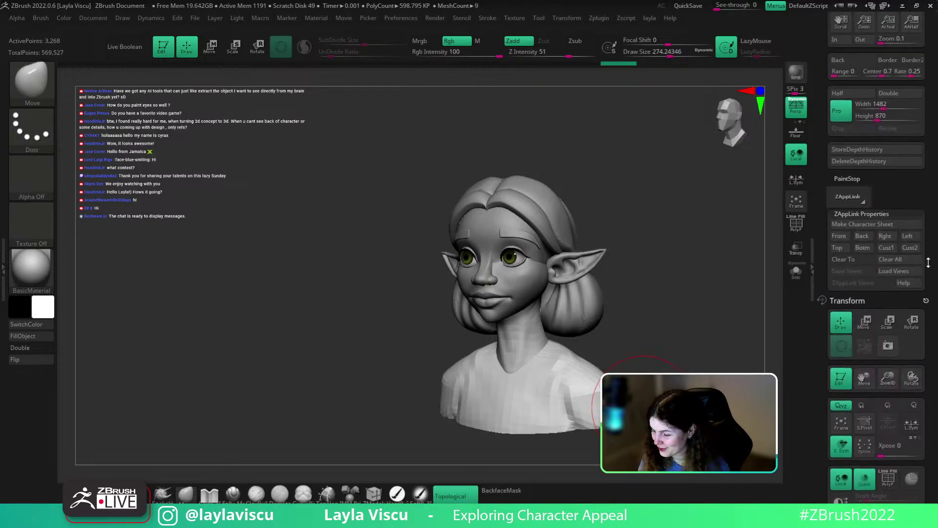
scroll(929, 262, "up", 5)
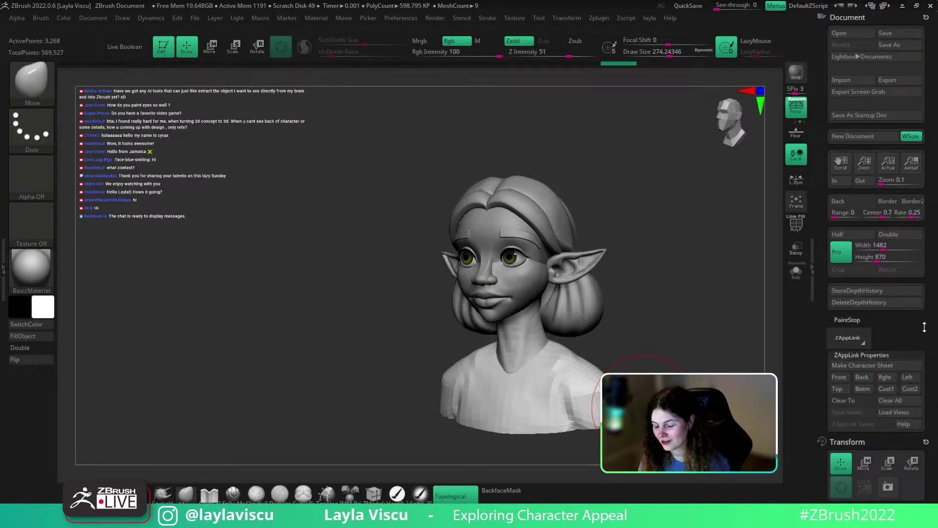
left_click_drag(924, 327, 920, 164)
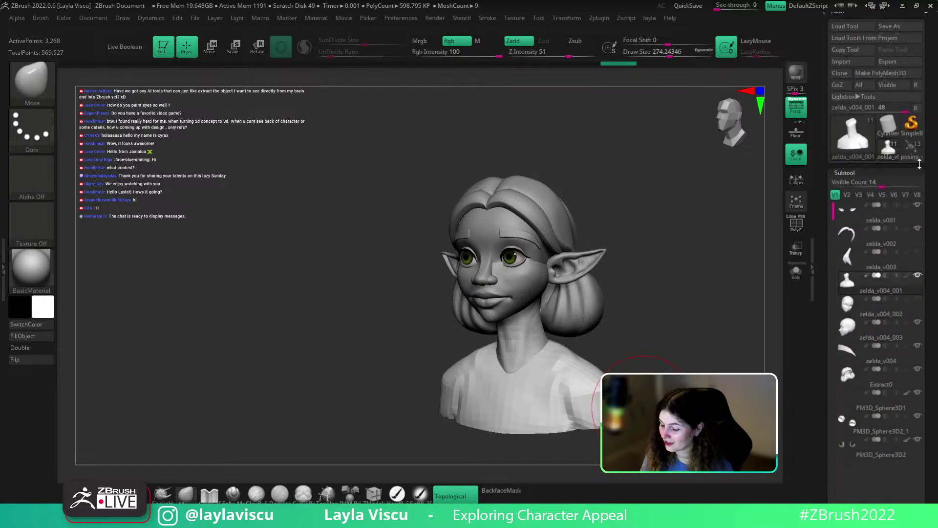
scroll(920, 164, "down", 3)
mouse_move(683, 391)
left_mouse_down()
mouse_move(684, 326)
mouse_move(684, 351)
left_mouse_up()
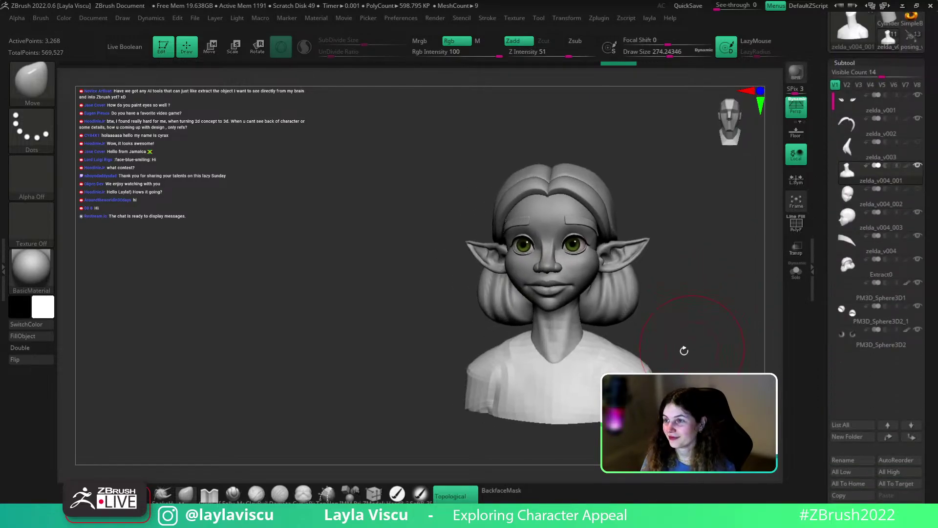
key("f")
key("shift+f")
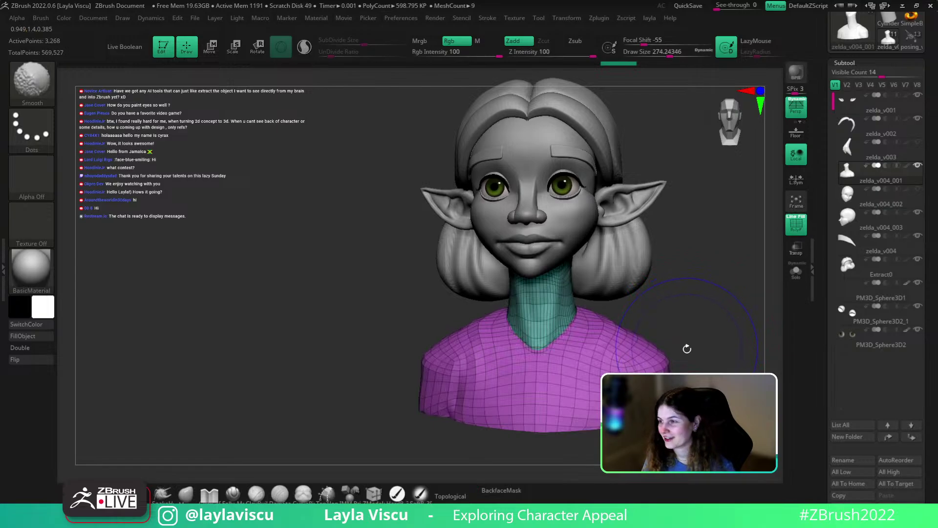
key("shift+f")
Set up the Move brush at a draw size of about 344 and check the torso's profile
key("b")
key("m")
key("t")
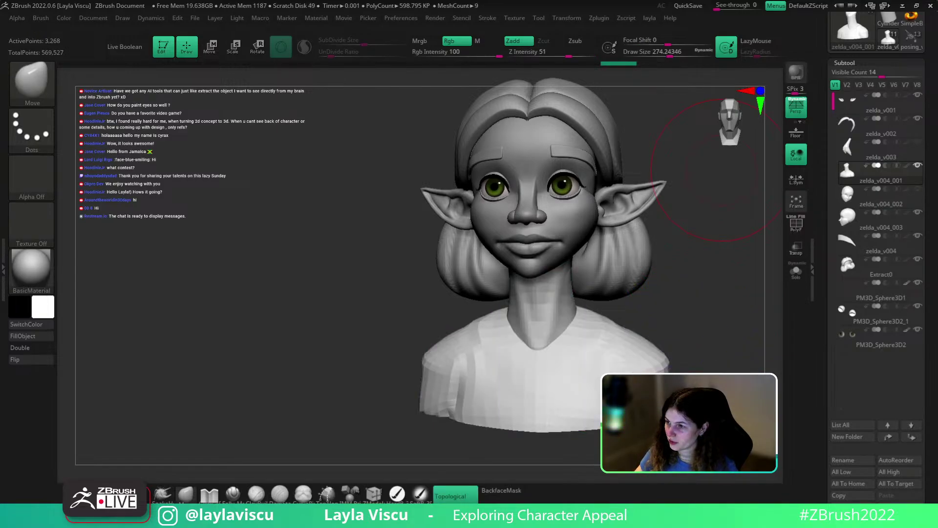
right_click_drag(727, 347, 572, 283, "ctrl")
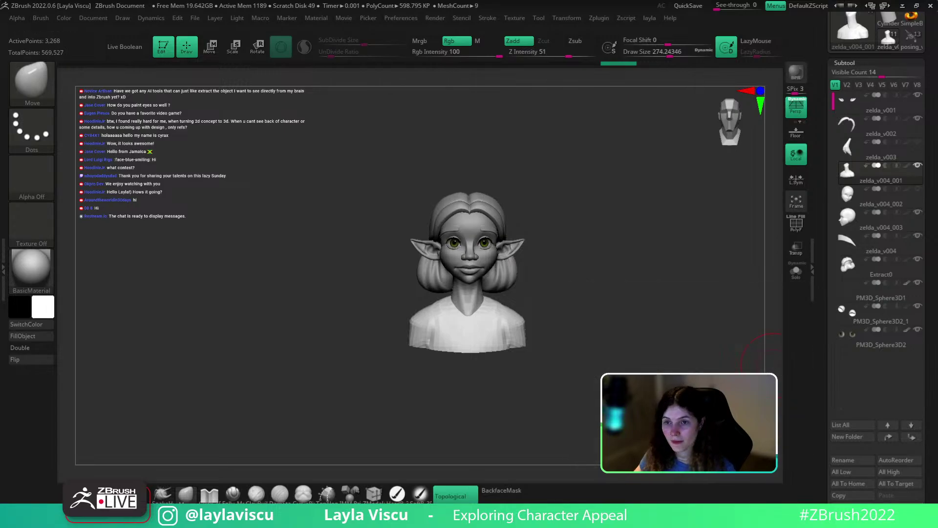
scroll(911, 388, "down", 3)
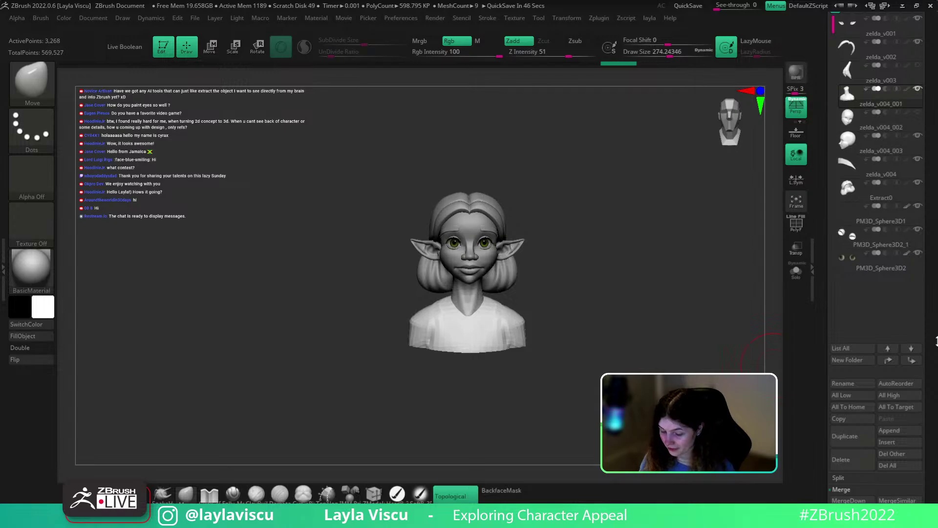
mouse_move(666, 350)
left_mouse_down("shift")
mouse_move(630, 360)
mouse_move(689, 345)
mouse_move(682, 360)
mouse_move(640, 354)
mouse_move(533, 318)
left_mouse_up("shift")
key("s")
mouse_move(581, 323)
left_mouse_down("shift")
mouse_move(597, 325)
mouse_move(575, 321)
left_mouse_up("shift")
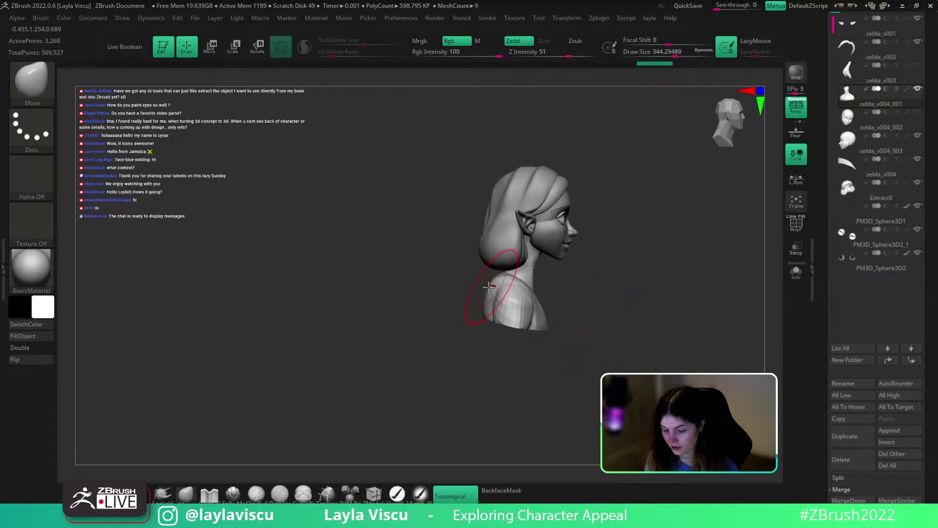
mouse_move(577, 289)
left_mouse_down()
mouse_move(566, 293)
mouse_move(635, 297)
left_mouse_up()
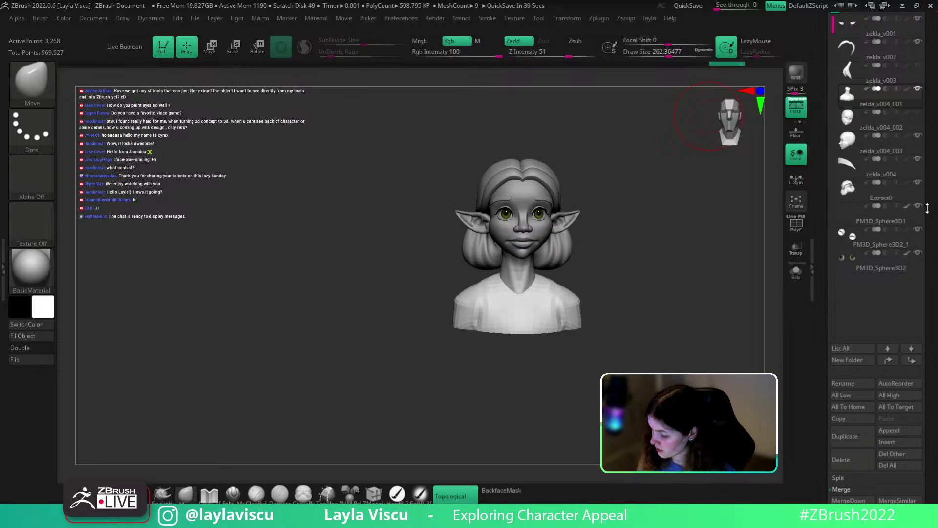
Show the torso's polygroup wireframe, mask the torso except for its bottom rim, and turn off perspective distortion
left_click_drag(664, 327, 653, 324)
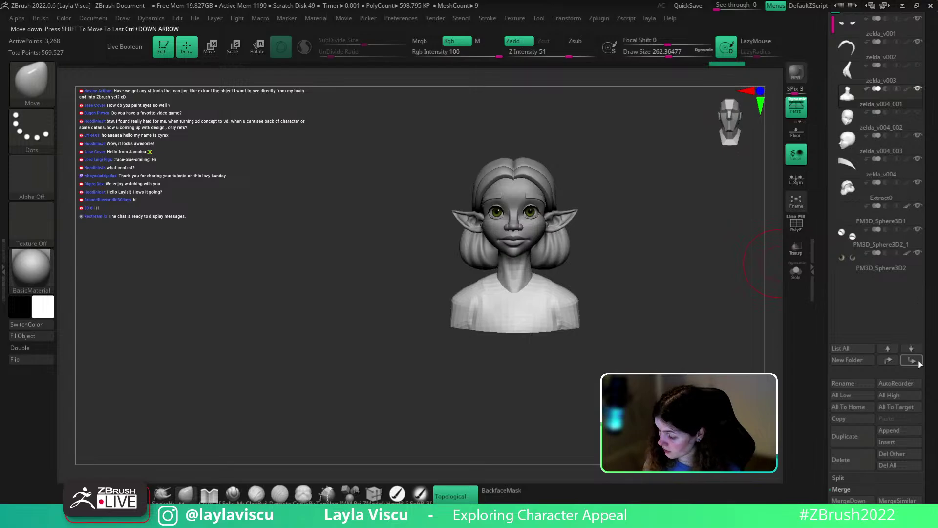
left_click(895, 432)
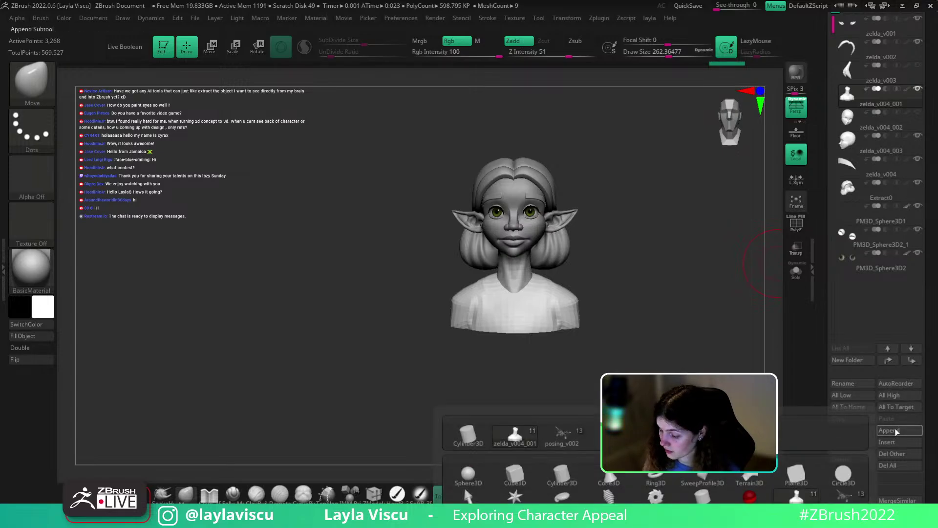
key("shift+f")
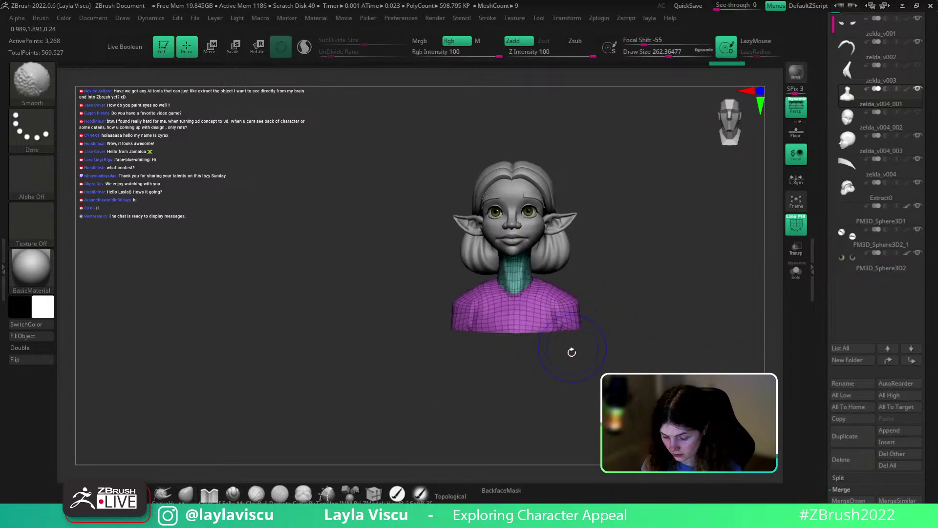
left_click_drag(572, 352, 573, 337, "shift")
mouse_move(468, 343)
left_mouse_down("ctrl")
mouse_move(567, 325)
mouse_move(562, 303)
left_mouse_up("ctrl")
left_click(795, 109)
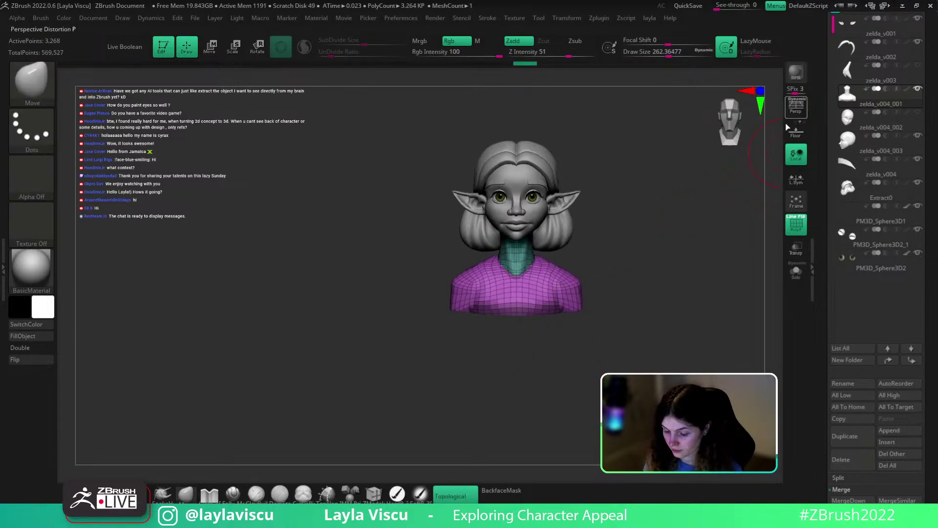
Centre the gizmo on the torso's unmasked bottom rim, move the rim down 0.25 units and scale it narrower
key("w")
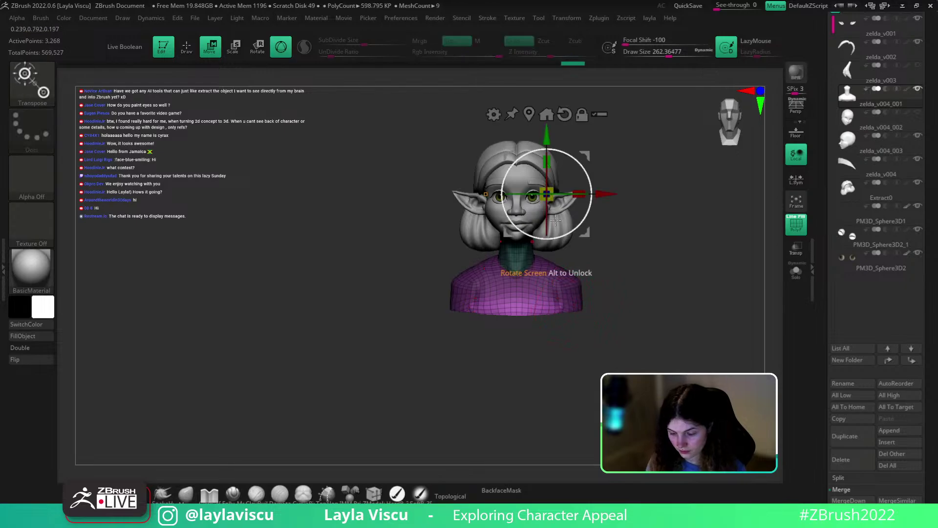
left_click(529, 115)
left_click(565, 213)
left_click_drag(517, 234, 517, 262)
key("q")
key("w")
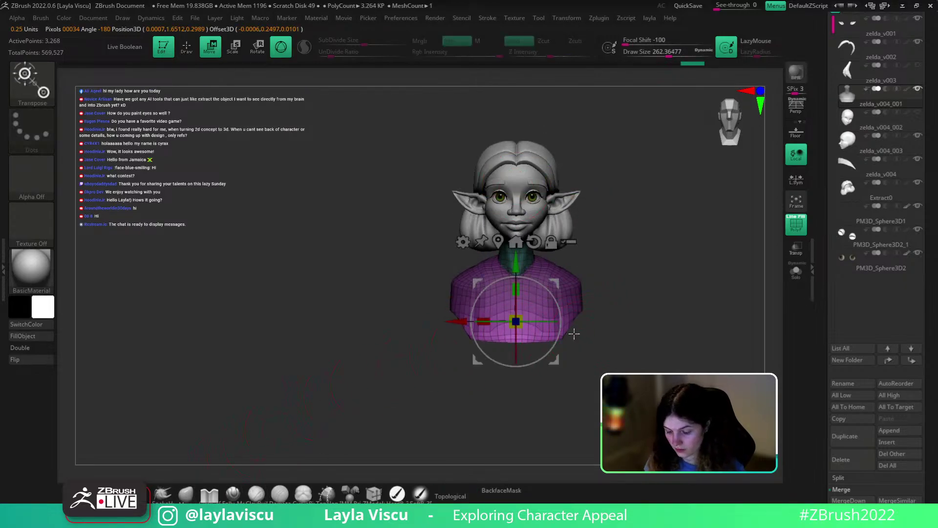
left_click_drag(485, 322, 497, 324)
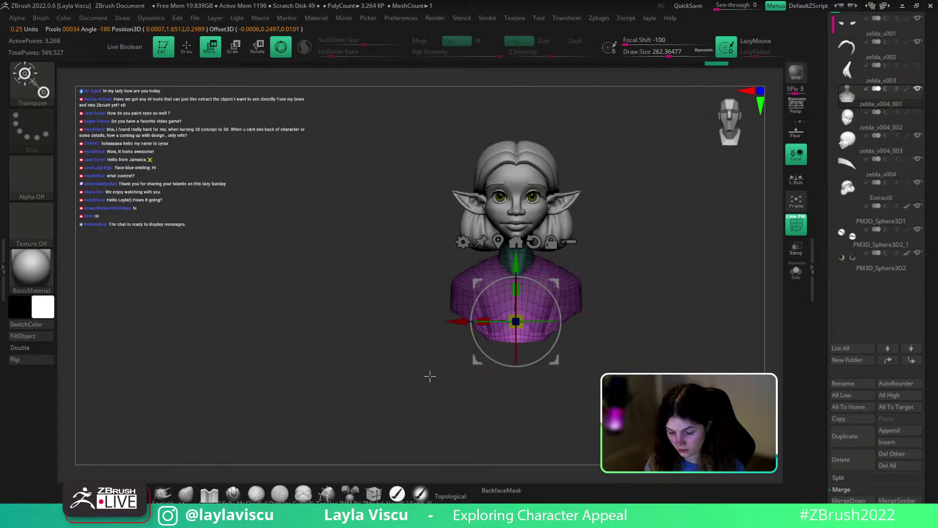
key("q")
Smooth the extended lower torso on its front and back, and set the draw size to about 299
mouse_move(613, 324)
left_mouse_down("shift")
mouse_move(574, 342)
mouse_move(588, 347)
mouse_move(556, 362)
mouse_move(564, 367)
left_mouse_up("shift")
key("w")
left_click(210, 494)
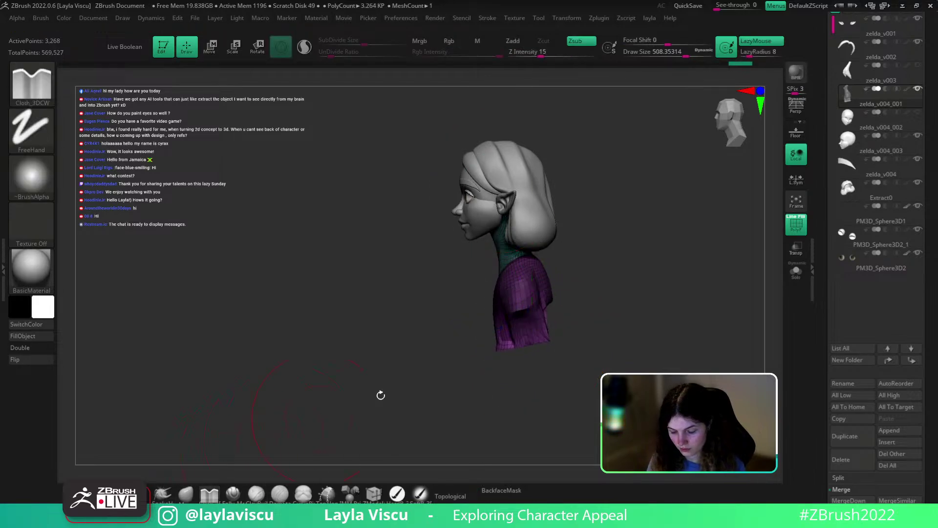
left_click_drag(381, 394, 599, 368, "shift")
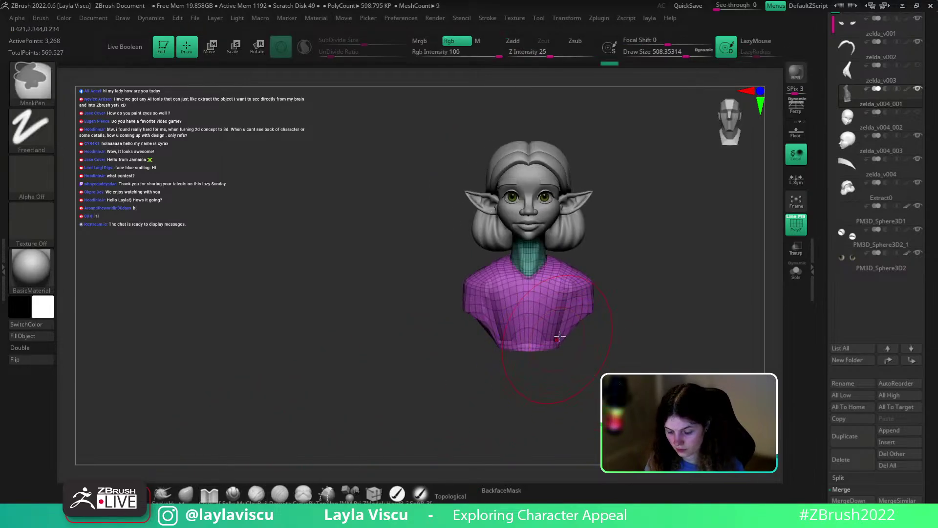
mouse_move(561, 335)
left_mouse_down("shift")
mouse_move(536, 362)
mouse_move(506, 362)
left_mouse_up("shift")
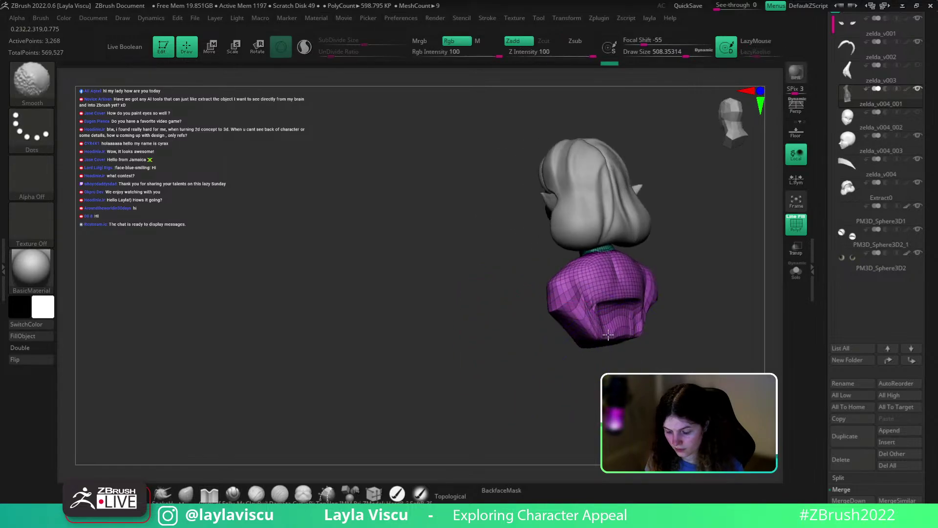
mouse_move(609, 335)
left_mouse_down("shift")
mouse_move(719, 321)
mouse_move(674, 316)
left_mouse_up("shift")
key("s")
left_click_drag(662, 259, 626, 273)
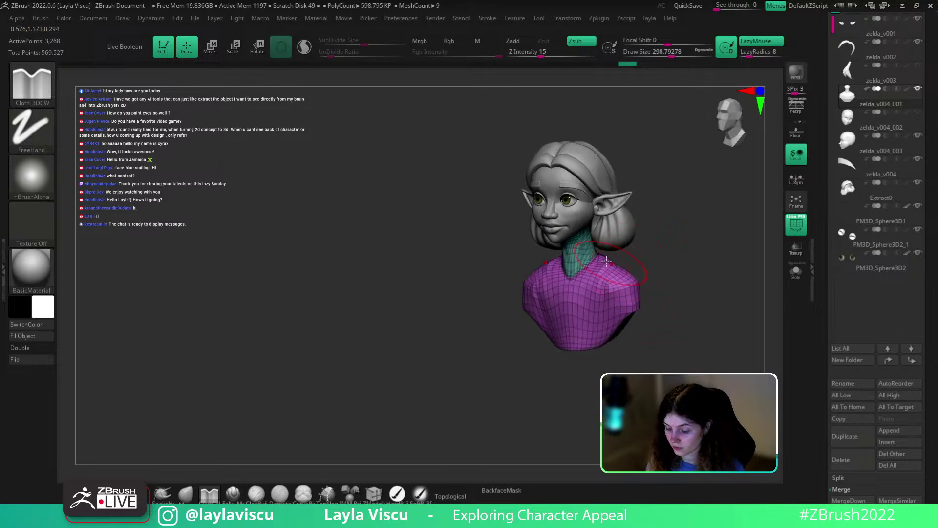
Isolate the torso's shirt polygroup, hide the wireframe and set up the Move brush at a draw size of about 228
left_click(610, 263, "ctrl+shift")
left_click(640, 252, "ctrl+shift")
mouse_move(677, 255)
left_mouse_down()
mouse_move(618, 269)
mouse_move(658, 284)
mouse_move(621, 282)
mouse_move(687, 226)
mouse_move(675, 283)
mouse_move(660, 272)
left_mouse_up()
key("s")
left_click(185, 494)
key("s")
key("shift+f")
left_click_drag(717, 269, 710, 277)
left_click_drag(733, 276, 752, 283)
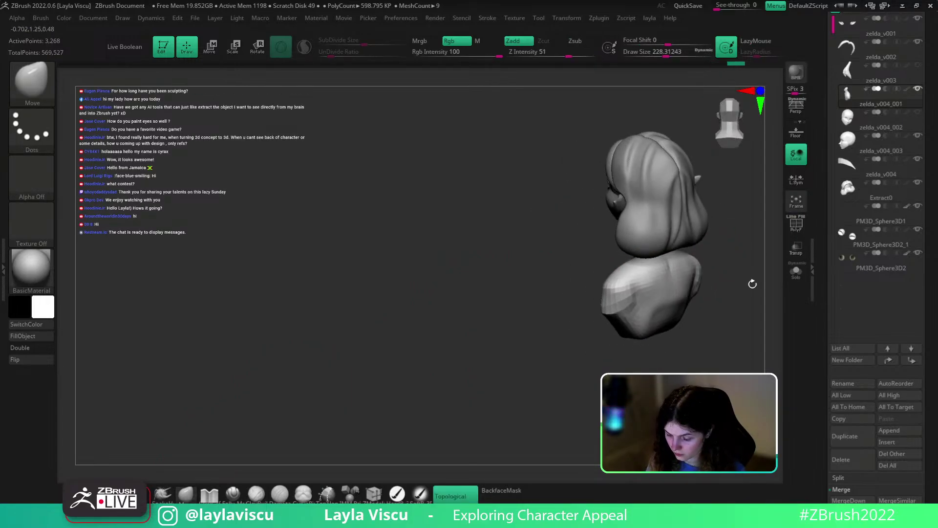
Reshape and smooth the torso's back surface, and show the neck polygroup again
mouse_move(658, 321)
left_mouse_down()
mouse_move(661, 310)
mouse_move(695, 313)
left_mouse_up()
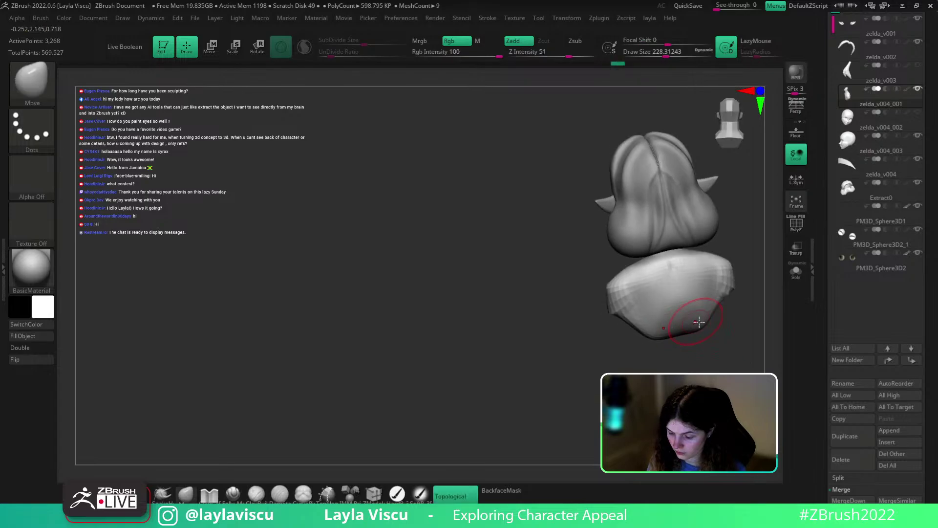
key("shift")
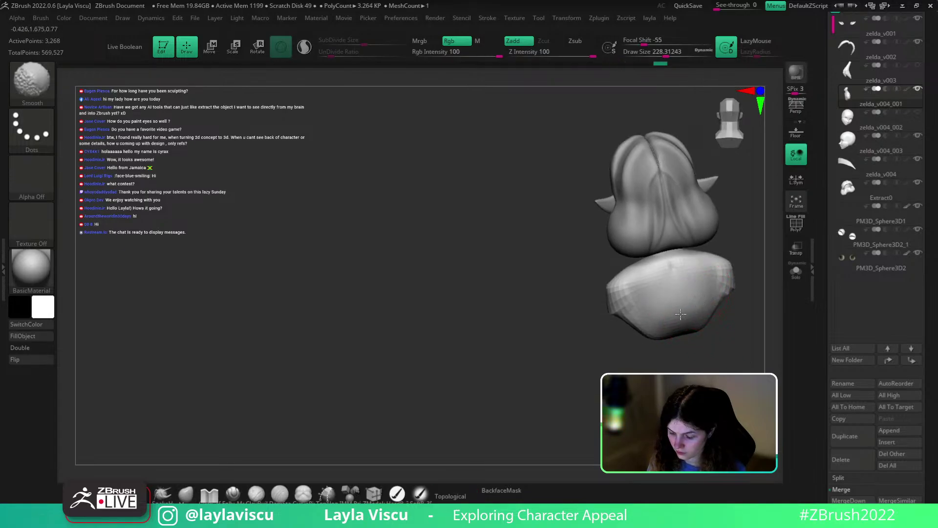
left_click_drag(666, 277, 685, 277, "shift")
mouse_move(731, 242)
left_mouse_down()
mouse_move(762, 236)
mouse_move(743, 250)
left_mouse_up()
left_click_drag(691, 282, 704, 299, "shift")
mouse_move(707, 302)
right_mouse_down()
mouse_move(738, 337)
mouse_move(781, 356)
mouse_move(675, 362)
right_mouse_up()
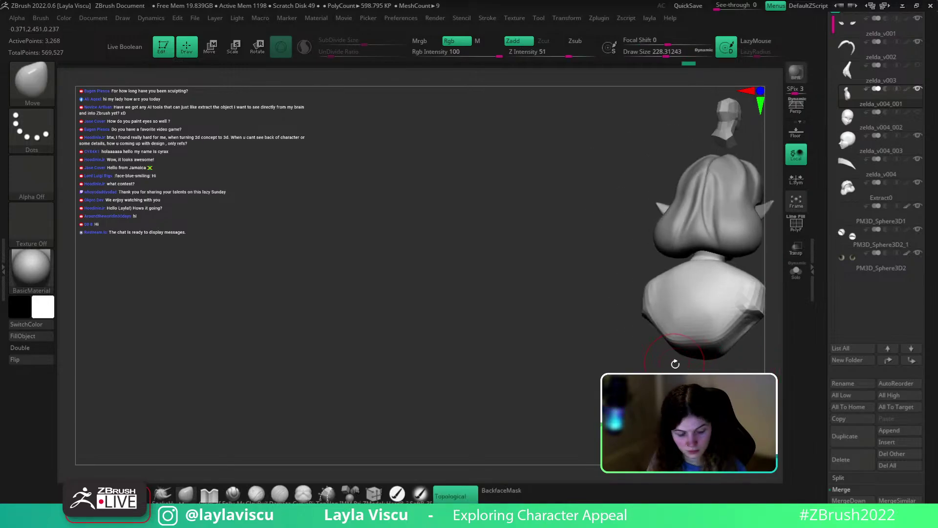
Build up volume across the upper back and shoulder blades with the ClayBuildup brush
key("b")
key("c")
key("b")
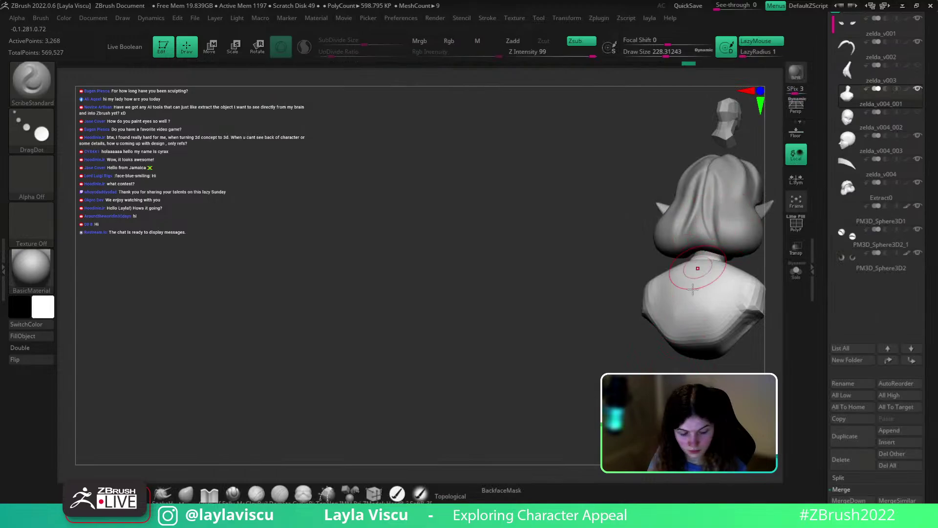
right_click_drag(651, 404, 623, 376)
left_click_drag(653, 275, 682, 322)
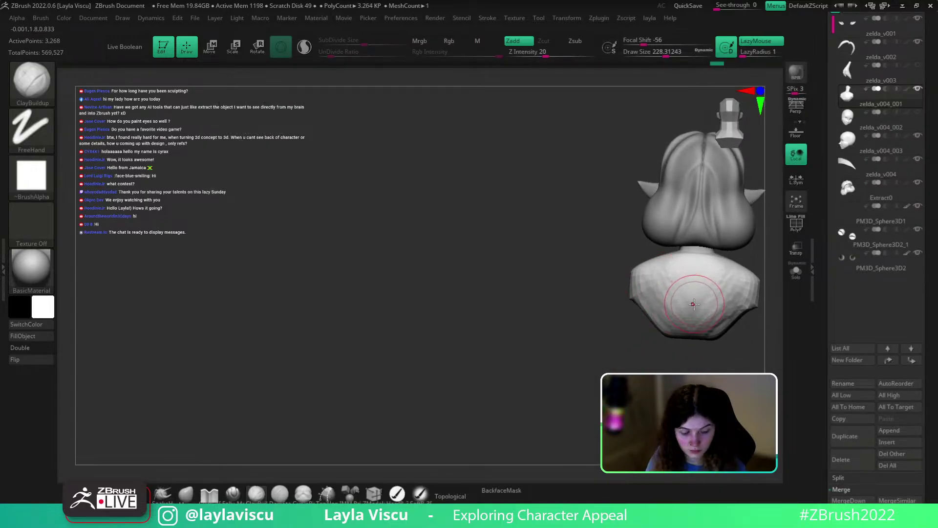
Carve a spine line down the middle of the back with the DamStandard brush and soften it
key("b")
key("d")
key("s")
right_click_drag(696, 289, 631, 302, "alt")
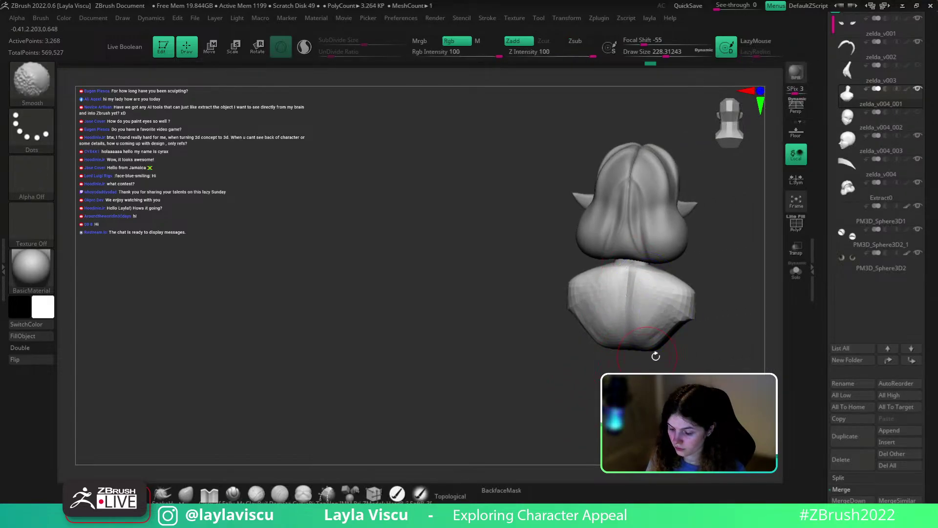
right_click_drag(656, 352, 488, 352)
right_click_drag(615, 293, 620, 312, "ctrl")
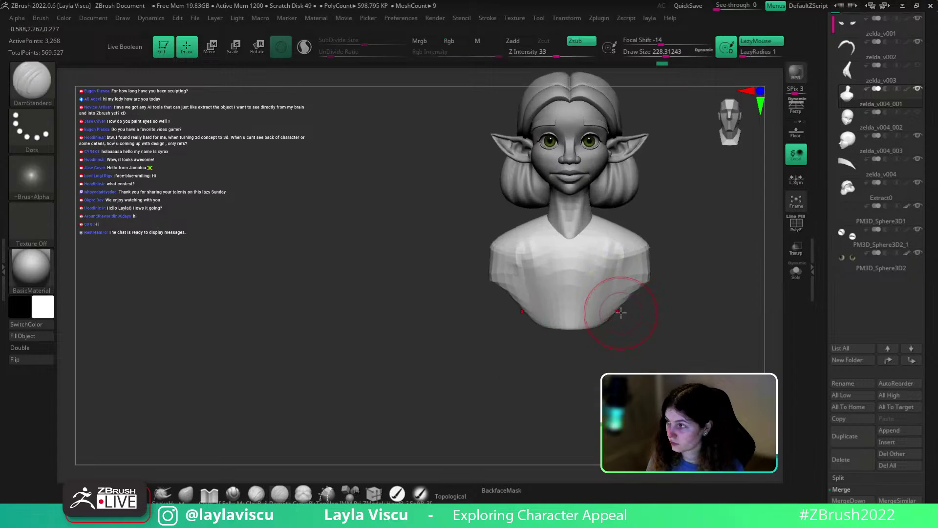
Isolate the shirt polygroup and split the hidden neck off into its own subtool
key("shift+f")
left_click(622, 303, "ctrl+shift")
mouse_move(919, 342)
left_mouse_down()
mouse_move(920, 239)
mouse_move(907, 206)
left_mouse_up()
key("space")
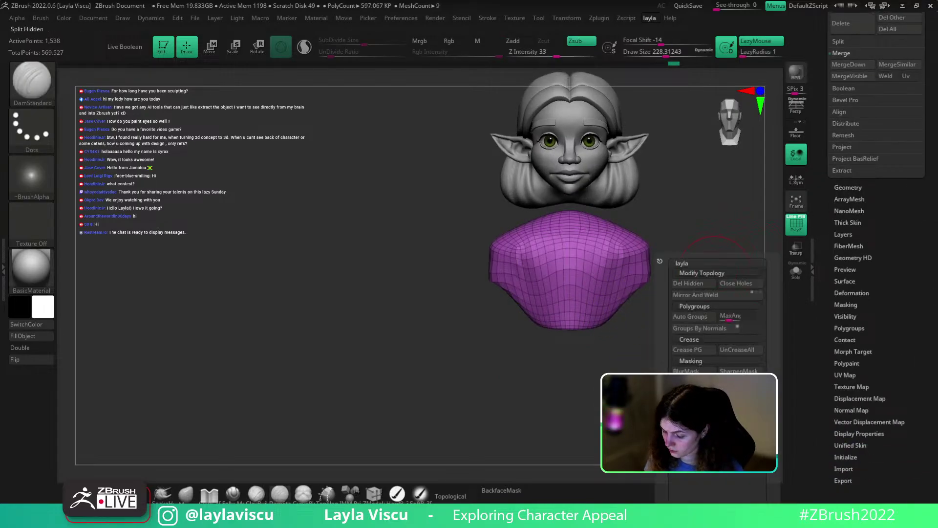
left_click(694, 415)
Remesh the shirt part of the torso with DynaMesh at a resolution of 48
left_click(850, 186)
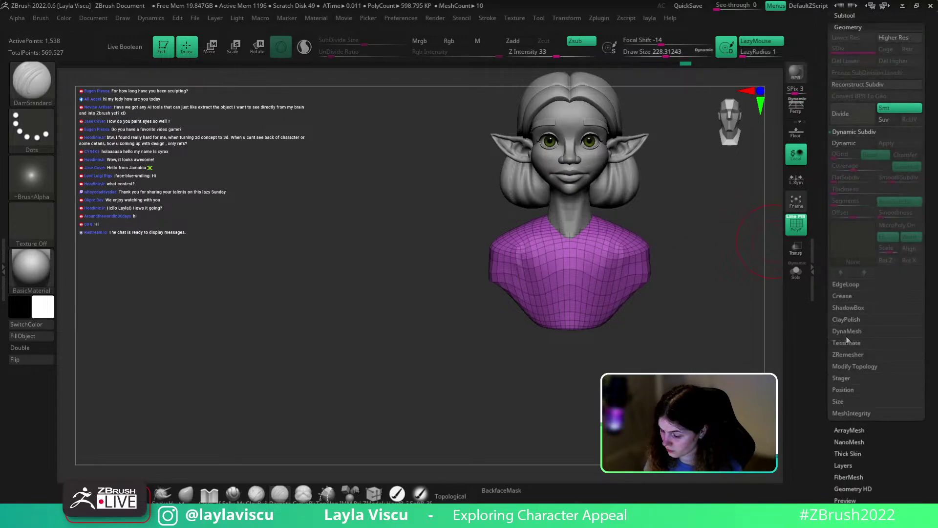
left_click_drag(878, 224, 845, 224)
left_click(847, 207)
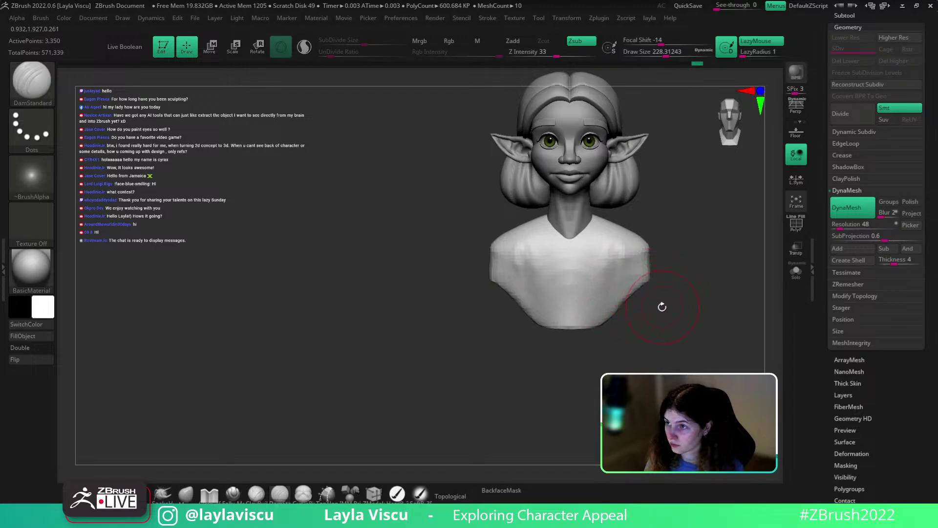
mouse_move(662, 306)
left_mouse_down()
mouse_move(681, 311)
mouse_move(666, 307)
left_mouse_up()
Build up volume on the front of the chest with the ClayBuildup brush
key("b")
key("c")
key("b")
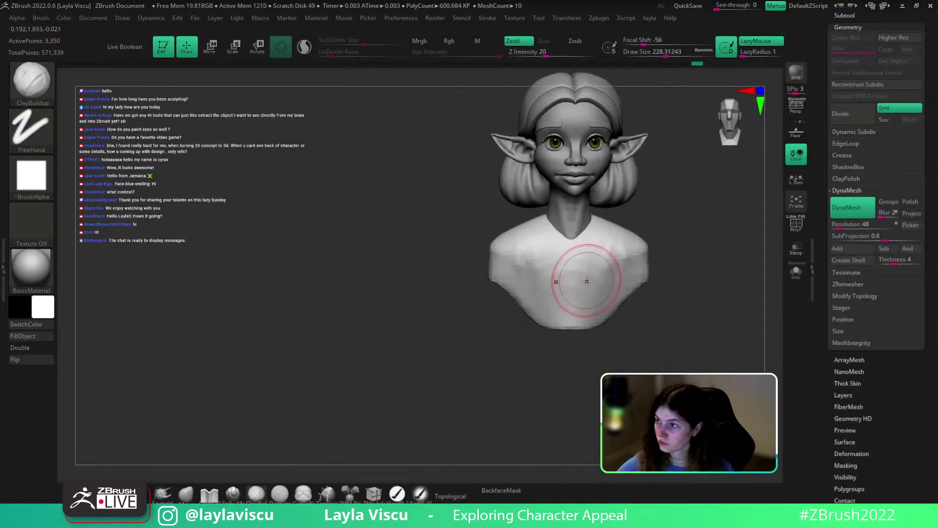
left_click_drag(597, 283, 598, 311)
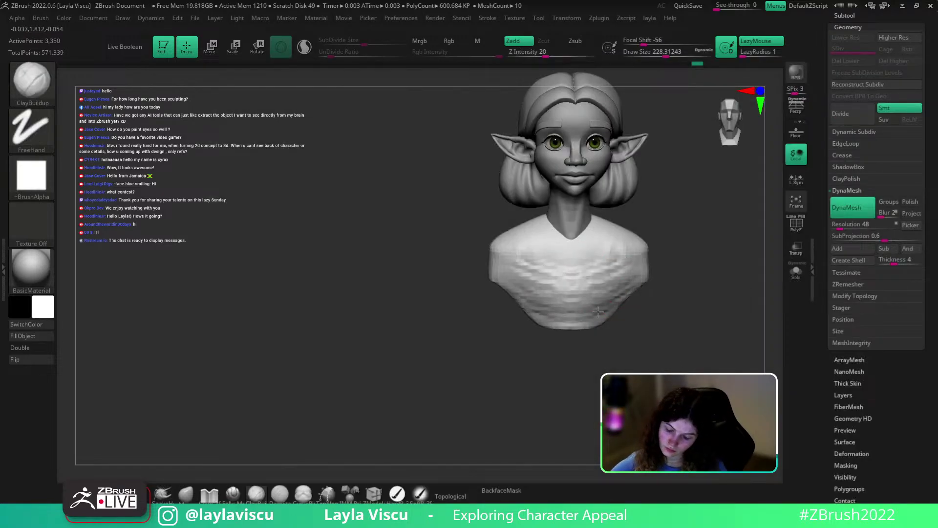
mouse_move(566, 273)
left_mouse_down()
mouse_move(551, 260)
mouse_move(526, 300)
left_mouse_up()
Reshape the torso's shoulder and side silhouette with the Move brush
right_click_drag(526, 300, 687, 337)
left_click(186, 493)
left_click_drag(714, 251, 708, 309)
key("s")
left_click_drag(574, 320, 597, 309)
Flatten the torso's arm cut-offs with the TrimDynamic brush, and refine the outline with the Move brush at a draw size of about 274
mouse_move(597, 308)
right_mouse_down()
mouse_move(668, 310)
mouse_move(643, 319)
mouse_move(612, 296)
mouse_move(604, 303)
mouse_move(653, 272)
mouse_move(612, 263)
mouse_move(622, 239)
mouse_move(620, 262)
mouse_move(639, 246)
mouse_move(744, 253)
mouse_move(675, 278)
right_mouse_up()
key("b")
key("t")
key("d")
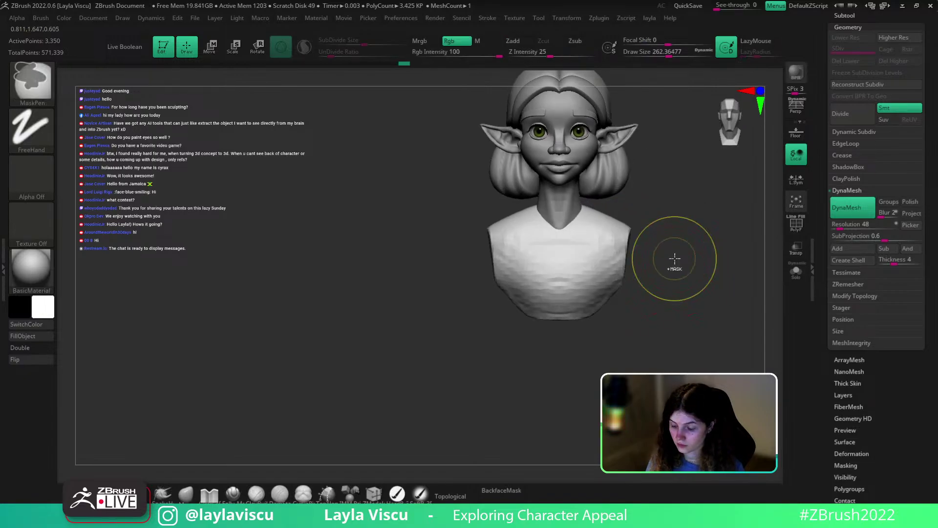
left_click(186, 494)
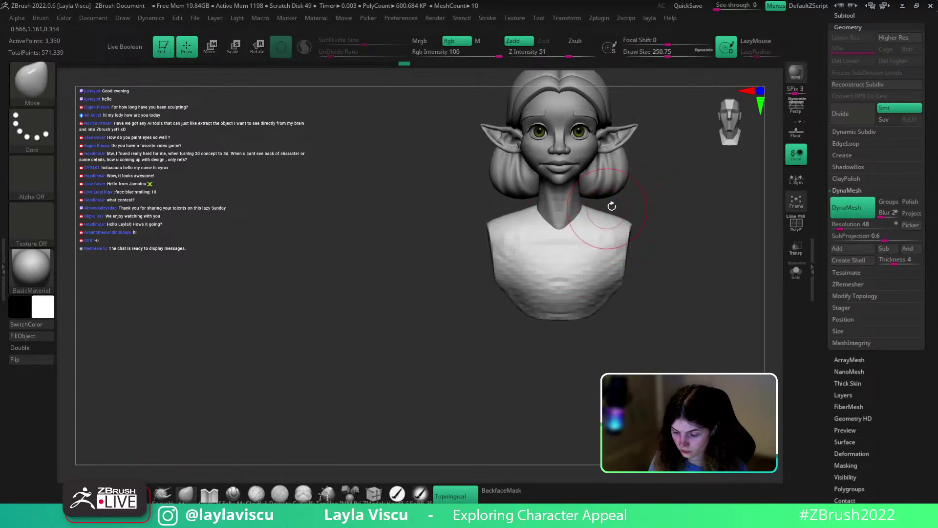
right_click_drag(618, 208, 688, 252)
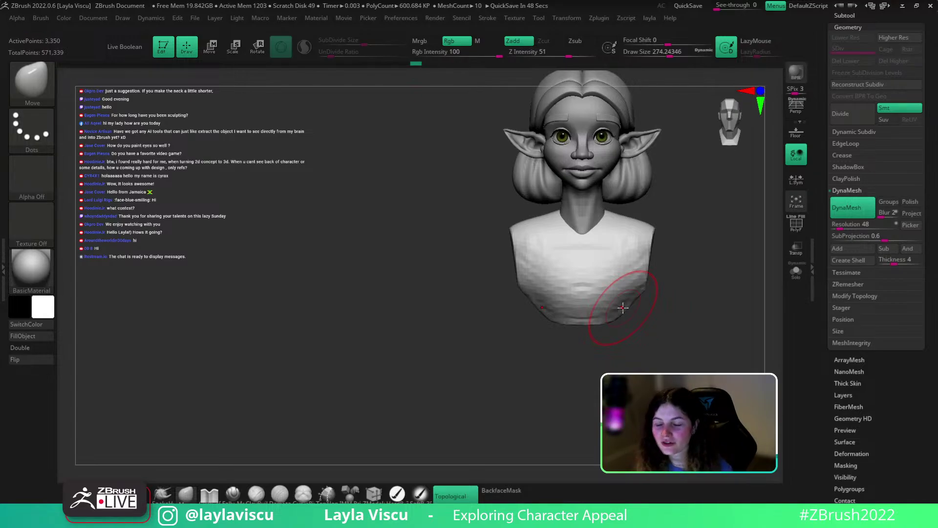
Bring up the subtool list to review the separate torso and neck parts
scroll(863, 352, "up", 5)
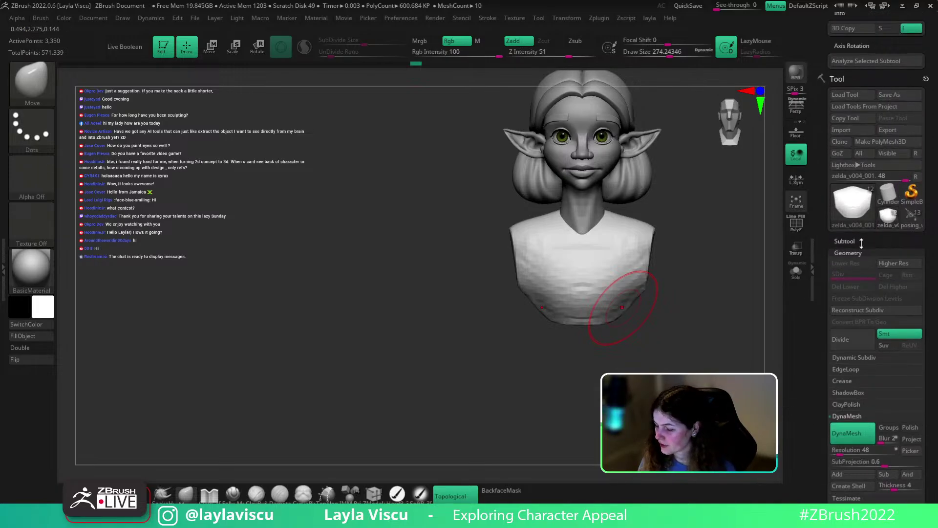
left_click(844, 241)
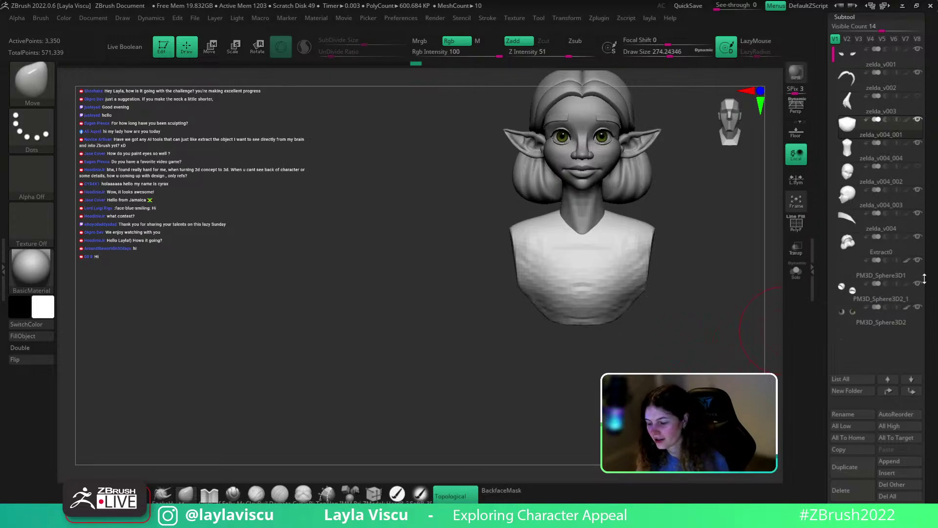
scroll(911, 299, "up", 2)
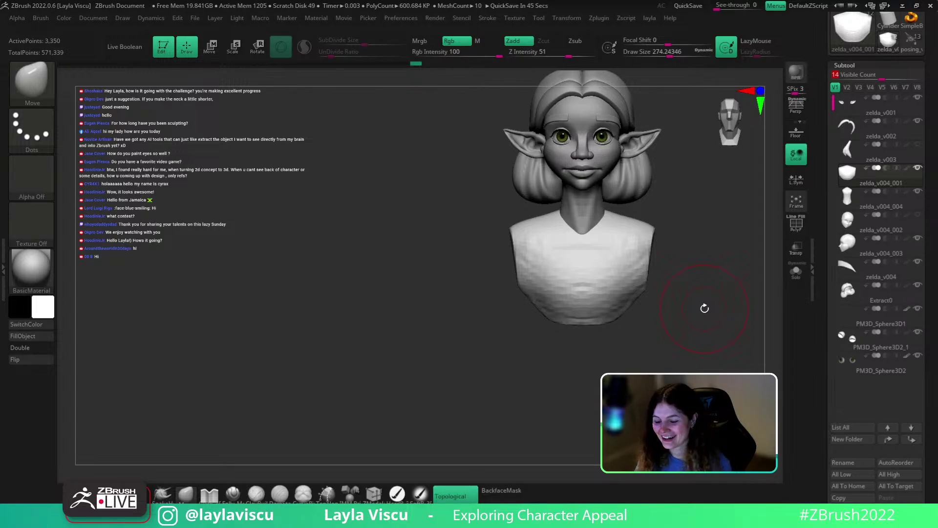
mouse_move(704, 307)
left_mouse_down()
mouse_move(670, 333)
mouse_move(674, 323)
mouse_move(647, 331)
left_mouse_up()
key("shift+f")
key("w")
left_click(209, 494)
key("q")
mouse_move(333, 412)
left_mouse_down("shift")
mouse_move(396, 413)
mouse_move(376, 412)
left_mouse_up("shift")
key("shift+f")
left_click_drag(606, 365, 638, 363, "shift")
key("ctrl+z")
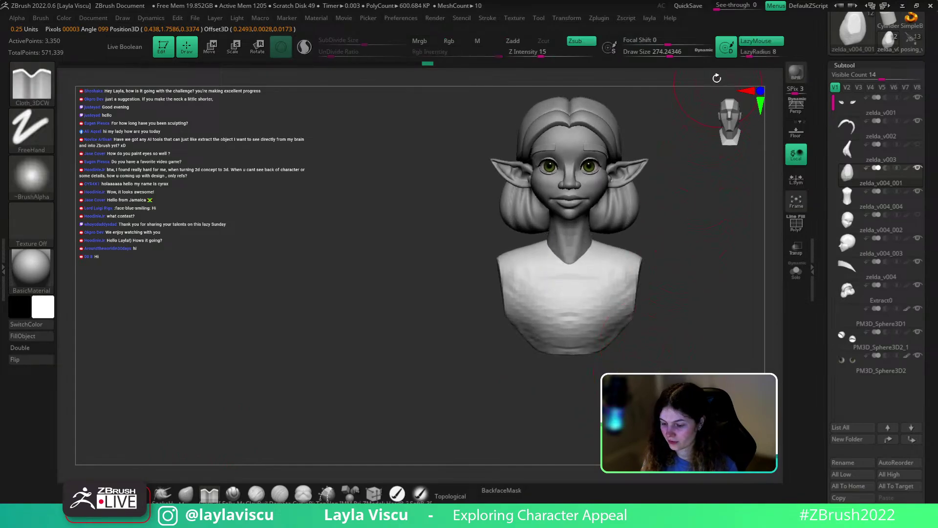
key("ctrl+z")
Adjust the shirt's neckline around the base of the neck with the Move brush, reducing the draw size to about 124
left_click_drag(709, 306, 691, 322, "alt")
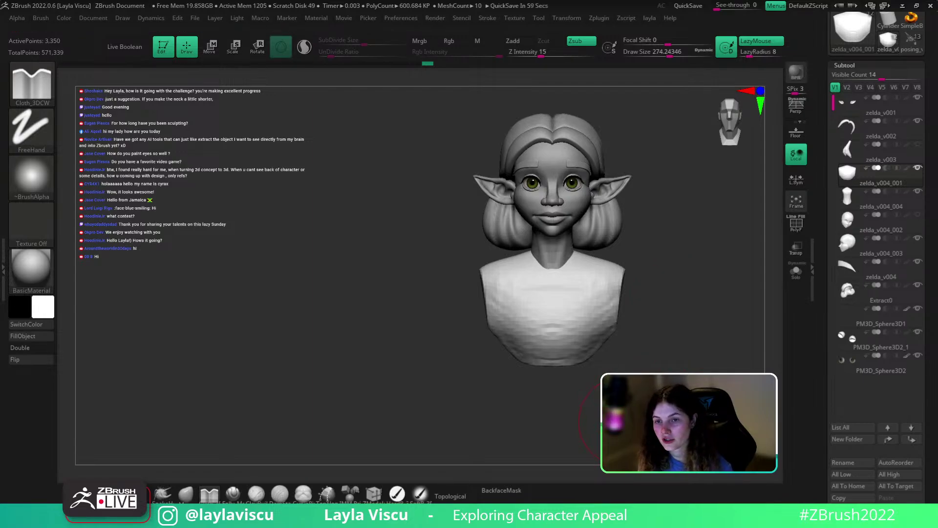
right_click_drag(679, 346, 683, 323, "ctrl")
left_click_drag(683, 322, 664, 323, "alt")
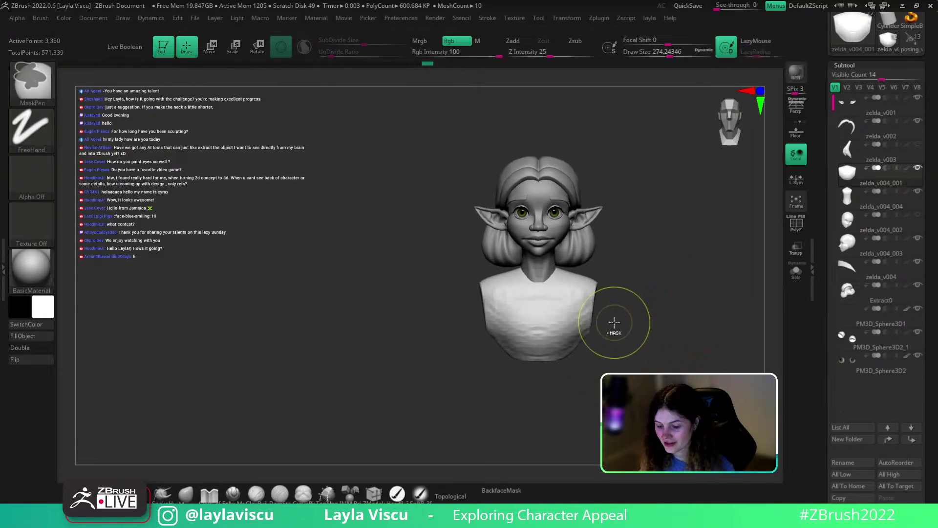
right_click_drag(614, 323, 623, 350, "ctrl")
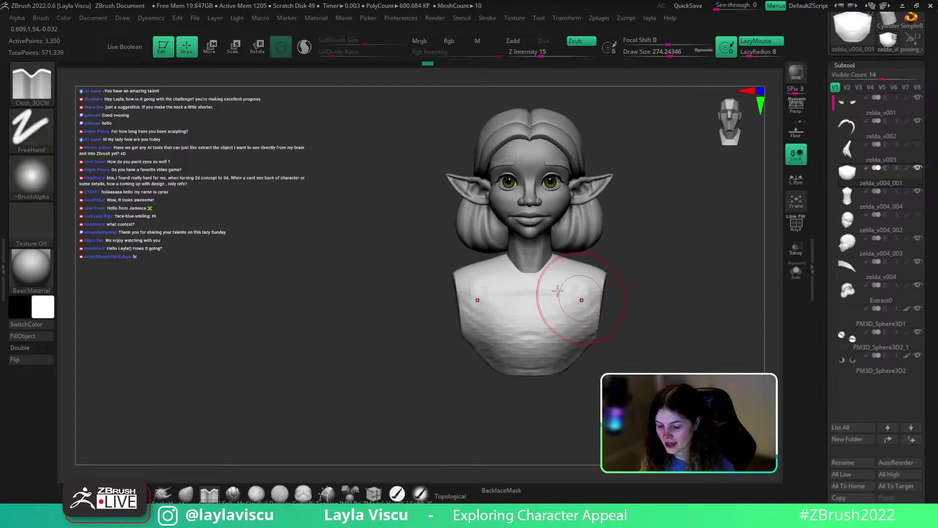
left_click(186, 495)
left_click_drag(534, 270, 529, 278)
right_click_drag(624, 244, 580, 247)
key("s")
left_click_drag(556, 276, 547, 277)
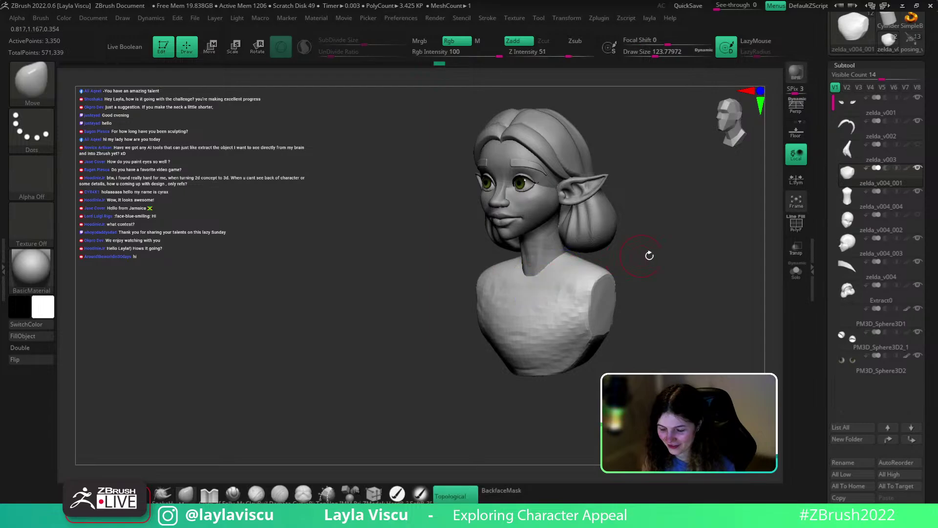
Examine the posing_v002 warrior figure and compare it with the Zelda bust from several angles
mouse_move(649, 256)
right_mouse_down("shift")
mouse_move(651, 272)
mouse_move(626, 271)
mouse_move(662, 329)
right_mouse_up("shift")
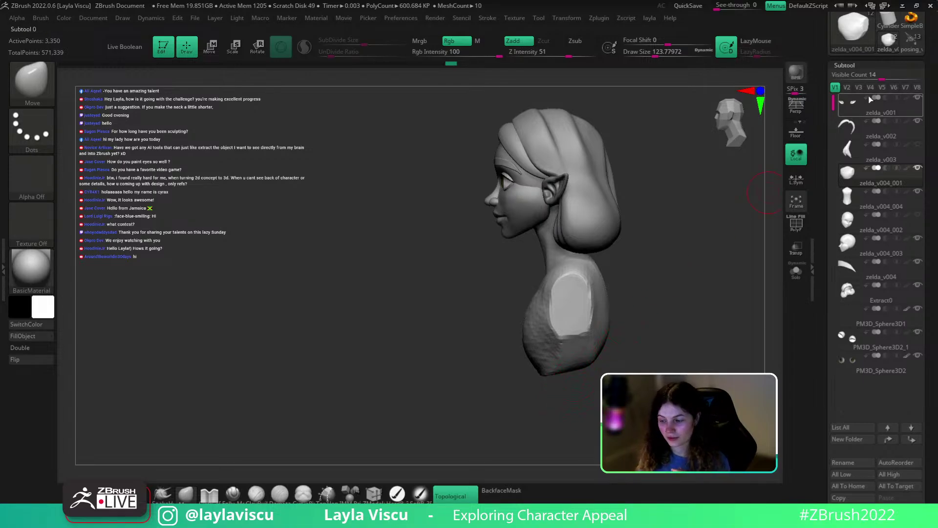
left_click(911, 42)
key("f")
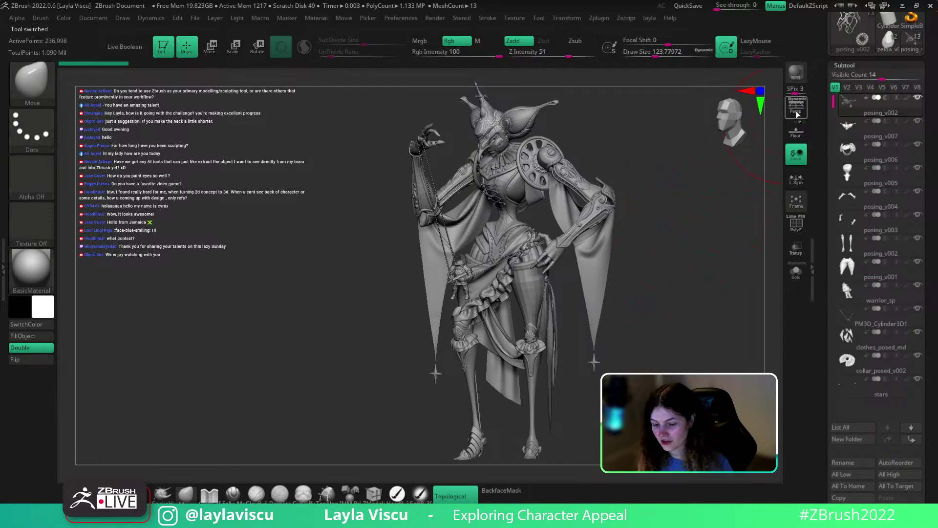
left_click(888, 41)
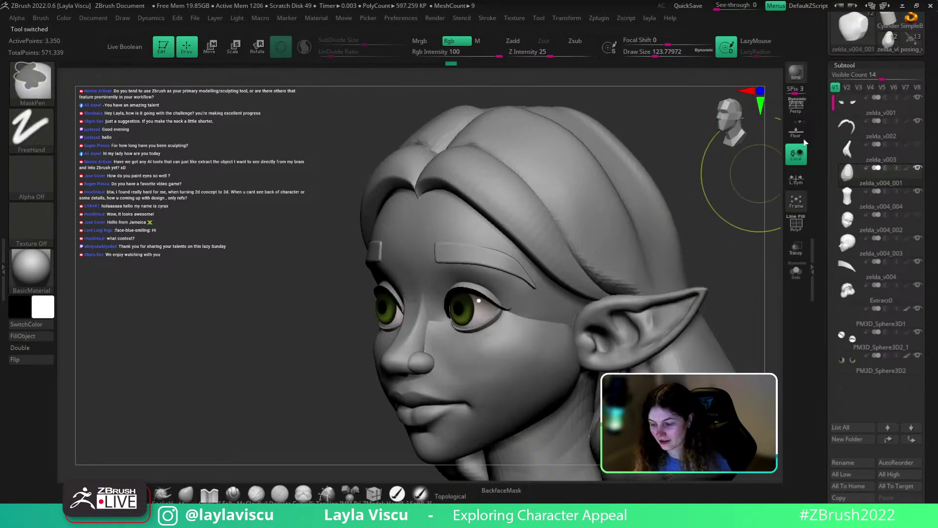
left_click(911, 42)
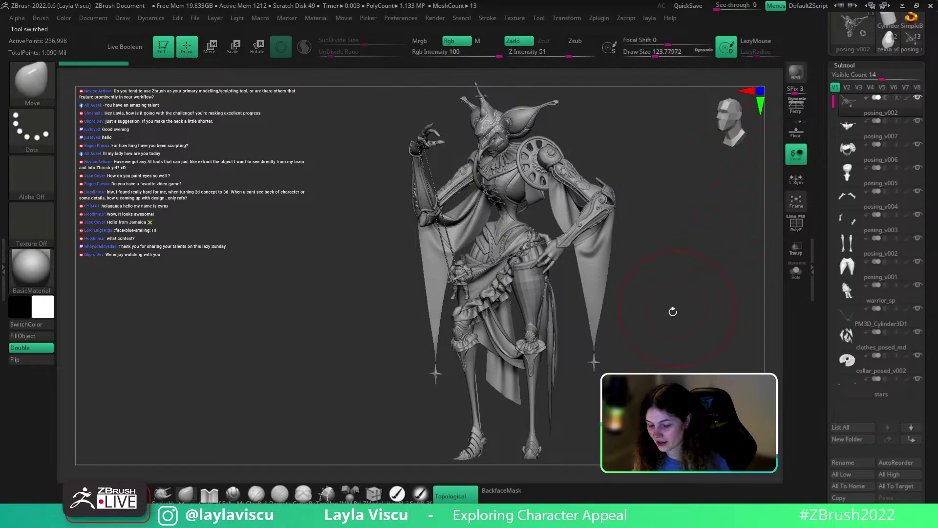
mouse_move(673, 311)
left_mouse_down()
mouse_move(698, 306)
mouse_move(673, 314)
mouse_move(674, 323)
mouse_move(713, 315)
mouse_move(694, 338)
left_mouse_up()
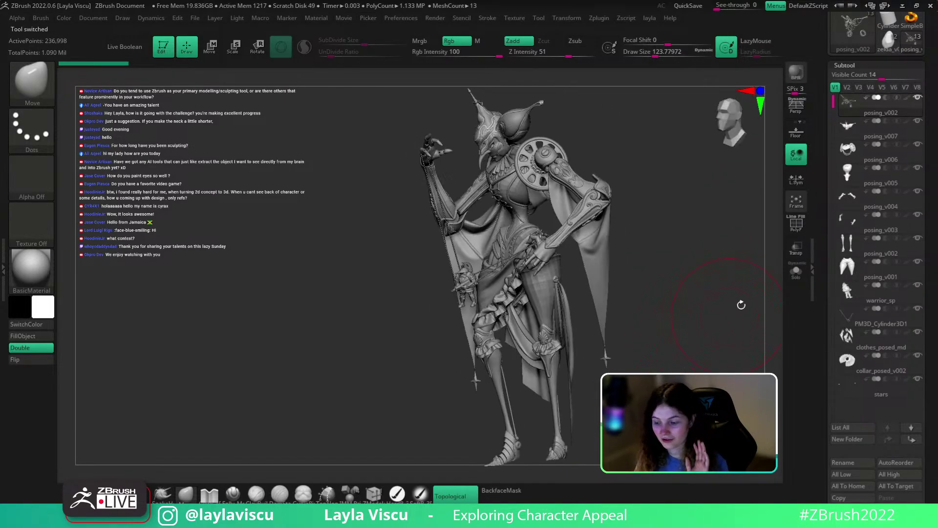
left_click(888, 48)
right_click_drag(742, 287, 712, 201, "ctrl")
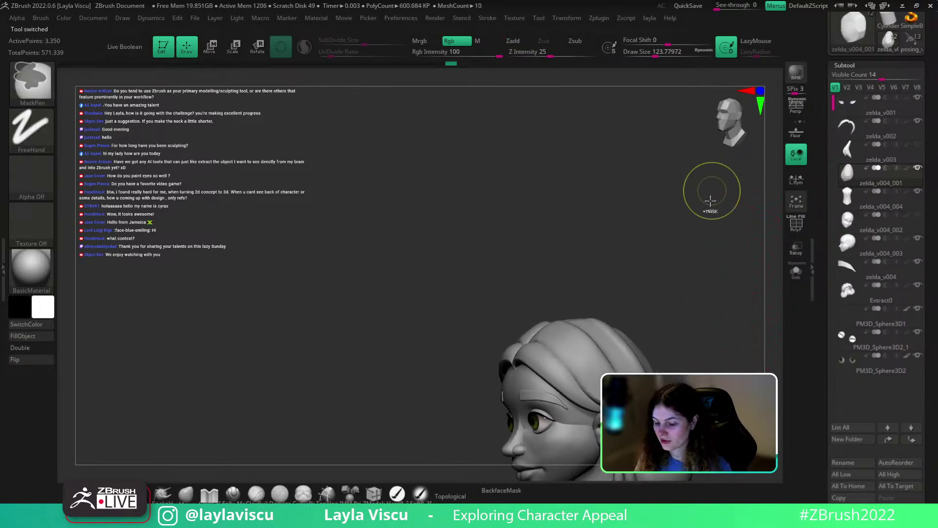
right_click_drag(667, 313, 664, 172, "alt")
right_click_drag(675, 280, 688, 294, "ctrl")
left_click_drag(688, 293, 598, 365)
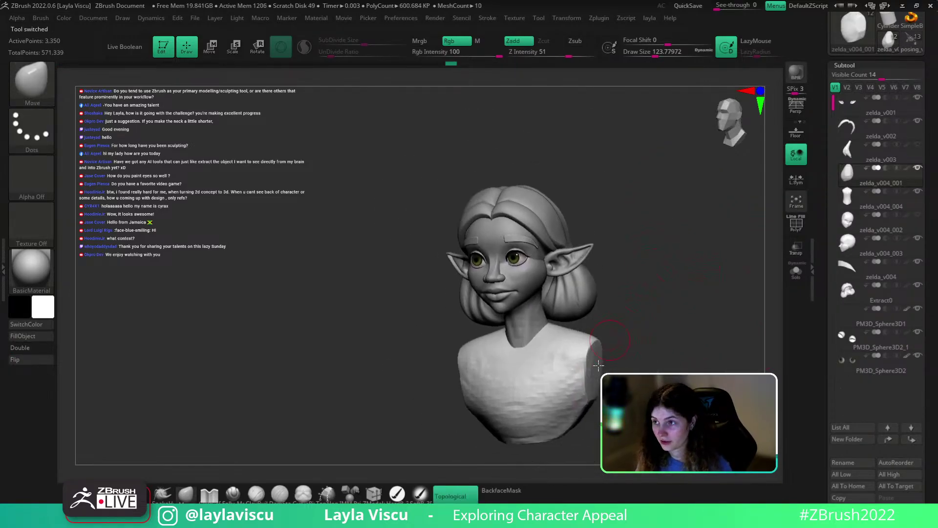
mouse_move(659, 307)
left_mouse_down()
mouse_move(647, 346)
mouse_move(629, 293)
mouse_move(655, 316)
left_mouse_up()
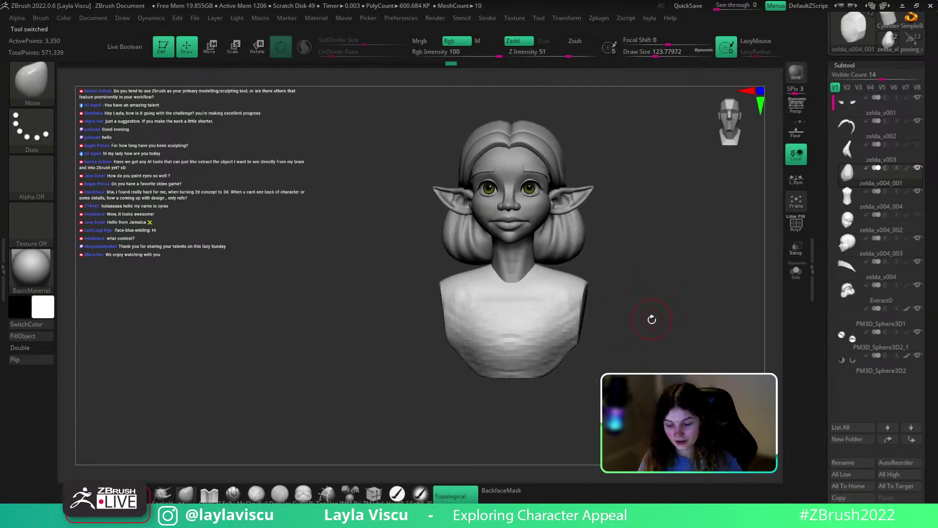
Insert a mirrored pair of Sphere 32 primitives on the front of the torso with the IMM Primitives brush
left_click(912, 365)
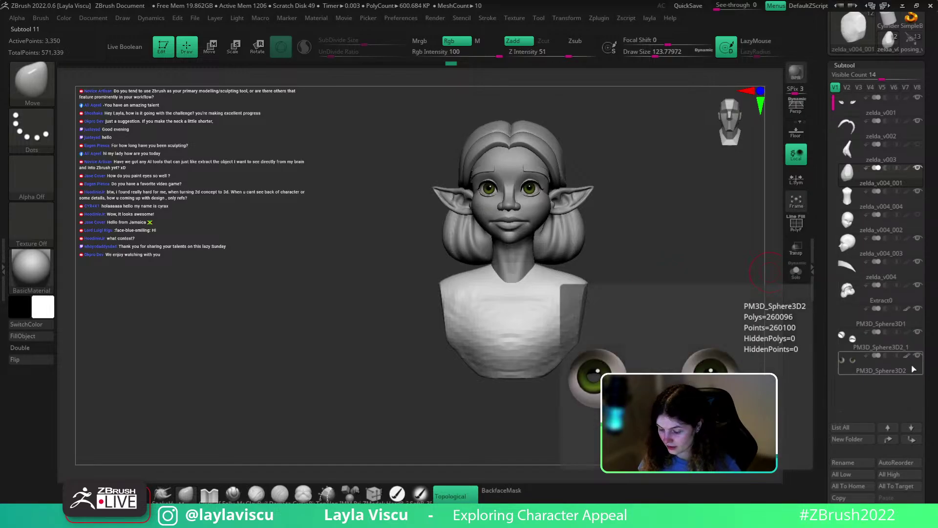
left_click_drag(923, 378, 921, 268)
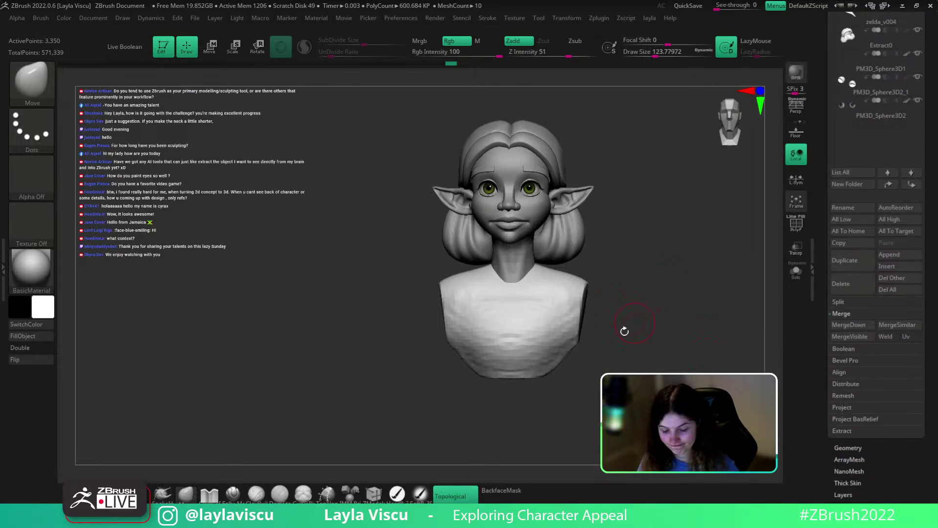
left_click(351, 494)
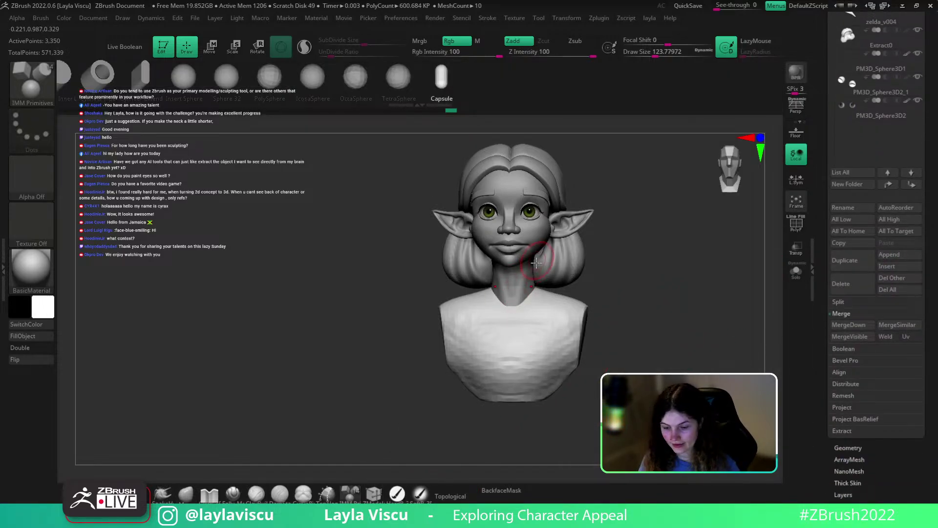
left_click(271, 77)
left_click(230, 77)
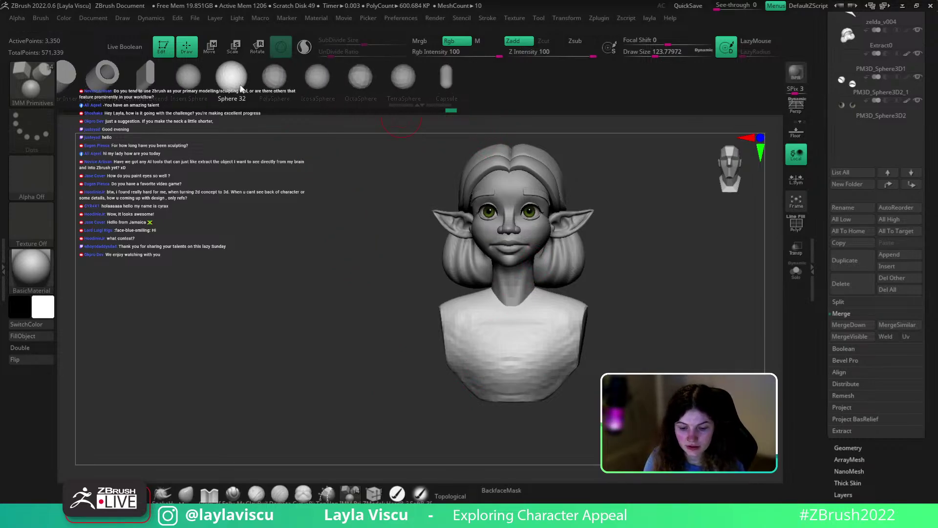
left_click_drag(552, 363, 553, 389)
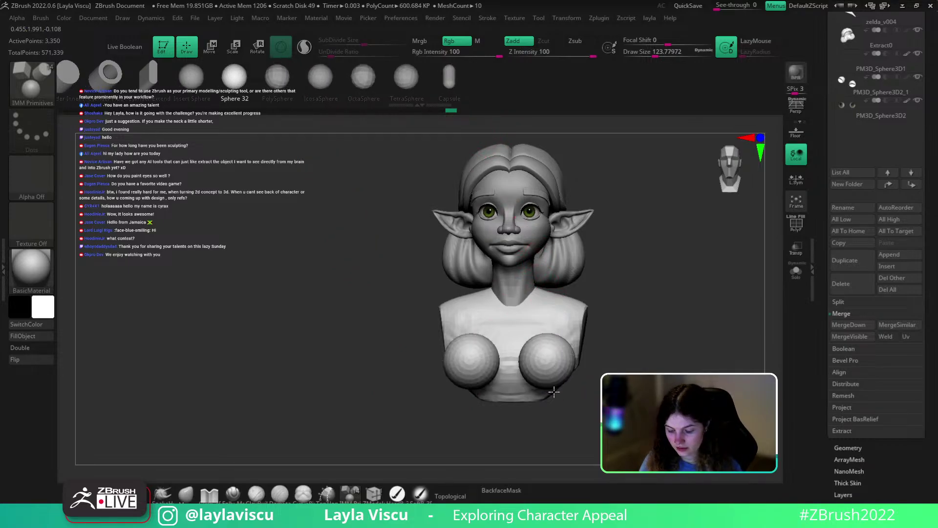
Position the inserted spheres against the chest in side view with the Move gizmo
left_click_drag(653, 345, 598, 362)
key("w")
left_click_drag(587, 402, 614, 399)
left_click_drag(576, 361, 578, 367)
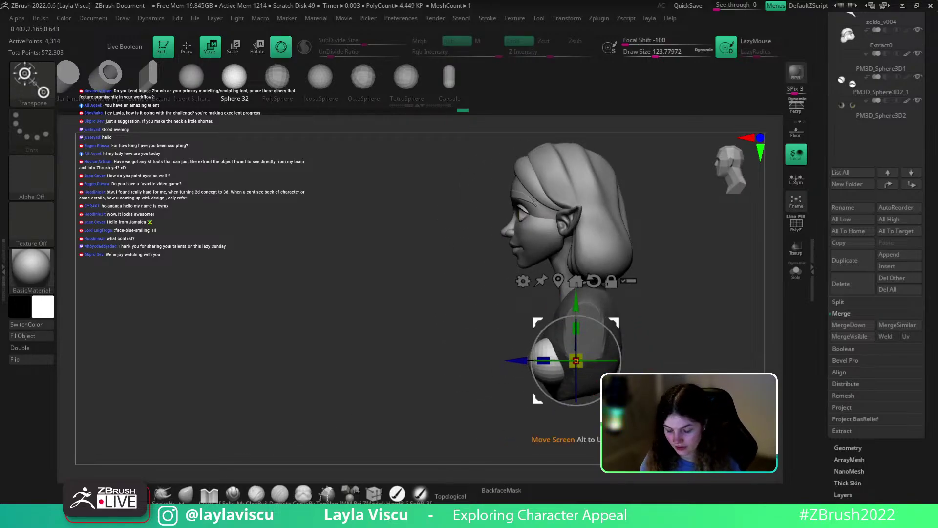
mouse_move(615, 322)
left_mouse_down()
mouse_move(605, 313)
mouse_move(689, 325)
mouse_move(683, 299)
mouse_move(626, 290)
mouse_move(658, 311)
left_mouse_up()
Pull the upper part of the chest spheres up toward the neck with the Move brush, using a draw size of about 299
key("q")
key("s")
left_click(601, 289)
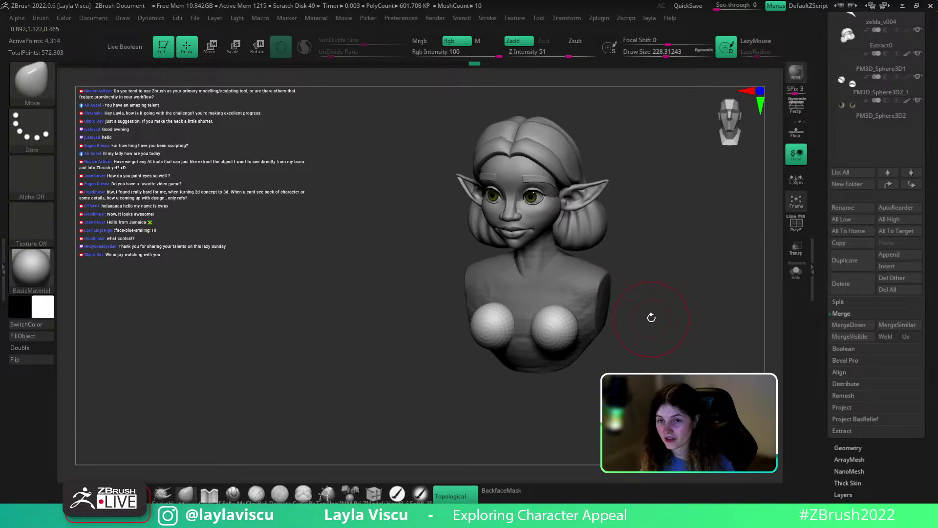
key("s")
mouse_move(625, 265)
left_mouse_down()
mouse_move(637, 295)
mouse_move(651, 259)
left_mouse_up()
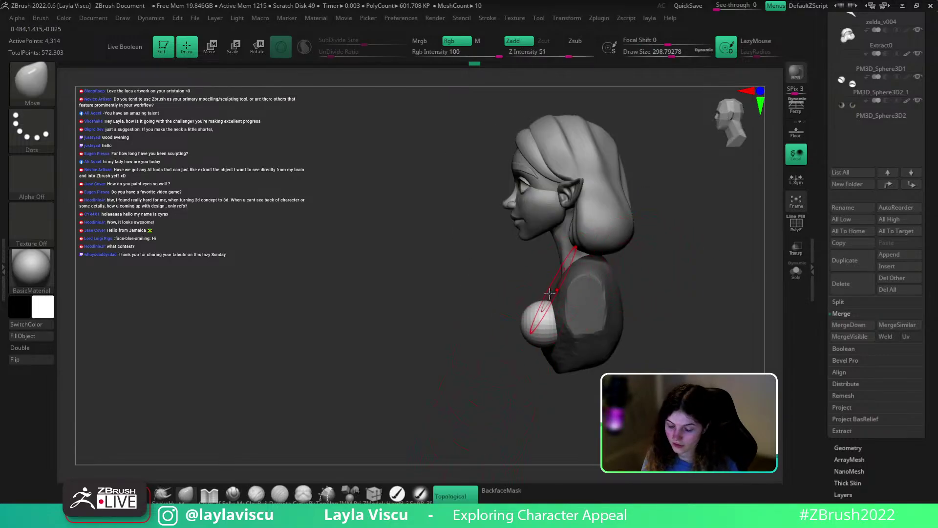
left_click_drag(558, 290, 571, 270)
Shape the spheres into tapered breast forms from below and the front with the Move brush at a draw size of about 234
left_click_drag(667, 200, 674, 288, "alt")
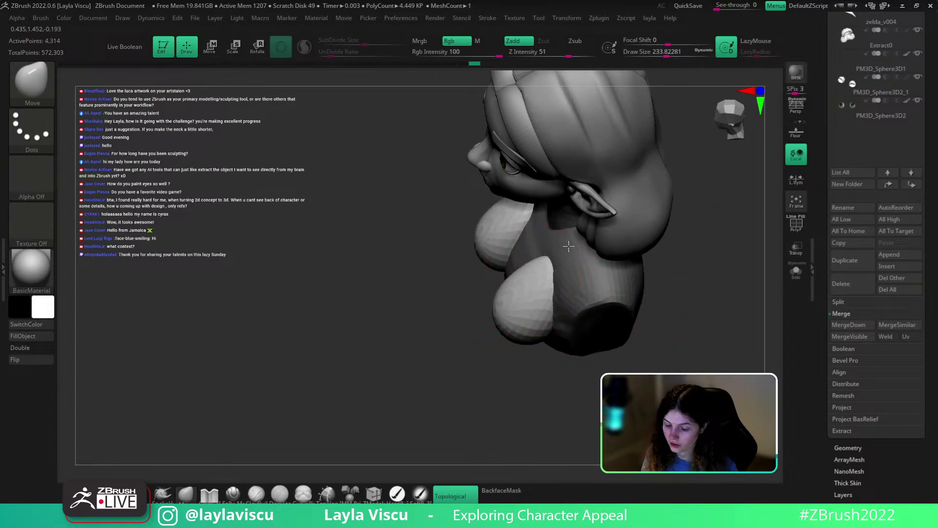
mouse_move(546, 303)
left_mouse_down()
mouse_move(682, 235)
mouse_move(613, 251)
mouse_move(709, 244)
mouse_move(714, 274)
mouse_move(660, 284)
mouse_move(600, 269)
left_mouse_up()
left_click_drag(489, 312, 484, 311)
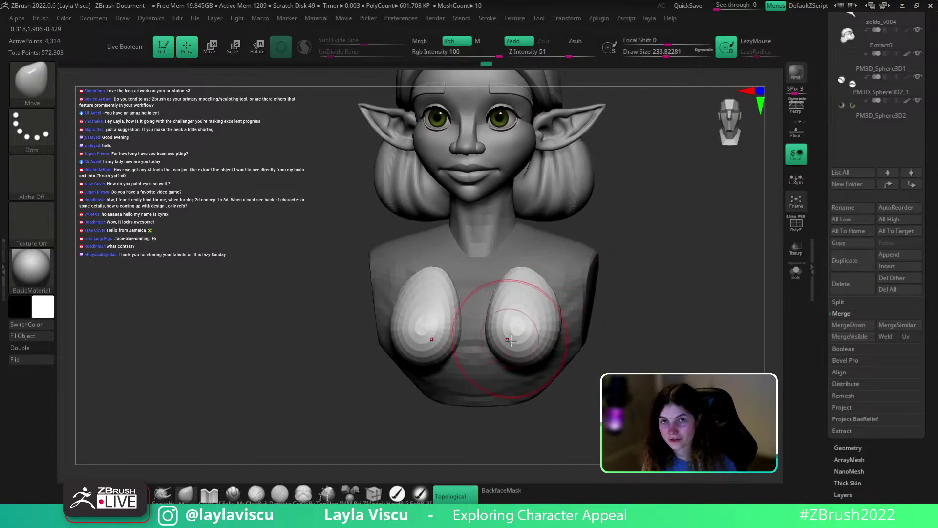
mouse_move(607, 286)
left_mouse_down()
mouse_move(701, 222)
mouse_move(660, 264)
mouse_move(676, 241)
left_mouse_up()
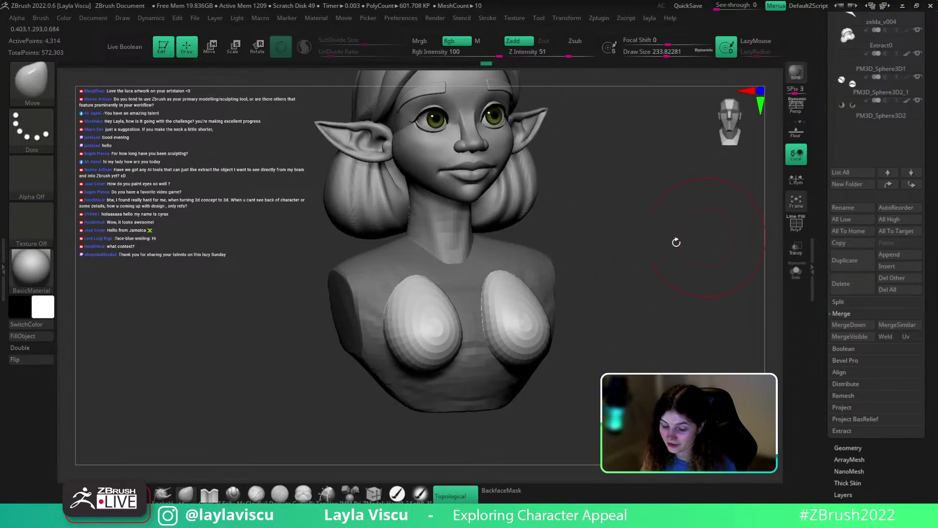
left_click_drag(531, 325, 540, 322)
left_click_drag(634, 273, 627, 269, "shift")
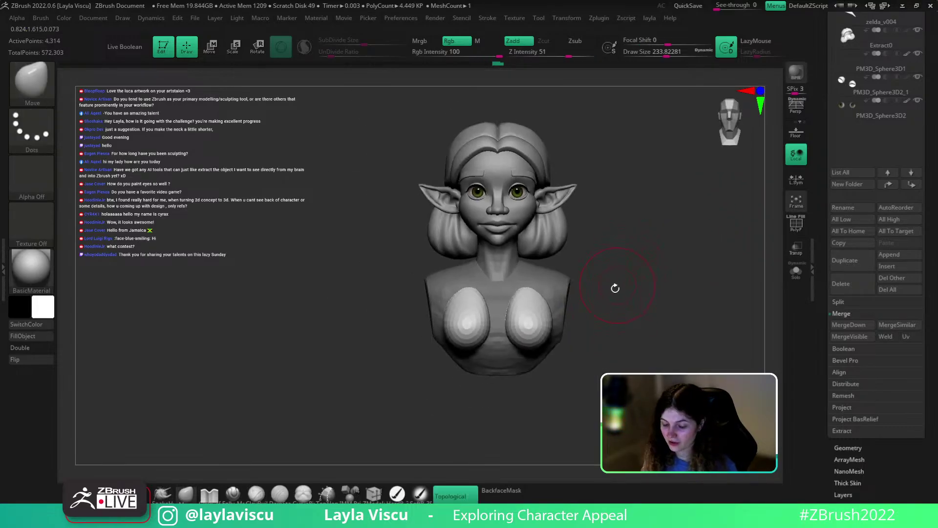
Adjust the breast forms with the Move gizmo and refine their front and side profile with the Move brush
key("w")
left_click(517, 247)
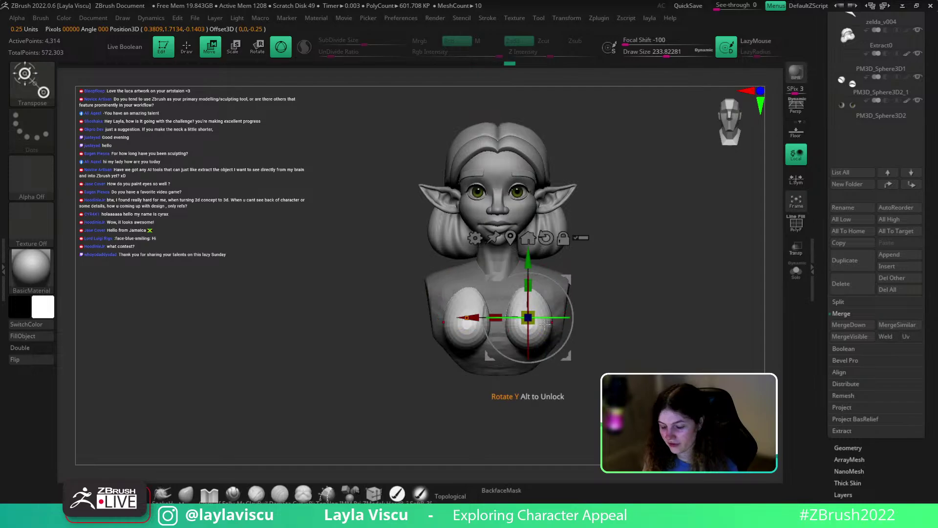
left_click_drag(532, 320, 543, 326)
left_click(186, 494)
key("w")
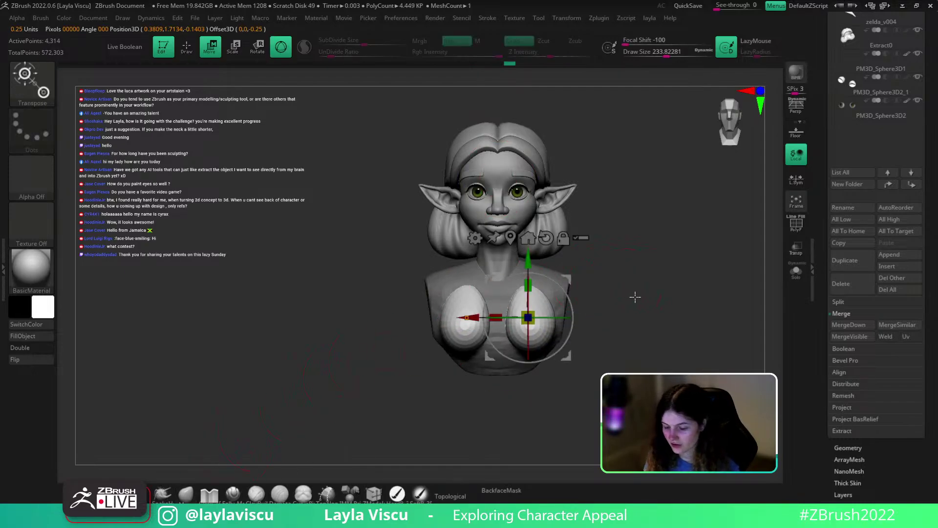
left_click_drag(714, 293, 655, 293)
key("q")
scroll(507, 302, "up", 3)
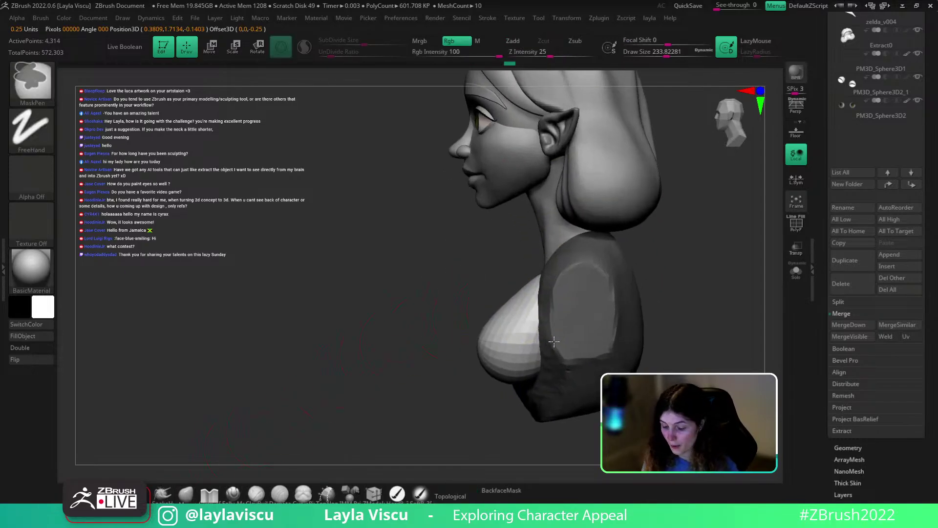
mouse_move(507, 302)
left_mouse_down()
mouse_move(564, 317)
mouse_move(479, 321)
left_mouse_up()
Smooth the breast forms and extend their upper edges toward the shoulders with the Move brush, reducing the draw size to about 167
left_click_drag(617, 274, 647, 329)
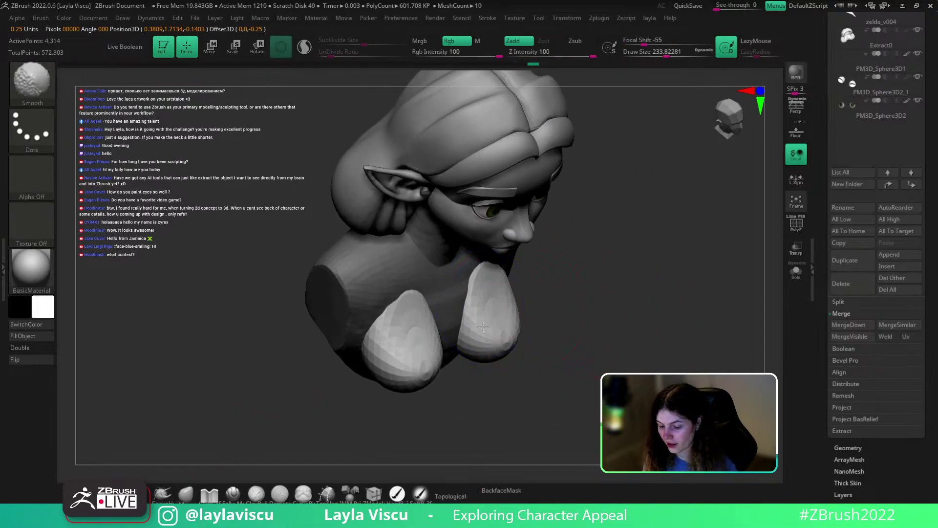
right_click_drag(578, 295, 599, 255, "ctrl")
mouse_move(600, 265)
left_mouse_down("shift")
mouse_move(591, 295)
mouse_move(616, 297)
mouse_move(594, 294)
left_mouse_up("shift")
key("ctrl+z")
mouse_move(532, 299)
left_mouse_down()
mouse_move(551, 276)
mouse_move(603, 267)
mouse_move(576, 279)
mouse_move(561, 301)
left_mouse_up()
left_click(447, 495)
key("[")
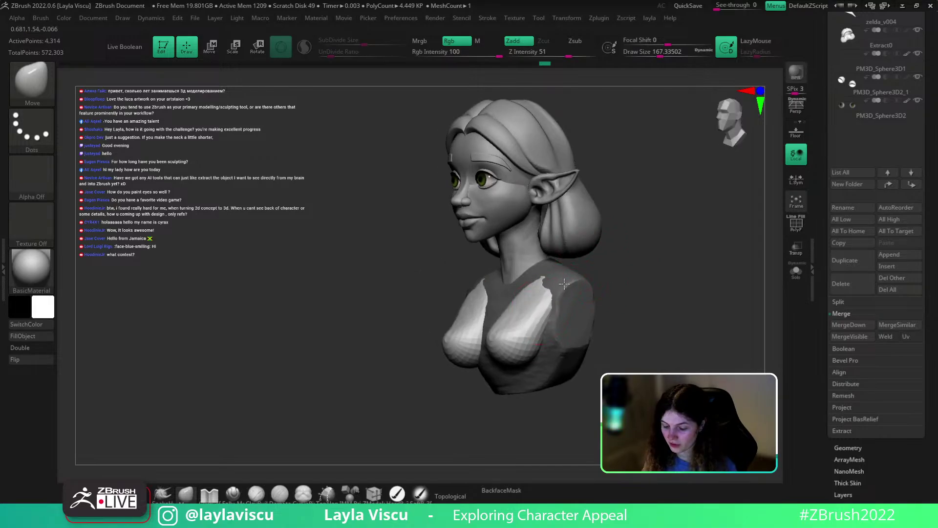
mouse_move(562, 293)
right_mouse_down()
mouse_move(605, 266)
mouse_move(604, 278)
right_mouse_up()
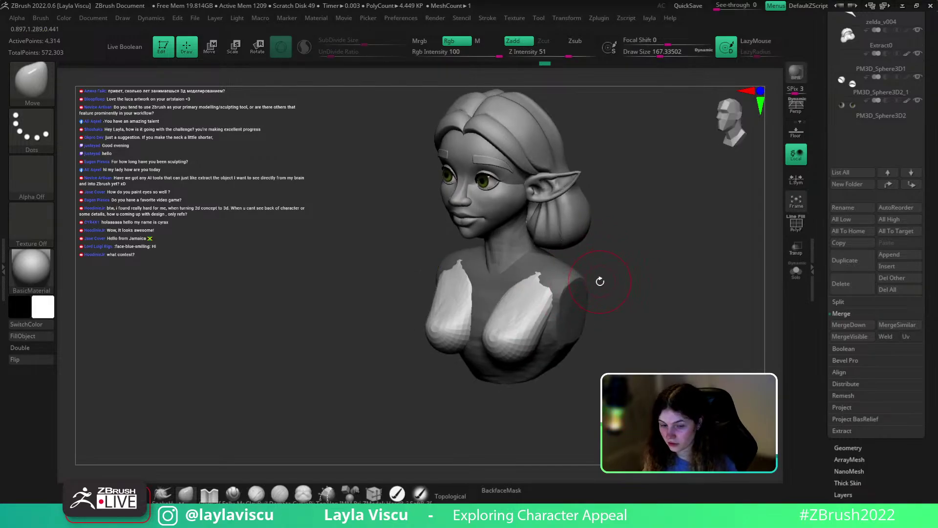
Carve into the surface of the breast forms with the DamStandard brush
key("b")
key("d")
key("s")
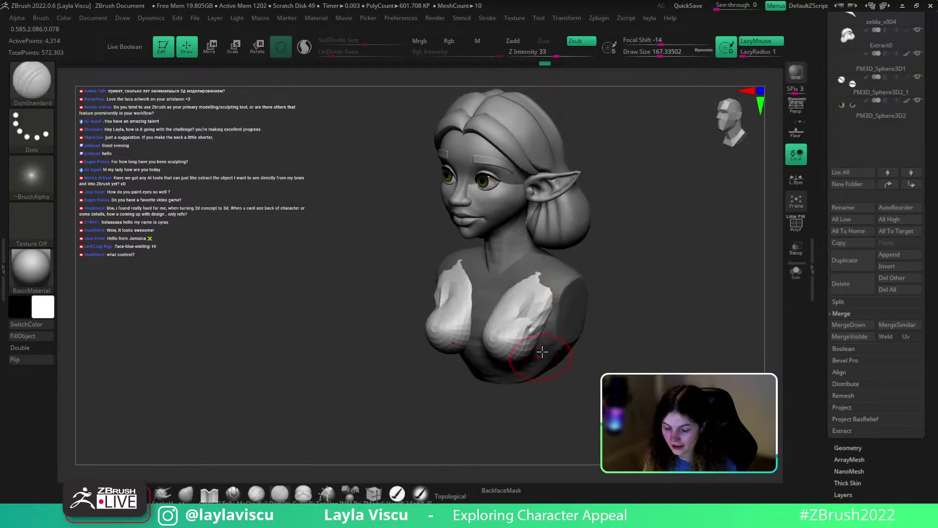
Isolate the breast polygroup, restore the full torso, and remesh it with DynaMesh at resolution 48 with Groups enabled
key("shift+f")
left_click(562, 335, "ctrl+shift")
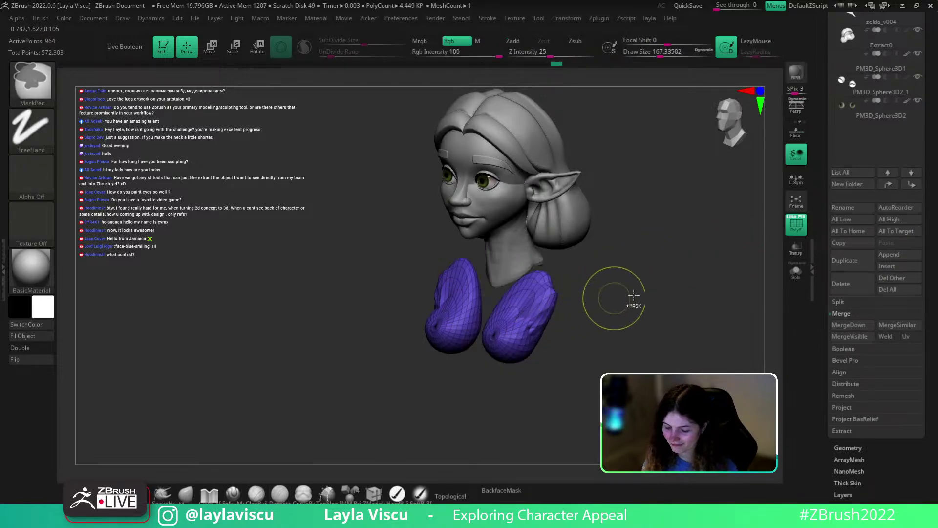
left_click(848, 448)
left_click_drag(681, 279, 693, 306, "ctrl")
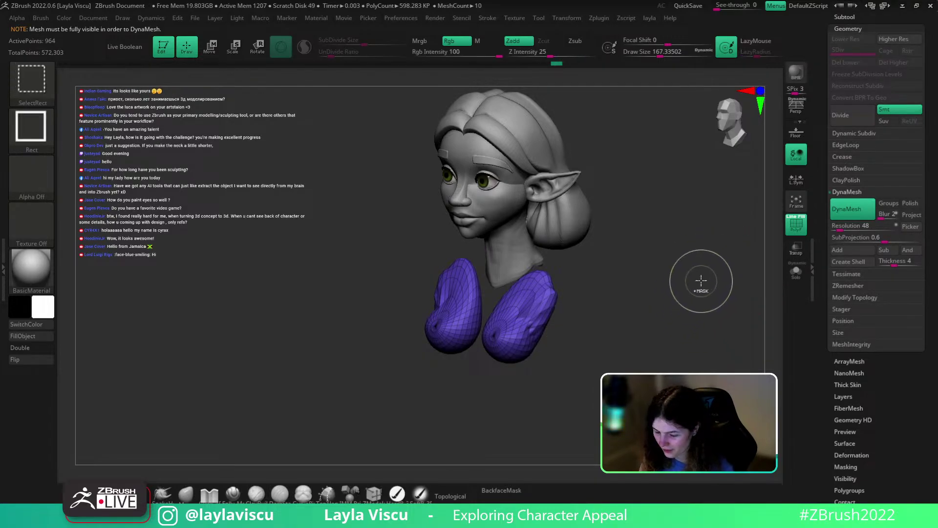
left_click(700, 281, "ctrl+shift")
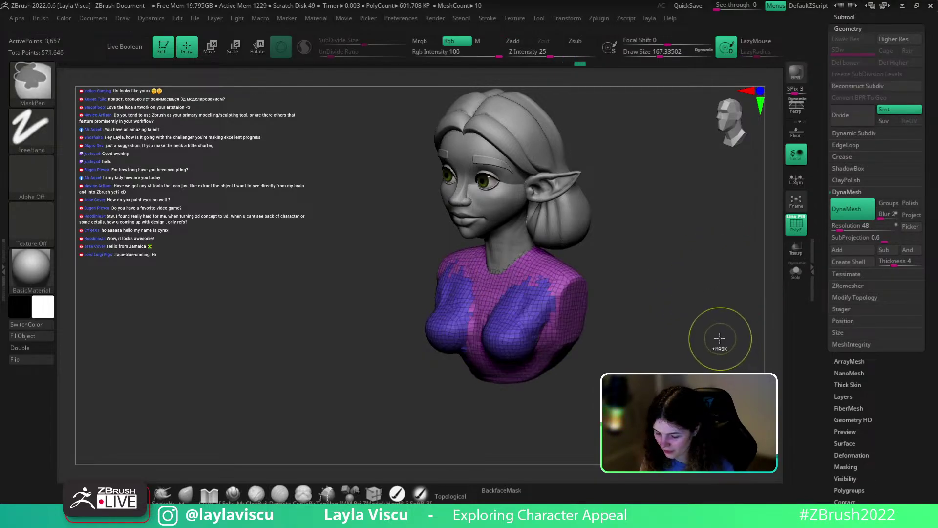
left_click(888, 203)
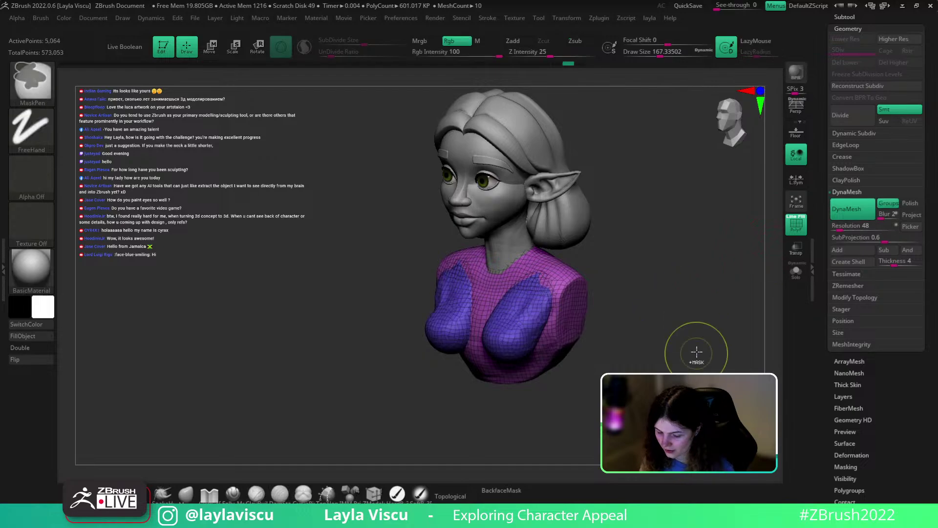
mouse_move(696, 311)
left_mouse_down("ctrl")
mouse_move(689, 346)
mouse_move(652, 335)
left_mouse_up("ctrl")
Smooth the torso and reshape the upper breast forms with the Move brush at a draw size of about 228 to 257
left_click_drag(570, 321, 538, 318, "shift")
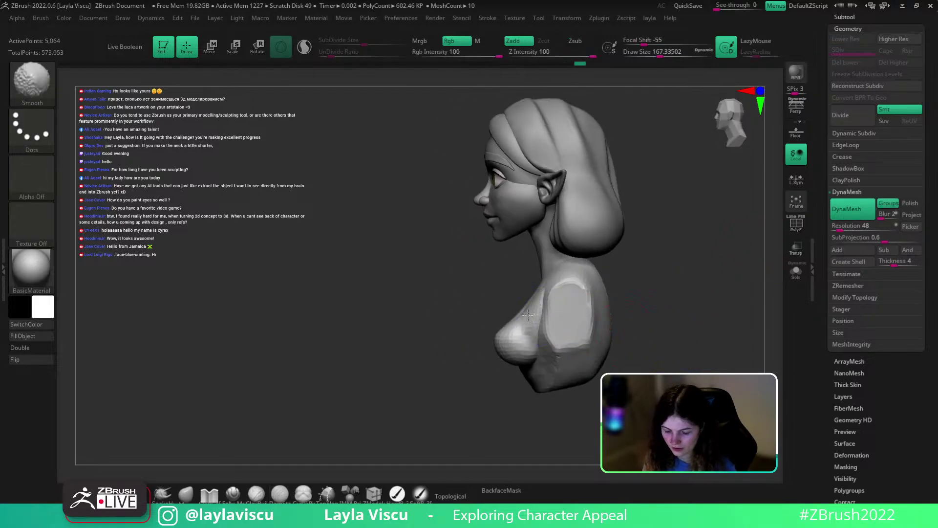
mouse_move(631, 318)
left_mouse_down()
mouse_move(662, 311)
mouse_move(650, 324)
left_mouse_up()
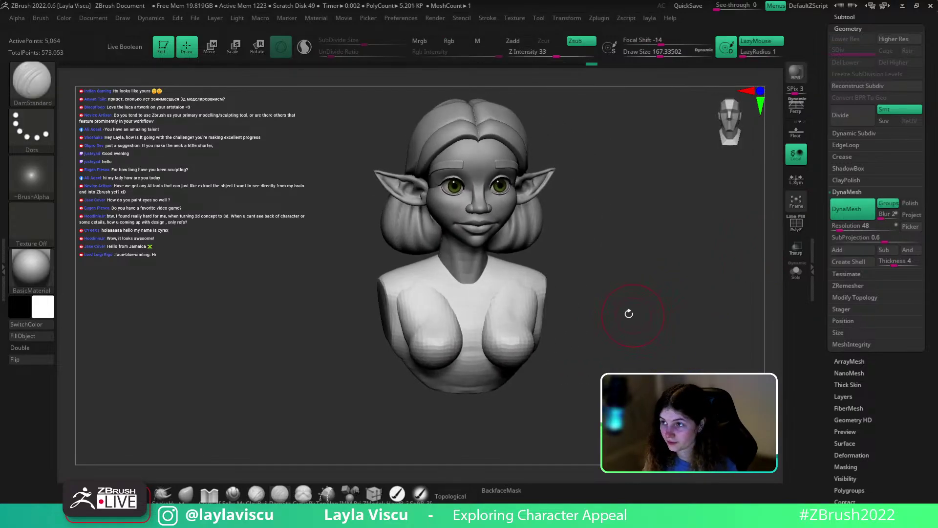
key("b")
key("m")
key("t")
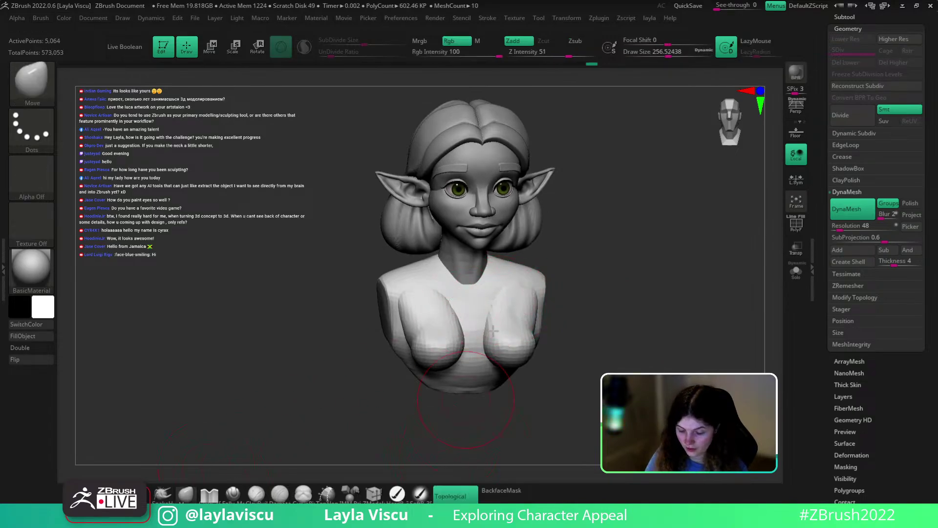
left_click_drag(546, 252, 508, 274)
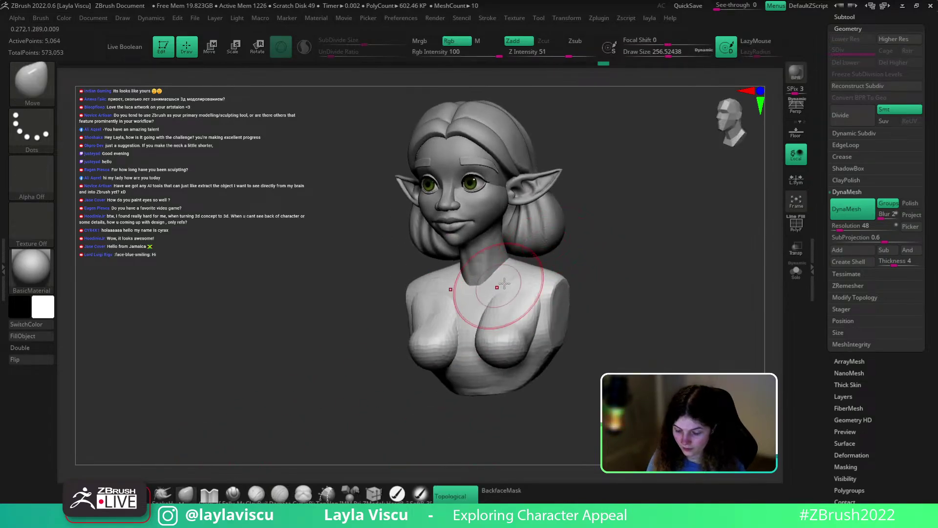
mouse_move(572, 264)
left_mouse_down()
mouse_move(585, 262)
mouse_move(557, 281)
left_mouse_up()
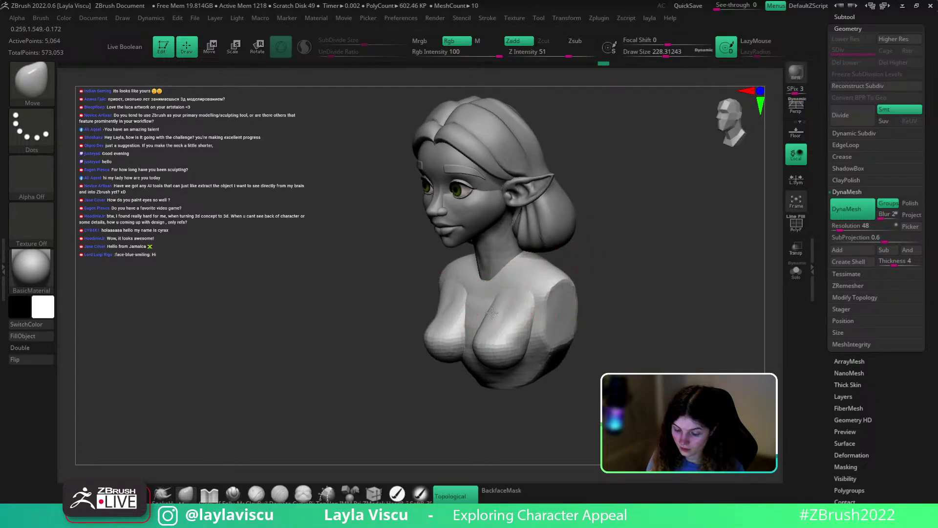
left_click_drag(492, 313, 494, 309)
mouse_move(586, 245)
left_mouse_down("shift")
mouse_move(609, 228)
mouse_move(591, 245)
left_mouse_up("shift")
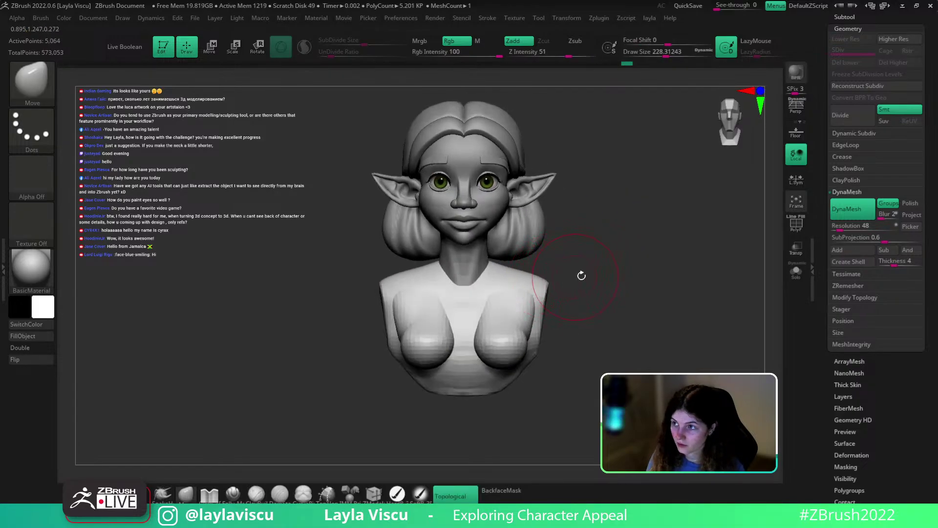
Enable BackfaceMask and refine the lower breast contours with the Move brush at a draw size of about 293
left_click_drag(589, 288, 557, 352)
left_click(501, 491)
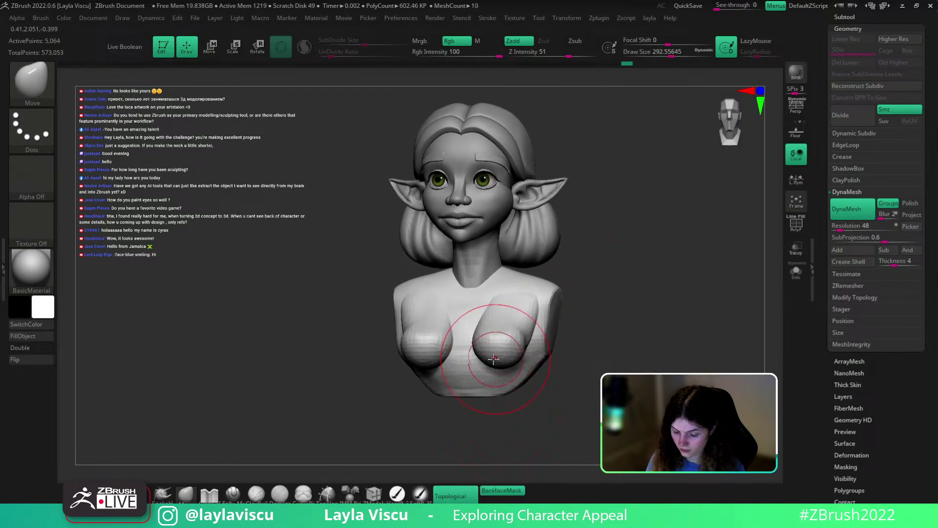
mouse_move(493, 359)
left_mouse_down()
mouse_move(480, 368)
mouse_move(512, 350)
left_mouse_up()
left_click_drag(572, 350, 589, 348, "shift")
right_click_drag(589, 348, 589, 328, "ctrl")
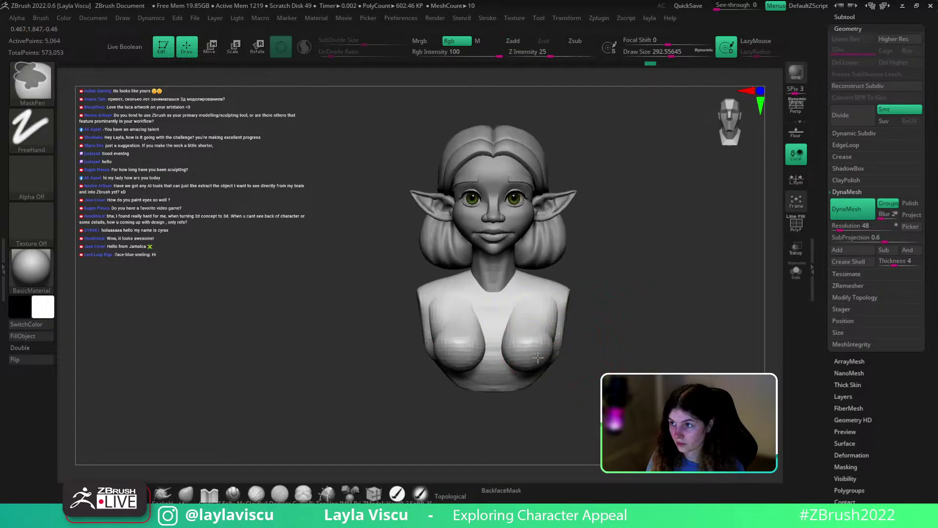
Mask everything except the breast polygroup, shift the breast forms with the Move gizmo, and clear the mask
key("w")
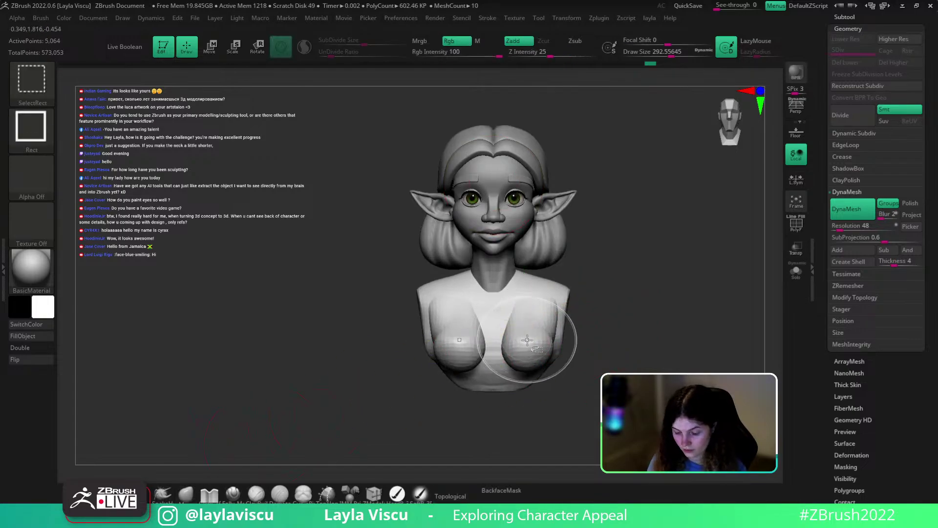
left_click(537, 346, "ctrl+shift")
left_click(649, 289, "ctrl")
left_click(651, 288, "ctrl+shift")
left_click(655, 286, "ctrl")
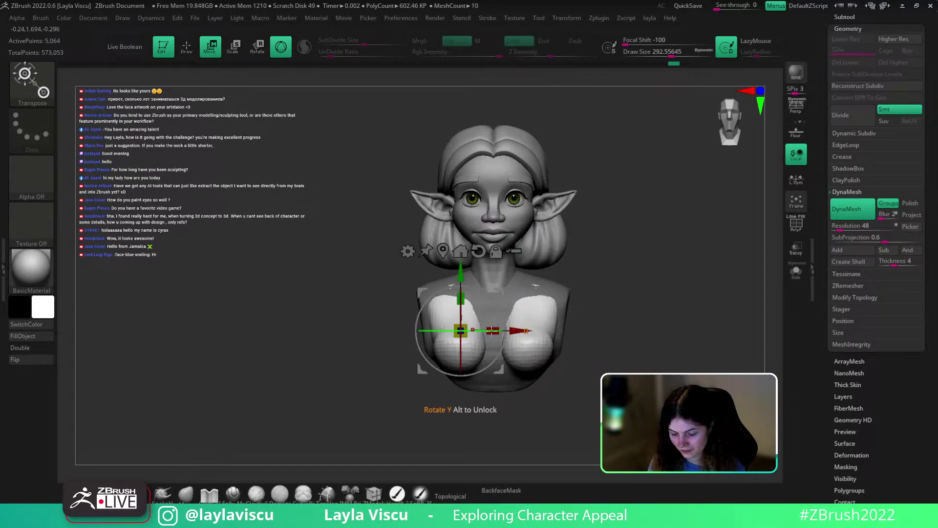
left_click_drag(565, 369, 615, 366, "alt")
left_click_drag(517, 325, 513, 324)
key("q")
mouse_move(651, 298)
left_mouse_down("ctrl")
mouse_move(656, 310)
mouse_move(645, 313)
mouse_move(635, 337)
mouse_move(613, 318)
left_mouse_up("ctrl")
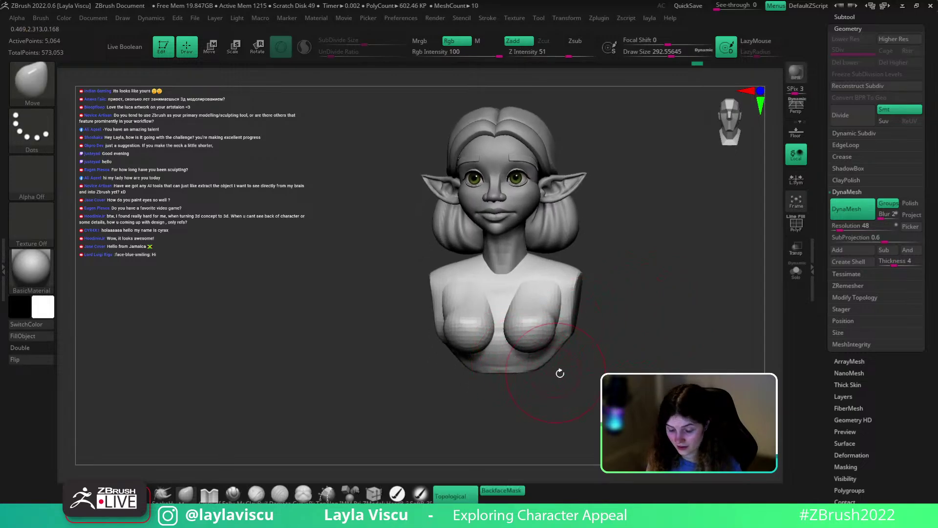
Disable BackfaceMask and reshape the lower torso outline with the Move brush at a draw size of about 331
left_click_drag(560, 373, 502, 360)
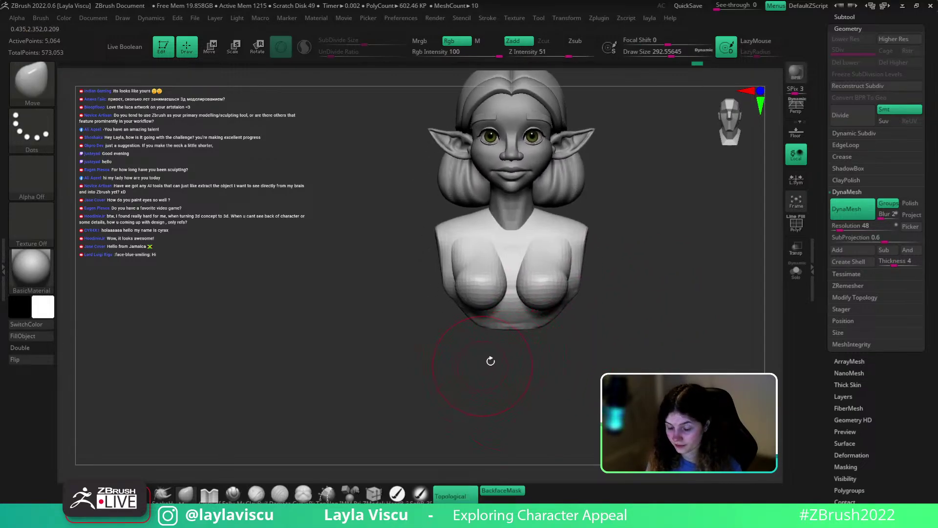
key("s")
mouse_move(541, 328)
left_mouse_down()
mouse_move(551, 328)
mouse_move(537, 346)
mouse_move(521, 336)
mouse_move(603, 327)
mouse_move(586, 321)
mouse_move(640, 344)
left_mouse_up()
left_click(511, 490)
key("s")
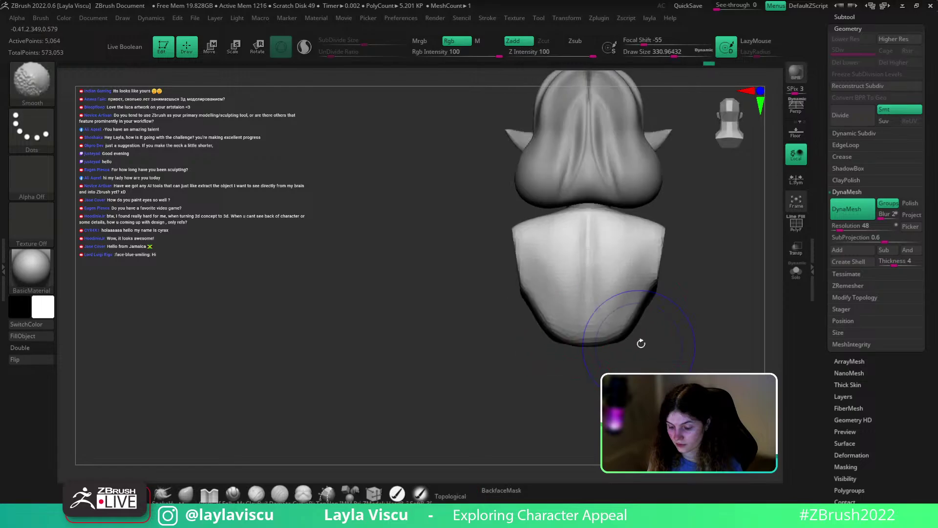
right_click_drag(658, 322, 659, 308, "ctrl")
mouse_move(658, 309)
left_mouse_down()
mouse_move(557, 322)
mouse_move(628, 352)
mouse_move(618, 351)
left_mouse_up()
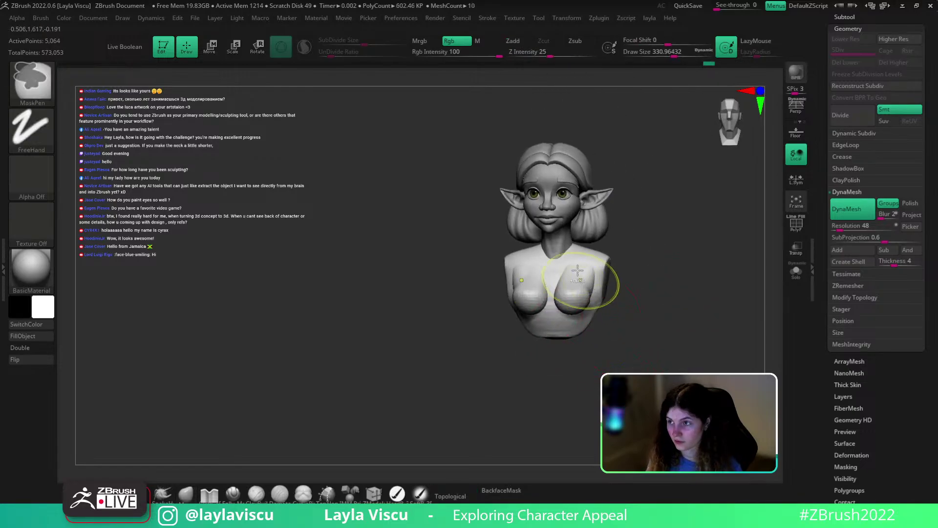
Carve the collarbones and the notch below the neck with the DamStandard brush at a draw size of about 77
right_click_drag(586, 289, 587, 315, "ctrl")
key("s")
left_click_drag(640, 259, 632, 259)
mouse_move(636, 255)
left_mouse_down()
mouse_move(643, 245)
mouse_move(656, 261)
mouse_move(626, 274)
mouse_move(618, 264)
left_mouse_up()
key("s")
left_click_drag(656, 236, 630, 262, "shift")
key("b")
key("d")
key("s")
right_click_drag(567, 274, 562, 279)
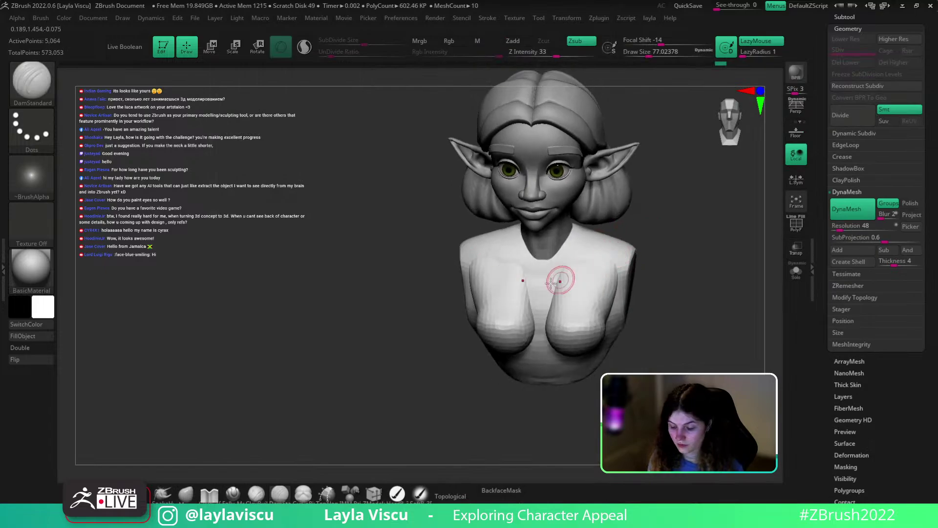
left_click_drag(666, 236, 664, 280, "shift")
mouse_move(552, 289)
left_mouse_down()
mouse_move(558, 274)
mouse_move(600, 266)
left_mouse_up()
right_click_drag(680, 268, 666, 301, "ctrl")
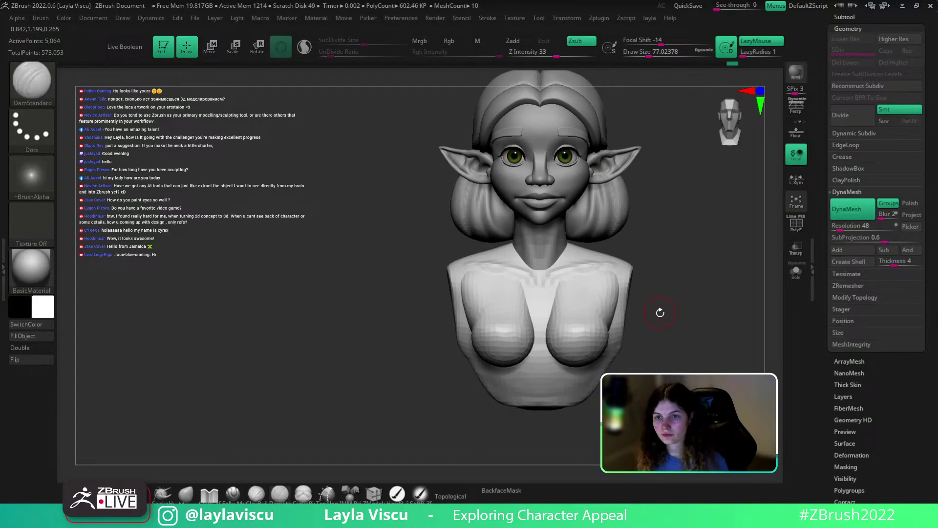
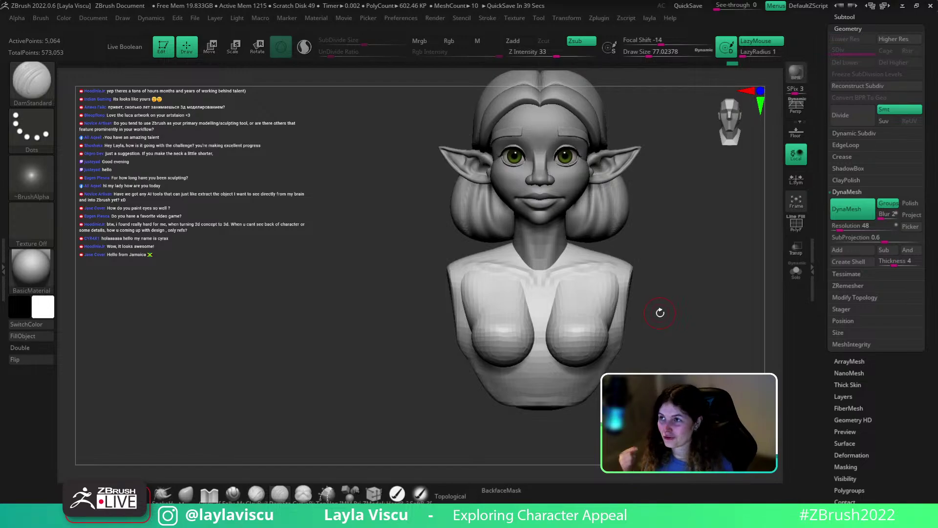
Isolate the breast polygroup, build up its surface with ClayBuildup at a draw size of about 167, and restore the full torso
mouse_move(676, 281)
left_mouse_down()
mouse_move(681, 304)
mouse_move(665, 317)
mouse_move(631, 297)
mouse_move(668, 297)
mouse_move(612, 290)
mouse_move(613, 314)
left_mouse_up()
key("s")
left_click(624, 297)
key("b")
key("c")
key("b")
left_click(608, 293, "ctrl+shift")
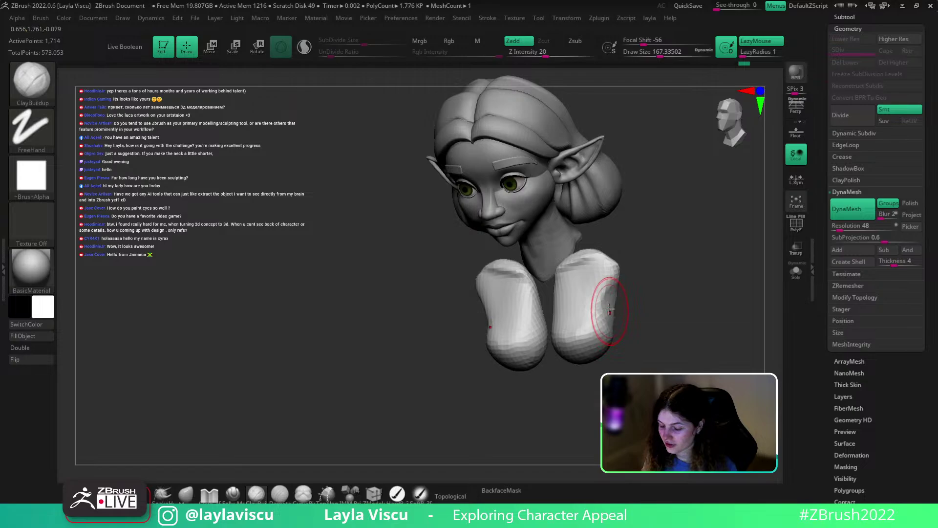
left_click(643, 283, "ctrl+shift")
mouse_move(659, 264)
left_mouse_down()
mouse_move(689, 223)
mouse_move(686, 287)
mouse_move(654, 341)
left_mouse_up()
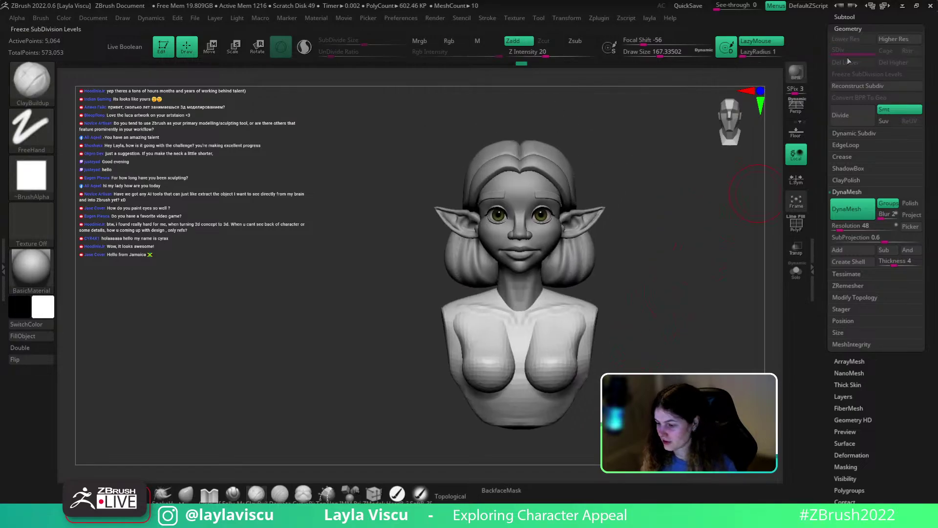
Show the Subtool list and switch the sculpting brush to Move
left_click(851, 16)
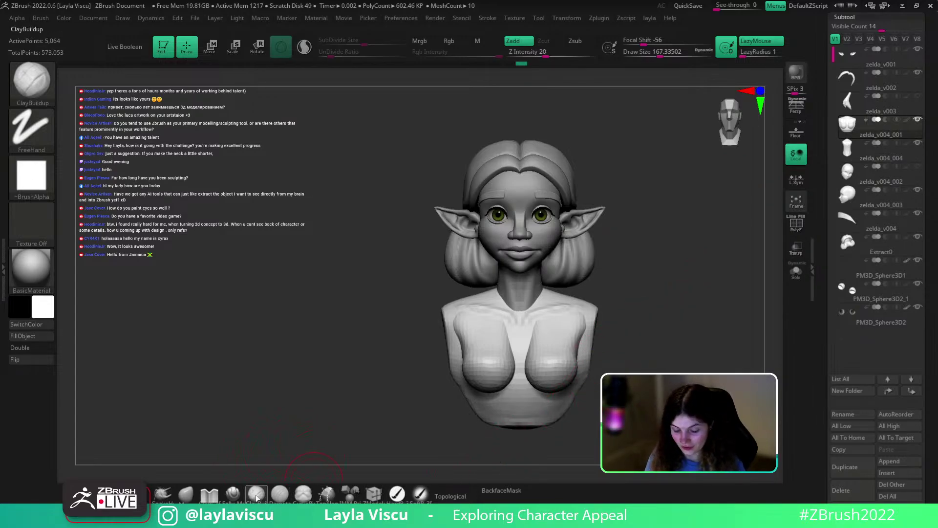
key("b")
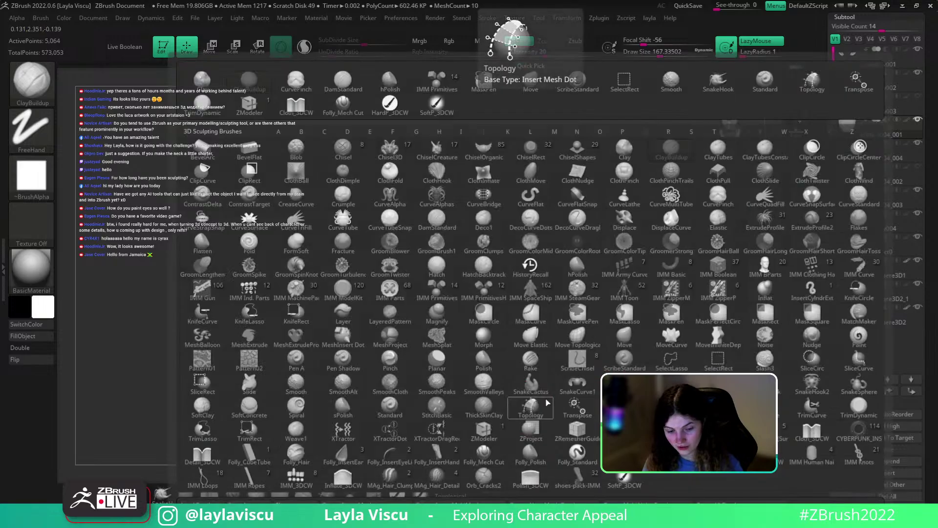
key("c")
key("v")
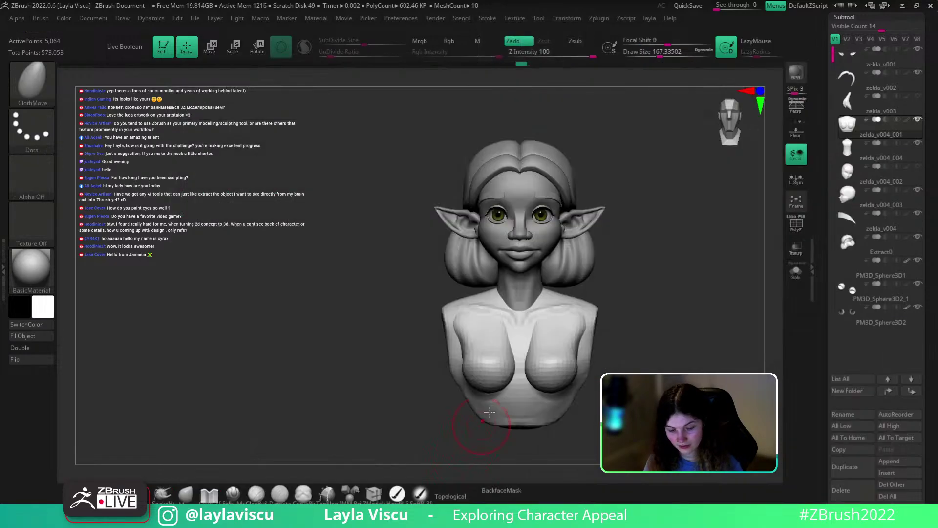
key("b")
key("m")
key("v")
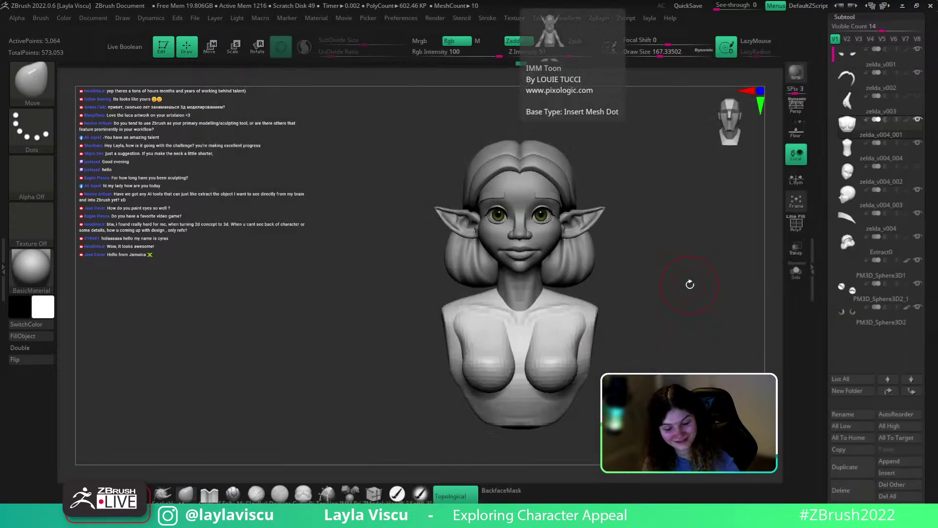
Try to reshape the isolated torso polygroup under the breasts with the Move brush at a draw size of about 286
key("1")
mouse_move(630, 313)
left_mouse_down()
mouse_move(620, 244)
mouse_move(608, 287)
mouse_move(607, 268)
mouse_move(633, 293)
mouse_move(639, 277)
left_mouse_up()
key("bracketright")
key("1")
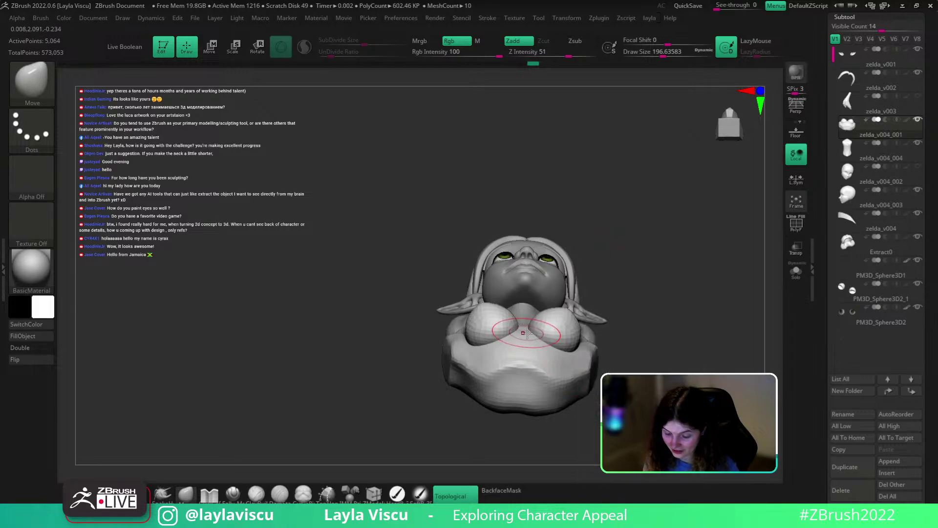
key("bracketright")
left_click(566, 359, "ctrl+shift")
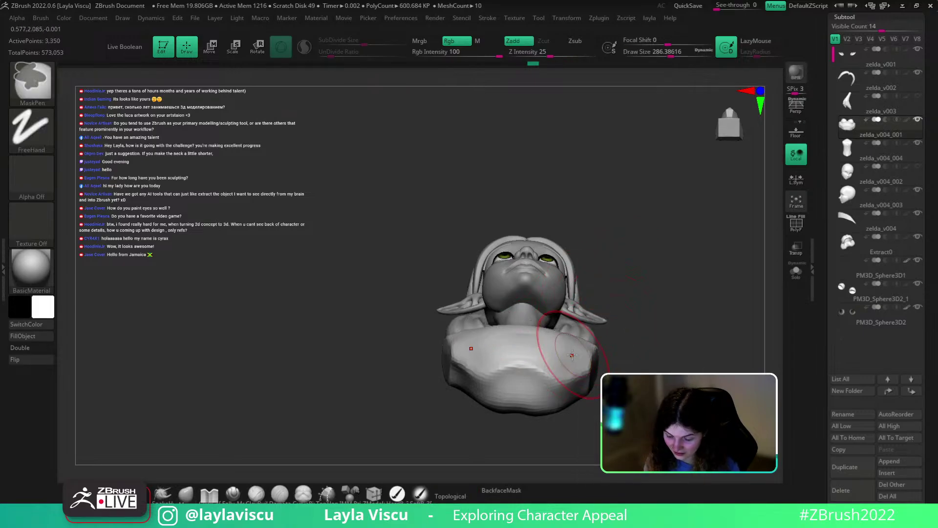
mouse_move(615, 324)
left_mouse_down()
mouse_move(611, 309)
mouse_move(624, 350)
mouse_move(639, 357)
left_mouse_up()
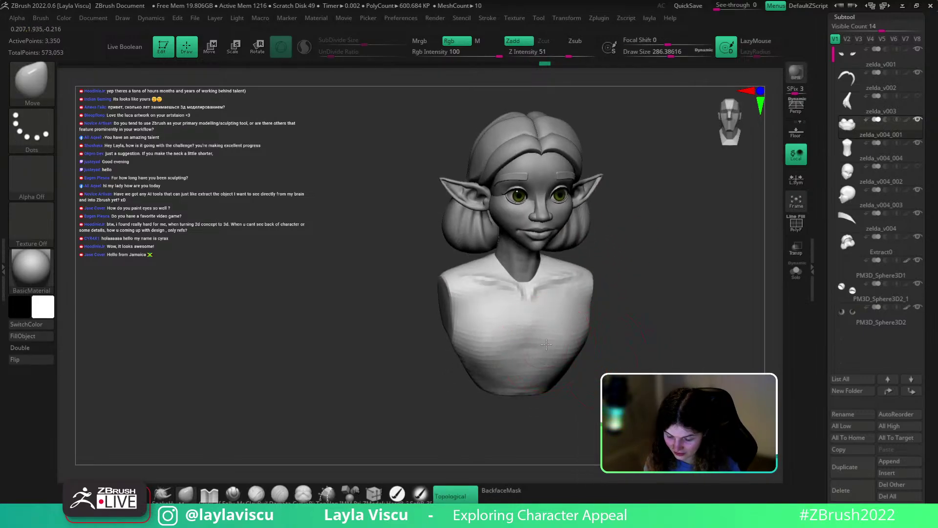
left_click_drag(560, 340, 581, 343)
left_click(650, 312, "ctrl+shift")
Undo the last three torso edits
mouse_move(686, 322)
left_mouse_down()
mouse_move(644, 391)
mouse_move(642, 414)
mouse_move(681, 367)
mouse_move(687, 297)
mouse_move(660, 320)
mouse_move(607, 328)
mouse_move(571, 353)
left_mouse_up()
key("ctrl+z")
key("ctrl+z")
key("ctrl+z")
Isolate the torso polygroup to rework its lower front with the Move brush, and restore the breast forms
left_click(573, 346, "ctrl+shift")
left_click_drag(650, 298, 623, 418)
left_click(652, 344, "ctrl+shift")
right_click_drag(622, 419, 602, 376, "ctrl")
mouse_move(601, 357)
left_mouse_down()
mouse_move(652, 345)
mouse_move(668, 301)
mouse_move(565, 377)
left_mouse_up()
Isolate the torso polygroup again and sculpt the lower edge of the ribcage with ClayBuildup at a draw size of about 197
key("b")
key("d")
key("s")
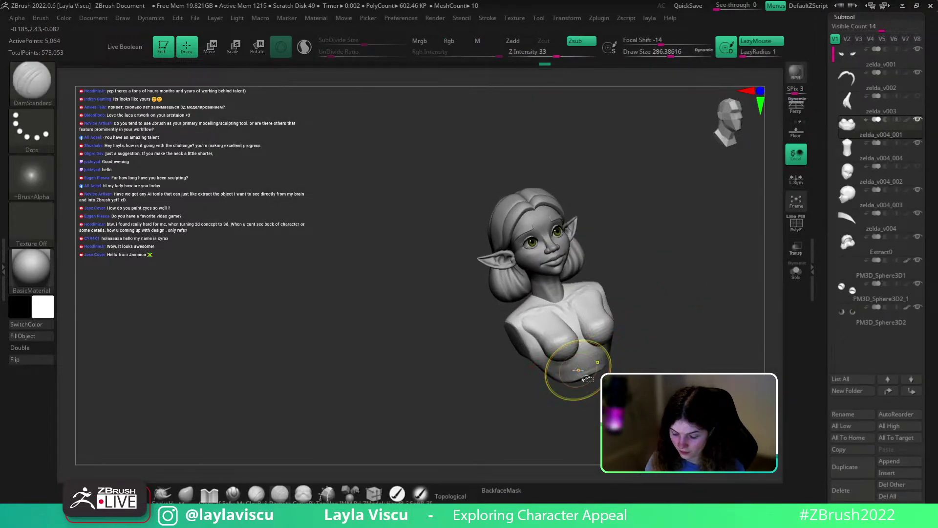
left_click(576, 375, "ctrl+shift")
left_click_drag(660, 342, 603, 318)
key("b")
key("c")
key("b")
key("bracketleft")
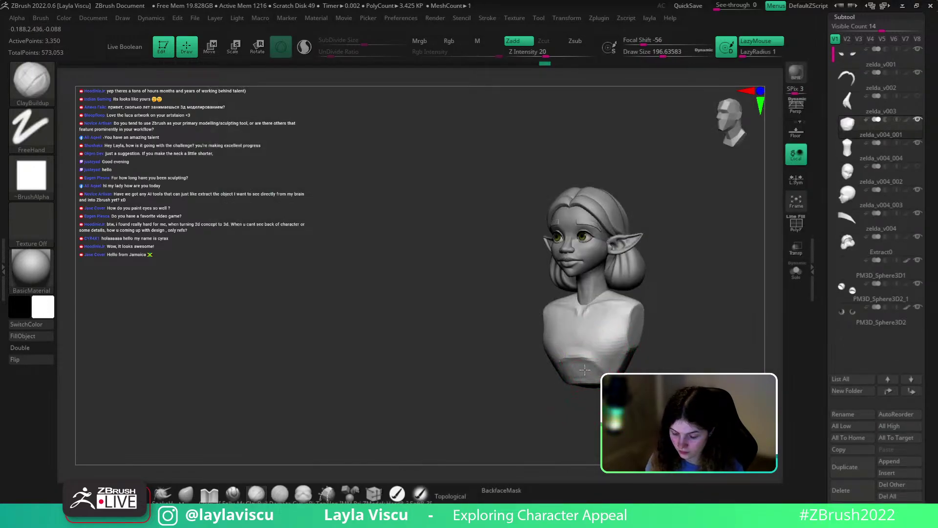
key("ctrl+shift+z")
Mask the torso and breast forms so that only the cut arm sides stay unmasked, and soften the mask
mouse_move(687, 358)
left_mouse_down()
mouse_move(611, 364)
mouse_move(711, 366)
mouse_move(706, 353)
mouse_move(656, 335)
left_mouse_up()
right_click_drag(587, 333, 615, 342, "ctrl")
mouse_move(645, 331)
left_mouse_down()
mouse_move(649, 342)
mouse_move(685, 320)
mouse_move(658, 306)
left_mouse_up()
left_click_drag(603, 364, 601, 362, "ctrl")
left_click(611, 337, "ctrl")
left_click(601, 334, "ctrl")
left_click(601, 334, "ctrl")
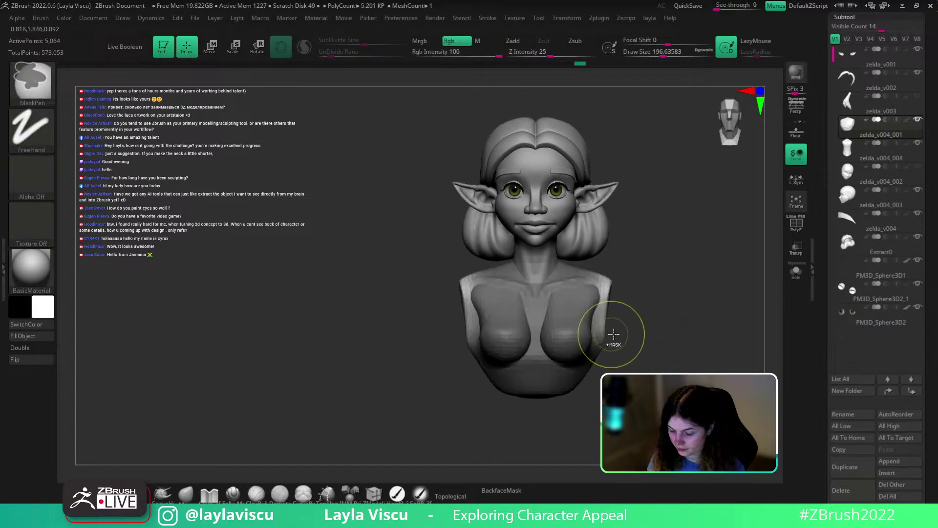
Scale and reposition the unmasked arm cuts vertically with the Move gizmo and return to sculpting
key("w")
left_click(595, 238)
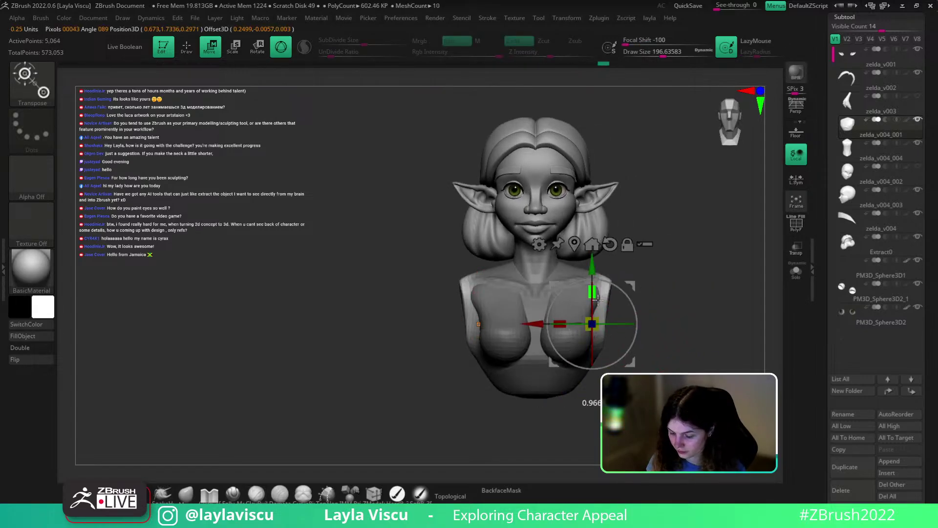
left_click_drag(594, 267, 594, 261)
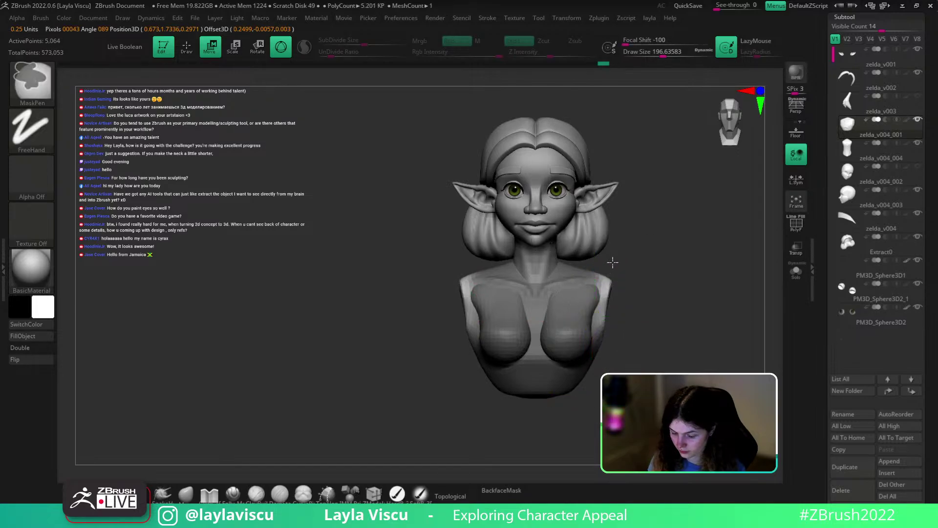
right_click_drag(610, 260, 629, 299, "ctrl")
left_click_drag(596, 285, 597, 287)
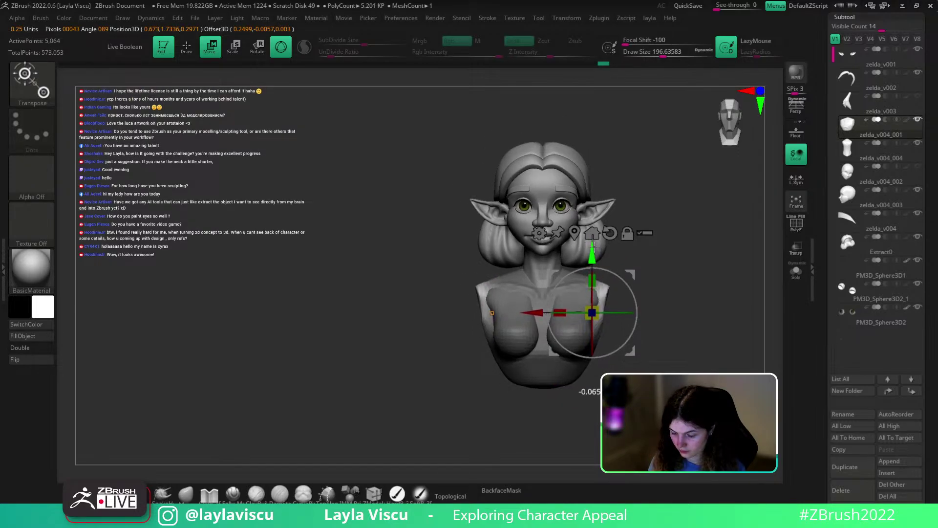
key("q")
Adjust the side and back of the torso around the arm cuts with the Move brush at a draw size of about 268
right_click_drag(498, 316, 632, 311)
right_click_drag(715, 309, 624, 324)
key("s")
left_click_drag(624, 324, 612, 323)
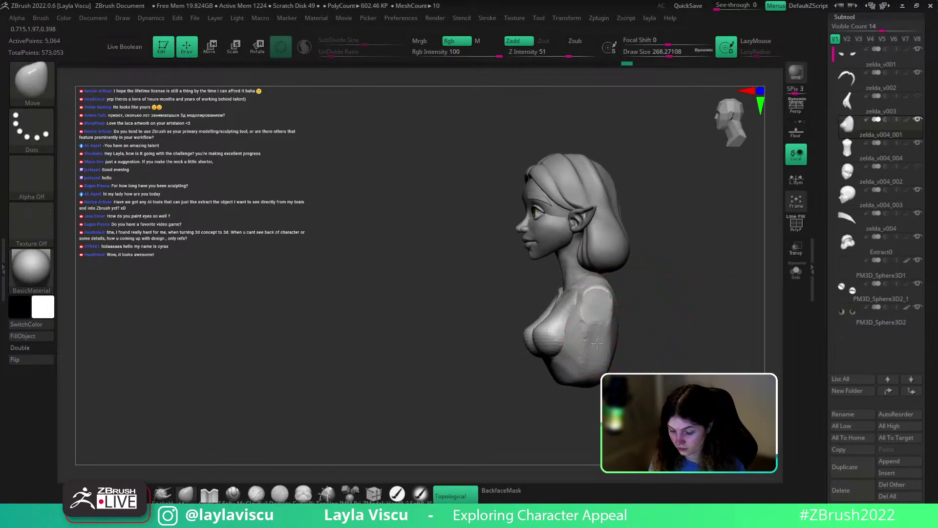
mouse_move(604, 327)
right_mouse_down()
mouse_move(648, 328)
mouse_move(631, 326)
mouse_move(656, 342)
mouse_move(650, 353)
mouse_move(662, 320)
mouse_move(684, 308)
mouse_move(662, 304)
mouse_move(698, 333)
right_mouse_up()
Check the polygroups, flatten the torso's side around the arm cut with TrimDynamic, and switch back to the Move brush
key("shift+f")
key("shift+f")
key("b")
key("t")
key("d")
mouse_move(590, 290)
left_mouse_down()
mouse_move(598, 296)
mouse_move(599, 287)
mouse_move(603, 323)
left_mouse_up()
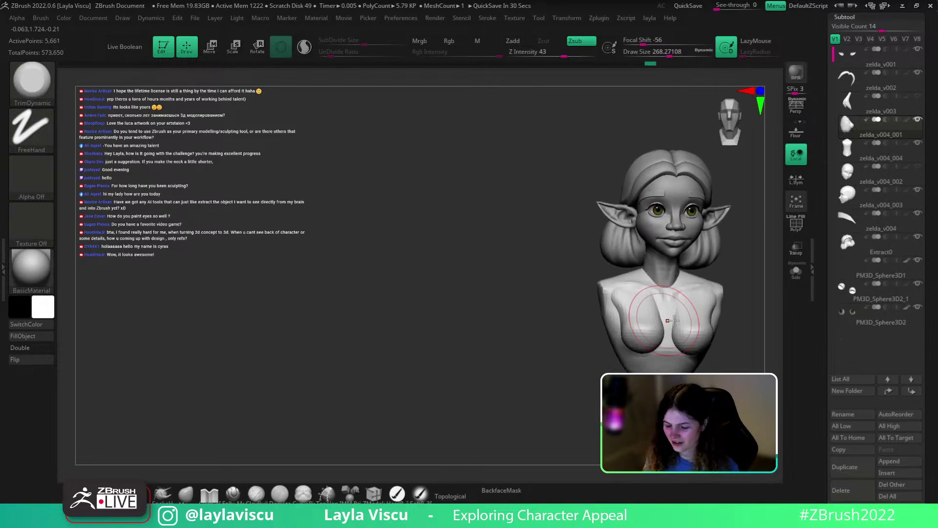
left_click(188, 494)
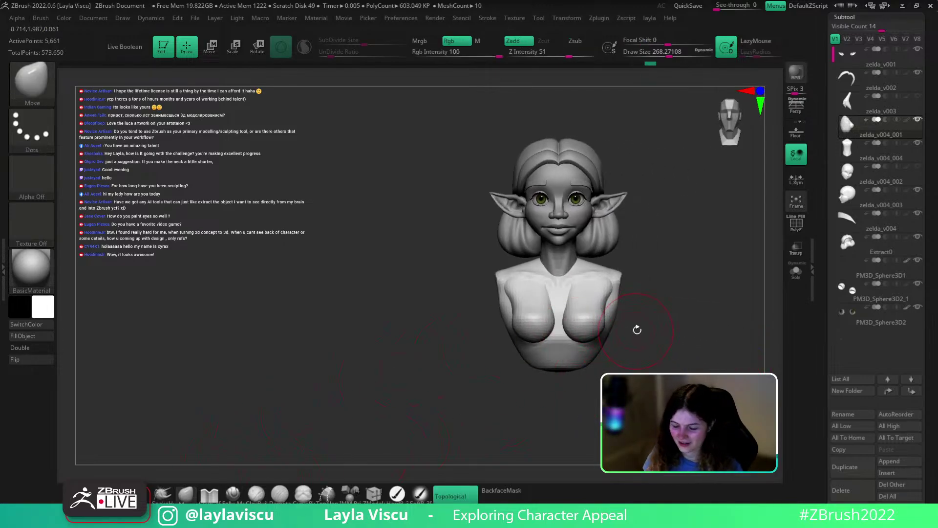
Adjust the front outline of the torso and breast forms with the Move brush at draw sizes of about 331 and 212
mouse_move(649, 320)
left_mouse_down()
mouse_move(630, 300)
mouse_move(645, 274)
mouse_move(652, 350)
mouse_move(644, 345)
left_mouse_up()
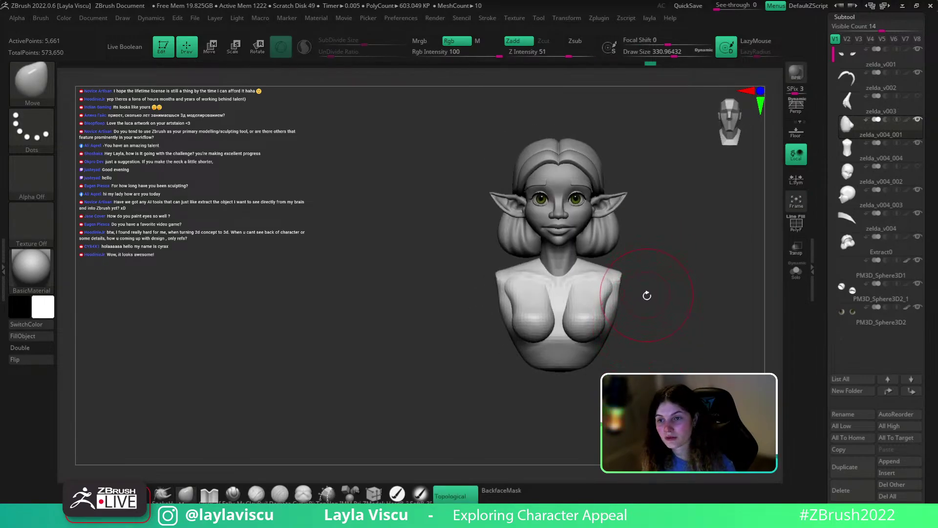
right_click_drag(610, 314, 660, 295, "ctrl")
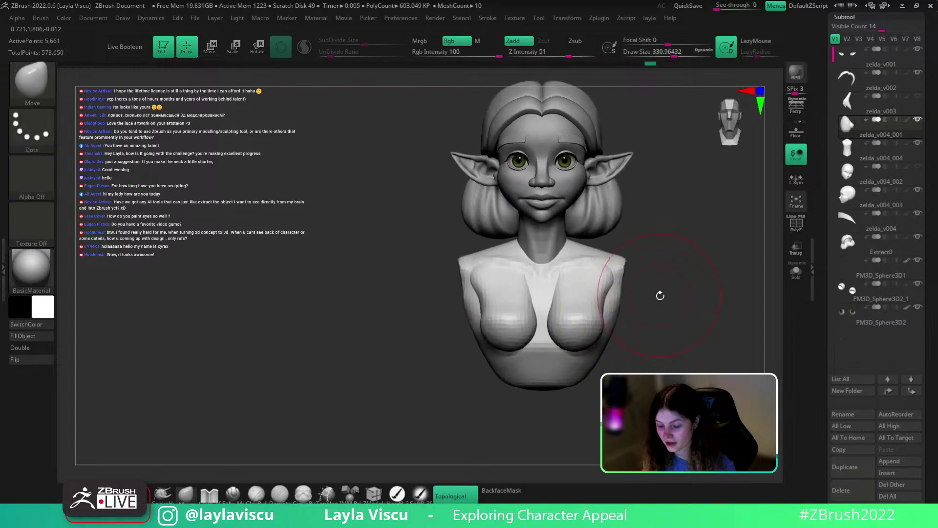
left_click_drag(660, 295, 653, 304)
key("s")
left_click_drag(620, 336, 608, 335)
right_click_drag(611, 335, 608, 352)
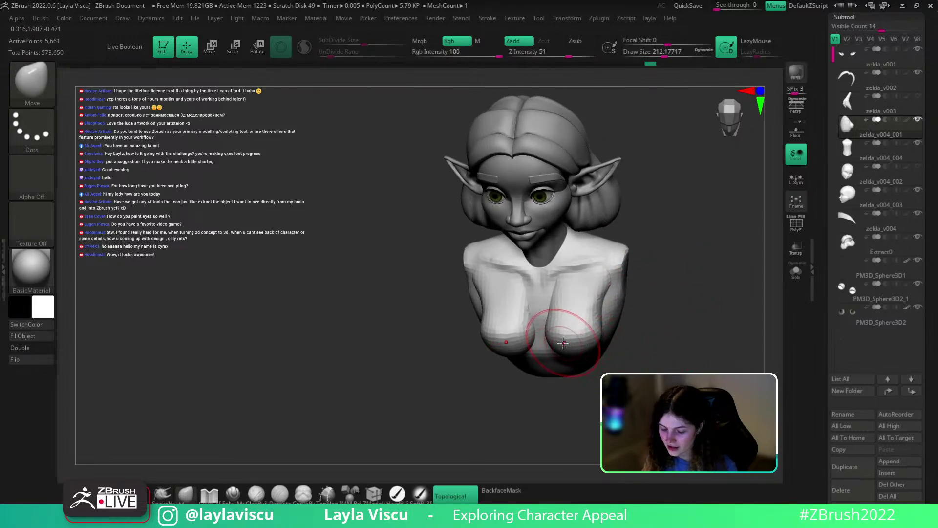
Refine the side profile of the chest and arm cut with the Move brush, smoothing the torso's side
mouse_move(635, 350)
left_mouse_down("shift")
mouse_move(655, 350)
mouse_move(617, 335)
mouse_move(606, 406)
left_mouse_up("shift")
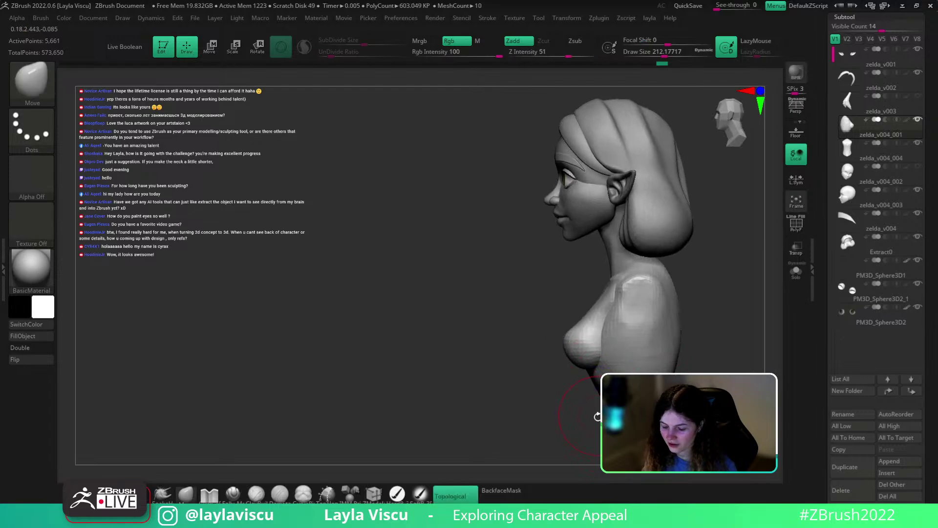
mouse_move(609, 322)
left_mouse_down()
mouse_move(618, 327)
mouse_move(603, 350)
mouse_move(616, 337)
left_mouse_up()
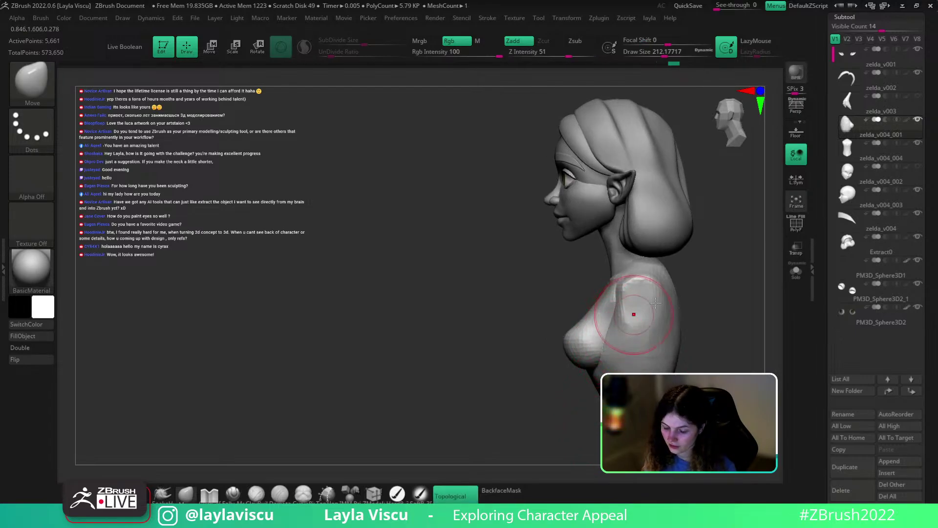
mouse_move(632, 314)
right_mouse_down()
mouse_move(691, 295)
mouse_move(655, 267)
right_mouse_up()
mouse_move(633, 323)
left_mouse_down("shift")
mouse_move(696, 377)
mouse_move(677, 350)
left_mouse_up("shift")
key("]")
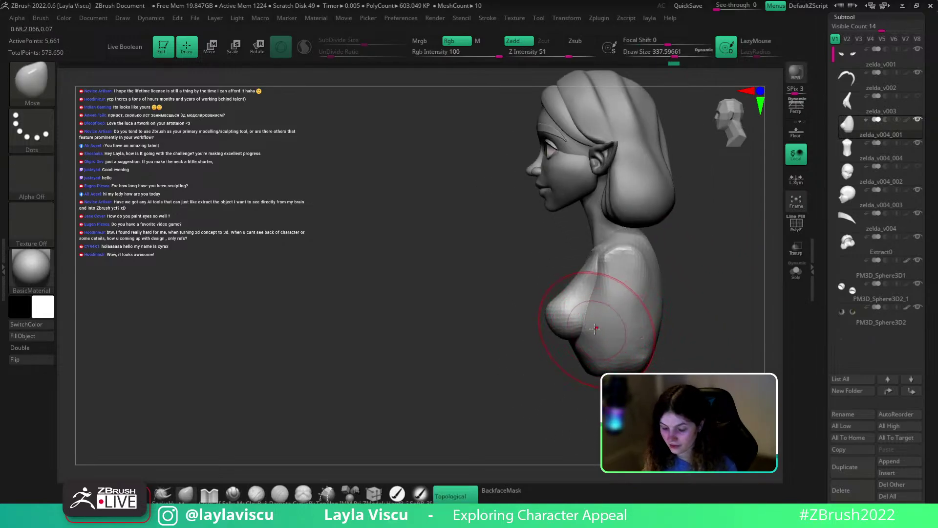
Isolate the torso from the breast forms, smooth its front surface, and show the breast forms again
left_click(597, 327, "ctrl+shift")
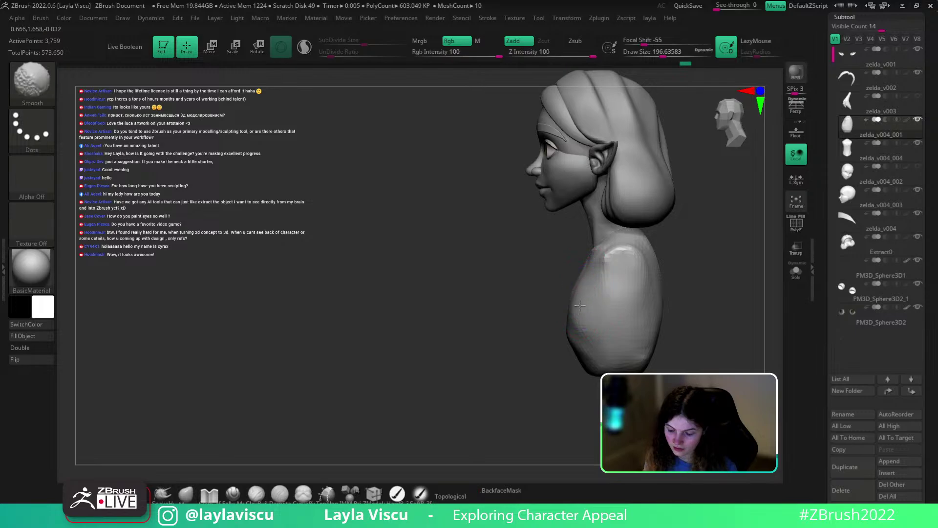
left_click_drag(674, 266, 687, 285, "ctrl")
right_click_drag(687, 285, 665, 264, "ctrl")
mouse_move(664, 264)
right_mouse_down()
mouse_move(719, 287)
mouse_move(632, 345)
right_mouse_up()
left_click_drag(684, 345, 623, 393)
right_click_drag(623, 394, 673, 339, "ctrl")
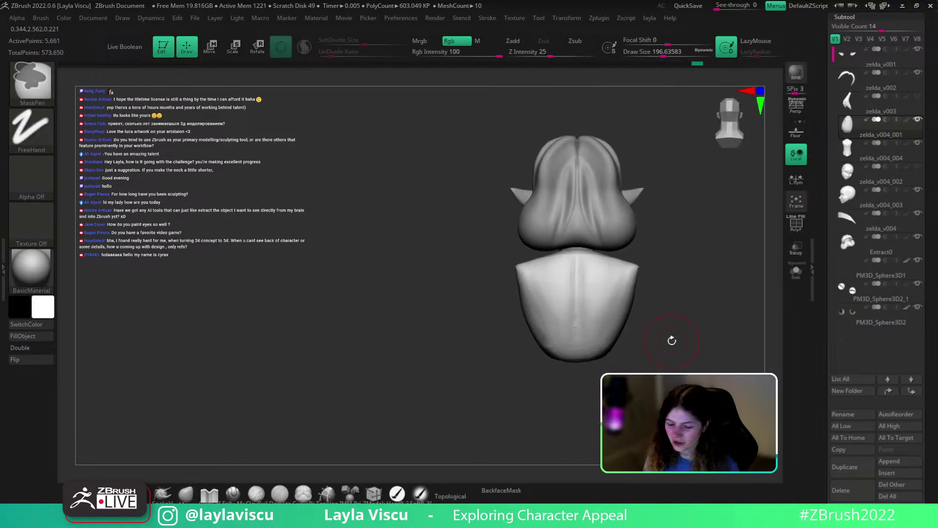
Carve symmetrical diagonal lines from the shoulders toward the spine with DamStandard at a draw size of about 197, and soften them
key("b")
key("d")
key("s")
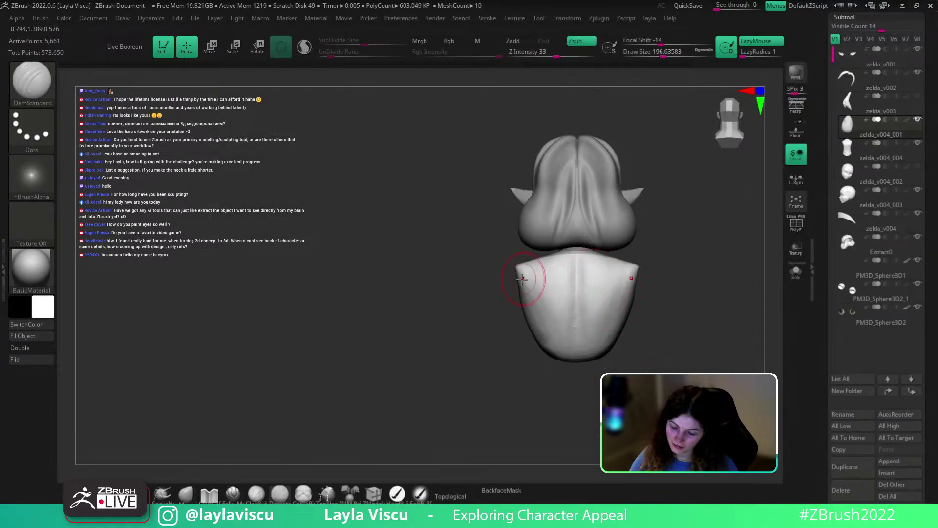
left_click_drag(526, 283, 586, 379)
key("ctrl+z")
left_click_drag(529, 288, 580, 374)
mouse_move(577, 278)
left_mouse_down("shift")
mouse_move(562, 328)
mouse_move(542, 257)
left_mouse_up("shift")
left_click_drag(677, 312, 647, 313)
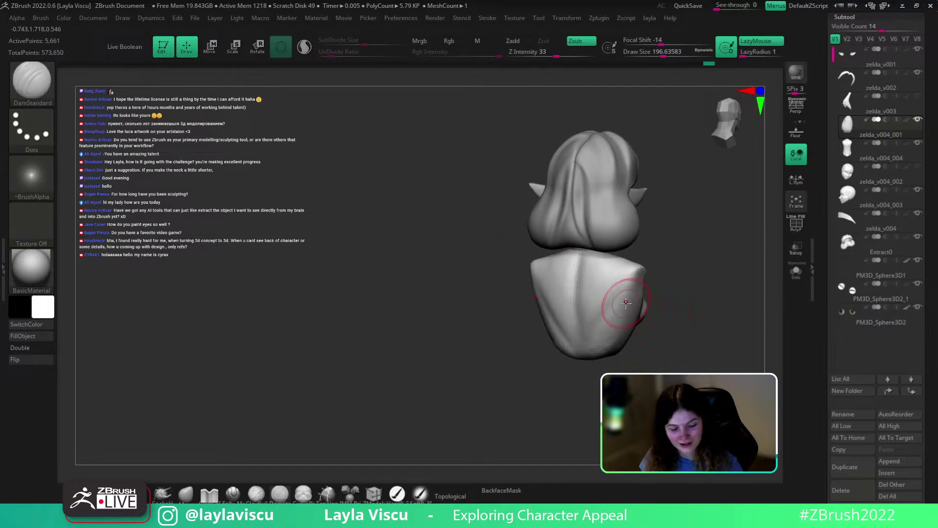
Build up the shoulder blade area of the back with ClayBuildup and smooth the strokes
key("b")
key("c")
key("b")
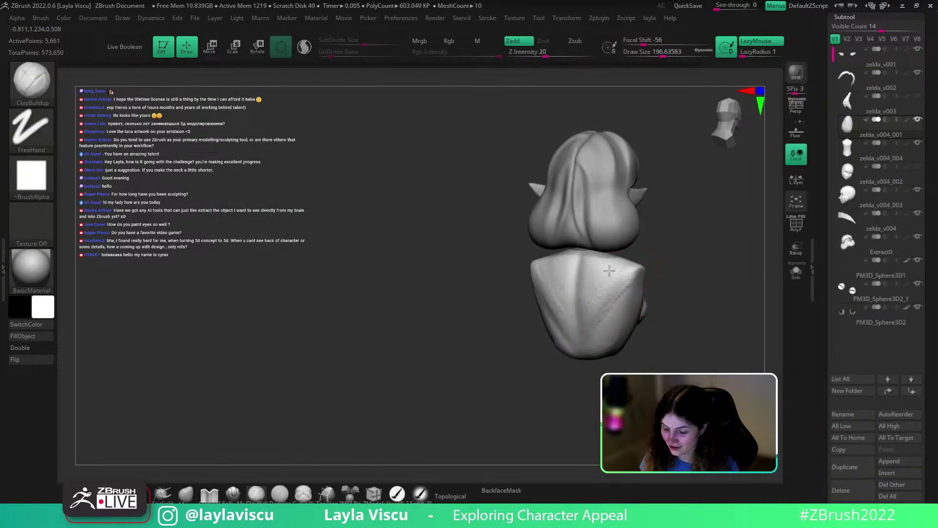
mouse_move(610, 270)
left_mouse_down()
mouse_move(595, 303)
mouse_move(609, 297)
left_mouse_up()
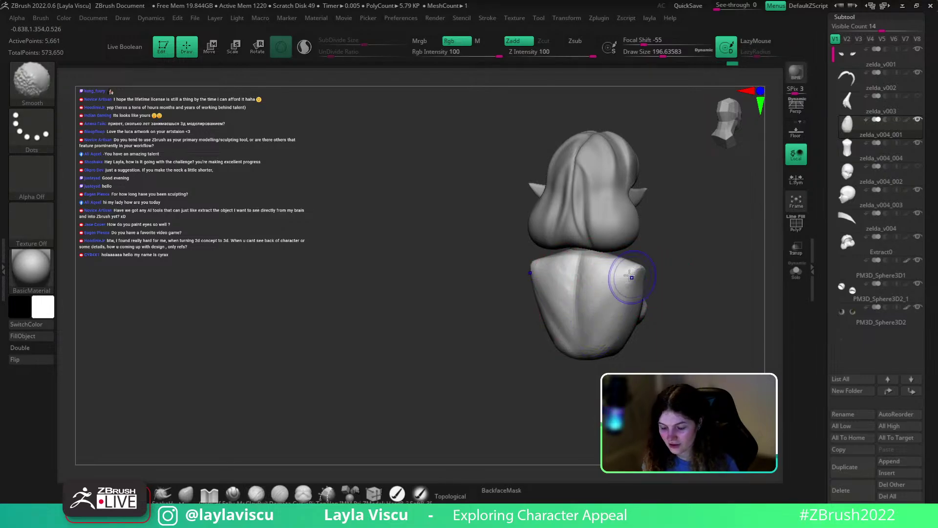
left_click_drag(687, 342, 705, 366, "shift")
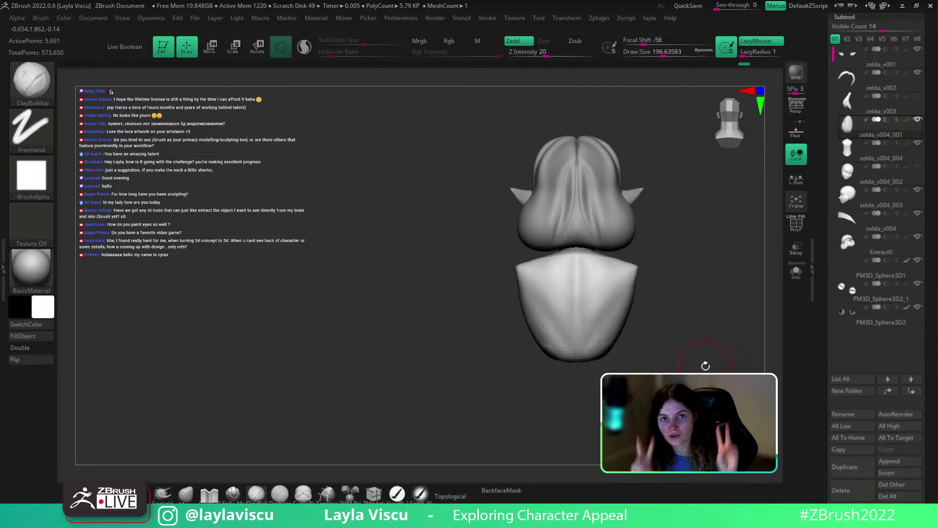
left_click_drag(704, 365, 596, 368)
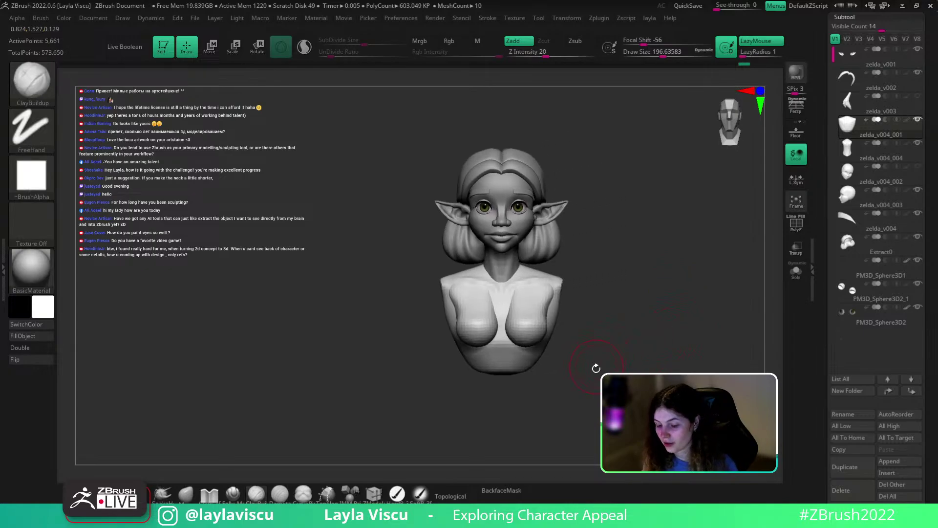
Mask the torso except its lower end, extend that end downward with the Move gizmo, and return to the Move brush
right_click_drag(622, 362, 633, 325, "alt")
right_click_drag(583, 307, 578, 325, "ctrl")
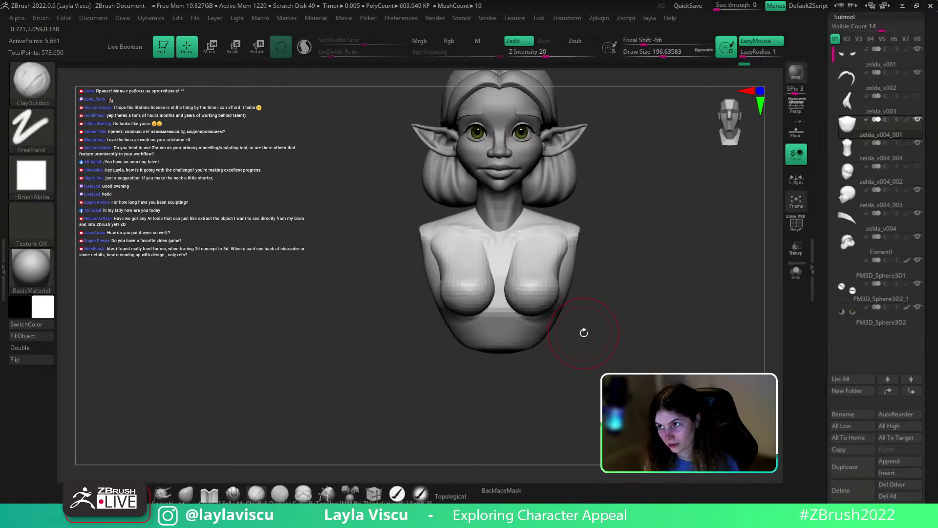
key("s")
left_click_drag(584, 330, 562, 331)
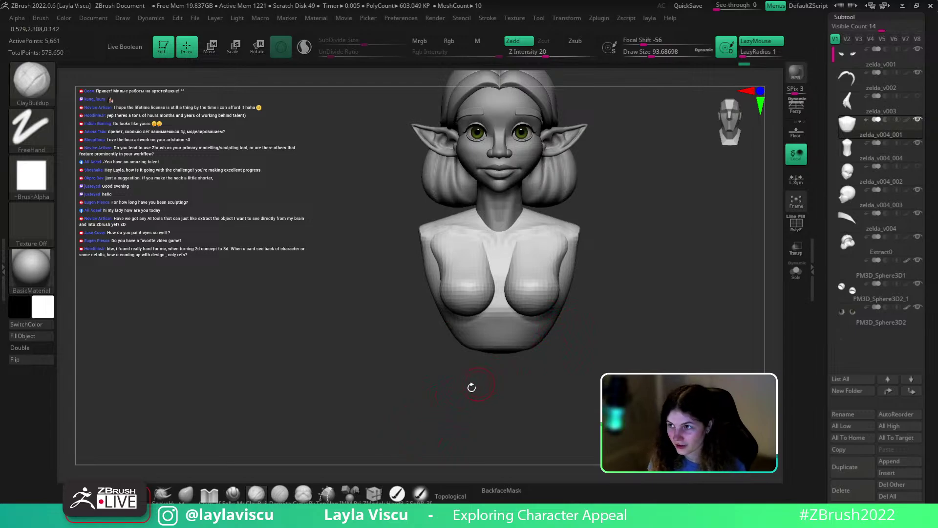
left_click_drag(435, 385, 560, 337, "ctrl")
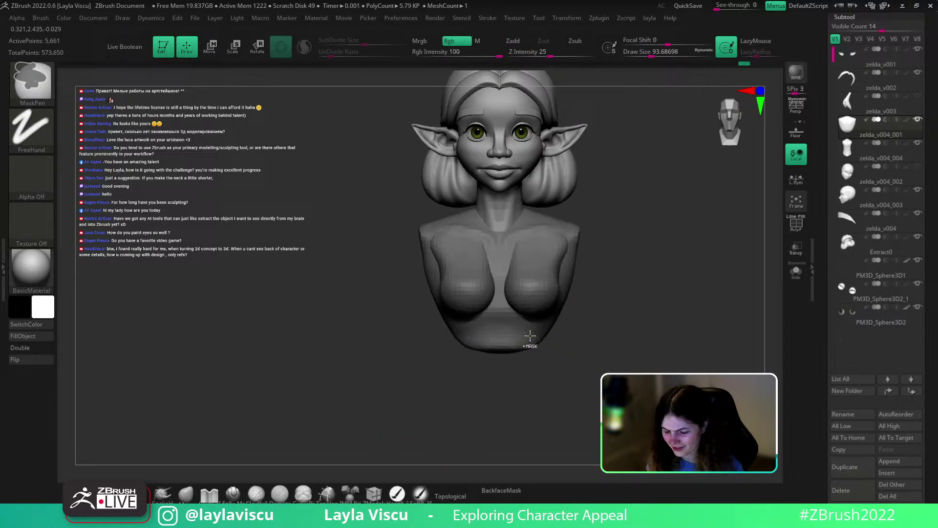
key("w")
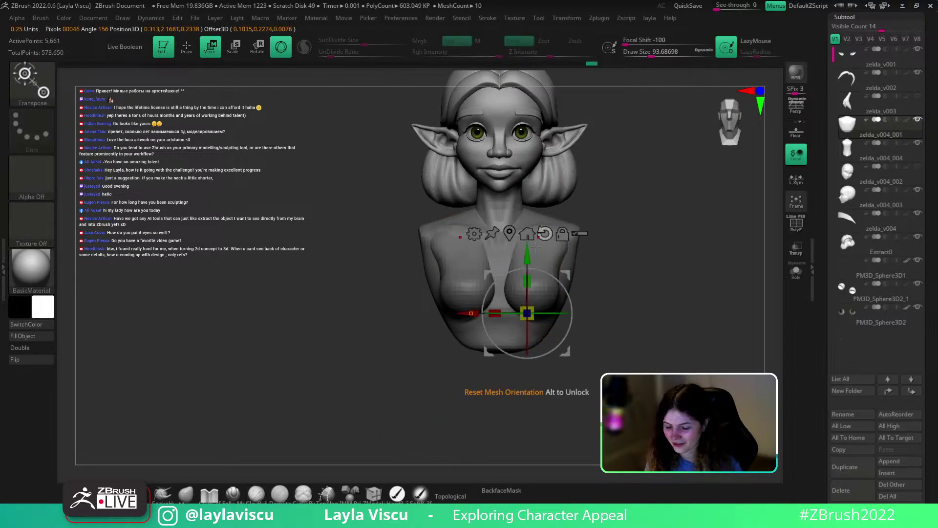
left_click_drag(527, 255, 501, 304)
left_click(509, 243)
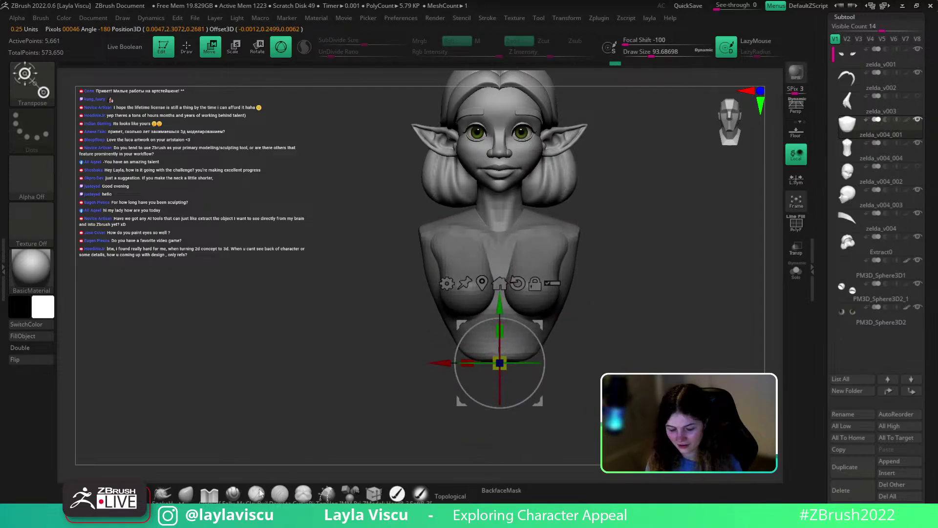
left_click(256, 493)
Clear the mask and refine the torso's side profile with the Move brush at a draw size of about 257
left_click_drag(639, 325, 594, 332)
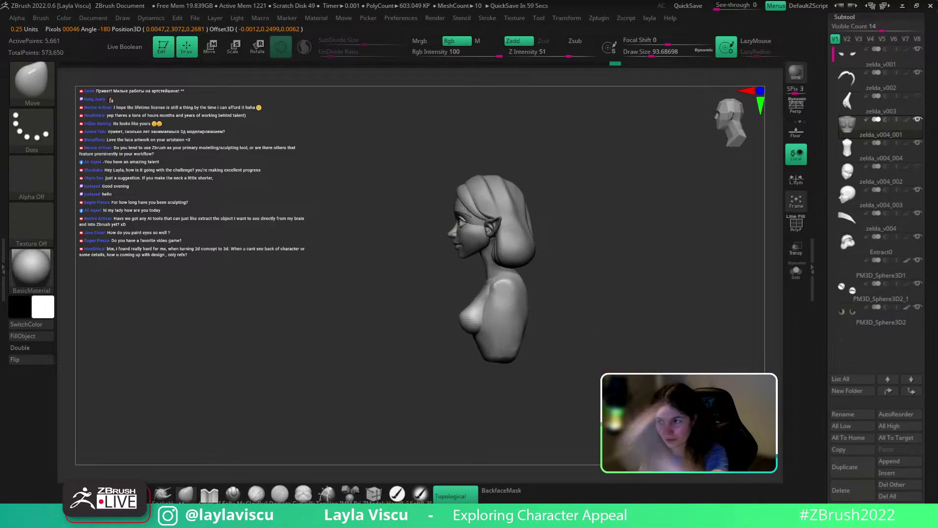
left_click_drag(686, 297, 660, 336)
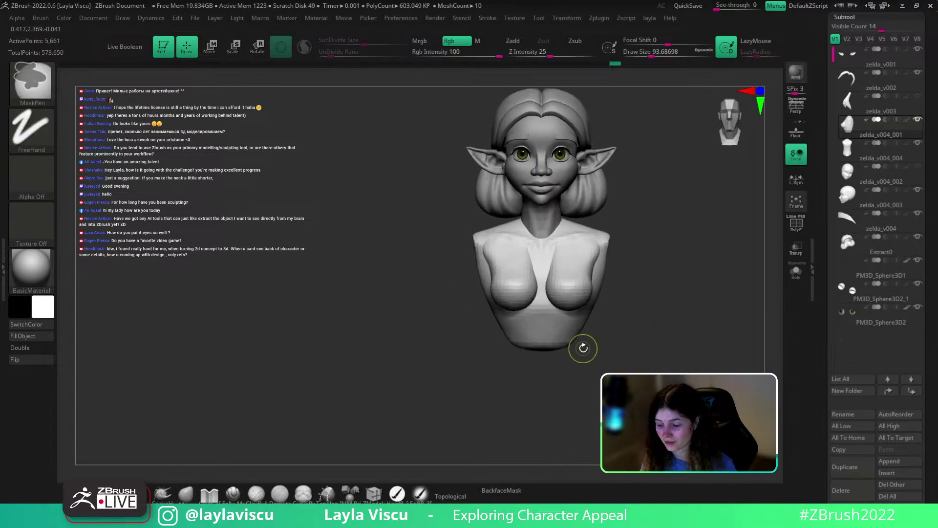
mouse_move(637, 305)
left_mouse_down("shift")
mouse_move(644, 299)
mouse_move(641, 348)
mouse_move(592, 402)
left_mouse_up("shift")
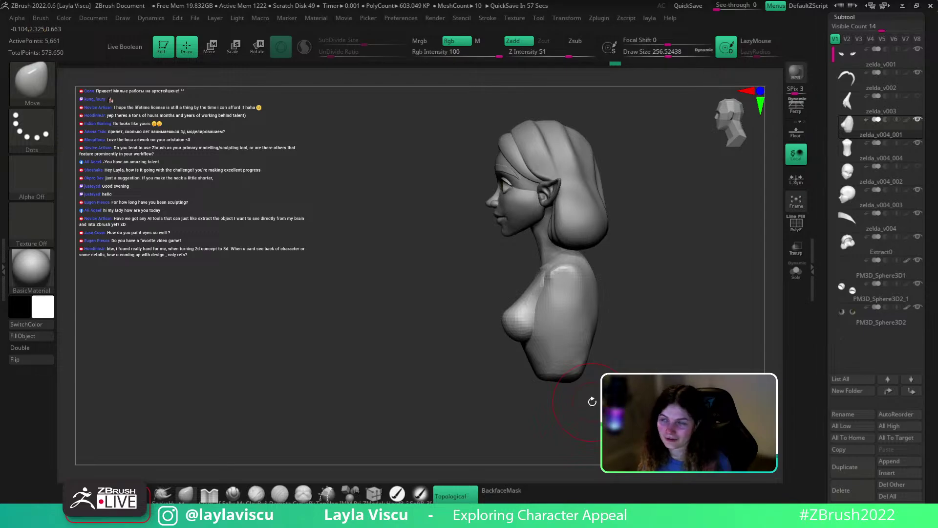
mouse_move(708, 287)
left_mouse_down()
mouse_move(681, 287)
mouse_move(706, 269)
left_mouse_up()
Reshape the upper back and the base of the neck with the Move brush at draw sizes of about 358 and 280
key("s")
left_click_drag(567, 270, 575, 270)
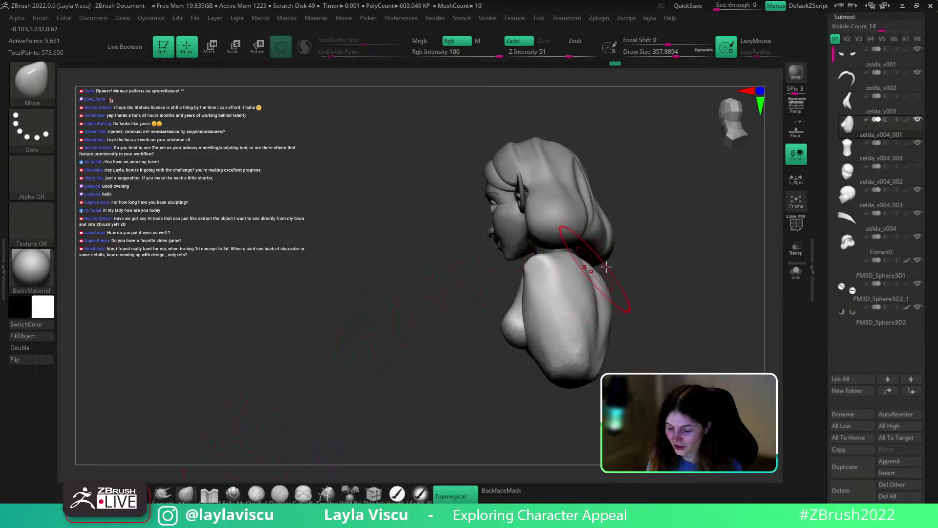
mouse_move(685, 289)
left_mouse_down()
mouse_move(658, 264)
mouse_move(693, 279)
left_mouse_up()
key("s")
mouse_move(652, 312)
left_mouse_down()
mouse_move(643, 312)
mouse_move(670, 309)
mouse_move(716, 334)
mouse_move(618, 294)
left_mouse_up()
key("s")
left_click_drag(569, 268, 578, 269)
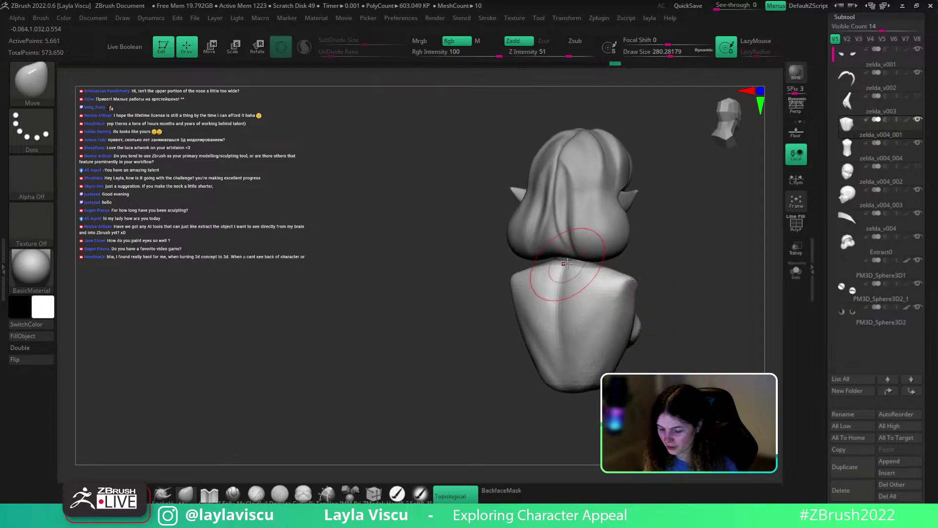
Carve the ribcage edge below the breasts with DamStandard at a draw size of about 158, and smooth the lines
right_click_drag(615, 257, 672, 266, "ctrl")
mouse_move(672, 266)
left_mouse_down()
mouse_move(611, 271)
mouse_move(658, 280)
mouse_move(634, 295)
mouse_move(648, 297)
mouse_move(617, 307)
left_mouse_up()
key("s")
key("b")
key("d")
key("s")
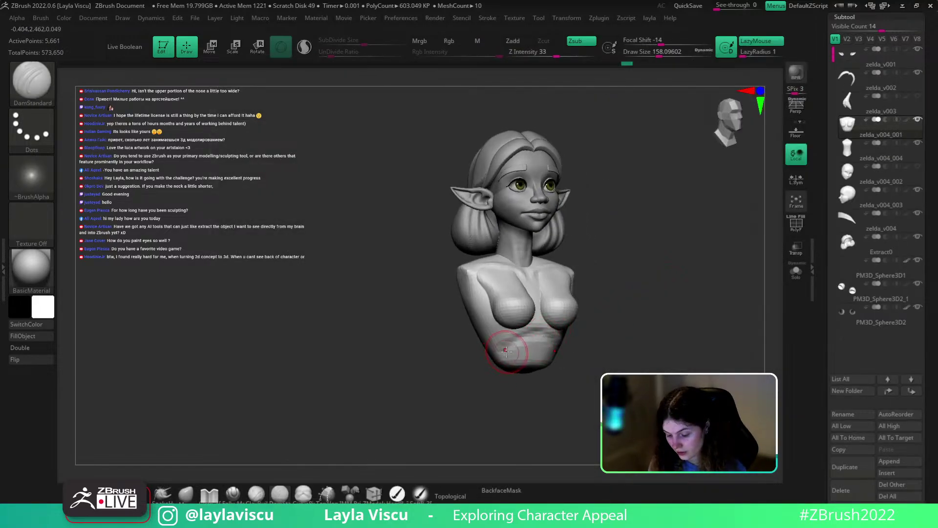
left_click_drag(577, 342, 611, 359, "shift")
Adjust the ribcage and waist outline with the Move brush at a draw size of about 305, and smooth the abdomen
left_click(195, 500)
key("s")
left_click_drag(614, 323, 570, 336)
key("s")
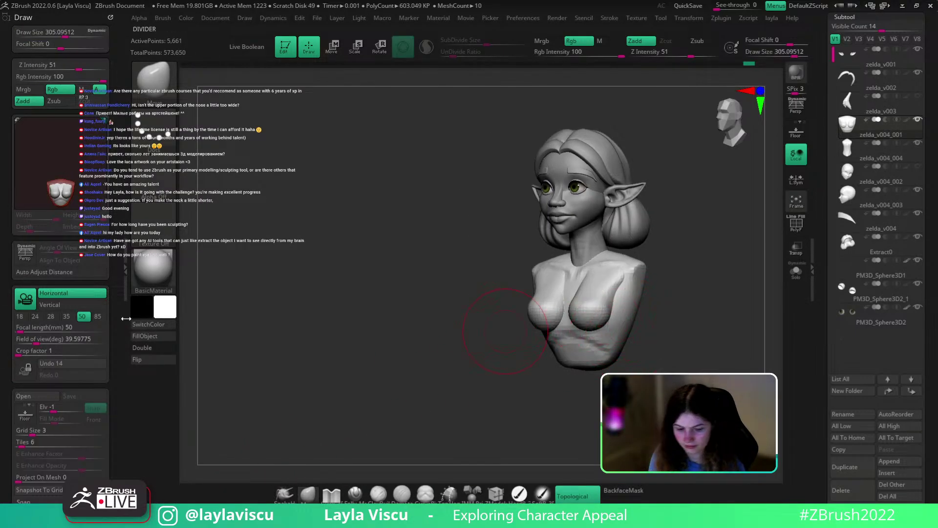
left_click(126, 318)
left_click_drag(572, 338, 593, 335, "shift")
right_click_drag(593, 336, 599, 331, "ctrl")
mouse_move(599, 331)
left_mouse_down("alt")
mouse_move(593, 301)
mouse_move(598, 316)
left_mouse_up("alt")
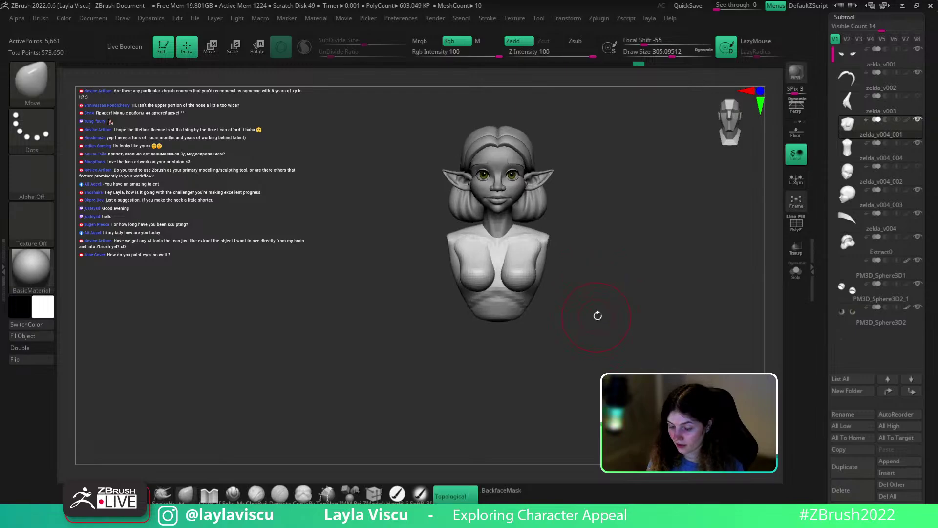
Try to scale down and raise the whole torso with the Move gizmo, and undo both changes
key("w")
left_click(480, 240)
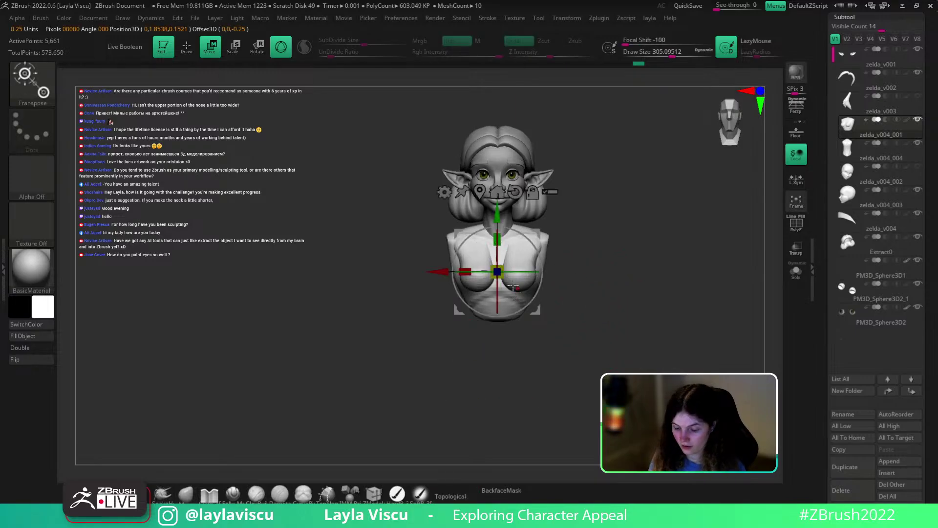
left_click_drag(498, 272, 501, 275)
left_click_drag(498, 214, 498, 210)
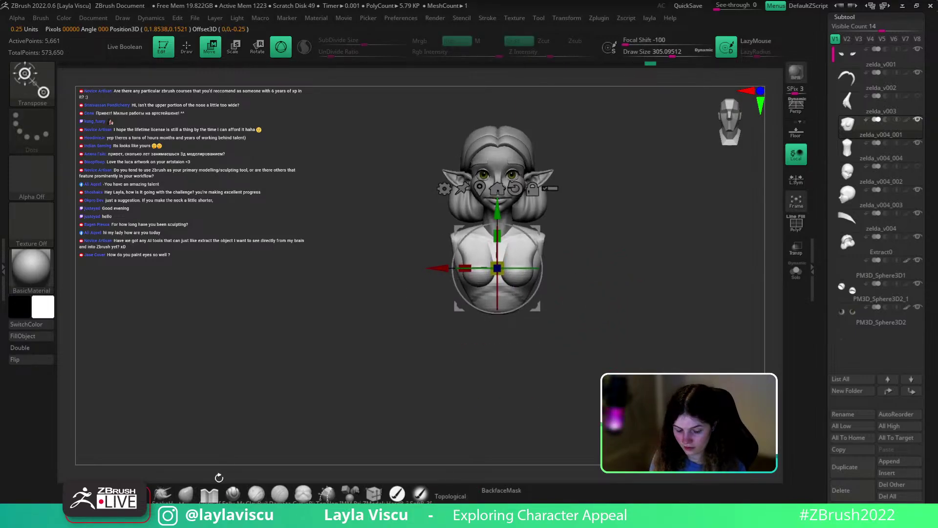
left_click(186, 494)
right_click_drag(568, 312, 603, 241, "ctrl")
key("ctrl+z")
key("ctrl+z")
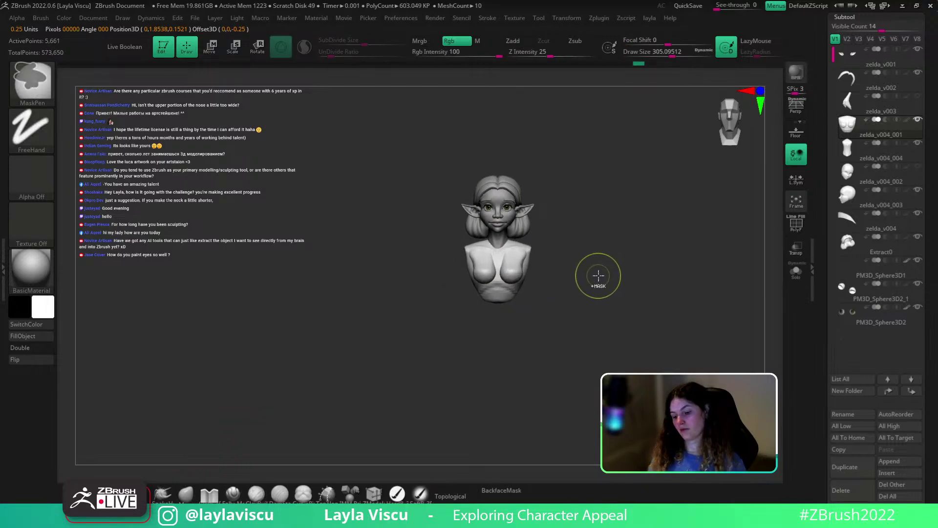
Insert a PolySphere from the IMM Primitives brush directly below the torso's lower end
mouse_move(598, 277)
right_mouse_down("ctrl")
mouse_move(544, 321)
mouse_move(623, 320)
right_mouse_up("ctrl")
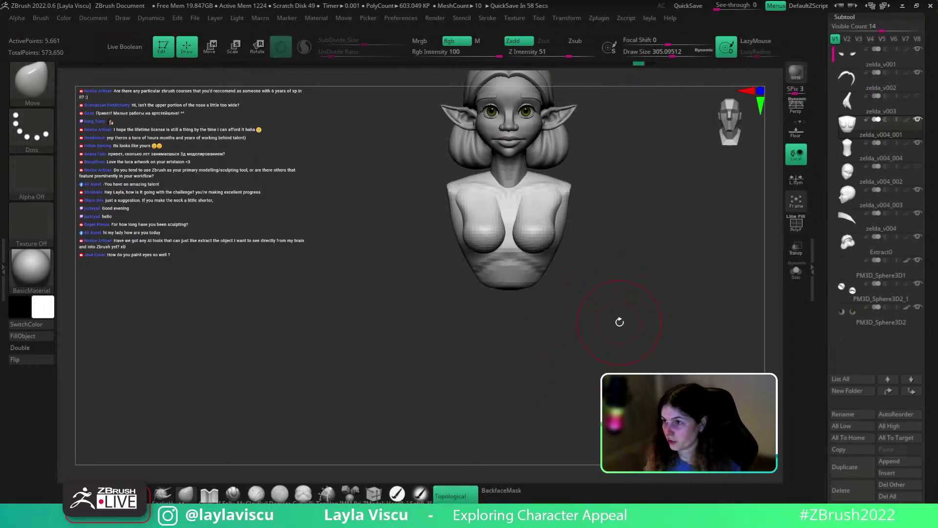
left_click(351, 494)
right_click_drag(544, 337, 542, 286)
left_click(467, 82)
left_click_drag(602, 313, 511, 313)
left_click_drag(600, 293, 608, 356)
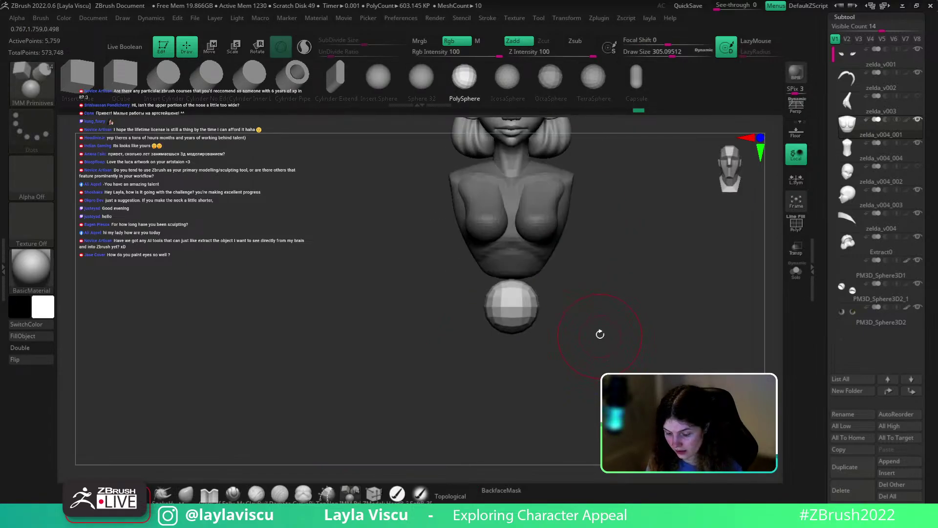
Pull the inserted sphere up against the torso's lower end with the Move brush at a draw size of about 460
left_click(186, 494)
key("s")
mouse_move(534, 285)
left_mouse_down()
mouse_move(542, 298)
mouse_move(524, 277)
mouse_move(524, 260)
left_mouse_up()
key("s")
mouse_move(625, 268)
left_mouse_down()
mouse_move(542, 269)
mouse_move(570, 261)
left_mouse_up()
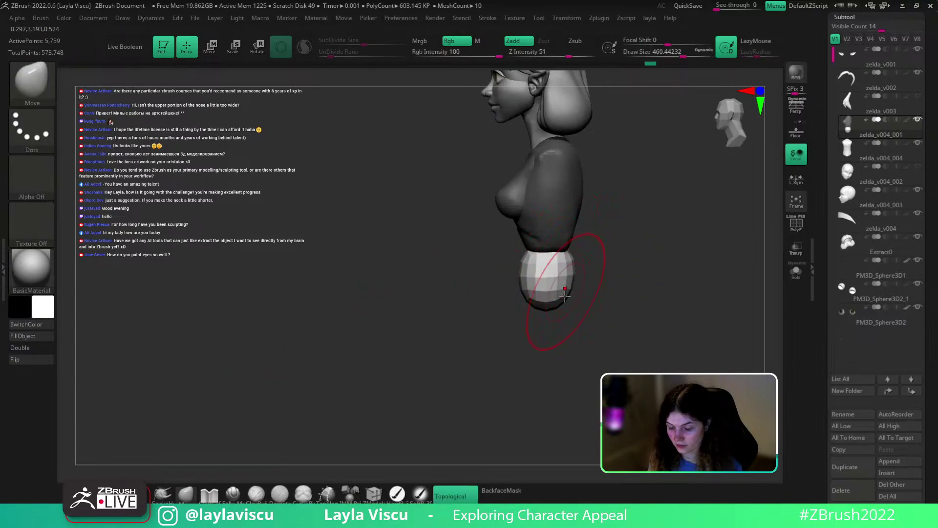
Lengthen the sphere downward and widen it into a rough hip shape from the side, front and back
left_click_drag(565, 296, 597, 313)
left_click_drag(533, 306, 519, 331)
left_click_drag(609, 289, 684, 289)
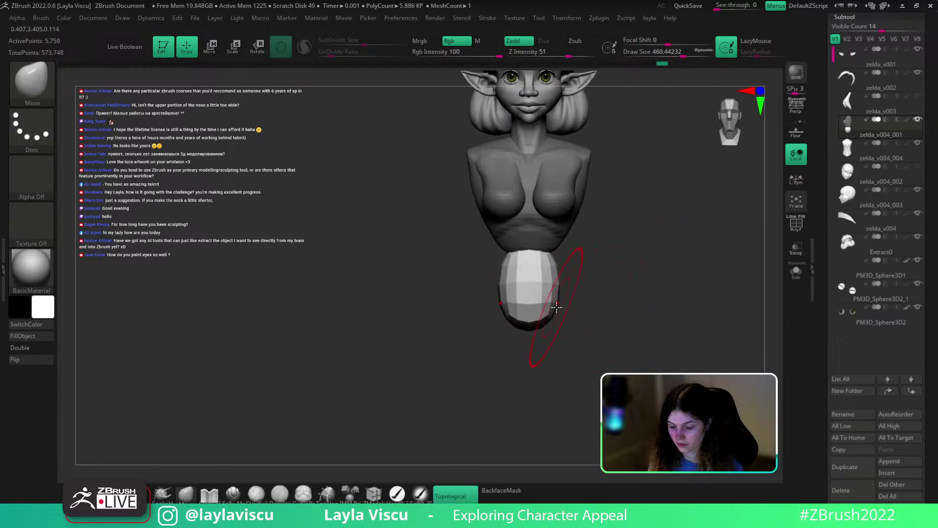
mouse_move(557, 306)
left_mouse_down()
mouse_move(620, 315)
mouse_move(612, 308)
mouse_move(646, 291)
mouse_move(612, 276)
mouse_move(633, 258)
left_mouse_up()
left_click_drag(679, 264, 606, 271)
left_click_drag(558, 294, 574, 291)
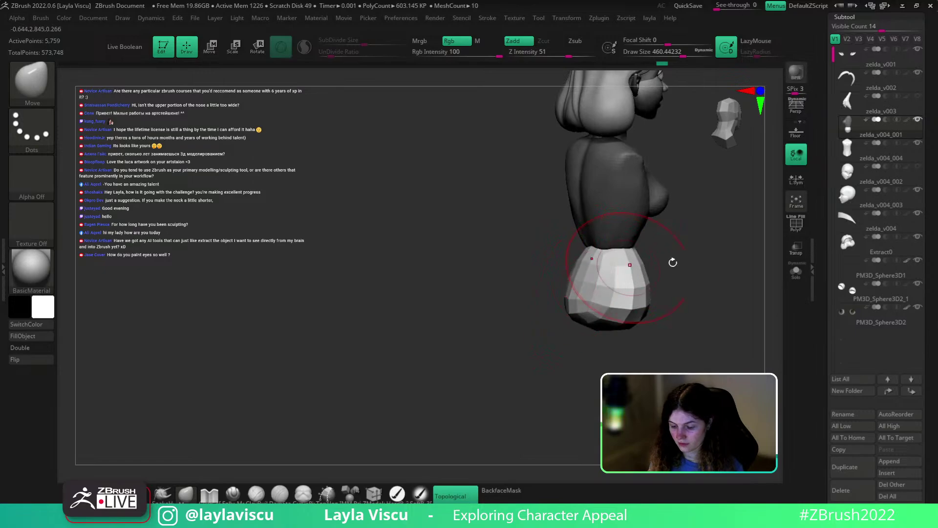
Pull the hip shape's lower end down with the Move brush at a draw size of about 430, and remesh it with the torso using DynaMesh
left_click_drag(673, 263, 697, 240)
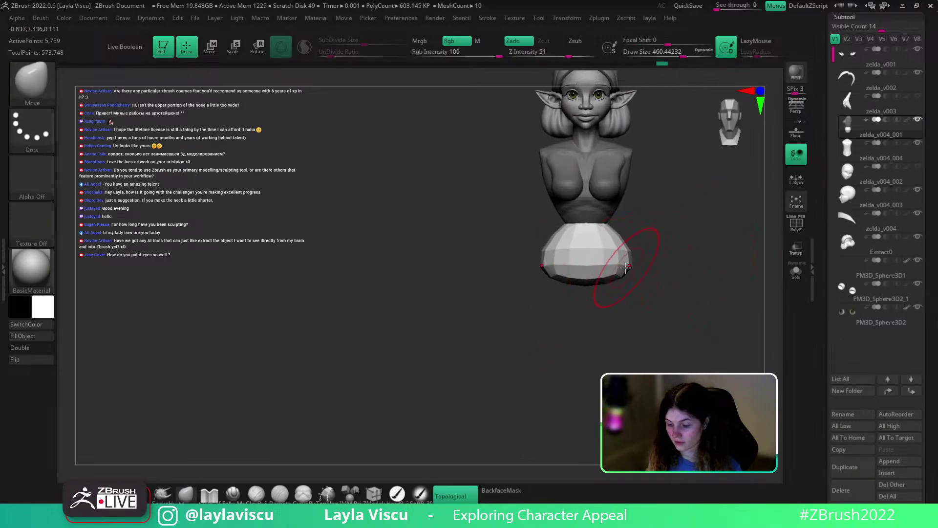
key("s")
left_click_drag(609, 284, 589, 301)
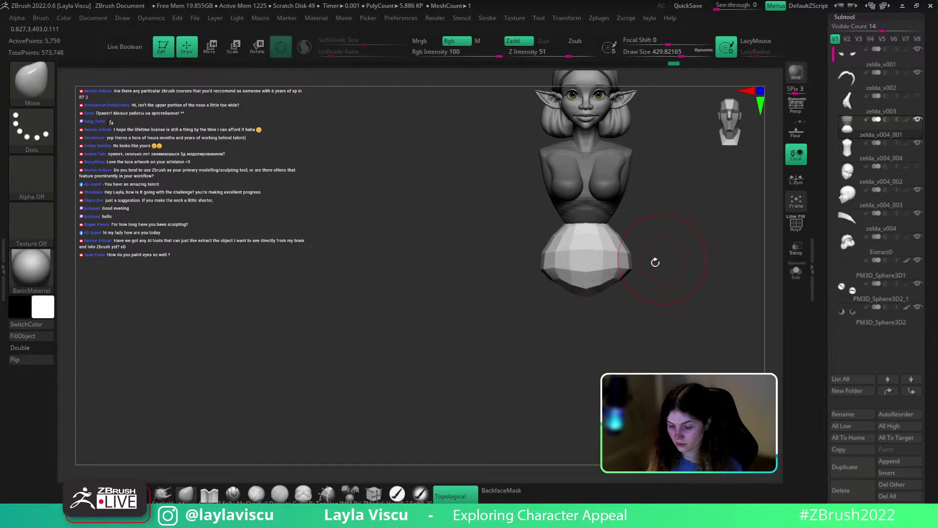
key("shift+f")
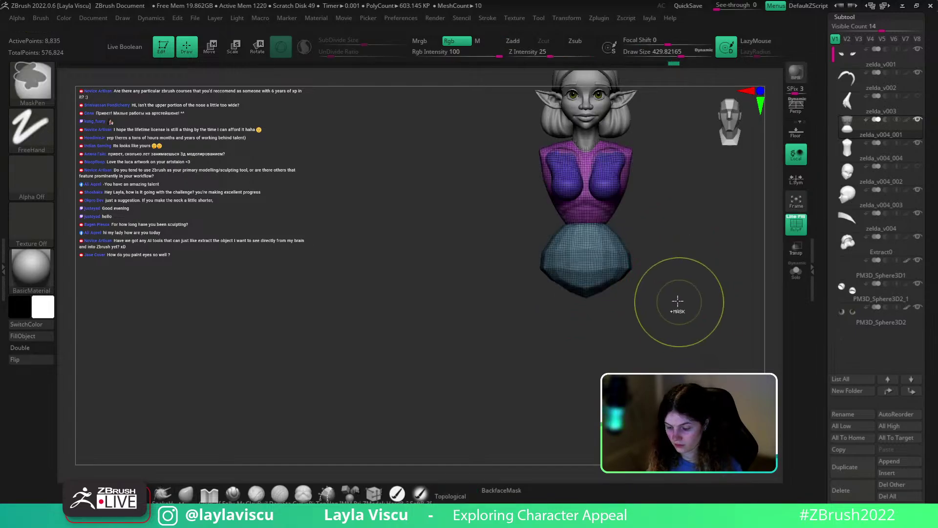
key("shift+f")
Isolate the hip polygroup, smooth out its faceted surface, and show the whole torso again
left_click(619, 266, "ctrl+shift")
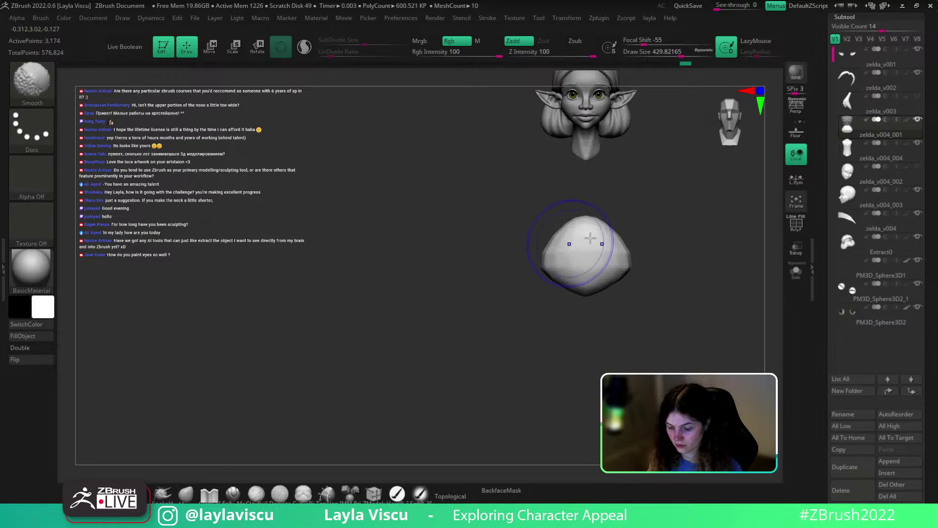
right_click_drag(591, 238, 650, 244, "shift")
left_click_drag(660, 262, 696, 262, "shift")
left_click(705, 300, "ctrl+shift")
Examine the torso and hip polygroups in polyframe from the back and side, and open the DynaMesh settings to check the Groups option
mouse_move(709, 300)
right_mouse_down()
mouse_move(774, 299)
mouse_move(683, 279)
mouse_move(614, 320)
mouse_move(676, 309)
mouse_move(662, 320)
right_mouse_up()
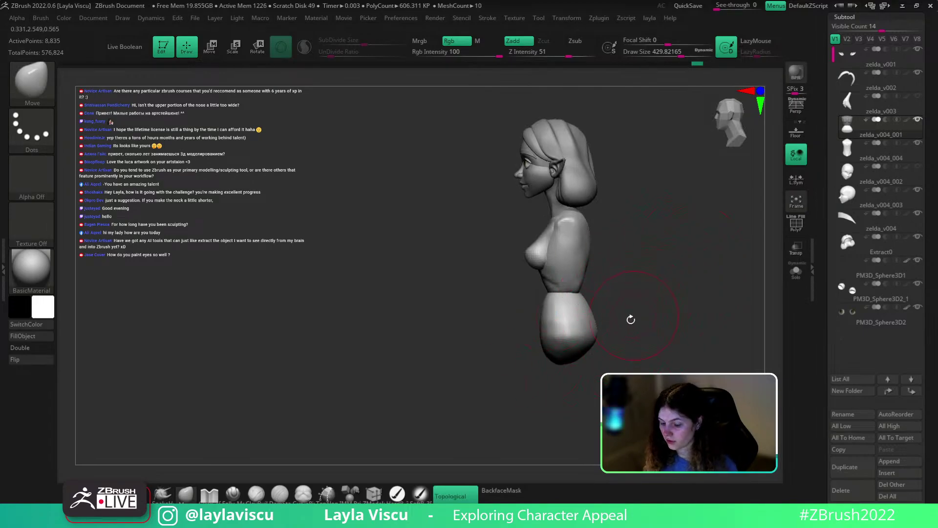
right_click_drag(608, 307, 643, 307)
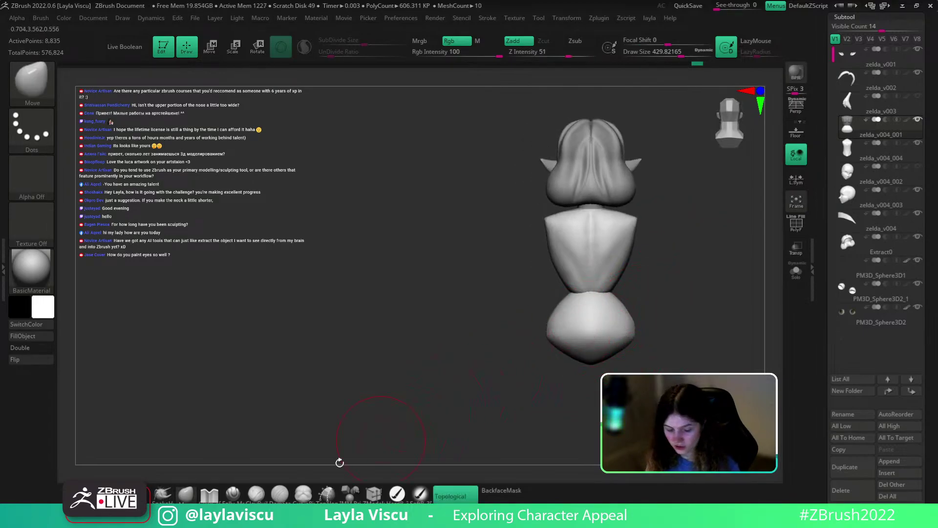
key("shift+f")
key("ctrl")
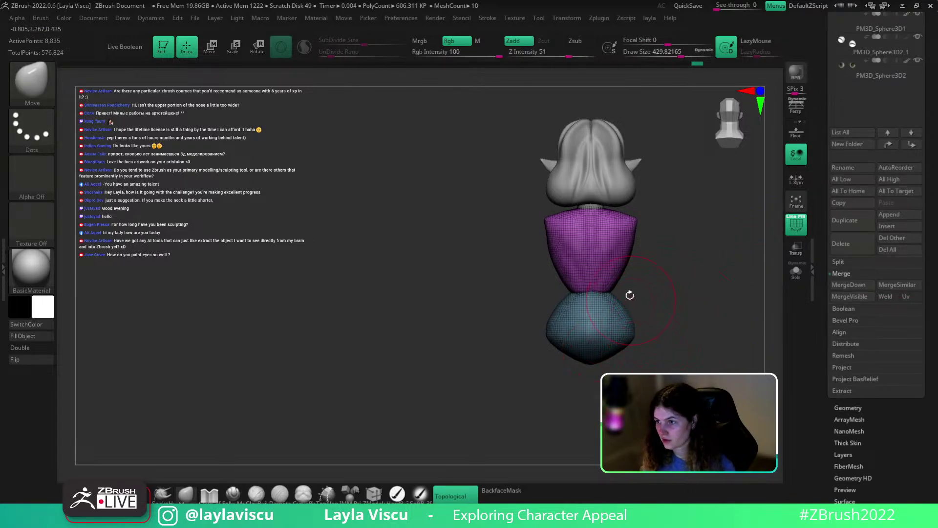
right_click_drag(619, 318, 723, 337)
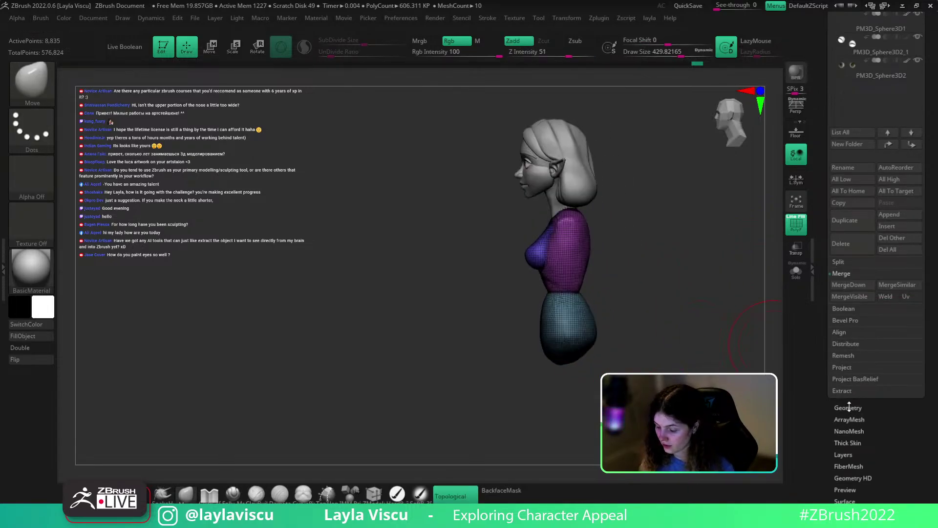
left_click(848, 408)
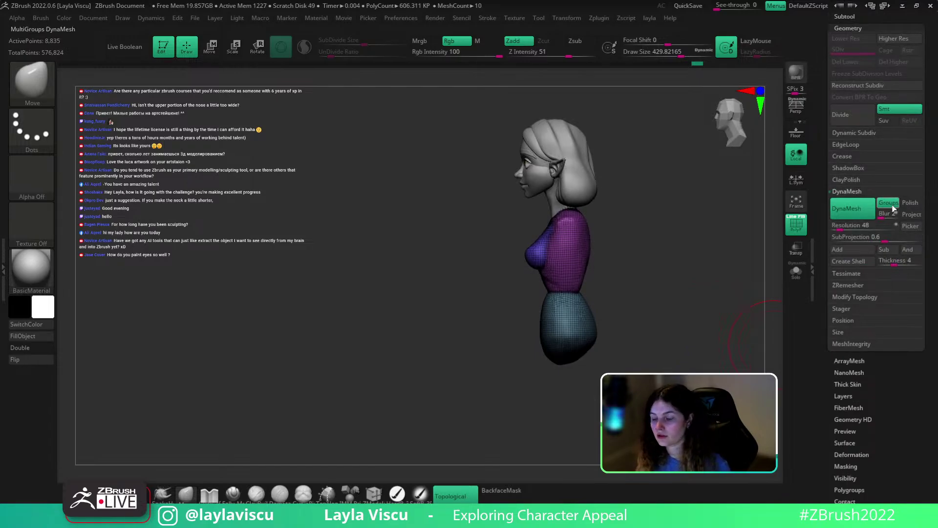
Isolate the breast polygroup to inspect its mesh, restore the full torso, and turn off the polyframe
right_click_drag(677, 317, 622, 306)
left_click(585, 149, "ctrl+shift")
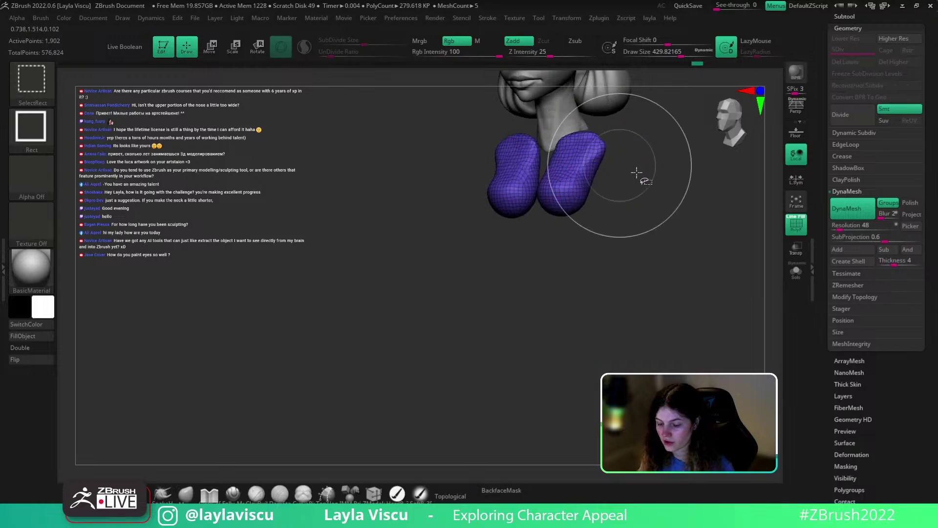
left_click(666, 189, "ctrl+shift")
right_click_drag(683, 215, 718, 315)
right_click_drag(755, 200, 606, 342, "alt")
right_click_drag(605, 342, 621, 322, "shift")
key("shift+f")
Carve symmetrical diagonal creases converging down the back of the hips with DamStandard at a draw size of about 177
mouse_move(612, 355)
right_mouse_down("alt")
mouse_move(641, 299)
mouse_move(632, 308)
mouse_move(622, 294)
mouse_move(591, 299)
right_mouse_up("alt")
key("b")
key("d")
key("s")
left_click_drag(474, 383, 523, 307)
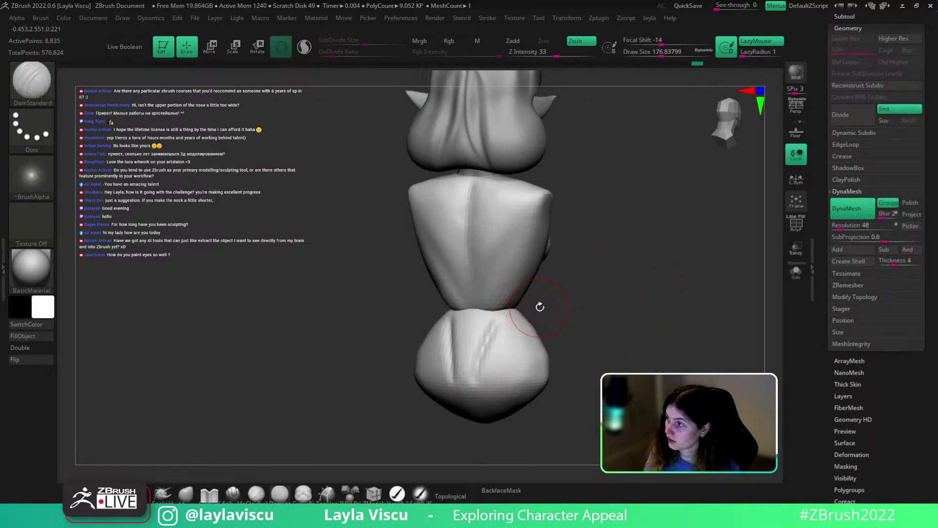
mouse_move(540, 307)
right_mouse_down()
mouse_move(504, 314)
mouse_move(600, 298)
right_mouse_up()
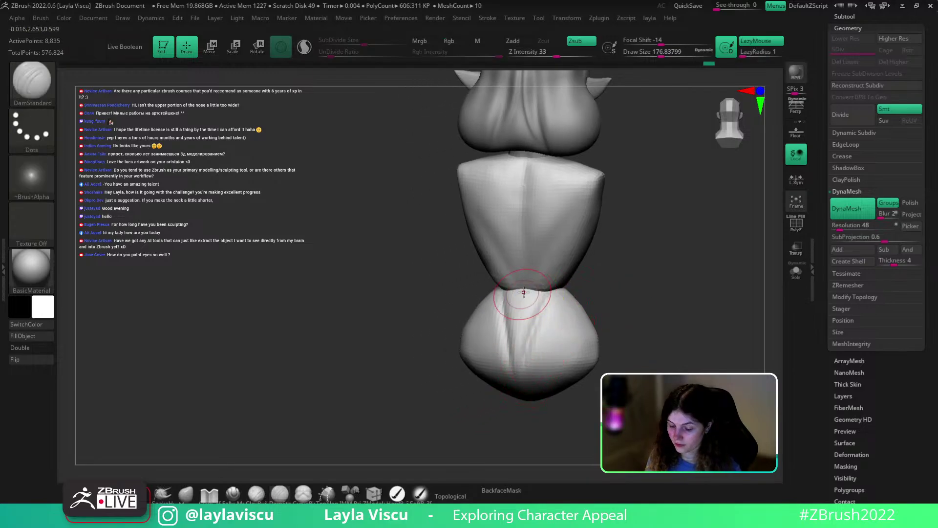
Build up volume across the lower back where the torso meets the hips with ClayBuildup at a draw size of about 145
key("b")
key("c")
key("b")
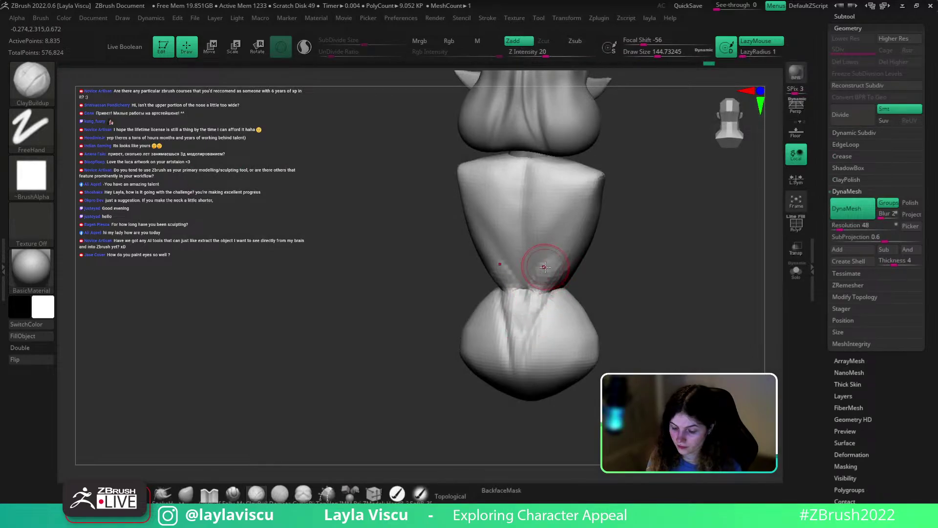
mouse_move(544, 267)
right_mouse_down()
mouse_move(593, 239)
mouse_move(645, 259)
mouse_move(517, 323)
mouse_move(539, 307)
right_mouse_up()
Switch to the Move brush at a draw size of about 207, and smooth the carved creases and lower back into soft forms
key("b")
key("m")
key("v")
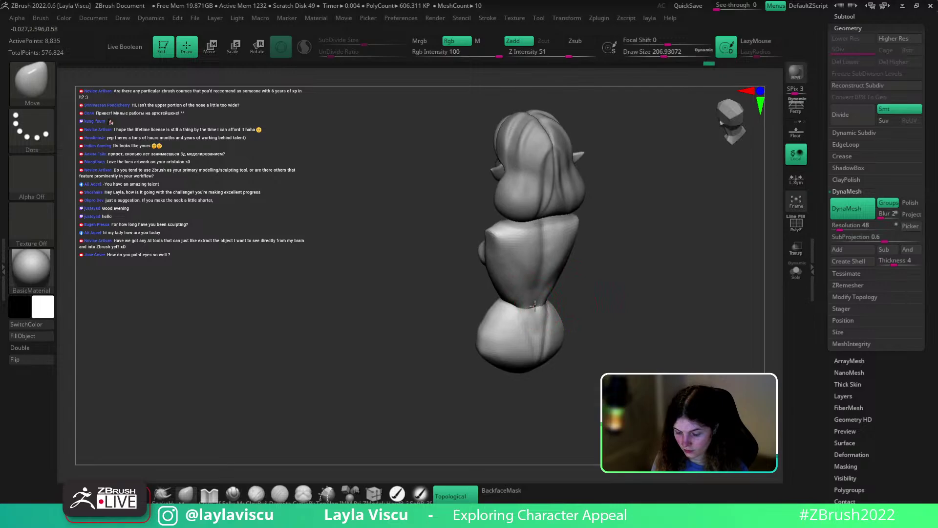
key("shift")
mouse_move(548, 268)
right_mouse_down()
mouse_move(611, 268)
mouse_move(549, 331)
right_mouse_up()
key("shift")
right_click_drag(542, 386, 634, 300, "shift")
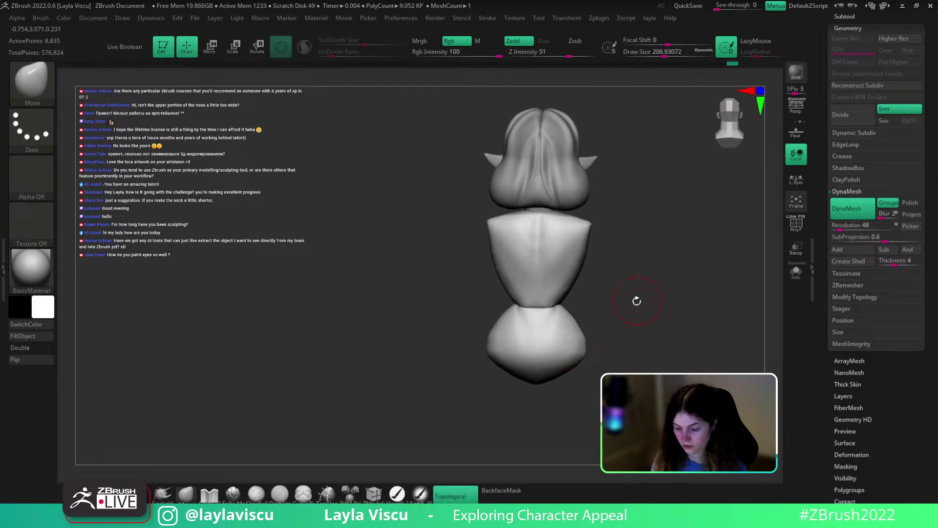
Carve a vertical crease down the middle of the pelvis's back with the CurvePinch brush to separate the buttocks
key("b")
key("d")
key("s")
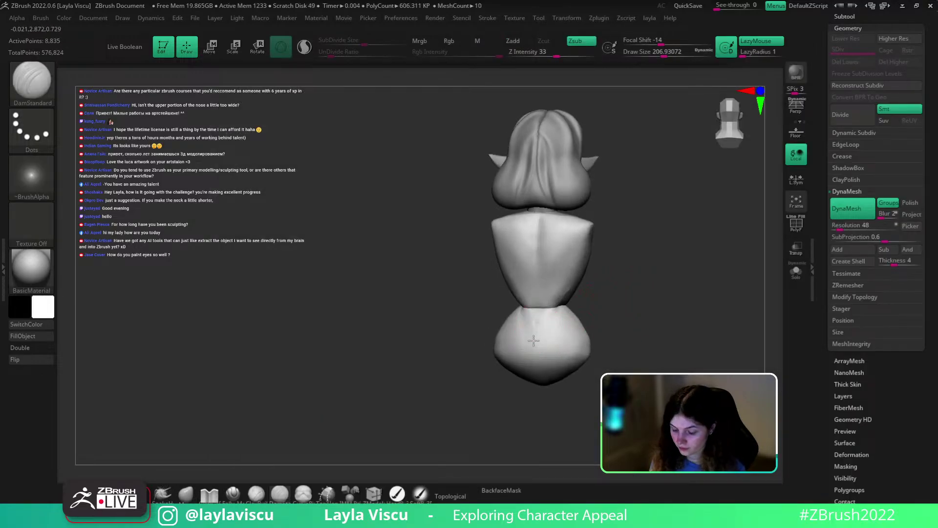
key("b")
key("c")
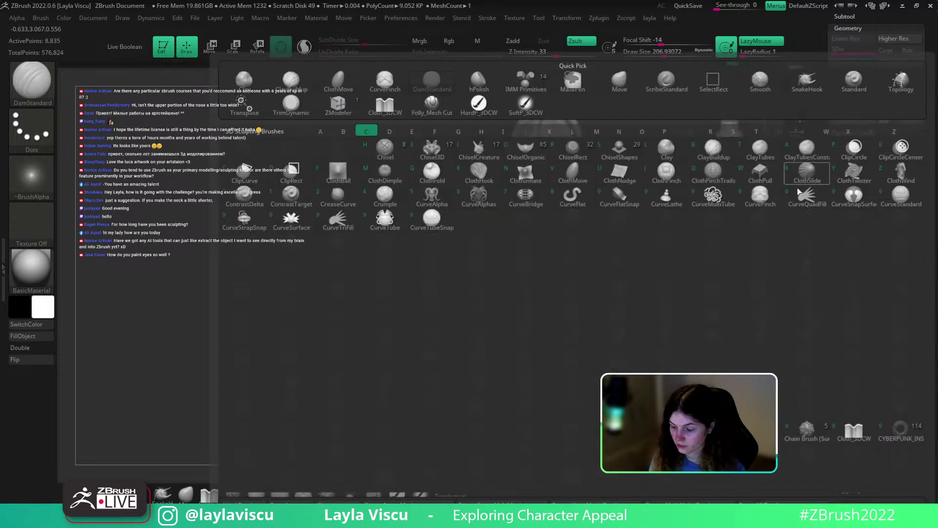
left_click(763, 197)
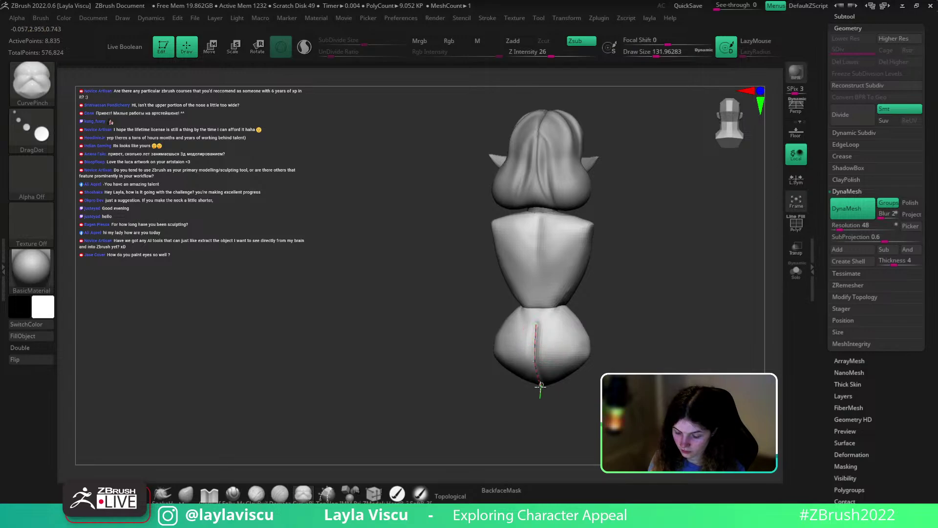
left_click_drag(541, 386, 541, 389)
mouse_move(568, 398)
right_mouse_down()
mouse_move(566, 328)
mouse_move(566, 354)
right_mouse_up()
key("ctrl+z")
left_click_drag(536, 326, 540, 373)
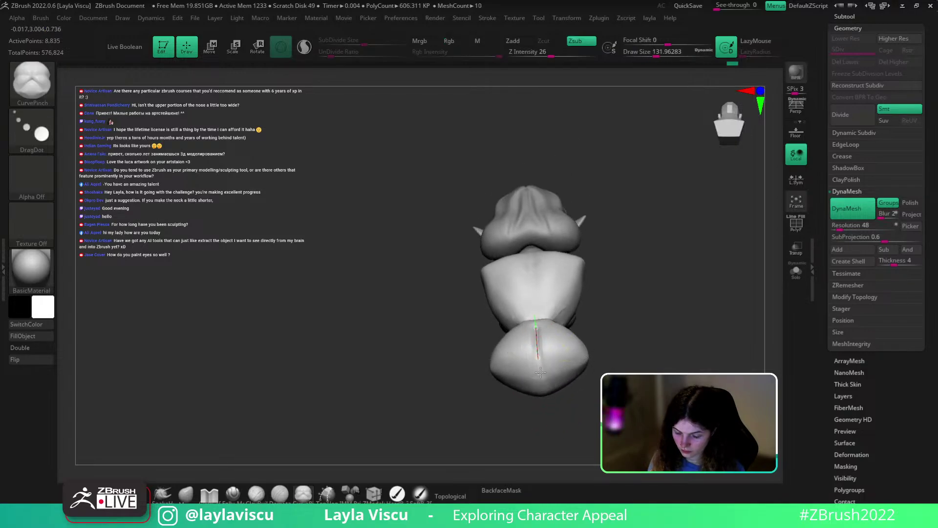
right_click_drag(598, 337, 617, 364)
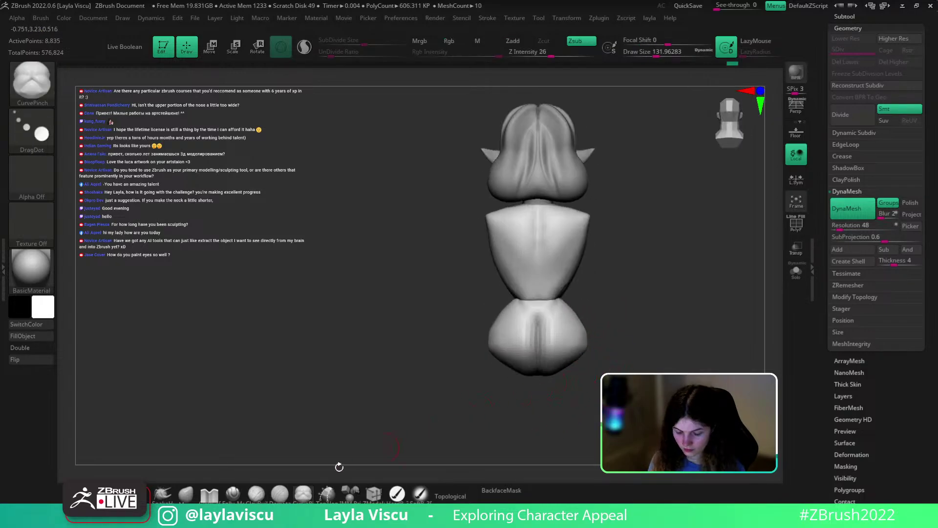
Reshape the buttocks and the lower outline of the pelvis from the back and side with the Move brush
left_click(186, 495)
key("s")
left_click_drag(645, 331, 655, 330)
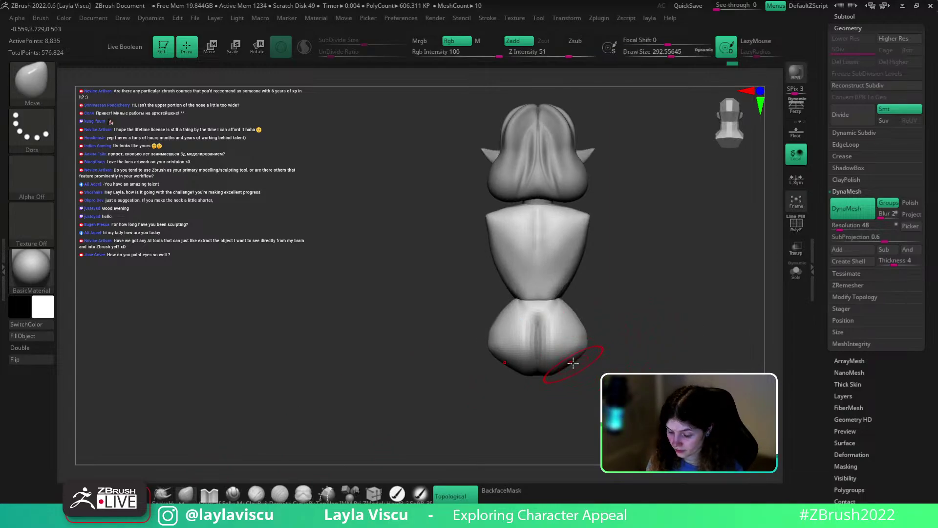
right_click_drag(594, 351, 552, 350)
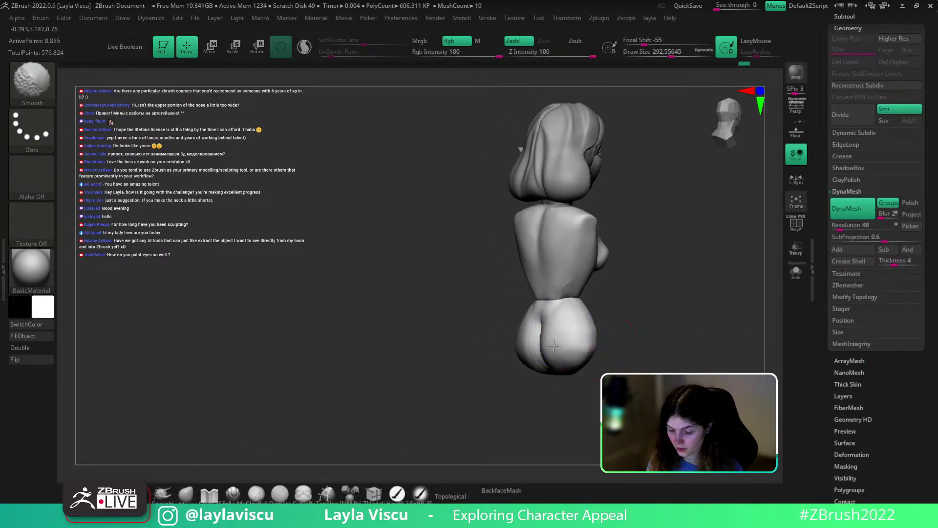
mouse_move(611, 343)
right_mouse_down()
mouse_move(679, 333)
mouse_move(706, 359)
mouse_move(626, 345)
right_mouse_up()
key("s")
left_click_drag(603, 341, 597, 340)
mouse_move(645, 332)
right_mouse_down()
mouse_move(681, 324)
mouse_move(631, 341)
right_mouse_up()
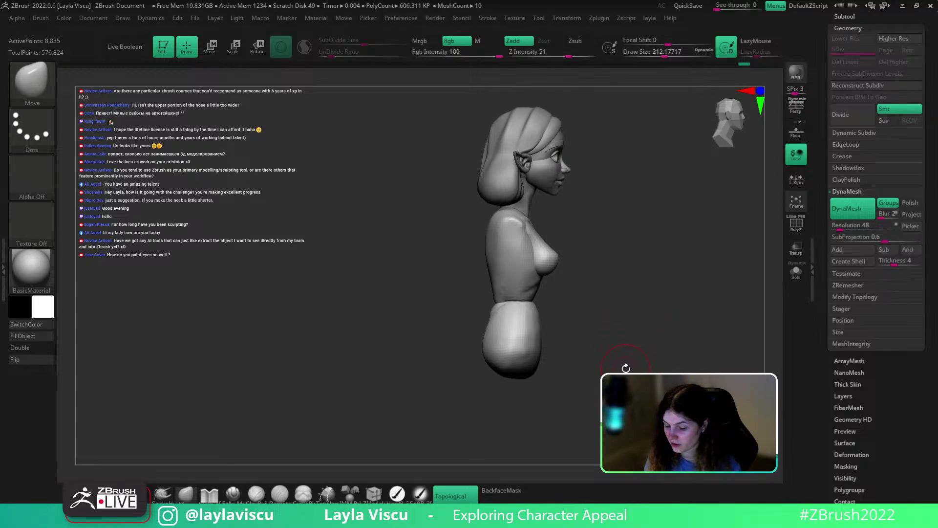
Isolate the pelvis polygroup, mask it and show the whole body again
key("shift+f")
left_click(534, 357, "ctrl+shift")
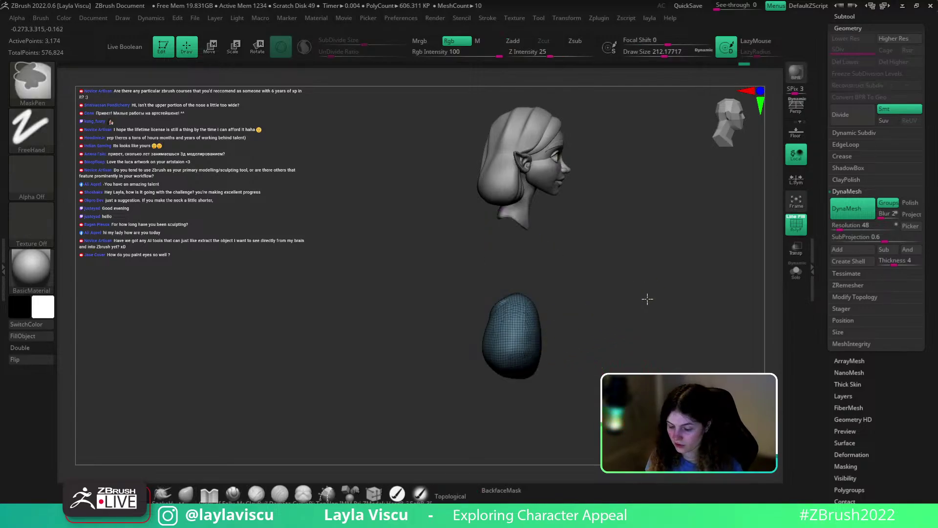
left_click(648, 297, "ctrl")
left_click(655, 298, "ctrl+shift")
Place the transform pivot at the waist and tilt the unmasked torso slightly backward over the pelvis
key("w")
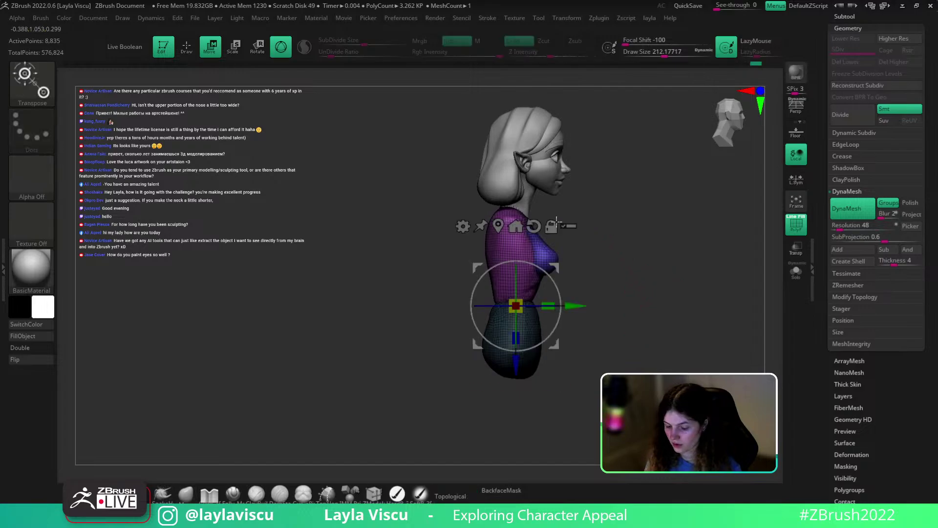
left_click(499, 225)
left_click_drag(521, 194, 521, 237, "alt")
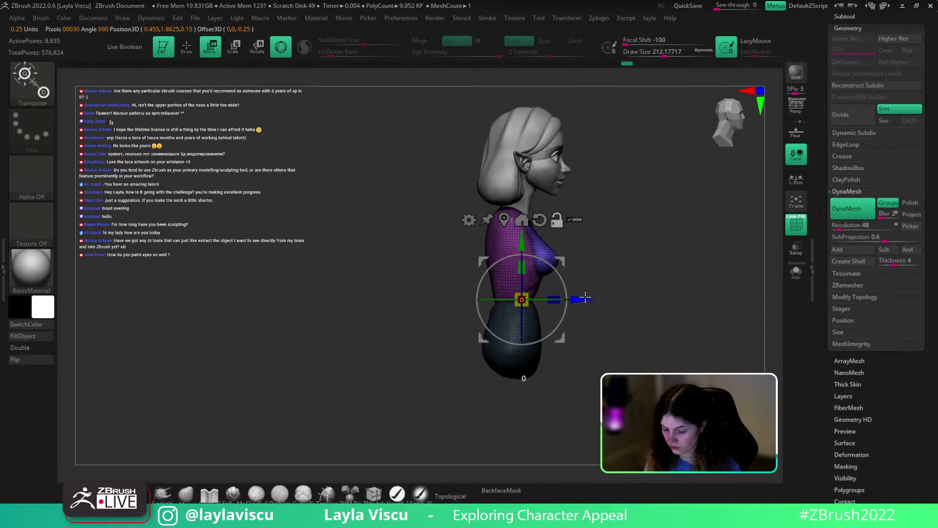
left_click_drag(582, 298, 551, 323, "alt")
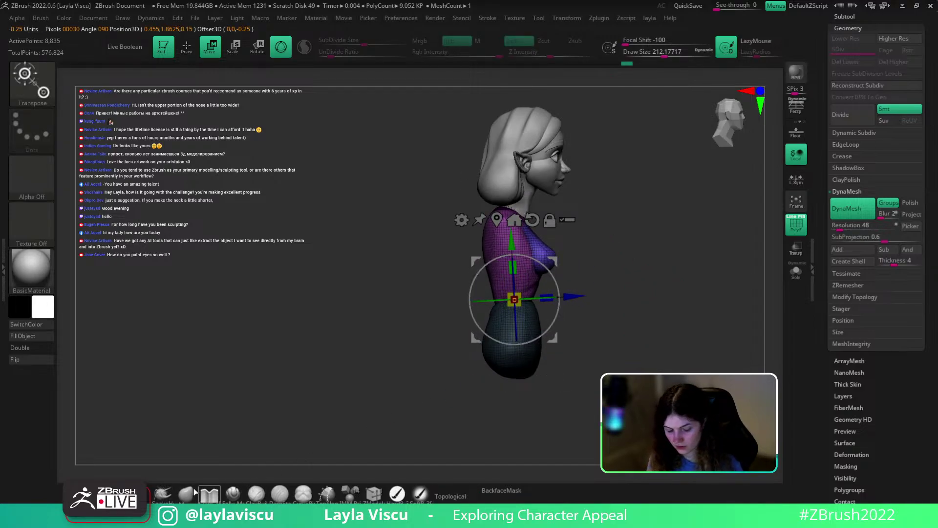
key("shift+f")
key("q")
Make the torso and pelvis subtool active and shift it slightly forward beneath the head
left_click(541, 222, "alt")
left_click_drag(589, 222, 606, 279, "alt")
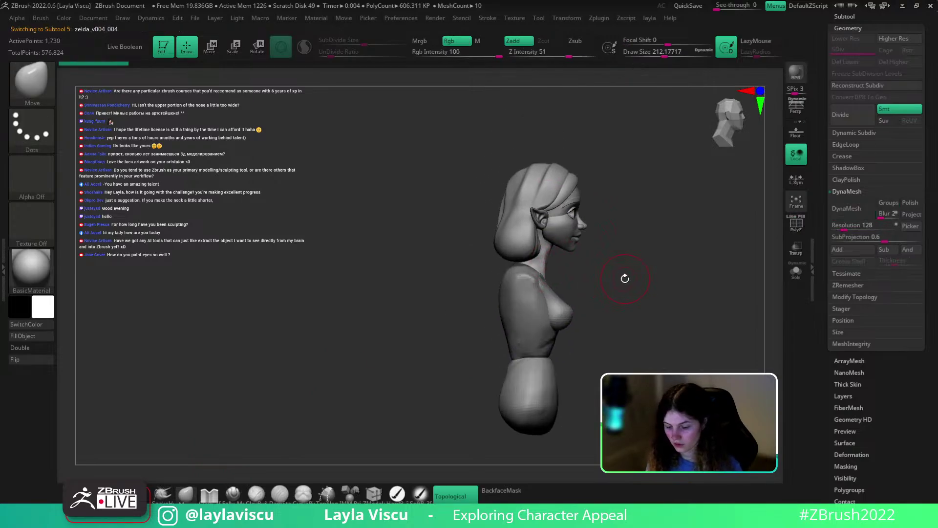
key("shift+f")
key("shift+f")
left_click(546, 318, "alt")
key("w")
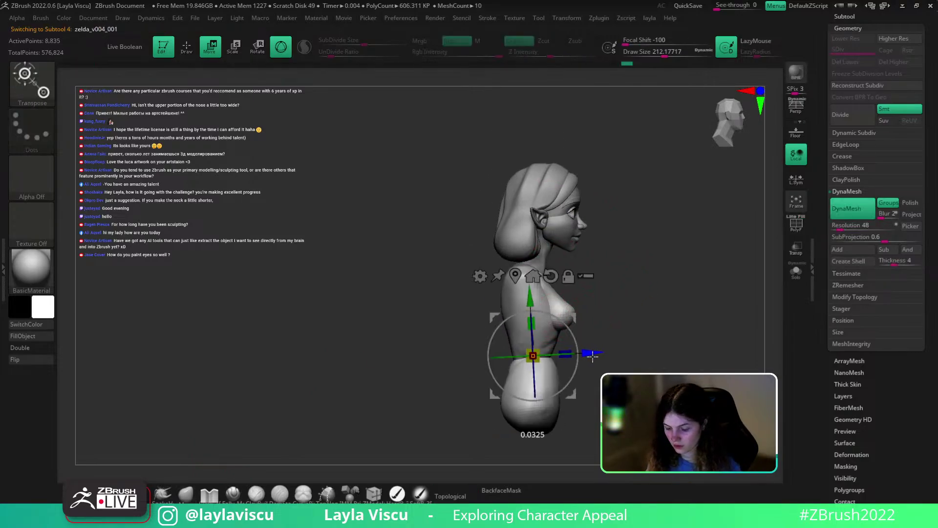
key("q")
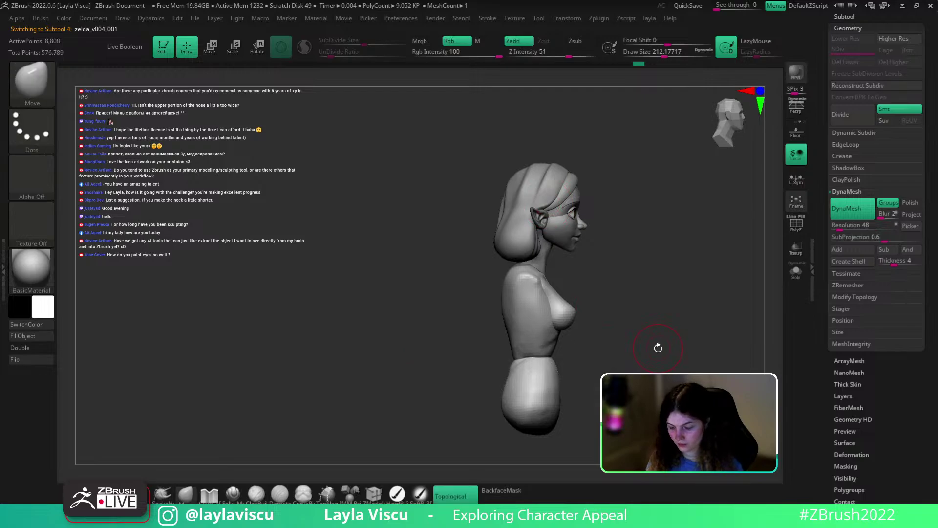
Carve diagonal hip creases and a central abdominal line into the front of the pelvis with the DamStandard brush
mouse_move(658, 345)
left_mouse_down()
mouse_move(699, 342)
mouse_move(644, 343)
mouse_move(628, 331)
mouse_move(603, 344)
left_mouse_up()
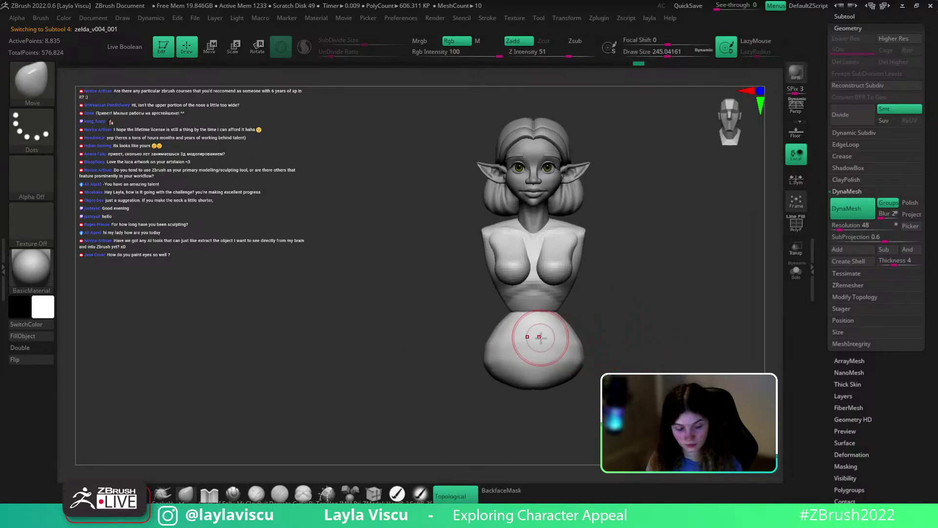
key("b")
key("d")
key("s")
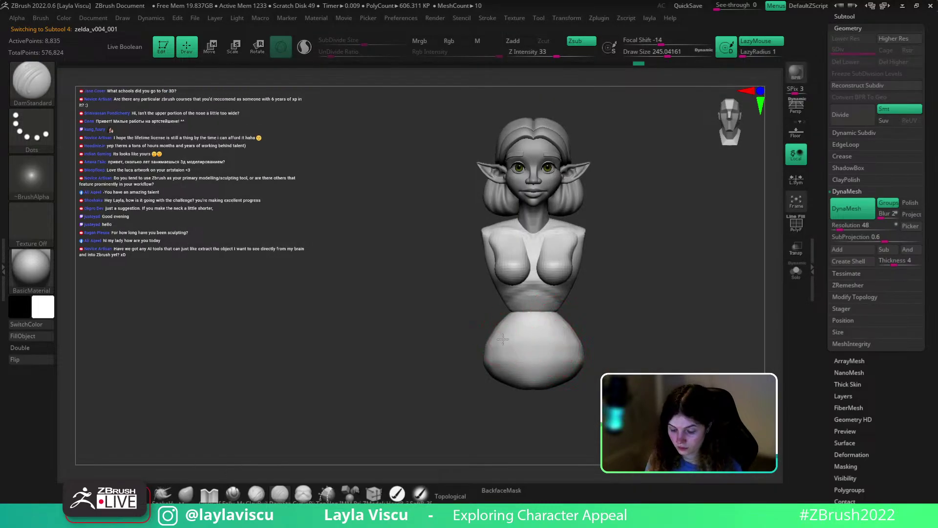
left_click_drag(565, 334, 555, 371)
mouse_move(534, 323)
left_mouse_down()
mouse_move(534, 402)
mouse_move(535, 288)
left_mouse_up()
Refine the shape of the buttocks and hips from several angles with the Move brush, adjusting its draw size
mouse_move(628, 294)
left_mouse_down()
mouse_move(579, 299)
mouse_move(591, 300)
mouse_move(544, 322)
mouse_move(597, 305)
mouse_move(566, 314)
mouse_move(559, 307)
left_mouse_up()
key("b")
key("m")
key("v")
key("]")
key("]")
right_click_drag(601, 296, 614, 287, "ctrl")
right_click_drag(614, 286, 593, 297)
left_click_drag(593, 297, 568, 295)
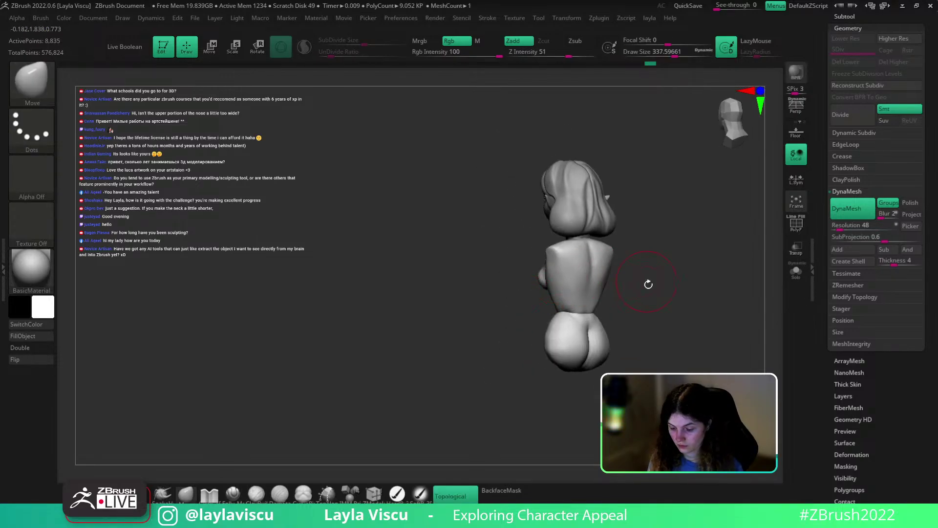
mouse_move(647, 283)
left_mouse_down("shift")
mouse_move(633, 286)
mouse_move(650, 310)
left_mouse_up("shift")
left_click_drag(678, 288, 697, 288)
key("s")
mouse_move(679, 289)
left_mouse_down()
mouse_move(668, 289)
mouse_move(700, 292)
left_mouse_up()
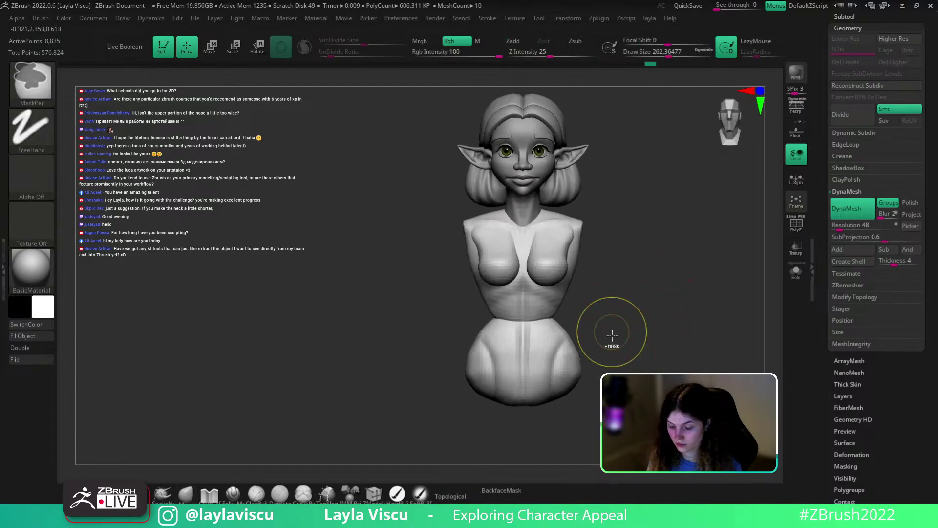
Carve a curved crease across the lower abdomen, linking both hip lines, with the DamStandard brush
right_click_drag(611, 335, 605, 324, "ctrl")
left_click_drag(605, 324, 609, 299, "alt")
key("b")
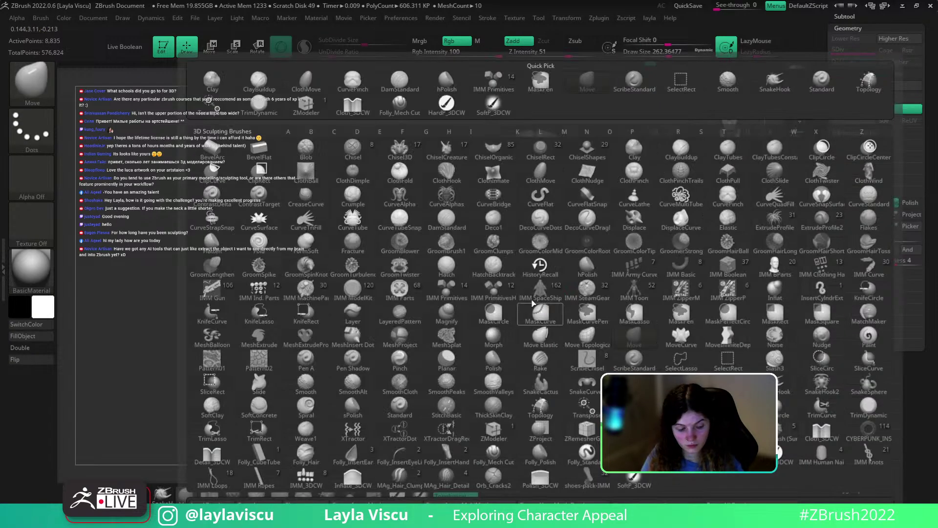
key("d")
key("s")
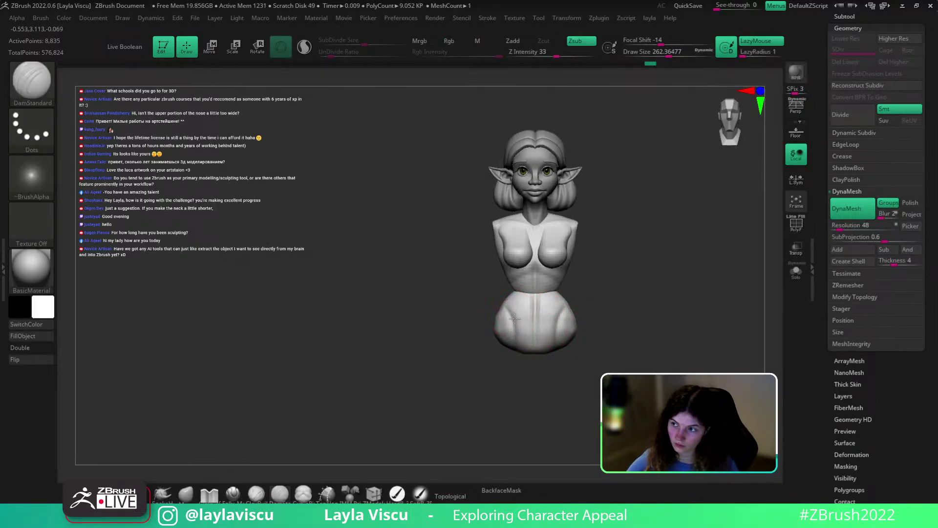
mouse_move(515, 318)
left_mouse_down()
mouse_move(512, 333)
mouse_move(550, 341)
left_mouse_up()
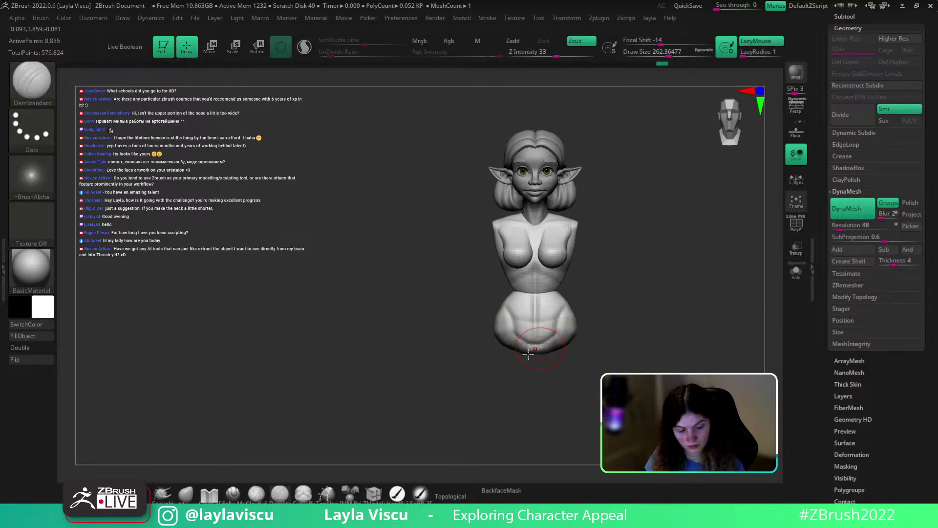
Adjust the bottom of the pelvis with the Move brush and smooth the creases on its front
left_click(186, 494)
left_click_drag(549, 377, 538, 353)
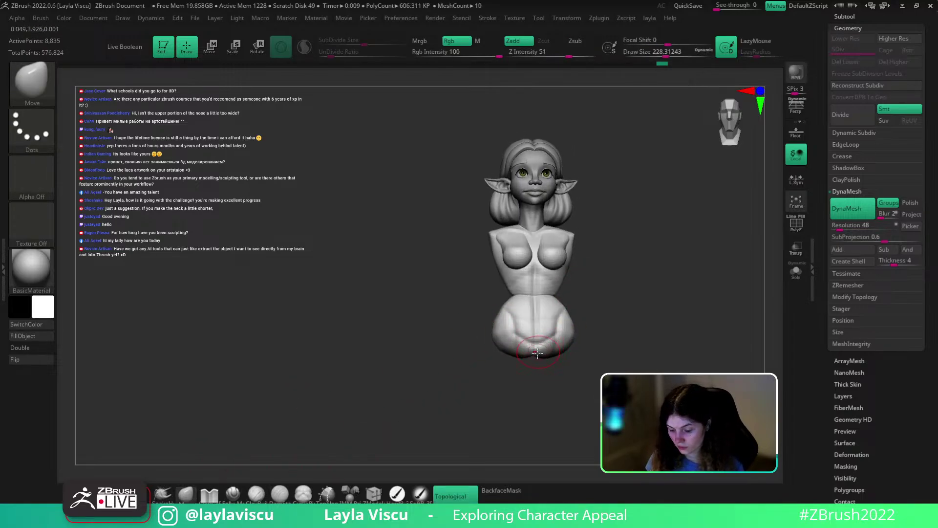
mouse_move(617, 309)
left_mouse_down("shift")
mouse_move(622, 324)
mouse_move(537, 316)
mouse_move(540, 304)
left_mouse_up("shift")
left_click_drag(599, 325, 628, 333, "shift")
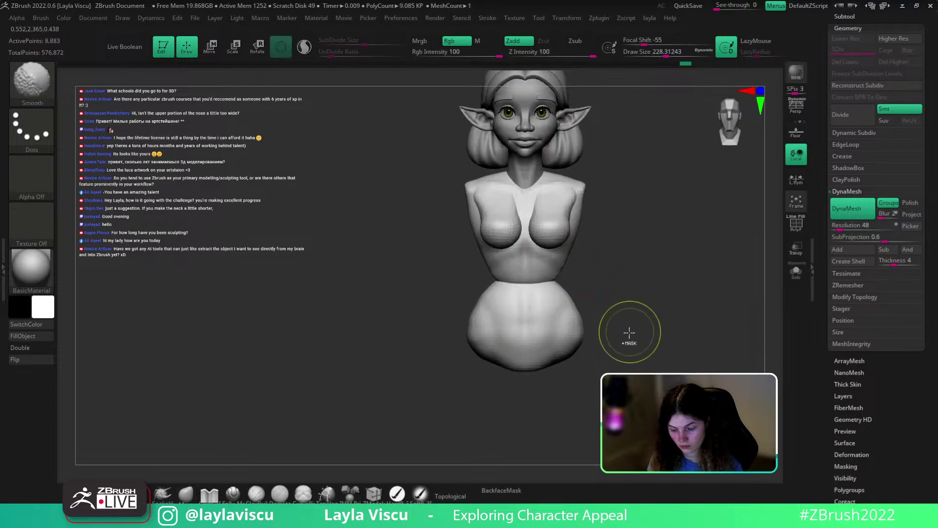
mouse_move(628, 333)
right_mouse_down("ctrl")
mouse_move(597, 293)
mouse_move(594, 328)
right_mouse_up("ctrl")
left_click_drag(594, 328, 574, 328)
Try to build up volume on the front sides of the hips with the ClayBuildup brush
key("b")
key("c")
key("b")
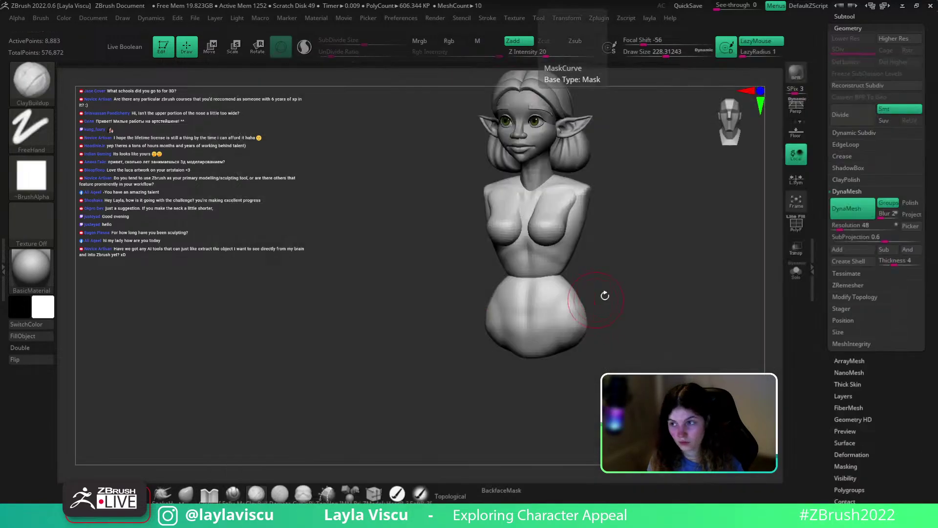
left_click_drag(605, 295, 635, 298)
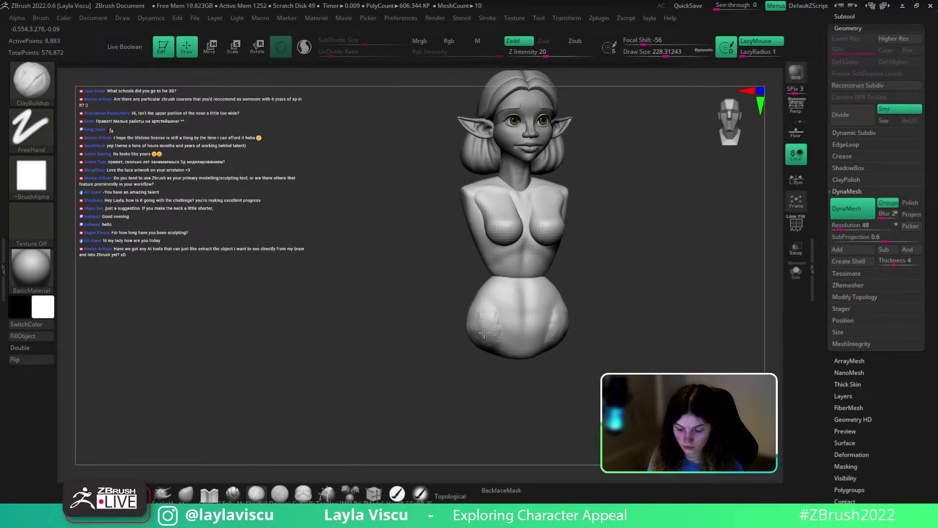
left_click_drag(485, 333, 491, 312)
key("ctrl+z")
left_click_drag(609, 287, 630, 322)
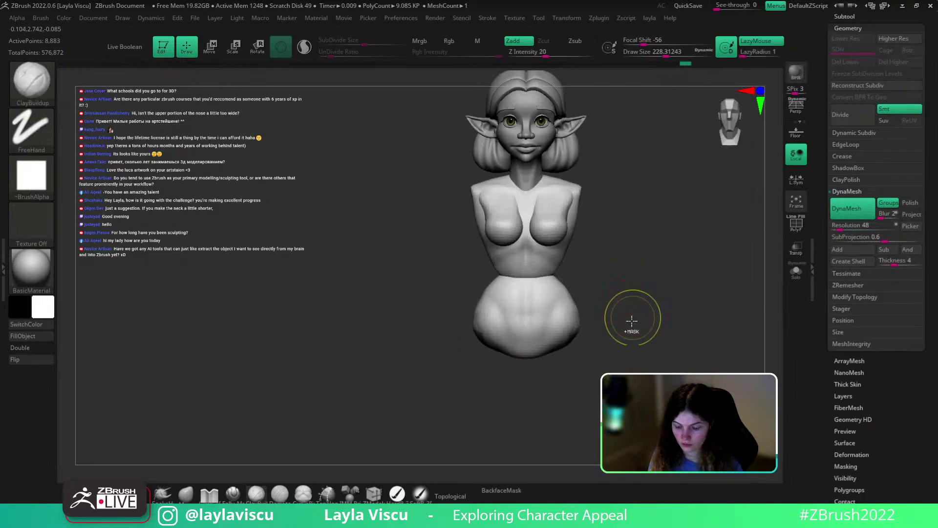
Carve a navel into the centre of the belly with the DamStandard brush at a draw size of about 120
mouse_move(630, 323)
right_mouse_down("ctrl")
mouse_move(586, 295)
mouse_move(540, 346)
mouse_move(547, 299)
right_mouse_up("ctrl")
key("b")
key("d")
key("s")
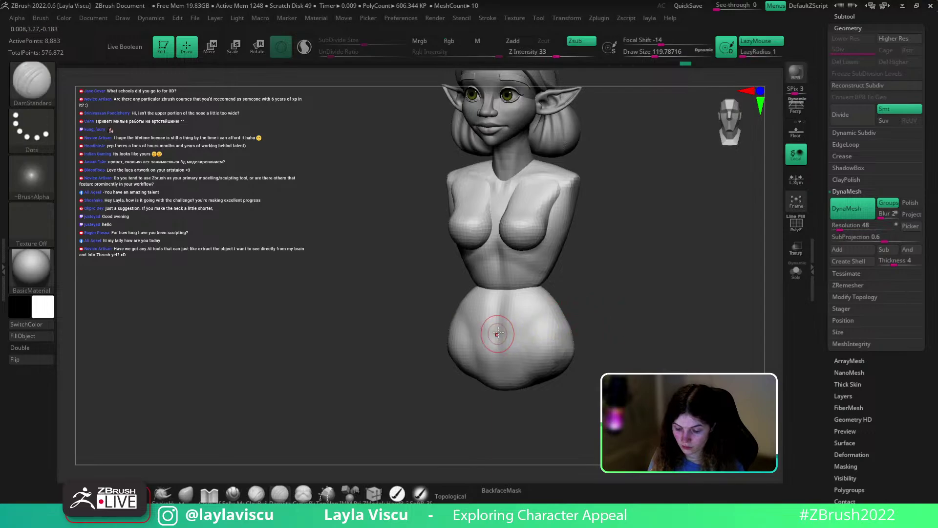
key("f")
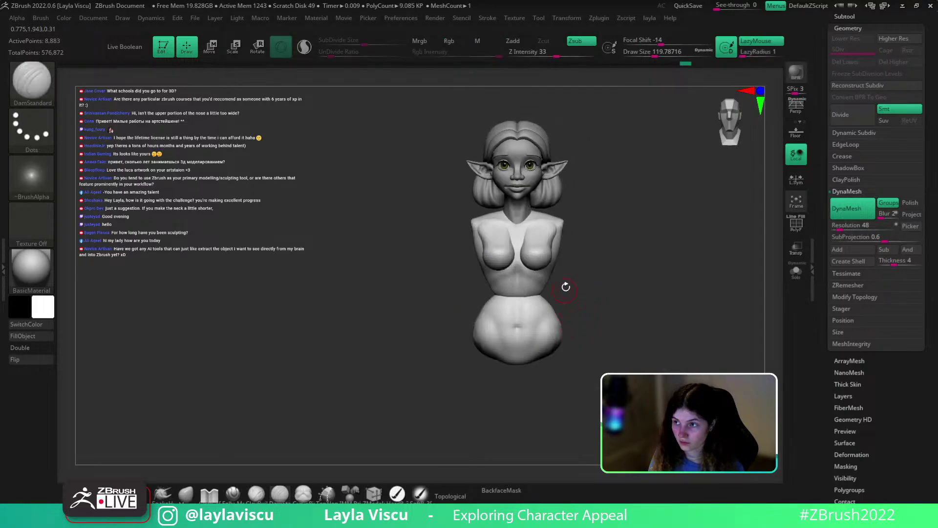
Check the pelvis profile with the Move brush and build up clay on the front sides of the hips with ClayBuildup
key("b")
key("m")
key("v")
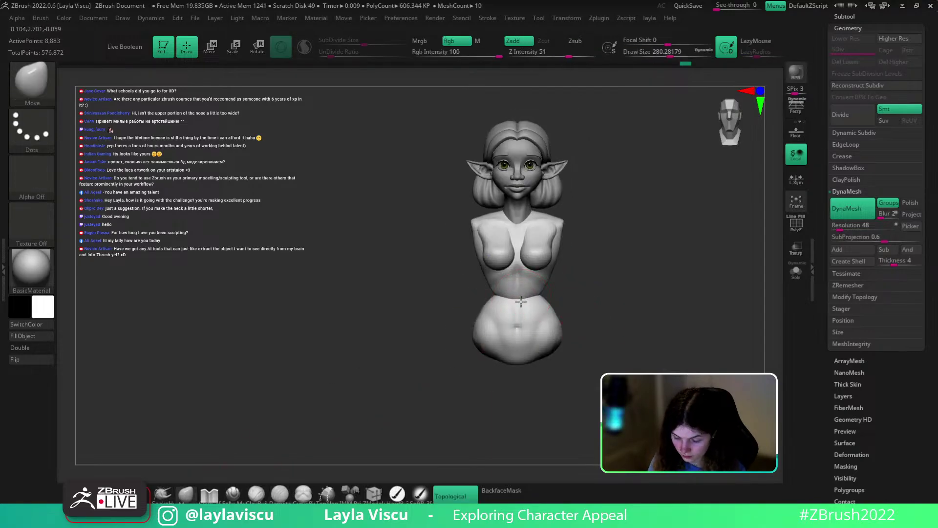
left_click_drag(611, 274, 593, 293)
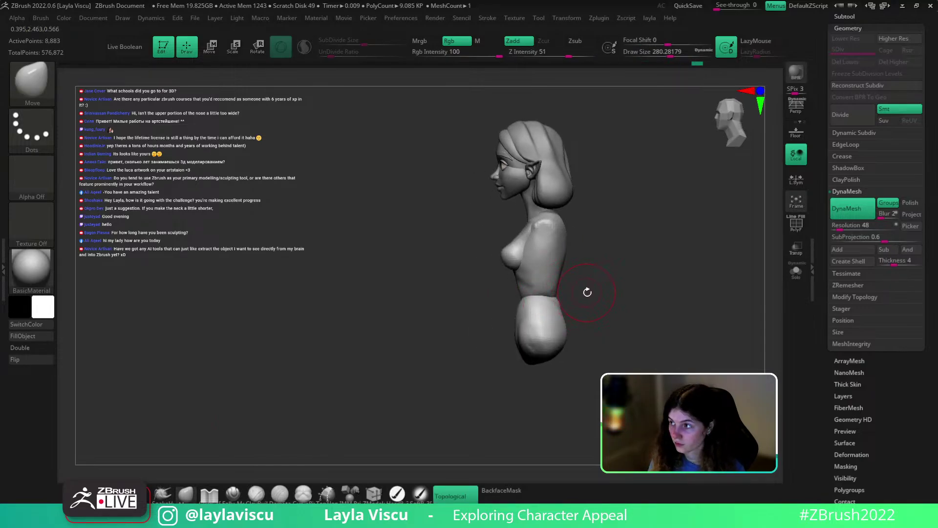
mouse_move(585, 292)
left_mouse_down()
mouse_move(555, 299)
mouse_move(580, 302)
mouse_move(542, 300)
mouse_move(545, 341)
left_mouse_up()
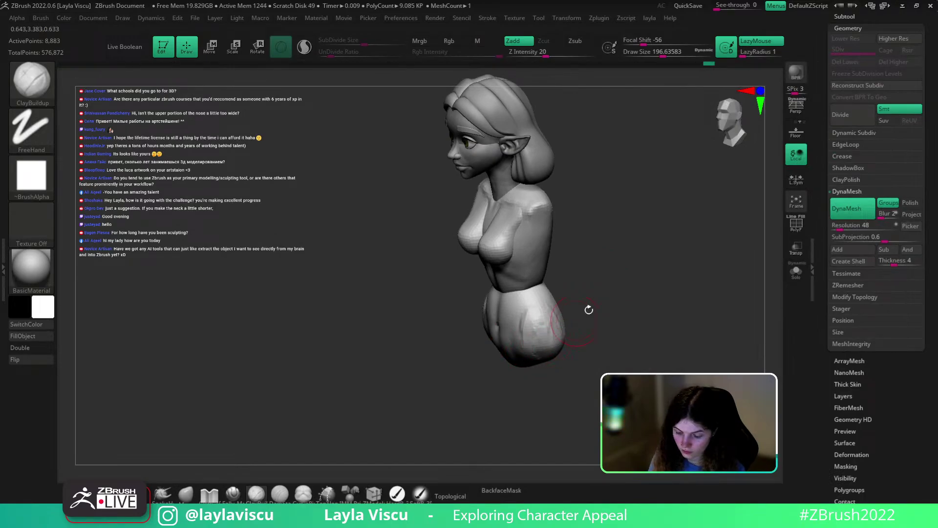
left_click_drag(589, 310, 543, 315)
Push the outer hips inward with the Move brush, enlarging the draw size to about 299, and smooth the added clay
left_click(186, 494)
left_click_drag(282, 418, 313, 414, "shift")
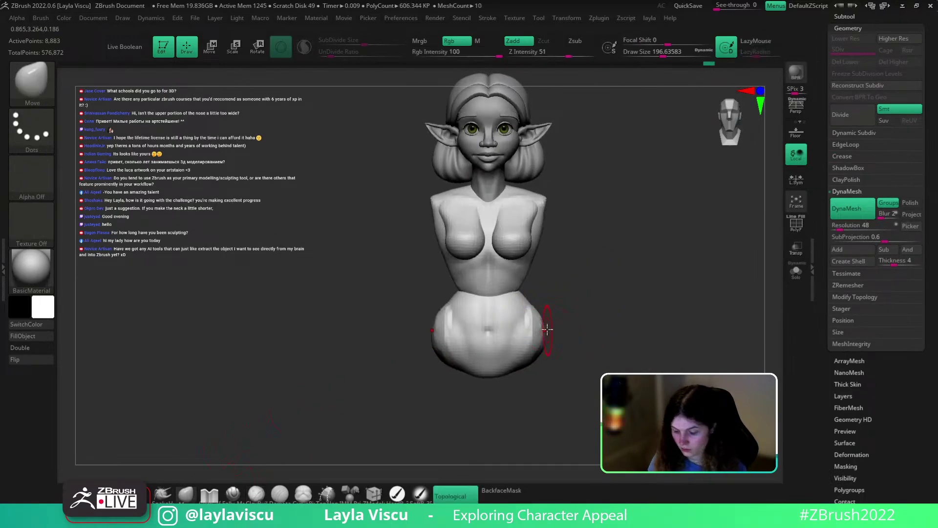
left_click_drag(547, 330, 538, 335)
key("s")
mouse_move(536, 336)
left_mouse_down()
mouse_move(545, 336)
mouse_move(532, 331)
left_mouse_up()
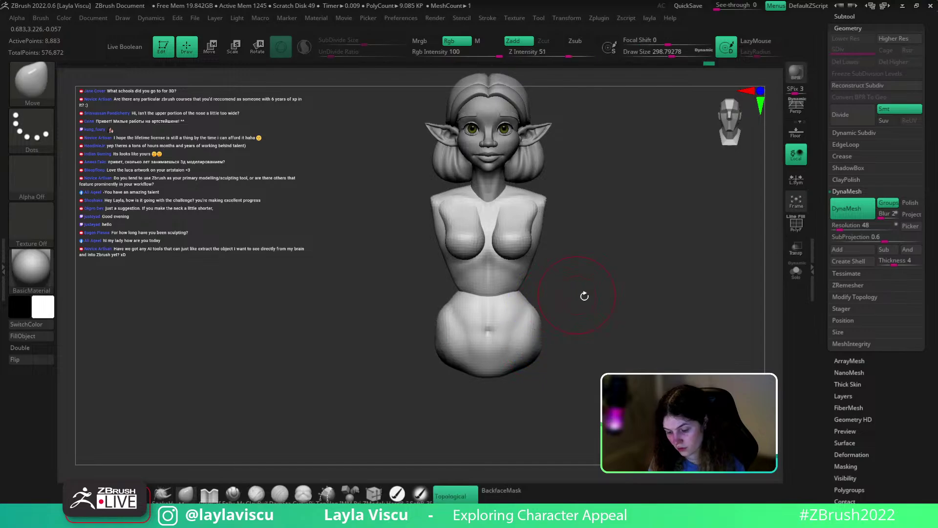
left_click_drag(584, 295, 542, 322)
mouse_move(611, 313)
left_mouse_down()
mouse_move(713, 301)
mouse_move(676, 382)
left_mouse_up()
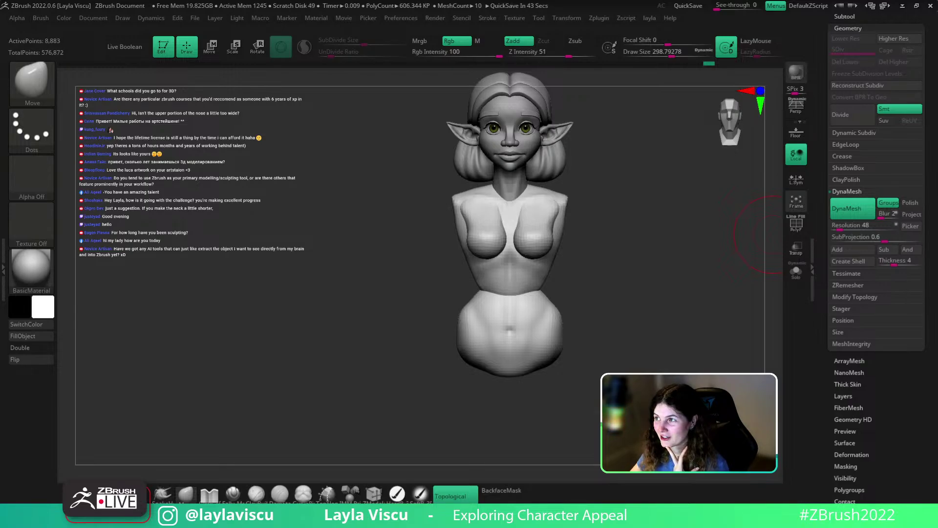
Select the head subtool and inspect the face up close
right_click_drag(636, 264, 634, 251)
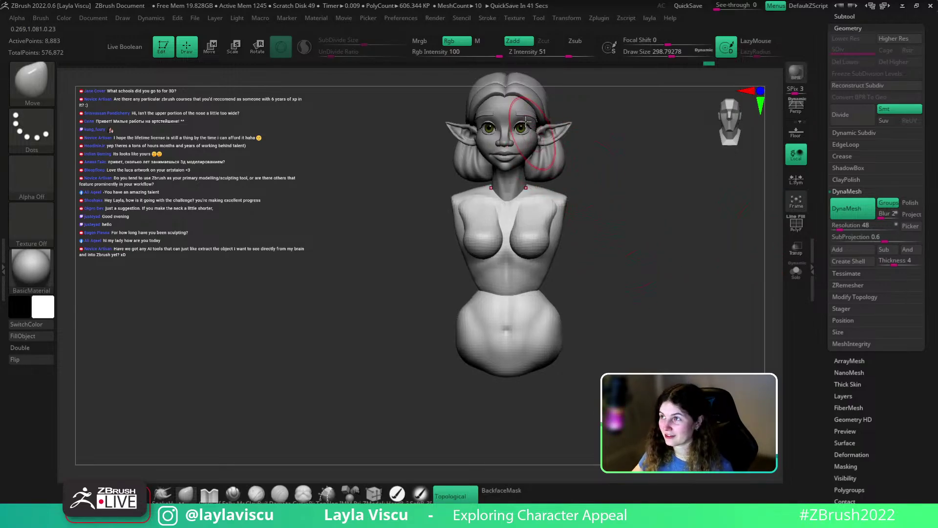
right_click_drag(544, 149, 708, 332, "ctrl")
left_click(508, 182, "alt")
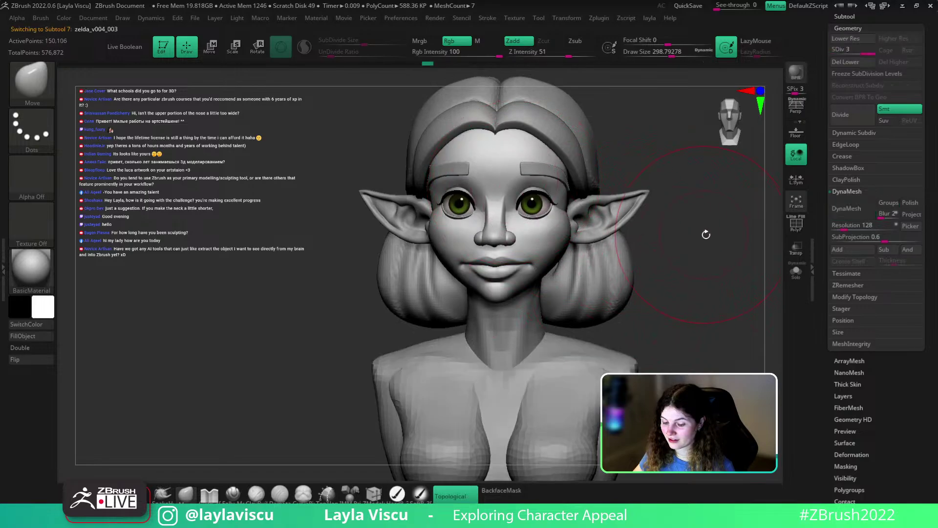
right_click_drag(706, 235, 684, 230, "shift")
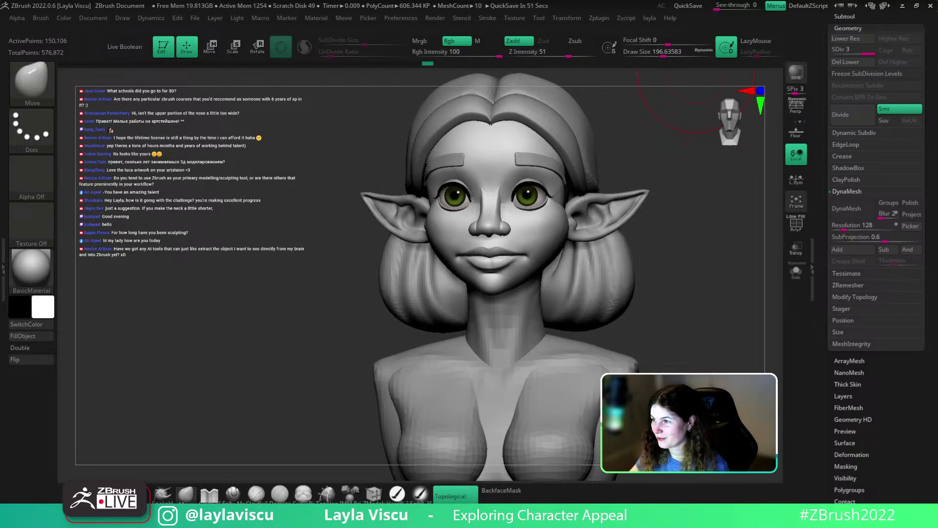
Study the Zelda reference board, comparing the outfit turnarounds, concept art and face images
right_click_drag(650, 1, 392, 389)
middle_click_drag(470, 441, 551, 410)
scroll(551, 409, "up", 2)
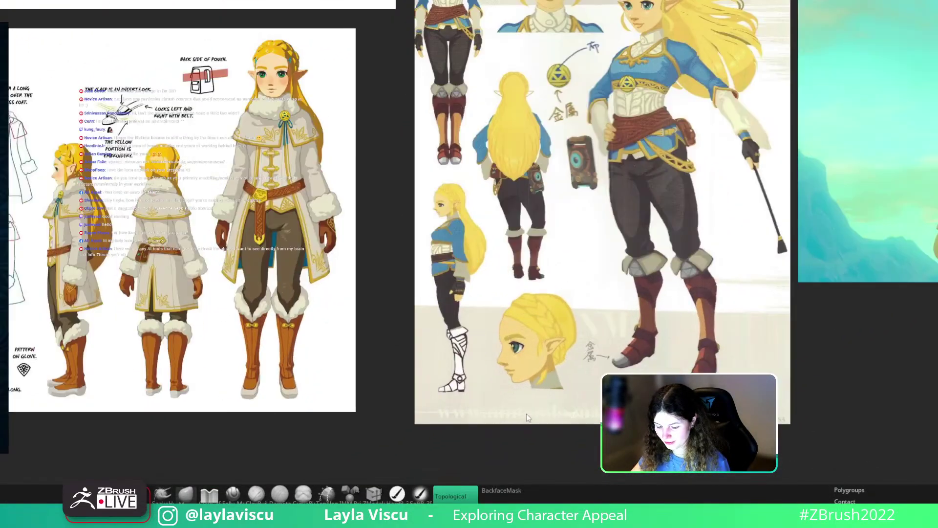
middle_click_drag(454, 318, 594, 359)
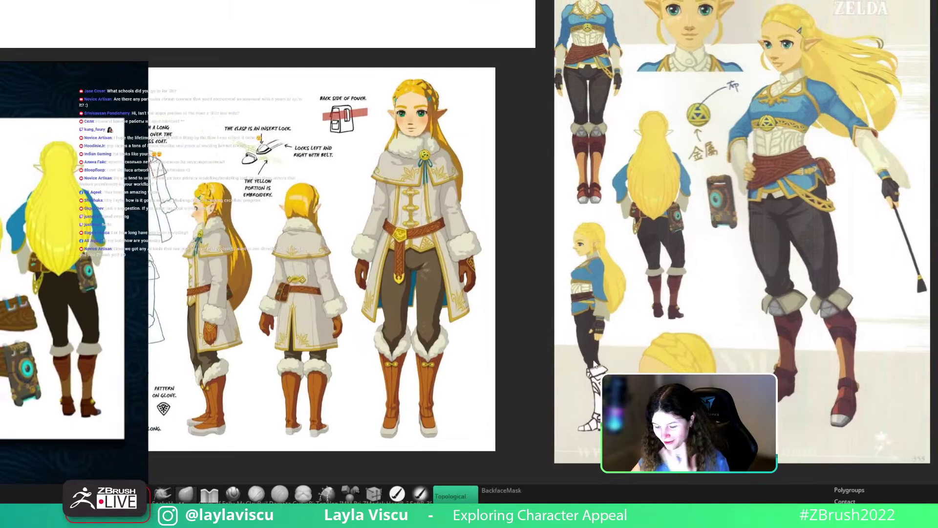
scroll(543, 338, "down", 3)
middle_click_drag(437, 309, 685, 324)
scroll(272, 255, "up", 1)
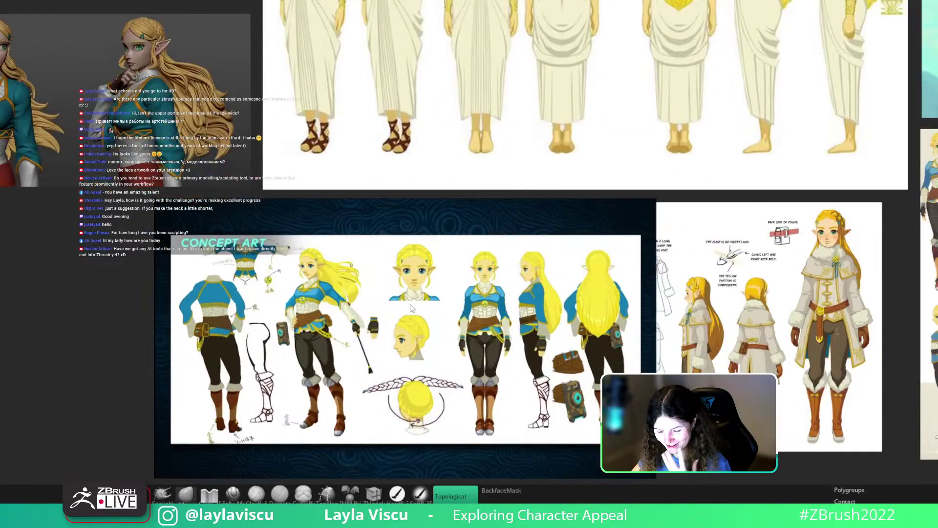
scroll(383, 356, "up", 2)
scroll(399, 355, "down", 4)
middle_click_drag(366, 40, 441, 236)
scroll(440, 236, "up", 2)
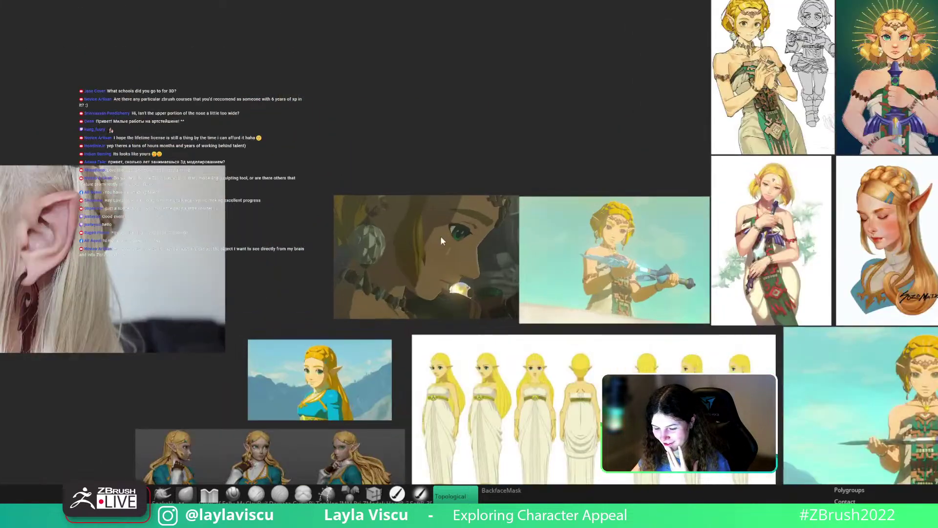
key("alt+Tab")
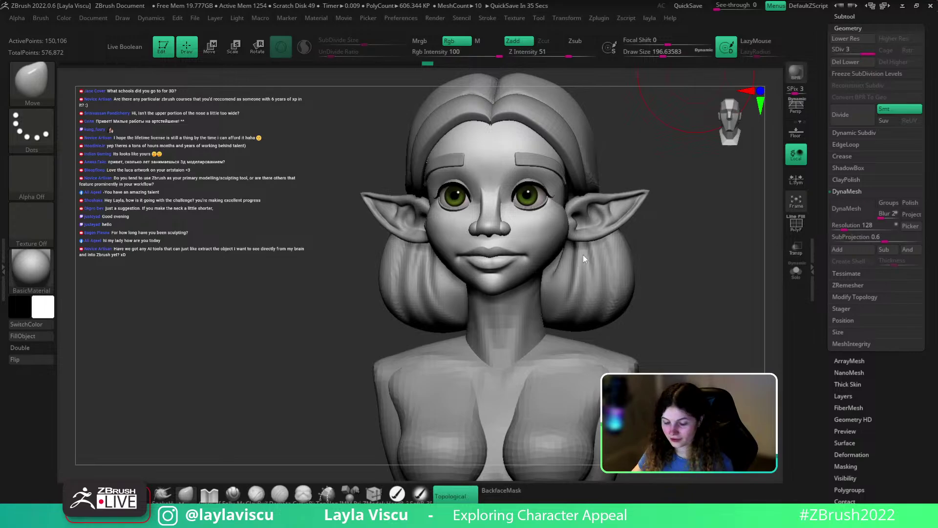
Make the torso subtool active again, bring up the subtool list and check the full figure's proportions
left_click_drag(702, 284, 692, 285)
right_click_drag(691, 253, 632, 155, "ctrl")
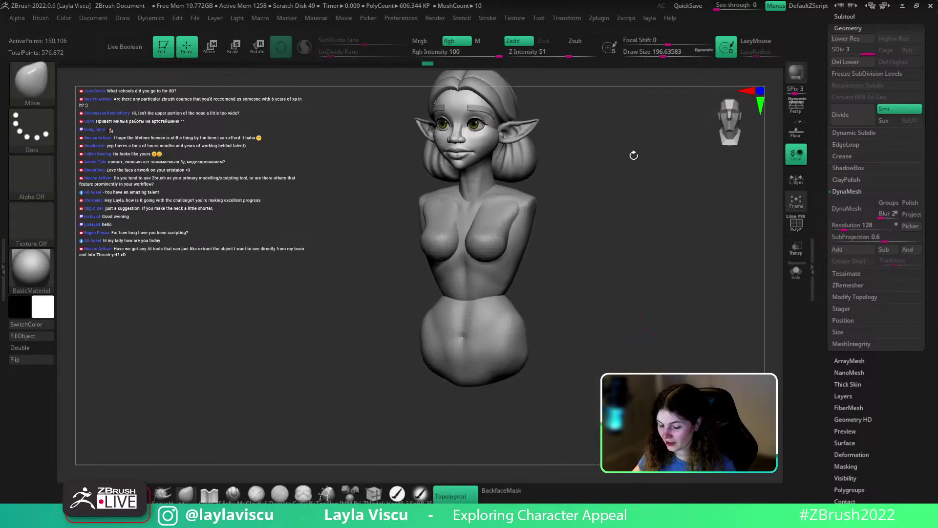
left_click(498, 345, "alt")
right_click_drag(599, 332, 589, 308, "ctrl")
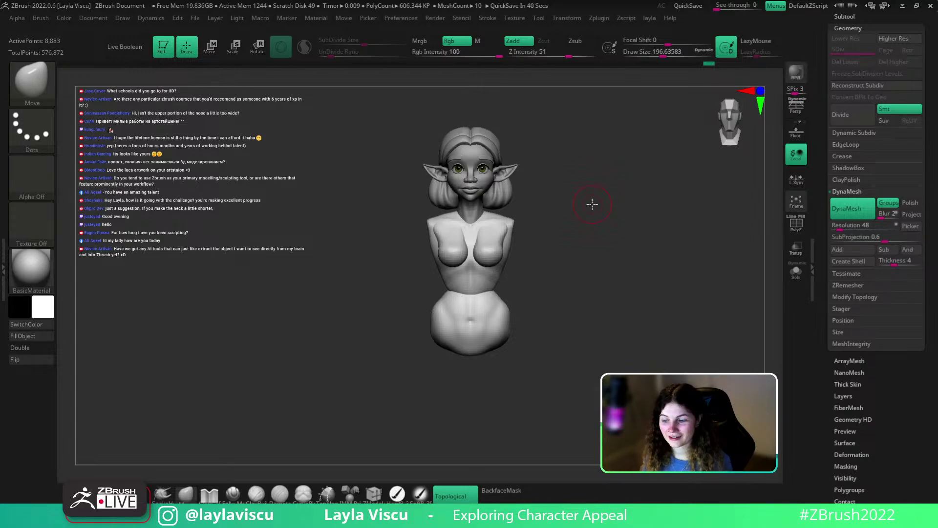
left_click_drag(923, 167, 895, 95)
left_click_drag(578, 301, 596, 314)
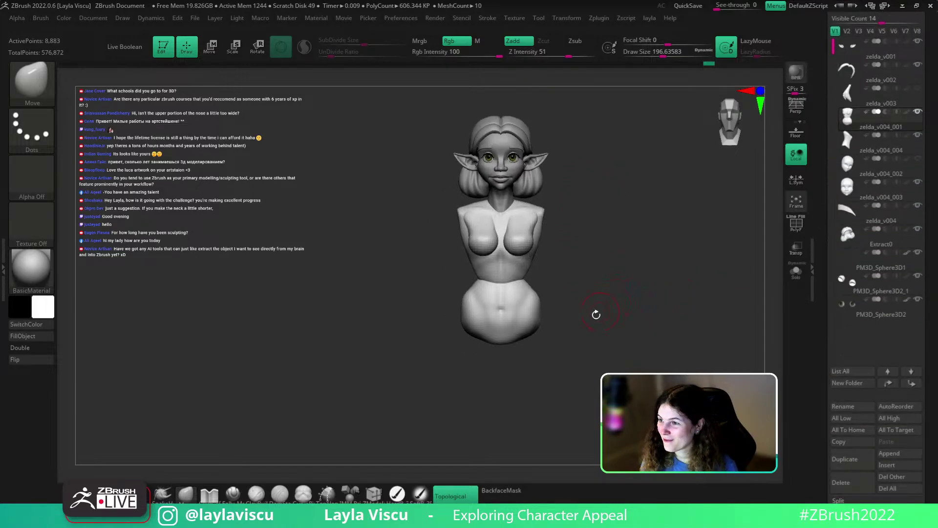
right_click_drag(578, 319, 585, 342, "ctrl")
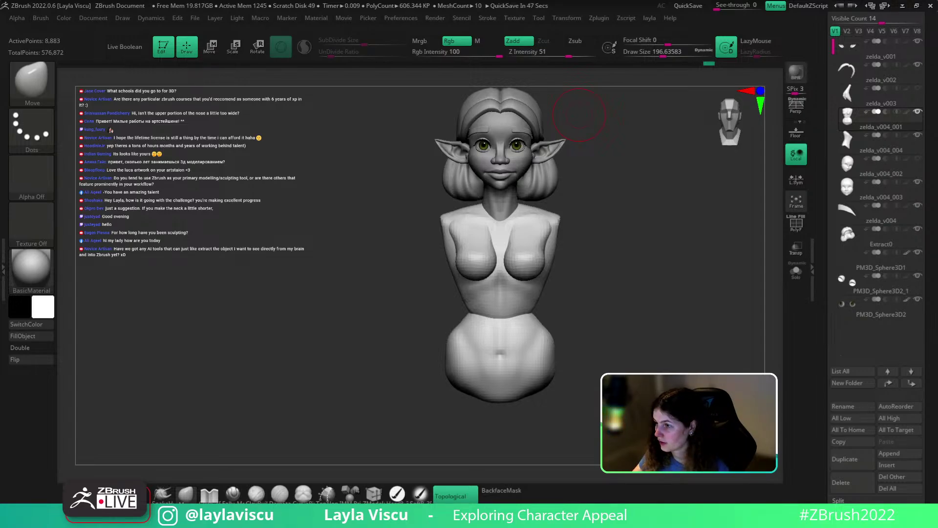
left_click_drag(597, 310, 576, 324)
Carve the creases between the belly and the hips with the DamStandard brush, undoing the last stroke
key("b")
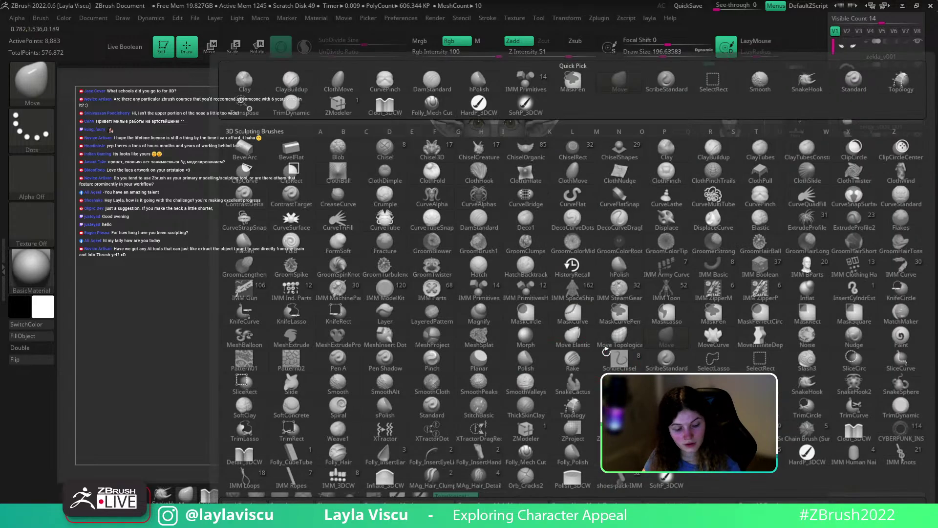
key("d")
key("s")
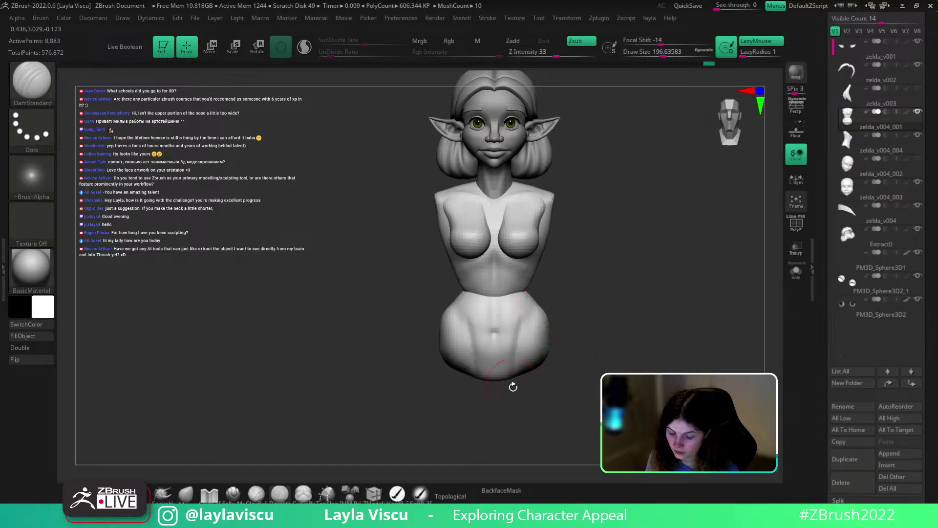
mouse_move(560, 326)
left_mouse_down()
mouse_move(515, 371)
mouse_move(557, 329)
mouse_move(523, 381)
left_mouse_up()
key("ctrl+z")
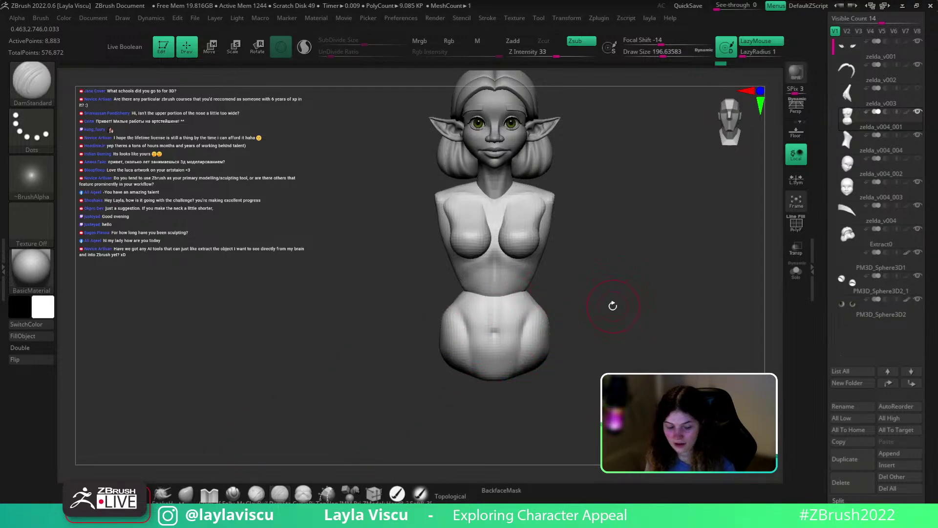
Build up the lower belly with the ClayBuildup brush at a draw size of about 149 and smooth it
key("b")
key("c")
key("b")
key("s")
mouse_move(516, 358)
left_mouse_down()
mouse_move(475, 346)
mouse_move(518, 336)
mouse_move(483, 336)
left_mouse_up()
key("shift")
mouse_move(586, 342)
left_mouse_down()
mouse_move(545, 318)
mouse_move(513, 378)
mouse_move(611, 324)
left_mouse_up()
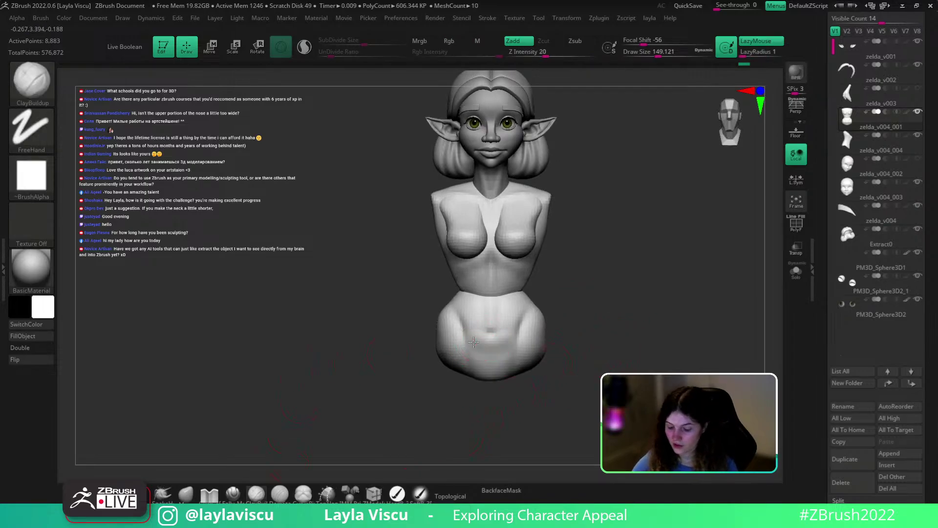
mouse_move(478, 354)
left_mouse_down()
mouse_move(504, 352)
mouse_move(508, 335)
mouse_move(501, 350)
left_mouse_up()
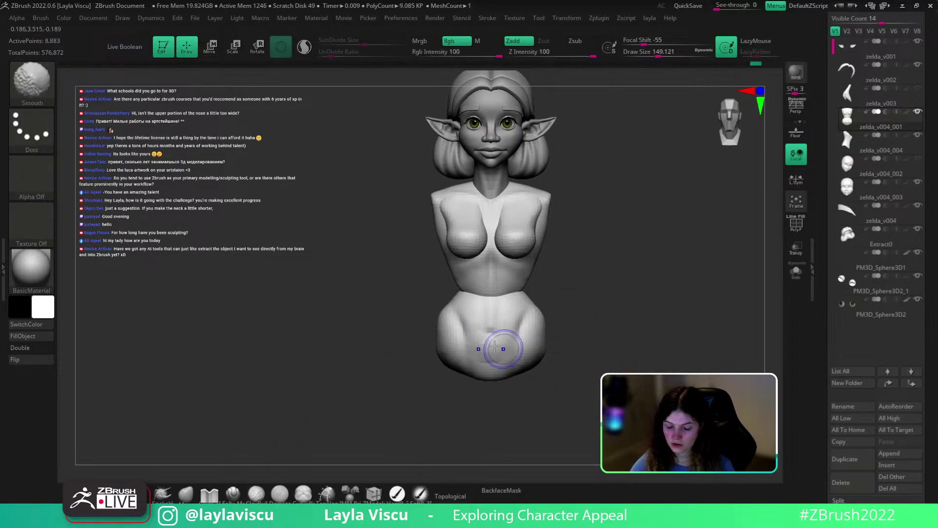
left_click_drag(607, 306, 569, 325)
left_click_drag(633, 353, 646, 369, "shift")
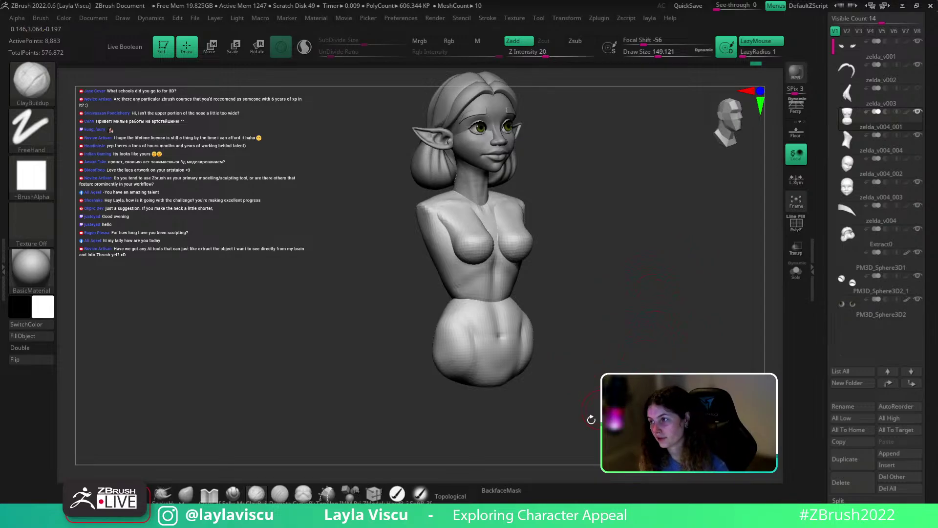
Carve the spine groove down the middle of the back with the DamStandard brush and smooth it
mouse_move(601, 368)
left_mouse_down()
mouse_move(596, 358)
mouse_move(562, 389)
mouse_move(548, 417)
left_mouse_up()
key("b")
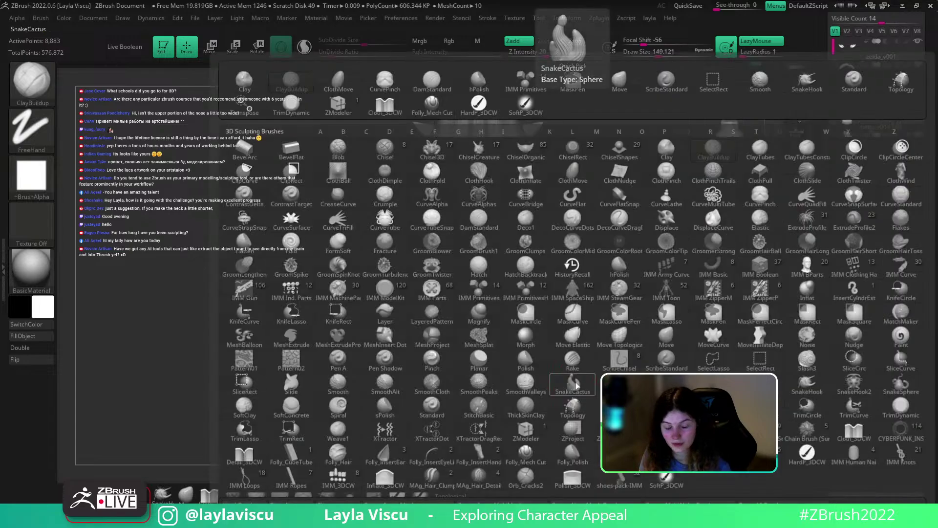
key("d")
key("s")
mouse_move(597, 344)
left_mouse_down("alt")
mouse_move(612, 394)
mouse_move(591, 405)
left_mouse_up("alt")
left_click_drag(452, 280, 452, 348)
left_click_drag(526, 243, 531, 236)
key("ctrl+z")
left_click_drag(449, 260, 450, 336)
mouse_move(526, 232)
left_mouse_down()
mouse_move(495, 260)
mouse_move(448, 339)
left_mouse_up()
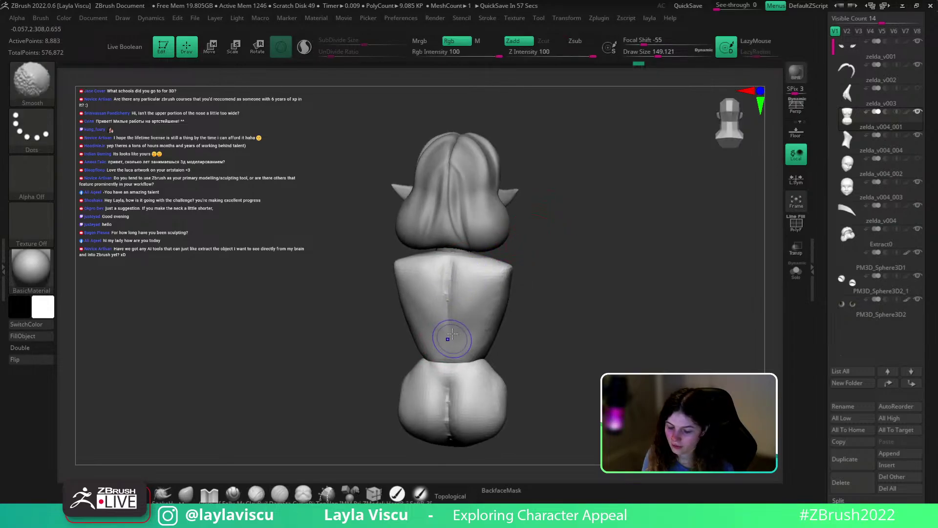
Isolate the pelvis polygroup, mask the upper torso and restore the visibility of the whole body
key("shift+f")
key("shift+f")
left_click_drag(547, 243, 587, 280, "shift")
right_click_drag(586, 280, 581, 280, "ctrl")
mouse_move(565, 293)
left_mouse_down()
mouse_move(622, 299)
mouse_move(567, 280)
mouse_move(525, 291)
left_mouse_up()
left_click(495, 326, "ctrl+shift")
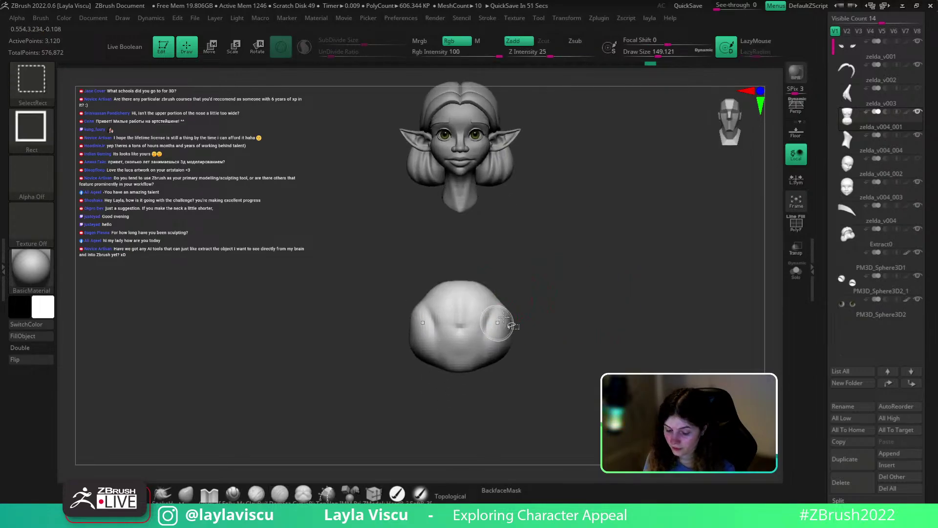
left_click(563, 278, "ctrl")
left_click(565, 278, "ctrl+shift")
left_click(567, 279, "ctrl")
Reposition the gizmo on the unmasked pelvis and move the pelvis slightly down
key("w")
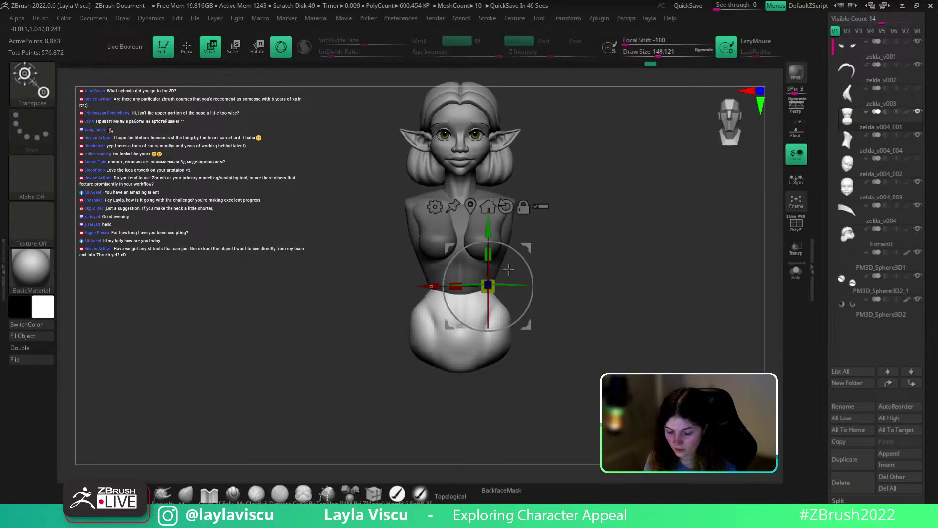
left_click(506, 206)
left_click(506, 207, "alt")
mouse_move(461, 255)
left_mouse_down("alt")
mouse_move(462, 234)
mouse_move(465, 253)
left_mouse_up("alt")
Reshape the lower outer hips with the Move brush at a draw size of about 415
left_click(193, 498)
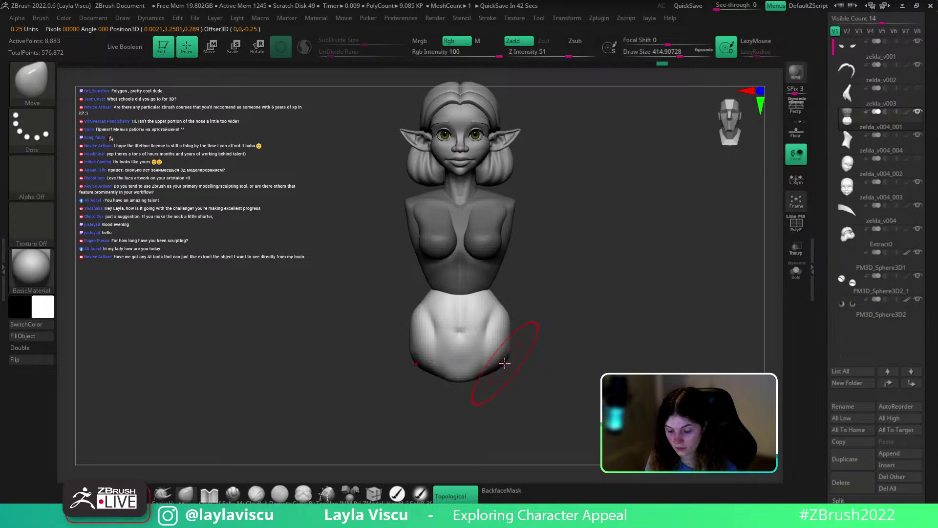
left_click_drag(504, 364, 506, 354)
mouse_move(526, 319)
right_mouse_down("ctrl")
mouse_move(538, 327)
mouse_move(524, 332)
mouse_move(535, 339)
right_mouse_up("ctrl")
right_click_drag(536, 340, 538, 307, "alt")
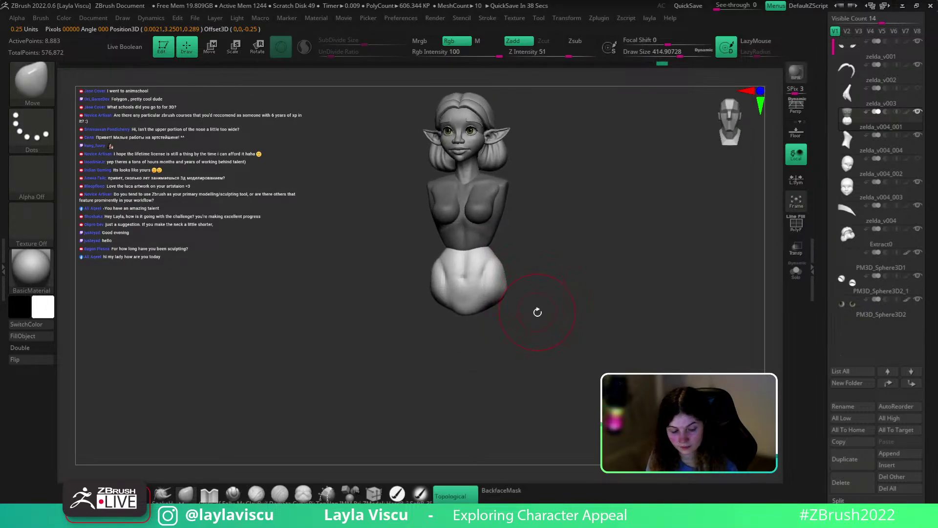
Insert a mirrored pair of Sphere 32 primitives under the pelvis with the IMM Primitives brush
left_click(350, 494)
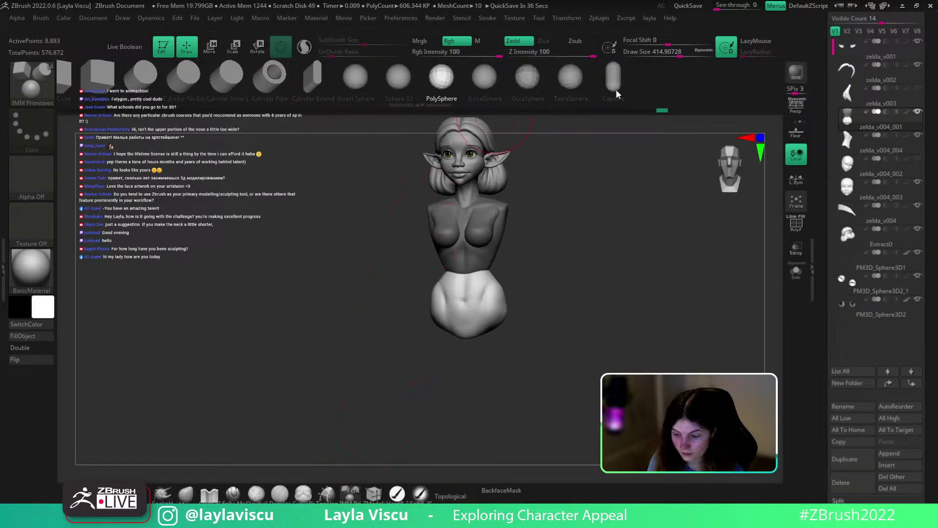
left_click(398, 77)
right_click_drag(553, 298, 529, 256)
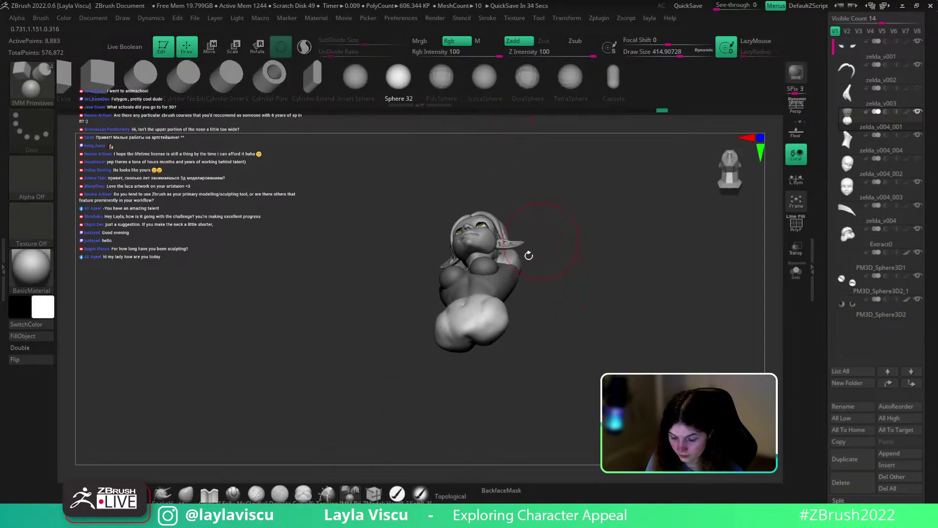
left_click_drag(491, 327, 491, 352)
right_click_drag(543, 299, 538, 364)
Stretch and position the inserted spheres with the gizmo as long, tapered thighs
key("w")
left_click_drag(532, 367, 492, 396)
right_click_drag(552, 357, 599, 325, "alt")
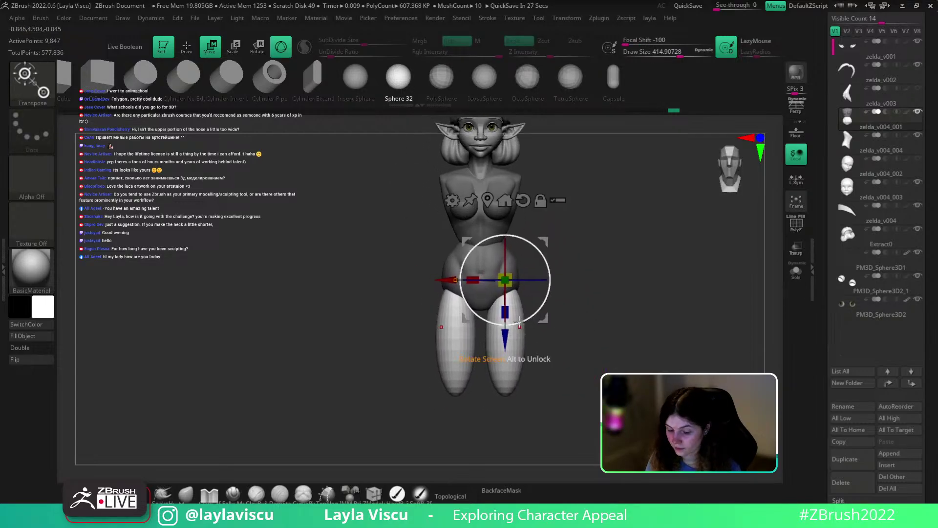
mouse_move(506, 313)
left_mouse_down()
mouse_move(512, 292)
mouse_move(516, 324)
mouse_move(543, 315)
mouse_move(534, 292)
mouse_move(530, 328)
mouse_move(540, 299)
mouse_move(526, 294)
mouse_move(488, 329)
mouse_move(565, 323)
mouse_move(565, 299)
mouse_move(618, 293)
left_mouse_up()
key("q")
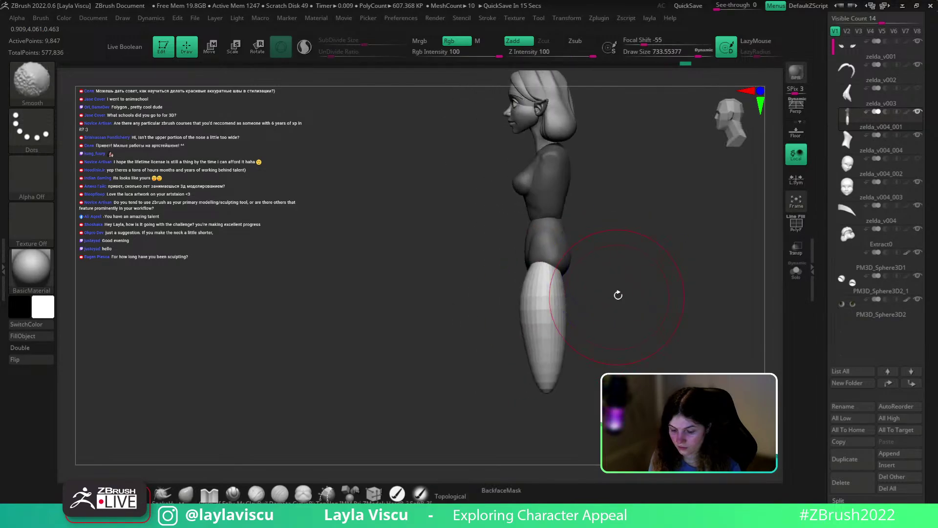
Raise the thighs into the pelvis with the gizmo and return to the Move brush
key("w")
left_click_drag(546, 311, 546, 300)
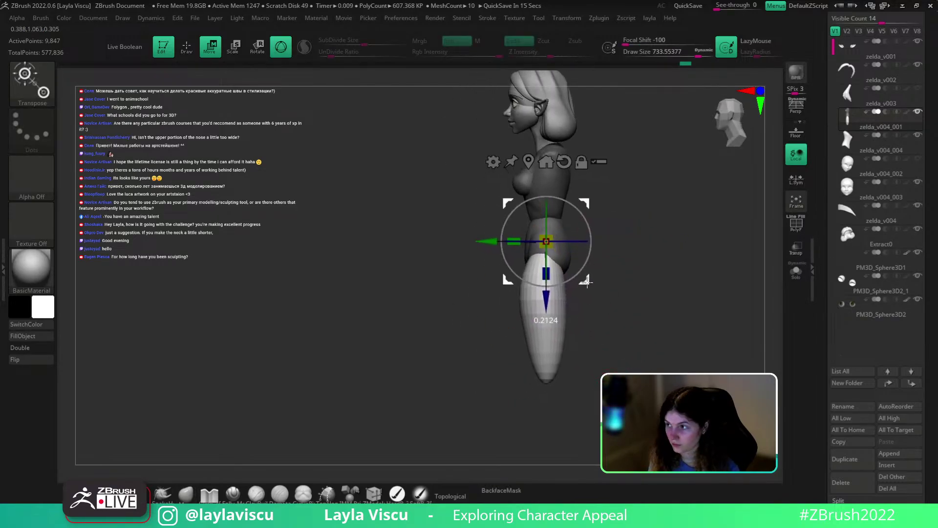
left_click_drag(609, 289, 641, 299)
key("q")
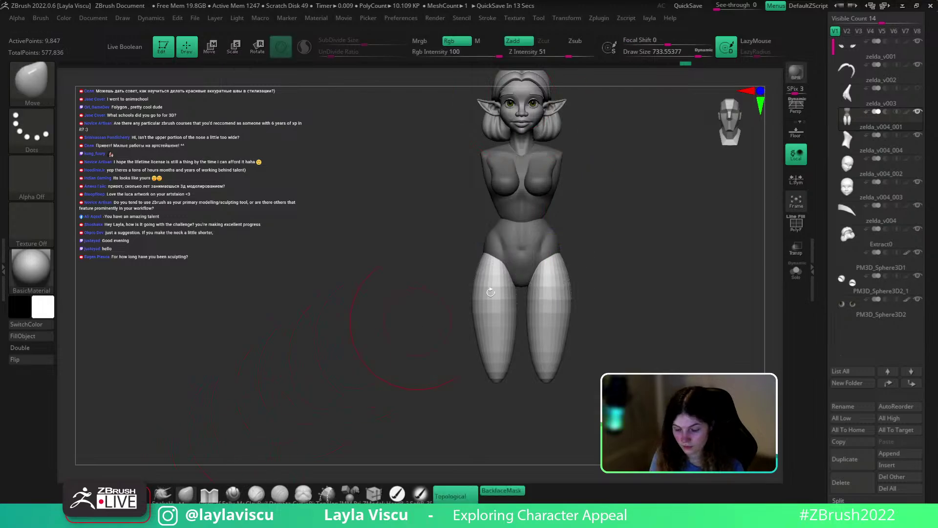
Push the thighs forward in profile with the Move brush at a draw size of about 734, switching the mask between legs and pelvis
mouse_move(577, 274)
left_mouse_down()
mouse_move(601, 259)
mouse_move(636, 280)
left_mouse_up()
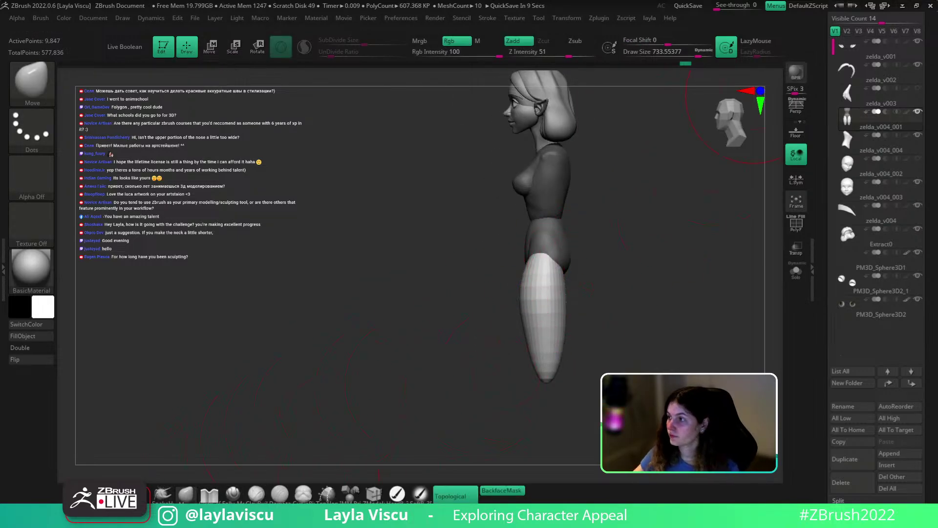
mouse_move(648, 279)
left_mouse_down()
mouse_move(708, 313)
mouse_move(682, 308)
left_mouse_up()
left_click_drag(552, 297, 536, 295)
mouse_move(589, 259)
left_mouse_down()
mouse_move(618, 259)
mouse_move(615, 279)
mouse_move(595, 274)
left_mouse_up()
left_click(595, 274, "ctrl")
mouse_move(536, 266)
left_mouse_down()
mouse_move(524, 269)
mouse_move(562, 276)
mouse_move(588, 243)
mouse_move(600, 256)
mouse_move(608, 243)
mouse_move(624, 268)
mouse_move(607, 278)
mouse_move(613, 299)
left_mouse_up()
key("Escape")
key("s")
key("w")
left_click(624, 273, "ctrl")
left_click(201, 495)
right_click_drag(614, 299, 561, 309, "ctrl")
Invert the mask onto the legs and carve a crease across the lower pelvis with DamStandard, undoing the last stroke
key("b")
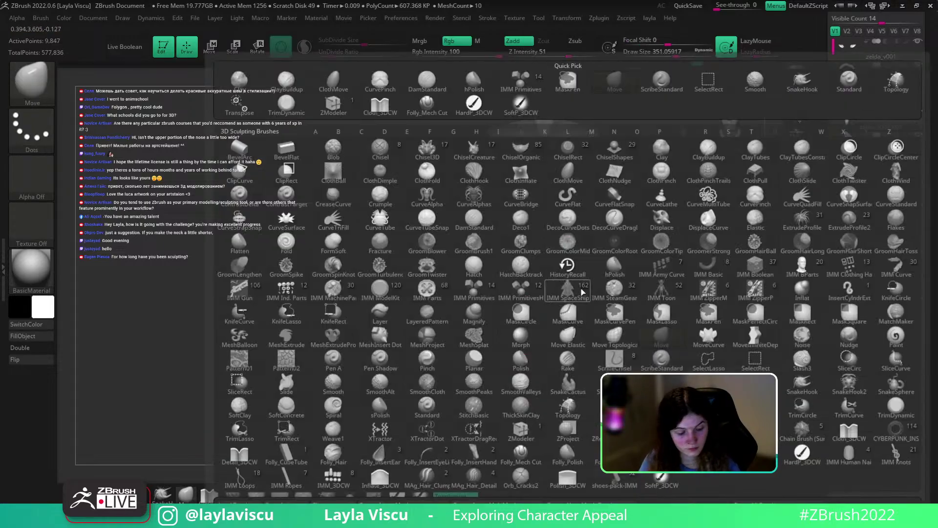
key("d")
key("s")
left_click(661, 280, "ctrl")
mouse_move(543, 282)
left_mouse_down()
mouse_move(583, 283)
mouse_move(555, 294)
left_mouse_up()
key("ctrl+z")
Adjust the lower pelvis between the thighs with the Move brush, reducing the draw size to about 245
left_click(185, 494)
key("s")
left_click_drag(637, 268, 606, 274, "shift")
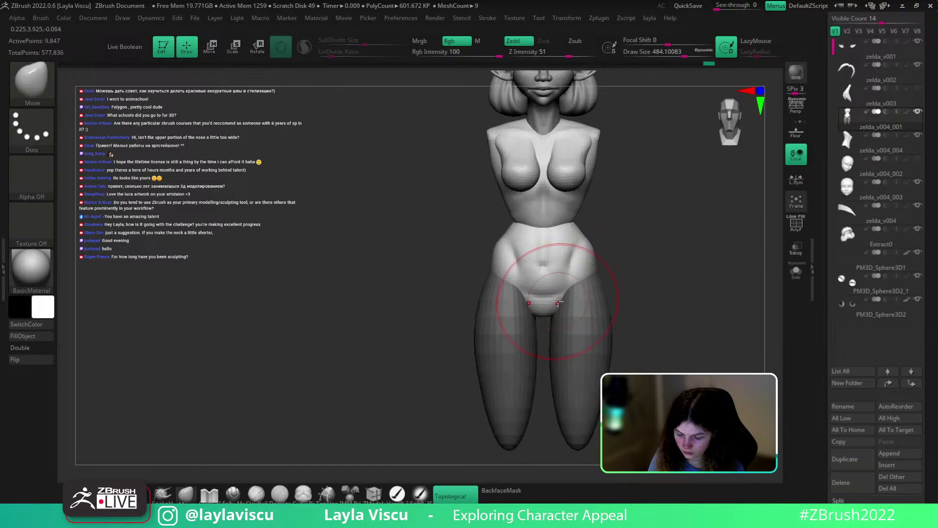
key("bracketleft")
left_click_drag(557, 299, 562, 292)
key("bracketleft")
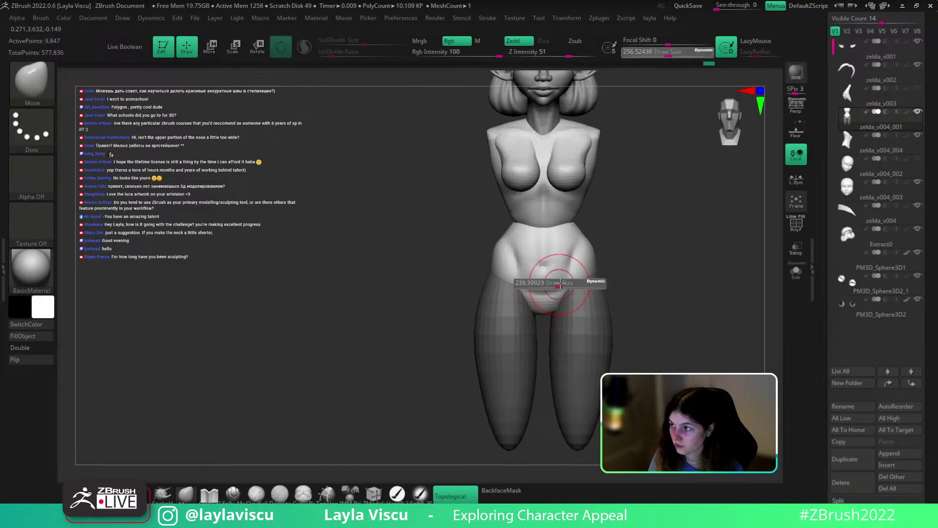
key("ctrl")
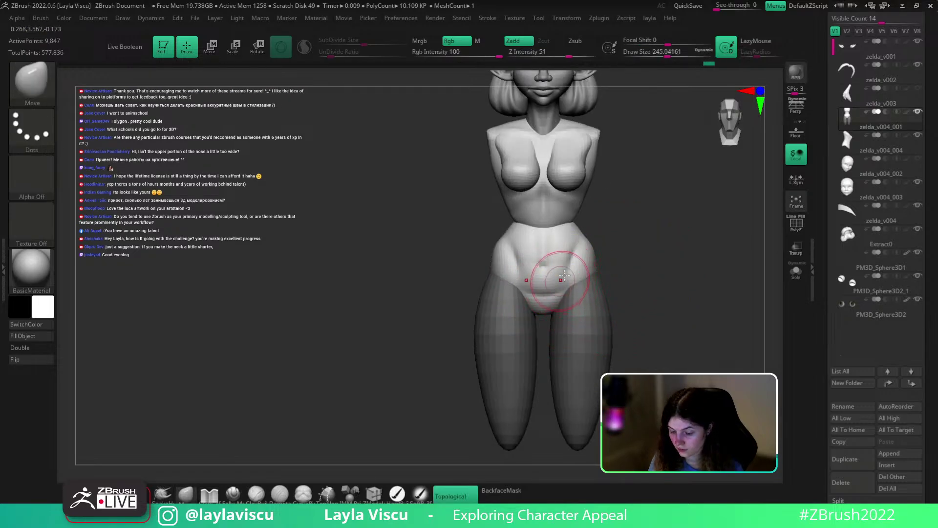
Invert the mask to free the thighs and adjust their outer contour with the Move brush at a draw size of about 318
mouse_move(552, 260)
right_mouse_down("ctrl")
mouse_move(586, 245)
mouse_move(639, 257)
mouse_move(630, 259)
right_mouse_up("ctrl")
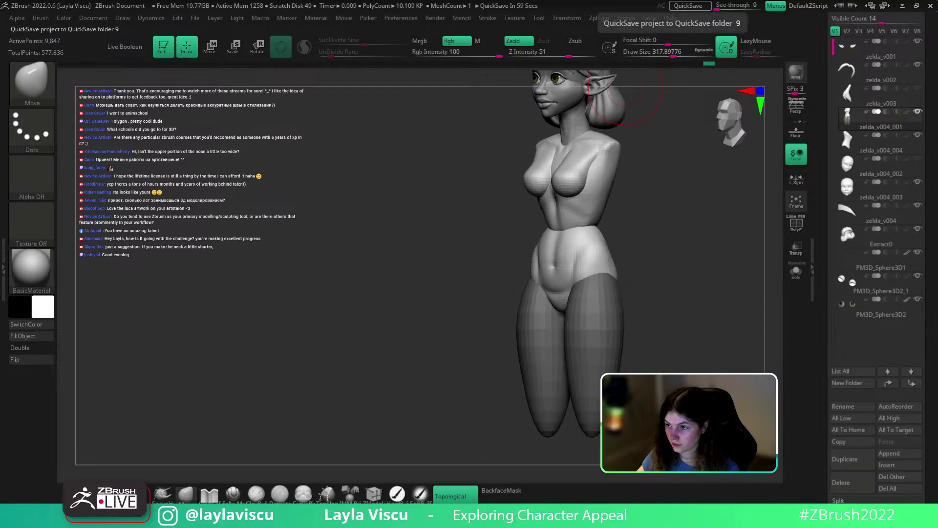
left_click(750, 137)
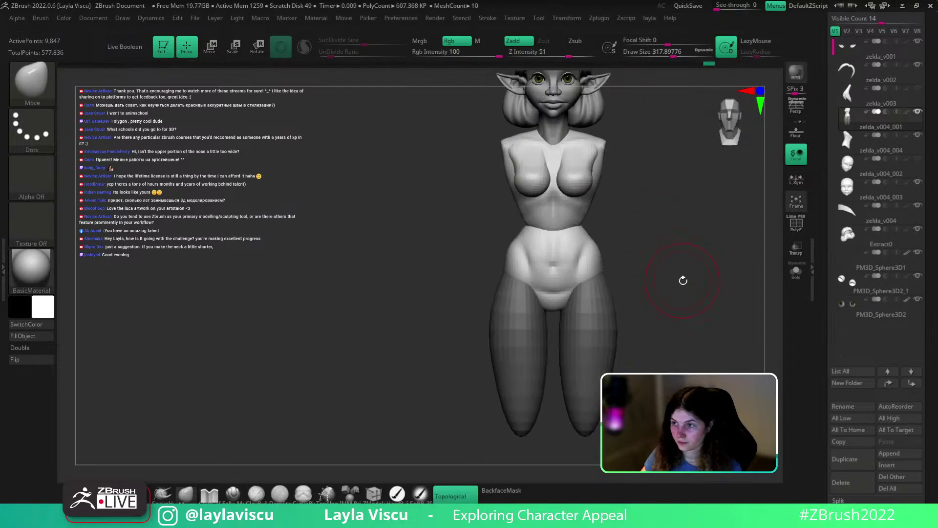
left_click(641, 250, "ctrl")
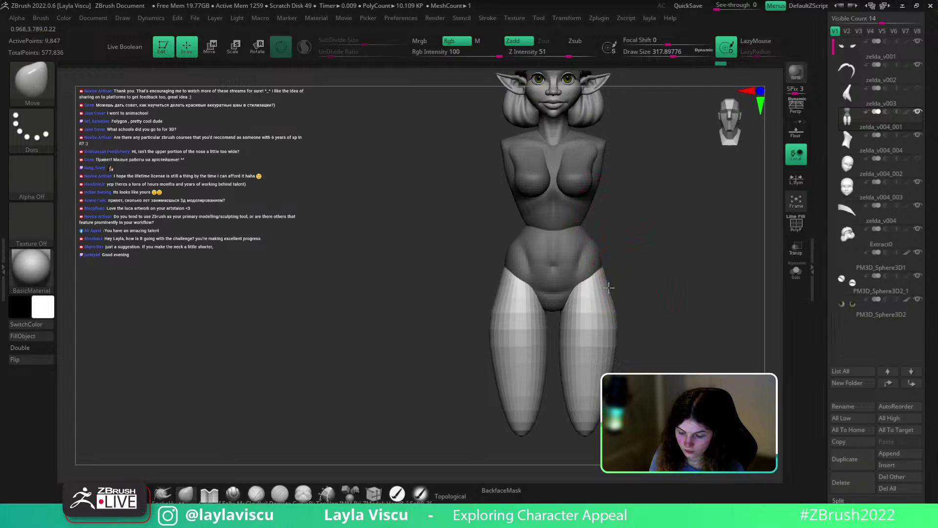
mouse_move(609, 288)
left_mouse_down()
mouse_move(635, 270)
mouse_move(639, 293)
mouse_move(704, 294)
mouse_move(651, 283)
mouse_move(669, 274)
left_mouse_up()
key("s")
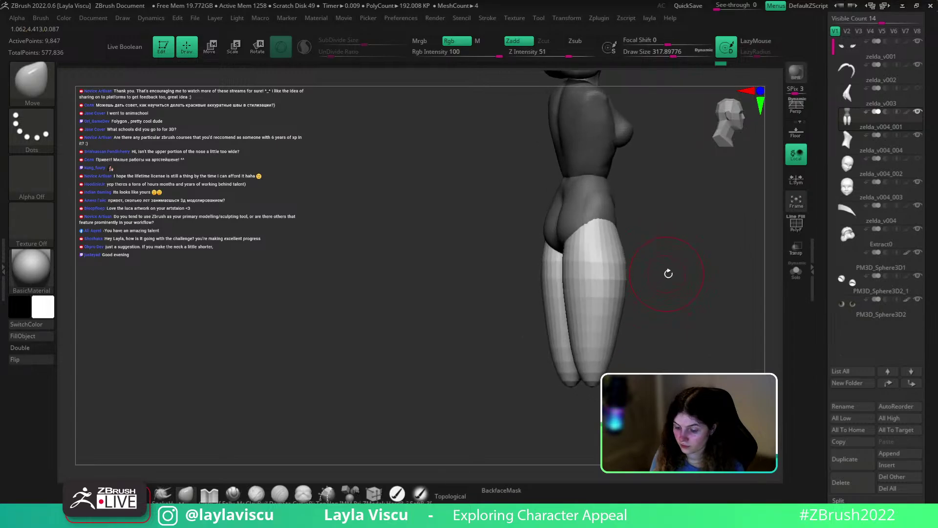
Invert the mask onto the legs and reshape the buttocks and hips from behind with the Move brush, raising the draw size to about 351
left_click(627, 225, "ctrl")
left_click_drag(634, 213, 640, 218)
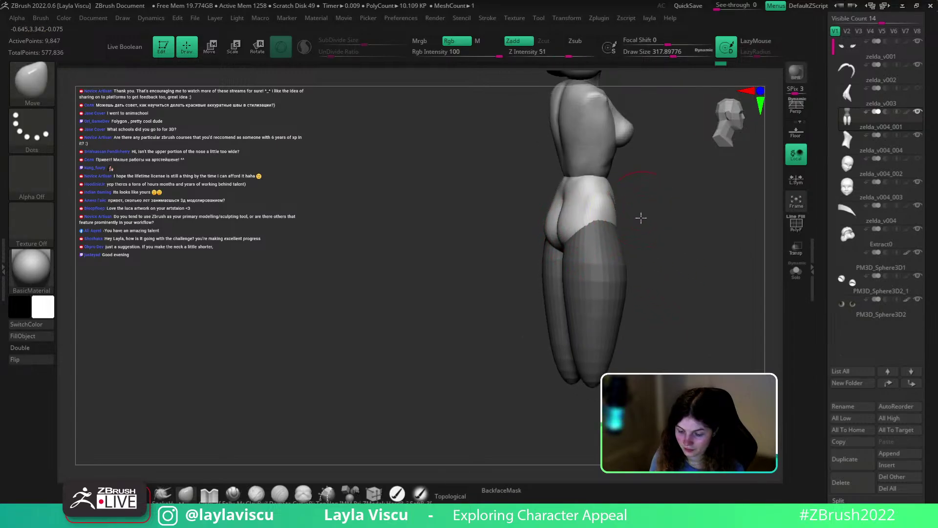
left_click_drag(653, 178, 671, 229)
left_click_drag(552, 233, 548, 220)
mouse_move(628, 250)
left_mouse_down()
mouse_move(625, 216)
mouse_move(655, 210)
mouse_move(662, 235)
mouse_move(640, 277)
mouse_move(645, 268)
mouse_move(628, 273)
left_mouse_up()
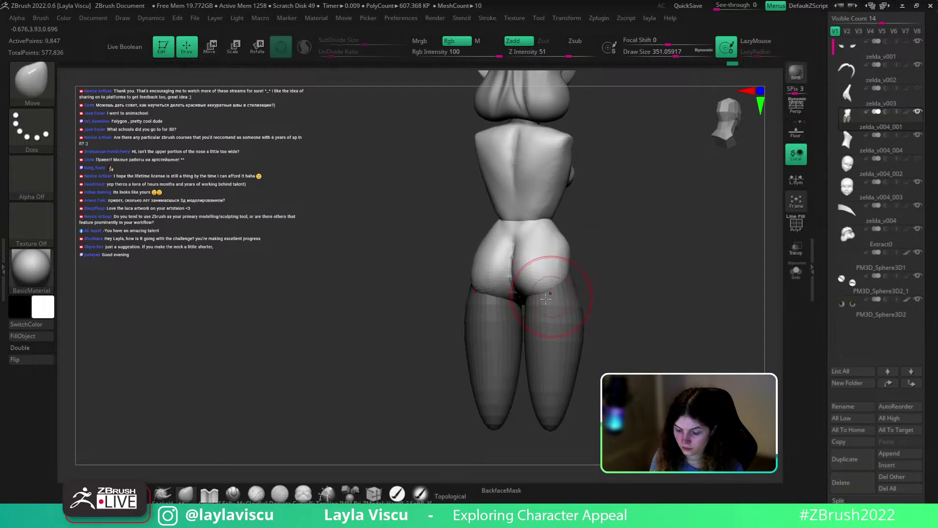
left_click_drag(547, 293, 571, 280)
right_click_drag(630, 287, 587, 274)
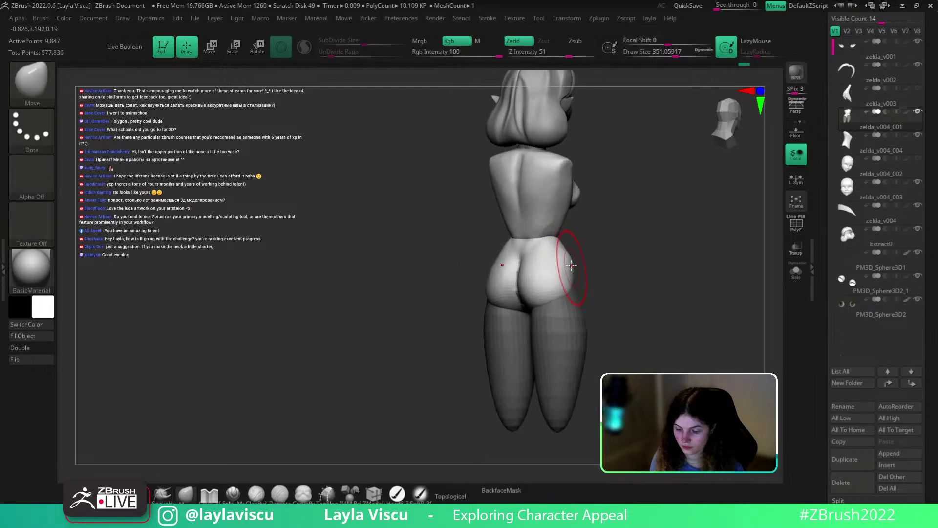
mouse_move(569, 265)
left_mouse_down()
mouse_move(613, 300)
mouse_move(614, 278)
left_mouse_up()
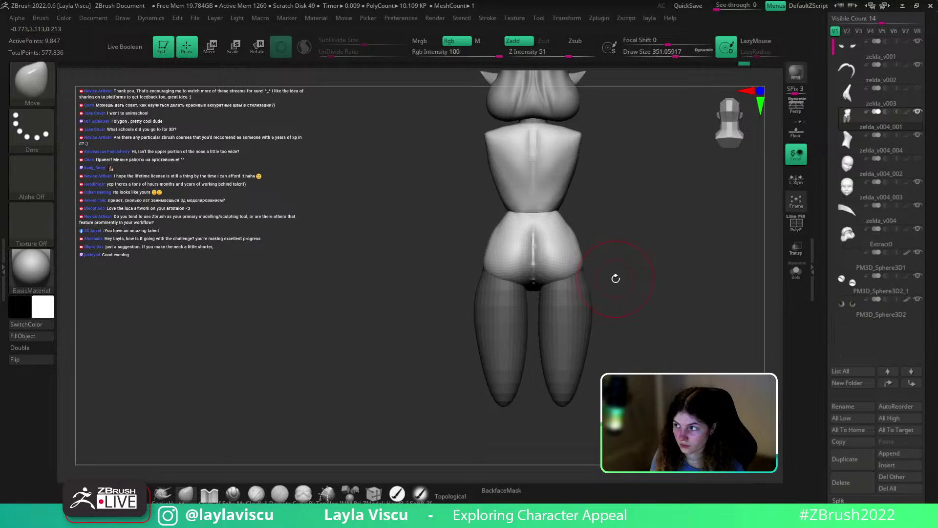
Mask the torso and pelvis instead, enable BackfaceMask, and adjust the inner thighs from behind with the Move brush at a draw size of about 484
key("ctrl")
left_click(616, 279, "ctrl")
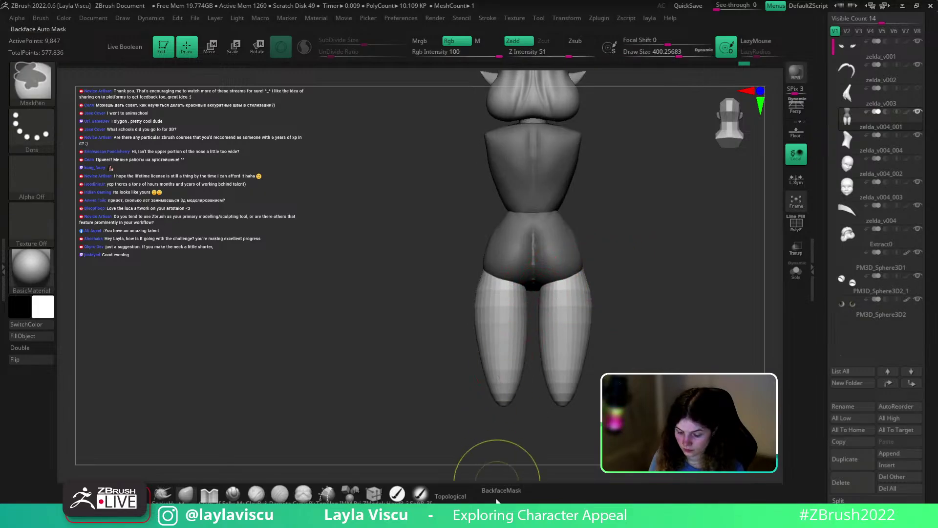
key("bracketright")
key("bracketright")
left_click_drag(525, 304, 529, 303)
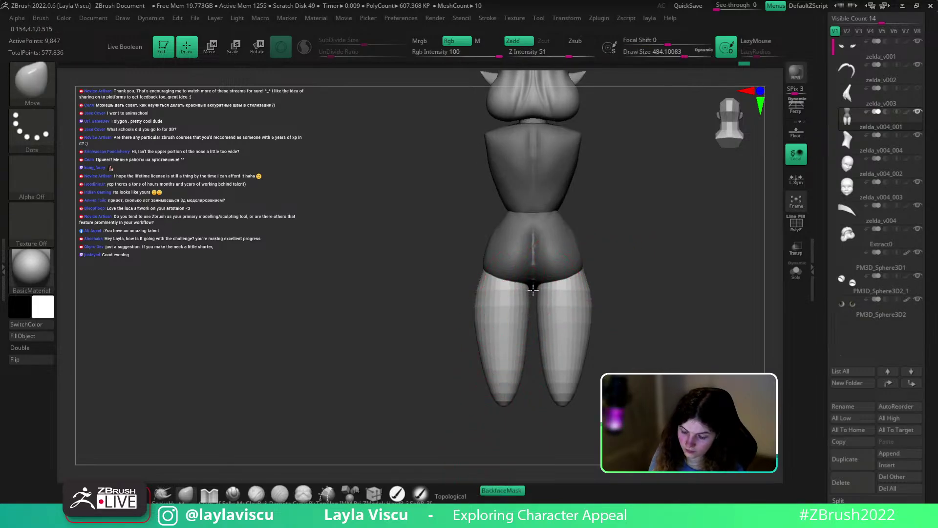
Invert the mask back onto the legs and smooth the hips around the upper thighs in front view
left_click_drag(618, 254, 596, 300)
right_click_drag(596, 300, 627, 308, "alt")
left_click(610, 312, "ctrl")
key("s")
left_click_drag(627, 308, 600, 307)
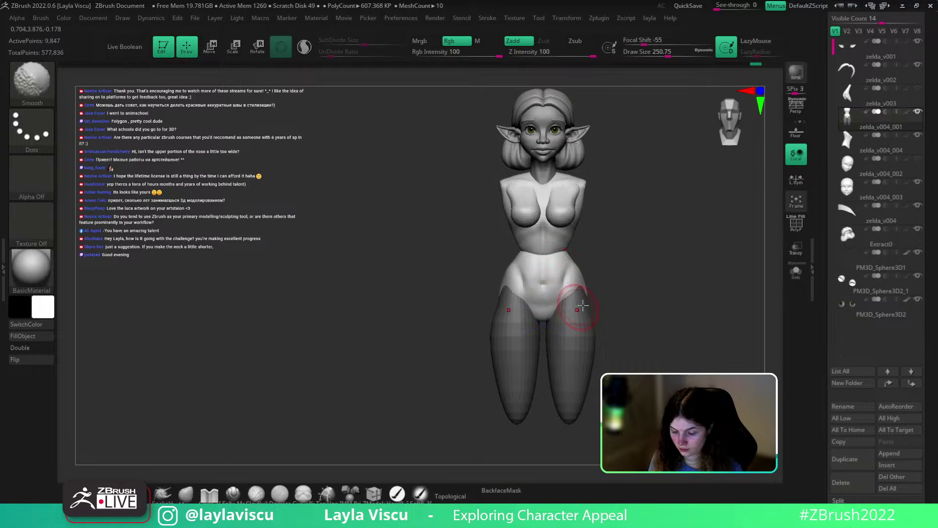
Refine the belly and lower abdomen contour in profile with the Move brush, reducing the draw size to about 305
mouse_move(635, 299)
left_mouse_down()
mouse_move(603, 291)
mouse_move(616, 276)
mouse_move(557, 287)
mouse_move(548, 272)
left_mouse_up()
key("s")
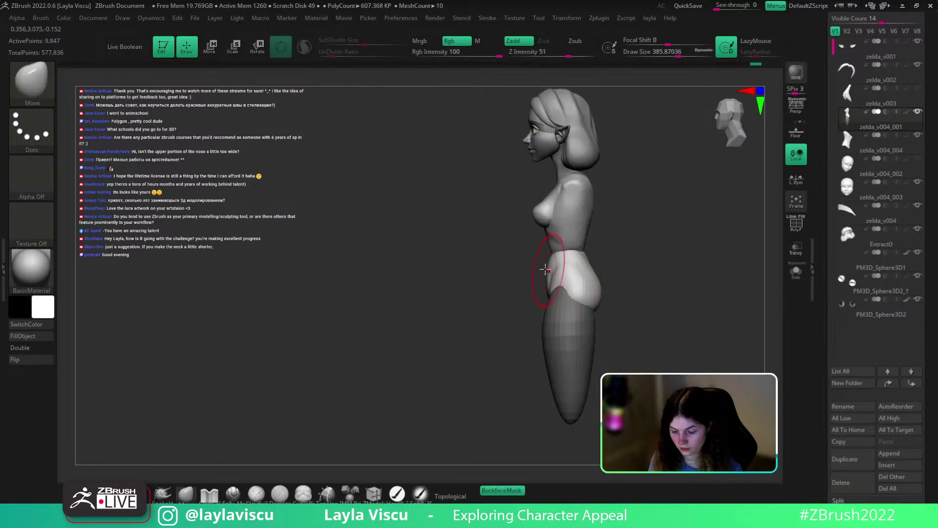
right_click_drag(551, 273, 553, 360, "ctrl")
key("s")
left_click_drag(545, 269, 542, 272)
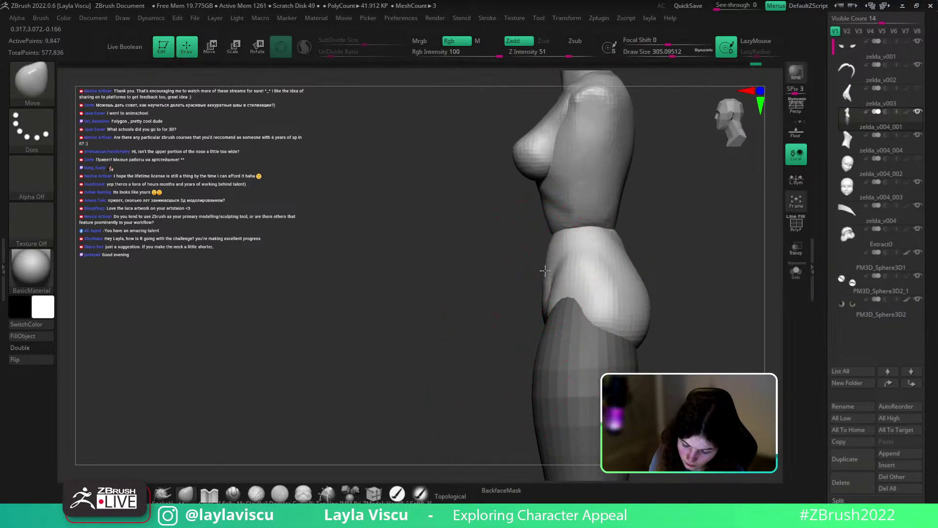
right_click_drag(594, 222, 635, 232)
left_click_drag(531, 298, 522, 296)
mouse_move(541, 296)
right_mouse_down("ctrl")
mouse_move(543, 253)
mouse_move(547, 273)
right_mouse_up("ctrl")
mouse_move(548, 273)
right_mouse_down()
mouse_move(616, 304)
mouse_move(585, 257)
mouse_move(643, 245)
mouse_move(623, 274)
mouse_move(620, 299)
right_mouse_up()
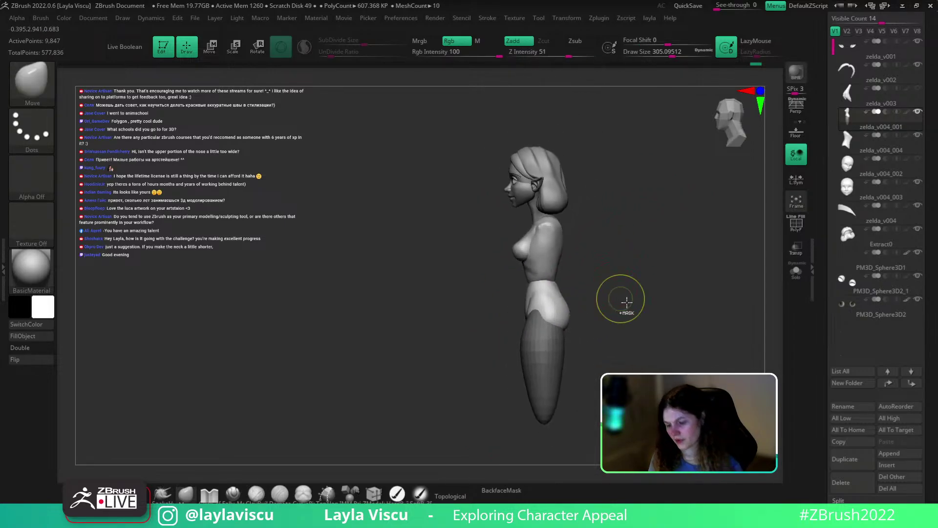
Check the body's polygroups with the polyframe, then tilt the unmasked body about 2.5 degrees around the waist in profile with the gizmo
key("shift+f")
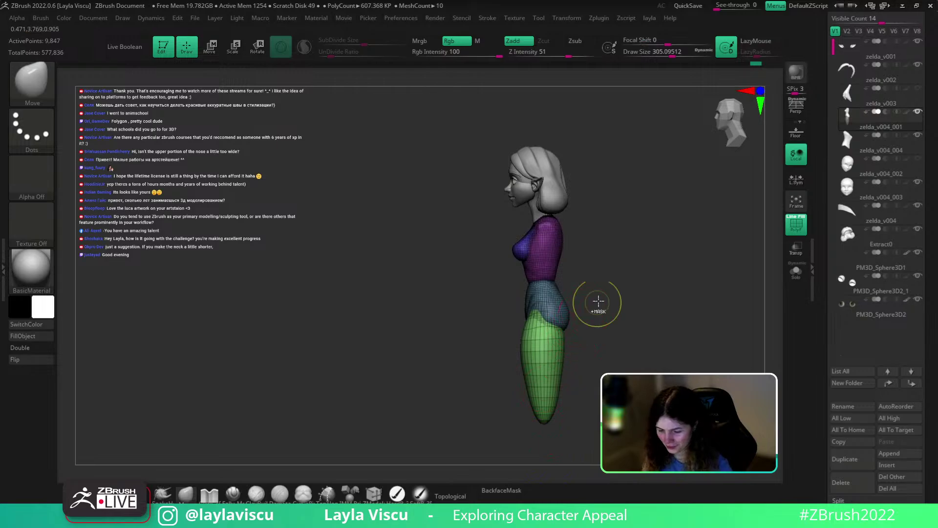
left_click_drag(594, 293, 502, 431, "ctrl+shift")
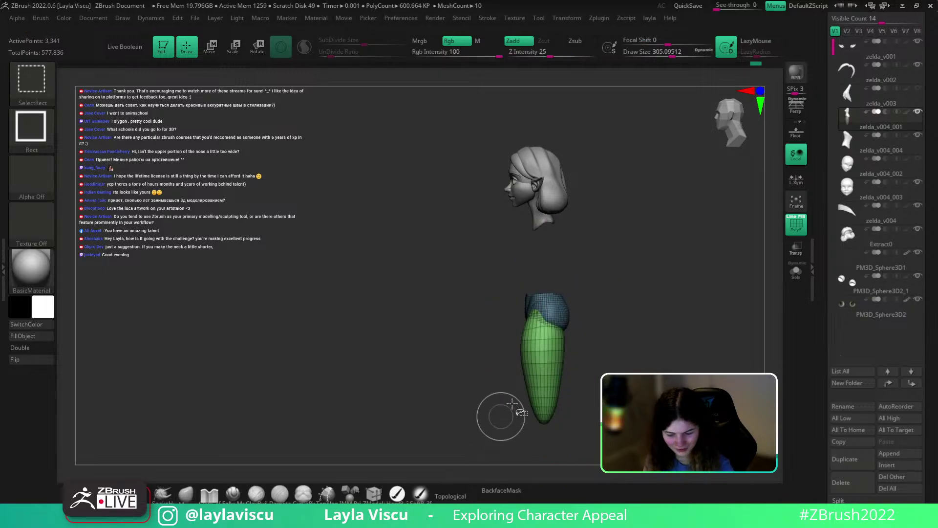
left_click(655, 300, "ctrl+shift")
key("w")
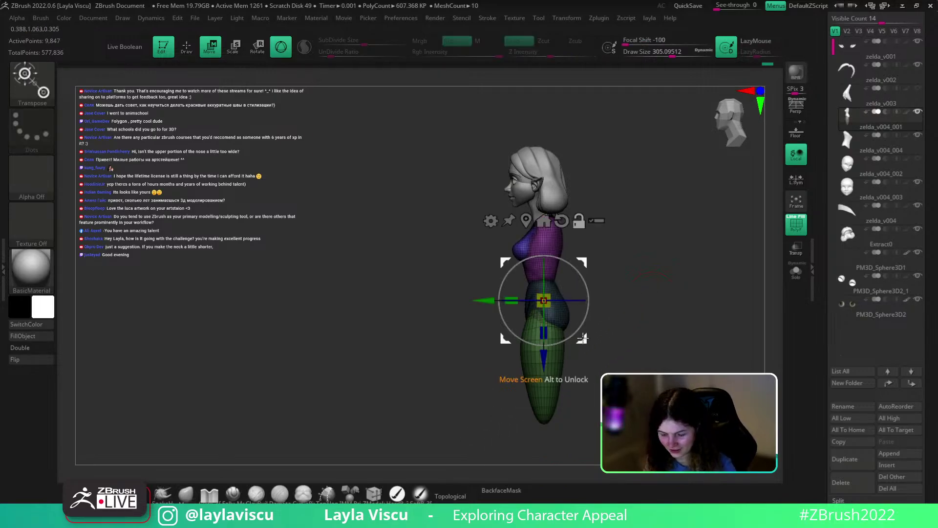
left_click_drag(581, 338, 578, 304, "alt")
key("shift+f")
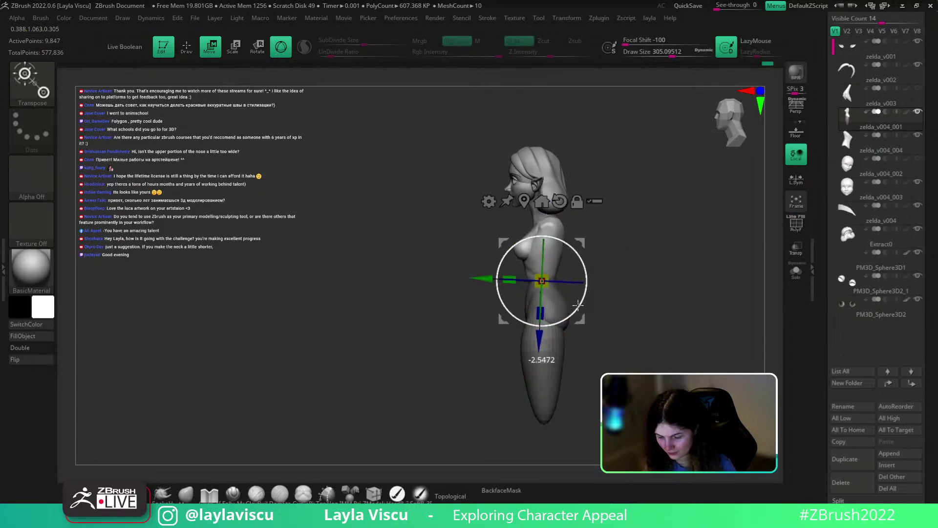
key("q")
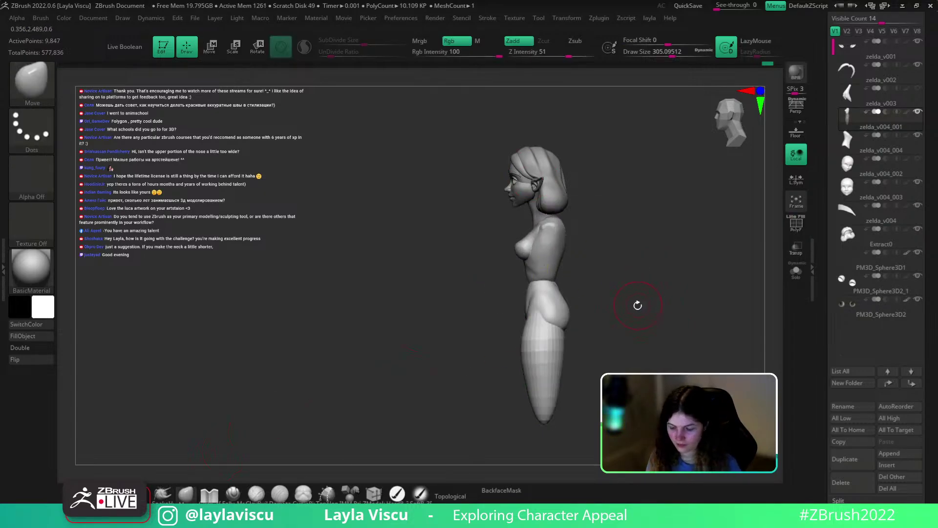
Select the neck subtool zelda_v004_004, place the gizmo at the neck's base, and adjust the neck slightly in profile
key("w")
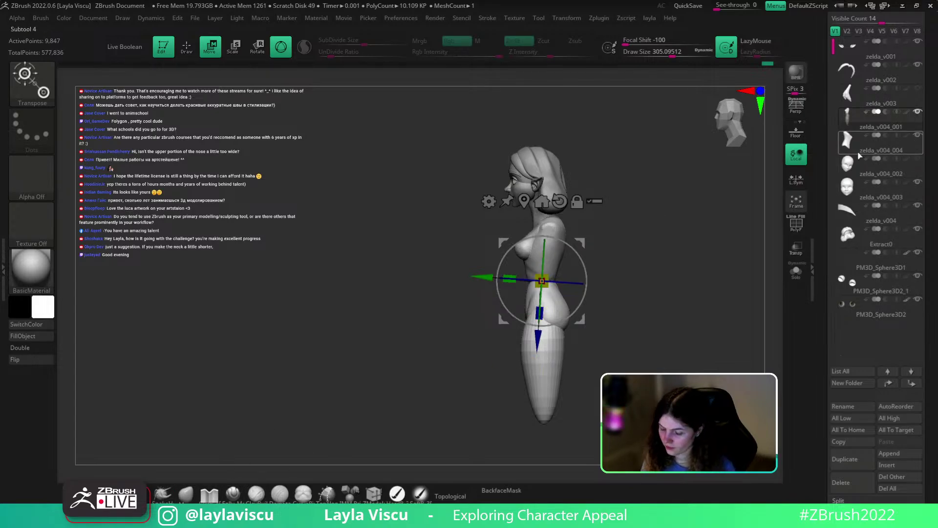
right_click_drag(565, 303, 561, 321, "alt")
left_click(186, 495)
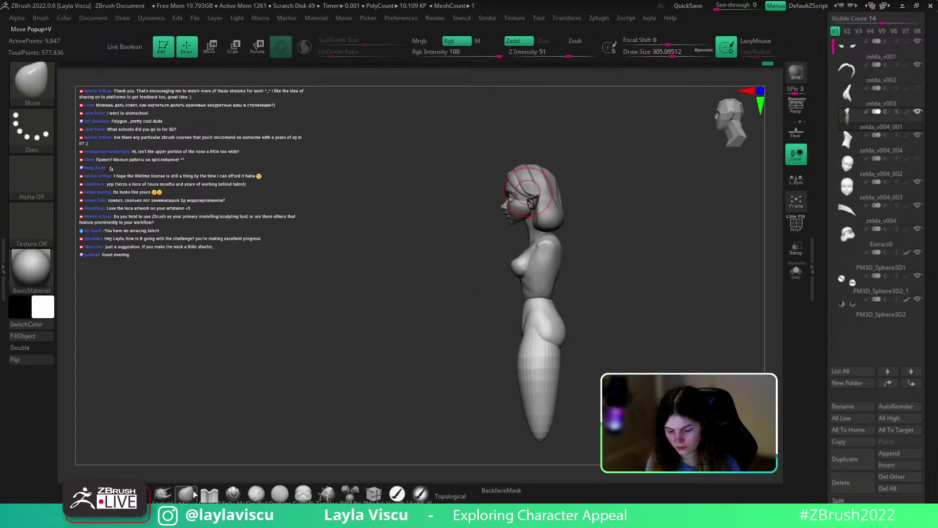
right_click_drag(557, 245, 617, 216, "ctrl")
right_click_drag(617, 216, 626, 284, "alt")
left_click(531, 258, "alt")
key("w")
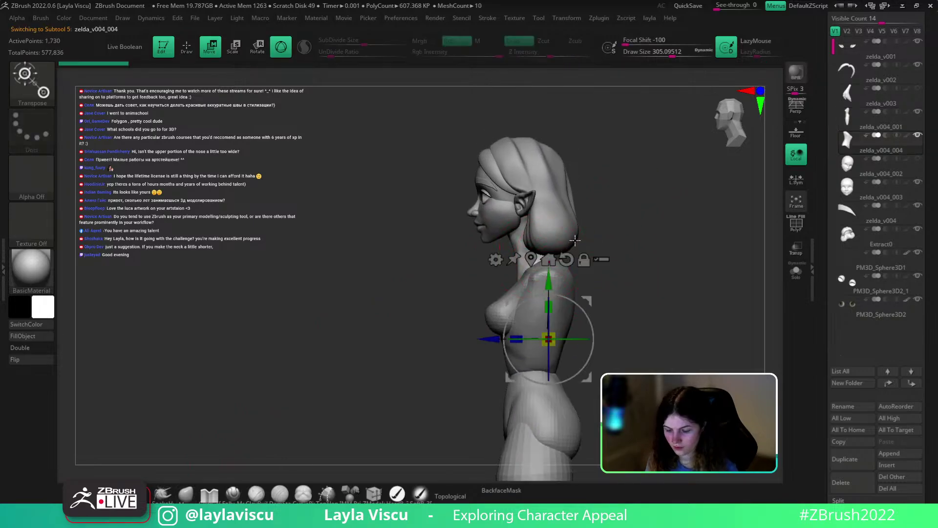
left_click(566, 259, "alt")
mouse_move(569, 279)
left_mouse_down("alt")
mouse_move(575, 307)
mouse_move(574, 289)
left_mouse_up("alt")
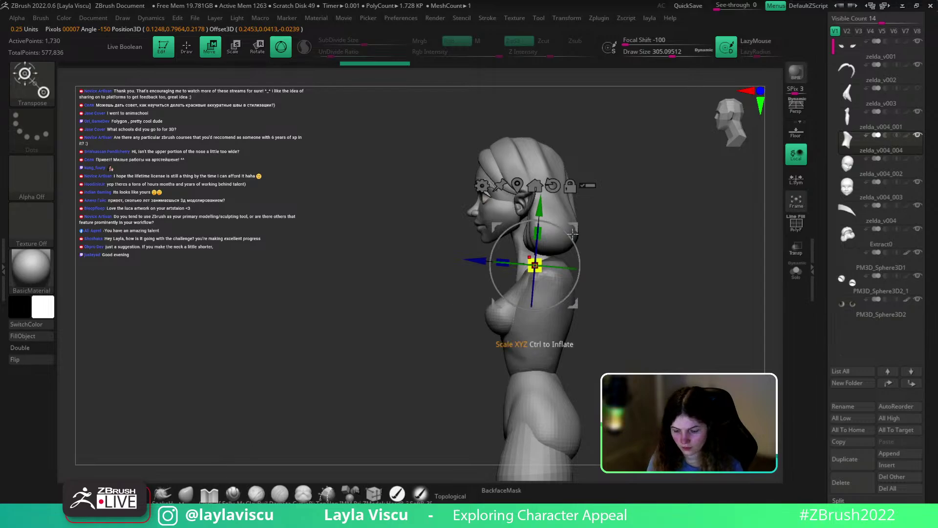
key("q")
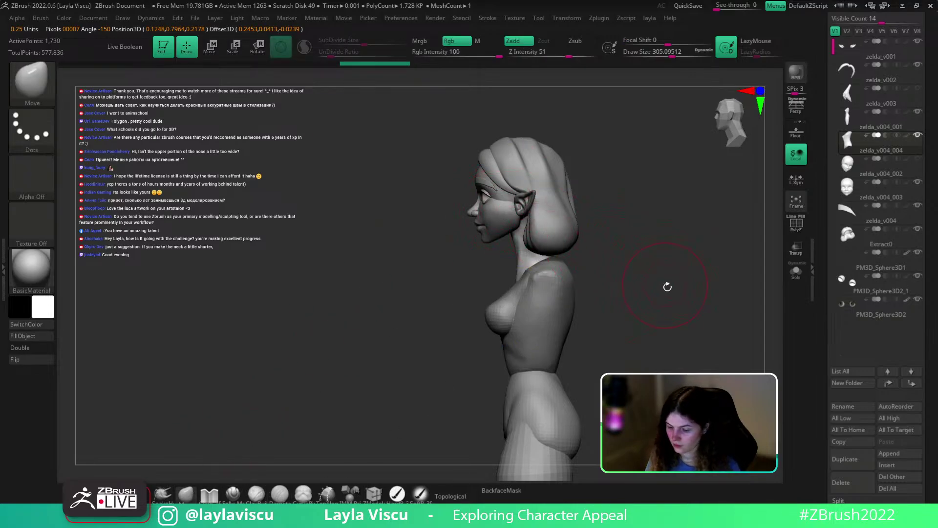
Hide the body subtool zelda_v004_001 and activate the gizmo on the neck subtool zelda_v004_004
scroll(918, 78, "up", 1)
left_click(917, 77)
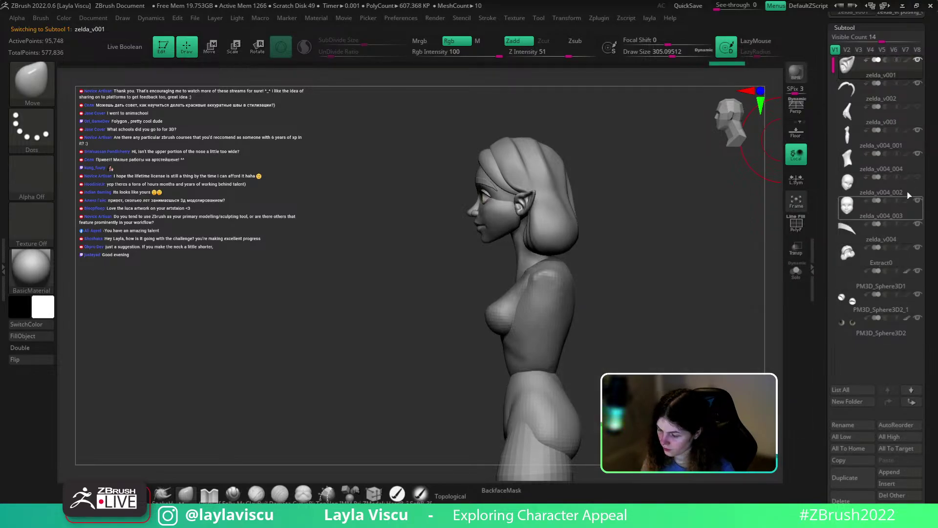
left_click(918, 130)
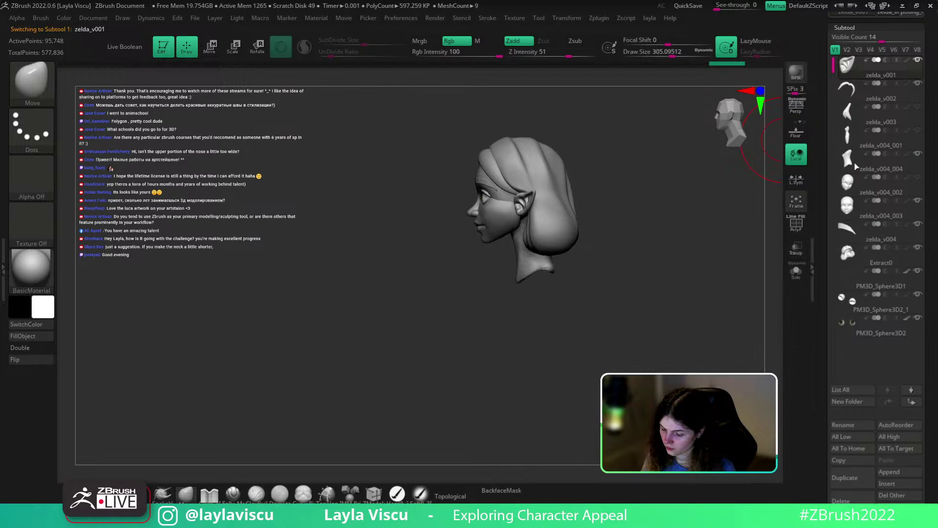
left_click(546, 263, "alt")
key("w")
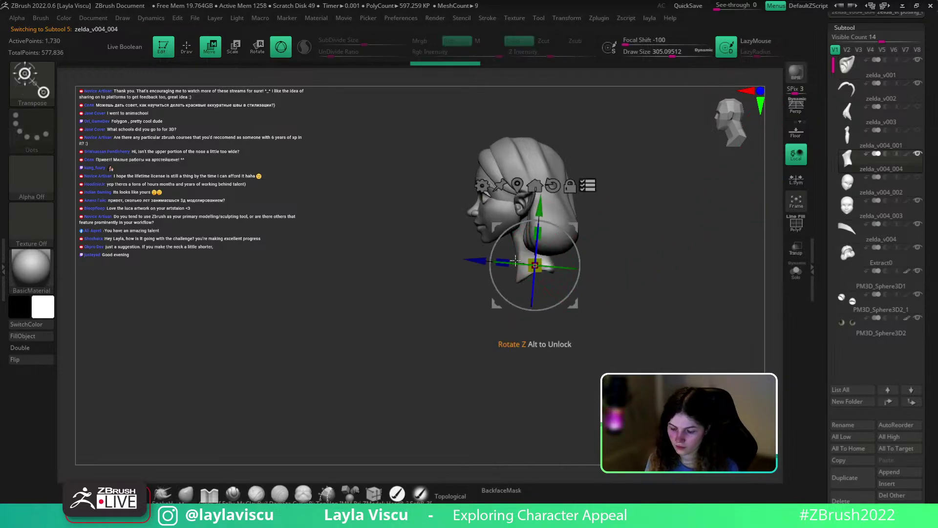
Reset the gizmo's orientation, shift and slightly tilt the head and neck together backward, and turn off the multi-subtool transform
left_click(552, 185, "alt")
left_click_drag(475, 268, 479, 267)
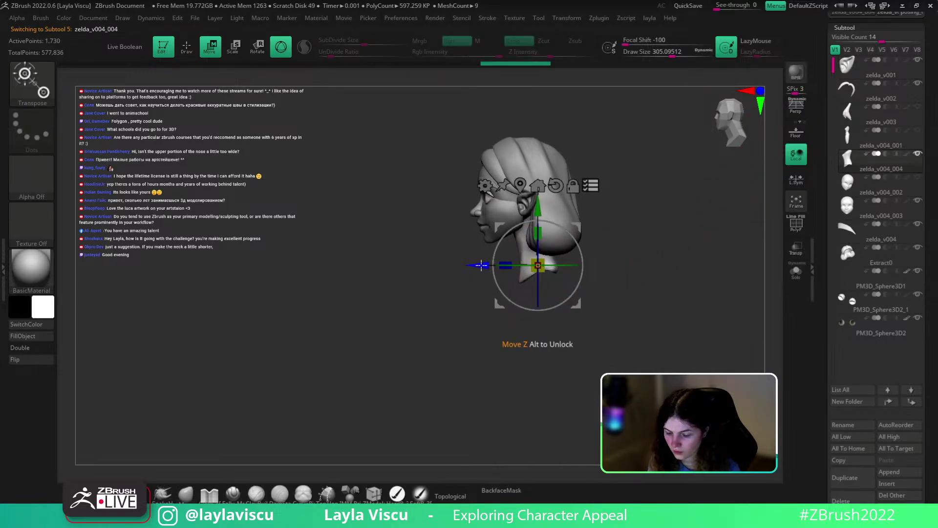
left_click_drag(580, 252, 580, 254)
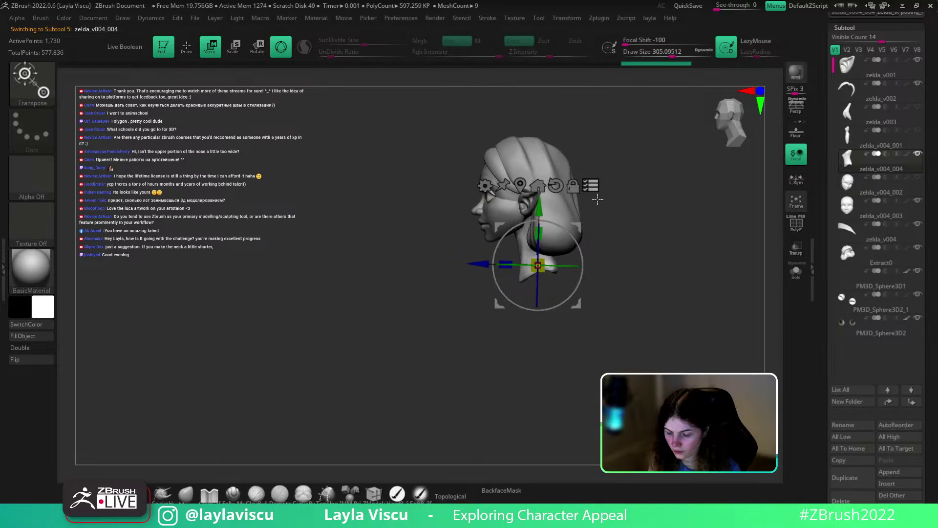
left_click(591, 186)
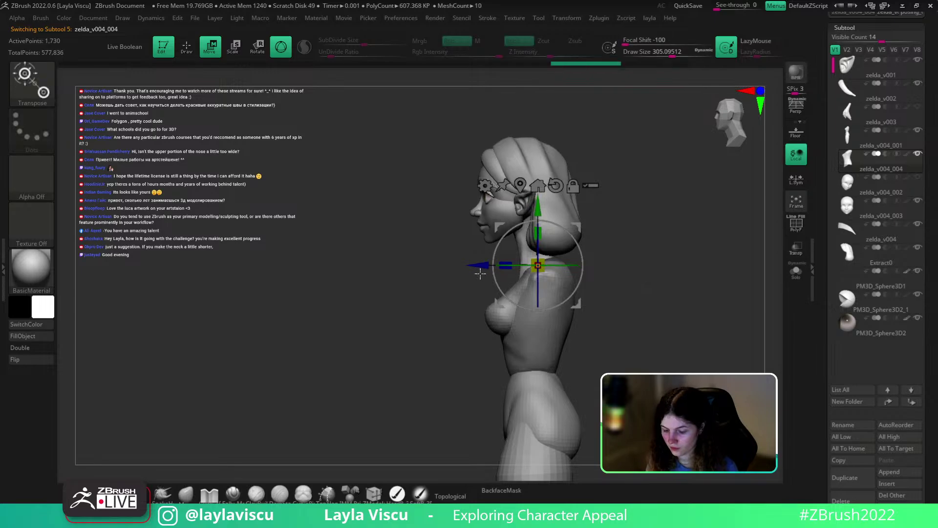
Hide the body again, move the head and neck a little further back along Z, and show the body again
left_click(918, 131)
left_click_drag(480, 265, 486, 265)
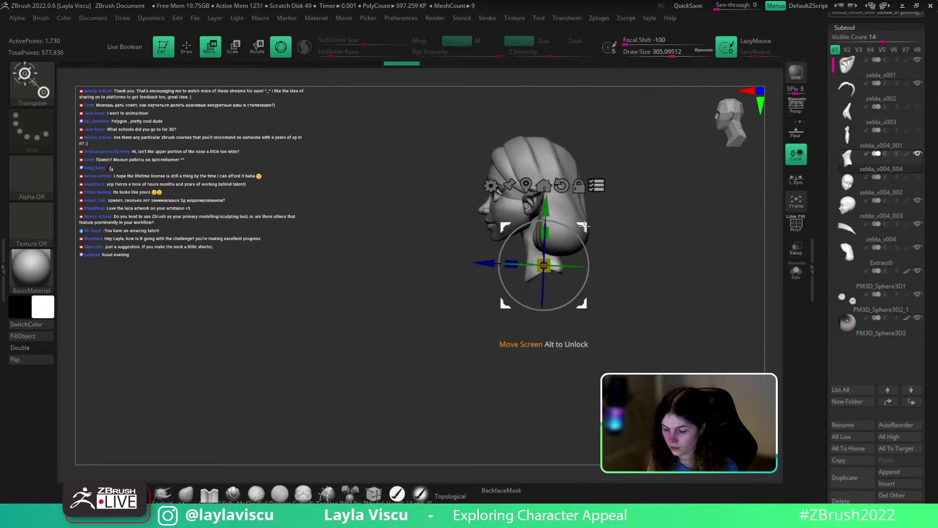
left_click(917, 142)
Switch back to the Move brush in profile and hide the hair subtool Extract0 to expose the back of the neck
left_click_drag(662, 247, 661, 270)
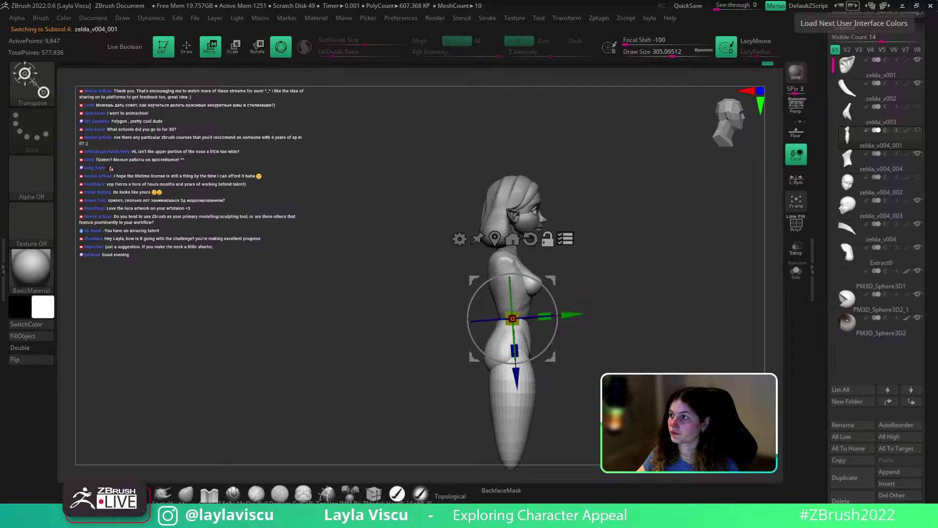
mouse_move(609, 313)
right_mouse_down("ctrl")
mouse_move(648, 274)
mouse_move(603, 299)
right_mouse_up("ctrl")
left_click_drag(618, 290, 569, 217, "alt")
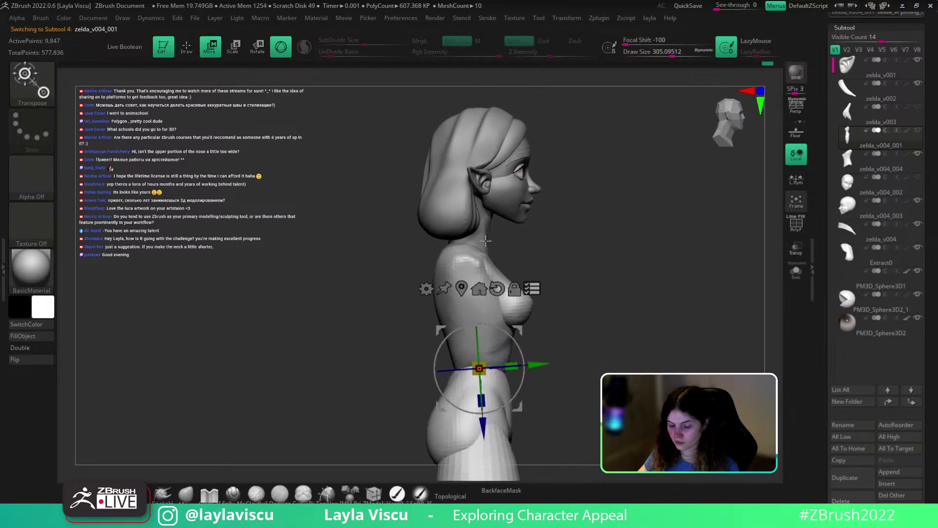
key("q")
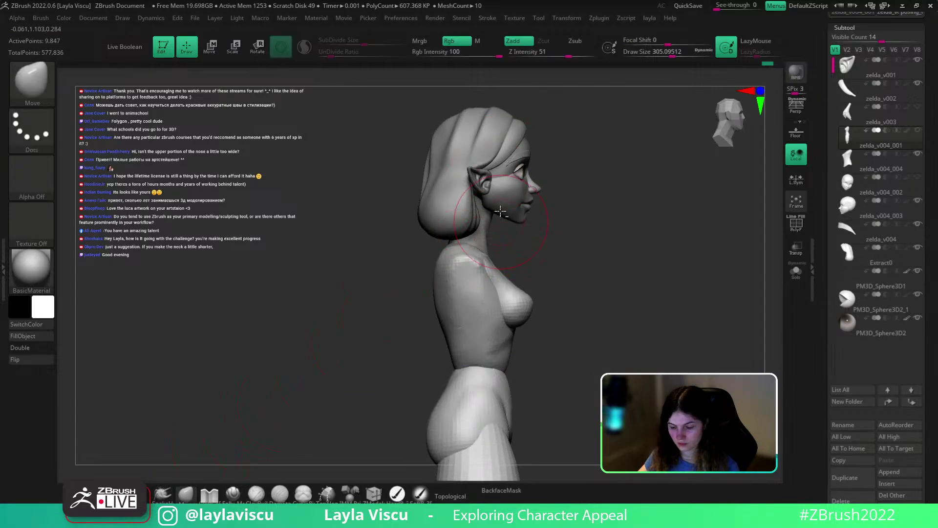
left_click(918, 250)
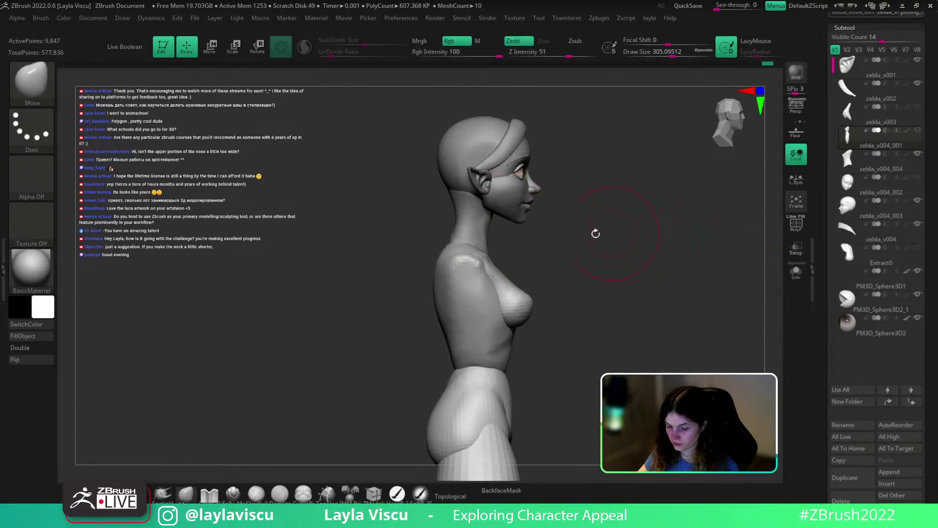
Select the head subtool zelda_v004_003 and nudge the skull's lower back edge behind the ear with a smaller Move brush
left_click(476, 192, "alt")
key("s")
left_click_drag(469, 194, 461, 193)
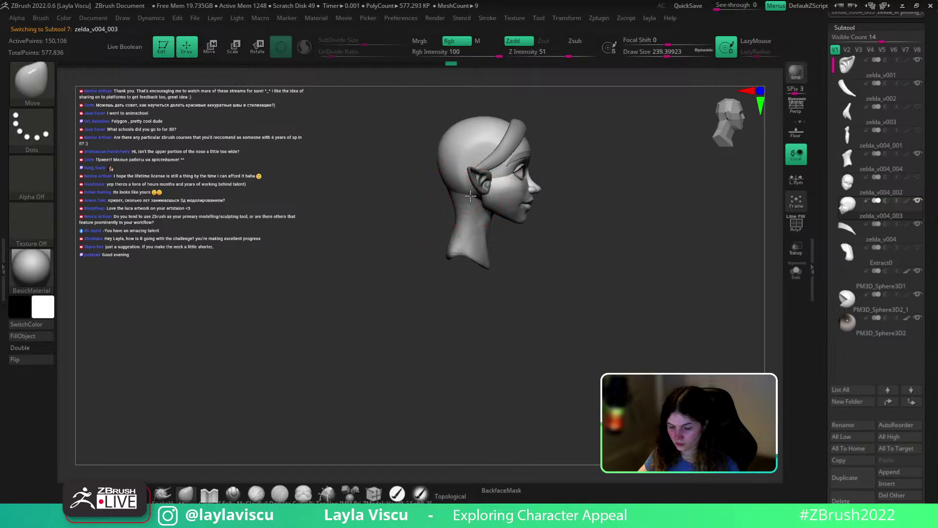
left_click_drag(614, 212, 647, 211)
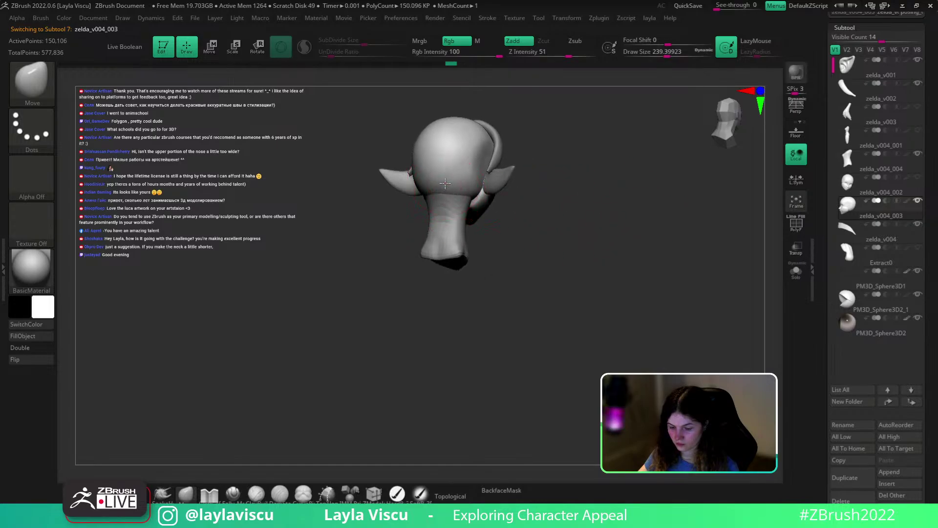
left_click_drag(591, 234, 559, 264)
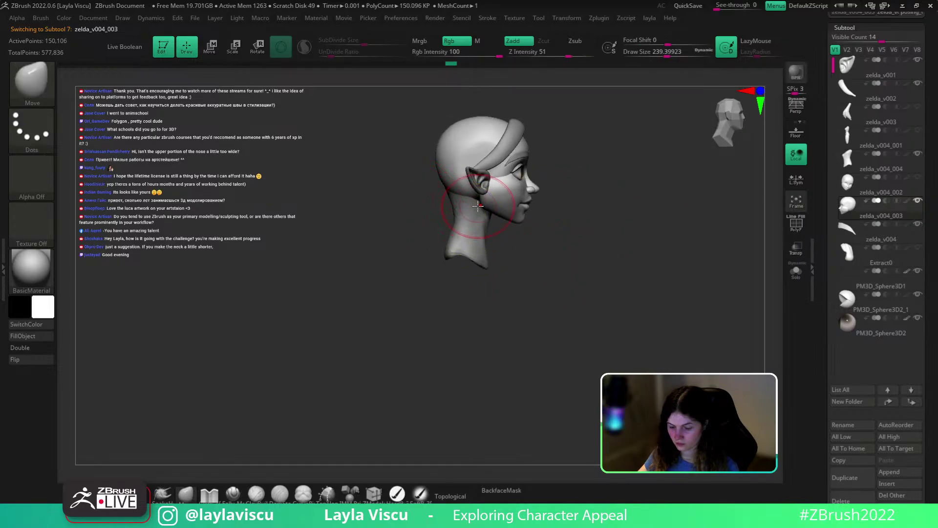
key("s")
left_click_drag(472, 195, 467, 196)
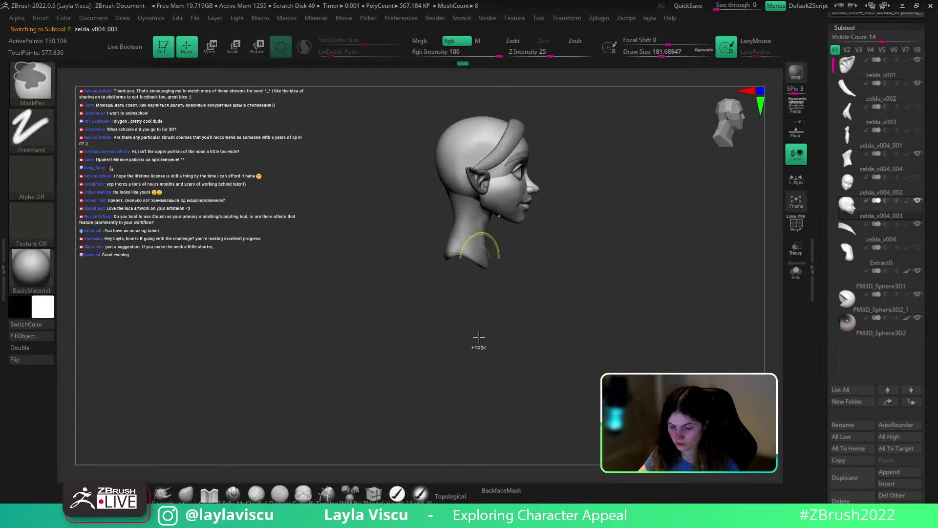
Turn on topological masking for the Move brush and refine the edge where the back of the head meets the neck
left_click(447, 493)
right_click_drag(462, 342, 471, 225, "ctrl")
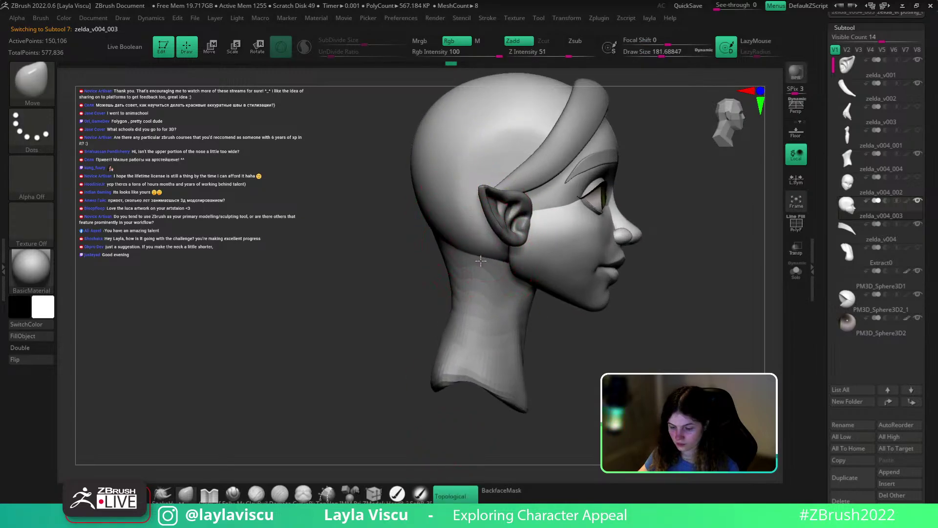
left_click(796, 273)
left_click(796, 273)
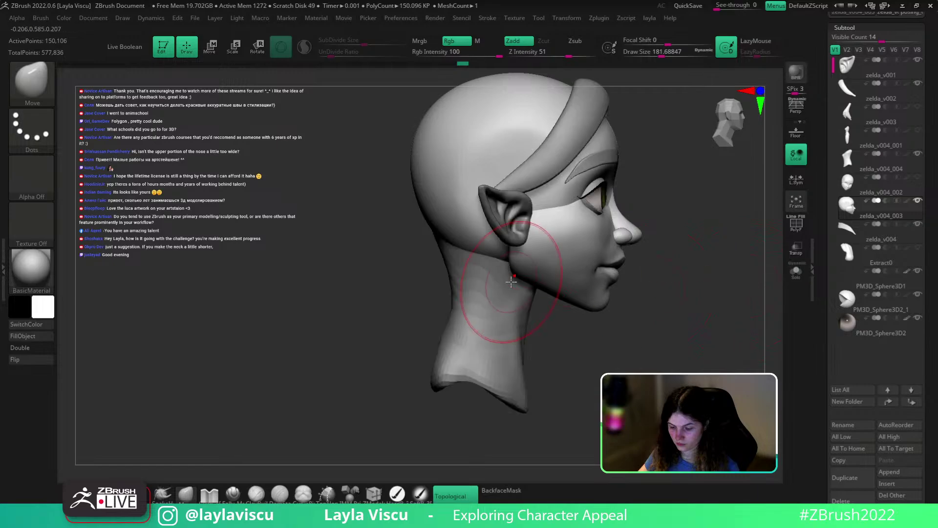
key("s")
left_click_drag(470, 277, 477, 276)
Show the hair subtool Extract0 and the body again, and make the body subtool zelda_v004_001 active
mouse_move(476, 260)
right_mouse_down("ctrl")
mouse_move(560, 308)
mouse_move(503, 310)
mouse_move(603, 336)
right_mouse_up("ctrl")
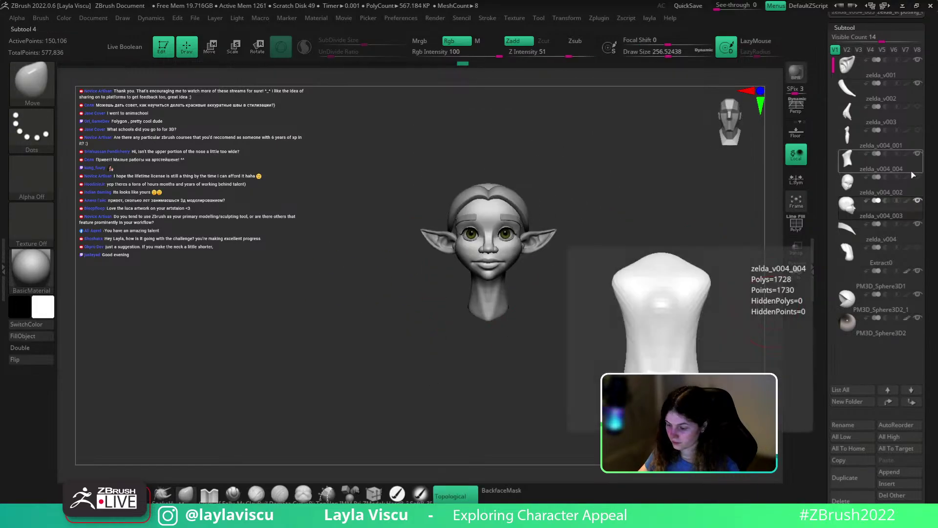
left_click(921, 253)
left_click(920, 249)
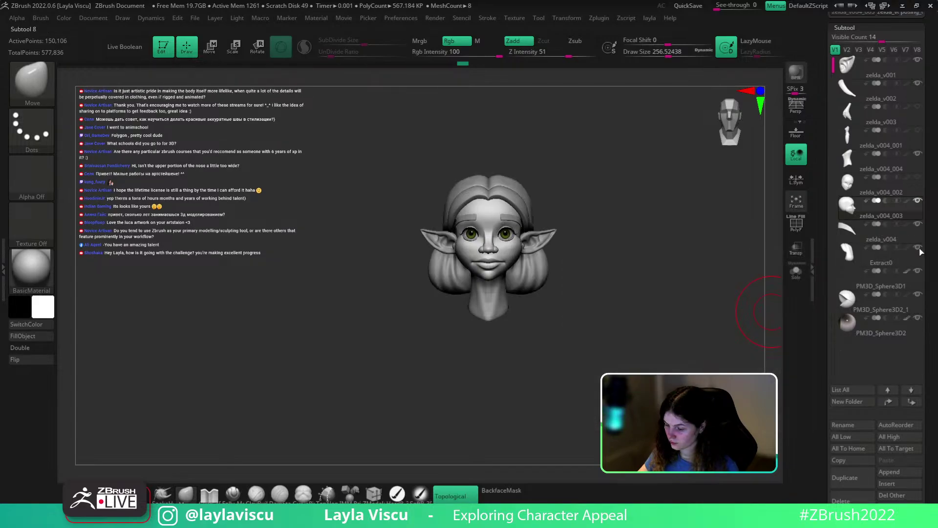
left_click(916, 133)
right_click_drag(667, 258, 547, 255, "ctrl")
right_click_drag(620, 325, 611, 239, "alt")
right_click_drag(611, 239, 525, 298, "ctrl")
left_click(501, 318, "alt")
right_click_drag(555, 337, 564, 337, "alt")
right_click_drag(581, 342, 556, 351)
left_click_drag(556, 351, 551, 293, "alt")
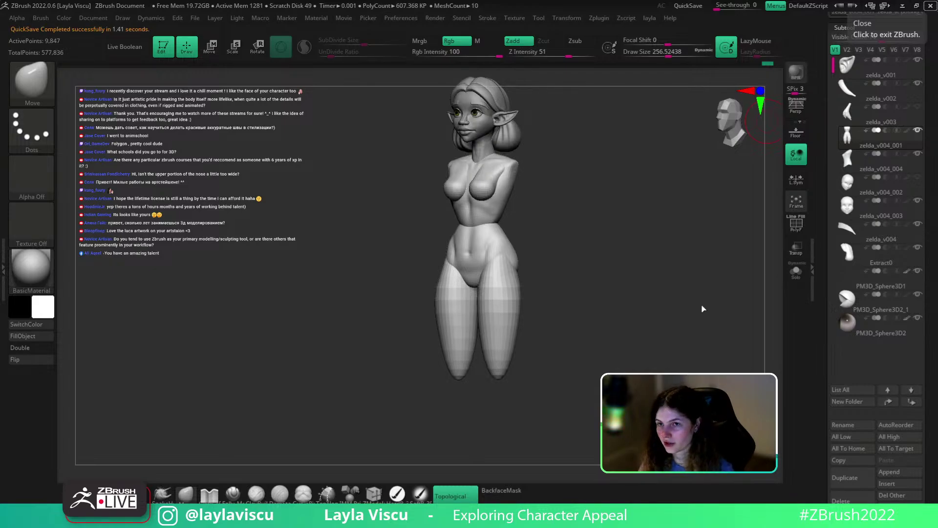
Examine the whole figure's proportions from the front and the shape of the hips and thighs up close
left_click_drag(666, 324, 632, 338, "shift")
mouse_move(552, 304)
right_mouse_down("ctrl")
mouse_move(661, 308)
mouse_move(666, 289)
mouse_move(650, 293)
right_mouse_up("ctrl")
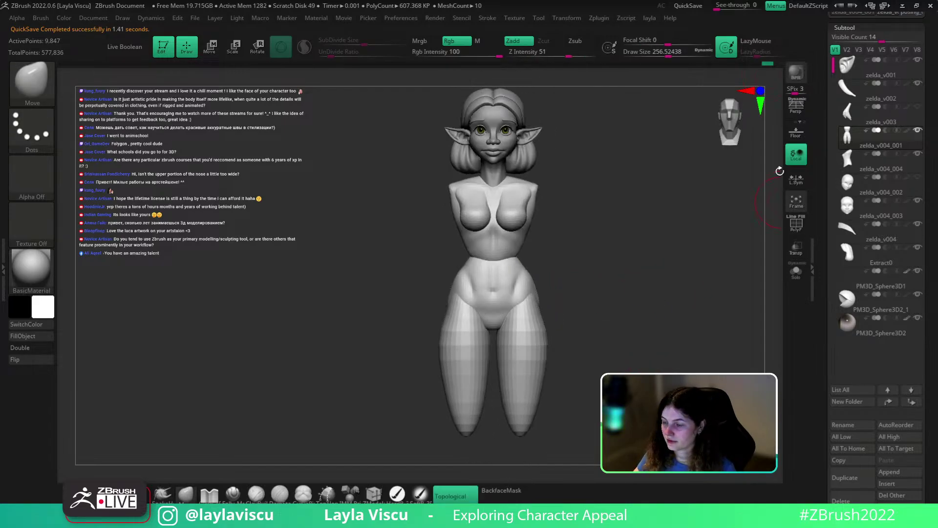
right_click_drag(626, 283, 641, 281)
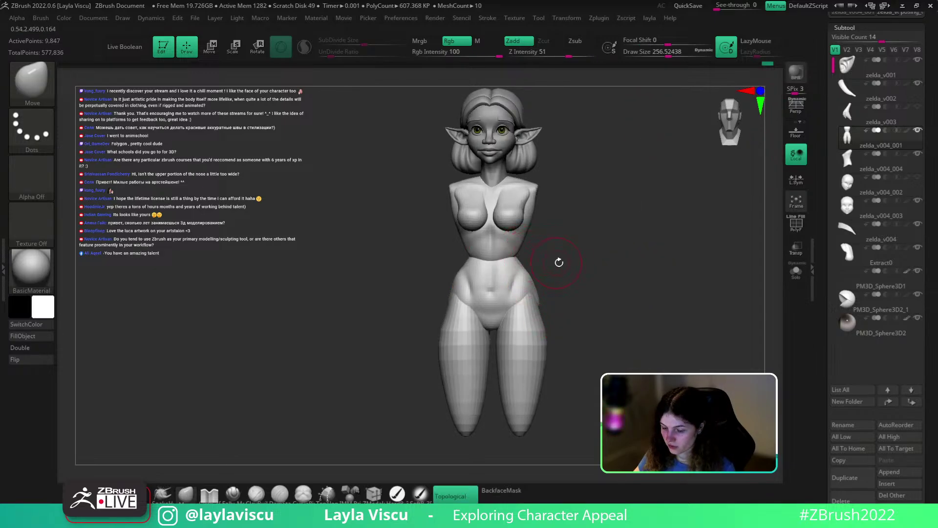
right_click_drag(559, 262, 562, 267)
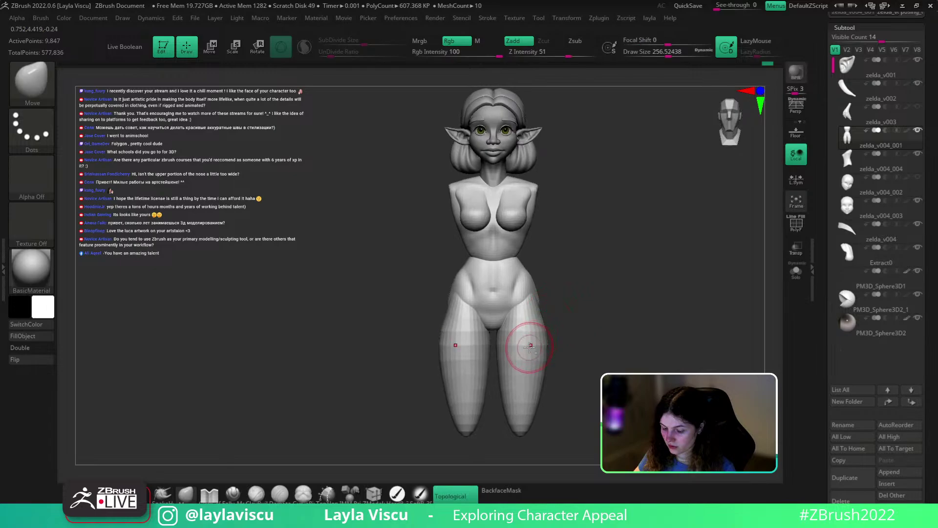
right_click_drag(526, 360, 567, 403, "ctrl")
key("shift+f")
key("shift+f")
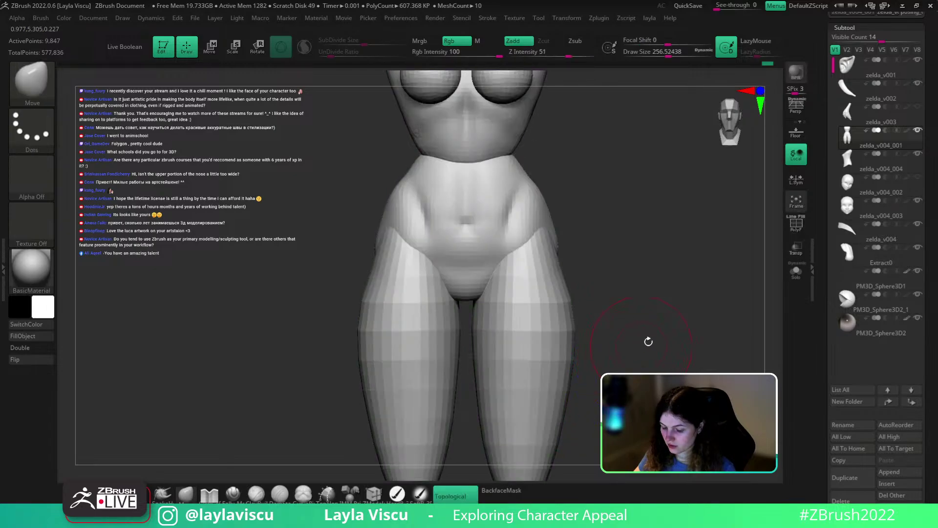
right_click_drag(648, 341, 587, 286, "ctrl")
Open the tool posing_v002 to examine its hips and thighs as reference, and return to the zelda_v004_001 tool
scroll(904, 161, "up", 5)
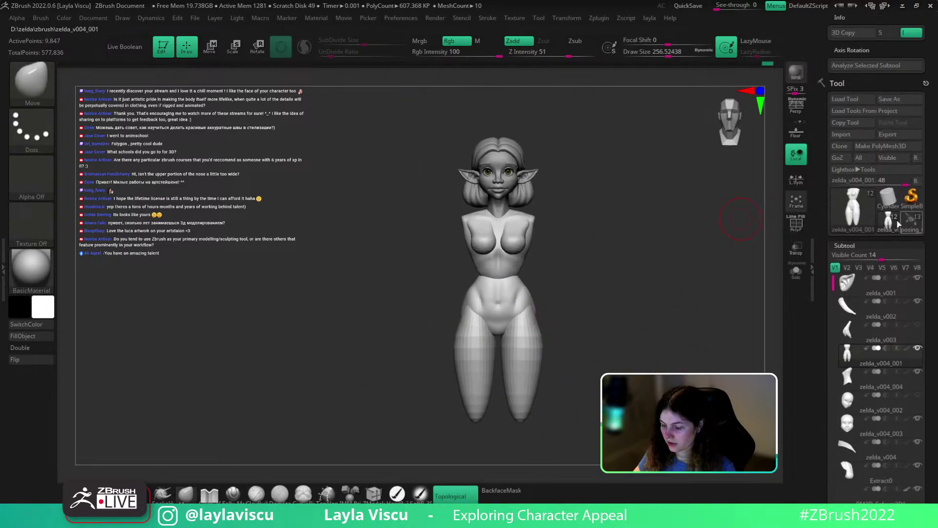
left_click(909, 223)
key("f")
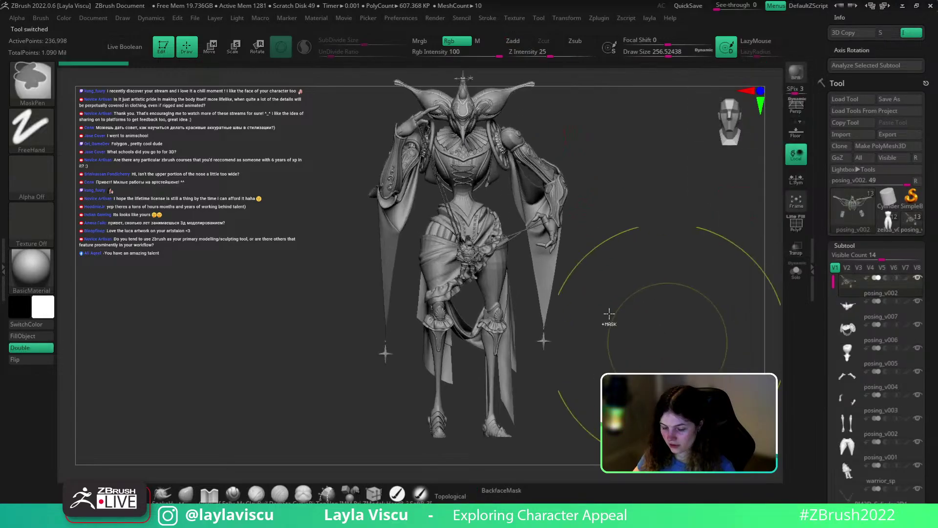
right_click_drag(572, 326, 604, 355, "ctrl")
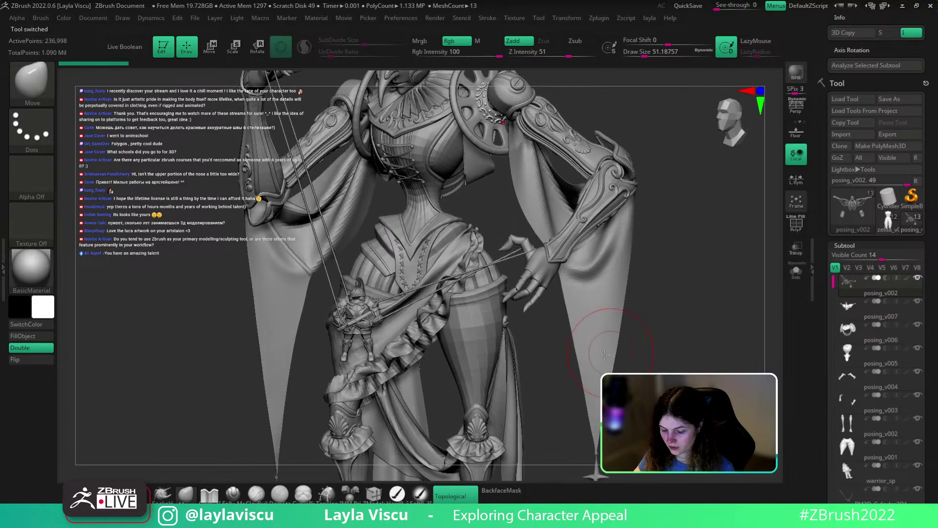
left_click(888, 223)
Append a Sphere3D as a new subtool to the character
right_click_drag(746, 280, 534, 127, "ctrl")
right_click_drag(594, 460, 697, 290, "alt")
left_click_drag(934, 318, 934, 97)
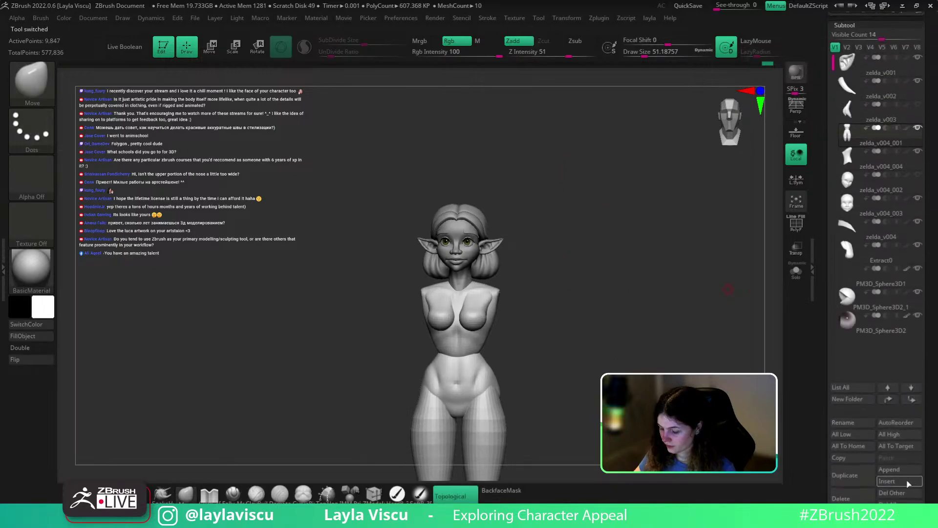
left_click(899, 470)
left_click(468, 475)
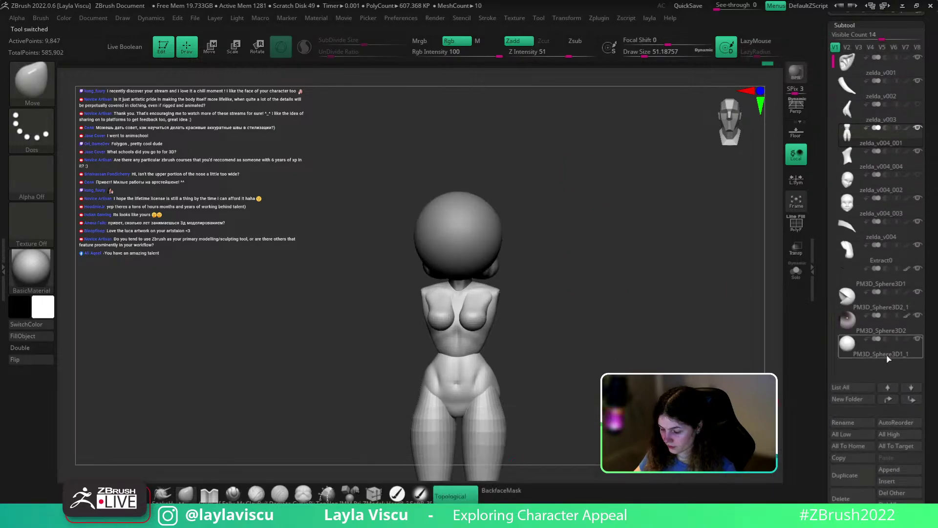
Select the new sphere subtool PM3D_Sphere3D1_1, isolate it in Solo mode, and display its polyframe
left_click(888, 358)
key("shift+f")
right_click_drag(421, 239, 511, 226, "ctrl")
left_click(798, 274)
right_click_drag(615, 195, 687, 323, "alt")
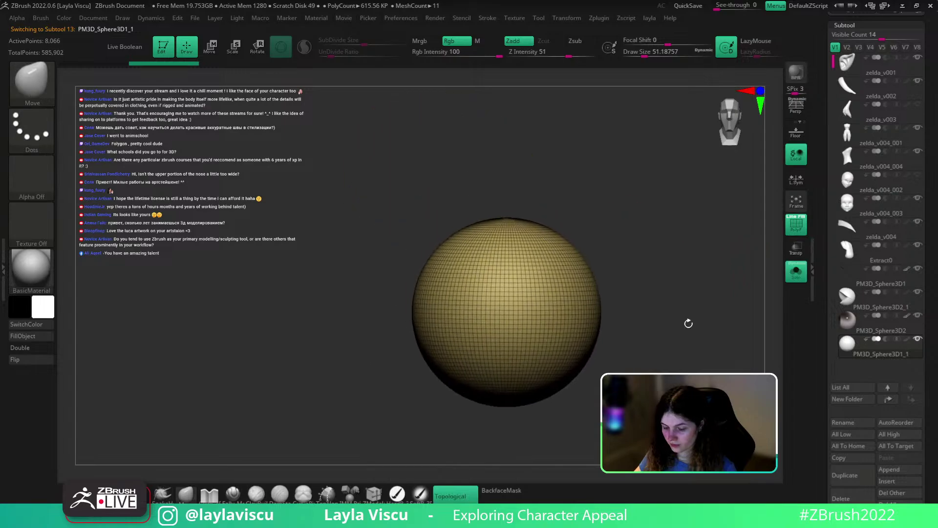
right_click_drag(573, 320, 543, 331, "ctrl")
right_click_drag(631, 332, 579, 285, "alt")
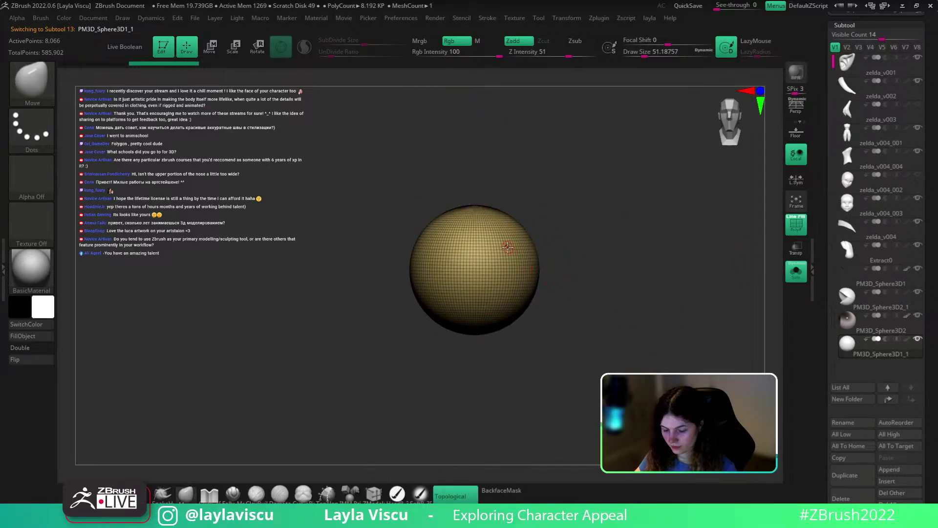
key("shift+f")
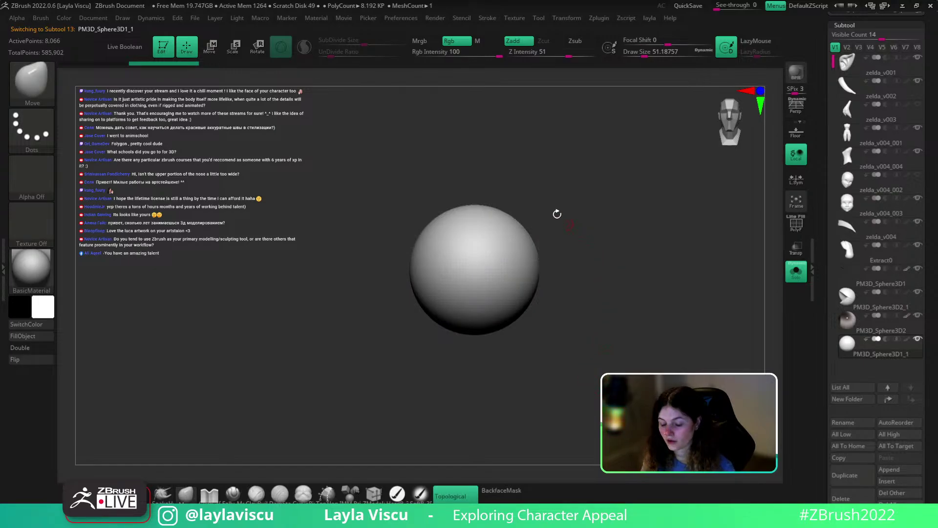
key("shift+f")
left_click_drag(710, 149, 622, 211)
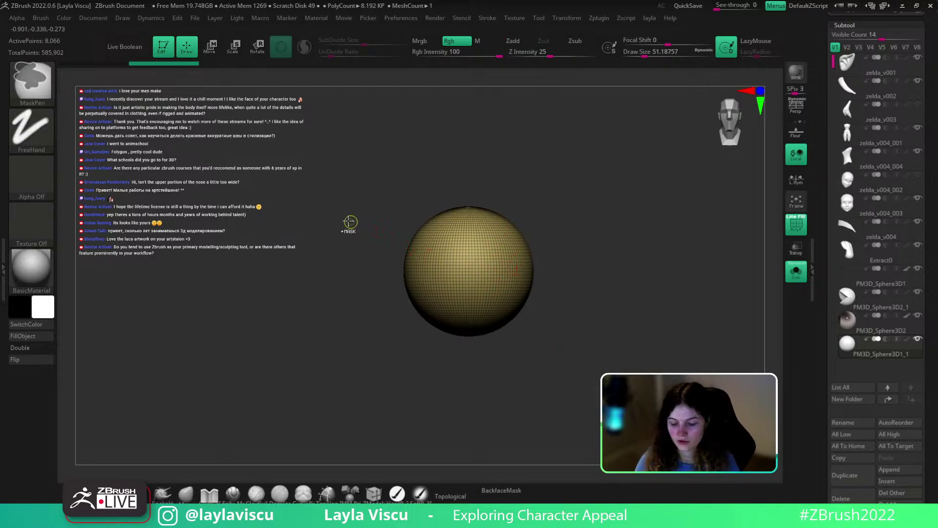
left_click_drag(329, 207, 573, 278, "ctrl+shift")
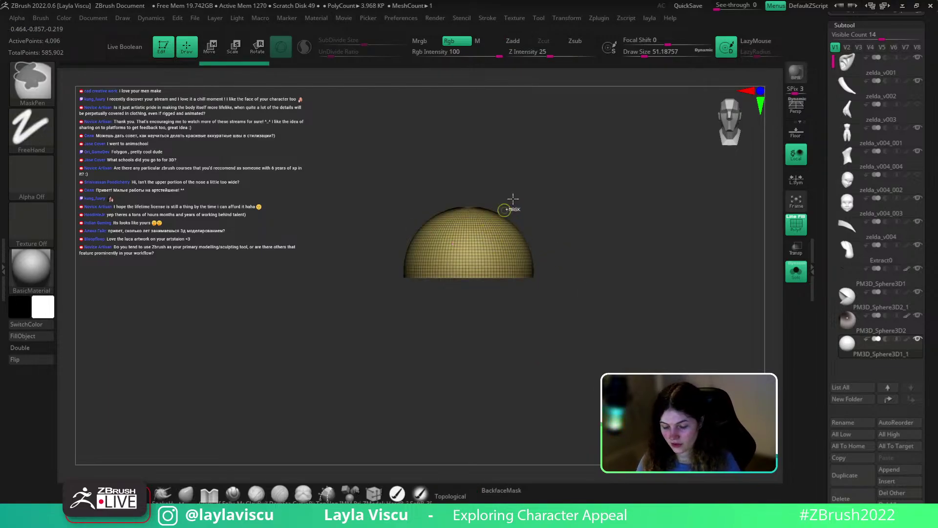
mouse_move(513, 199)
left_mouse_down()
mouse_move(528, 244)
mouse_move(531, 196)
mouse_move(547, 254)
mouse_move(550, 199)
left_mouse_up()
key("ctrl+w")
left_click(549, 182, "ctrl+shift")
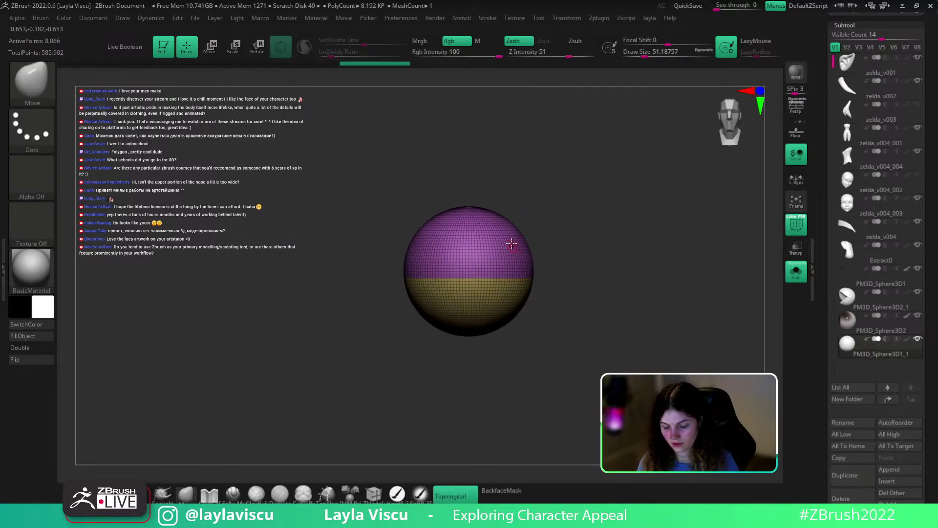
key("ctrl+z")
key("ctrl+z")
key("ctrl+z")
Mask the sphere's upper half down to the equator and turn the masked area into its own polygroup
left_click_drag(369, 185, 600, 276, "ctrl")
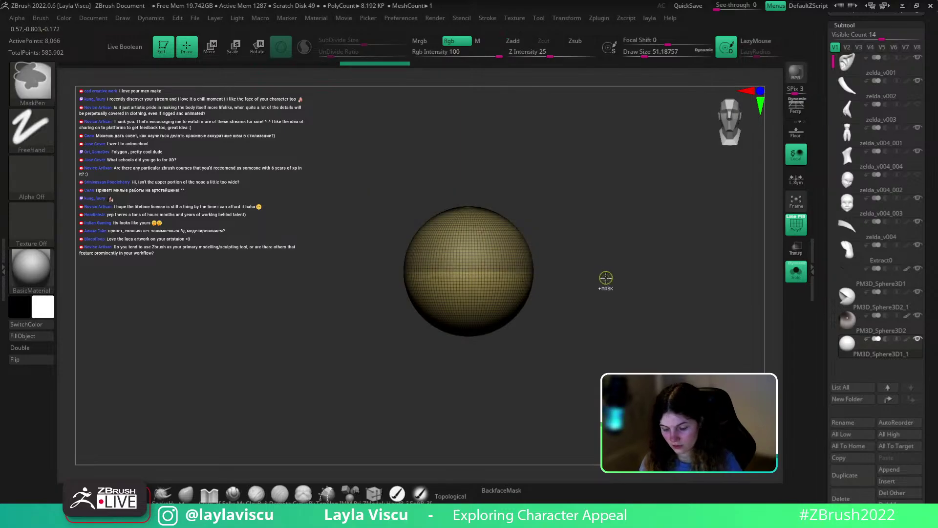
key("ctrl+w")
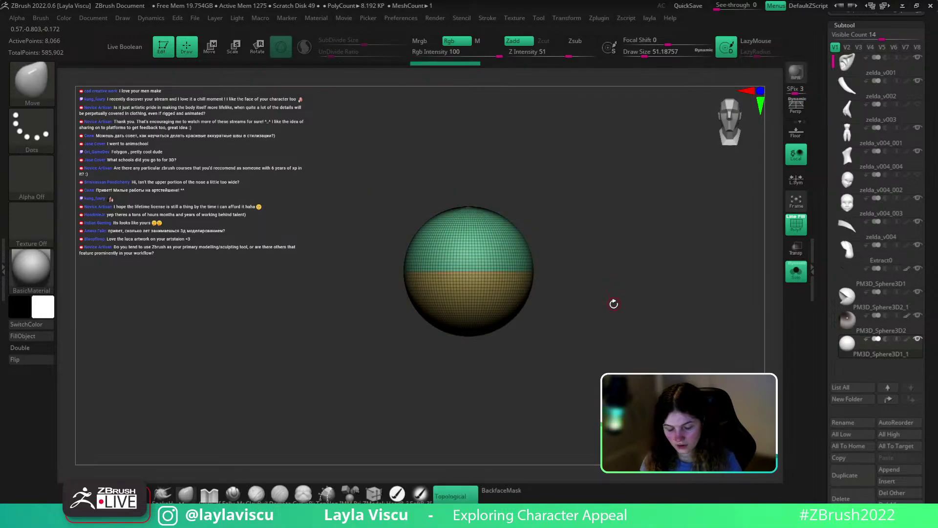
left_click_drag(612, 304, 623, 356, "alt")
key("shift+f")
key("shift+f")
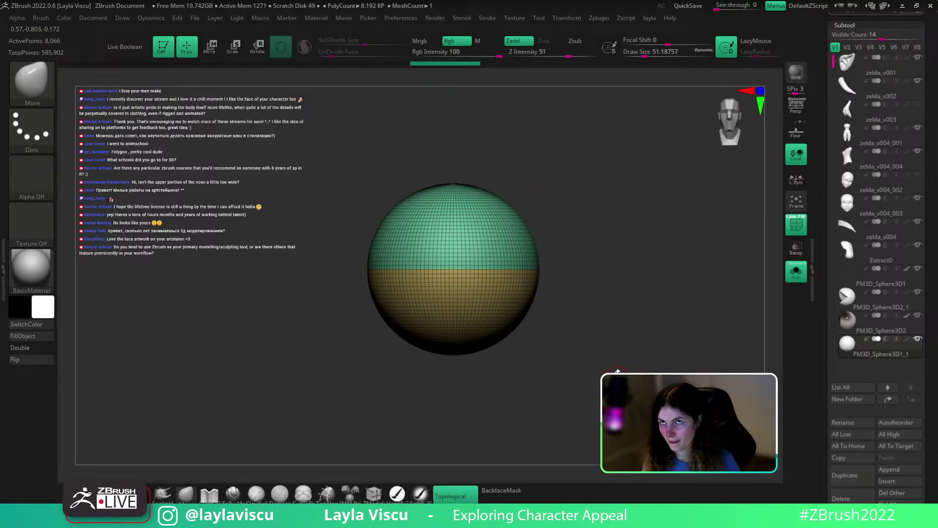
Switch to the DamStandard brush and set its draw size to about 83
key("b")
key("d")
key("s")
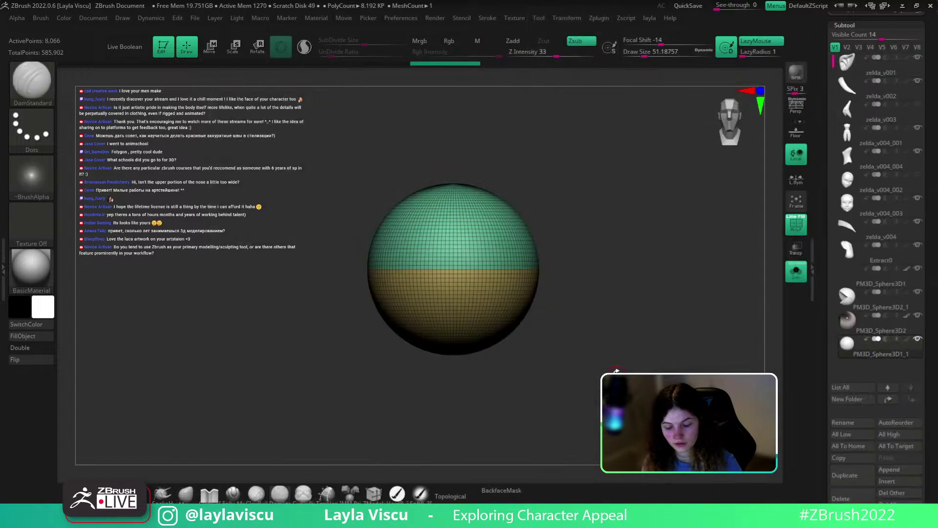
key("shift+f")
key("shift+f")
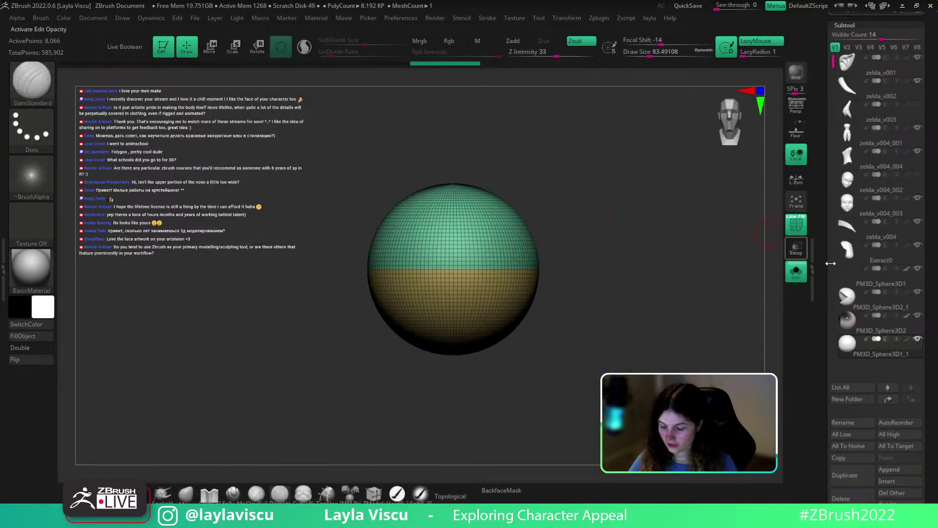
Mask the sphere by feature along its polygroup border only, and invert the mask so just the equator band stays editable
left_click_drag(925, 301, 932, 193)
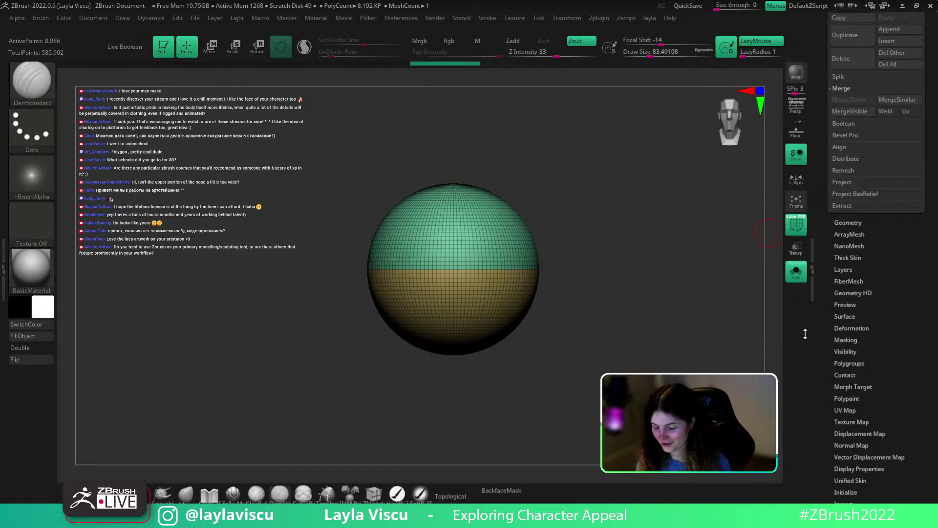
left_click(853, 326)
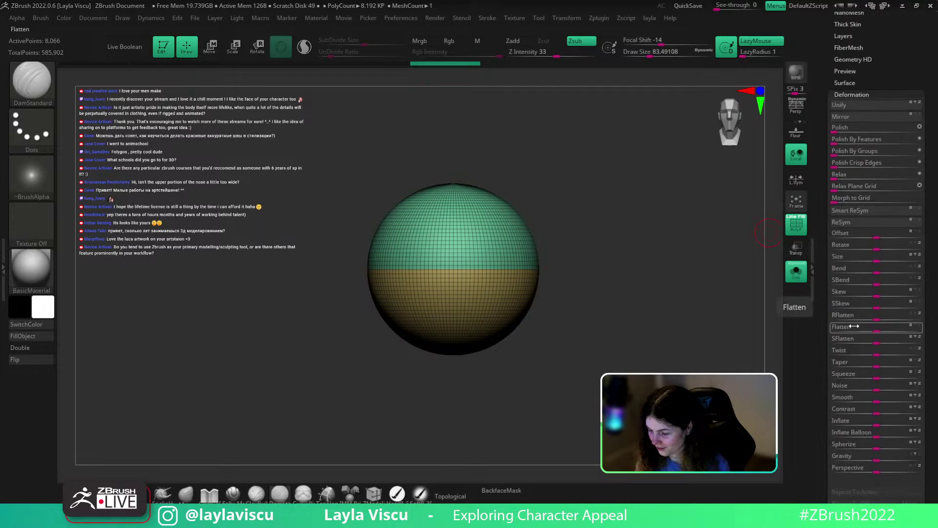
left_click(848, 96)
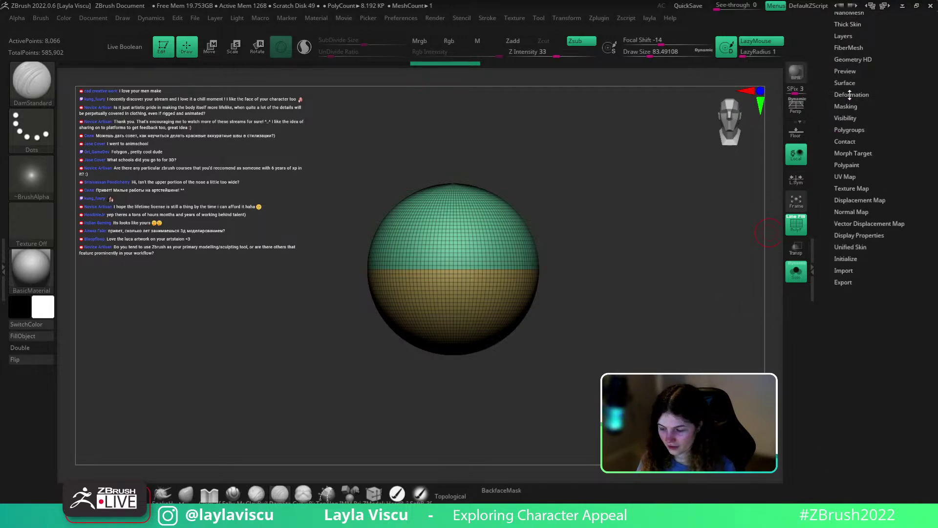
left_click(850, 107)
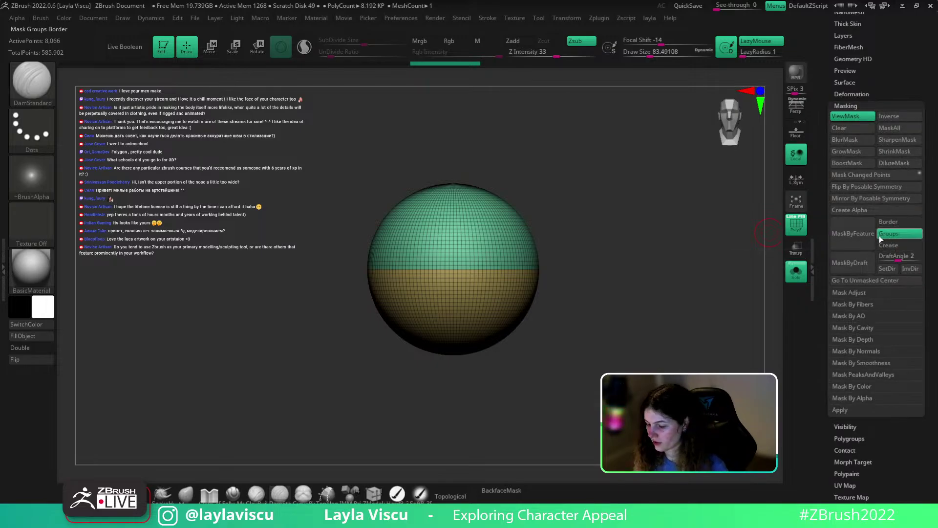
left_click(861, 243)
left_click(690, 352, "ctrl")
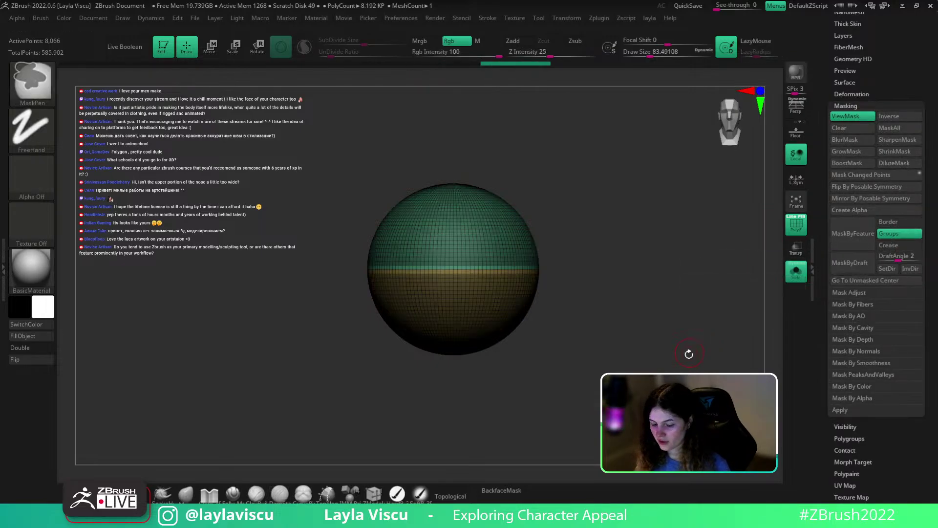
Scale the unmasked equator band of the sphere inward into a groove and hide the mask display
key("shift+f")
key("w")
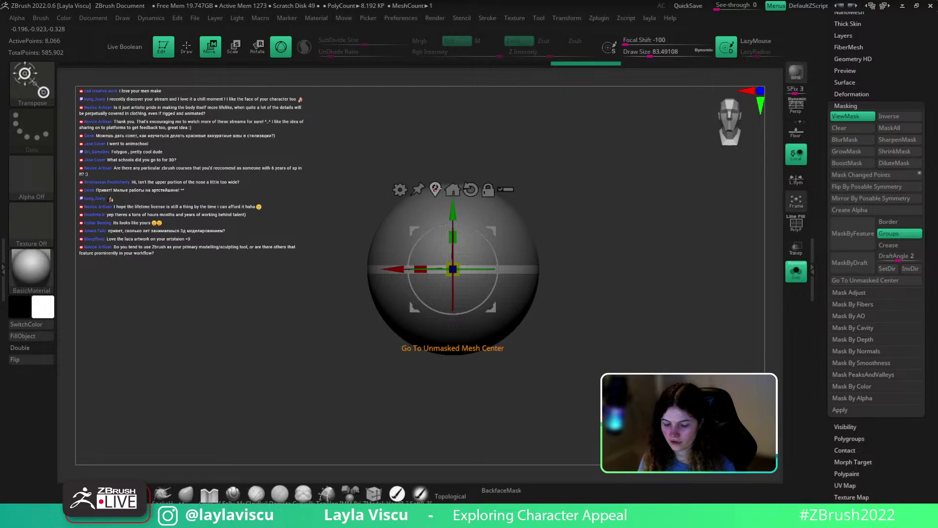
left_click_drag(461, 279, 484, 287)
left_click(233, 494)
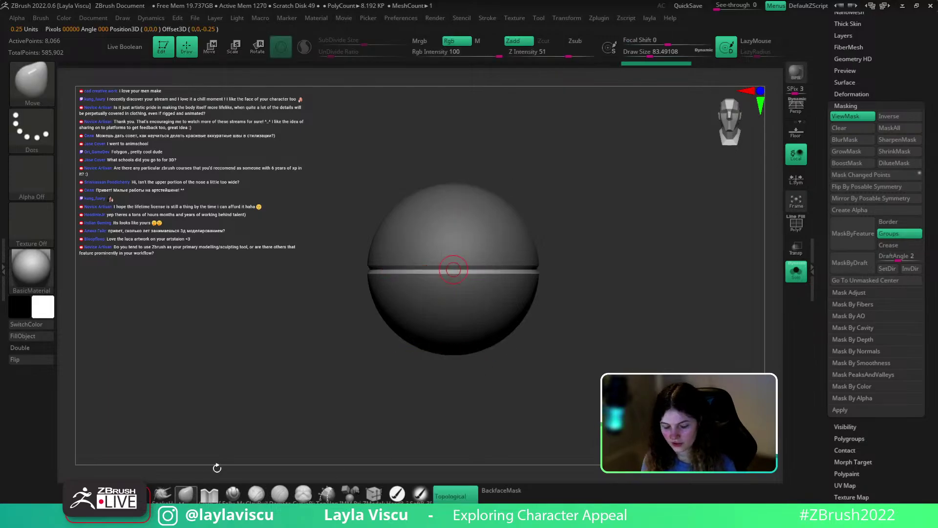
key("ctrl+h")
right_click_drag(605, 386, 586, 356, "ctrl")
Turn on Dynamic Subdivision for the sphere to preview it smoothed
left_click_drag(872, 74, 871, 181)
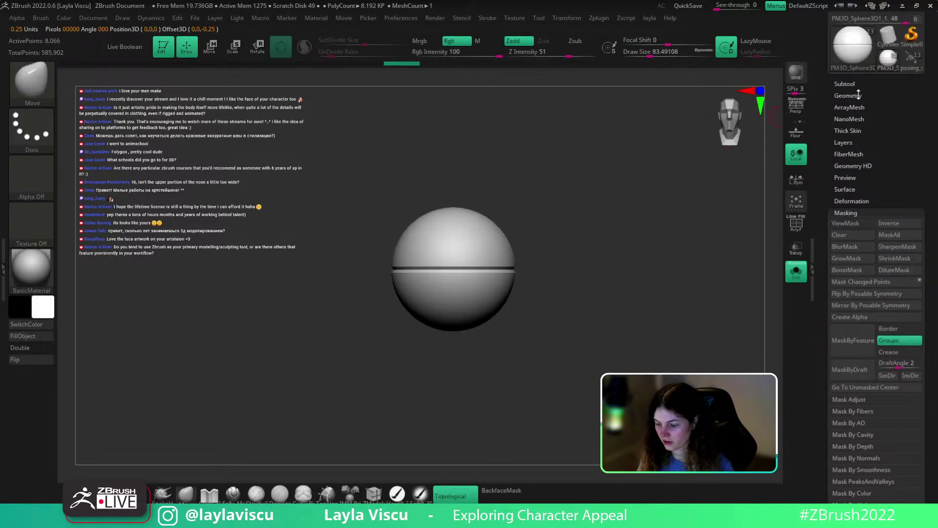
left_click(859, 95)
left_click(853, 169)
left_click(853, 187)
scroll(849, 303, "down", 8)
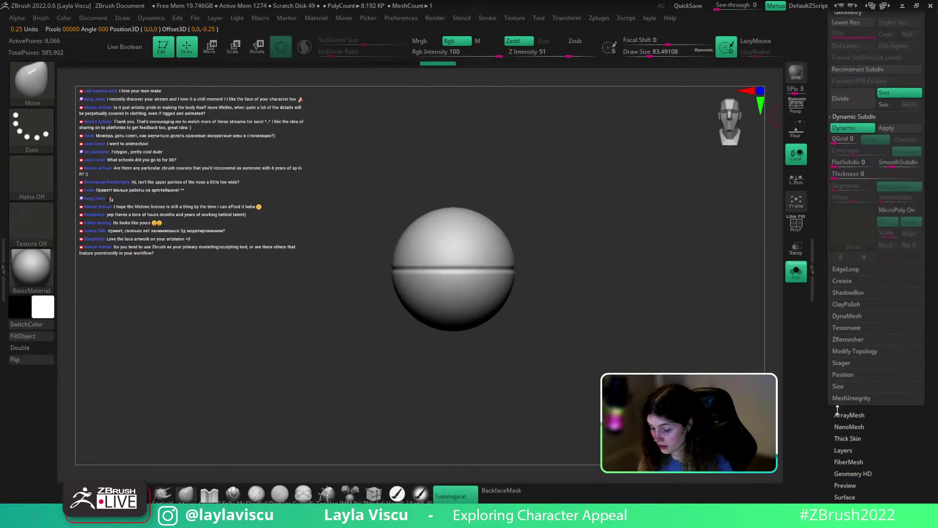
left_click(852, 176)
key("ctrl")
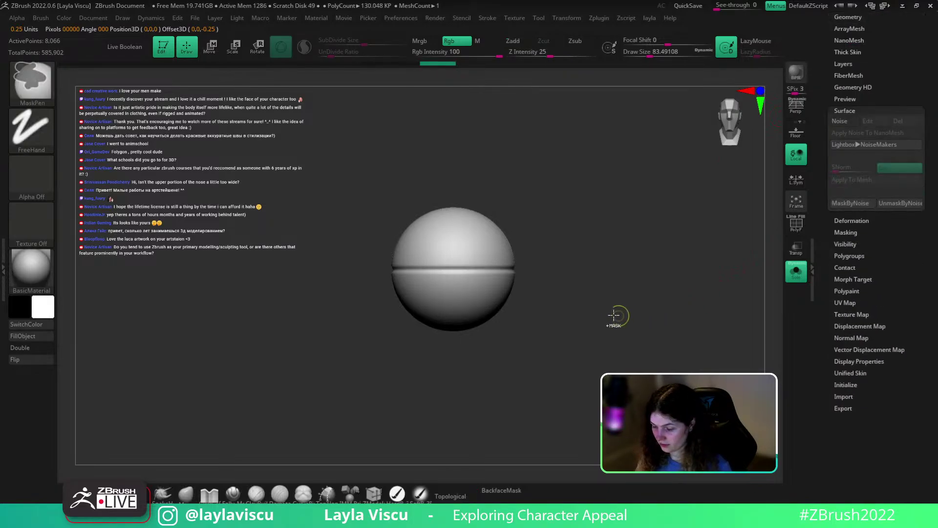
Subdivide the sphere's geometry twice, up to subdivision level 3
key("shift+f")
key("shift+f")
key("shift+f")
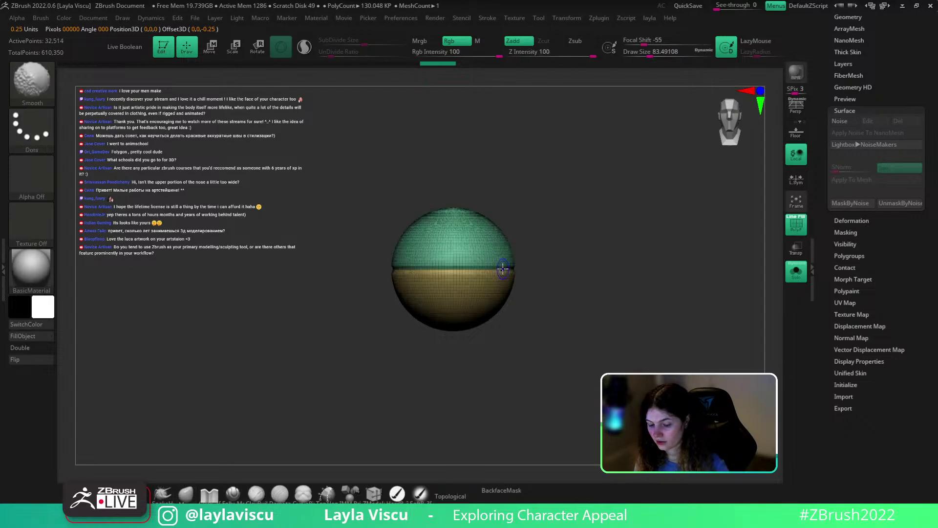
key("ctrl+d")
right_click_drag(496, 270, 520, 311, "ctrl")
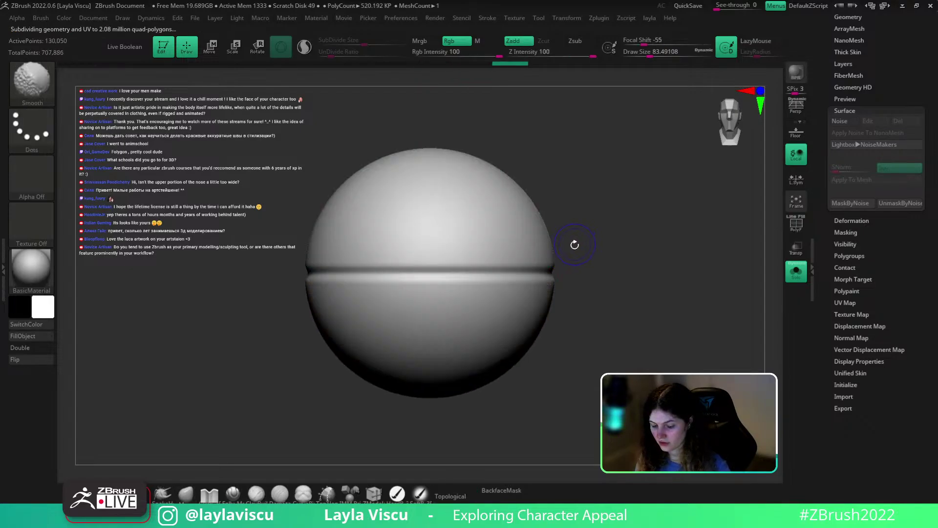
key("shift+f")
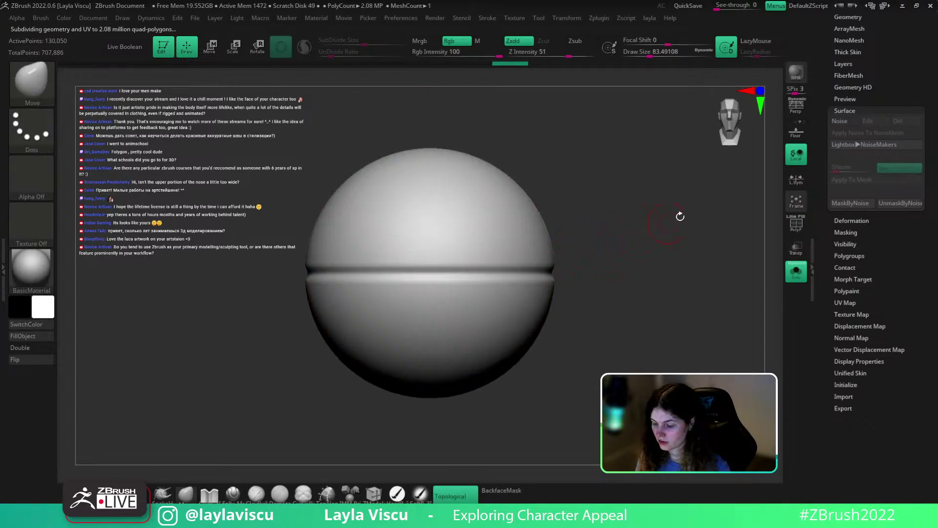
Mask everything except the sphere's polygroup border by feature and scale that seam inward to about 0.95
left_click(858, 110)
left_click(852, 133)
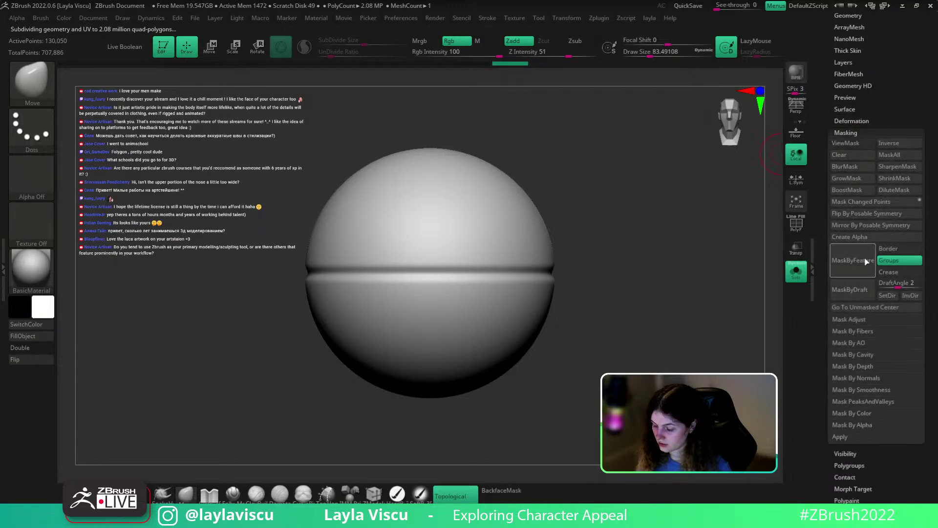
left_click(570, 299, "ctrl")
key("w")
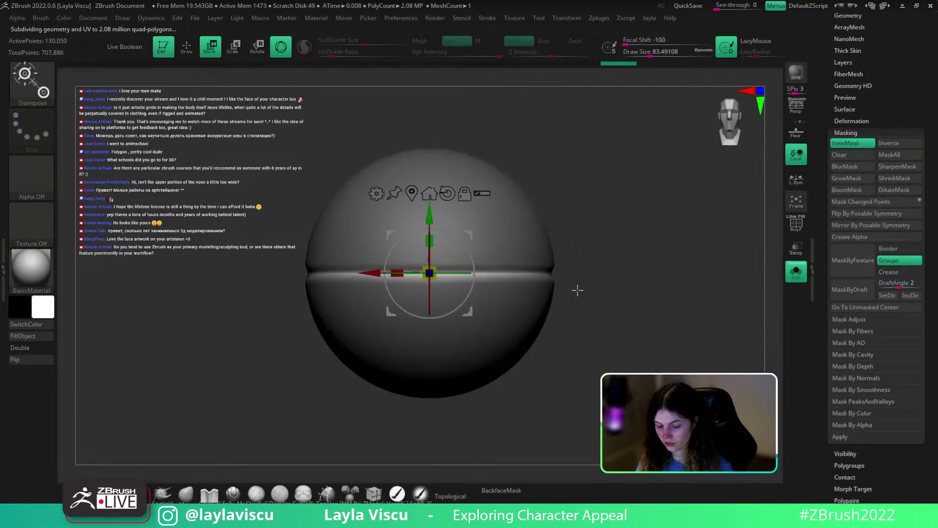
left_click_drag(429, 273, 430, 276)
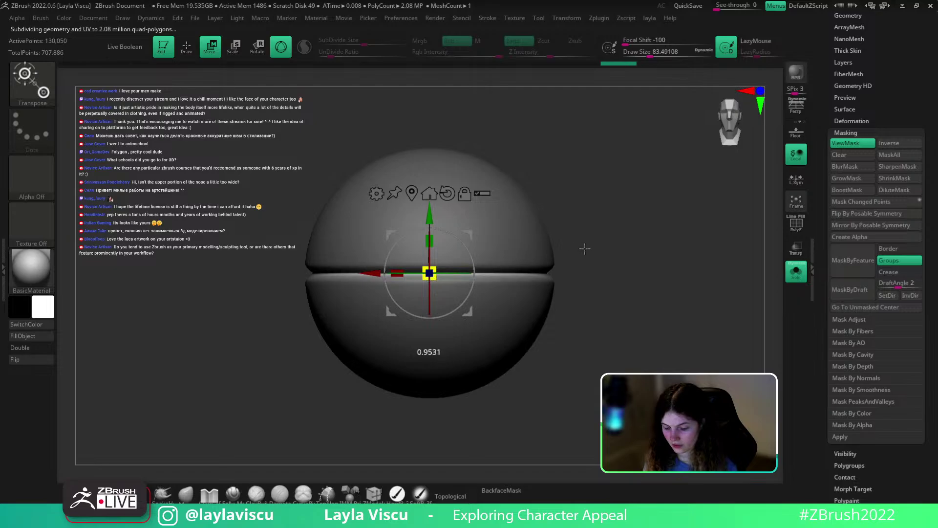
Turn off Dynamic Subdivision for the sphere and return to Draw mode
left_click_drag(850, 74, 854, 117)
left_click(851, 100)
left_click(848, 173)
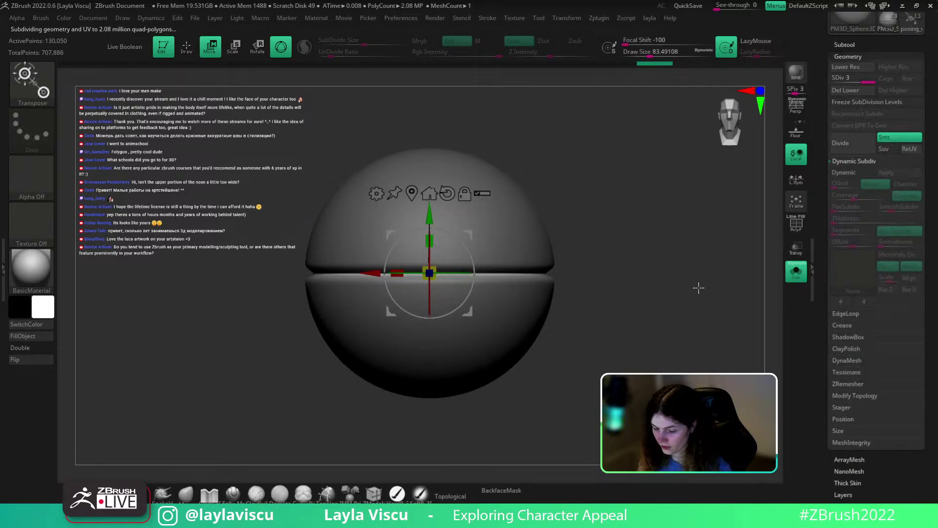
left_click_drag(678, 299, 594, 352, "alt")
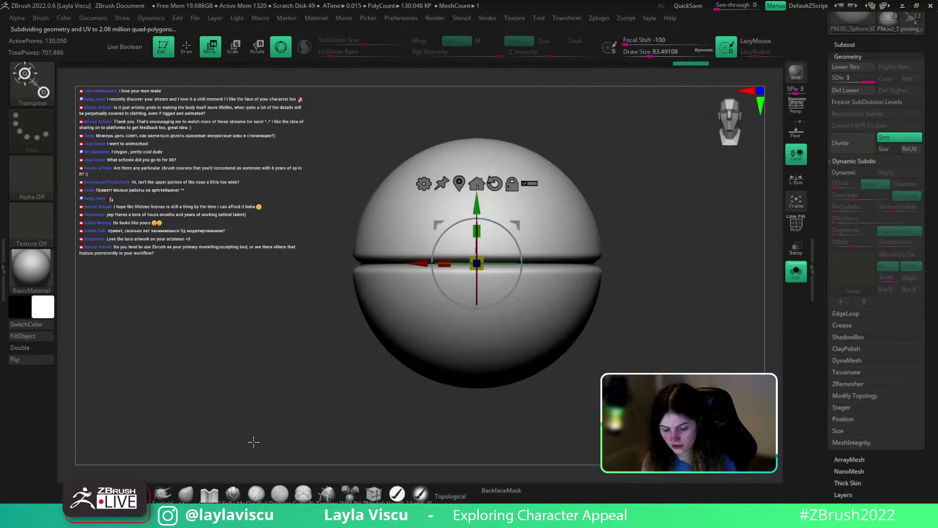
key("q")
Isolate the upper and lower polygroups in turn to check them, and show the whole sphere with its polyframe
left_click(505, 215, "ctrl+shift")
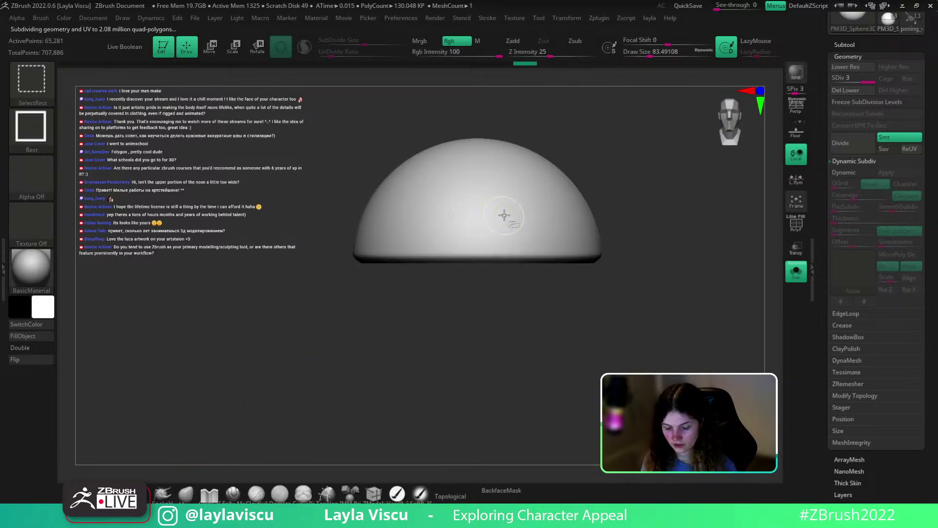
left_click(504, 215, "ctrl+shift")
left_click(494, 310, "ctrl+shift")
left_click(662, 261, "ctrl+shift")
key("shift+f")
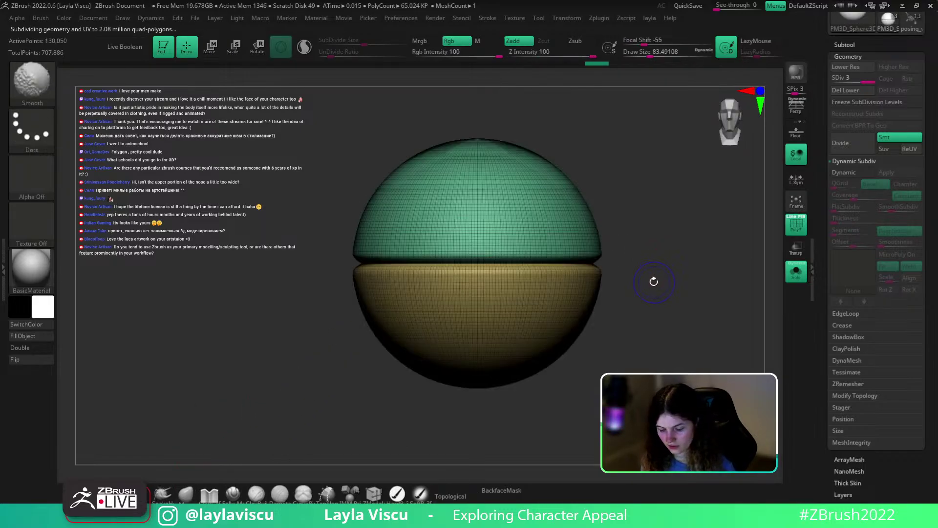
Isolate the sphere's upper polygroup, shrink its visible area away from the equator, mask it, and show the whole sphere
left_click(590, 248, "ctrl+shift")
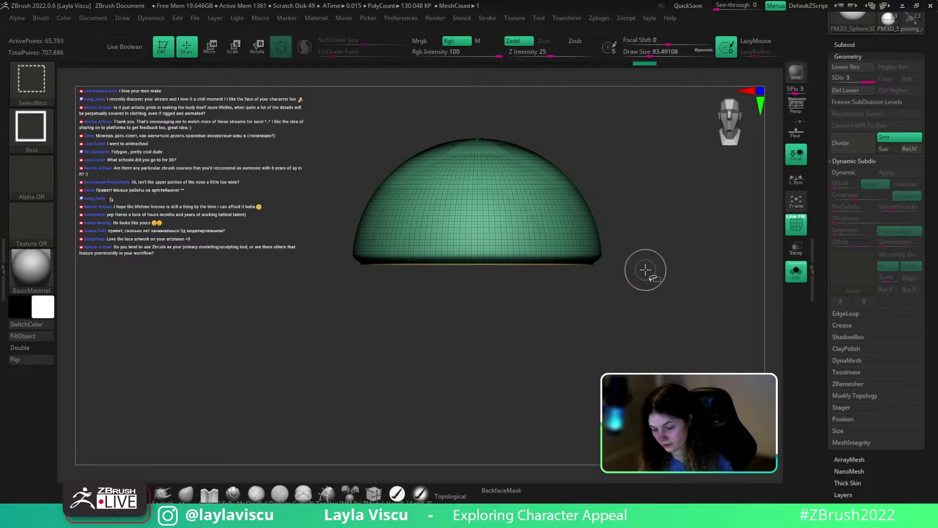
key("ctrl+shift+s")
key("ctrl+shift+s")
key("ctrl+shift+s")
key("ctrl+shift+s")
key("ctrl+shift+s")
key("ctrl+shift+s")
key("ctrl+shift+s")
key("ctrl+shift+s")
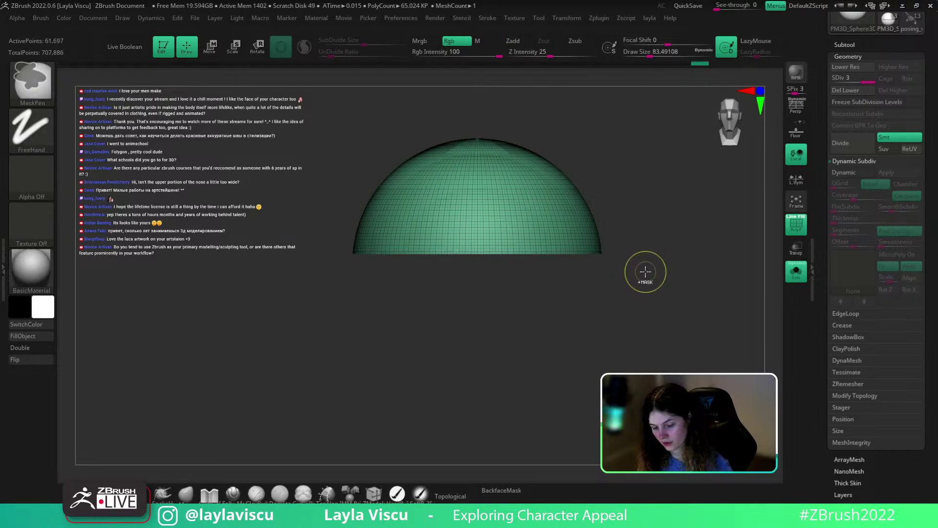
left_click(649, 268, "ctrl+shift")
Isolate the lower polygroup, shrink its visible area away from the equator, mask it, and show the whole sphere
left_click(578, 320, "ctrl+shift")
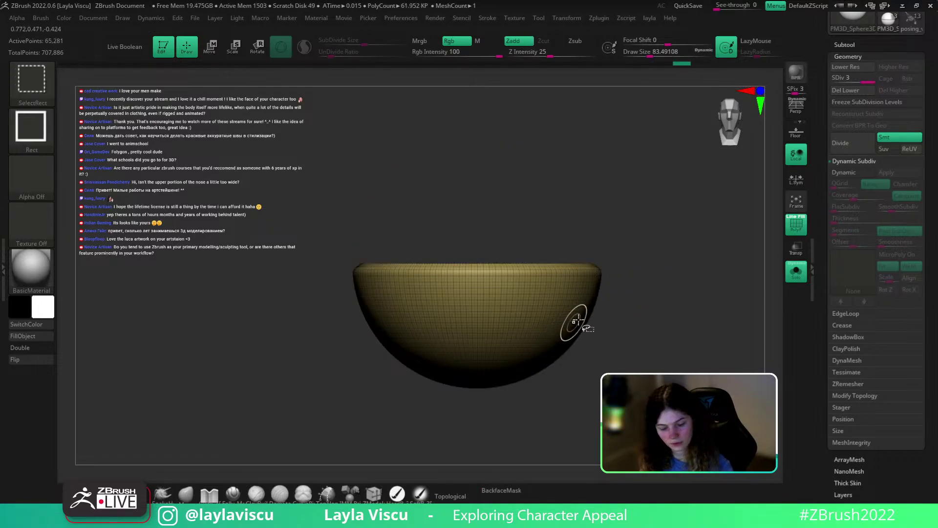
key("ctrl+shift+s")
key("ctrl+shift+s")
key("ctrl+shift+s")
key("ctrl+shift+s")
left_click(646, 278, "ctrl")
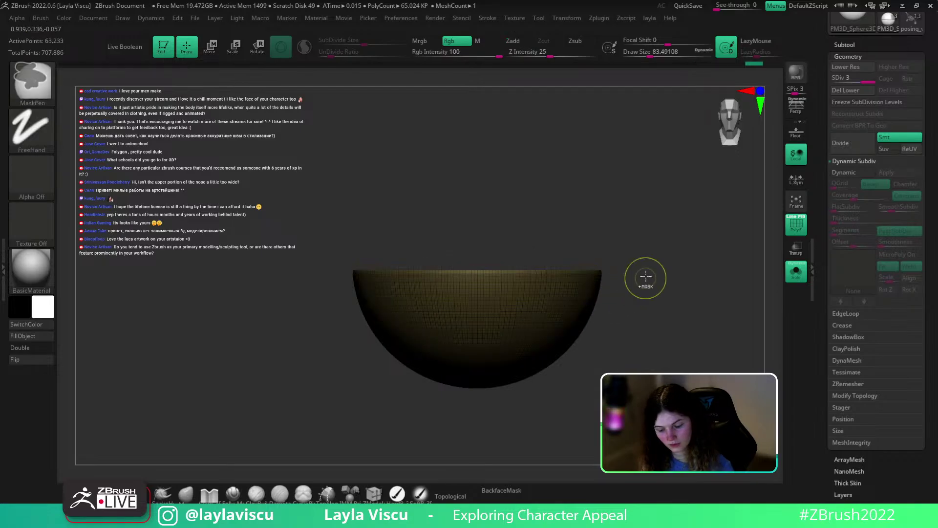
left_click(650, 275, "ctrl+shift")
Blur and invert the sphere's mask at subdivision level 1, and return to level 3
key("shift+f")
key("shift+d")
key("shift+d")
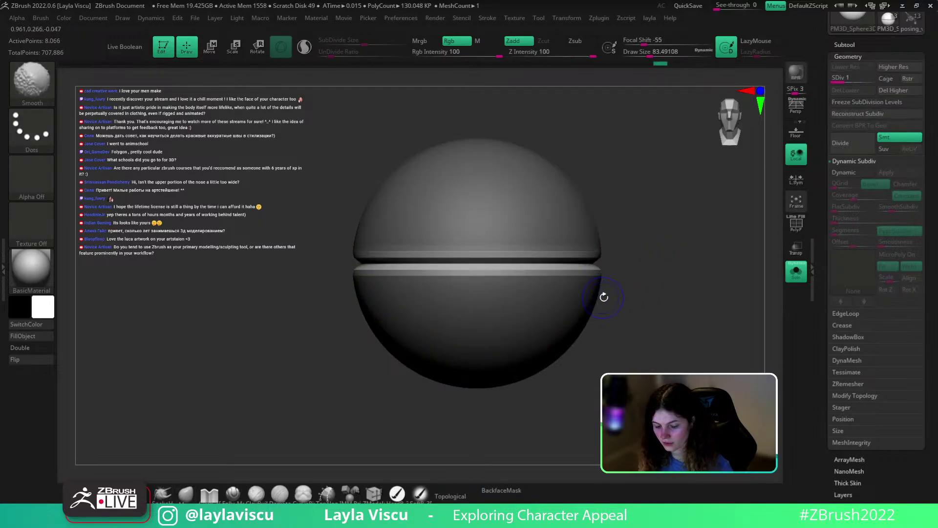
left_click(577, 307, "ctrl")
left_click(623, 292, "ctrl")
left_click(584, 306, "ctrl")
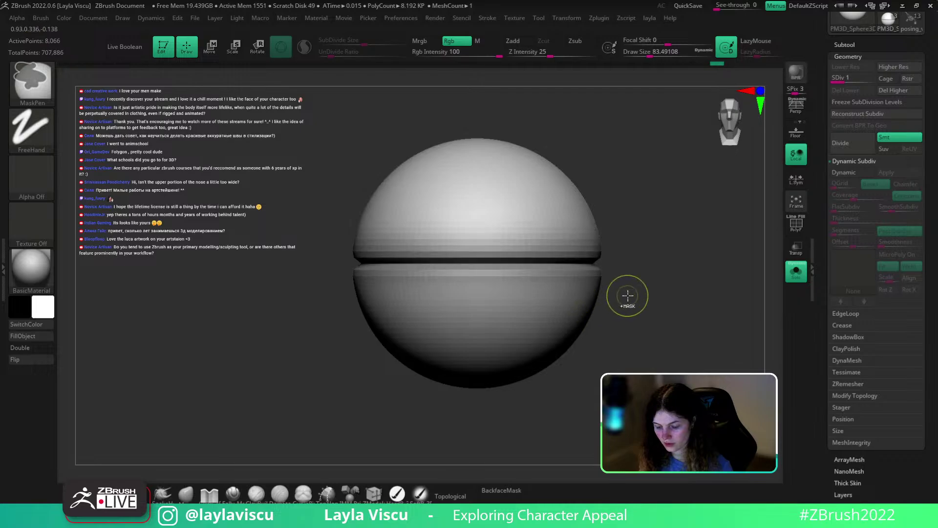
key("d")
key("d")
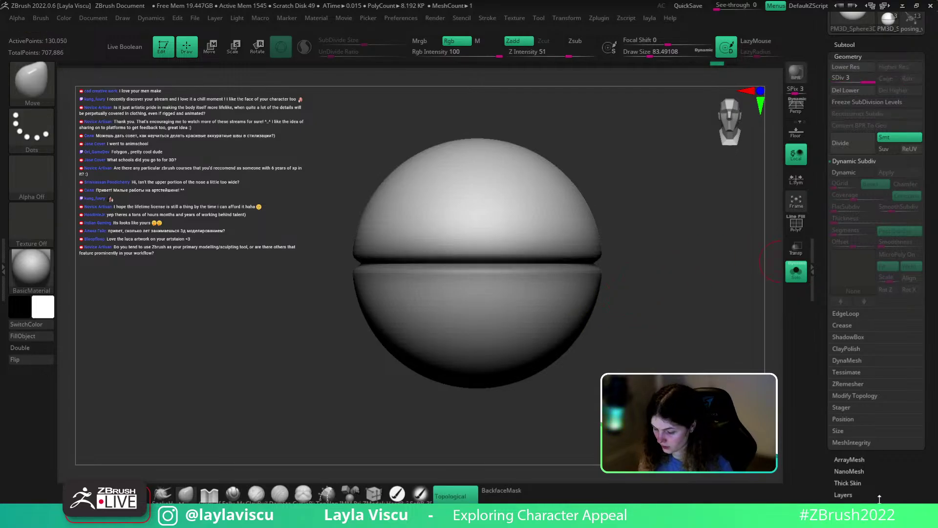
Try to inflate the sphere's unmasked halves with the Inflate deformation, clear the mask, and undo
scroll(875, 342, "down", 5)
left_click(865, 254)
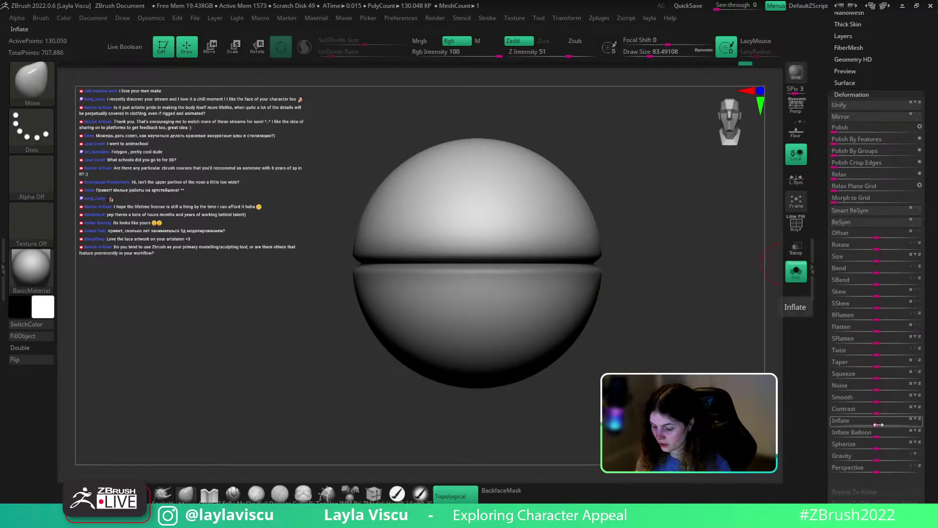
left_click_drag(878, 423, 885, 423)
left_click_drag(679, 348, 664, 356, "ctrl")
right_click_drag(664, 356, 644, 302, "ctrl")
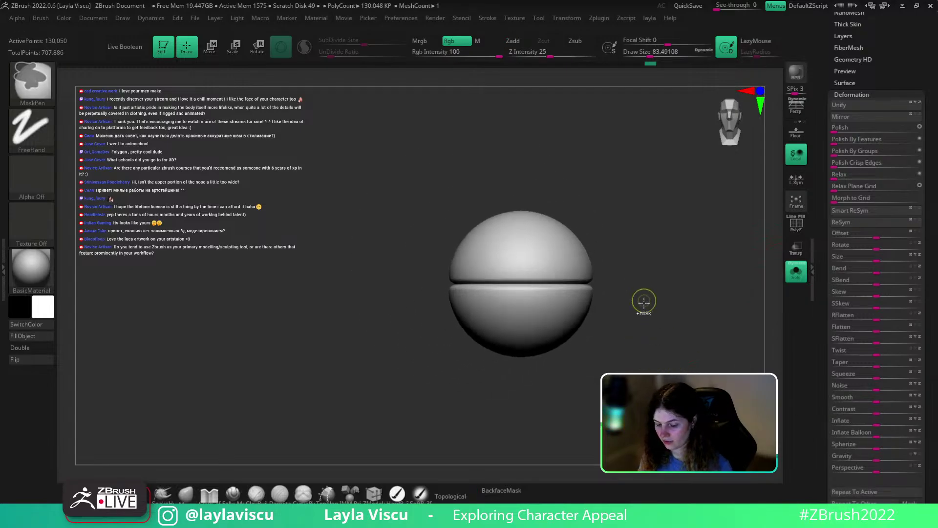
key("ctrl+z")
Invert the mask, inflate the rims along the equator groove by about 11, and clear the mask
left_click(643, 306, "ctrl")
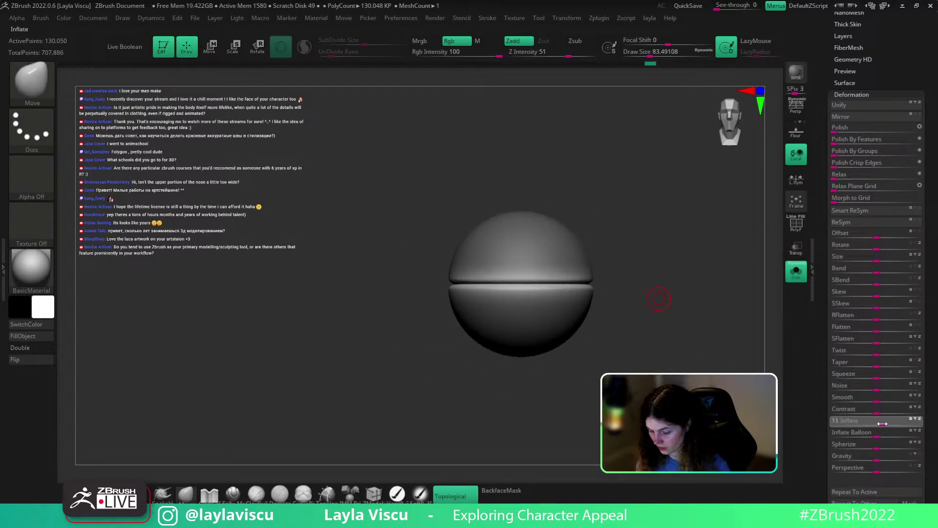
left_click_drag(689, 362, 679, 354, "ctrl")
mouse_move(679, 355)
right_mouse_down("ctrl")
mouse_move(693, 368)
mouse_move(667, 355)
right_mouse_up("ctrl")
mouse_move(667, 355)
right_mouse_down()
mouse_move(639, 348)
mouse_move(660, 369)
right_mouse_up()
right_click_drag(623, 262, 644, 281, "shift")
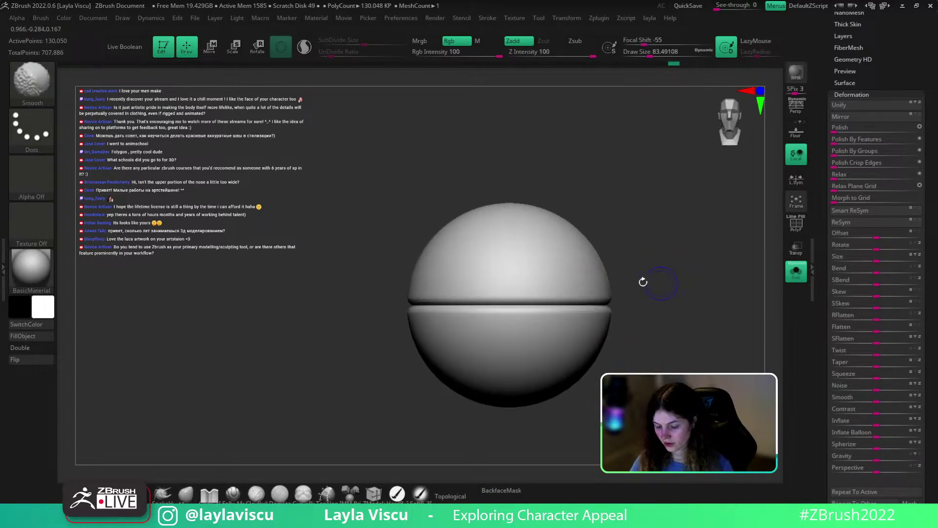
Show the sphere's polyframe and delete its lower subdivision levels
key("shift+f")
key("shift+f")
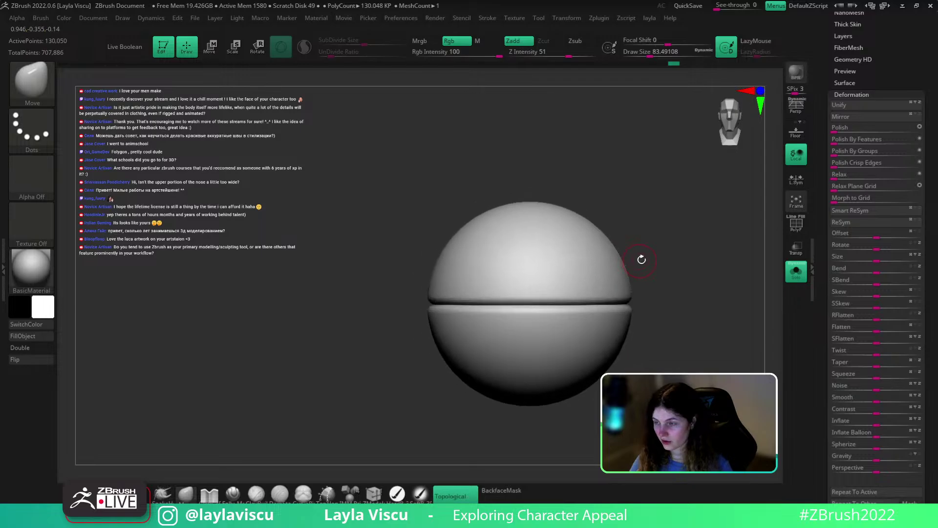
key("shift+f")
left_click_drag(622, 286, 648, 265)
key("b")
key("m")
key("t")
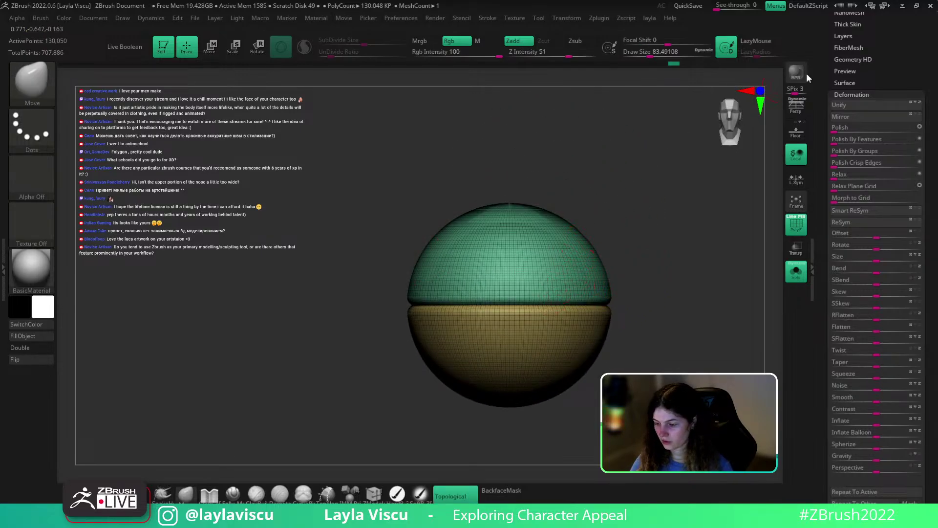
left_click_drag(822, 78, 822, 139)
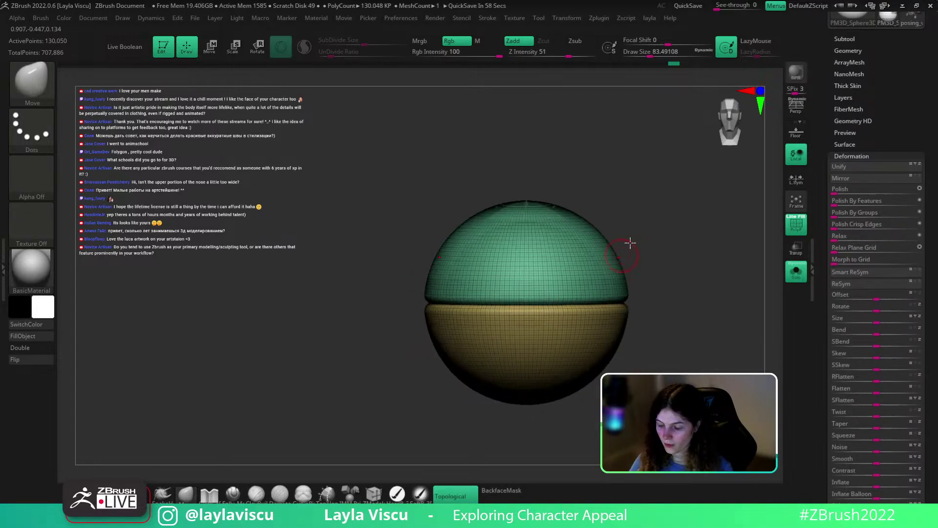
left_click(847, 50)
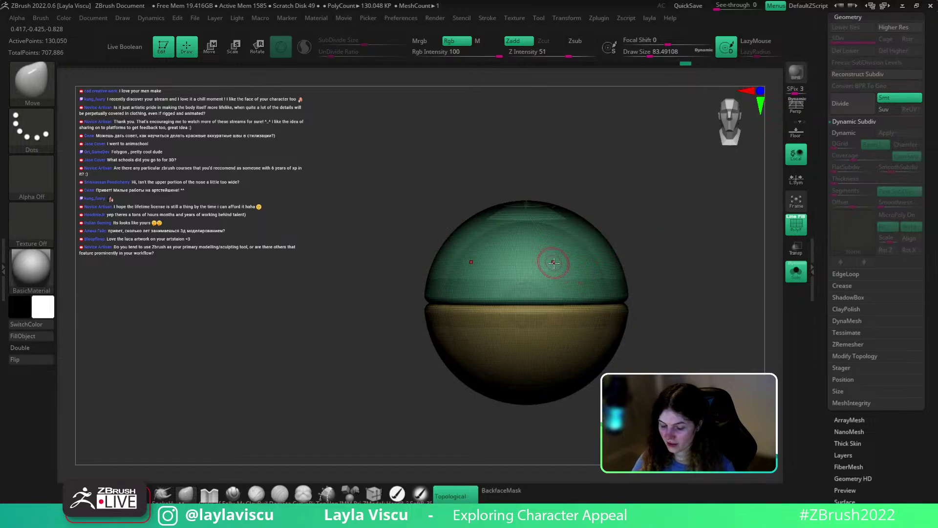
Mask an oval patch across the groove at a draw size of about 136 and make it a new polygroup
mouse_move(564, 235)
left_mouse_down("ctrl")
mouse_move(591, 278)
mouse_move(561, 249)
left_mouse_up("ctrl")
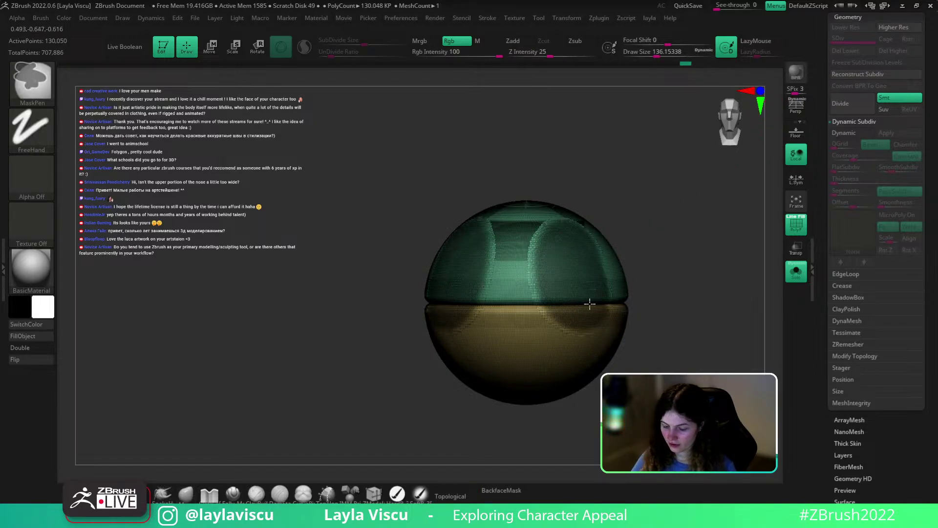
key("shift+f")
left_click_drag(660, 247, 638, 250)
key("ctrl+w")
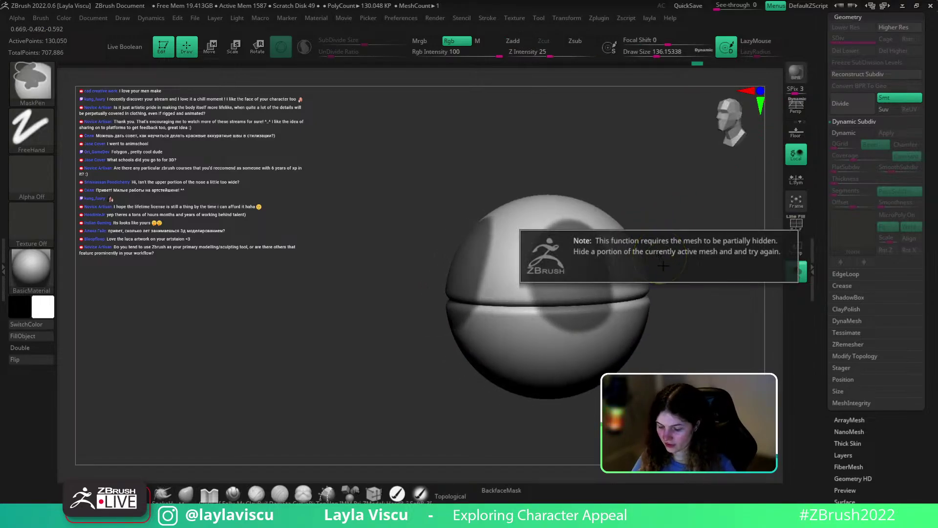
key("ctrl+w")
key("shift+f")
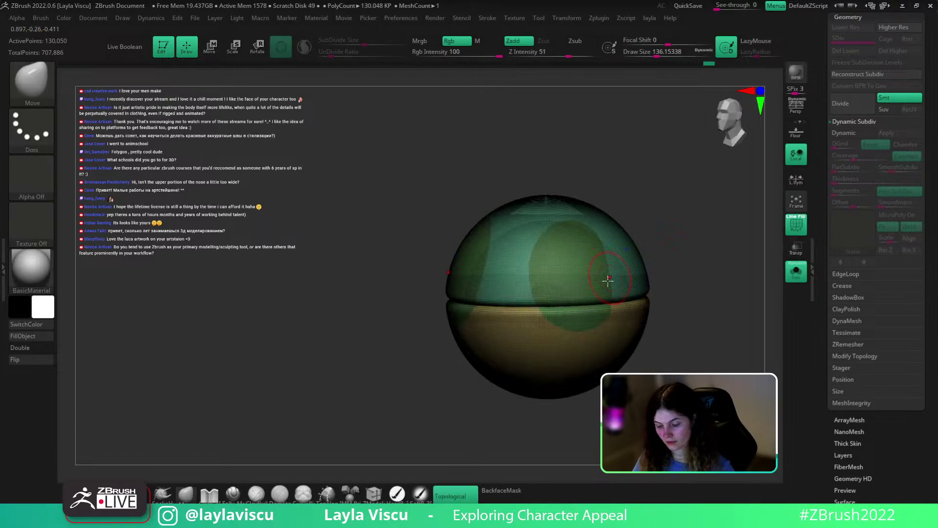
Examine the border of the new oval polygroup and its surrounding topology up close
right_click_drag(608, 281, 699, 287, "ctrl")
left_click_drag(699, 286, 714, 330)
right_click_drag(714, 329, 669, 367, "ctrl")
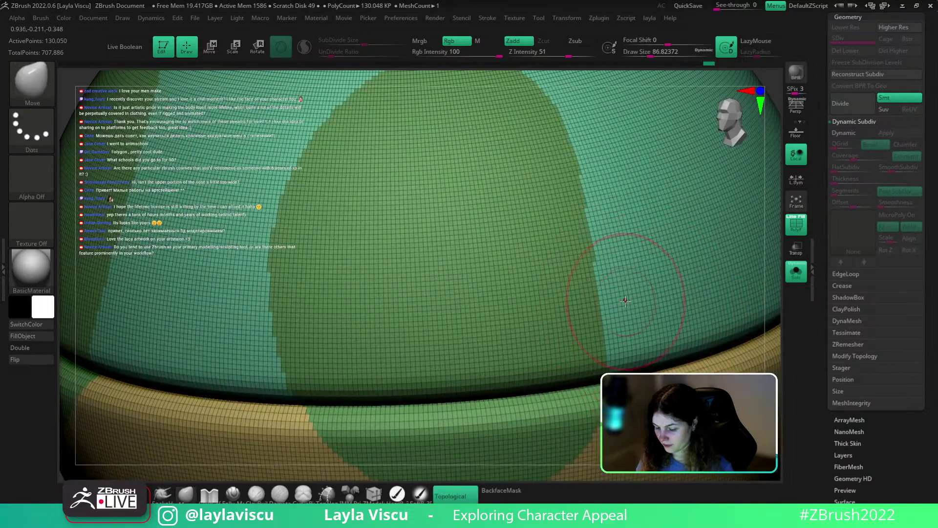
right_click_drag(624, 299, 609, 222, "ctrl")
right_click_drag(725, 282, 694, 260, "alt")
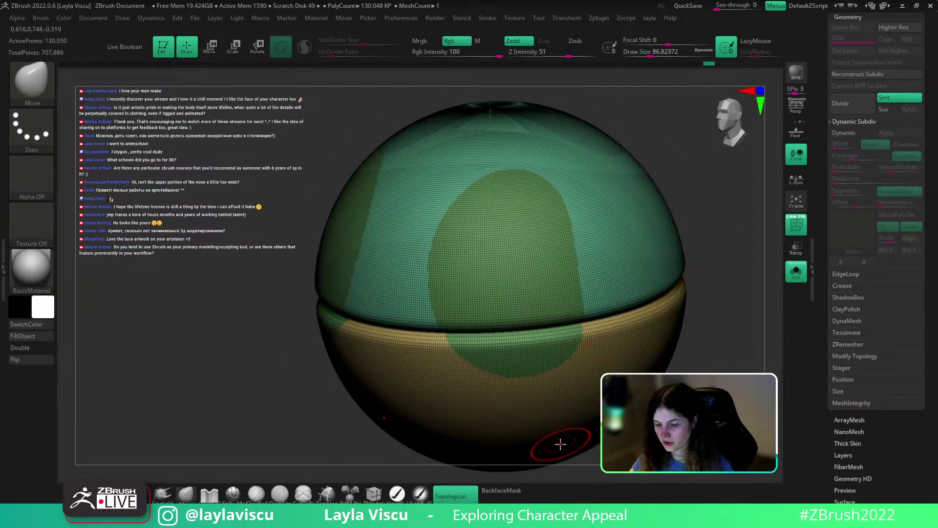
Load the Smooth Groups brush from the LightBox Smooth brush folder as the active smoothing brush
left_click(198, 20)
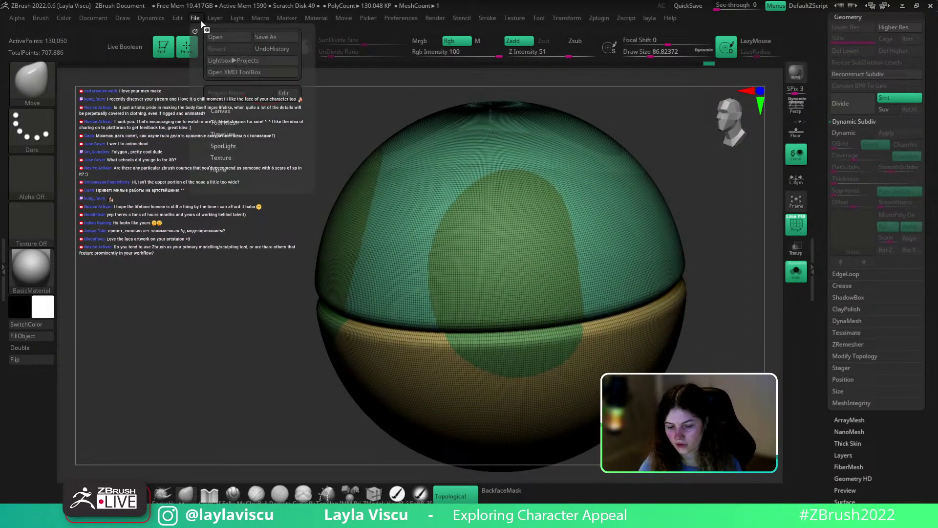
left_click(233, 61)
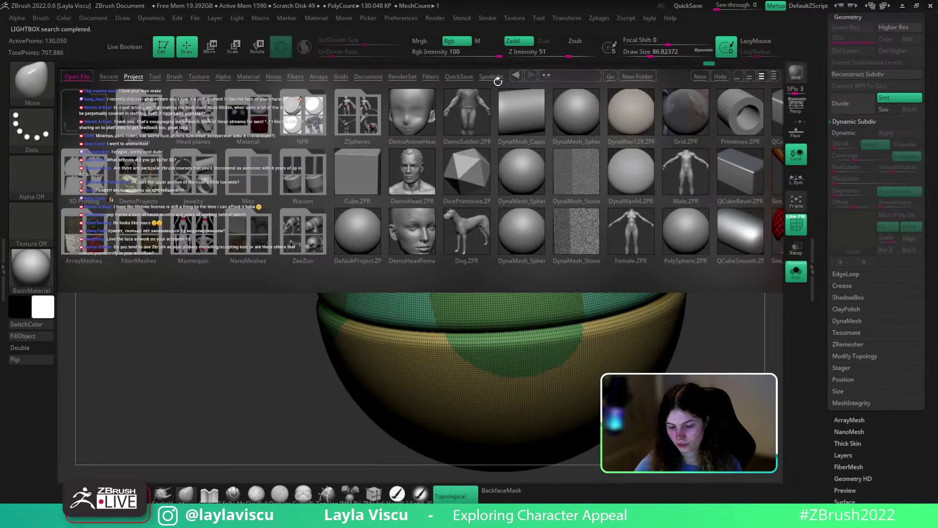
left_click(174, 76)
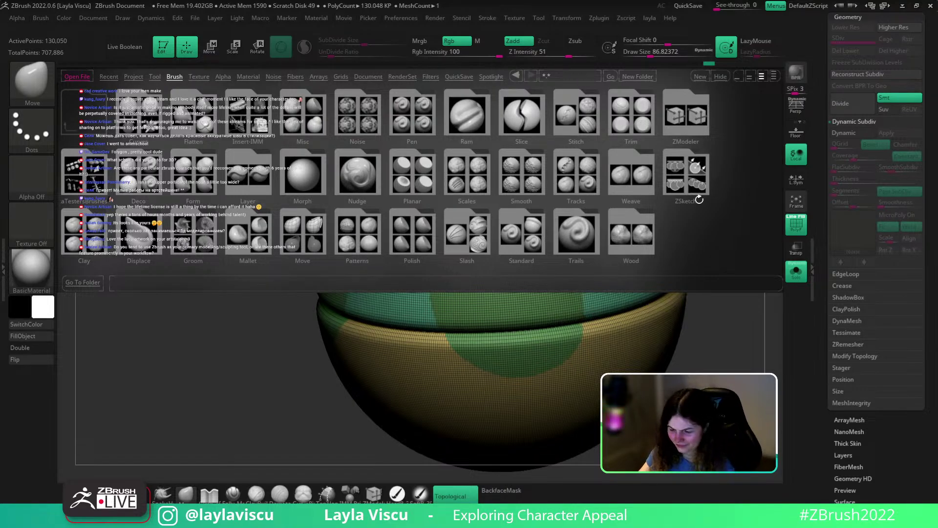
left_click(521, 171)
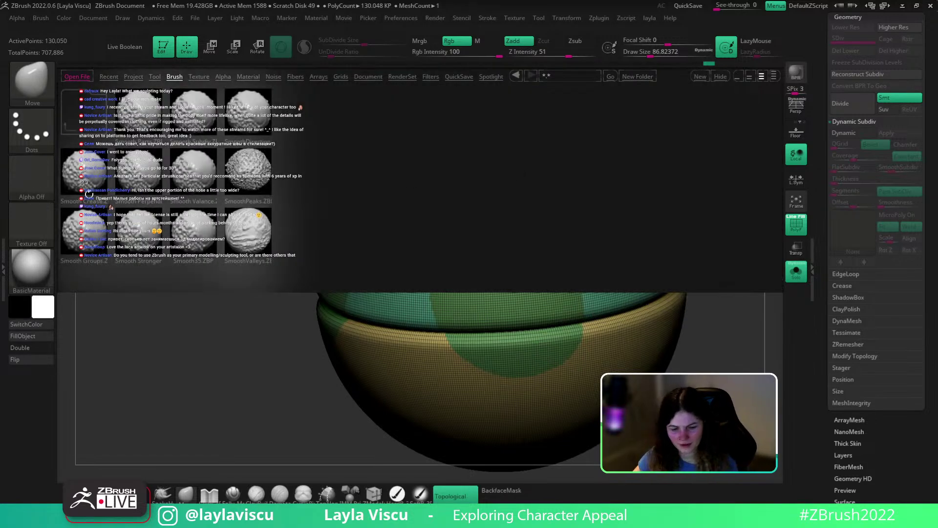
double_click(86, 234)
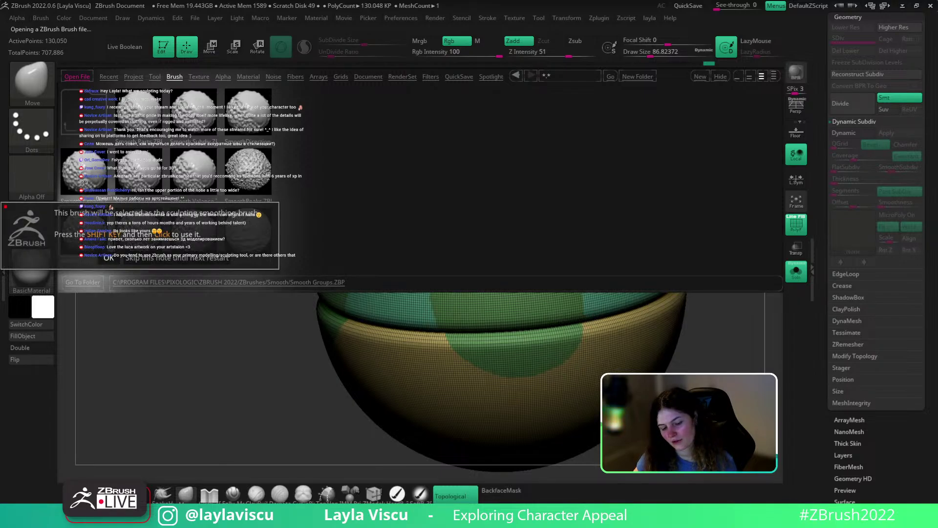
left_click(108, 258)
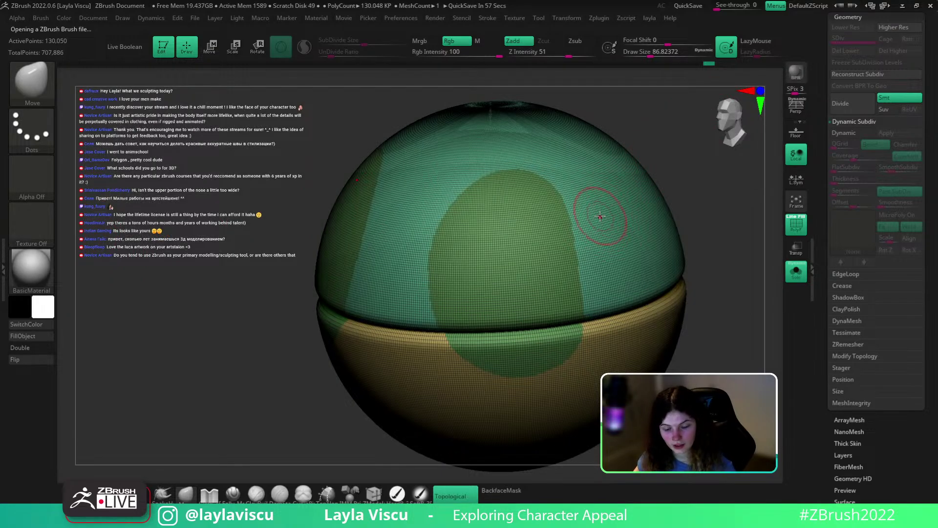
Smooth the jagged edge of the oval polygroup above the groove with Smooth Groups at a draw size of about 87
key("shift")
key("shift")
key("shift")
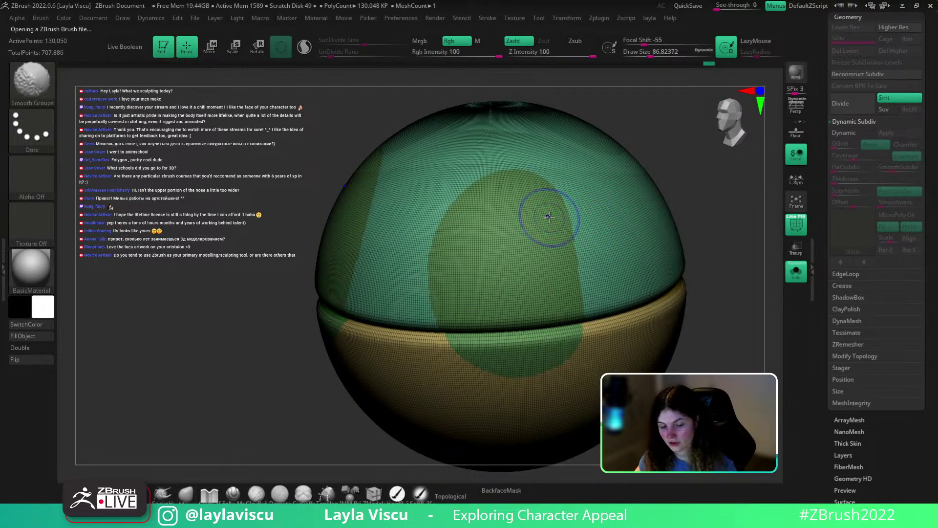
key("shift")
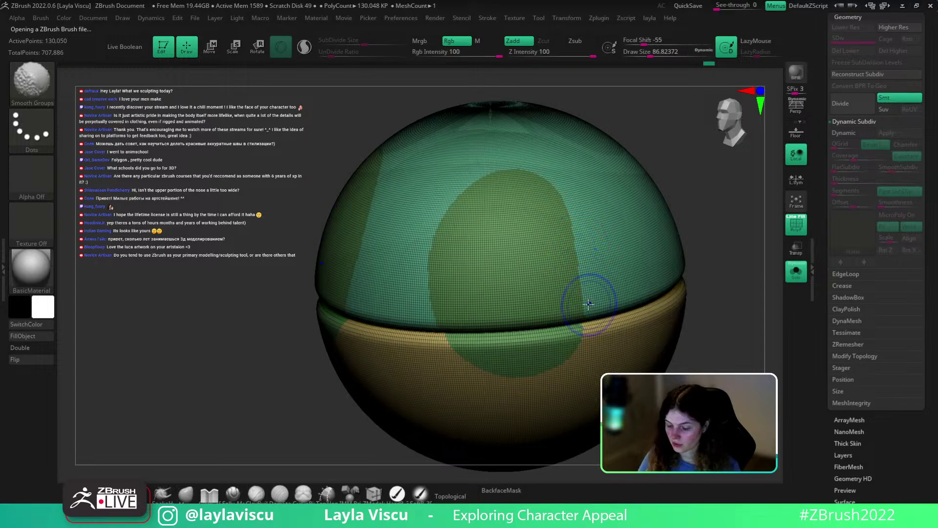
left_click_drag(588, 304, 559, 190, "shift")
right_click_drag(587, 249, 618, 333, "ctrl")
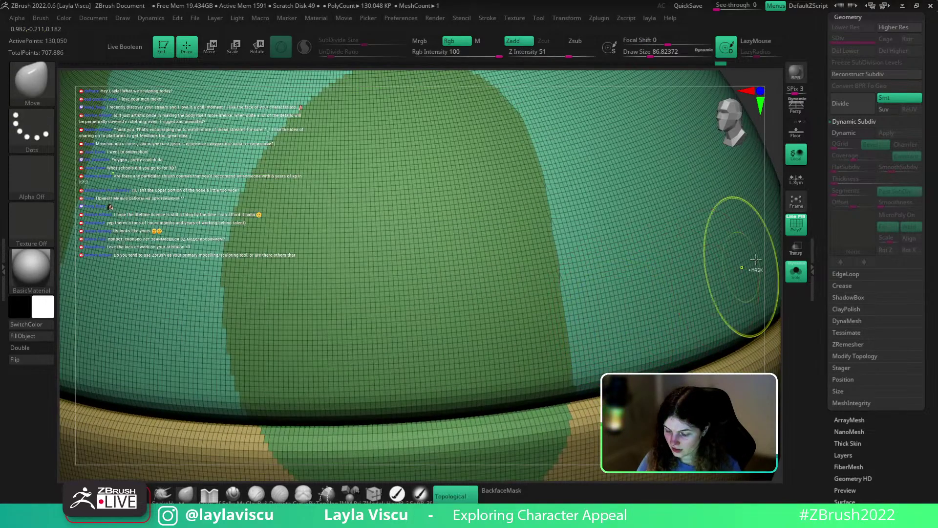
key("shift+f")
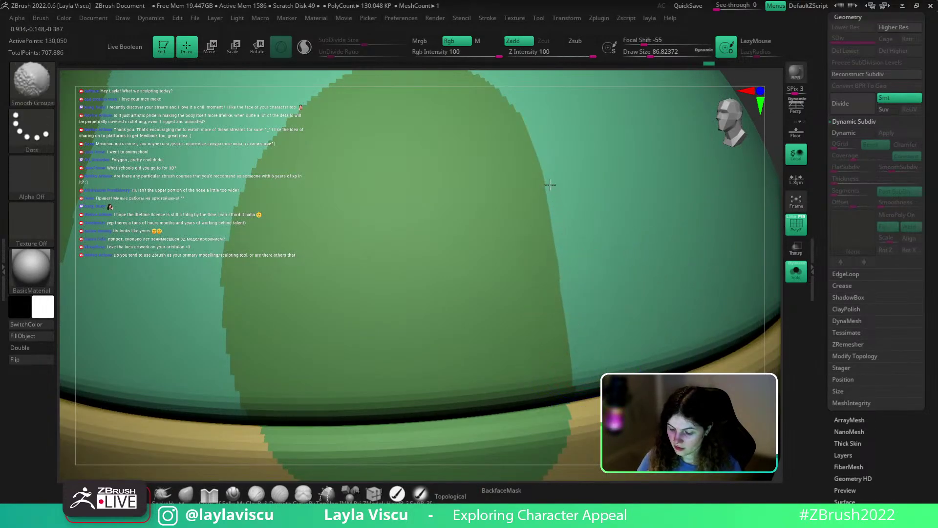
scroll(550, 184, "down", 5)
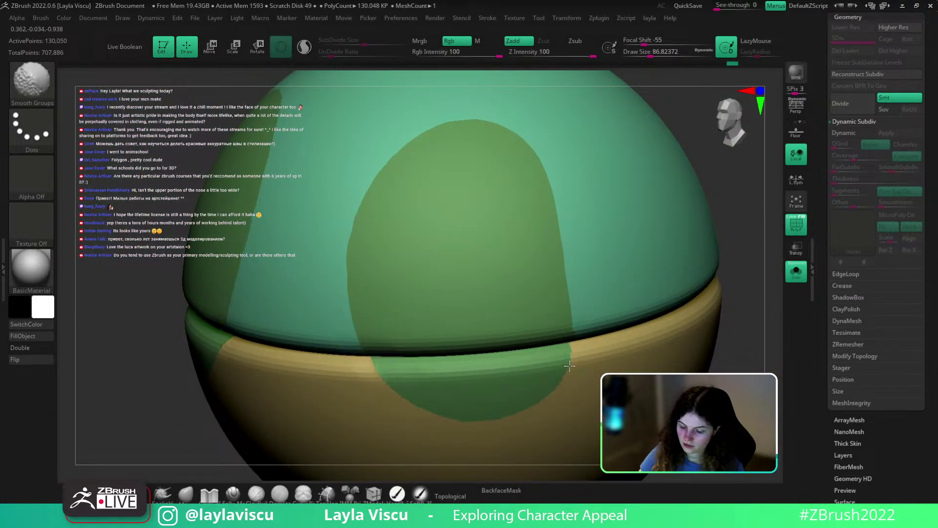
Smooth the oval polygroup's border where it crosses the groove and continues onto the lower hemisphere
left_click_drag(570, 366, 572, 320, "shift")
right_click_drag(641, 274, 664, 222)
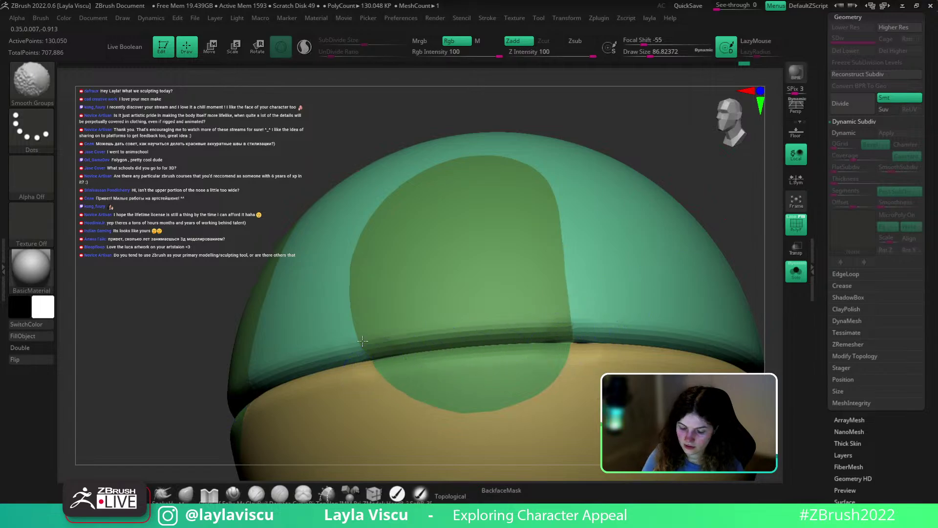
mouse_move(375, 312)
right_mouse_down("ctrl")
mouse_move(401, 197)
mouse_move(442, 267)
right_mouse_up("ctrl")
right_click_drag(616, 256, 584, 276)
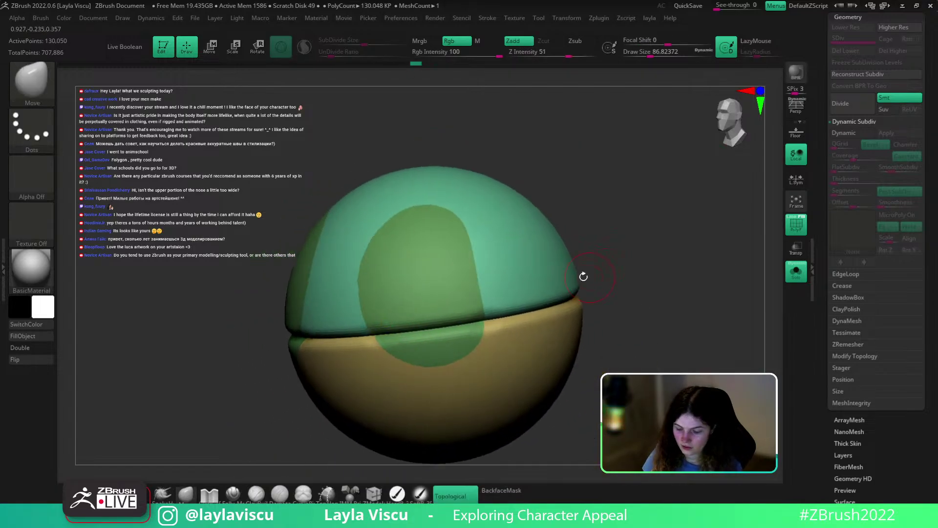
left_click_drag(489, 293, 487, 308, "shift")
right_click_drag(617, 256, 572, 298)
key("shift+f")
key("shift+f")
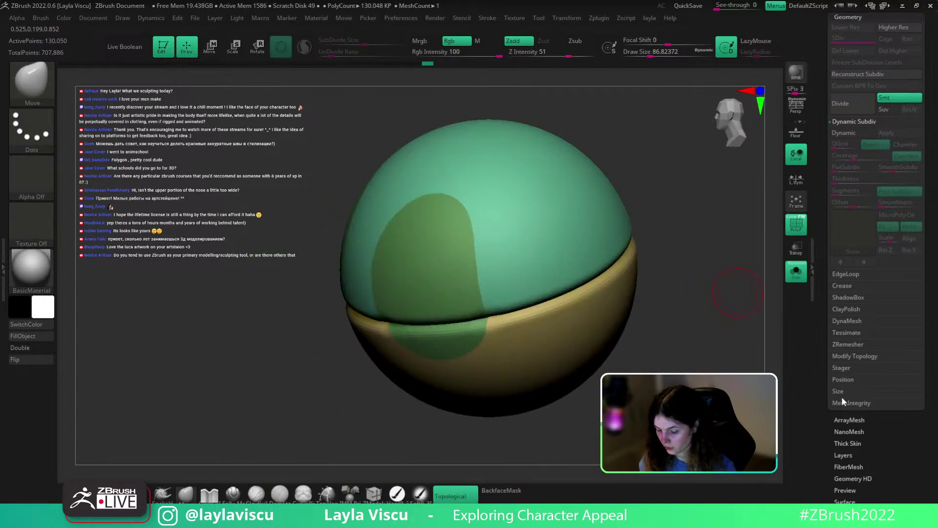
Mask the polygroup borders by feature using Groups, and invert the mask to free only the borders
left_click_drag(850, 474, 854, 400)
left_click(854, 393)
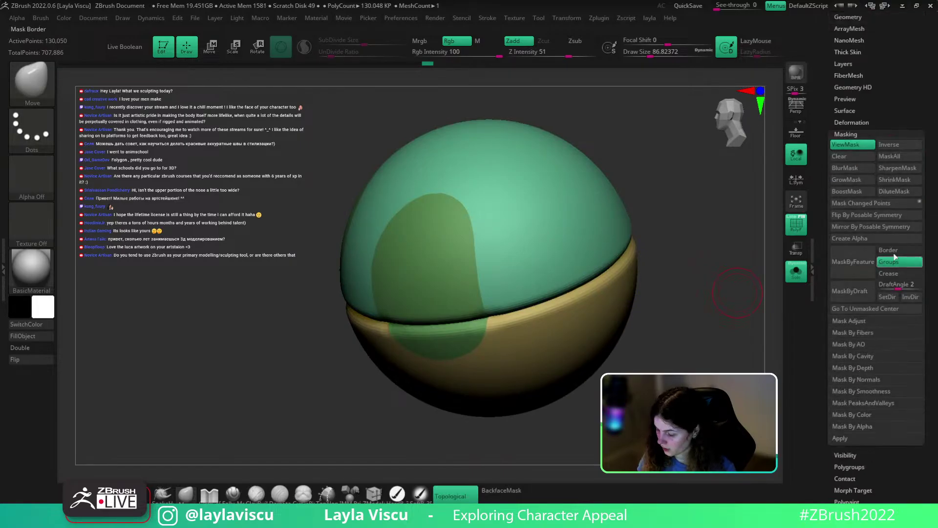
left_click(852, 262)
left_click(693, 337, "ctrl")
right_click_drag(693, 337, 699, 320)
Centre the gizmo on the unmasked polygroup borders and scale them inward to about 0.95
key("w")
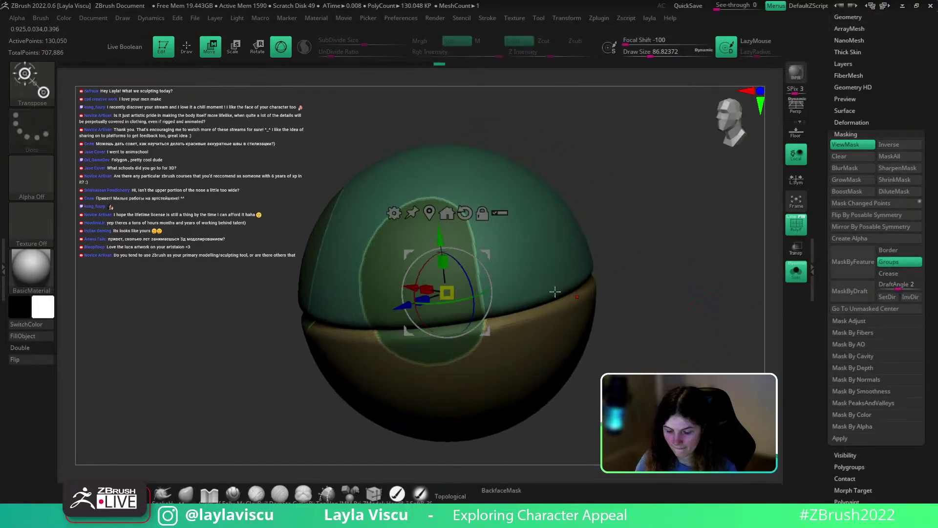
left_click(430, 213)
left_click_drag(478, 292, 479, 293)
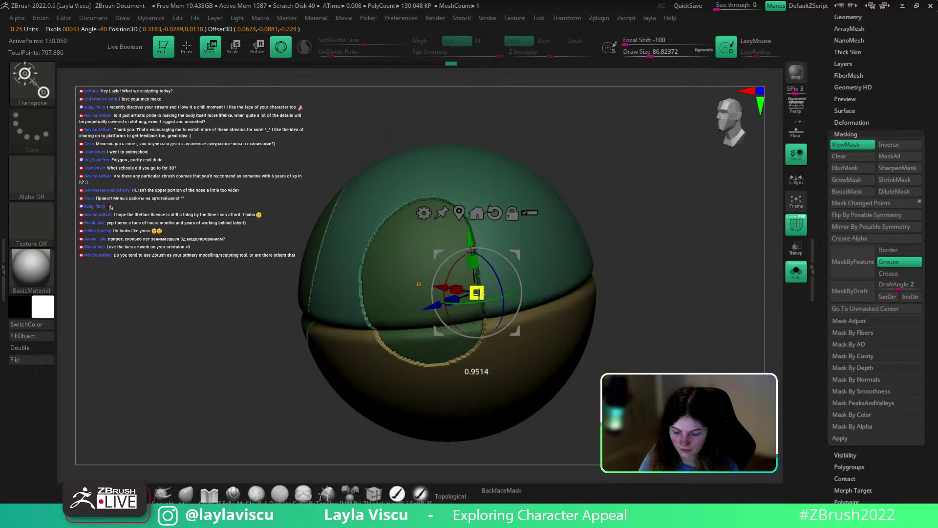
key("q")
left_click(513, 248, "ctrl")
Smooth the recessed oval outline with Smooth Groups at a draw size of about 239, and clear the mask
key("s")
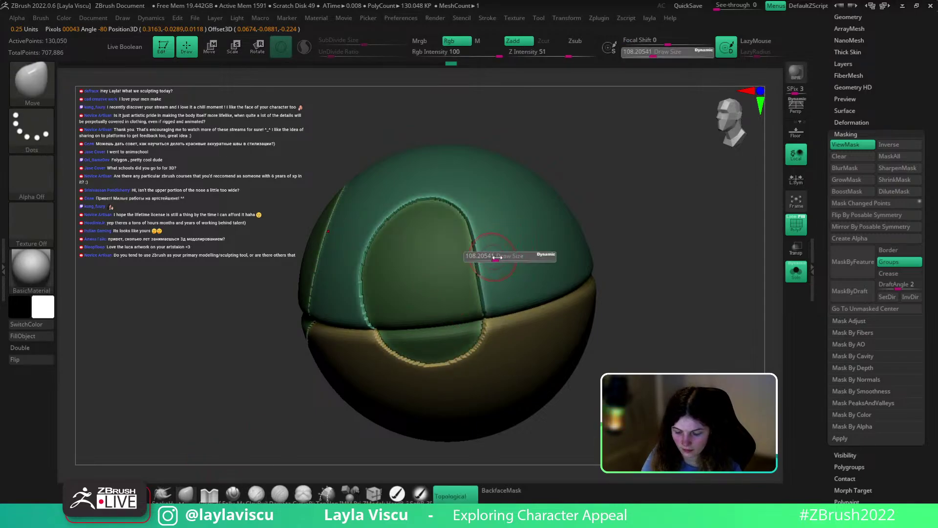
left_click(497, 258)
mouse_move(478, 281)
left_mouse_down("shift")
mouse_move(465, 206)
mouse_move(447, 208)
mouse_move(359, 279)
mouse_move(442, 369)
left_mouse_up("shift")
key("shift+f")
left_click_drag(631, 207, 638, 220, "ctrl")
mouse_move(636, 220)
right_mouse_down("ctrl")
mouse_move(607, 181)
mouse_move(598, 278)
mouse_move(643, 263)
right_mouse_up("ctrl")
mouse_move(644, 263)
right_mouse_down("ctrl")
mouse_move(647, 298)
mouse_move(641, 259)
mouse_move(666, 272)
mouse_move(639, 243)
mouse_move(641, 259)
mouse_move(611, 250)
right_mouse_up("ctrl")
right_click_drag(650, 235, 684, 272, "ctrl")
key("shift+f")
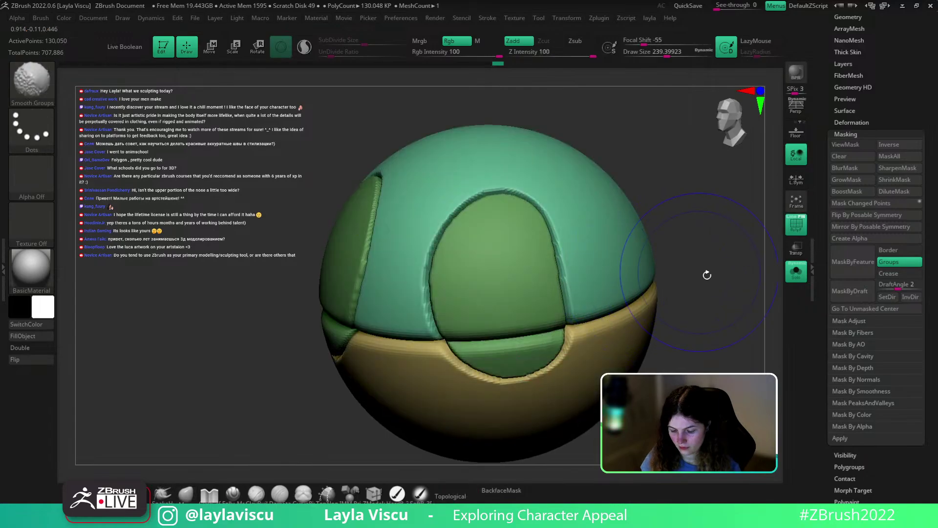
Isolate and mask the oval polygroups, bring back the whole sphere, and invert the mask
key("shift+f")
left_click(548, 315, "ctrl+shift")
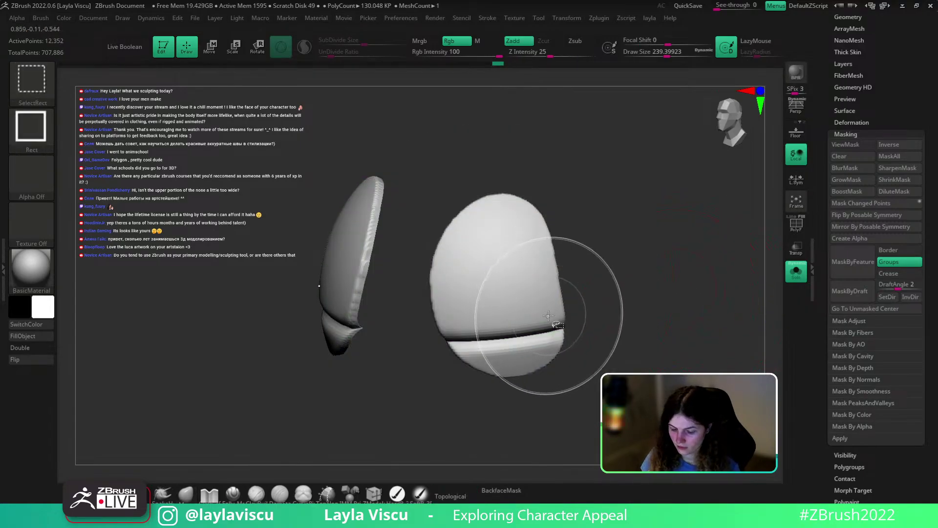
left_click(675, 245, "ctrl+shift")
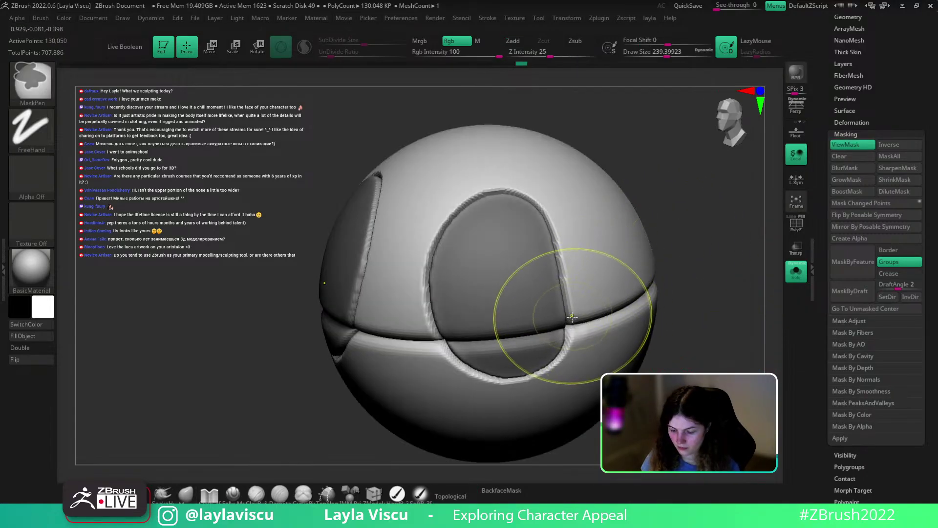
left_click(687, 248, "ctrl")
Inflate the unmasked oval patches slightly and clear the mask
left_click(852, 123)
left_click_drag(878, 424, 879, 424)
left_click_drag(738, 413, 745, 425, "ctrl")
right_click_drag(723, 386, 708, 312, "ctrl")
right_click_drag(709, 313, 658, 329)
key("shift+f")
Try to ZRemesh the sphere with KeepGroups on, SmoothGroups at about 0.08 and a target polygon count of 5
left_click_drag(870, 14, 856, 53)
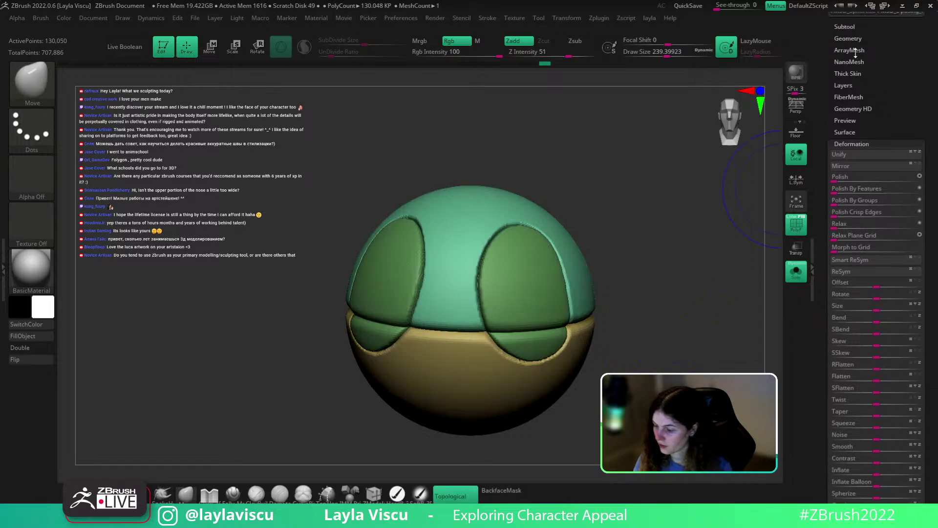
left_click(848, 38)
left_click(847, 204)
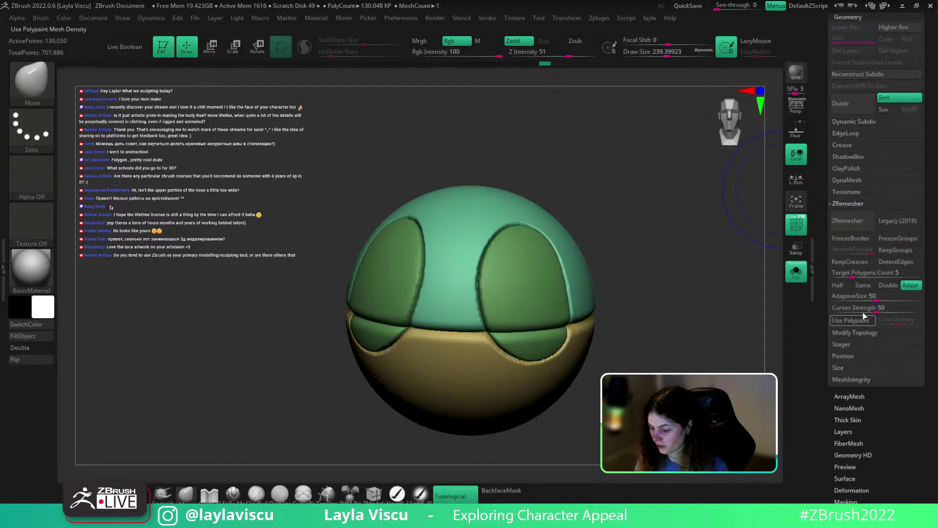
left_click(895, 251)
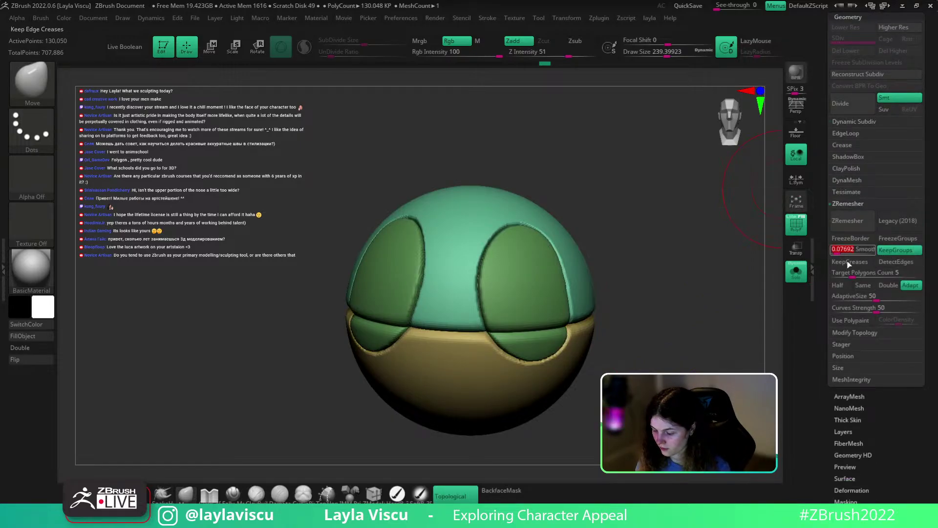
left_click(848, 221)
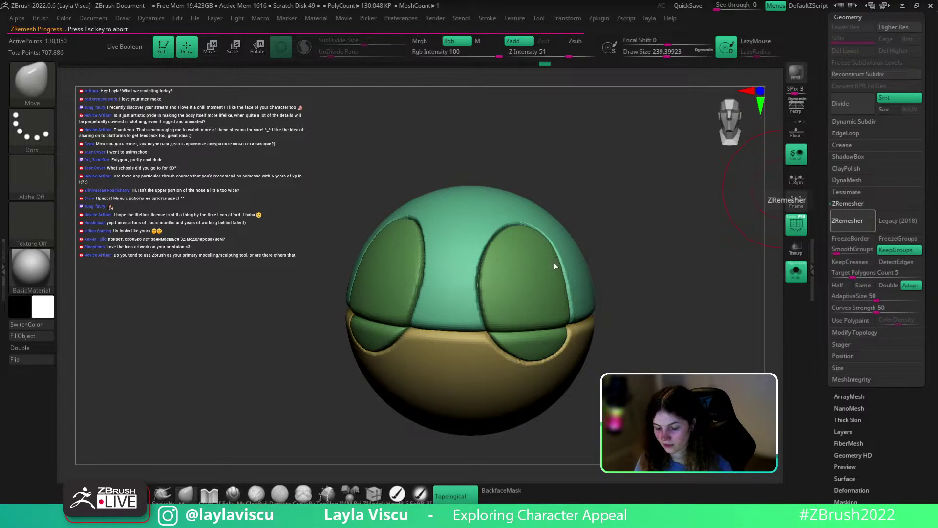
left_click_drag(593, 226, 597, 214)
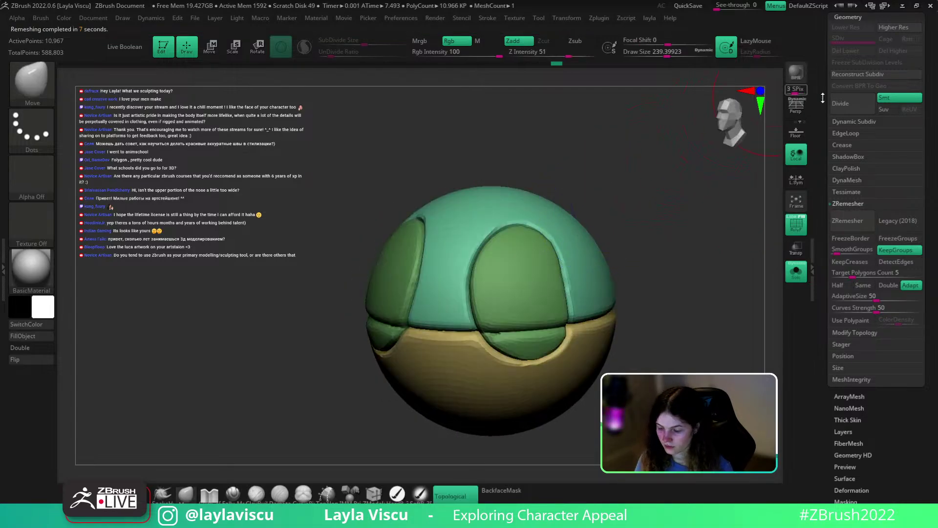
Preview the remeshed sphere with Dynamic Subdiv on and the polyframe hidden
left_click(791, 217)
left_click_drag(689, 250, 714, 252)
key("shift+f")
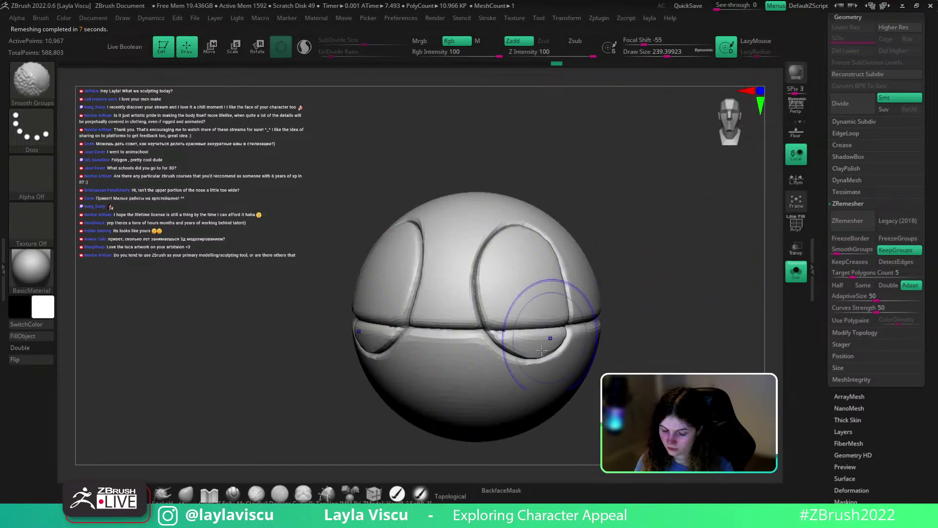
left_click(842, 122)
left_click(846, 133)
right_click_drag(699, 247, 641, 318, "ctrl")
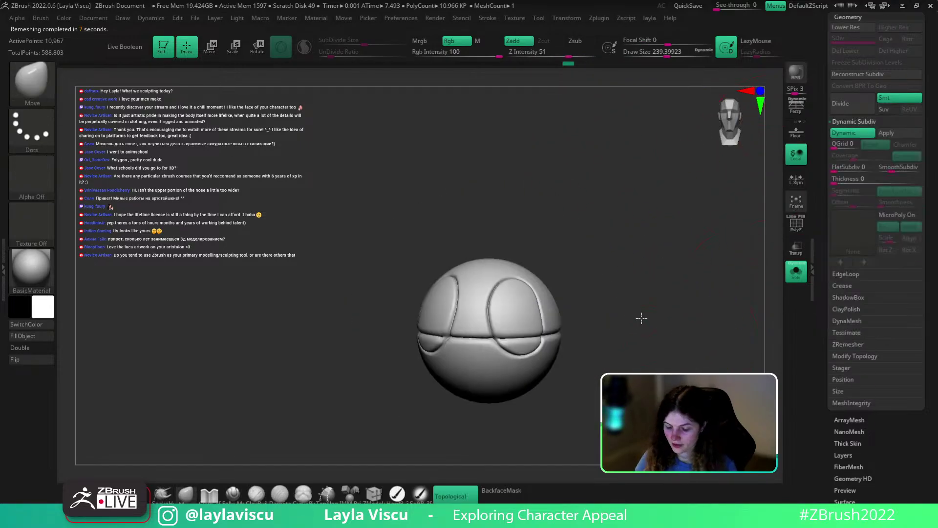
left_click_drag(642, 318, 613, 322)
right_click_drag(614, 323, 669, 341, "ctrl")
left_click_drag(669, 341, 689, 337)
Show the polyframe and undo the sphere's remesh
key("shift+f")
key("ctrl+d")
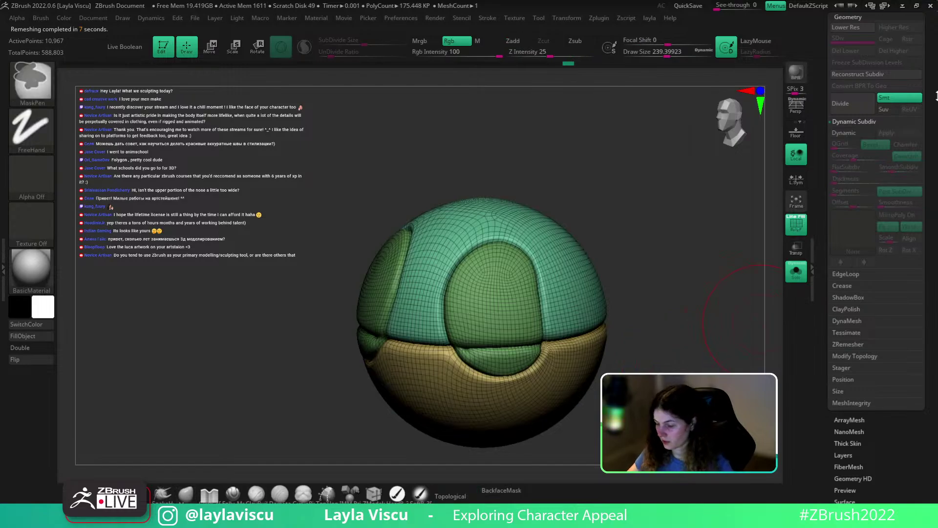
key("ctrl+z")
Switch the active tool from the sphere to posing_v002
scroll(875, 245, "up", 5)
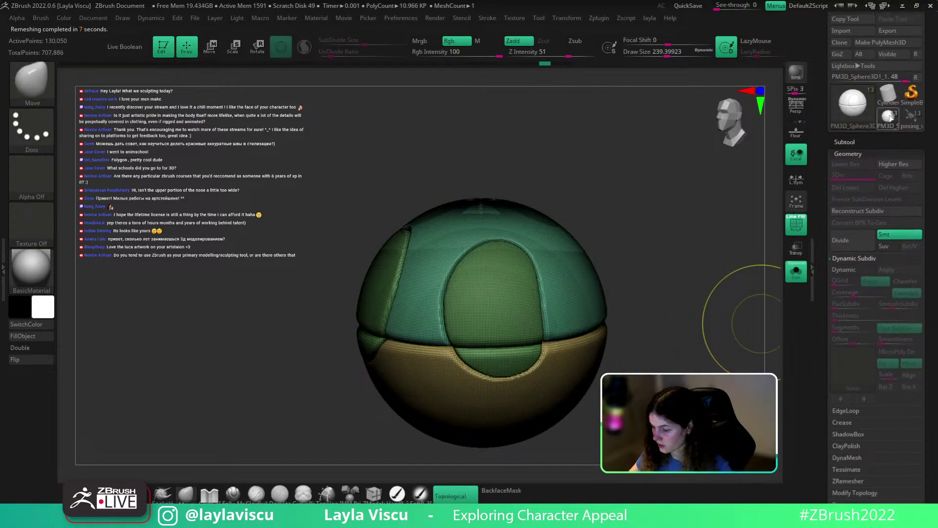
left_click(890, 117)
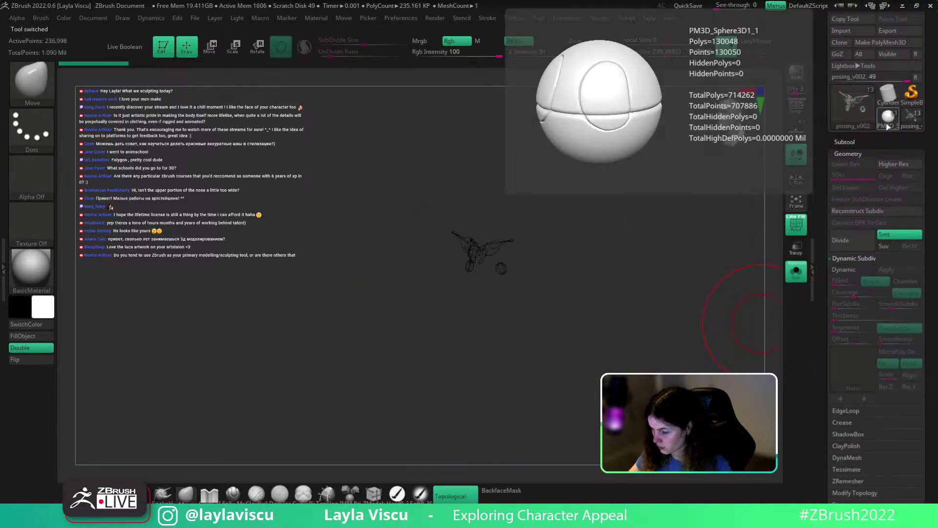
left_click(888, 120)
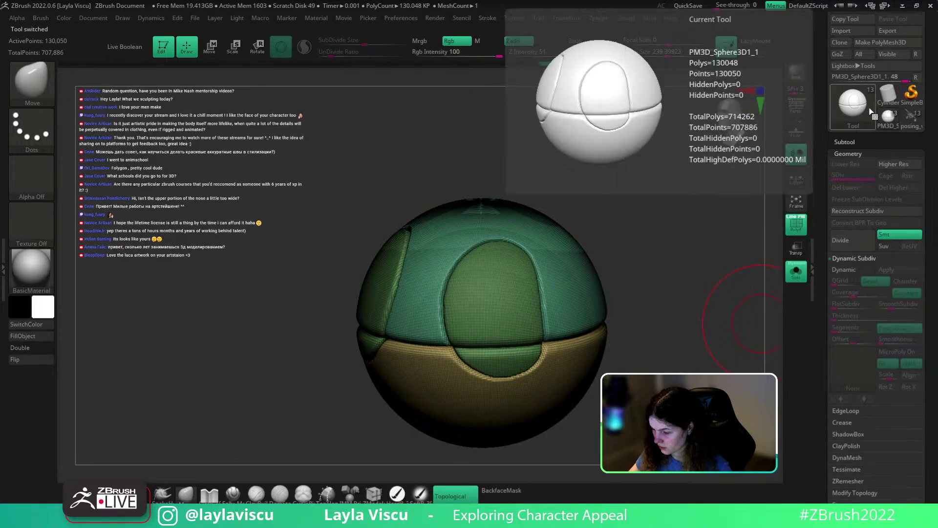
scroll(879, 137, "up", 2)
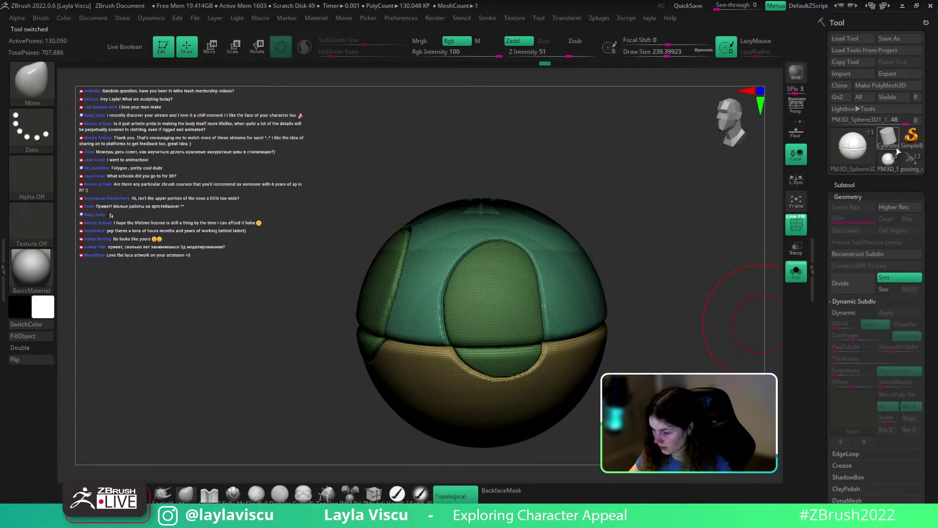
left_click(887, 164)
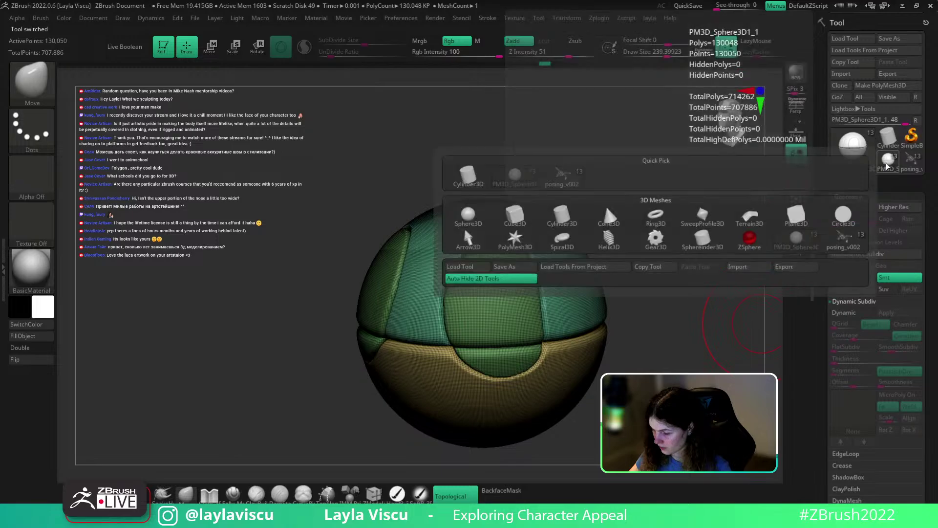
left_click(911, 161)
left_click(911, 138)
key("Escape")
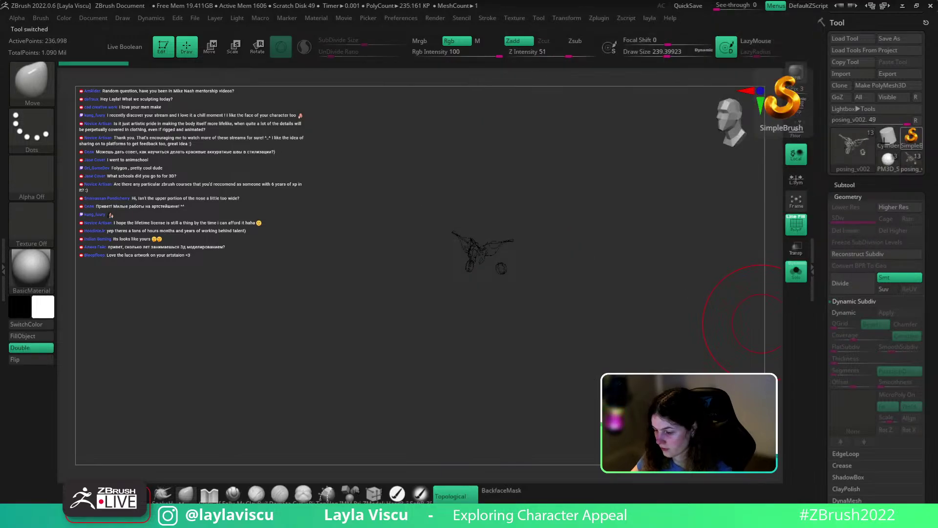
Switch to the Cylinder3D tool and set the subtool visible count to 7
left_click(886, 140)
scroll(928, 122, "down", 4)
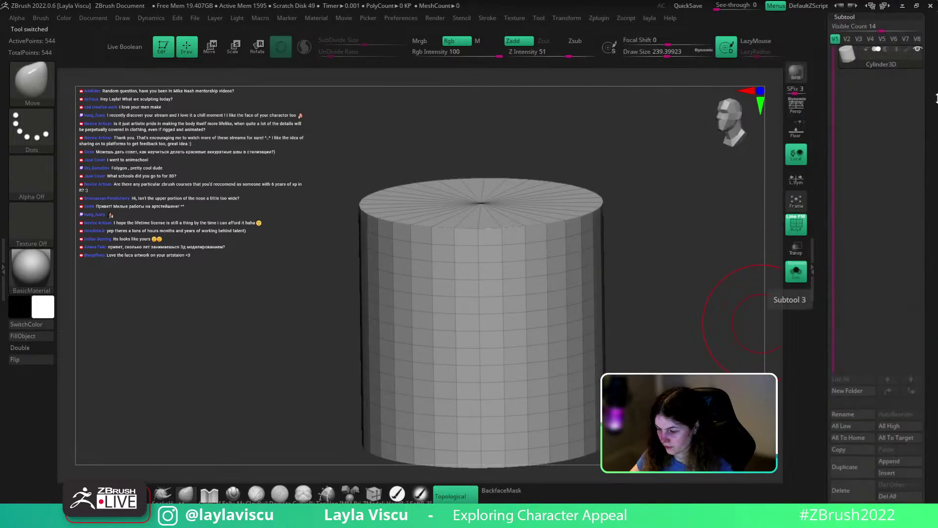
scroll(912, 143, "up", 3)
left_click_drag(936, 100, 936, 141)
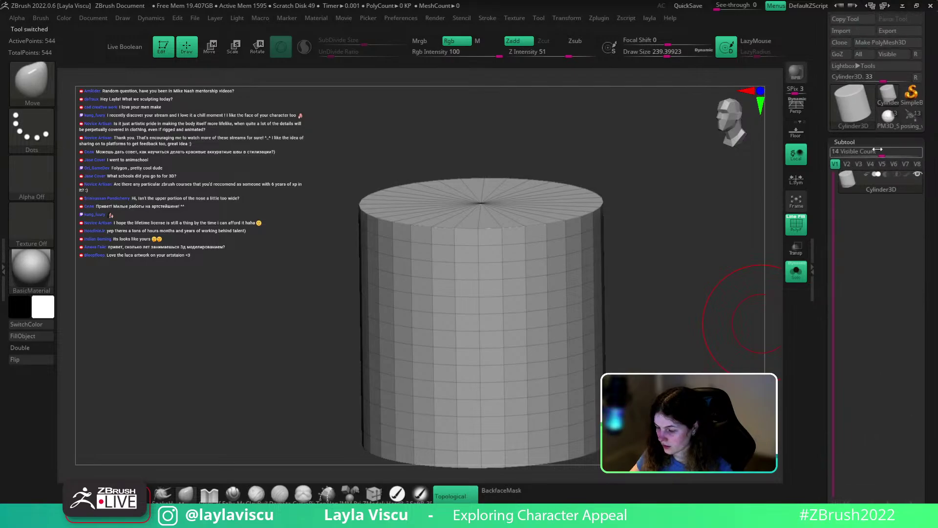
left_click_drag(873, 151, 851, 153)
left_click(861, 125)
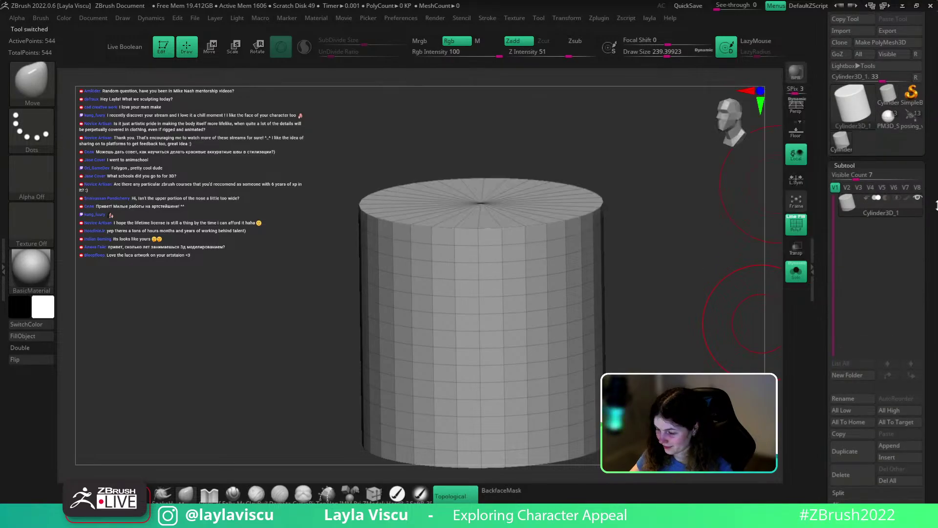
scroll(897, 182, "up", 2)
mouse_move(915, 158)
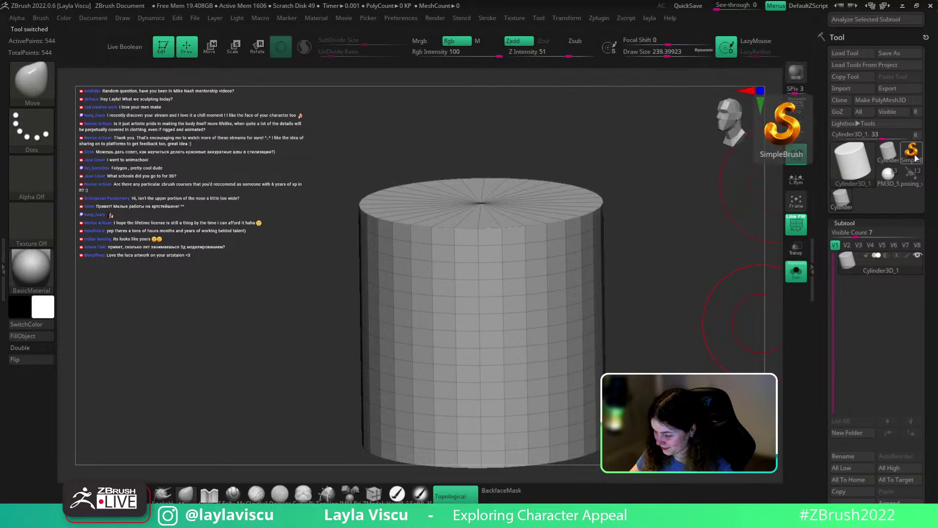
mouse_move(916, 177)
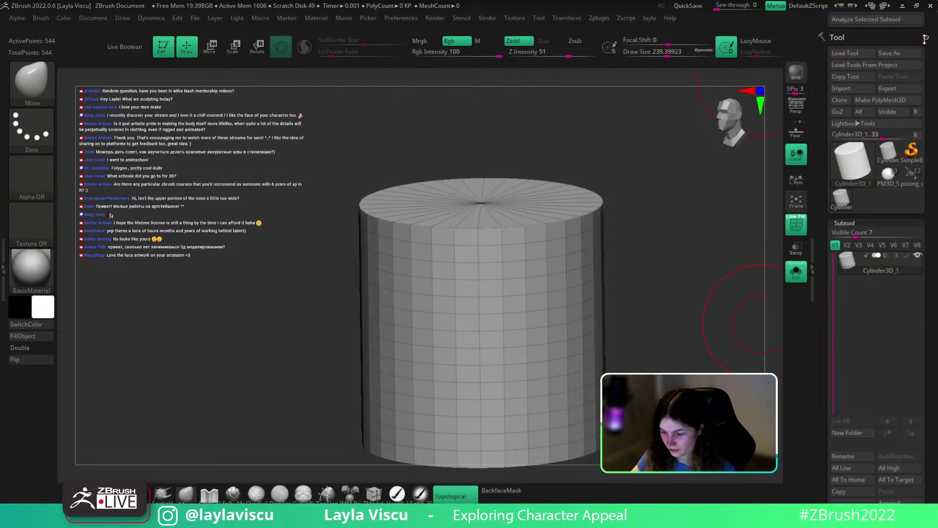
left_click(868, 124)
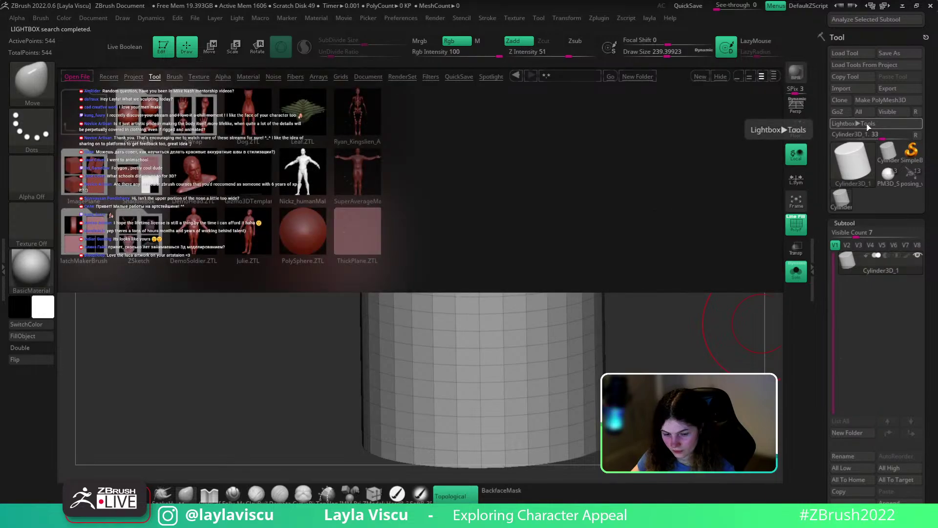
left_click(867, 124)
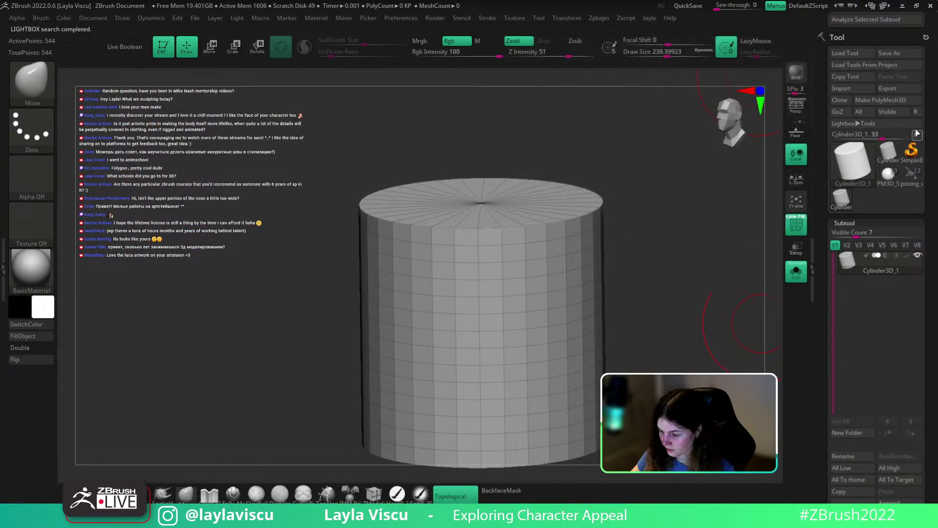
left_click_drag(917, 134, 877, 137)
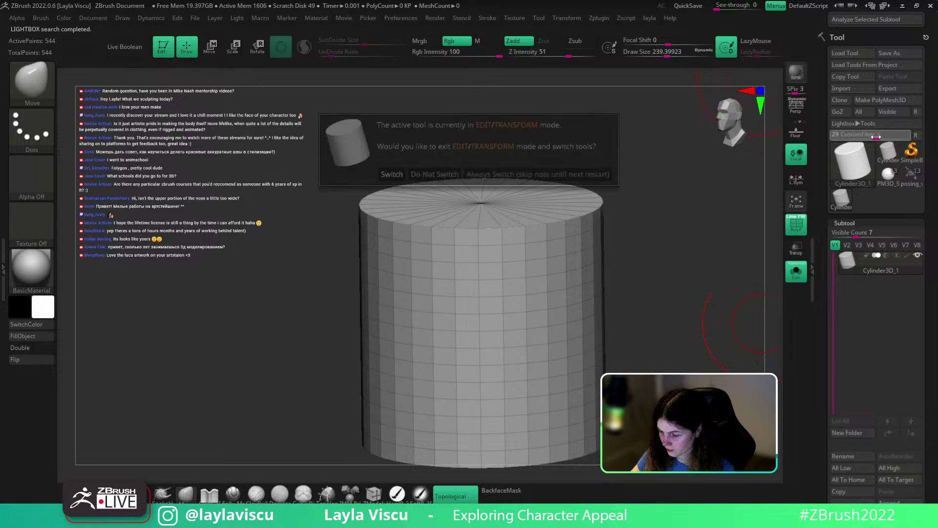
key("Escape")
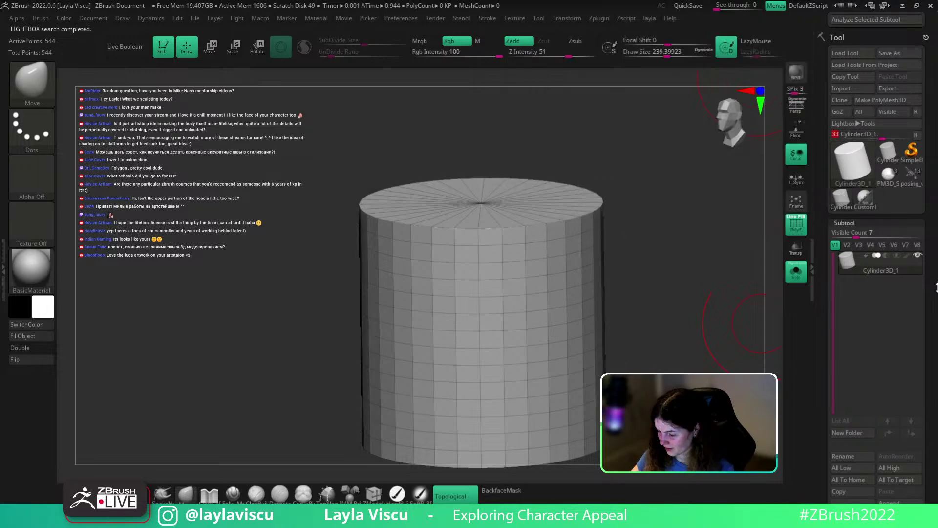
left_click_drag(937, 288, 919, 226)
right_click_drag(708, 272, 658, 306, "ctrl")
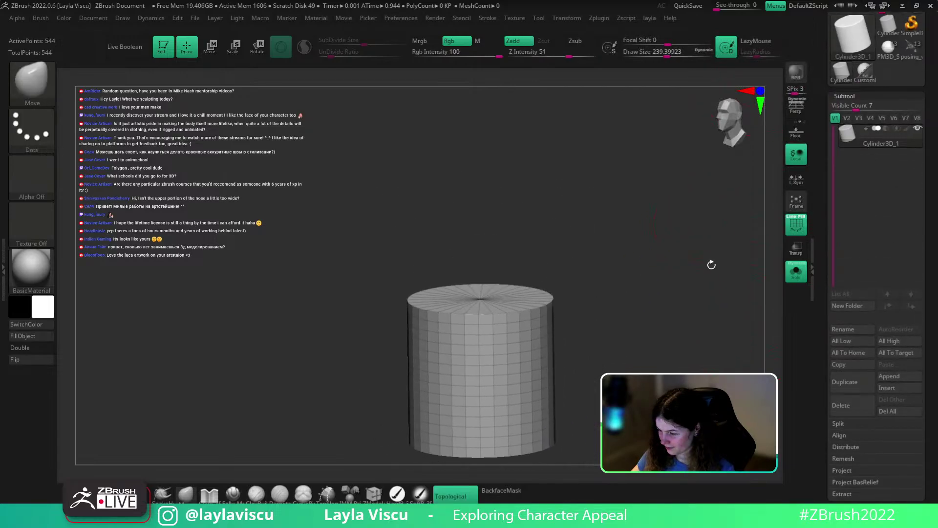
scroll(875, 220, "up", 5)
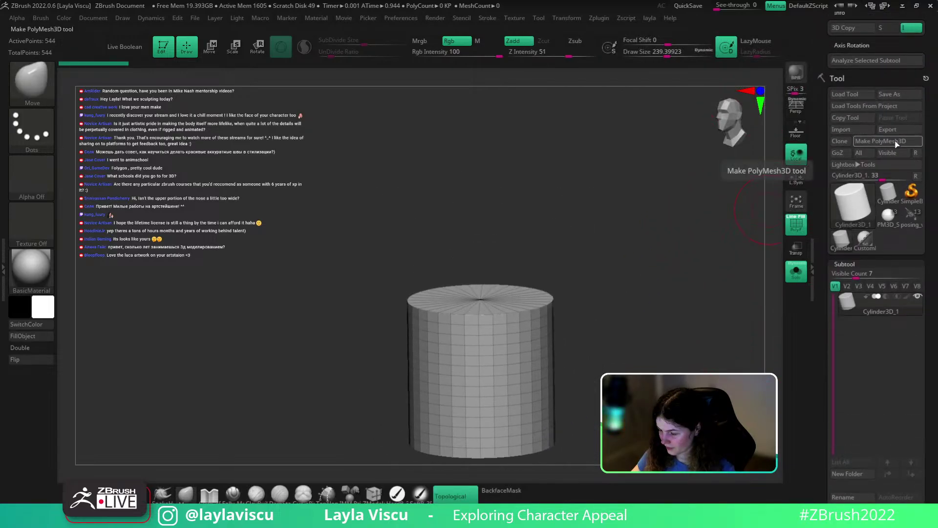
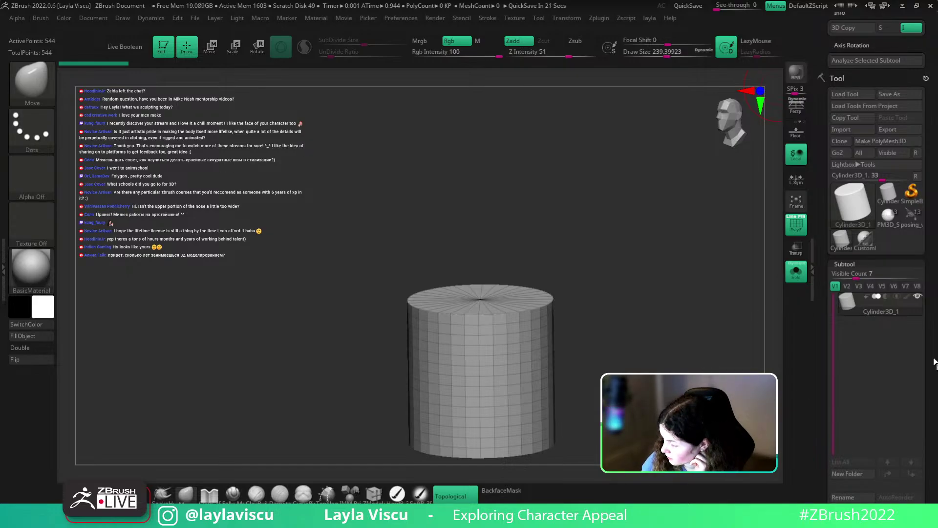
Switch the active tool back to PM3D_Sphere3D1_1 and set its subtool visible count to 11
left_click(894, 201)
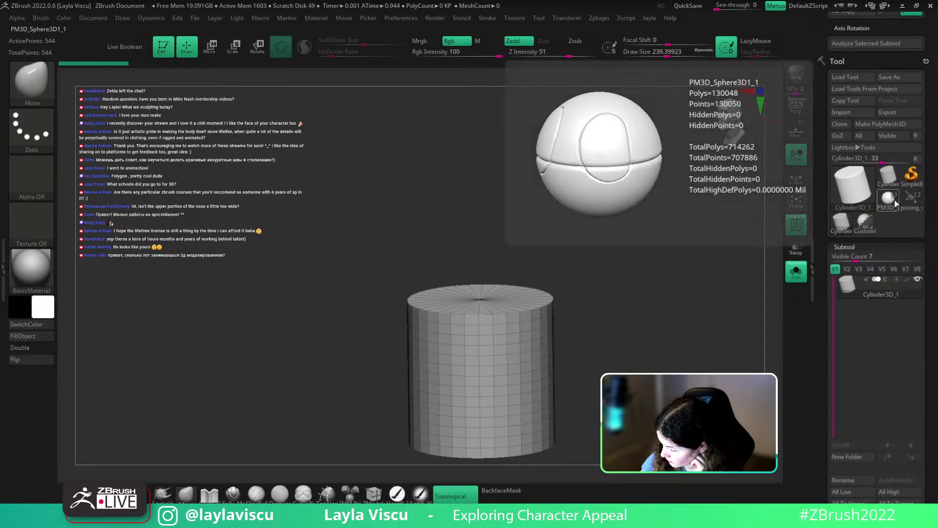
left_click_drag(931, 350, 931, 296)
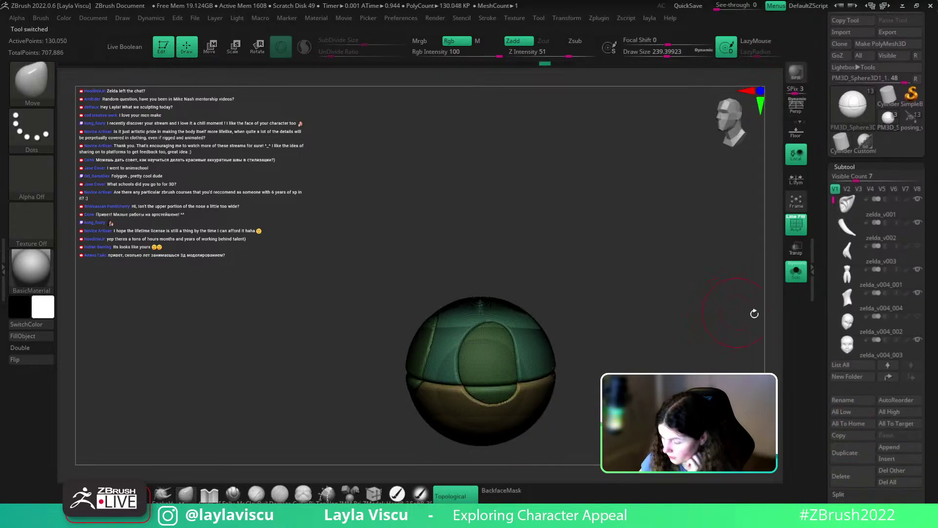
left_click_drag(856, 178, 871, 178)
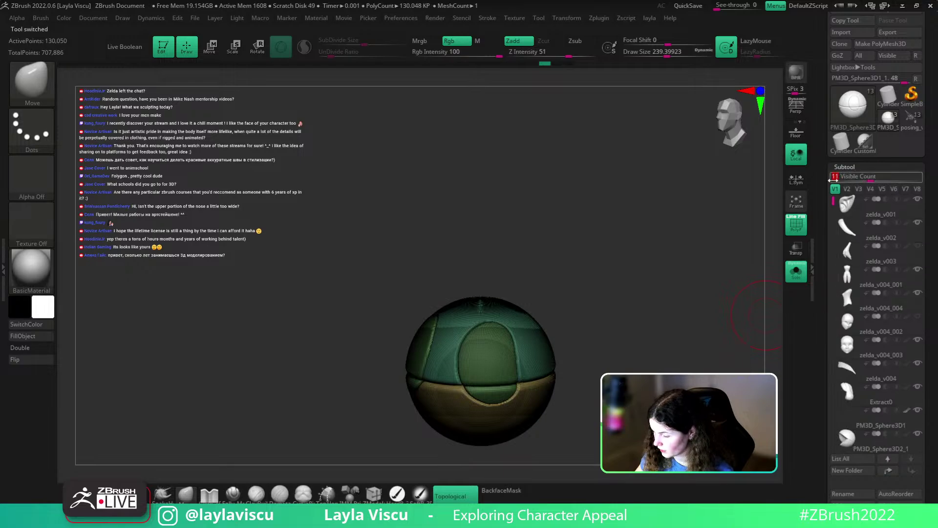
left_click_drag(834, 206, 833, 303)
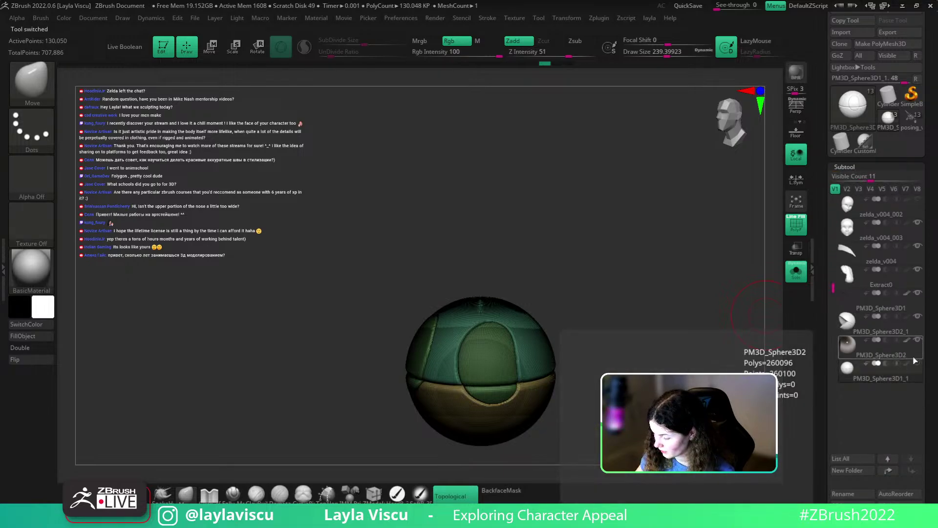
Select the PM3D_Sphere3D2 eyes subtool, hide the polyframe and turn off Solo to show the whole character from the front
left_click(872, 352)
key("shift+f")
left_click(797, 271)
right_click_drag(549, 329, 591, 195, "ctrl")
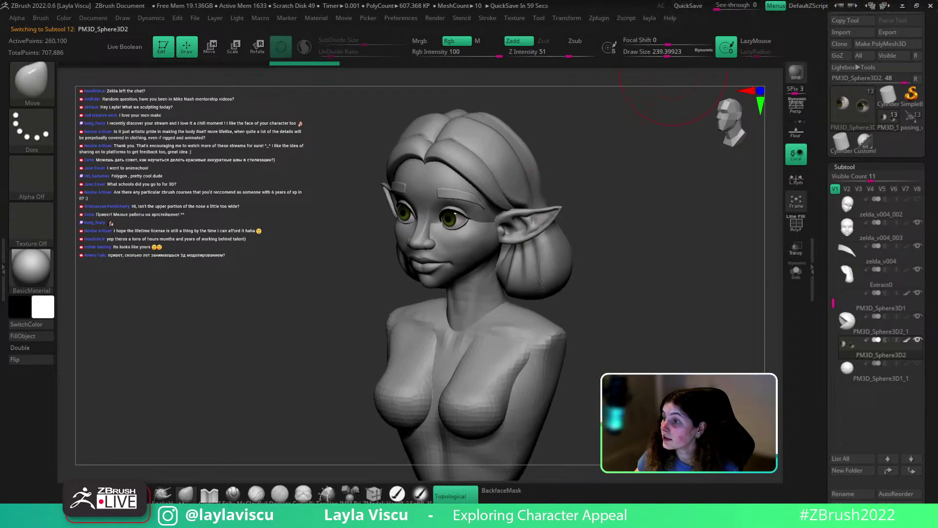
left_click_drag(586, 263, 591, 286)
right_click_drag(592, 285, 571, 289, "ctrl")
left_click_drag(572, 289, 576, 277, "shift")
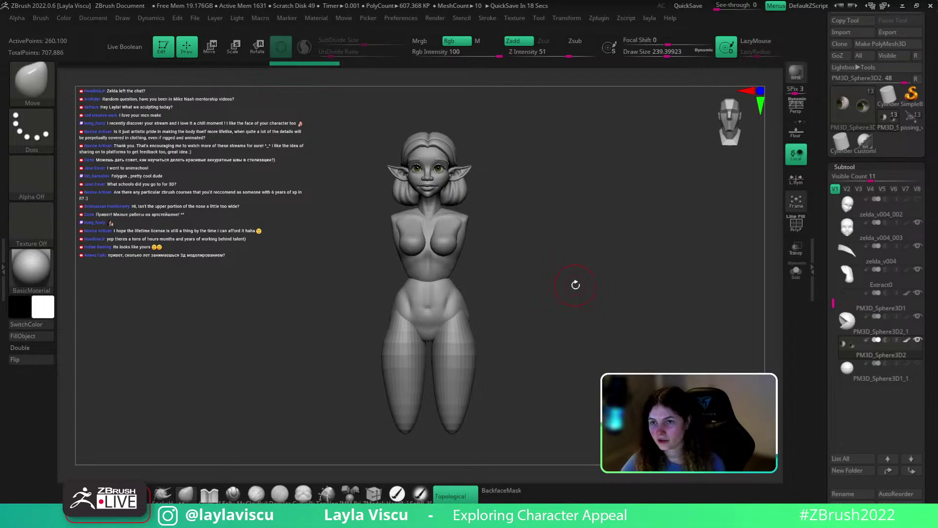
Select the zelda_v004_001 body subtool and carve the lower abdomen with the DamStandard brush
mouse_move(582, 287)
left_mouse_down()
mouse_move(559, 295)
mouse_move(537, 272)
mouse_move(510, 305)
mouse_move(457, 331)
left_mouse_up()
left_click(481, 302, "alt")
key("b")
key("d")
key("s")
left_click_drag(455, 293, 460, 324)
mouse_move(507, 293)
left_mouse_down()
mouse_move(550, 275)
mouse_move(540, 282)
left_mouse_up()
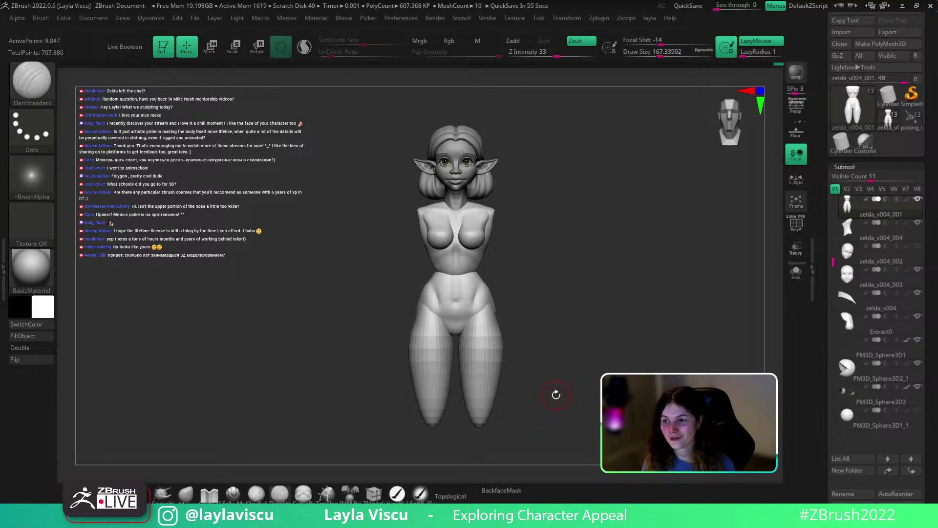
Activate the Move brush at a draw size of about 207 for the pelvis area
right_click_drag(615, 326, 650, 284, "alt")
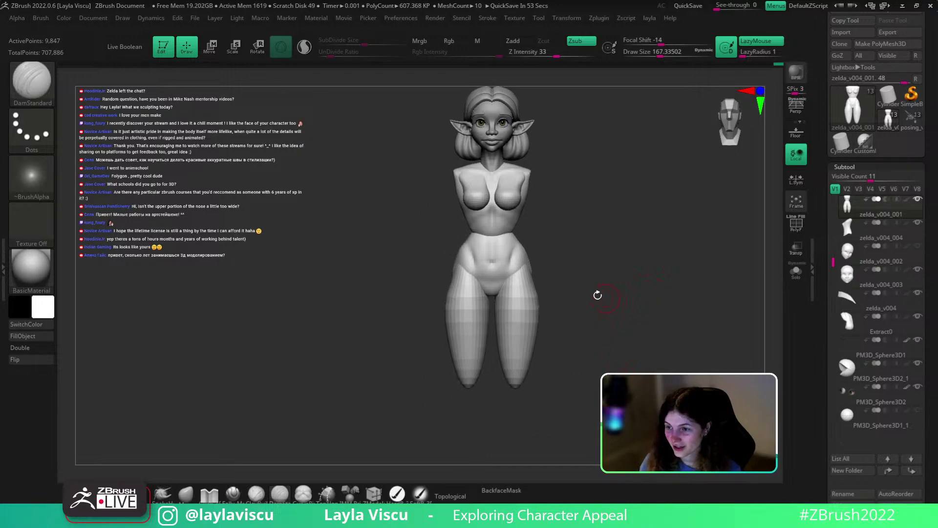
right_click_drag(540, 269, 543, 298, "ctrl")
right_click_drag(588, 277, 578, 277)
left_click(186, 493)
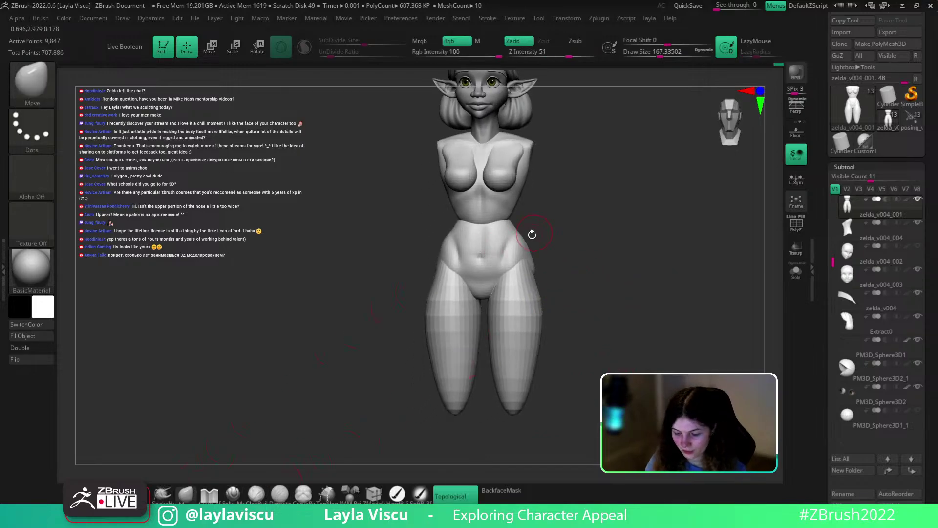
right_click_drag(533, 235, 540, 249, "shift")
key("b")
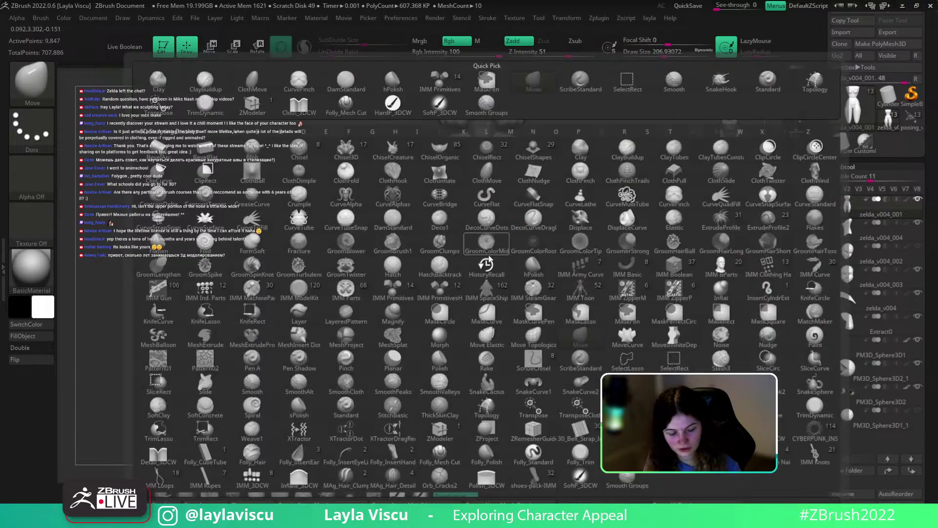
key("b")
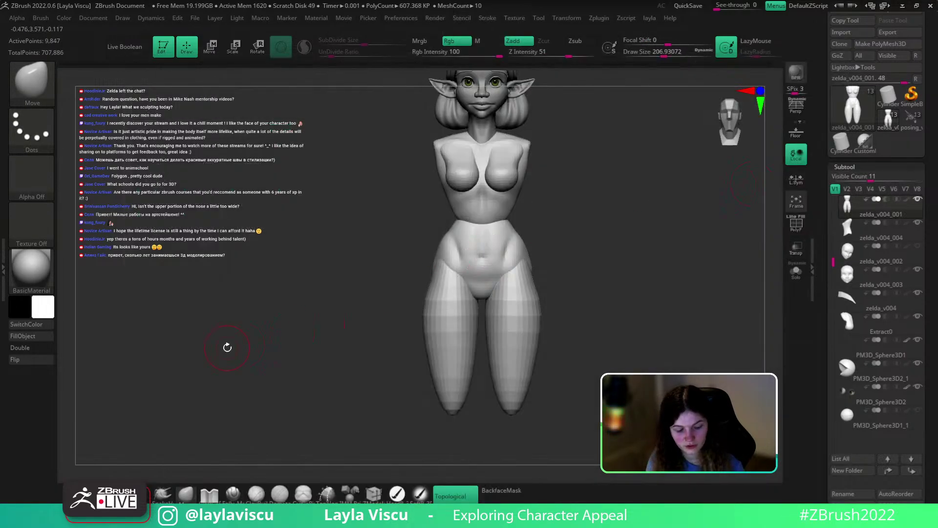
key("b")
key("m")
key("v")
Deepen the navel with the DamStandard brush at a draw size of about 87, checking the polyframe while carving
right_click_drag(509, 203, 488, 288, "ctrl")
key("bracketleft")
key("shift+f")
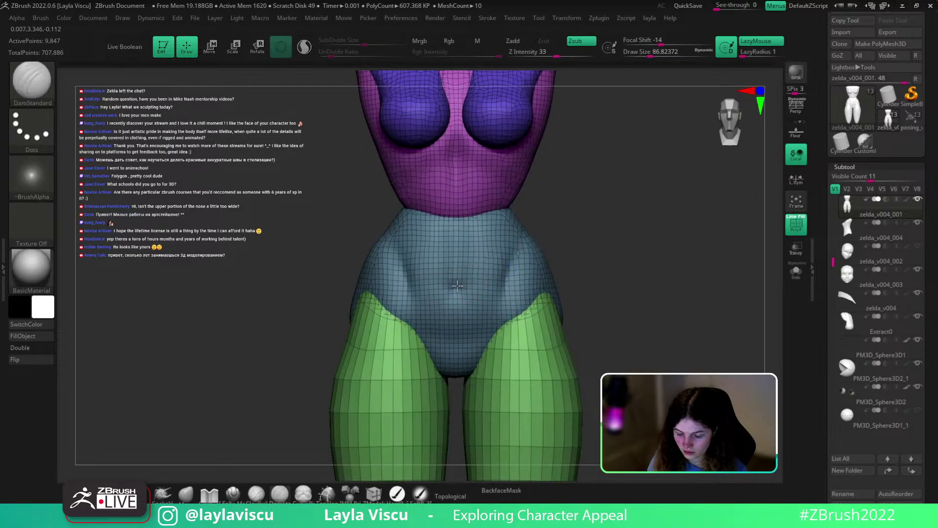
left_click_drag(464, 286, 458, 289)
key("shift+f")
right_click_drag(567, 313, 601, 215, "ctrl")
mouse_move(578, 241)
left_mouse_down()
mouse_move(511, 247)
mouse_move(547, 234)
mouse_move(618, 241)
mouse_move(557, 337)
left_mouse_up()
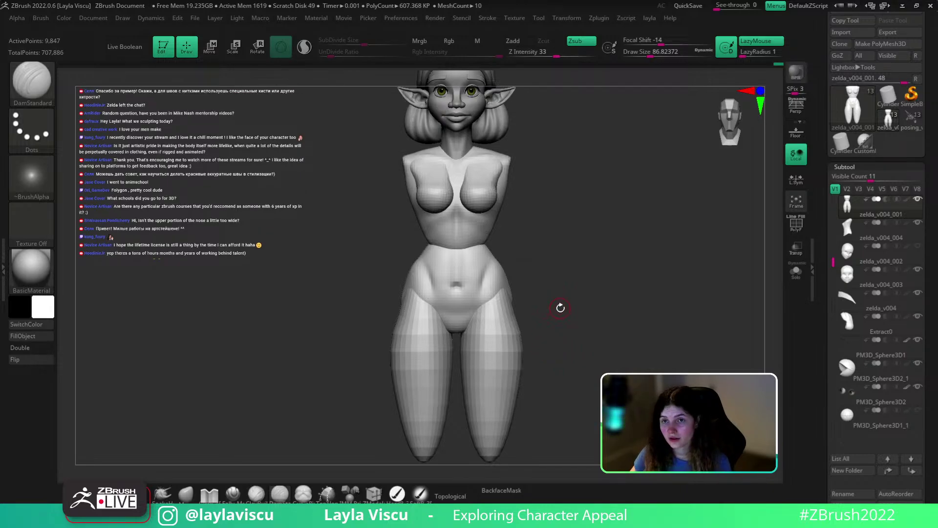
left_click_drag(585, 351, 534, 272)
left_click(162, 494)
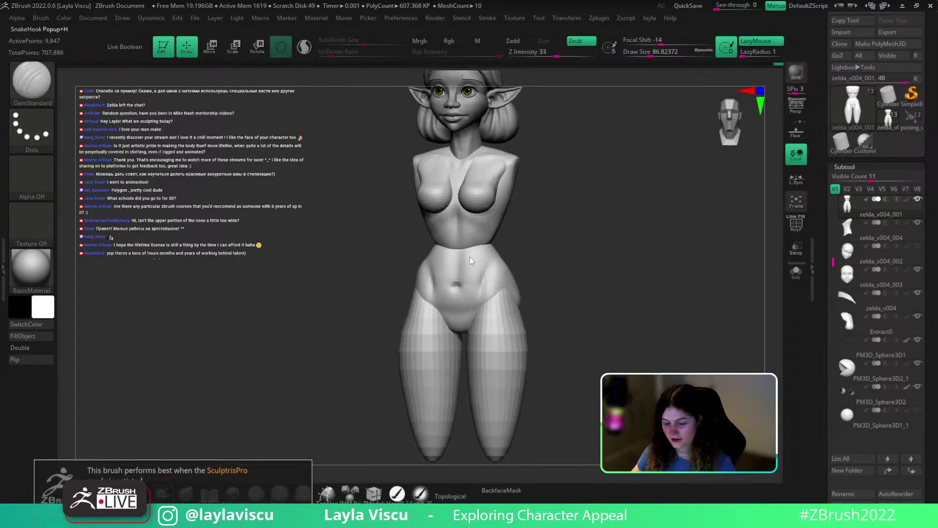
left_click_drag(562, 255, 503, 278)
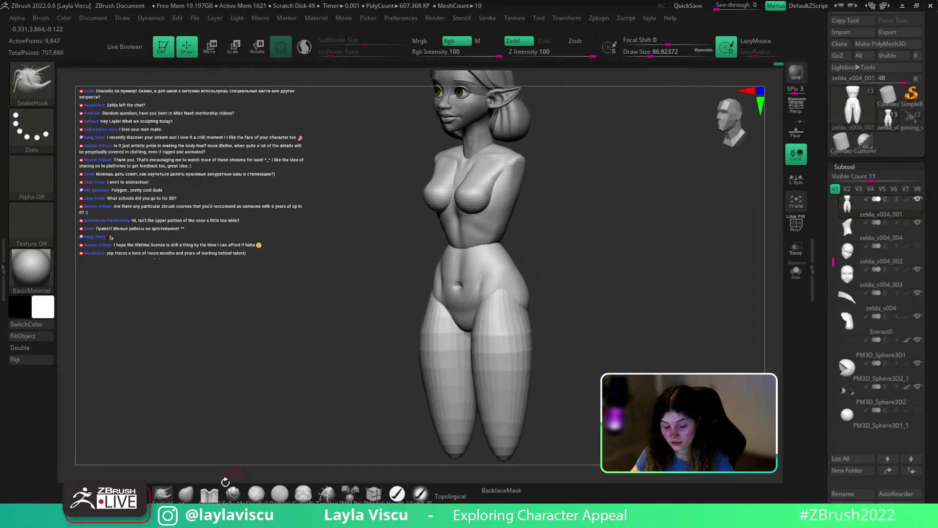
Shape the waist and front of the abdomen with the Move brush, enlarging its draw size to about 351
left_click(186, 494)
key("s")
left_click_drag(451, 253, 475, 254)
left_click_drag(577, 249, 536, 247)
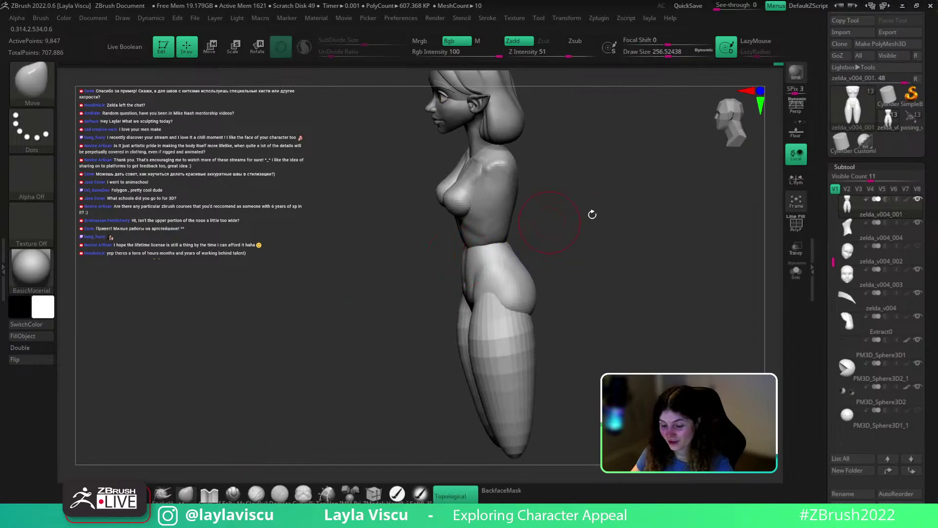
left_click_drag(593, 213, 552, 225, "shift")
key("s")
left_click_drag(469, 259, 477, 259)
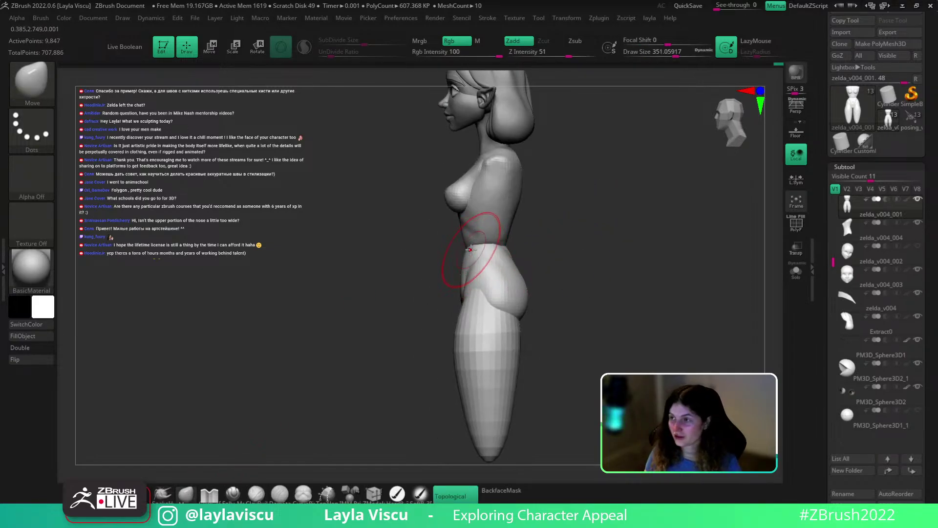
right_click_drag(503, 268, 538, 281, "ctrl")
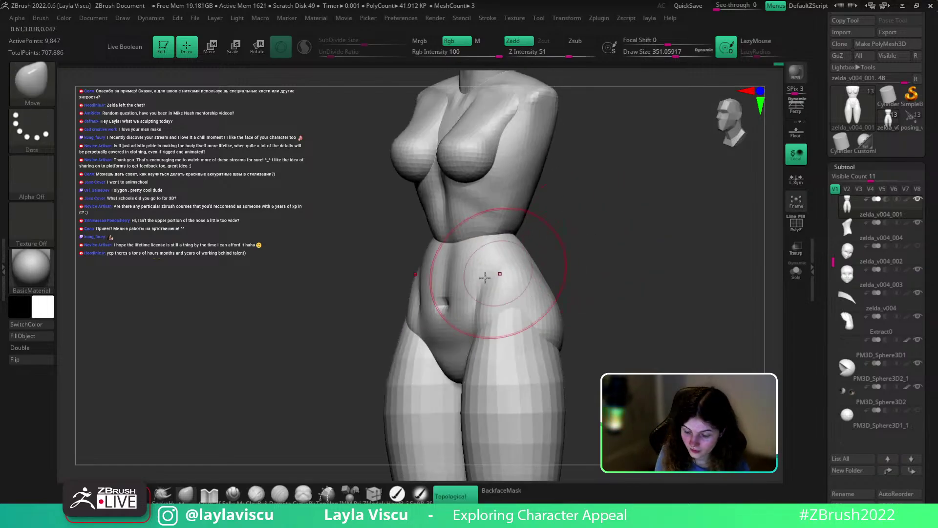
key("s")
mouse_move(472, 277)
left_mouse_down()
mouse_move(449, 277)
mouse_move(498, 265)
left_mouse_up()
Build up the lower abdomen around the navel with the ClayBuildup brush at a draw size of about 172
key("b")
key("c")
key("b")
key("s")
right_click_drag(538, 251, 616, 239)
mouse_move(436, 314)
left_mouse_down()
mouse_move(445, 304)
mouse_move(428, 331)
mouse_move(458, 316)
left_mouse_up()
mouse_move(503, 308)
right_mouse_down("ctrl")
mouse_move(497, 242)
mouse_move(564, 301)
mouse_move(522, 301)
mouse_move(532, 281)
right_mouse_up("ctrl")
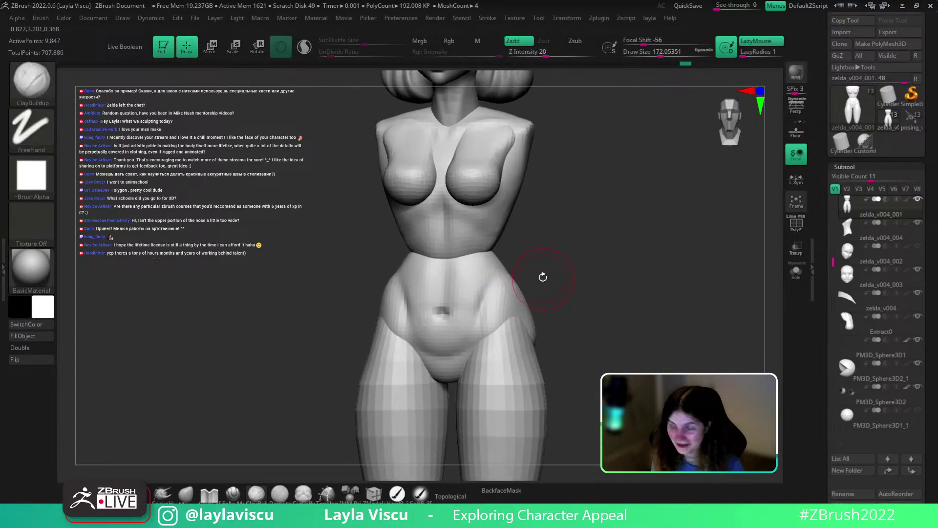
Try to carve a horizontal crease across the navel with DamStandard at a draw size of about 245
key("b")
key("d")
key("s")
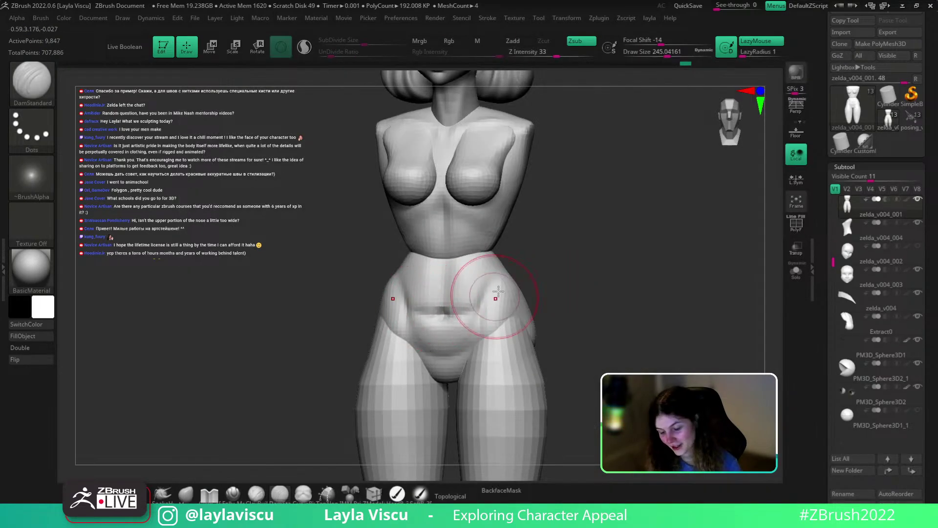
key("ctrl+z")
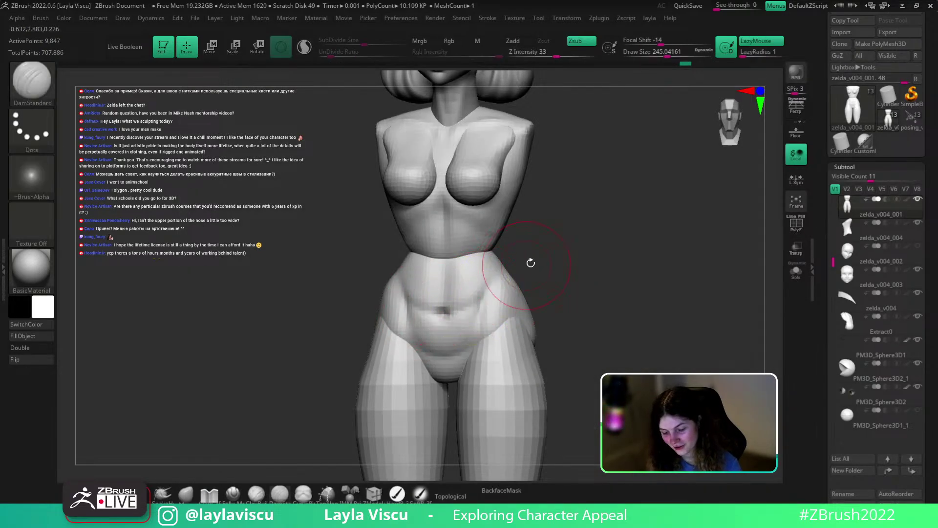
Smooth the transition between the side of the abdomen and the hip
right_click_drag(530, 262, 481, 276)
left_click_drag(482, 281, 504, 286, "shift")
mouse_move(508, 289)
right_mouse_down("ctrl")
mouse_move(553, 260)
mouse_move(544, 306)
mouse_move(537, 279)
right_mouse_up("ctrl")
right_click_drag(497, 244, 516, 260, "ctrl")
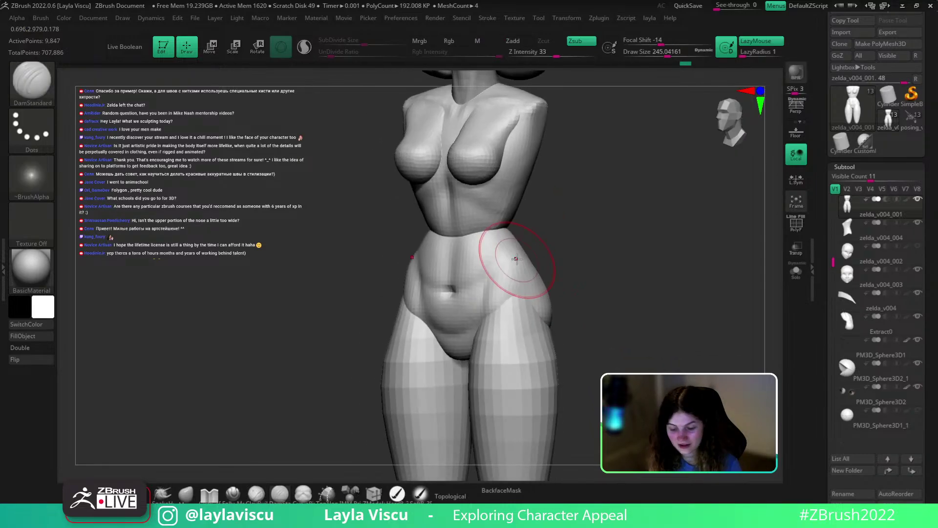
Build up the side of the abdomen with the ClayBuildup brush and check the full figure from the front
key("b")
key("c")
key("b")
key("s")
mouse_move(485, 264)
left_mouse_down()
mouse_move(461, 268)
mouse_move(469, 289)
left_mouse_up()
right_click_drag(508, 264, 555, 251, "shift")
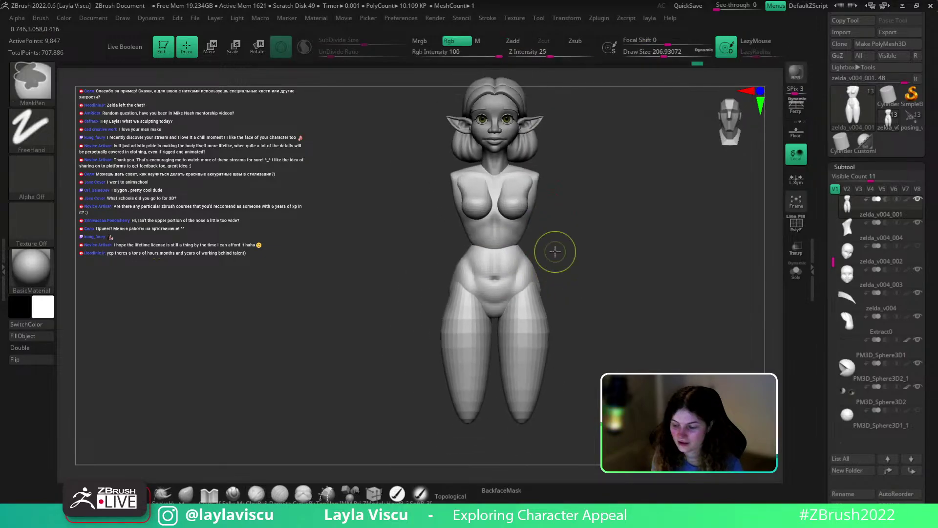
Switch to the posed warrior model posing_v002 to examine its proportions and return to the Zelda body
left_click(913, 121)
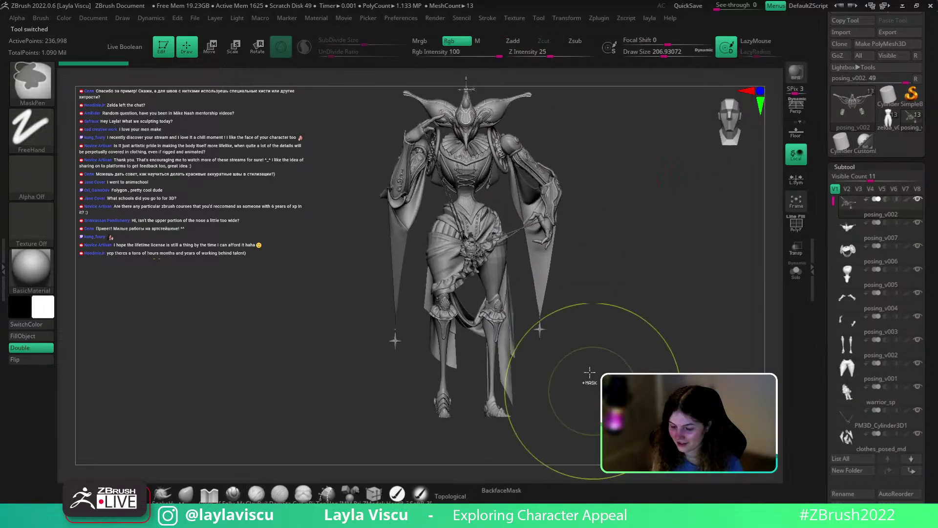
left_click(892, 126)
right_click_drag(669, 289, 565, 132, "ctrl")
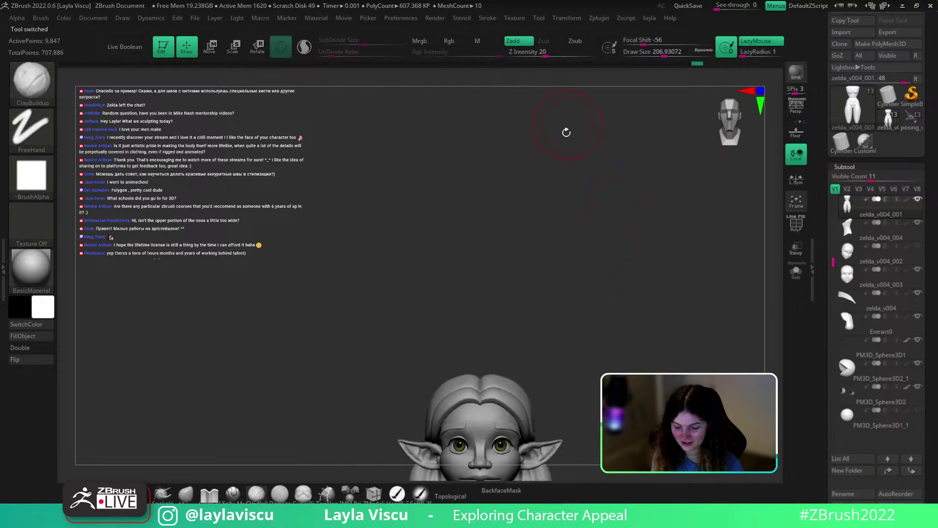
key("f")
Smooth the abdomen just above the navel at a draw size of about 207
mouse_move(587, 301)
right_mouse_down("alt")
mouse_move(598, 313)
mouse_move(567, 313)
right_mouse_up("alt")
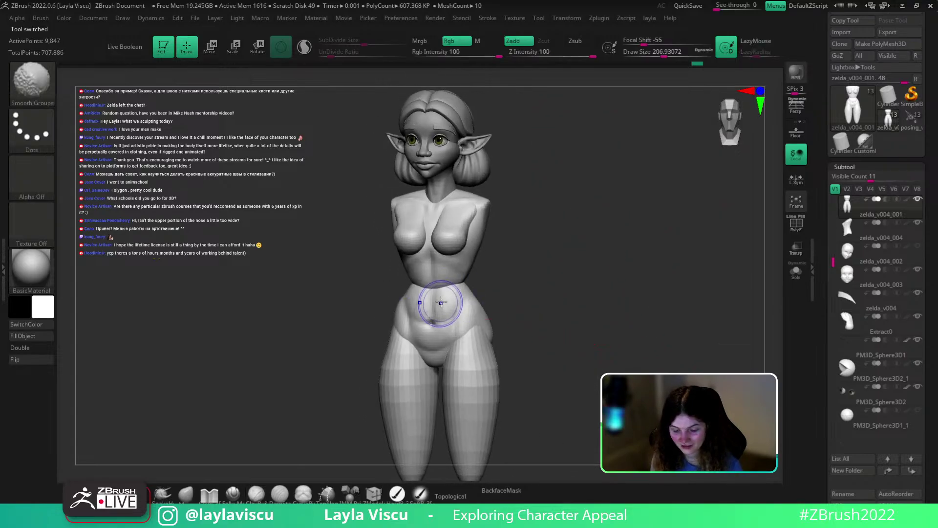
left_click_drag(439, 306, 459, 302, "shift")
mouse_move(523, 314)
left_mouse_down()
mouse_move(465, 314)
mouse_move(552, 270)
mouse_move(538, 264)
mouse_move(517, 300)
mouse_move(523, 279)
left_mouse_up()
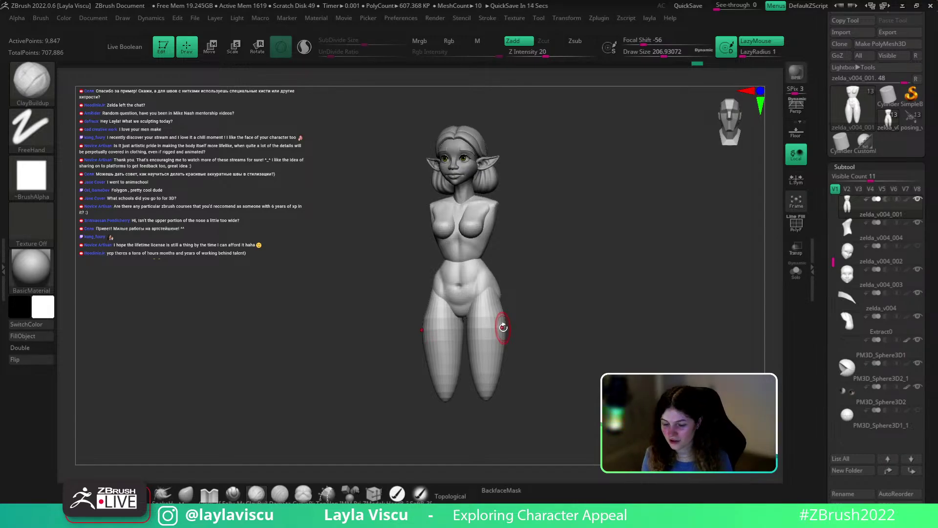
Show the posed warrior model posing_v002 again and examine its full figure
left_click(910, 120)
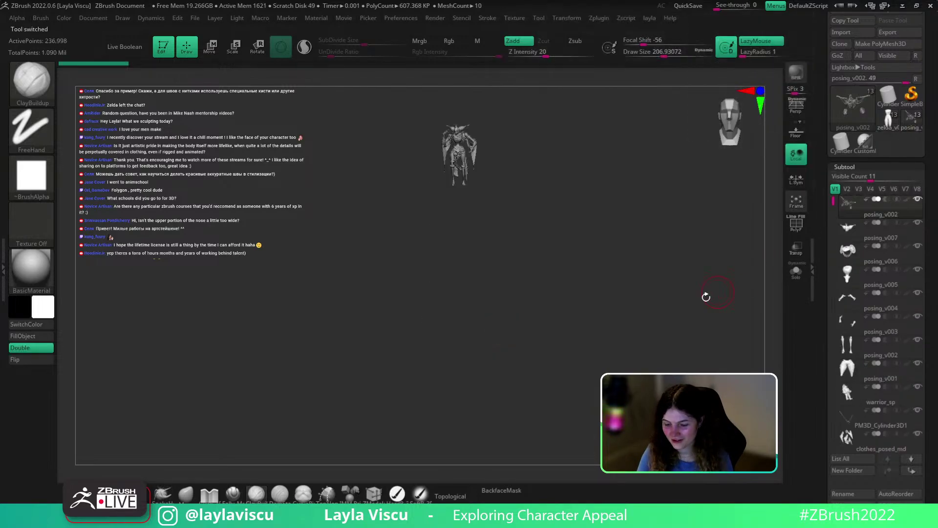
key("f")
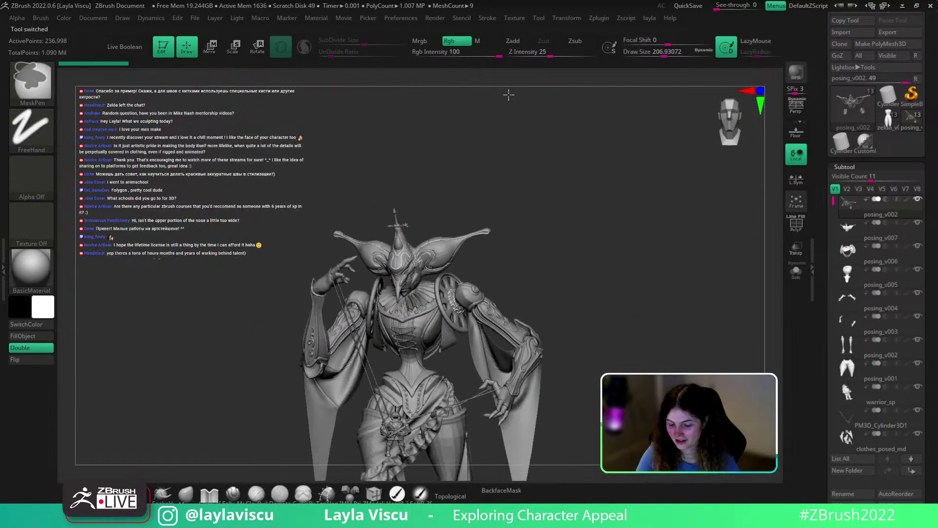
key("f")
right_click_drag(668, 262, 656, 230, "ctrl")
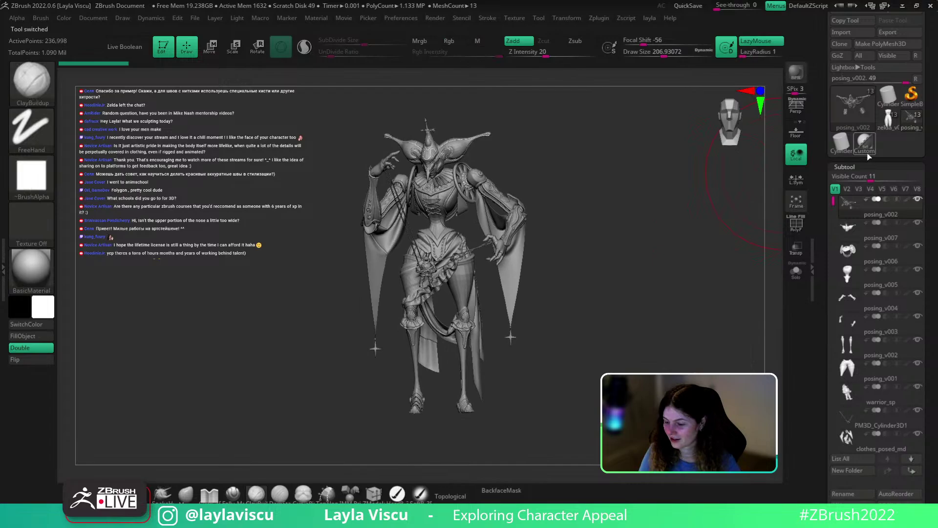
Return to the Zelda body and examine the full figure from the front, side and back
left_click(888, 120)
right_click_drag(715, 277, 633, 189, "ctrl")
right_click_drag(634, 254, 632, 186, "alt")
right_click_drag(630, 395, 621, 117, "alt")
right_click_drag(613, 285, 596, 297, "ctrl")
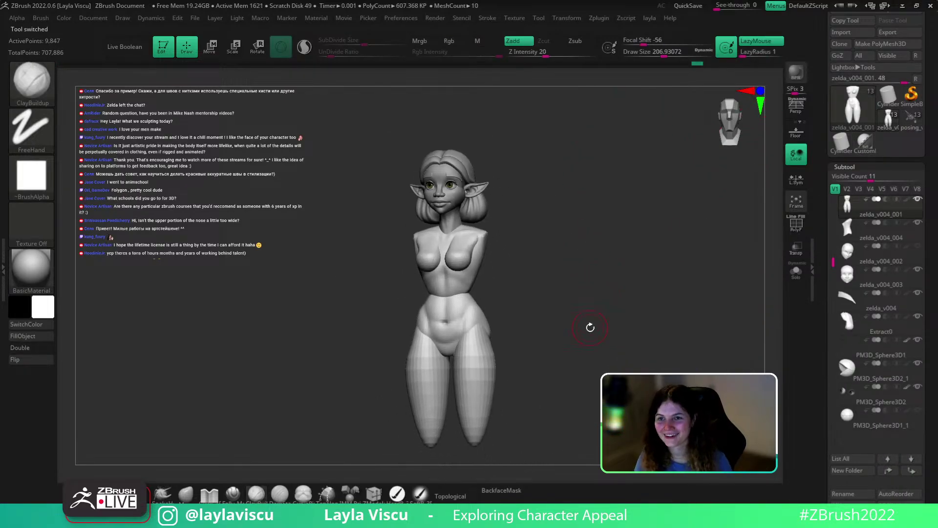
left_click_drag(590, 327, 538, 316)
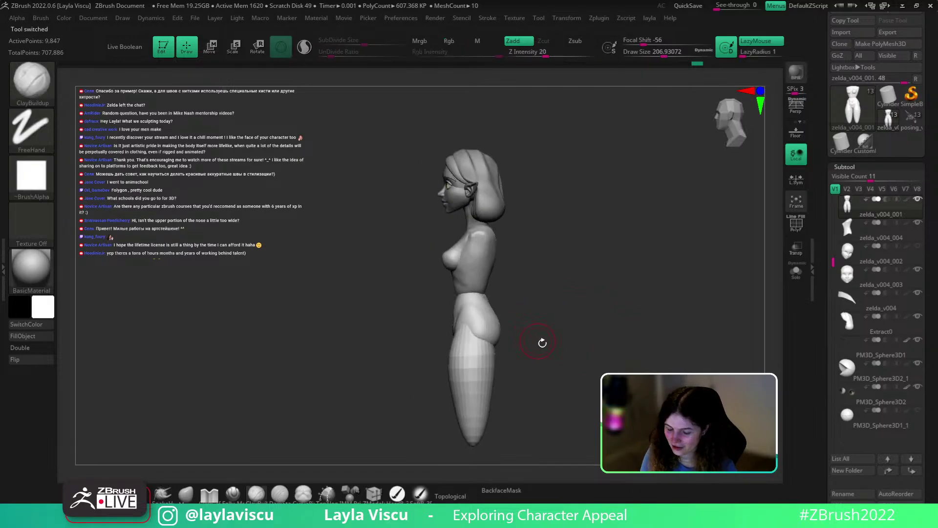
left_click_drag(572, 366, 536, 359)
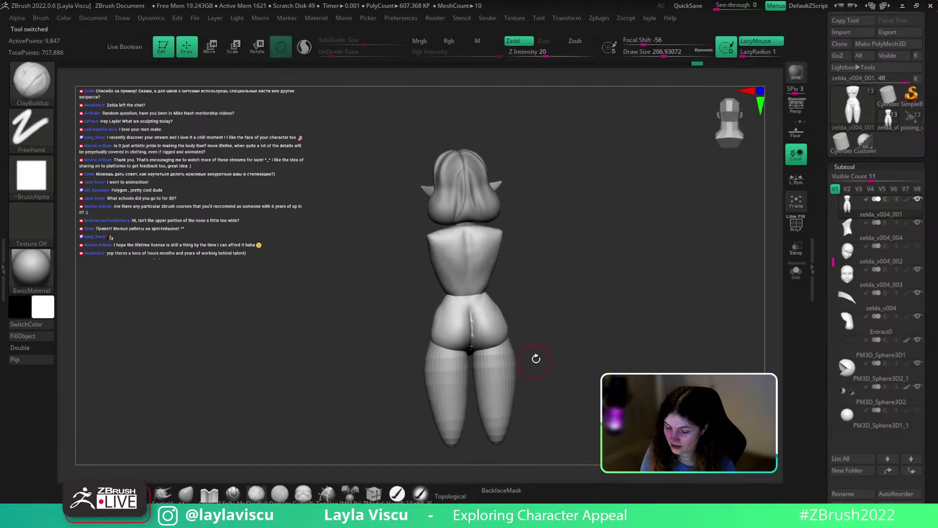
Carve the center crease from the waist down into the buttocks with DamStandard at a draw size of about 120
mouse_move(484, 313)
right_mouse_down("ctrl")
mouse_move(501, 347)
mouse_move(492, 314)
right_mouse_up("ctrl")
key("b")
key("d")
key("s")
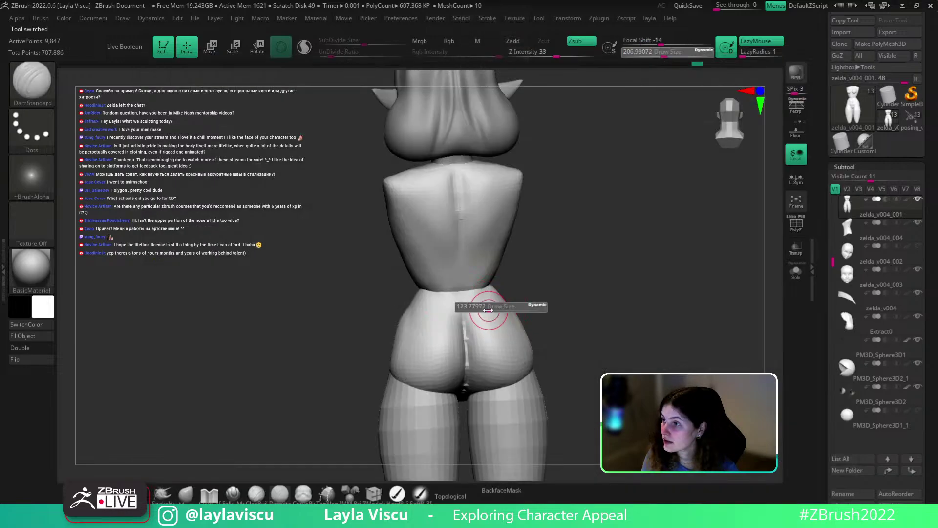
mouse_move(573, 313)
right_mouse_down()
mouse_move(568, 308)
mouse_move(599, 286)
mouse_move(603, 295)
mouse_move(614, 278)
mouse_move(611, 291)
right_mouse_up()
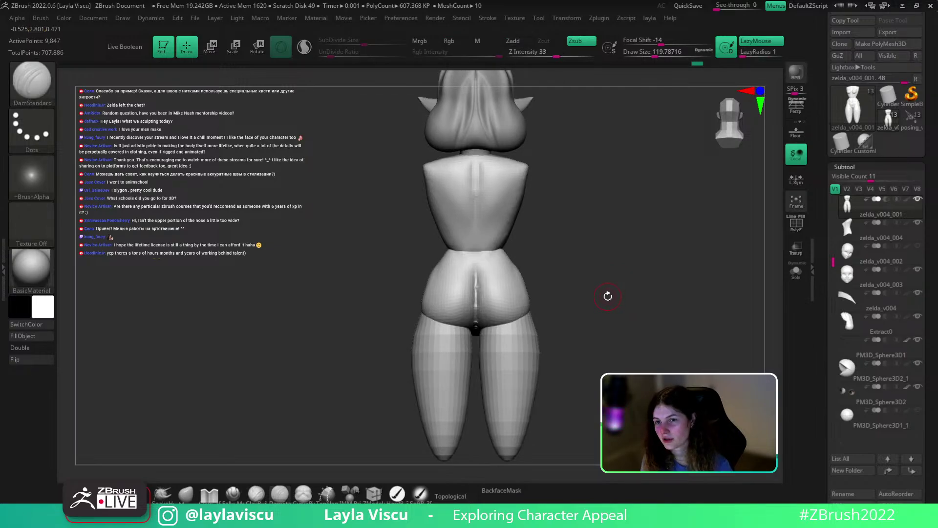
right_click_drag(607, 287, 506, 284)
right_click_drag(603, 228, 617, 211)
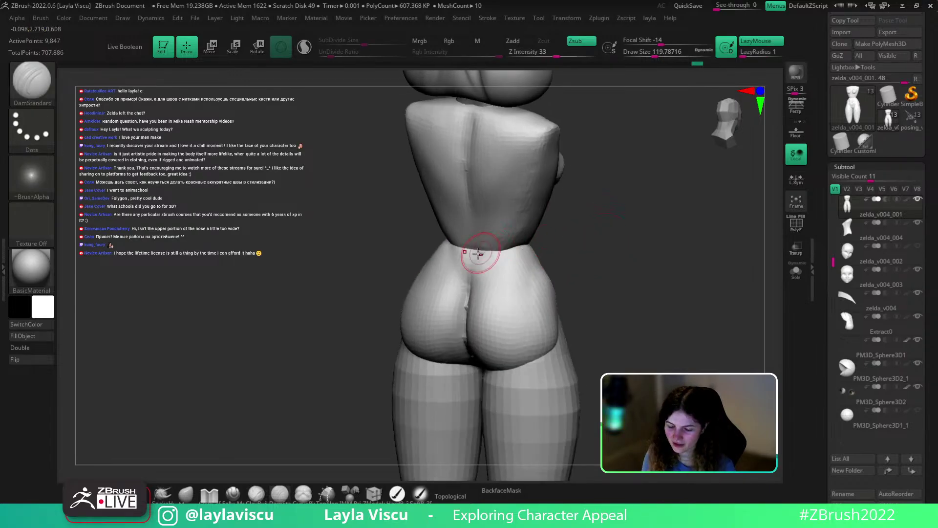
left_click_drag(477, 254, 468, 300)
Build up the lower back beside the spine with the ClayBuildup brush at a draw size of about 167 and smooth it
mouse_move(569, 217)
right_mouse_down()
mouse_move(584, 256)
mouse_move(560, 231)
mouse_move(523, 235)
mouse_move(520, 174)
mouse_move(487, 219)
right_mouse_up()
left_click_drag(586, 210, 580, 204)
key("bracketright")
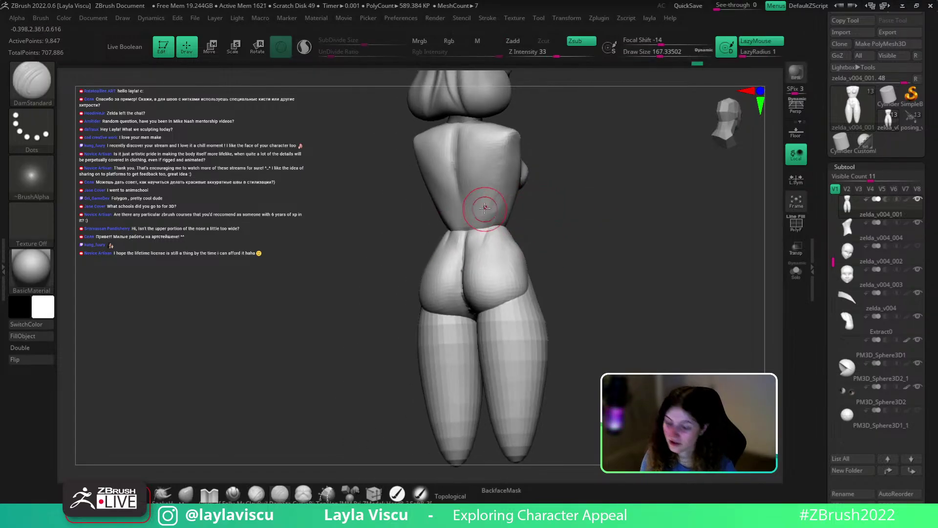
right_click_drag(534, 205, 555, 195)
key("b")
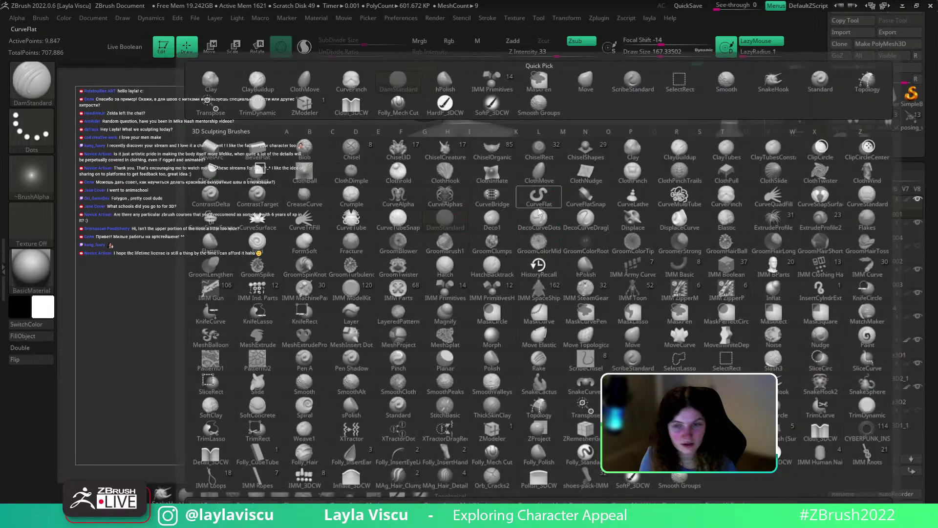
key("c")
key("b")
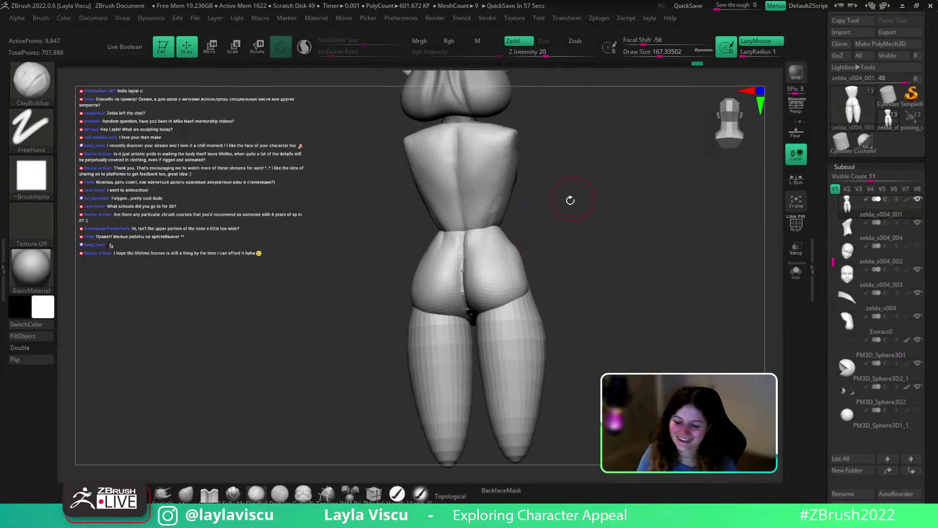
left_click_drag(570, 201, 551, 199)
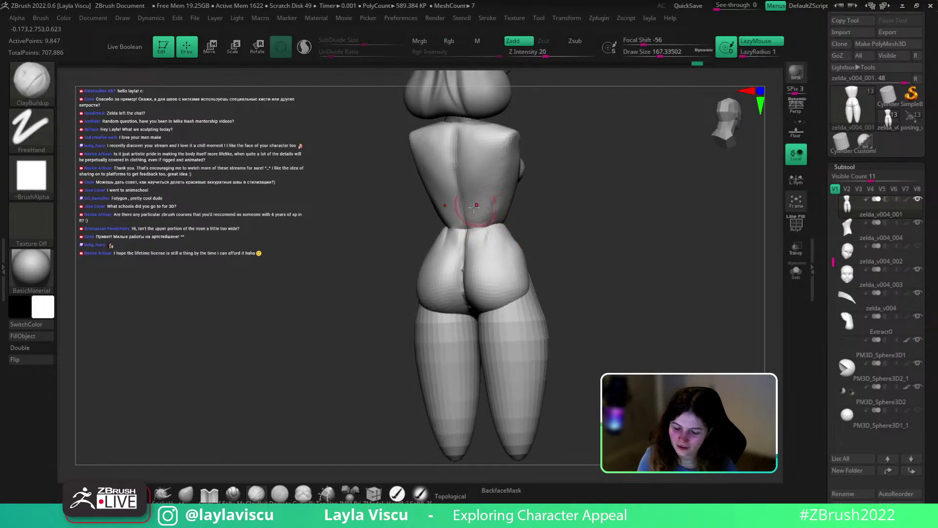
key("shift")
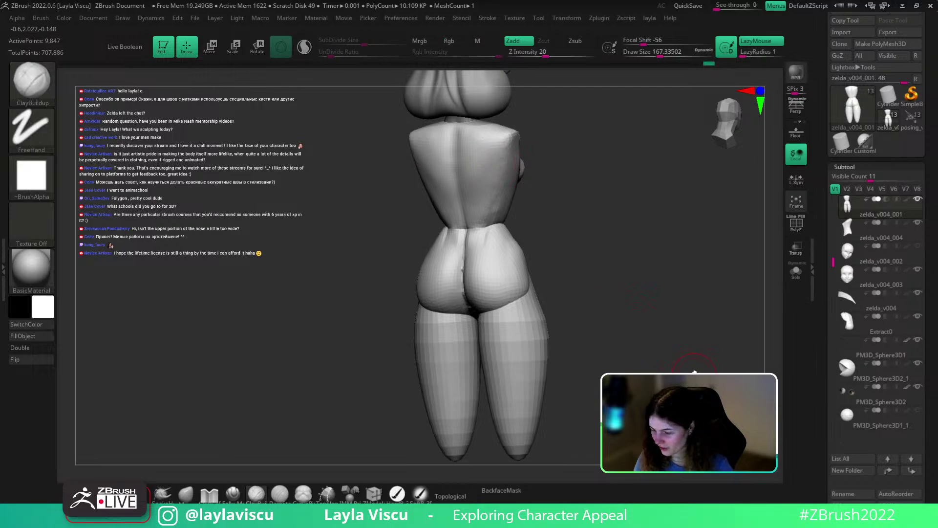
left_click_drag(695, 371, 590, 390)
Adjust the lower back where the waist meets the buttocks with the topological Move brush at a draw size of about 140 and smooth it
left_click(185, 499)
right_click_drag(440, 235, 477, 292, "ctrl")
left_click_drag(478, 292, 472, 285)
right_click_drag(472, 285, 481, 285)
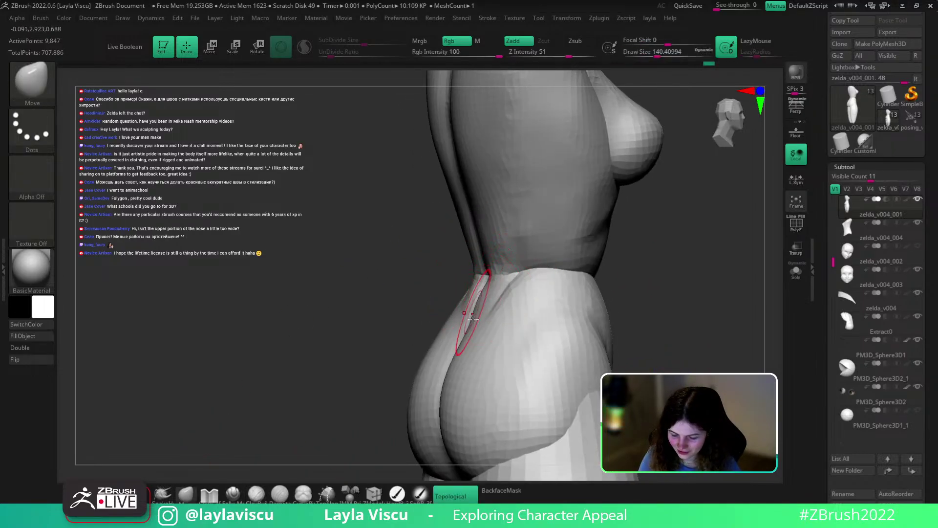
right_click_drag(589, 303, 568, 306)
left_click_drag(488, 293, 487, 342, "shift")
right_click_drag(486, 343, 478, 280, "ctrl")
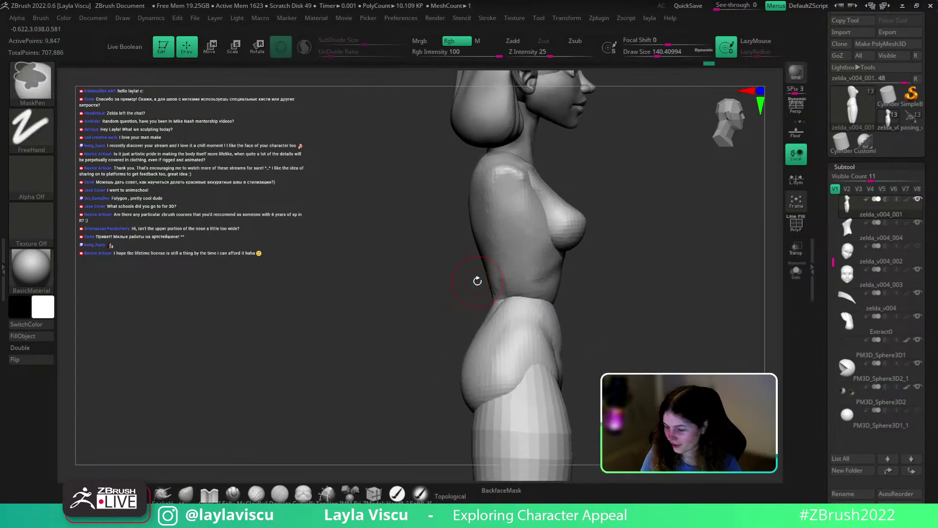
Reshape the upper back in profile with the Move brush at a draw size of about 415 and check the figure from the front
right_click_drag(694, 339, 646, 334, "ctrl")
left_click_drag(645, 334, 596, 327)
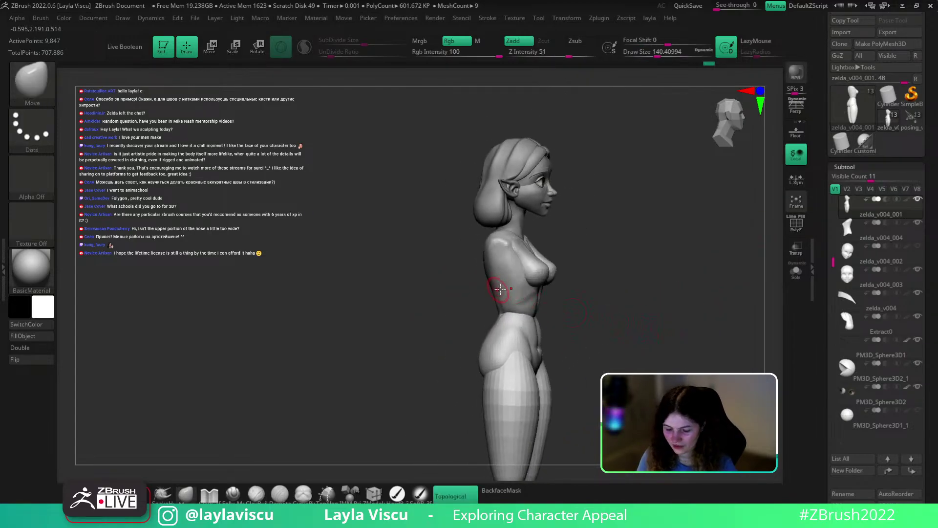
right_click_drag(500, 293, 532, 267, "shift")
key("s")
mouse_move(506, 267)
left_mouse_down()
mouse_move(525, 267)
mouse_move(481, 256)
left_mouse_up()
key("s")
key("s")
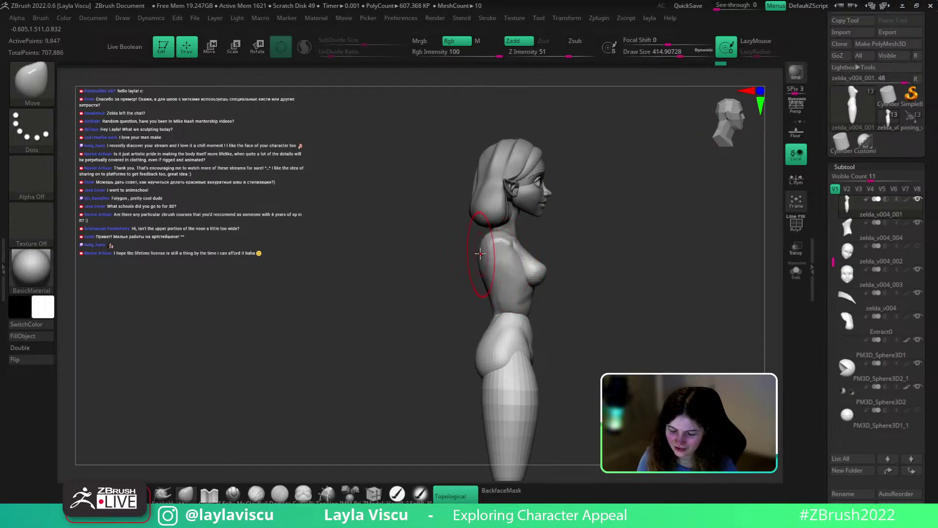
mouse_move(559, 240)
left_mouse_down()
mouse_move(578, 224)
mouse_move(539, 232)
left_mouse_up()
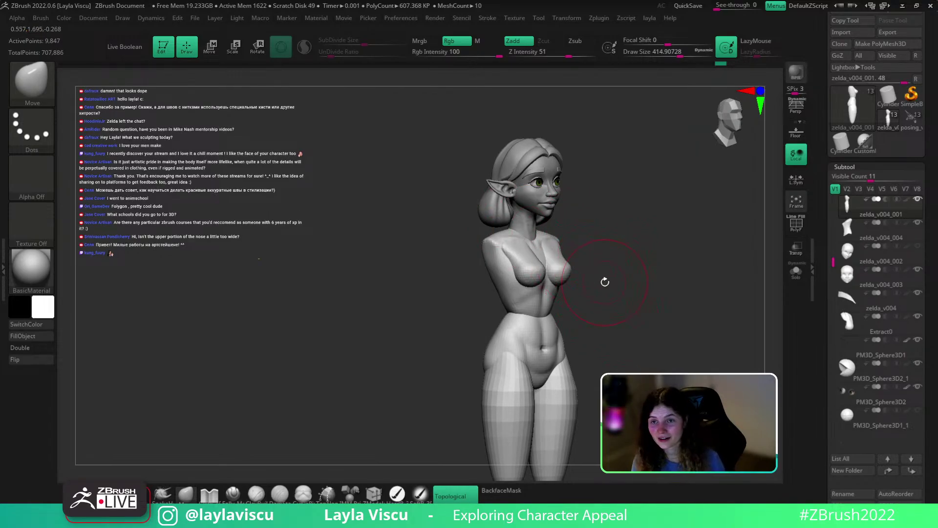
left_click_drag(641, 290, 644, 298)
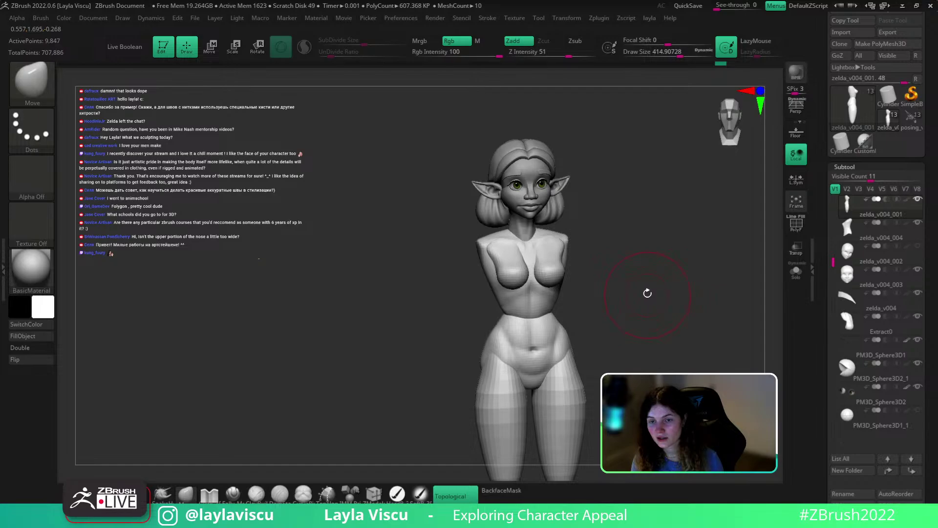
mouse_move(648, 293)
left_mouse_down()
mouse_move(629, 288)
mouse_move(567, 313)
mouse_move(520, 309)
mouse_move(641, 249)
mouse_move(641, 293)
mouse_move(621, 295)
left_mouse_up()
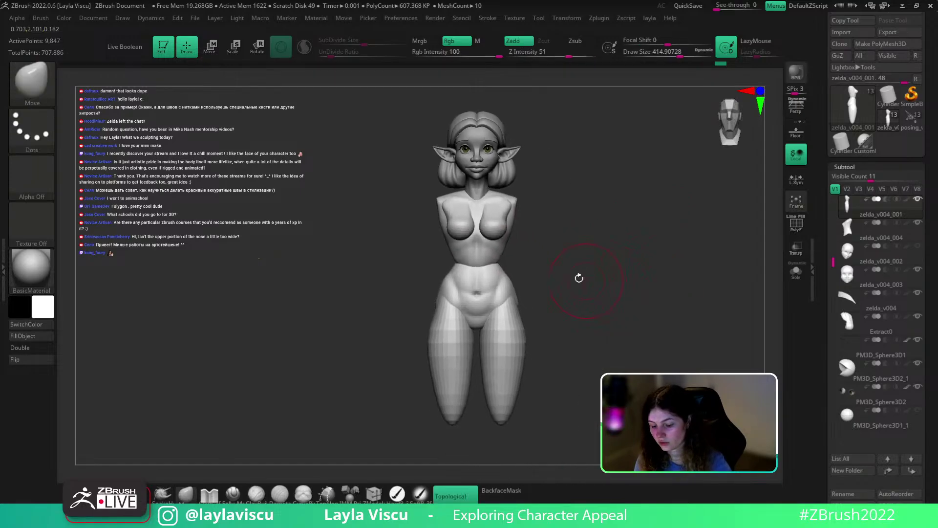
Adjust the abdomen with a Move brush draw size of about 207 and smooth the area beside the navel
key("s")
left_click_drag(491, 286, 484, 286)
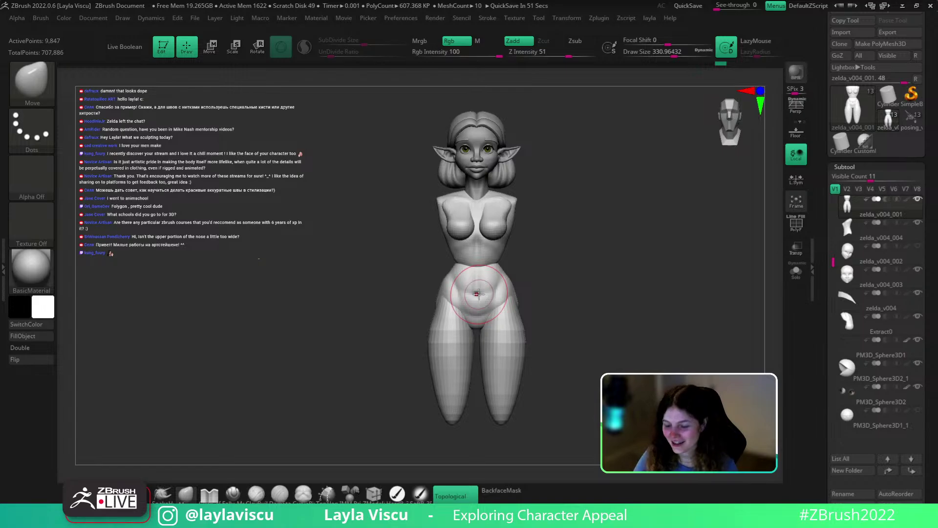
left_click_drag(617, 313, 631, 356)
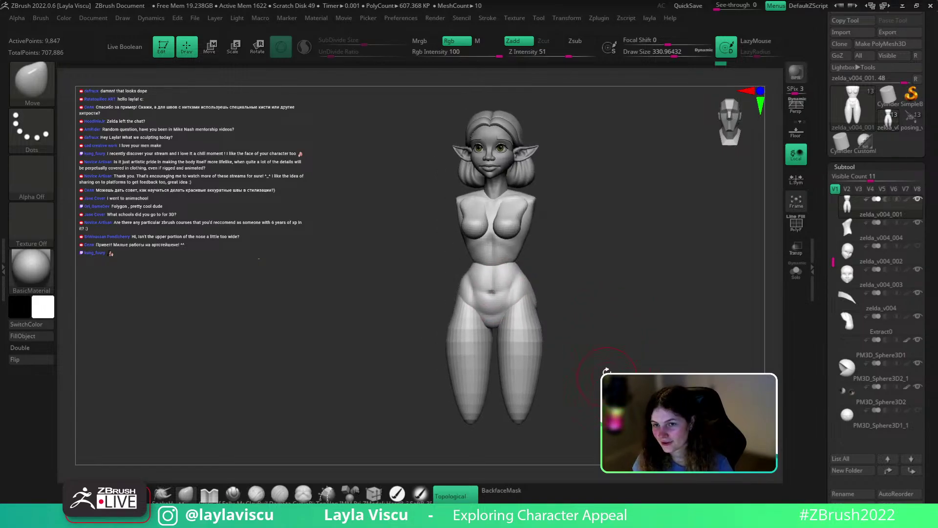
mouse_move(550, 326)
right_mouse_down("ctrl")
mouse_move(584, 300)
mouse_move(599, 268)
right_mouse_up("ctrl")
key("s")
mouse_move(467, 286)
left_mouse_down()
mouse_move(455, 286)
mouse_move(449, 268)
left_mouse_up()
right_click_drag(562, 235, 551, 262, "ctrl")
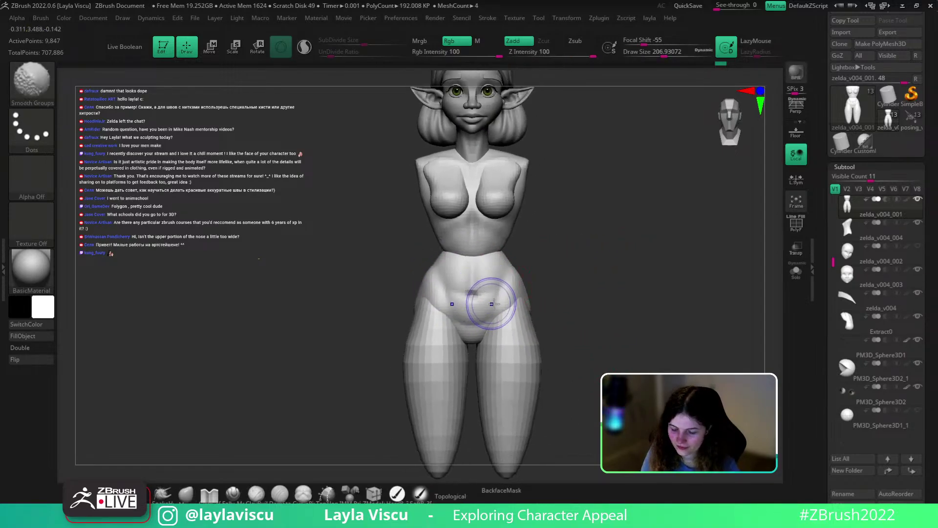
left_click_drag(493, 304, 498, 294, "shift")
mouse_move(550, 257)
right_mouse_down("ctrl")
mouse_move(540, 283)
mouse_move(566, 291)
mouse_move(565, 258)
right_mouse_up("ctrl")
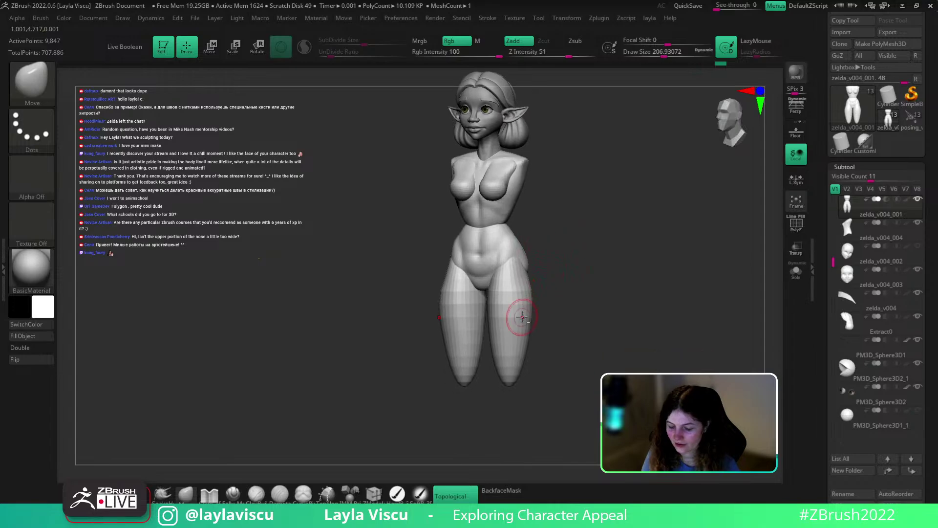
Reshape the thighs in side view with the Move brush, enlarging the draw size to about 666
mouse_move(522, 317)
left_mouse_down("shift")
mouse_move(564, 321)
mouse_move(566, 347)
mouse_move(633, 299)
mouse_move(595, 317)
mouse_move(627, 315)
mouse_move(540, 338)
left_mouse_up("shift")
key("s")
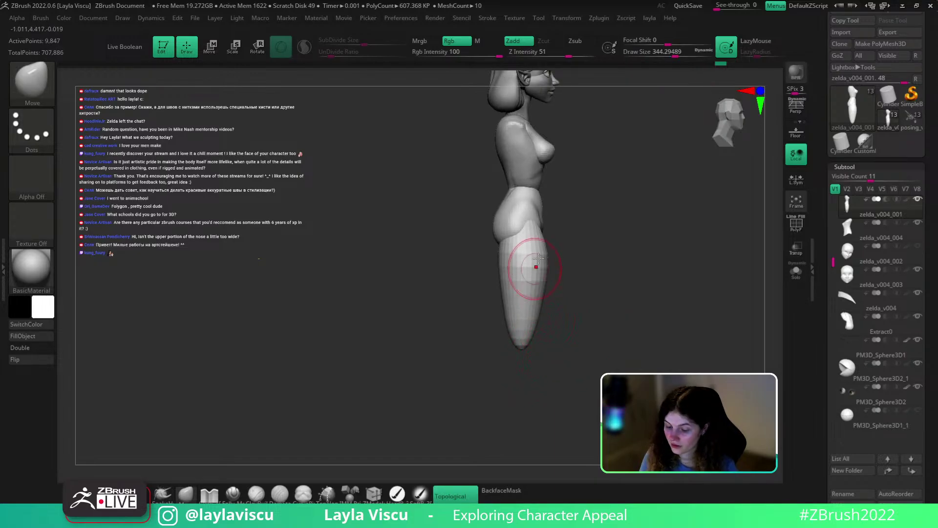
key("s")
left_click_drag(533, 241, 581, 261)
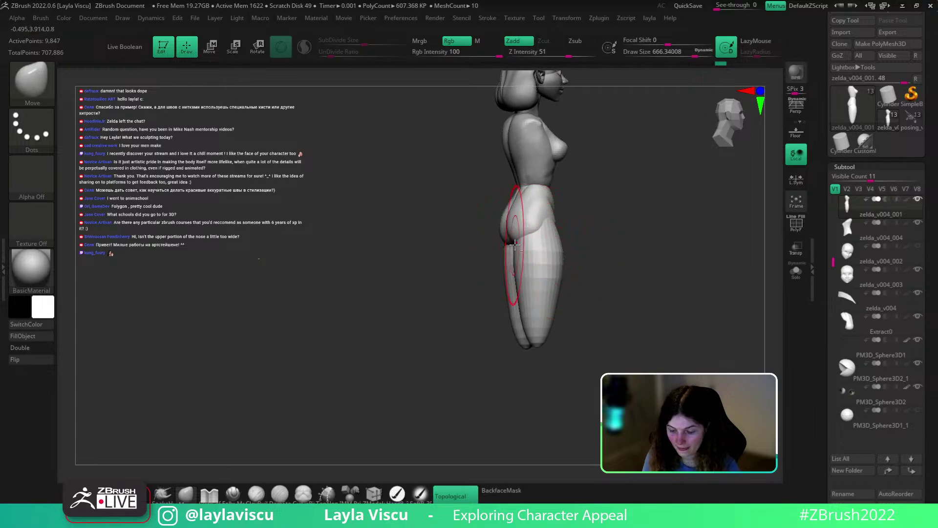
key("bracketright")
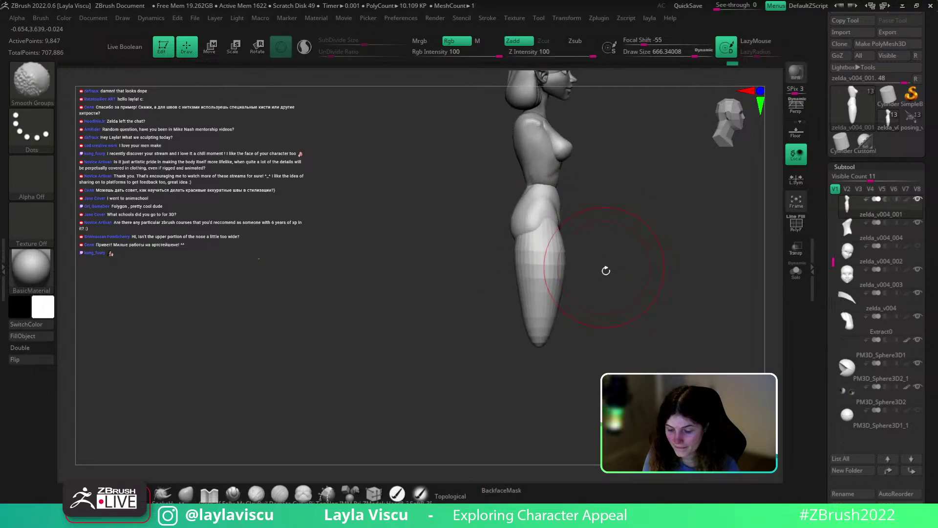
mouse_move(585, 268)
left_mouse_down("shift")
mouse_move(575, 286)
mouse_move(585, 303)
left_mouse_up("shift")
Isolate the two thighs to check them on their own and show the whole body again
left_click(562, 286, "ctrl+shift")
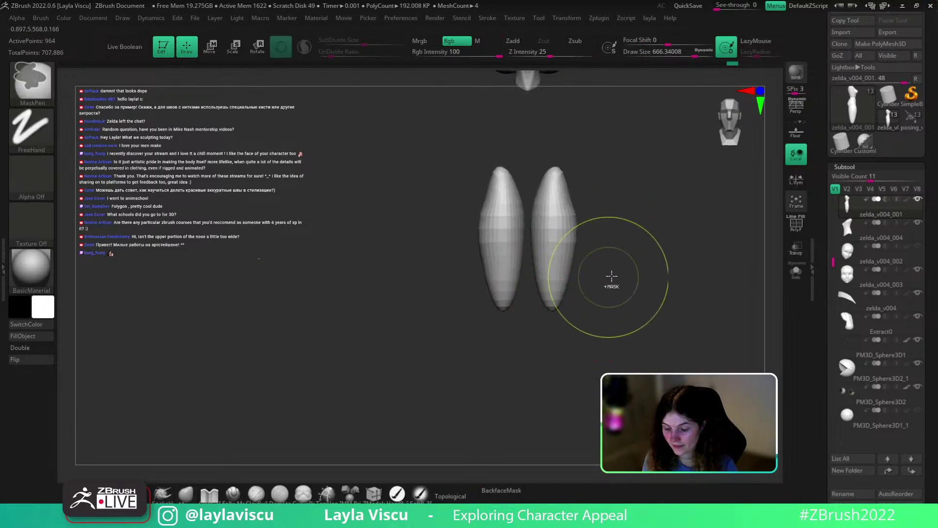
left_click(623, 267, "ctrl")
left_click(649, 260, "ctrl")
left_click(635, 266, "ctrl+shift")
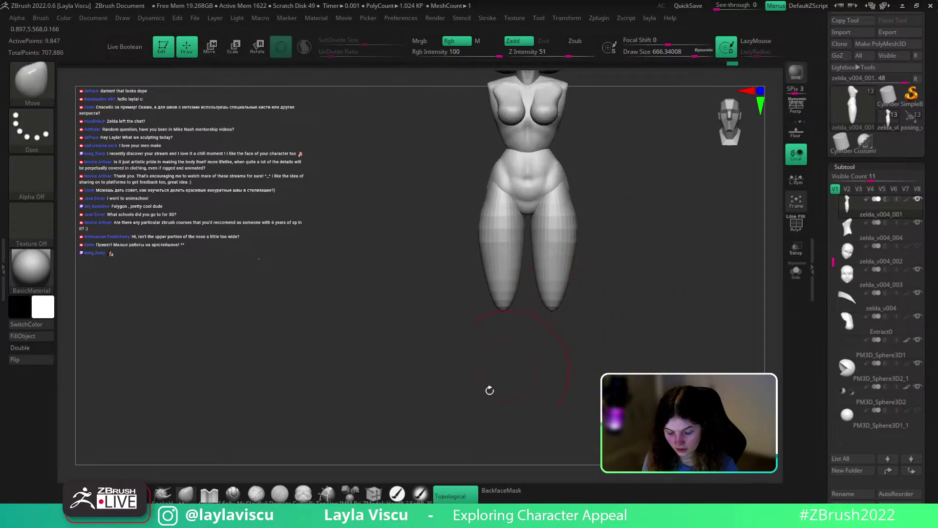
Insert a mirrored pair of Sphere 32 meshes below the thighs and stretch them downward into elongated lower legs
left_click(351, 494)
left_click_drag(574, 363, 562, 293)
left_click_drag(554, 335, 628, 370)
key("w")
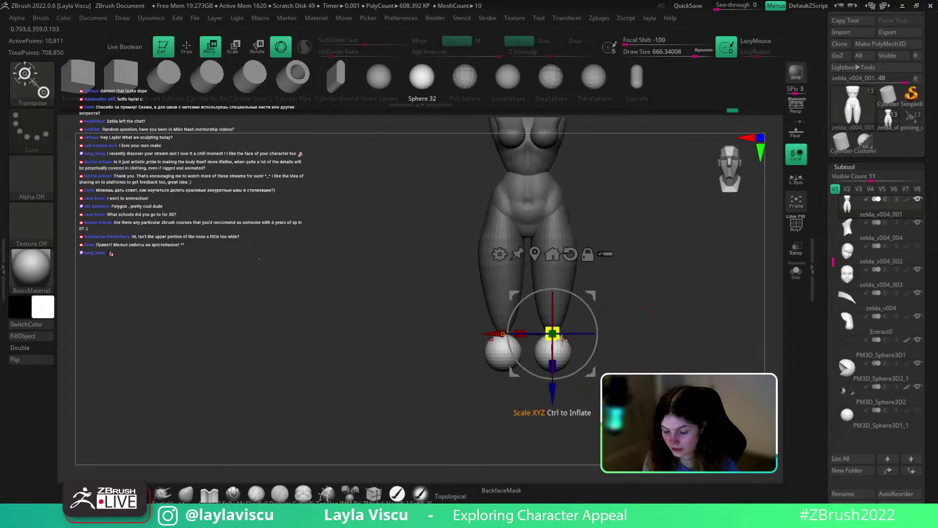
left_click_drag(553, 333, 552, 346)
left_click_drag(552, 389, 557, 443)
left_click_drag(649, 365, 622, 355, "alt")
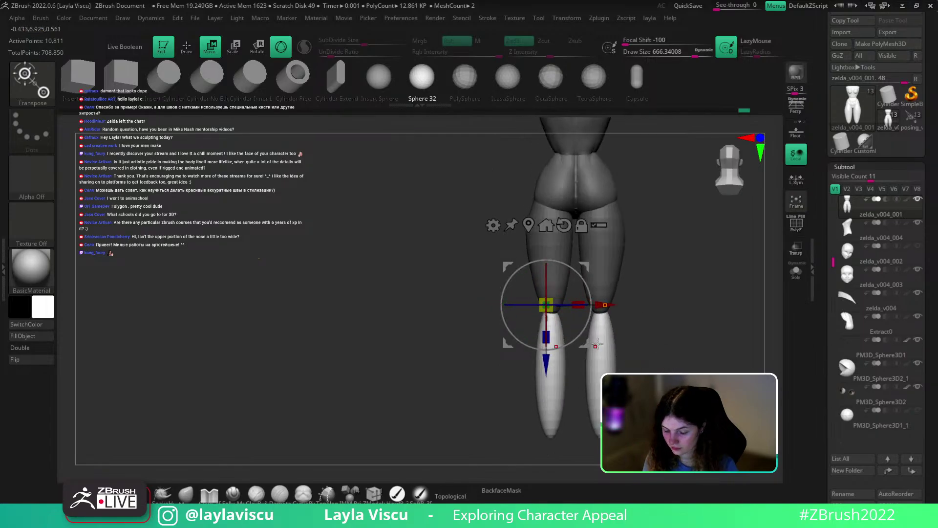
Widen the upper calves from behind with the Move brush at a draw size of about 576
key("q")
left_click(209, 494)
left_click(501, 490)
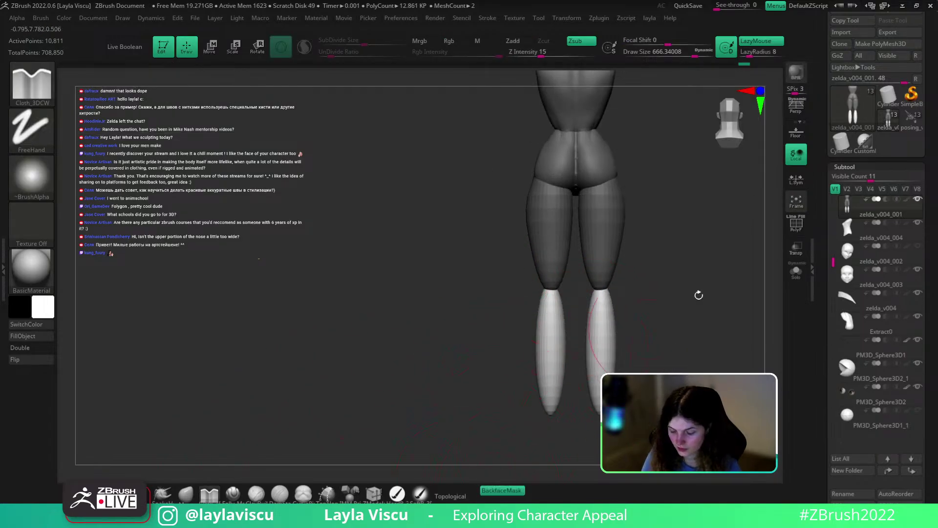
scroll(867, 142, "up", 3)
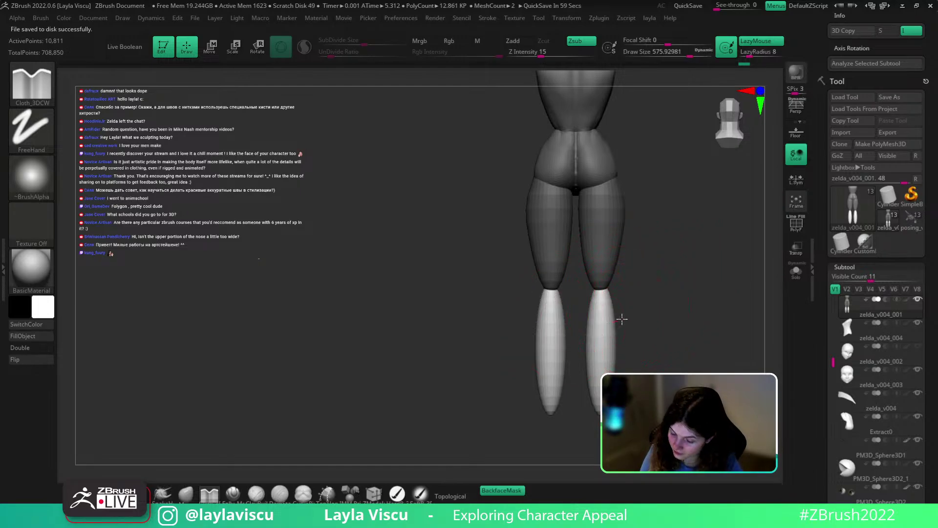
key("b")
key("m")
key("v")
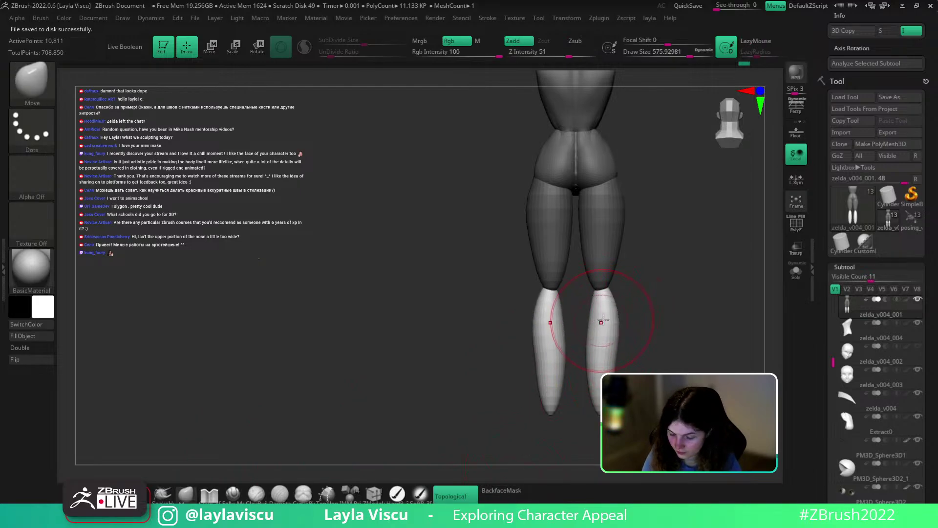
left_click(510, 492)
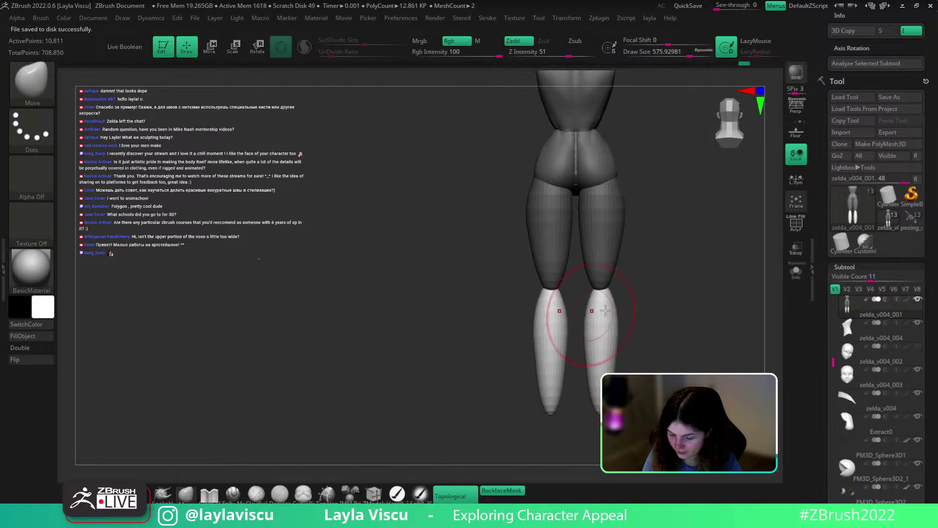
left_click_drag(613, 325, 628, 324)
Shape the calf bulge and shin in side view with the Move brush at draw sizes around 550, with BackfaceMask off
left_click_drag(591, 394, 576, 368)
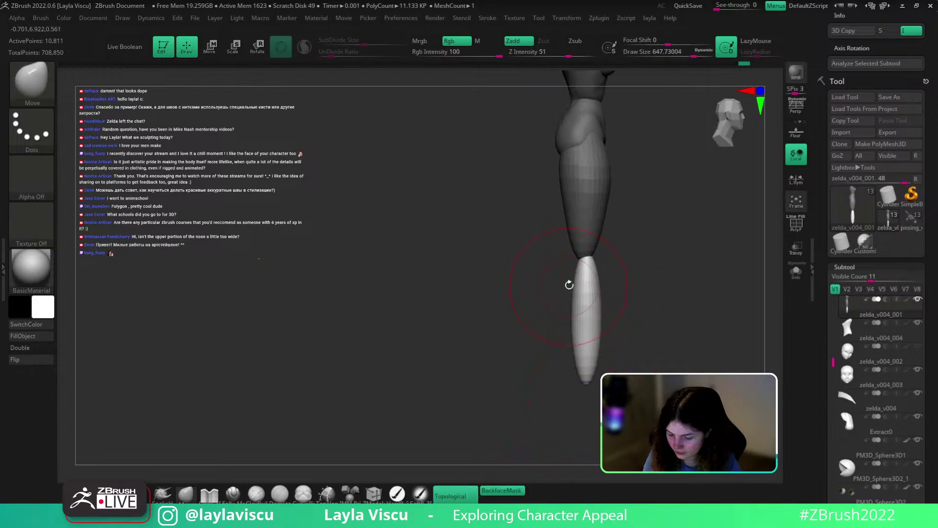
left_click_drag(619, 323, 613, 310, "alt")
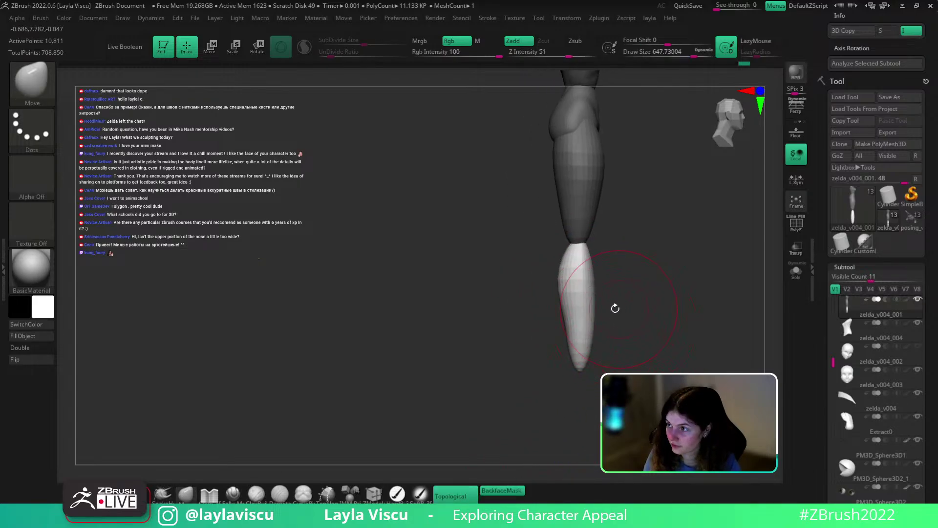
key("s")
left_click_drag(570, 279, 564, 279)
left_click_drag(565, 277, 552, 274)
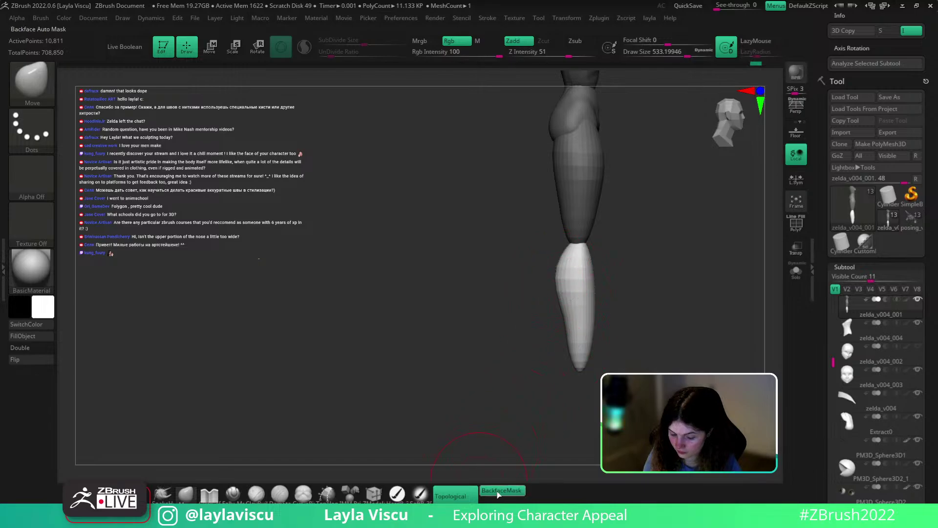
left_click(502, 491)
mouse_move(567, 345)
left_mouse_down()
mouse_move(583, 364)
mouse_move(593, 351)
left_mouse_up()
key("s")
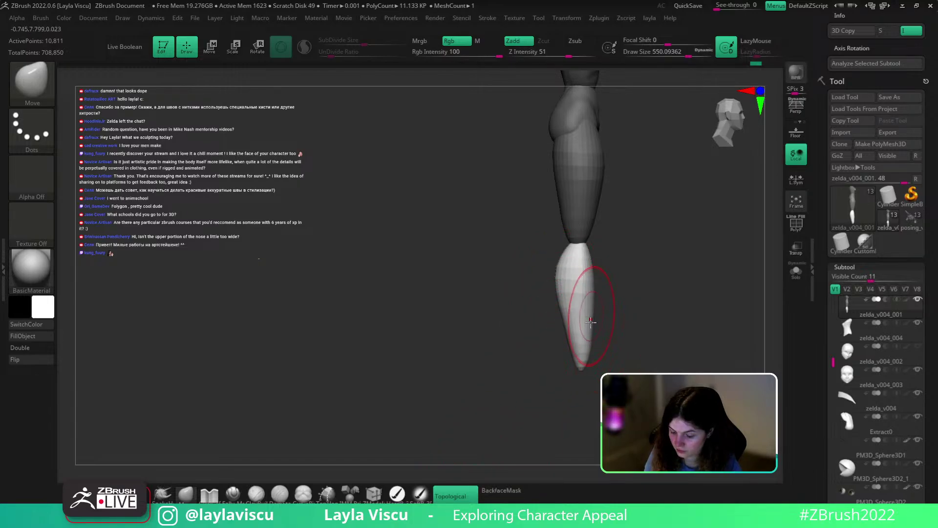
left_click_drag(626, 323, 592, 284, "alt")
key("s")
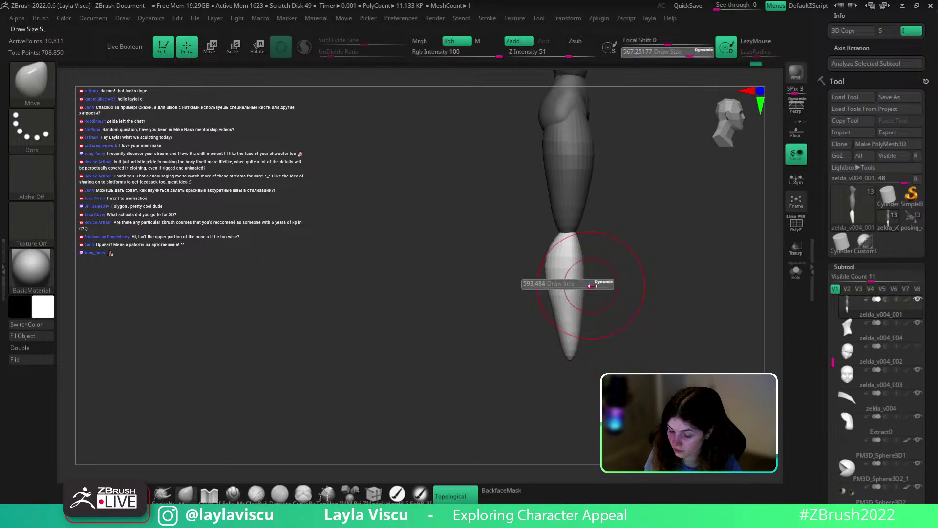
key("w")
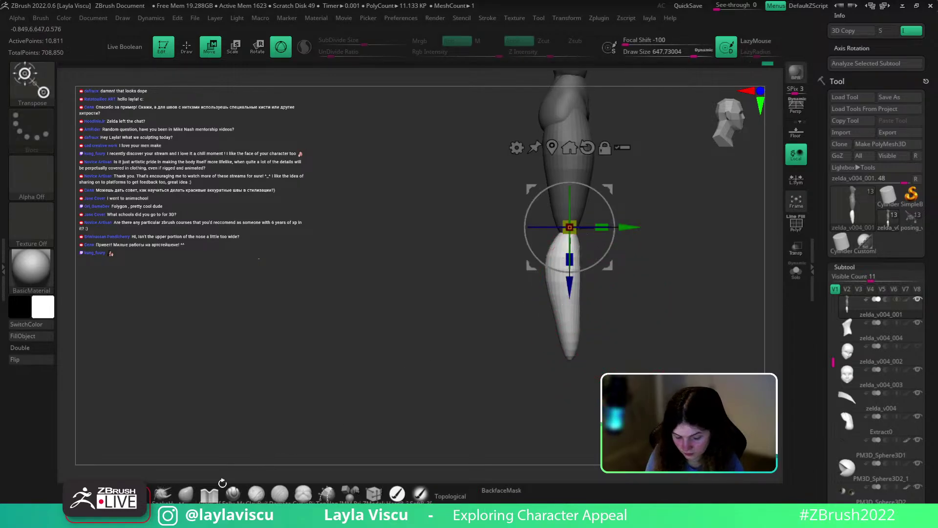
Smooth the lower tips of the lower legs from the front
key("q")
left_click_drag(644, 264, 635, 287, "shift")
left_click_drag(517, 334, 516, 350, "shift")
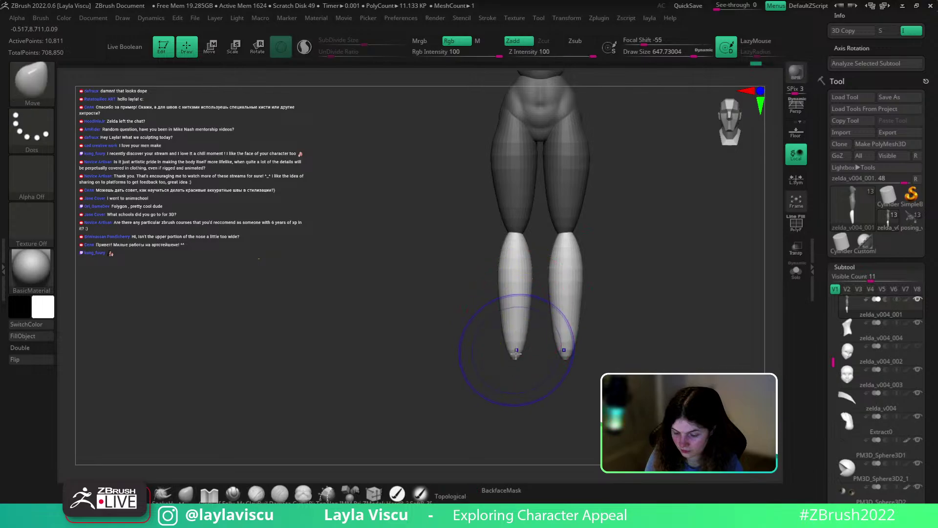
right_click_drag(588, 236, 564, 269, "ctrl")
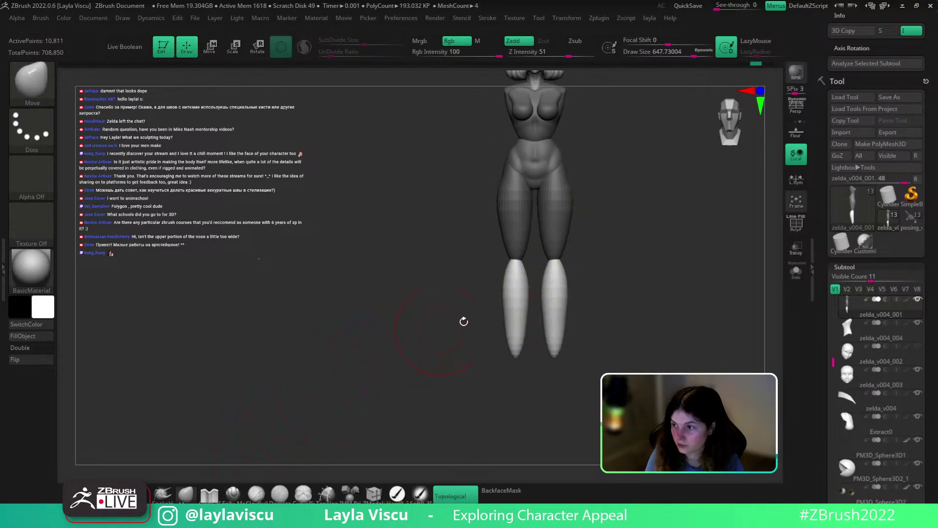
Stroke upward along the lower legs with the Cloth_3DCW brush at a draw size of about 365, redoing the first stroke
right_click_drag(472, 320, 547, 308, "ctrl")
key("s")
left_click_drag(573, 303, 557, 304)
left_click(210, 493)
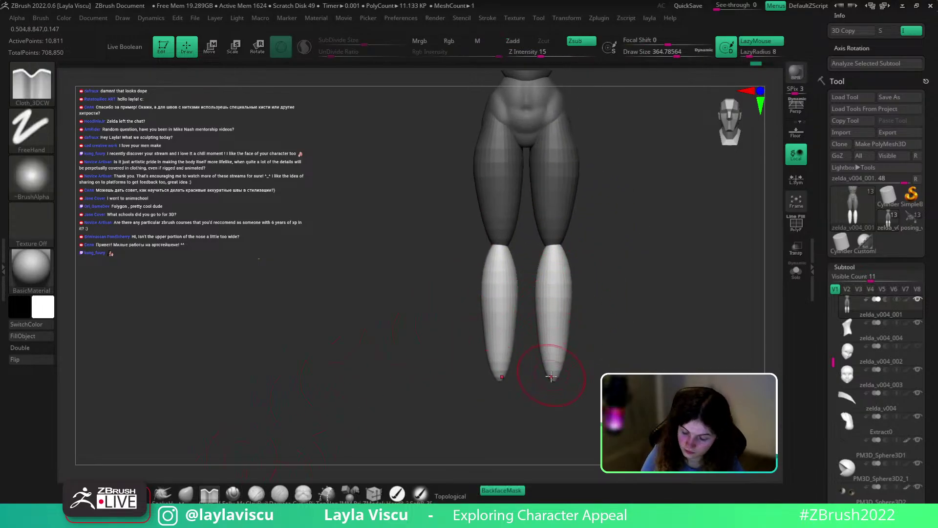
left_click_drag(551, 376, 559, 229)
key("ctrl+z")
left_click_drag(555, 376, 563, 199)
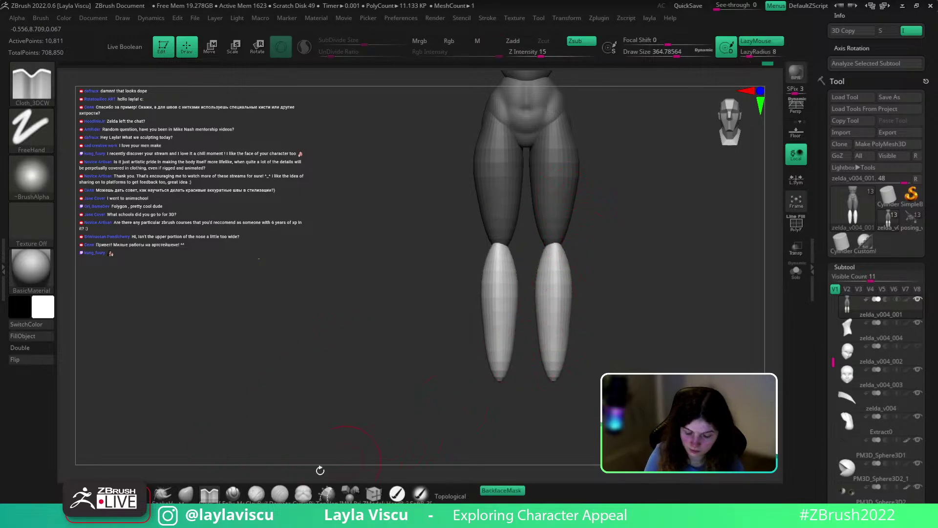
key("b")
key("Escape")
Rotate the lower legs slightly backward around the knees in side view with the transform gizmo
left_click_drag(631, 248, 582, 259)
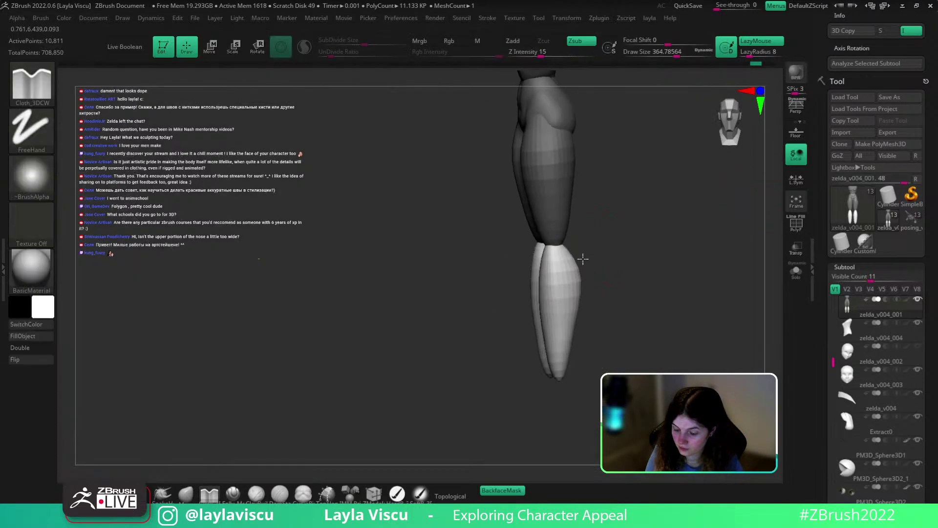
mouse_move(583, 259)
right_mouse_down()
mouse_move(606, 289)
mouse_move(593, 227)
mouse_move(625, 312)
mouse_move(586, 339)
right_mouse_up()
key("w")
key("q")
key("w")
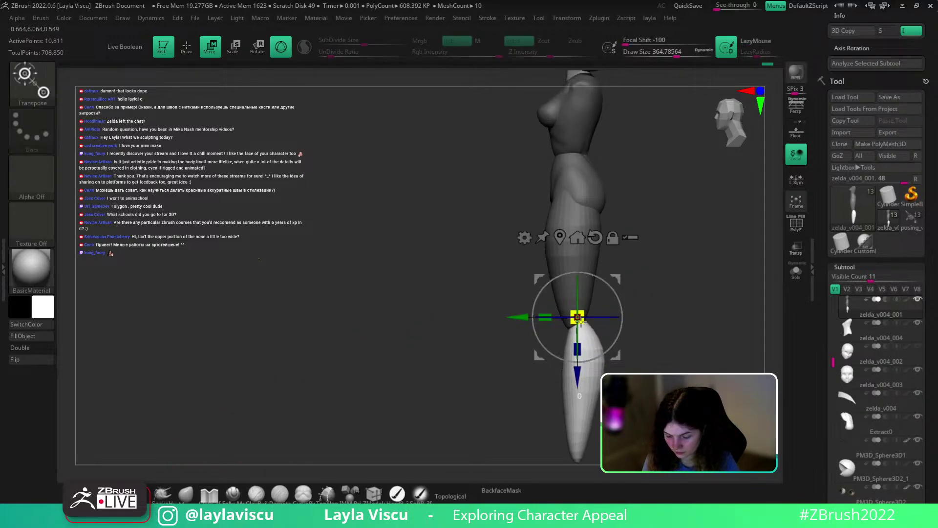
left_click_drag(538, 340, 314, 480)
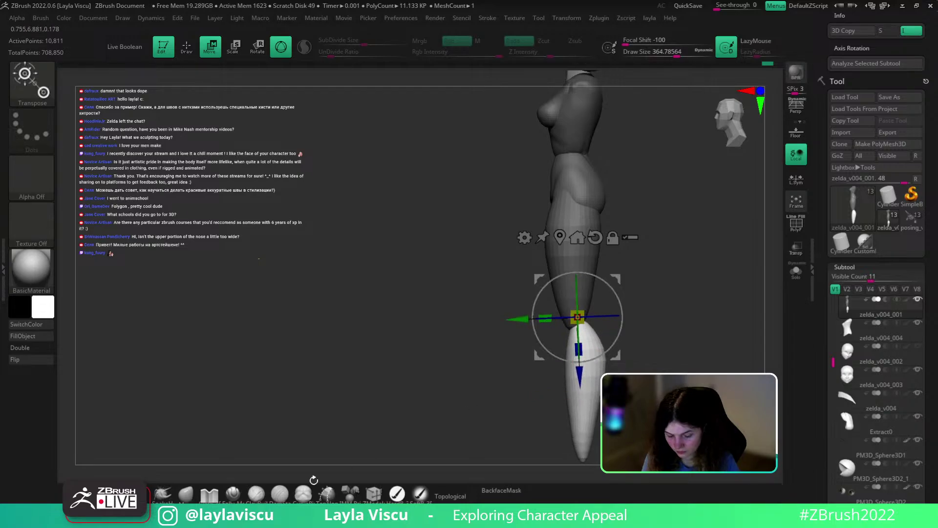
key("q")
mouse_move(693, 330)
left_mouse_down("shift")
mouse_move(731, 326)
mouse_move(655, 329)
mouse_move(665, 358)
left_mouse_up("shift")
Set the Folly_Mech Cut brush's LazyRadius to 30 and stroke down the backs of the calves
left_click(234, 494)
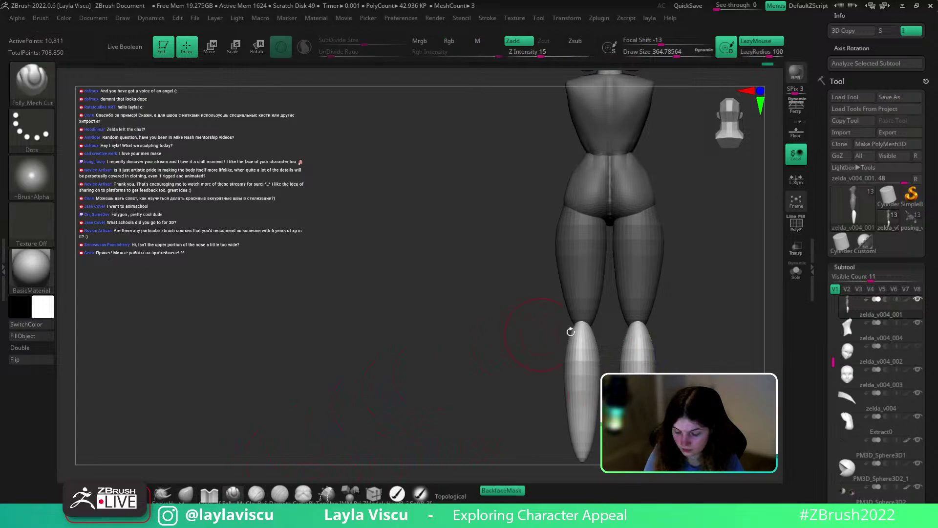
key("ctrl+z")
left_click_drag(769, 54, 757, 54)
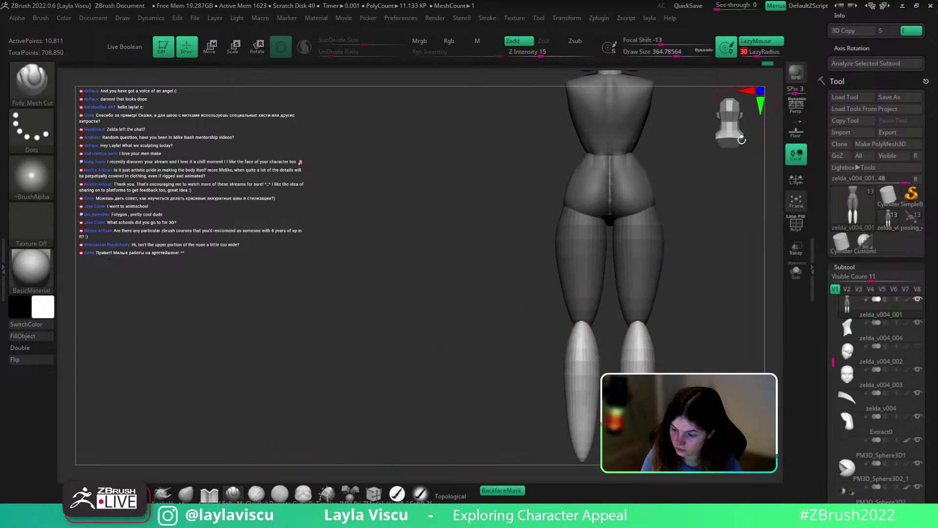
left_click_drag(694, 333, 690, 340)
left_click_drag(610, 320, 578, 325)
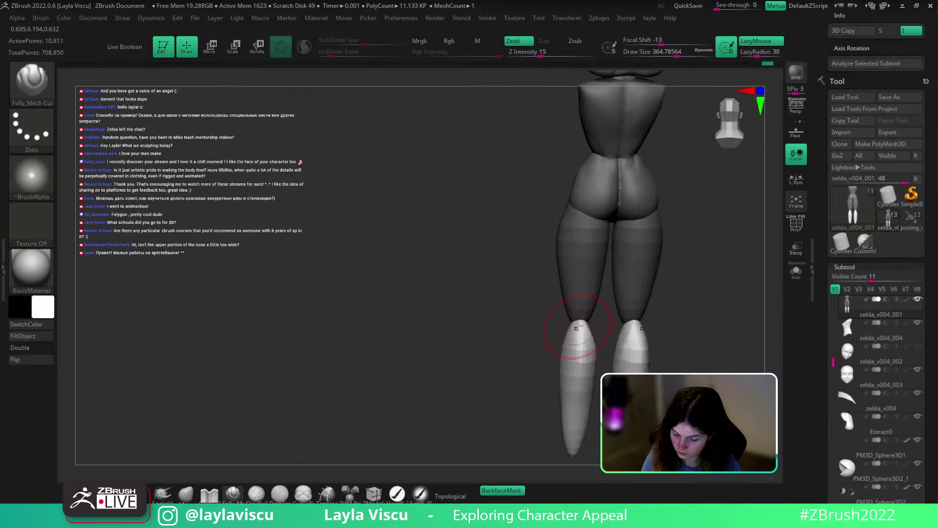
left_click_drag(707, 314, 699, 264, "alt")
left_click_drag(569, 307, 580, 423)
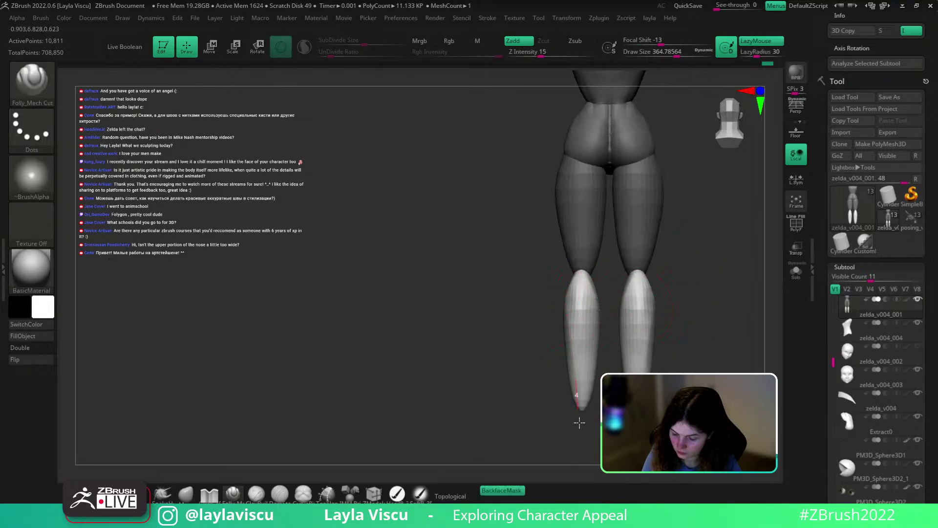
mouse_move(599, 301)
left_mouse_down()
mouse_move(583, 437)
mouse_move(620, 425)
mouse_move(665, 386)
mouse_move(671, 366)
left_mouse_up()
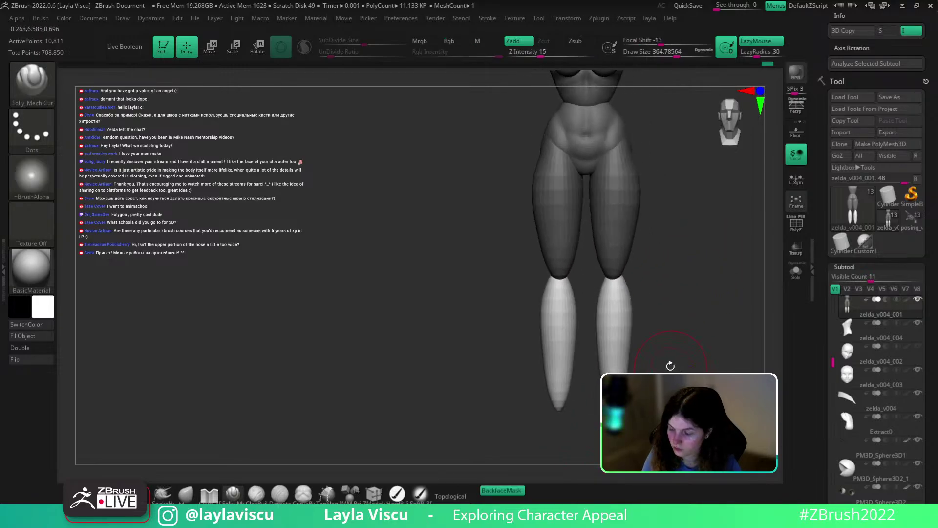
Invert the mask and refine the lower thighs above the knees with the Move brush, reducing the draw size from about 400 to 274
left_click(207, 497)
left_click(339, 320, "ctrl")
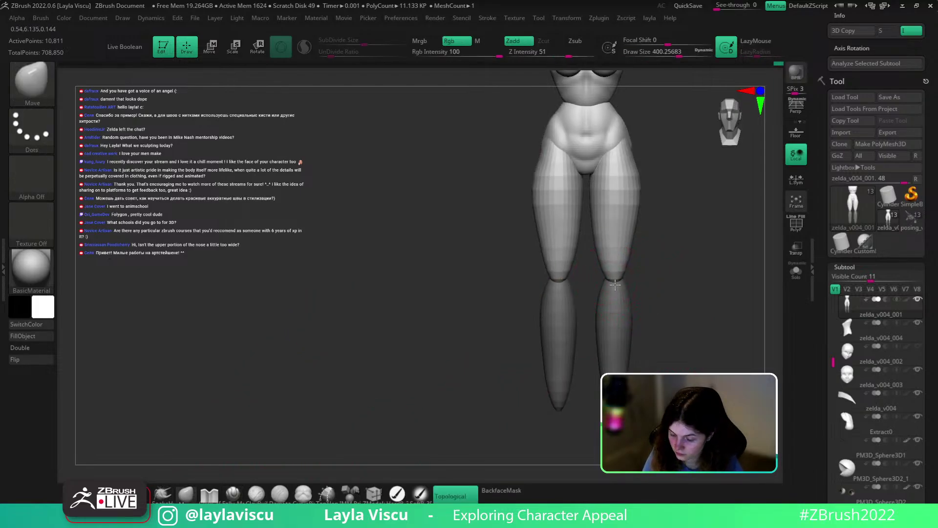
left_click_drag(620, 270, 618, 278)
mouse_move(699, 266)
left_mouse_down()
mouse_move(650, 255)
mouse_move(653, 269)
mouse_move(703, 267)
left_mouse_up()
key("s")
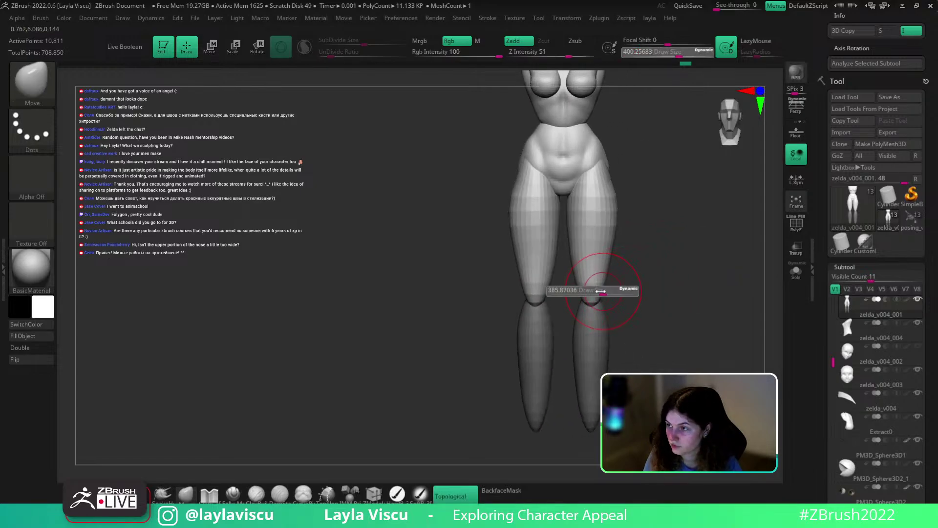
left_click(600, 289)
right_click_drag(597, 290, 584, 308, "ctrl")
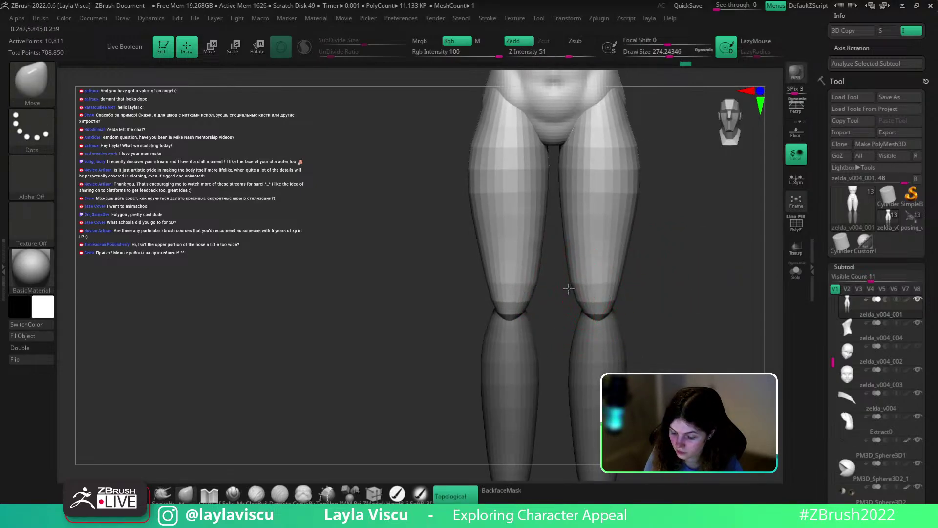
left_click_drag(568, 254, 571, 255)
Clear the mask and check the proportions of the whole figure from the front
mouse_move(643, 239)
right_mouse_down("ctrl")
mouse_move(650, 294)
mouse_move(612, 279)
mouse_move(641, 323)
right_mouse_up("ctrl")
left_click_drag(641, 322, 650, 333, "ctrl")
mouse_move(643, 323)
right_mouse_down("ctrl")
mouse_move(626, 245)
mouse_move(616, 261)
right_mouse_up("ctrl")
right_click_drag(591, 301, 626, 314, "ctrl")
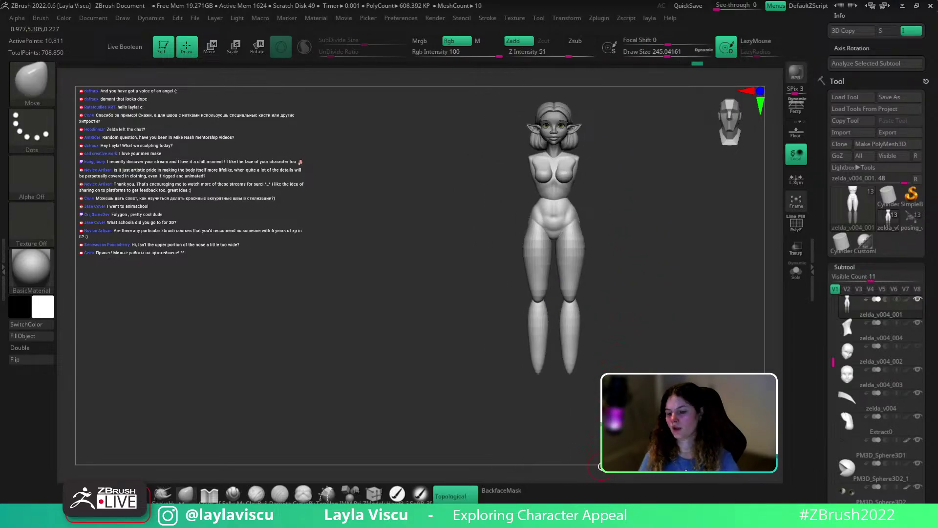
right_click_drag(549, 310, 582, 342, "ctrl")
left_click_drag(937, 63, 936, 255)
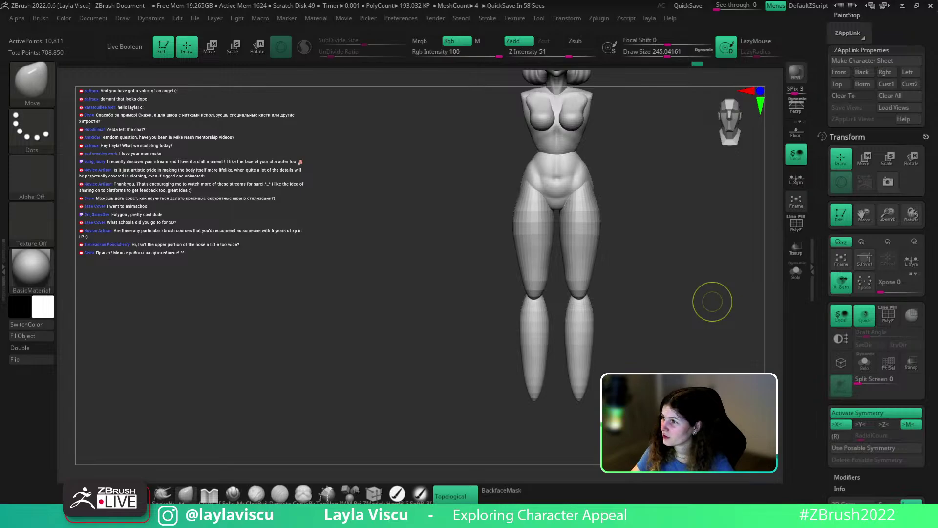
Adjust the side of the abdomen below the waist with the Move brush at a draw size of about 245
right_click_drag(712, 302, 662, 331, "shift")
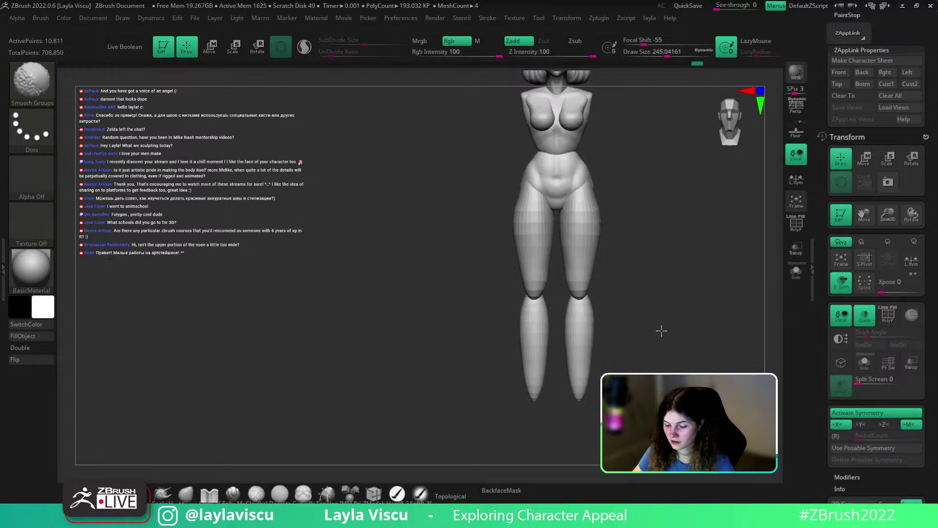
right_click_drag(662, 263, 578, 212)
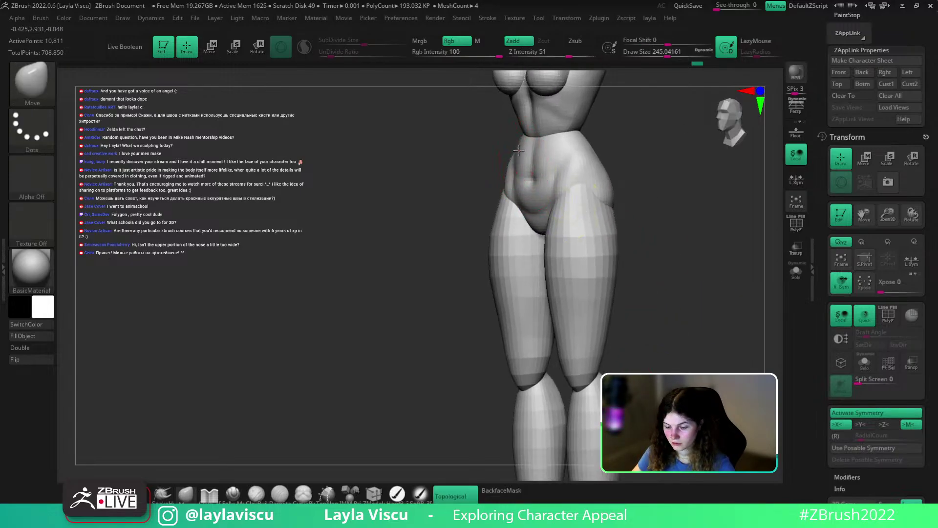
left_click_drag(519, 151, 517, 155)
mouse_move(533, 168)
right_mouse_down("ctrl")
mouse_move(632, 127)
mouse_move(633, 174)
mouse_move(546, 180)
right_mouse_up("ctrl")
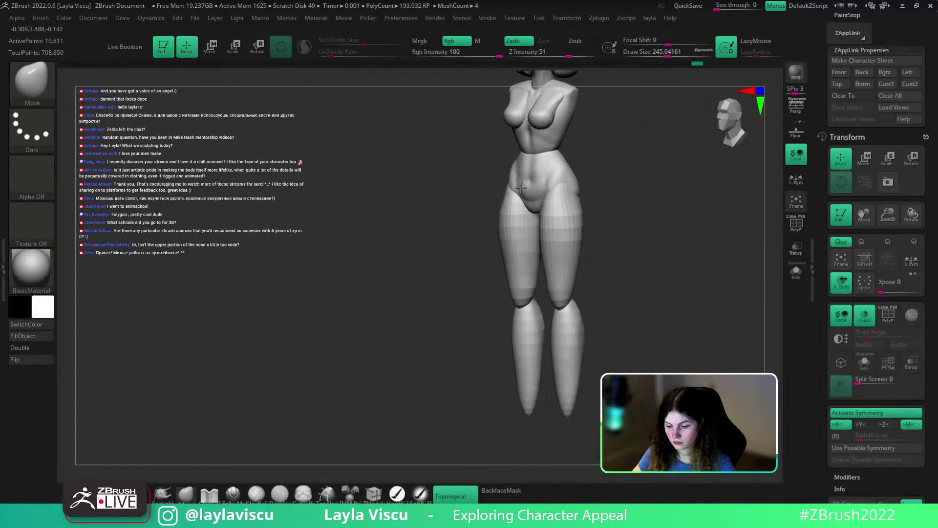
Enlarge the Move brush draw size to about 331 and inspect the lower legs from the front and back
mouse_move(650, 218)
right_mouse_down("ctrl")
mouse_move(614, 195)
mouse_move(507, 287)
mouse_move(578, 327)
right_mouse_up("ctrl")
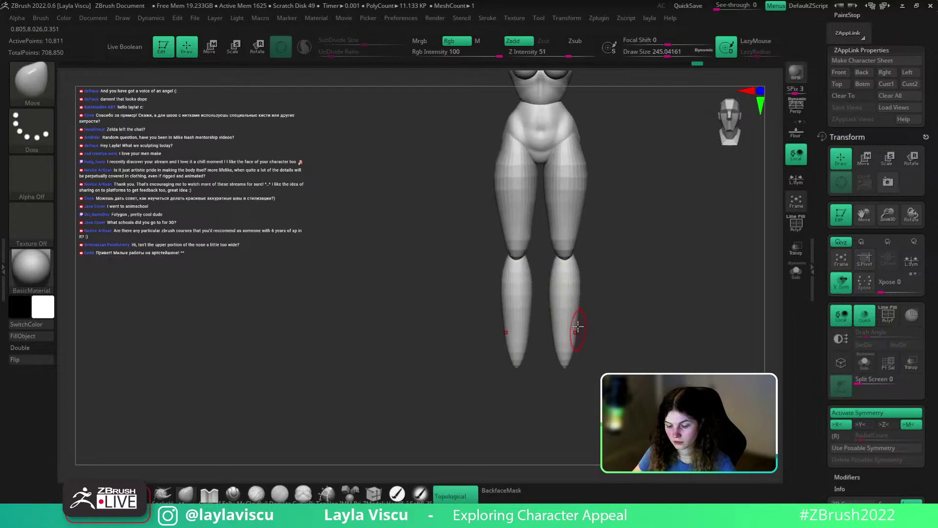
key("]")
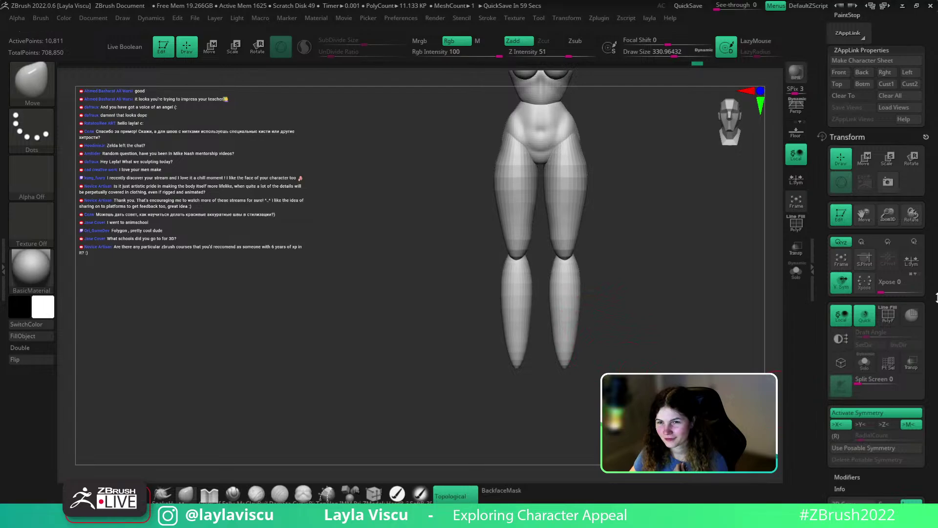
left_click_drag(937, 307, 926, 247)
left_click_drag(937, 356, 934, 245)
mouse_move(683, 316)
left_mouse_down()
mouse_move(614, 323)
mouse_move(668, 293)
mouse_move(689, 333)
left_mouse_up()
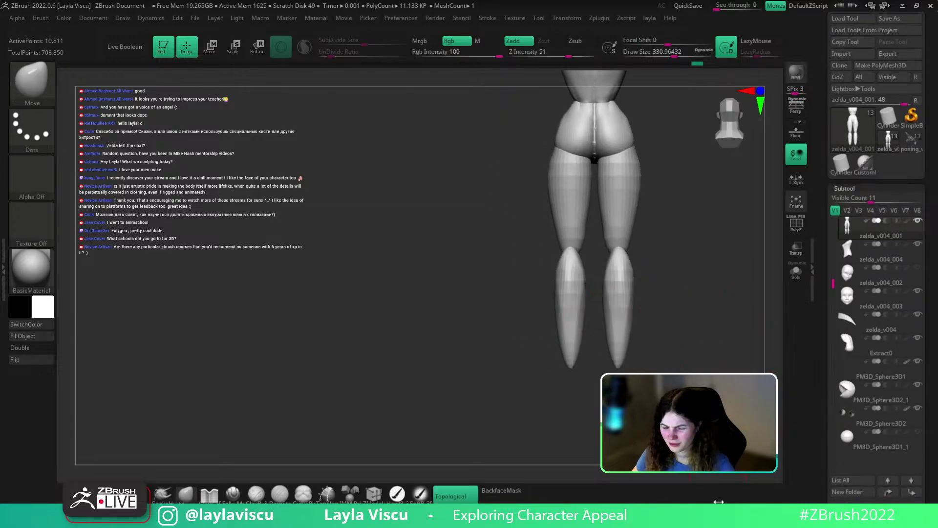
Deepen the crease between the buttocks from behind with the DamStandard brush at a draw size of about 158
mouse_move(617, 183)
right_mouse_down("alt")
mouse_move(576, 303)
mouse_move(649, 295)
right_mouse_up("alt")
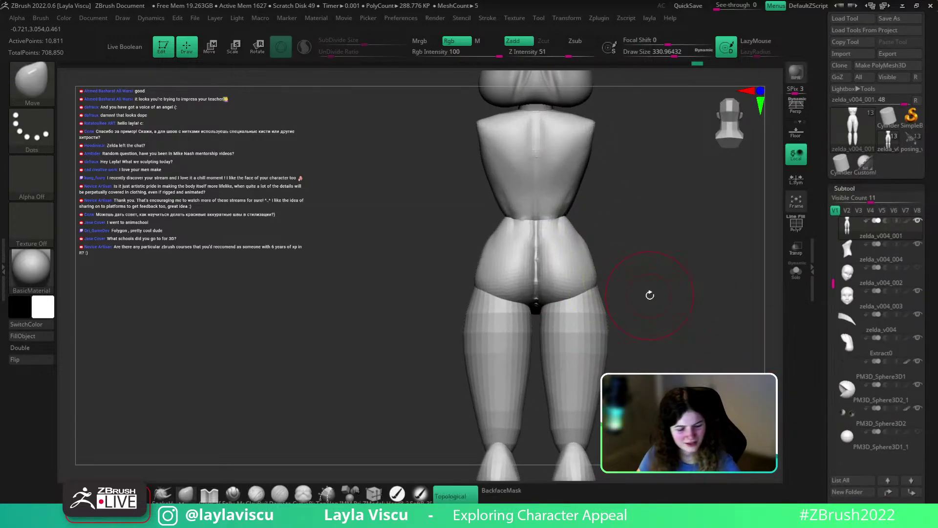
key("b")
key("d")
key("s")
mouse_move(620, 215)
left_mouse_down()
mouse_move(582, 234)
mouse_move(541, 310)
mouse_move(540, 281)
left_mouse_up()
key("s")
left_click_drag(536, 234, 544, 314)
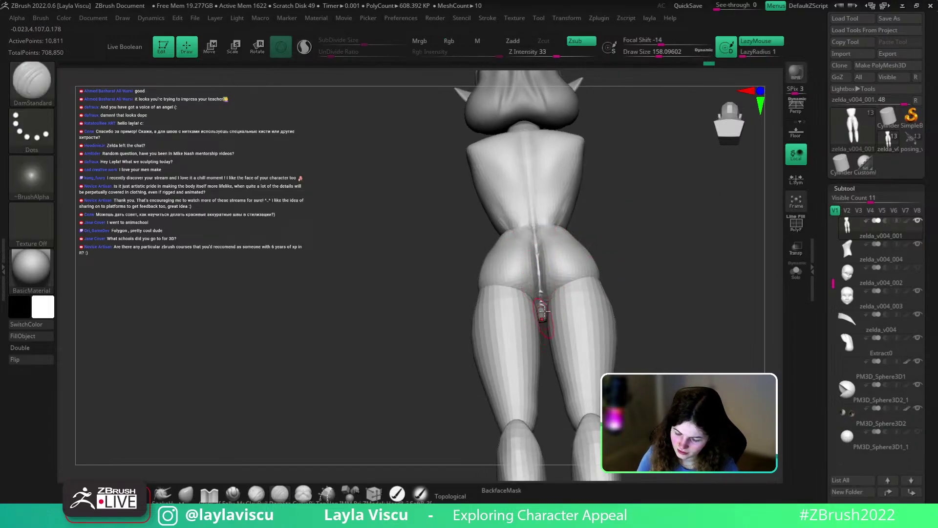
Adjust the hip and upper thigh contour from behind with the Move brush at a draw size of about 311
mouse_move(611, 245)
left_mouse_down()
mouse_move(628, 289)
mouse_move(413, 382)
left_mouse_up()
key("b")
key("m")
key("v")
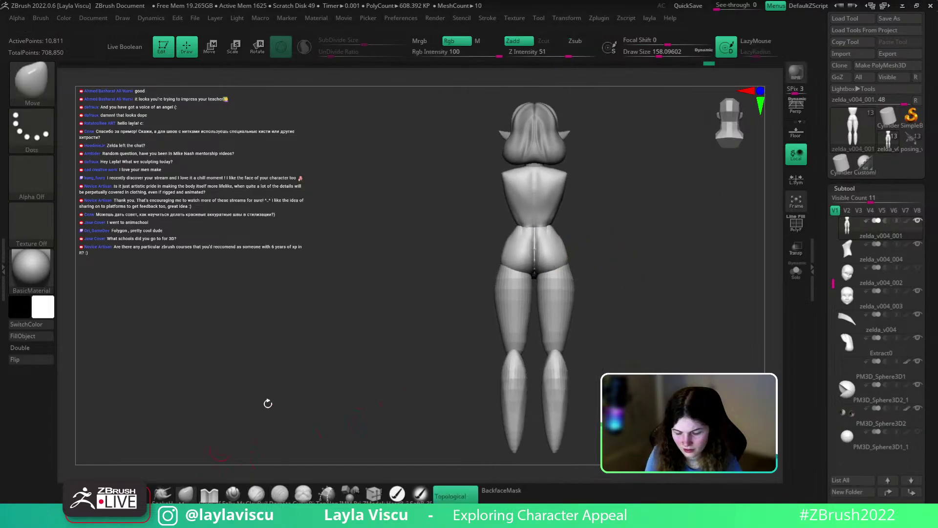
key("s")
mouse_move(558, 268)
left_mouse_down()
mouse_move(584, 270)
mouse_move(561, 273)
left_mouse_up()
key("]")
mouse_move(597, 259)
right_mouse_down()
mouse_move(622, 232)
mouse_move(581, 230)
mouse_move(588, 254)
mouse_move(645, 288)
right_mouse_up()
mouse_move(645, 288)
right_mouse_down()
mouse_move(637, 249)
mouse_move(664, 280)
mouse_move(615, 331)
right_mouse_up()
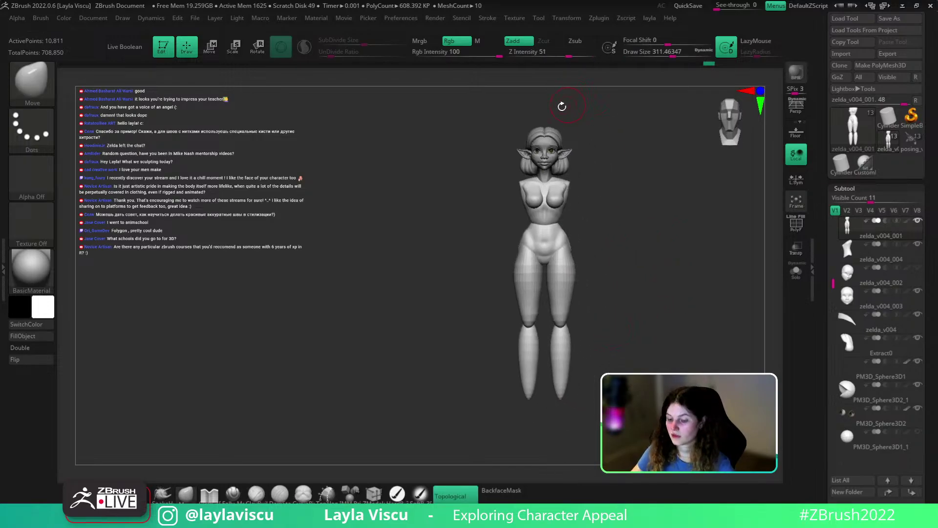
Measure the figure's overall proportions from the front with a selection rectangle
mouse_move(463, 109)
left_mouse_down("ctrl+shift")
mouse_move(486, 189)
mouse_move(509, 172)
mouse_move(533, 202)
mouse_move(655, 177)
mouse_move(638, 162)
mouse_move(588, 177)
mouse_move(574, 171)
mouse_move(575, 429)
mouse_move(590, 408)
left_mouse_up("ctrl+shift")
left_click_drag(650, 226, 609, 214, "alt")
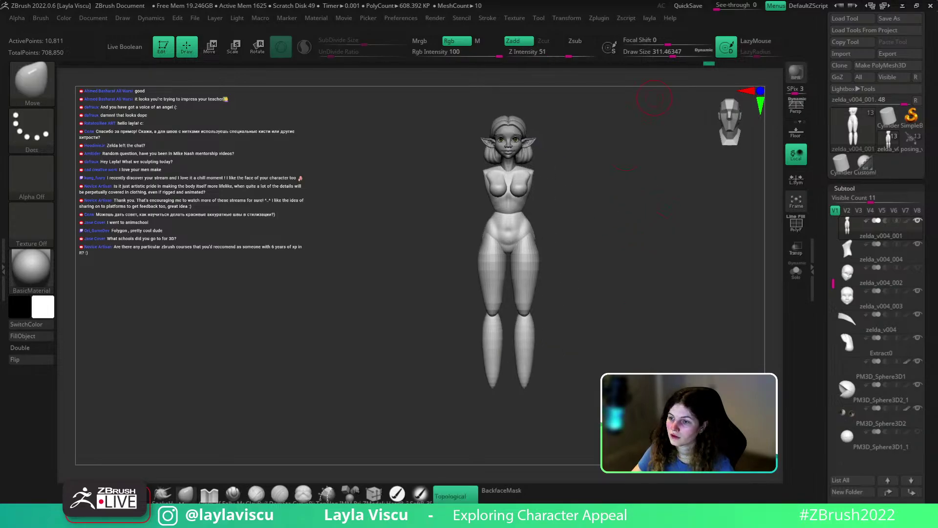
left_click_drag(646, 307, 717, 325)
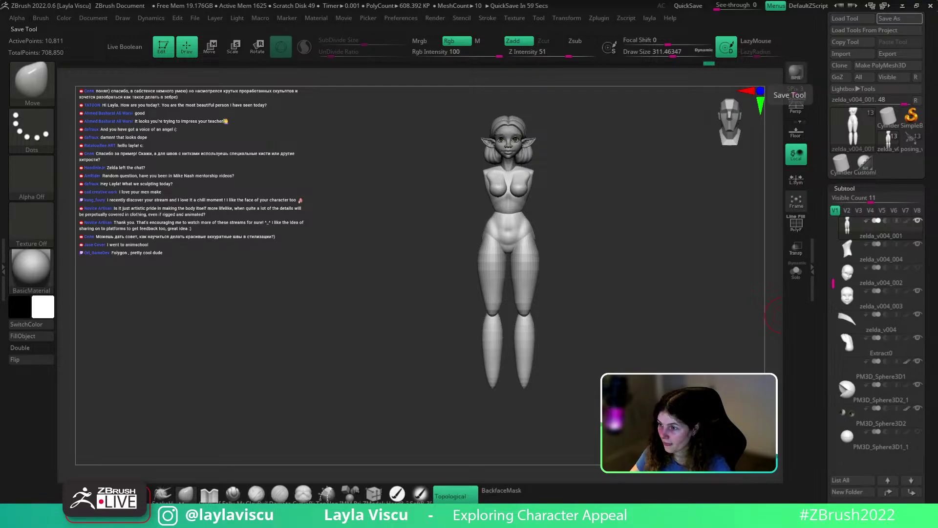
Choose PolySphere from the IMM Primitives brush and flatten the pointed lower ends of the lower legs
left_click_drag(625, 332, 587, 376)
left_click_drag(586, 379, 585, 323, "alt")
right_click_drag(585, 323, 553, 348, "ctrl")
left_click_drag(612, 356, 611, 261, "alt")
key("b")
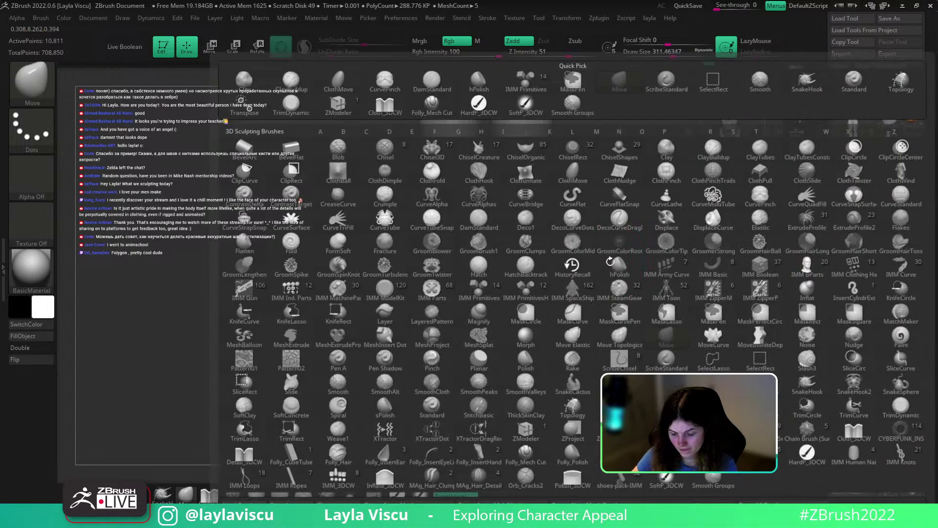
key("Escape")
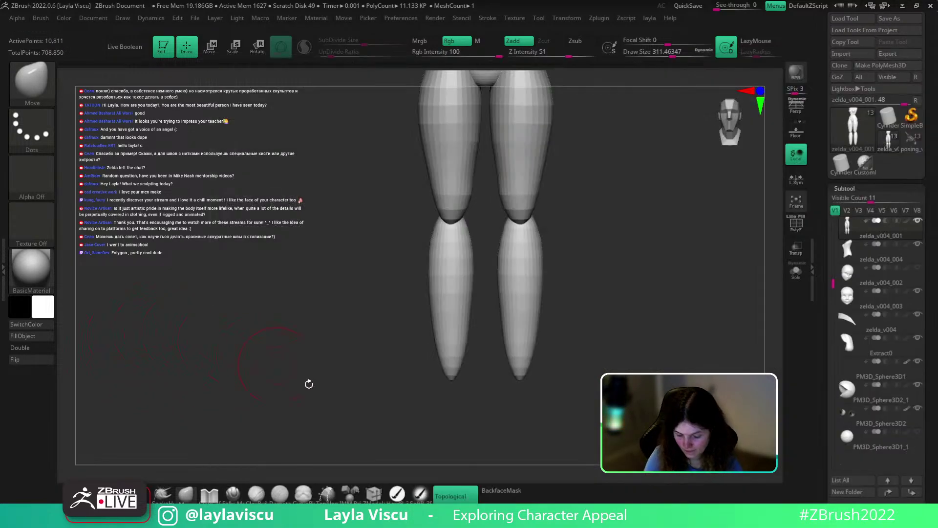
left_click(351, 494)
left_click_drag(675, 92, 720, 92)
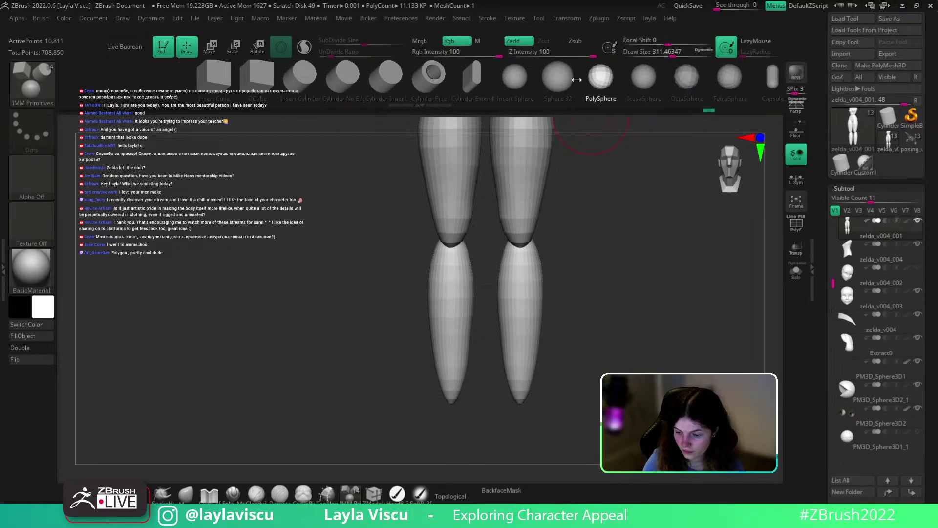
left_click_drag(601, 321, 559, 264)
key("w")
left_click_drag(525, 231, 536, 209)
key("ctrl+z")
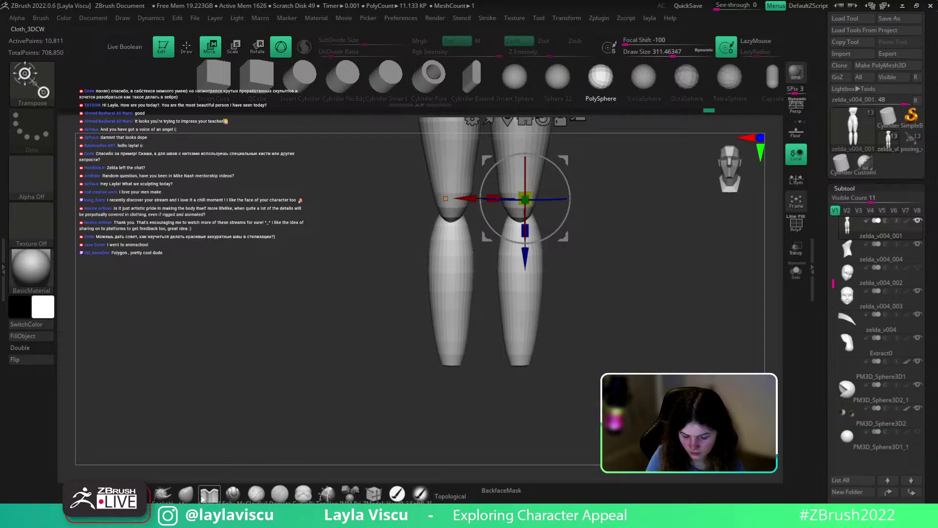
Insert mirrored PolySpheres at the ankles and position them against the lower legs as a base for the feet
key("q")
left_click_drag(545, 389, 576, 335)
key("w")
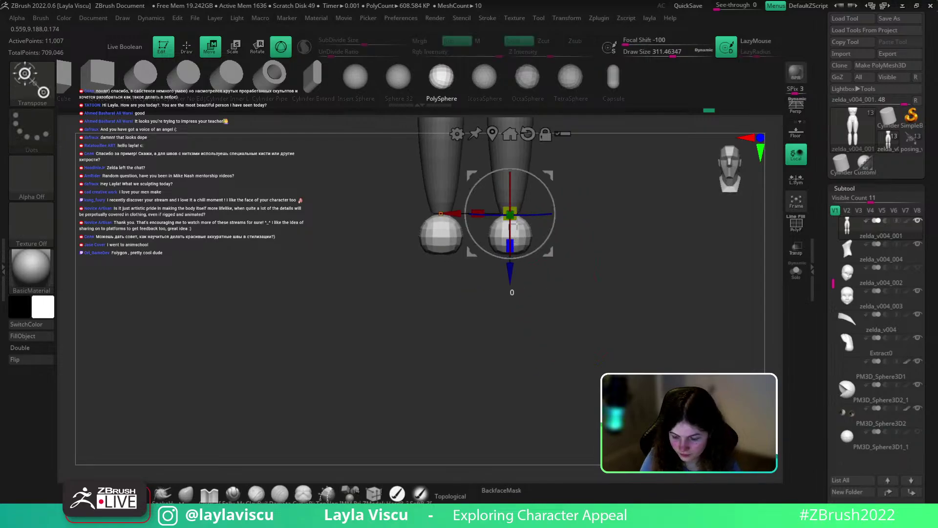
left_click_drag(517, 224, 525, 184, "alt")
Flatten and lengthen the inserted spheres in side view and shift them forward to form simple feet
left_click_drag(650, 252, 542, 238)
left_click_drag(575, 201, 601, 264, "alt")
left_click(544, 186, "alt")
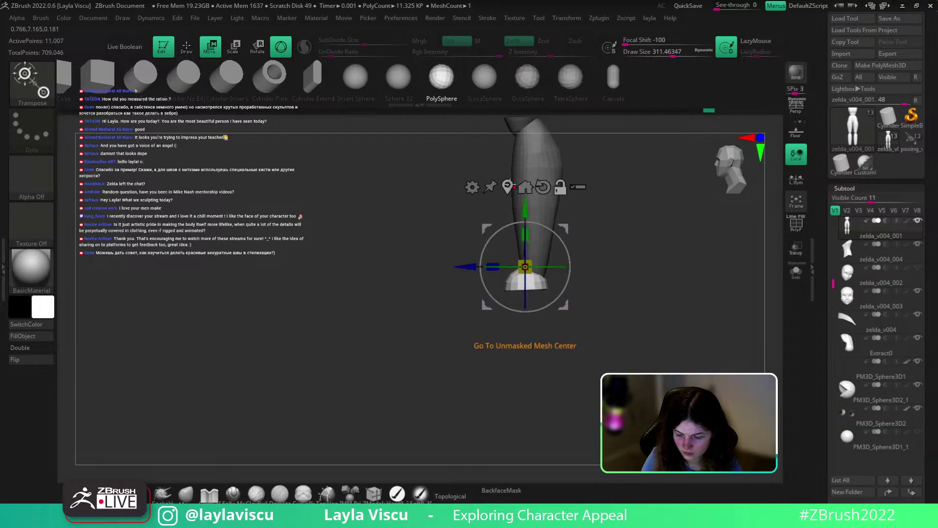
left_click(509, 186, "alt")
left_click_drag(499, 286, 468, 294)
mouse_move(565, 317)
left_mouse_down()
mouse_move(550, 318)
mouse_move(548, 306)
left_mouse_up()
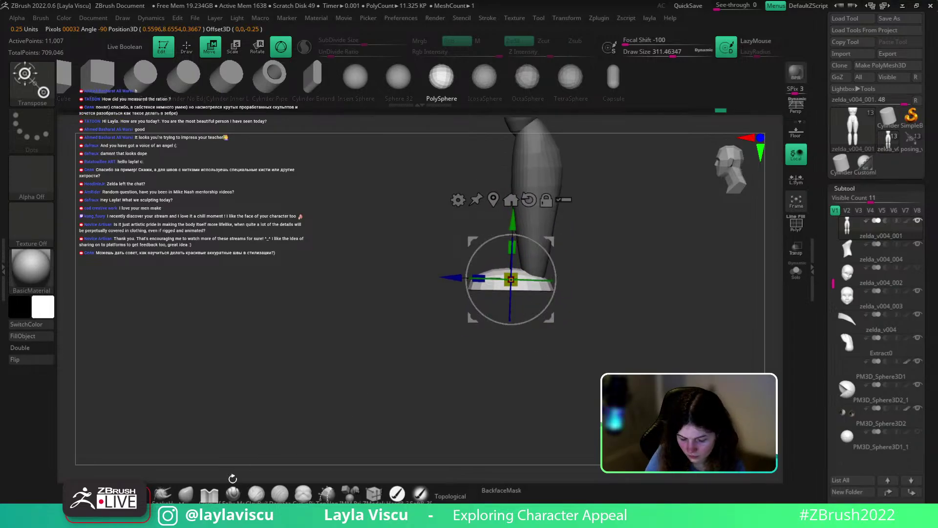
Shape the front of the feet with the Move brush at a draw size of about 351
key("q")
right_click_drag(495, 353, 522, 291, "ctrl")
mouse_move(523, 291)
right_mouse_down()
mouse_move(621, 321)
mouse_move(559, 328)
mouse_move(545, 312)
mouse_move(556, 328)
right_mouse_up()
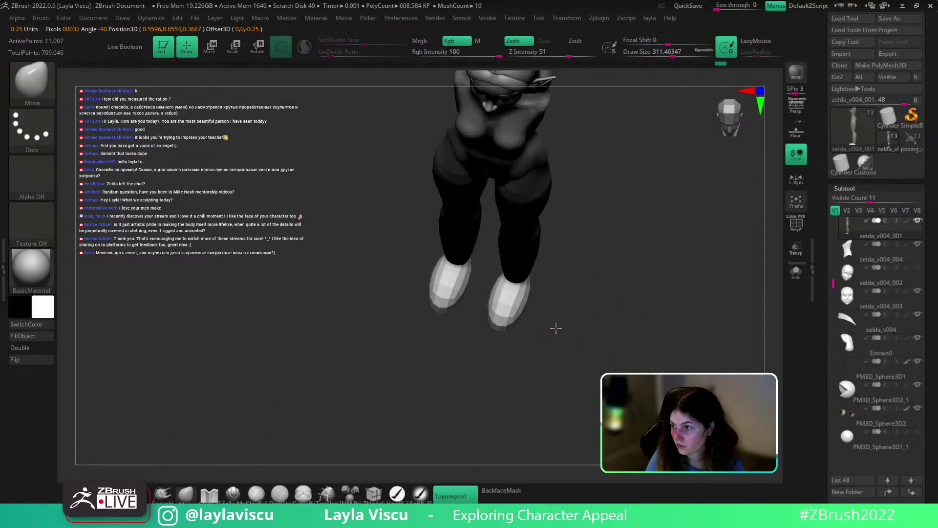
key("]")
mouse_move(497, 324)
left_mouse_down()
mouse_move(477, 329)
mouse_move(513, 320)
left_mouse_up()
right_click_drag(552, 316, 587, 291)
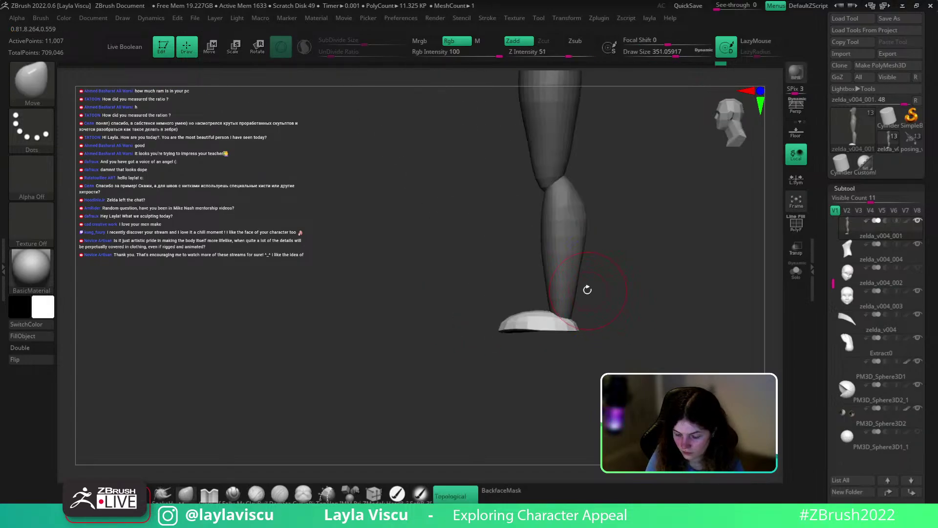
Scale the feet up slightly with the gizmo in side view
key("w")
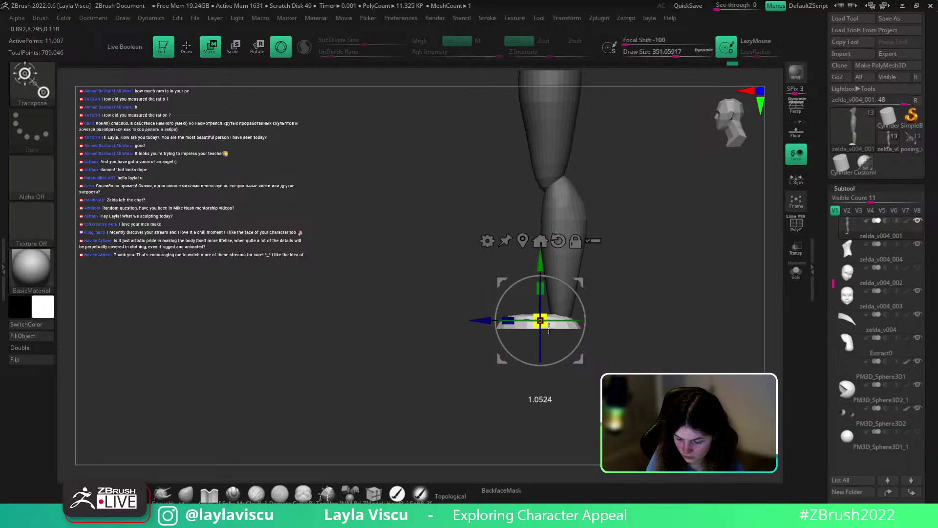
mouse_move(604, 329)
left_mouse_down()
mouse_move(660, 347)
mouse_move(657, 359)
left_mouse_up()
left_click(209, 494)
mouse_move(567, 325)
left_mouse_down()
mouse_move(588, 329)
mouse_move(548, 320)
left_mouse_up()
Refine the heels and the sides of the feet with the Move brush at a draw size of about 386
key("b")
key("m")
key("v")
mouse_move(586, 323)
left_mouse_down()
mouse_move(601, 312)
mouse_move(612, 335)
mouse_move(593, 332)
left_mouse_up()
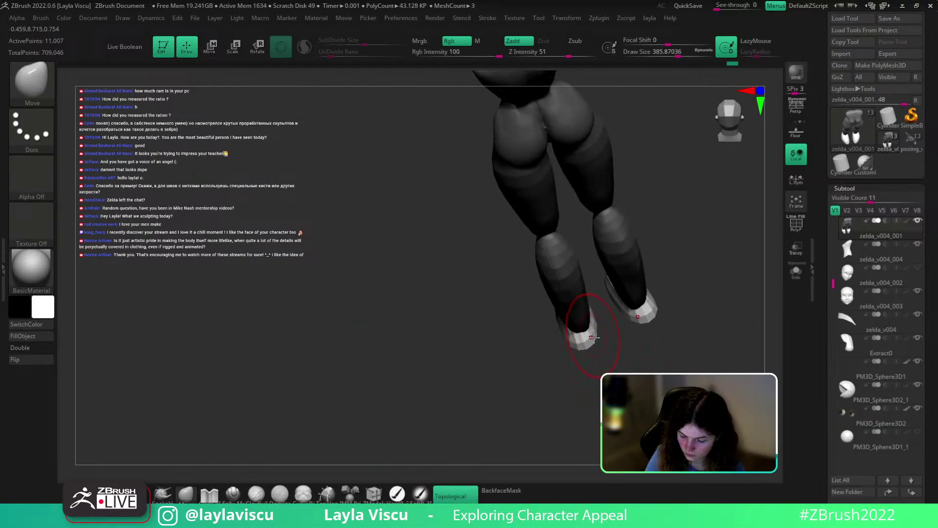
key("w")
mouse_move(618, 368)
left_mouse_down("shift")
mouse_move(631, 322)
mouse_move(577, 314)
left_mouse_up("shift")
left_click(634, 313, "alt")
key("q")
mouse_move(429, 376)
left_mouse_down()
mouse_move(653, 364)
mouse_move(650, 386)
mouse_move(637, 342)
left_mouse_up()
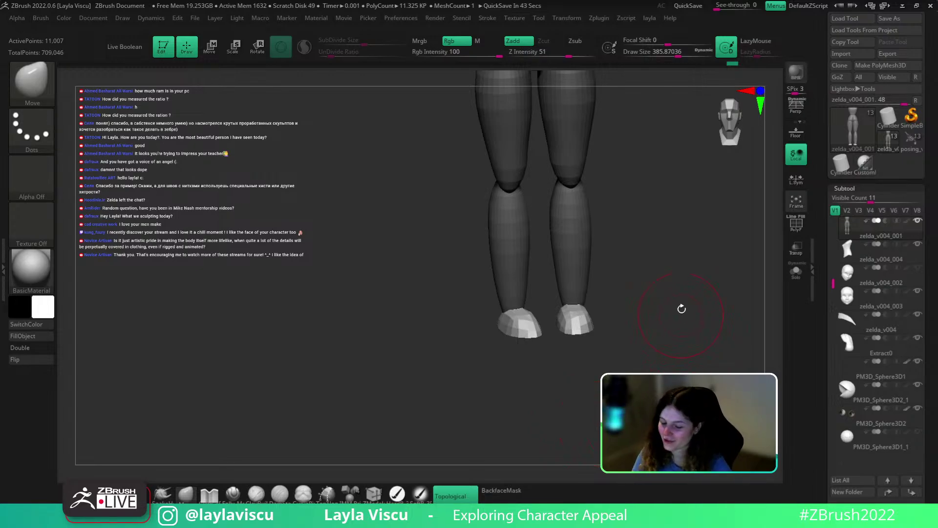
Turn on perspective and view the whole figure from the front
right_click_drag(682, 309, 624, 315, "shift")
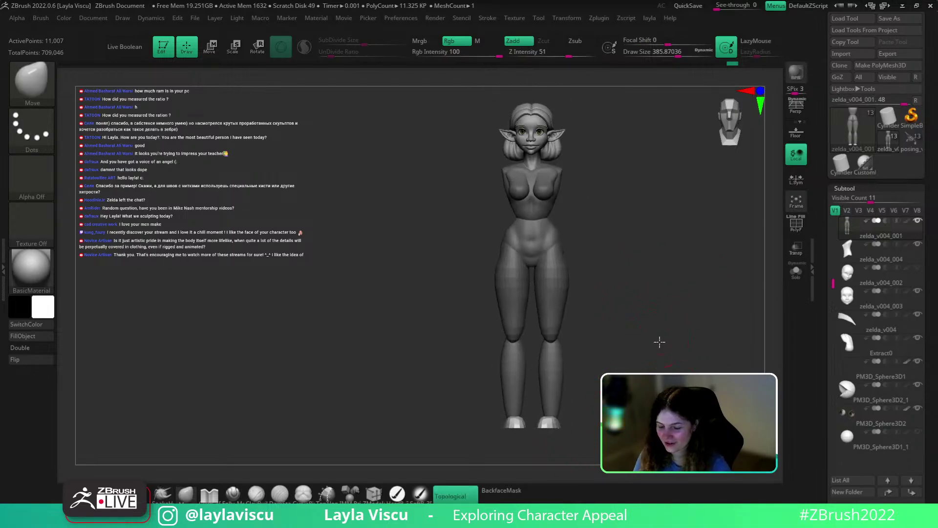
right_click_drag(660, 342, 643, 318)
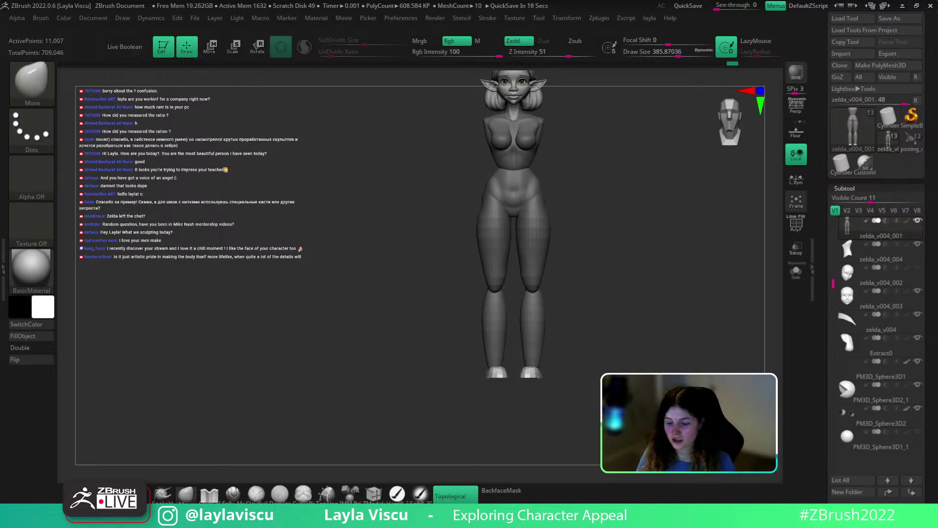
left_click_drag(639, 193, 682, 271, "alt")
left_click(792, 107)
Measure the figure's height in head lengths by moving a head-sized selection rectangle down the body
mouse_move(638, 166)
left_mouse_down("ctrl+shift")
mouse_move(689, 235)
mouse_move(637, 254)
left_mouse_up("ctrl+shift")
mouse_move(535, 120)
left_mouse_down("ctrl+shift")
mouse_move(615, 203)
mouse_move(586, 183)
mouse_move(594, 182)
mouse_move(533, 162)
left_mouse_up("ctrl+shift")
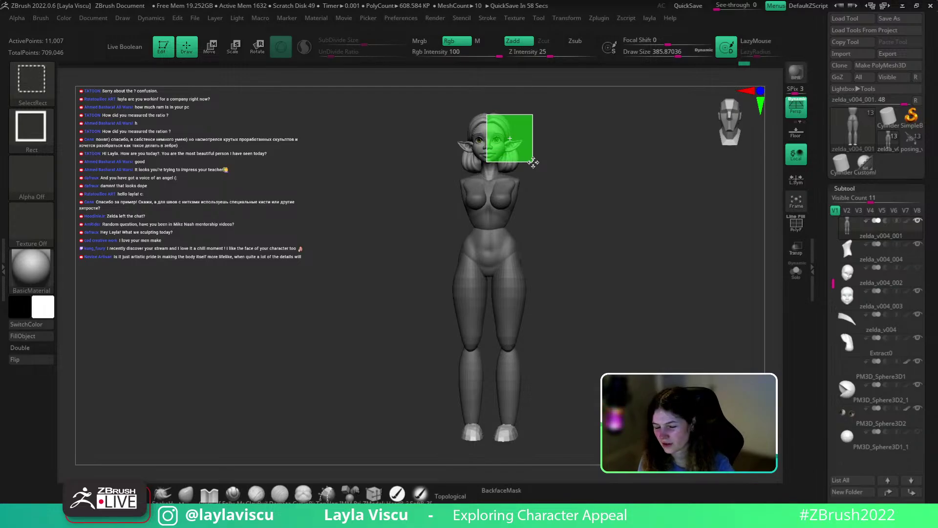
left_click_drag(533, 163, 534, 211, "ctrl+shift")
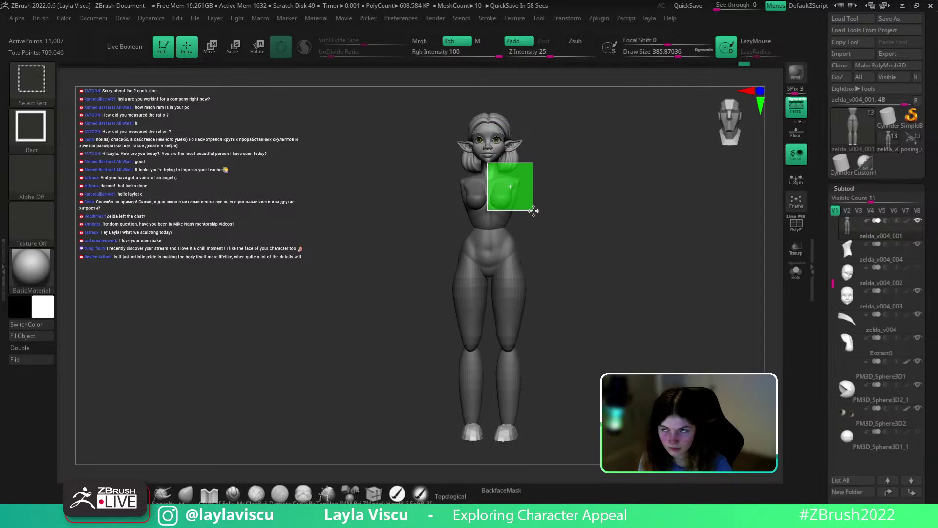
mouse_move(533, 211)
left_mouse_down("ctrl+shift")
mouse_move(534, 163)
mouse_move(545, 360)
mouse_move(537, 358)
mouse_move(541, 449)
mouse_move(532, 454)
mouse_move(645, 335)
mouse_move(622, 350)
mouse_move(626, 357)
mouse_move(609, 352)
mouse_move(601, 386)
left_mouse_up("ctrl+shift")
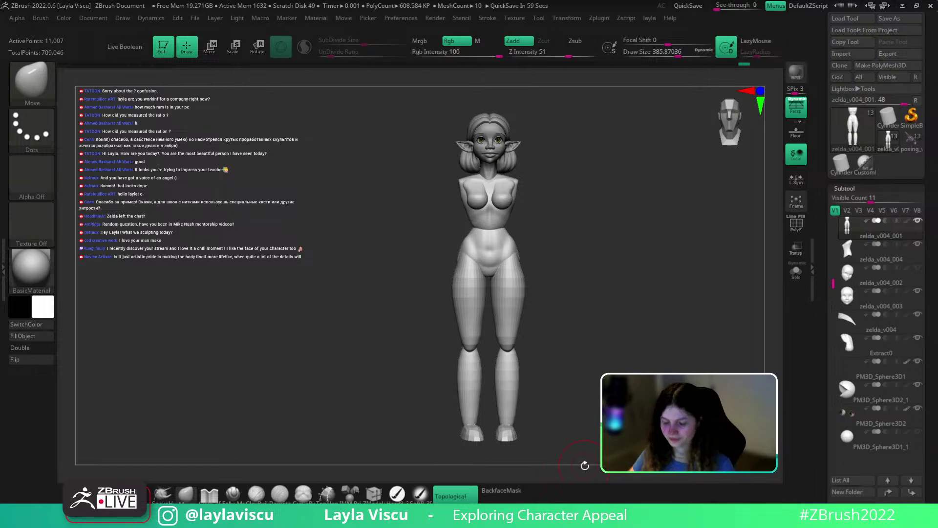
Isolate the feet and adjust their outline with the Move brush at a draw size of about 280
mouse_move(589, 370)
left_mouse_down("alt")
mouse_move(586, 310)
mouse_move(592, 337)
left_mouse_up("alt")
left_click(551, 314, "ctrl+shift")
key("s")
left_click_drag(545, 306, 537, 305)
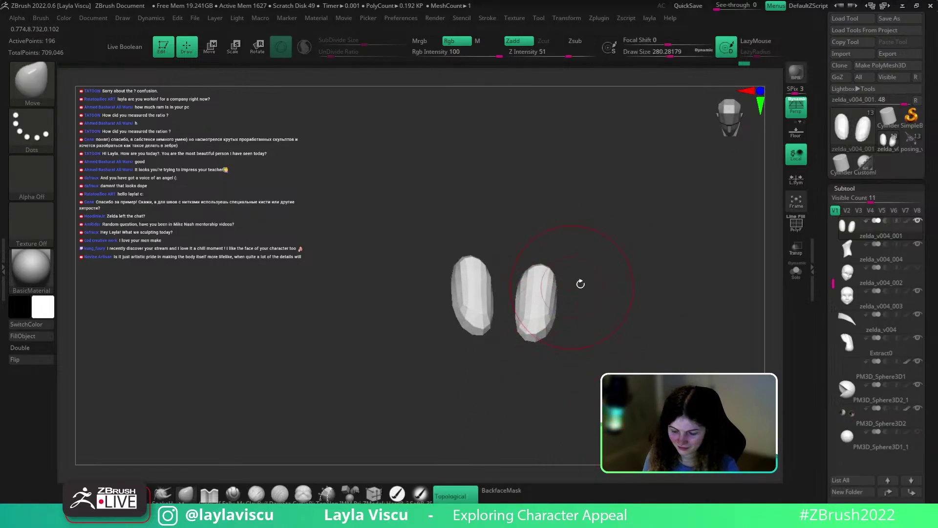
mouse_move(580, 283)
left_mouse_down()
mouse_move(589, 266)
mouse_move(577, 292)
mouse_move(628, 269)
mouse_move(523, 332)
left_mouse_up()
key("ctrl+z")
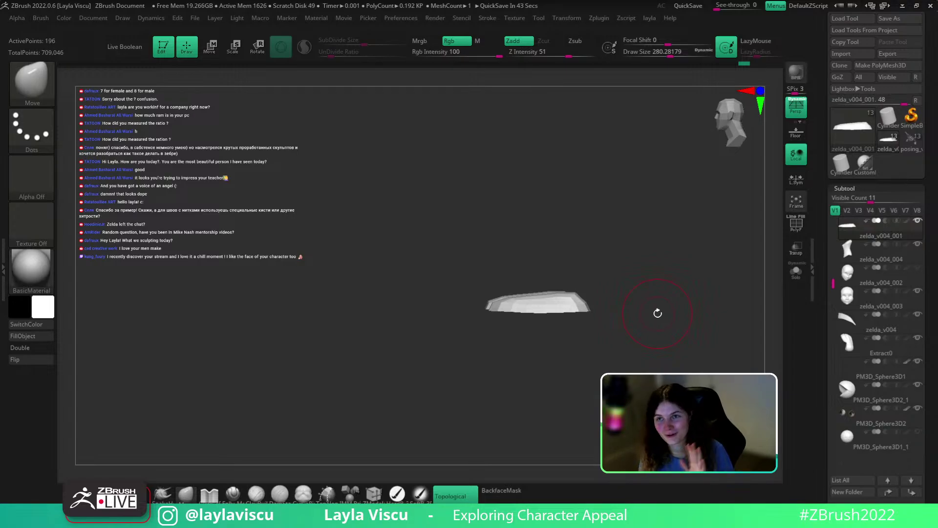
Slope the tops of the feet down toward the toes with the Move brush at a draw size of about 400
left_click_drag(653, 298, 633, 300)
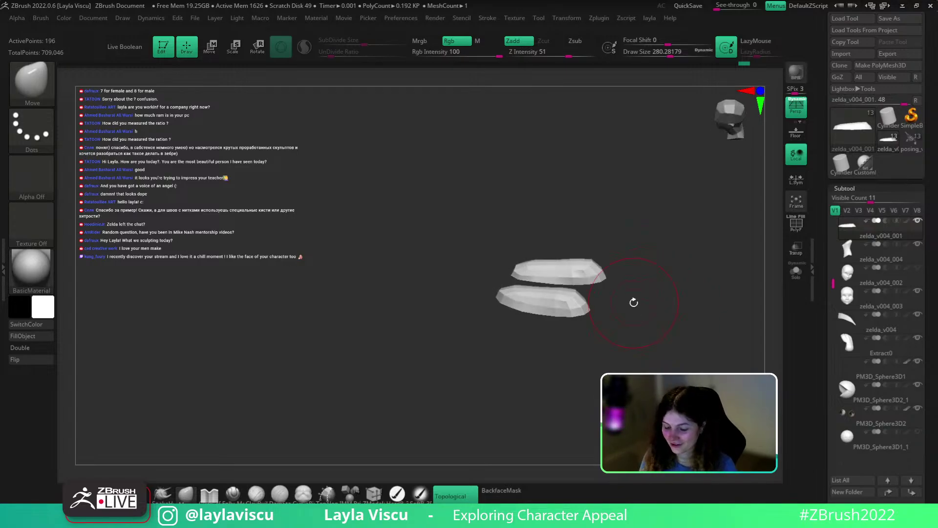
left_click_drag(673, 272, 677, 293)
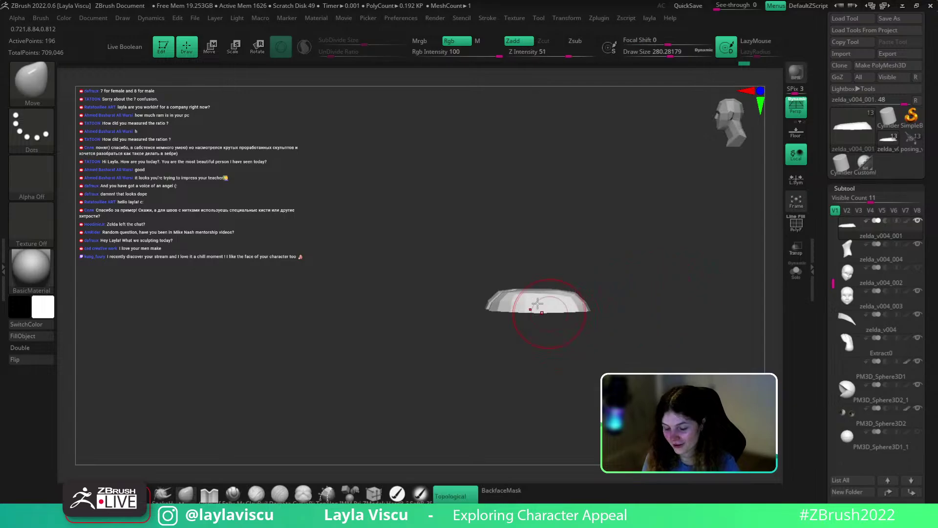
key("w")
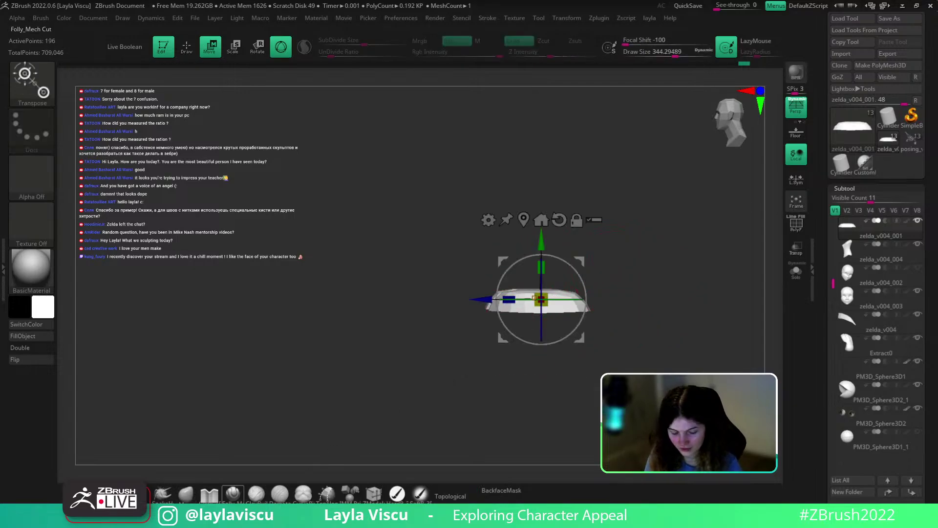
key("q")
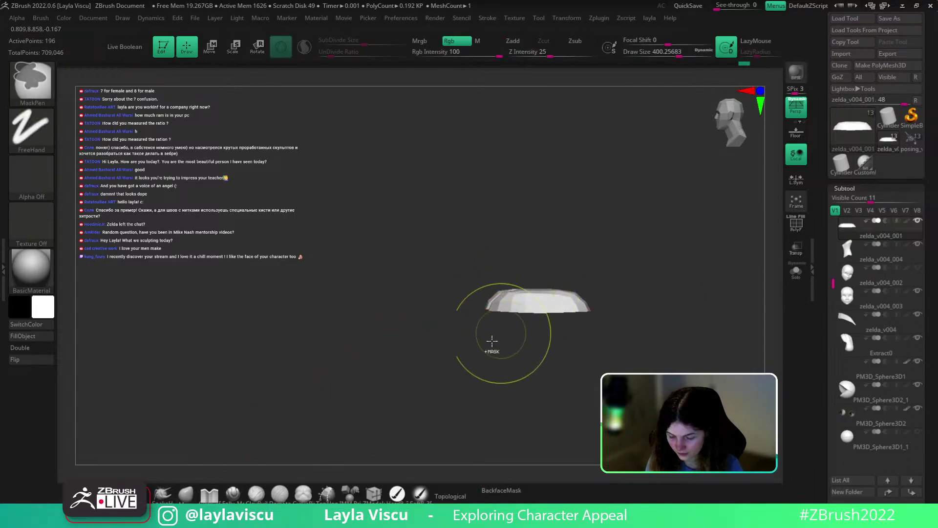
left_click_drag(450, 352, 620, 301, "ctrl")
left_click_drag(522, 284, 530, 288)
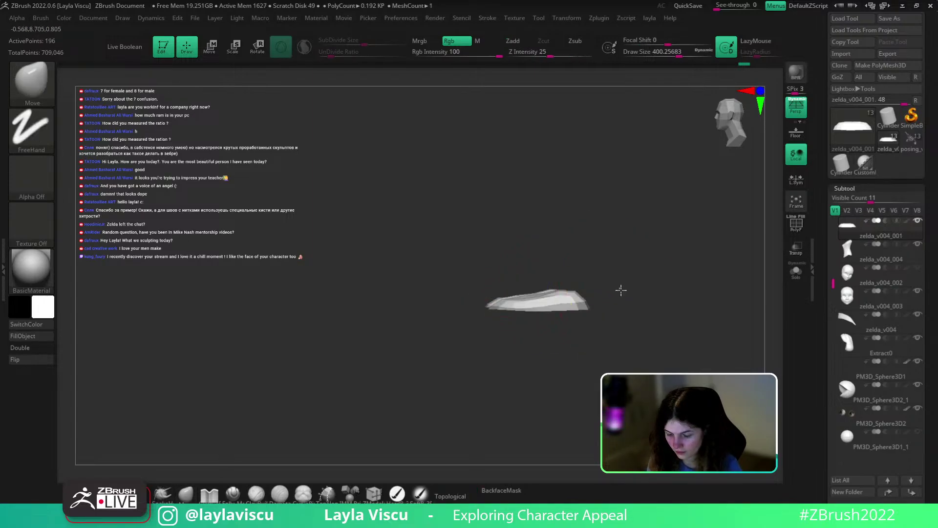
Unhide the full body and mask everything except the feet
left_click(646, 280, "ctrl+shift")
mouse_move(646, 280)
left_mouse_down()
mouse_move(653, 323)
mouse_move(644, 298)
left_mouse_up()
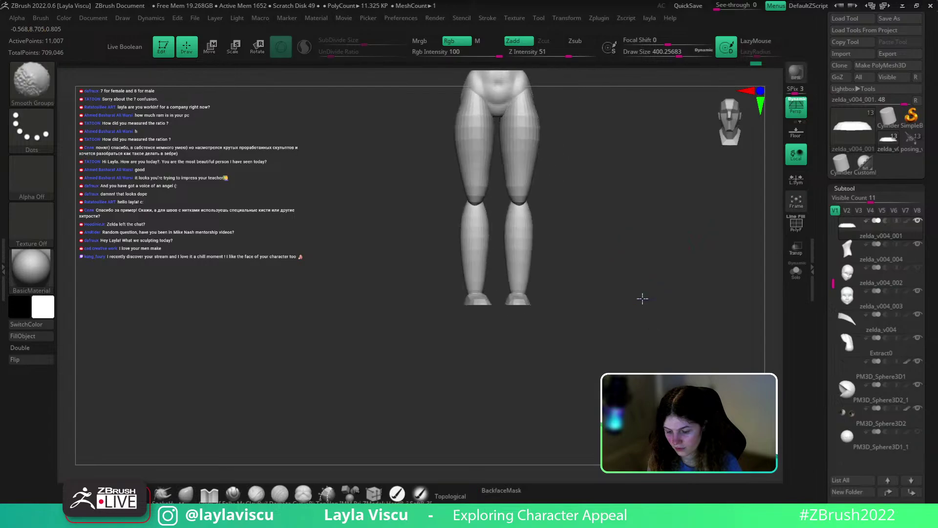
right_click_drag(610, 300, 573, 329, "ctrl")
left_click_drag(573, 329, 654, 308)
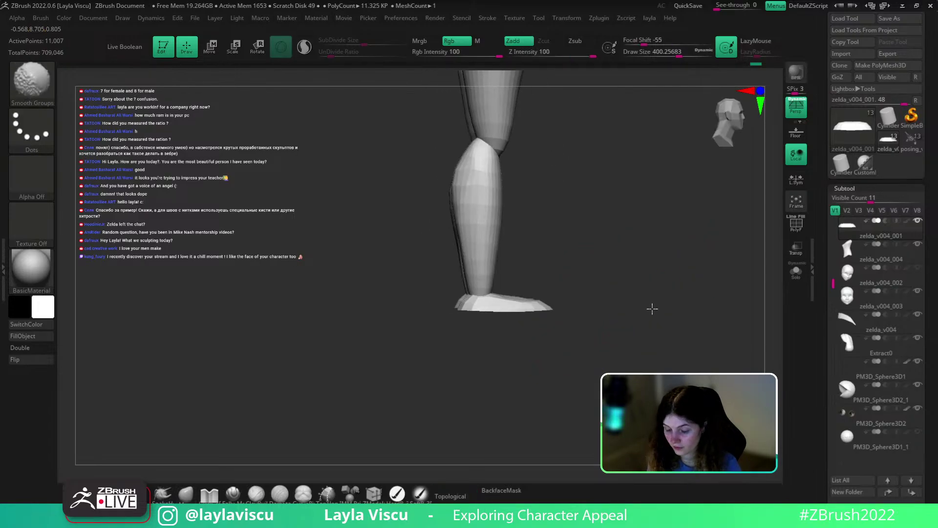
left_click(543, 300, "ctrl+shift")
left_click(616, 260, "ctrl")
left_click(617, 260, "ctrl+shift")
left_click(618, 259, "ctrl")
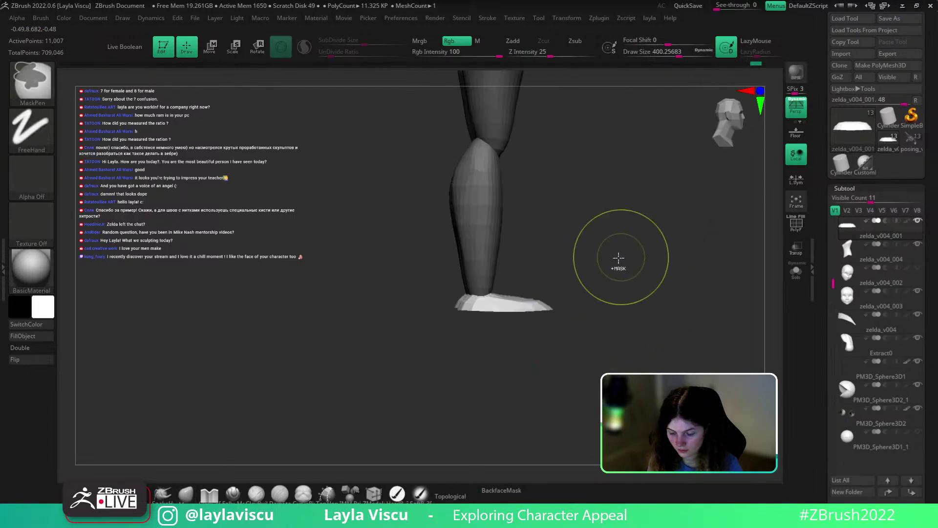
Stretch the feet vertically with the gizmo in side view so their tops rise around the ankles
key("w")
left_click_drag(557, 297, 539, 297, "alt")
left_click_drag(480, 265, 479, 240)
key("q")
mouse_move(545, 327)
right_mouse_down("ctrl")
mouse_move(557, 317)
mouse_move(584, 328)
right_mouse_up("ctrl")
left_click_drag(615, 310, 625, 333, "ctrl")
key("e")
left_click_drag(479, 265, 480, 278, "ctrl")
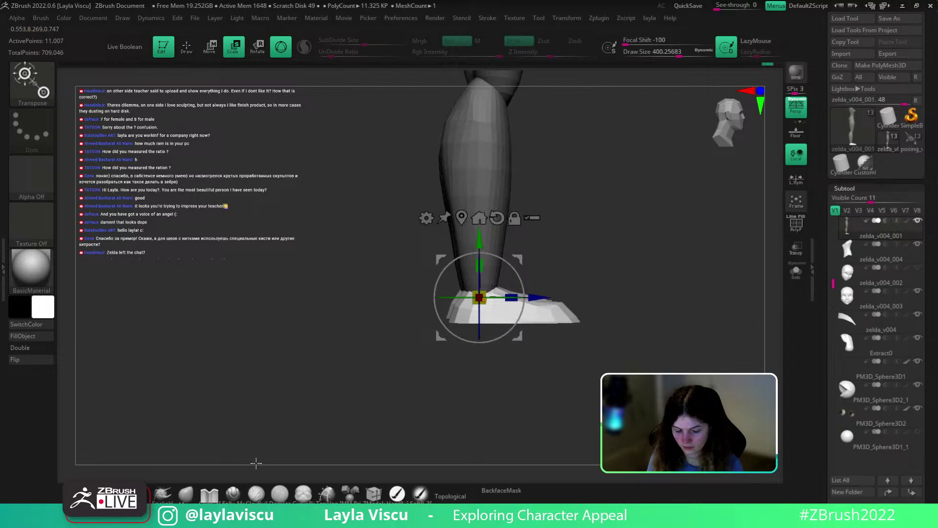
Adjust the placement of the feet under the lower legs from the front and clear the mask
key("q")
mouse_move(529, 324)
right_mouse_down("ctrl")
mouse_move(555, 262)
mouse_move(668, 296)
mouse_move(656, 315)
mouse_move(662, 381)
right_mouse_up("ctrl")
key("w")
left_click_drag(621, 349, 628, 345)
left_click(195, 502)
mouse_move(679, 342)
right_mouse_down()
mouse_move(677, 308)
mouse_move(676, 332)
right_mouse_up()
left_click_drag(676, 332, 684, 369, "ctrl")
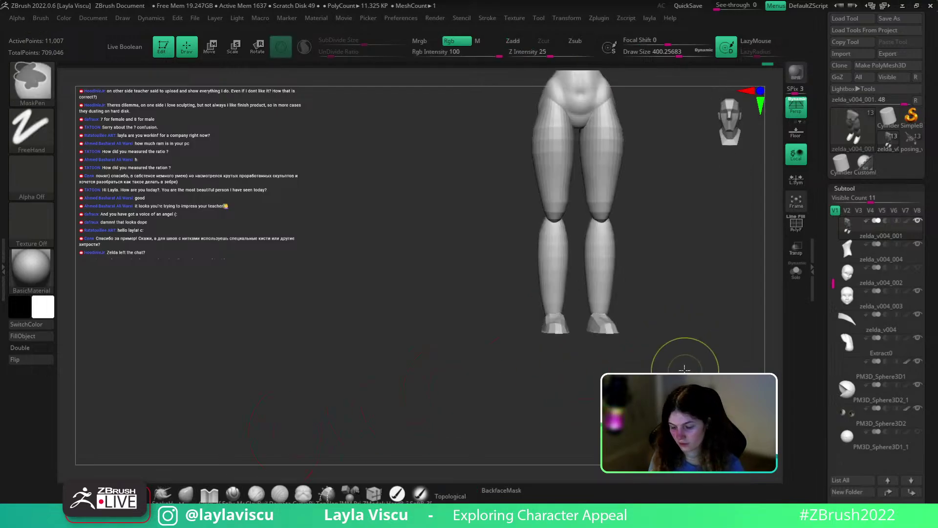
Choose the Pinch brush and isolate the lower legs in side view, with the floor grid on and perspective off
right_click_drag(684, 370, 654, 317, "ctrl")
left_click_drag(654, 317, 581, 287)
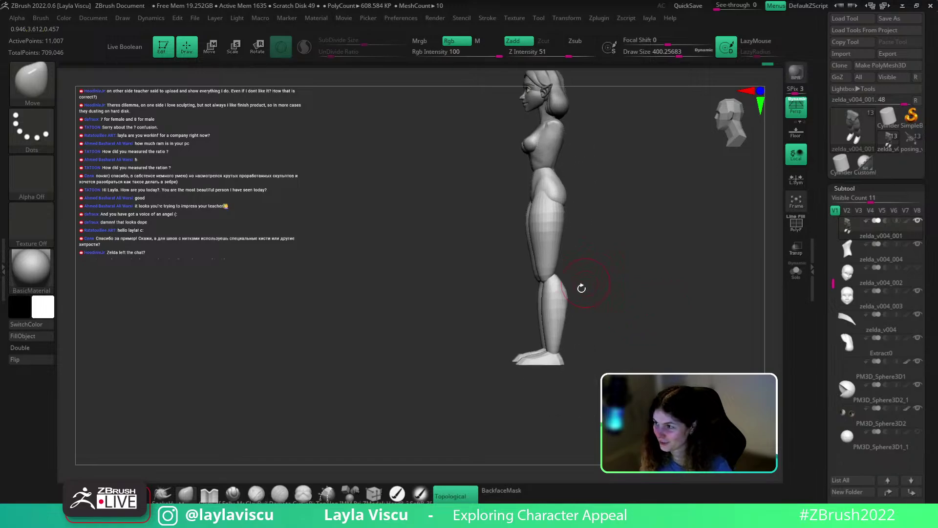
mouse_move(583, 326)
left_mouse_down("alt")
mouse_move(558, 345)
mouse_move(592, 340)
mouse_move(580, 321)
left_mouse_up("alt")
key("b")
key("p")
key("i")
key("s")
left_click(565, 362, "ctrl+shift")
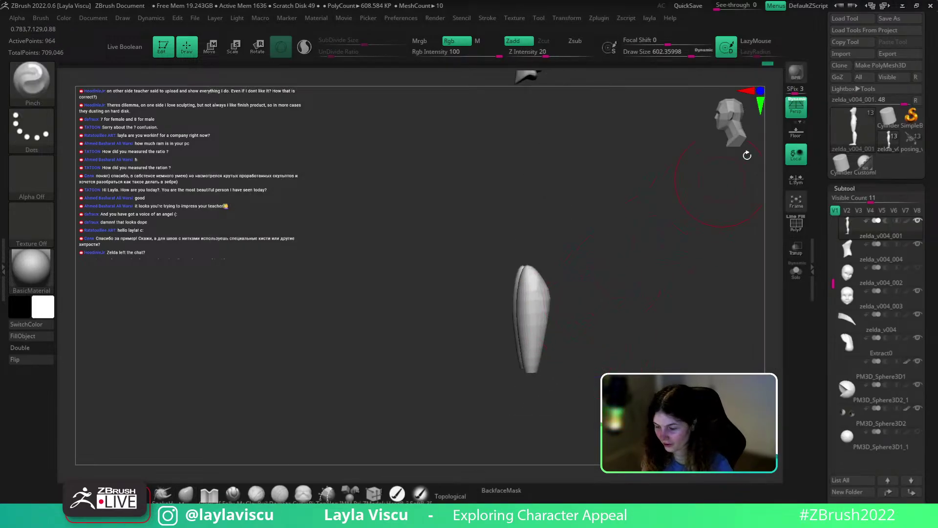
left_click(795, 131)
left_click(792, 116)
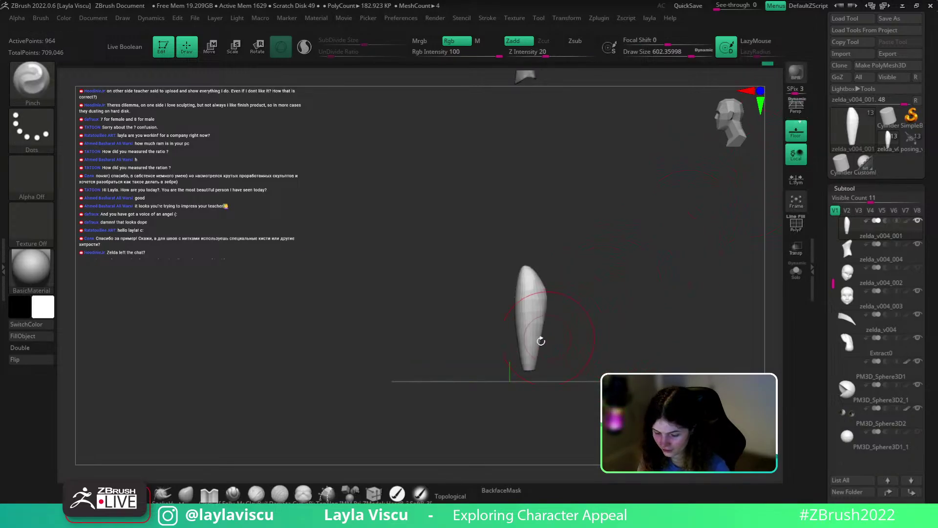
Slim the lower legs down toward the ankles with the Pinch brush at a draw size of about 753 and unhide the full body
left_click_drag(532, 323, 532, 369)
key("ctrl+z")
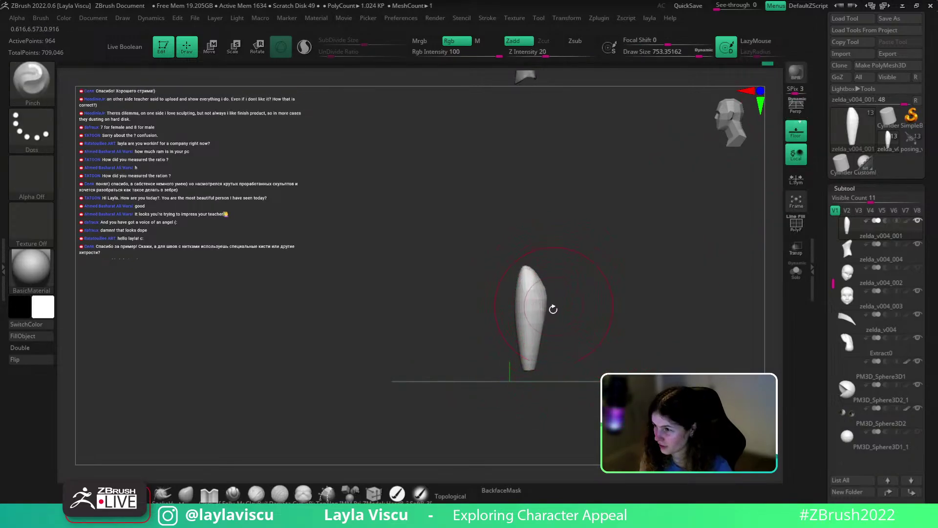
left_click_drag(529, 331, 529, 359)
left_click(600, 324, "ctrl+shift")
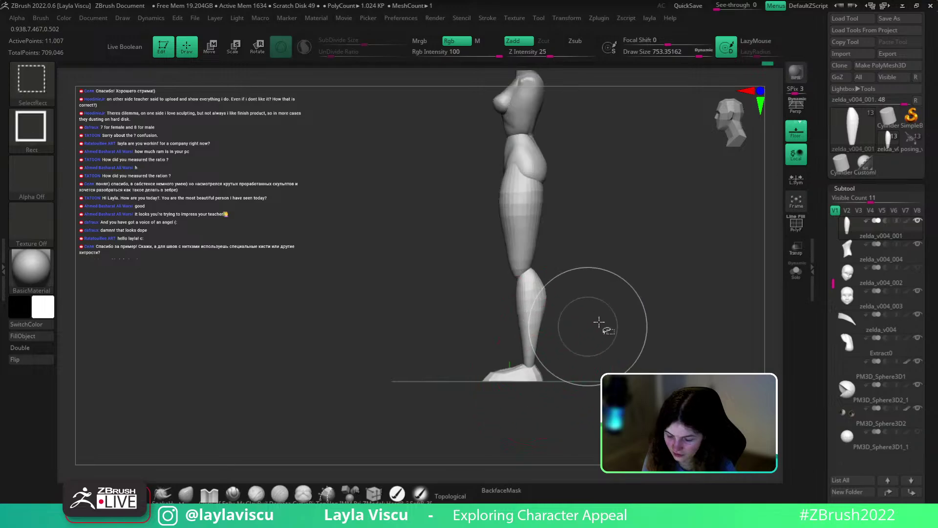
left_click_drag(600, 324, 628, 319)
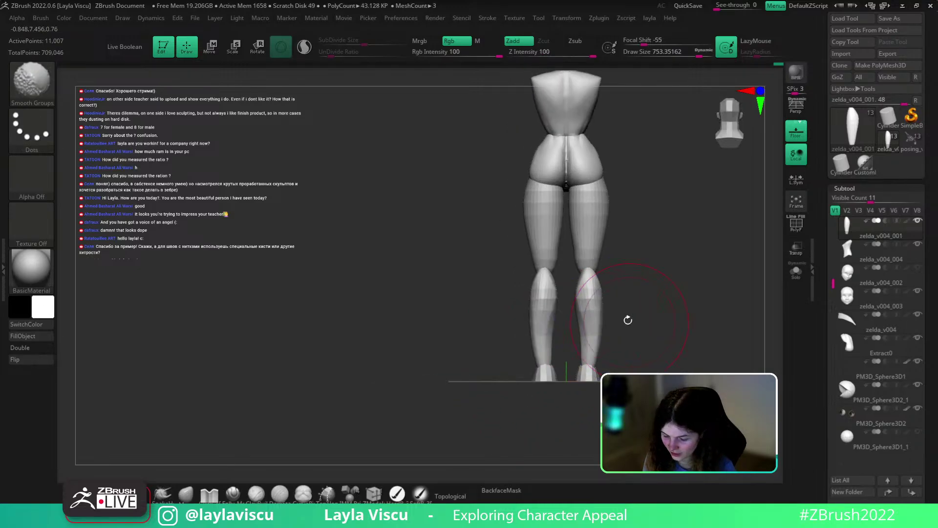
Adjust the calf contours from behind with the Move brush at draw size about 685
left_click(186, 494)
key("s")
left_click_drag(543, 338, 547, 337)
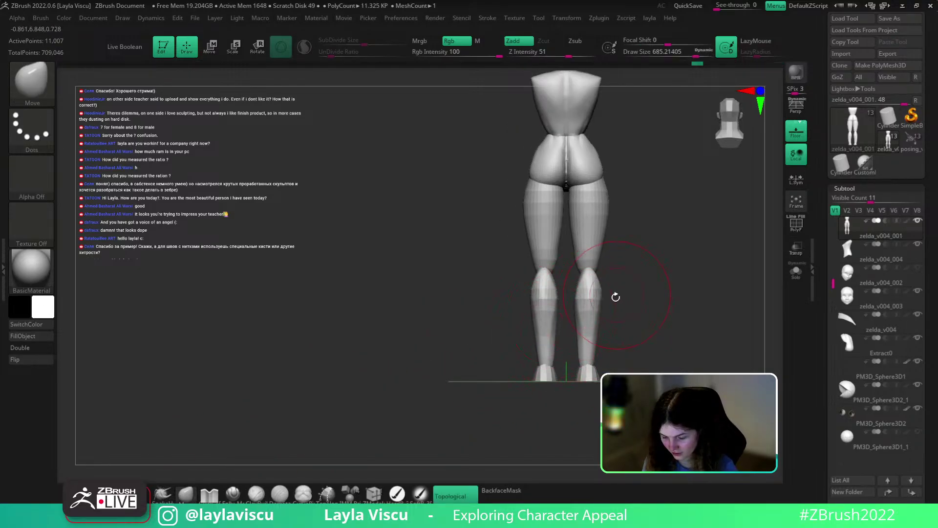
Isolate the lower legs, narrow them near the ankles with the Pinch brush, and show the whole body again
key("b")
key("p")
key("i")
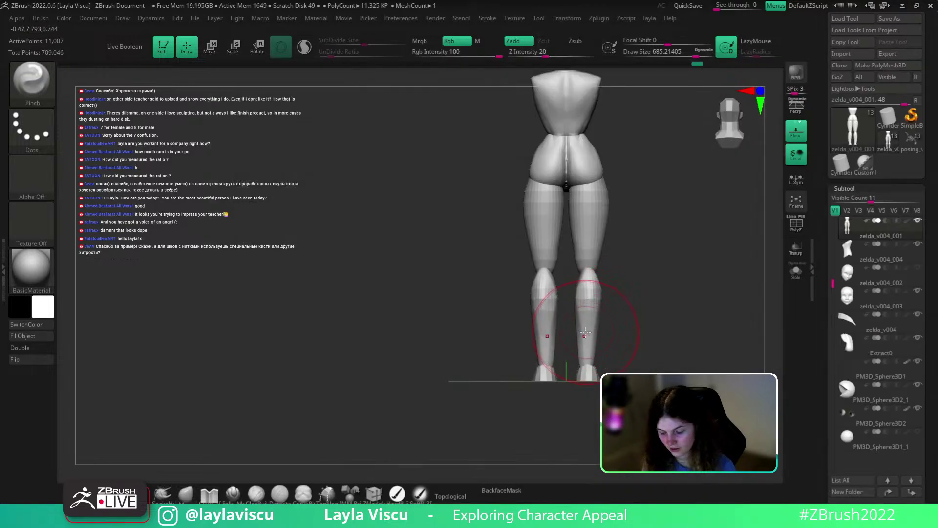
left_click(593, 342, "ctrl+shift")
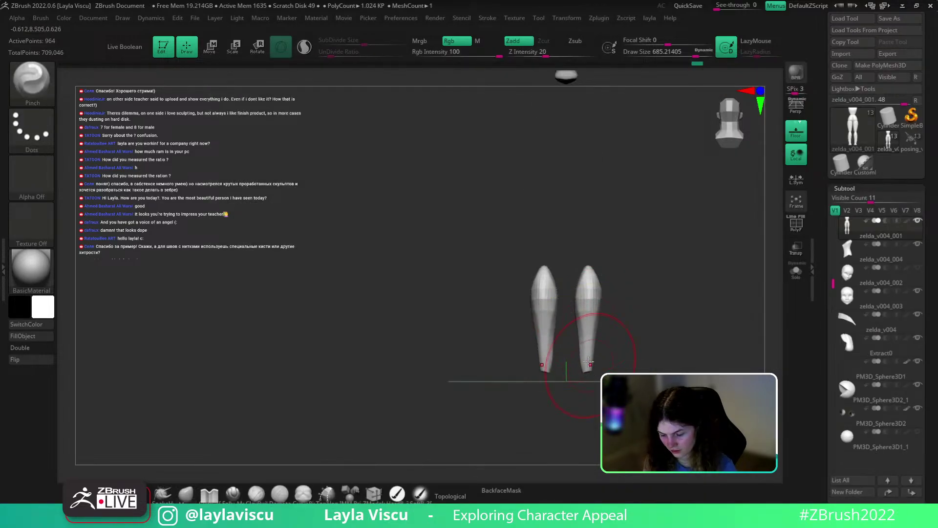
key("ctrl")
left_click(633, 330, "ctrl+shift")
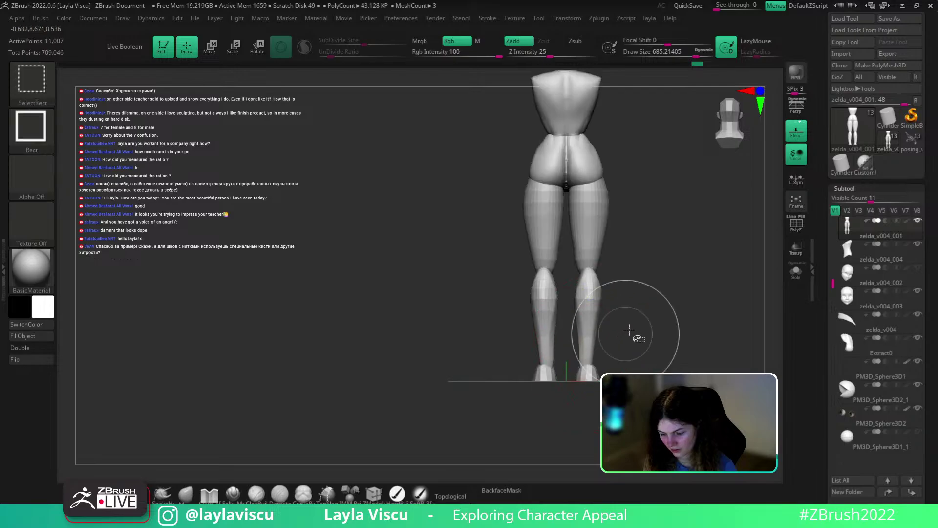
Refine the calf shape from behind with the Move brush at draw size about 468, with backface masking turned on
key("b")
key("m")
key("t")
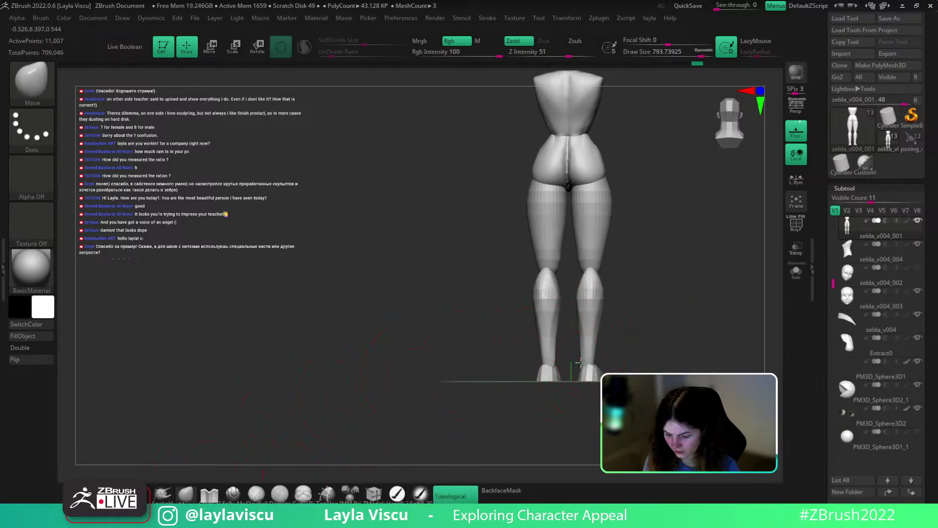
right_click_drag(639, 354, 634, 312, "ctrl")
left_click_drag(634, 312, 631, 333, "shift")
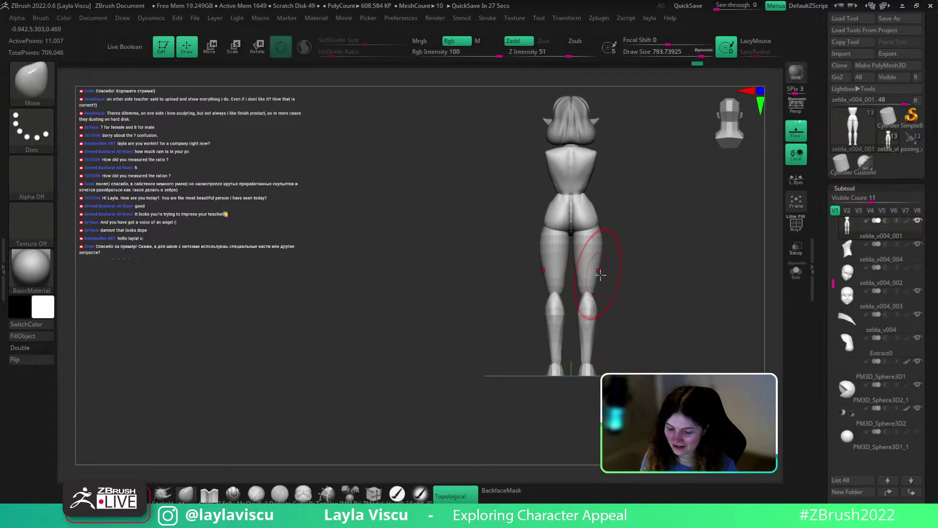
right_click_drag(600, 275, 601, 319, "ctrl")
key("s")
left_click_drag(601, 319, 575, 308)
key("bracketleft")
left_click(502, 490)
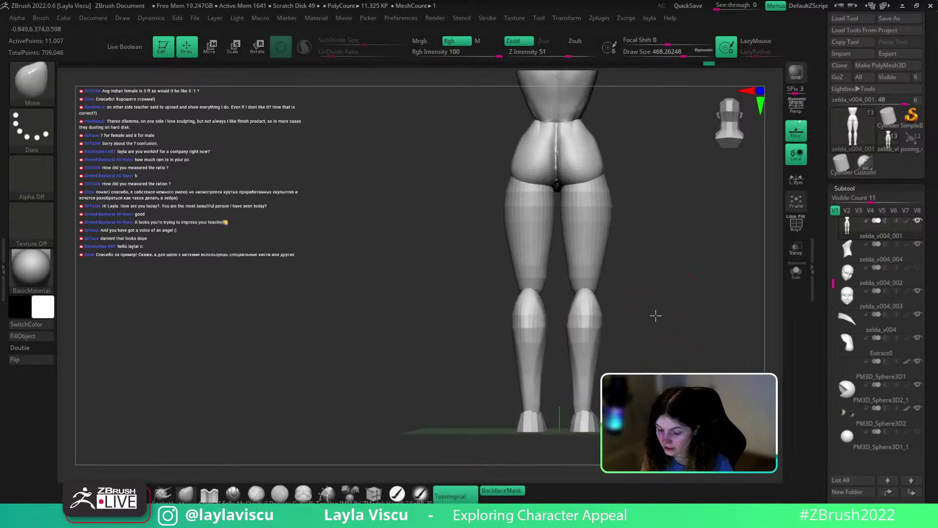
mouse_move(655, 314)
left_mouse_down()
mouse_move(663, 314)
mouse_move(664, 293)
mouse_move(727, 313)
mouse_move(697, 321)
left_mouse_up()
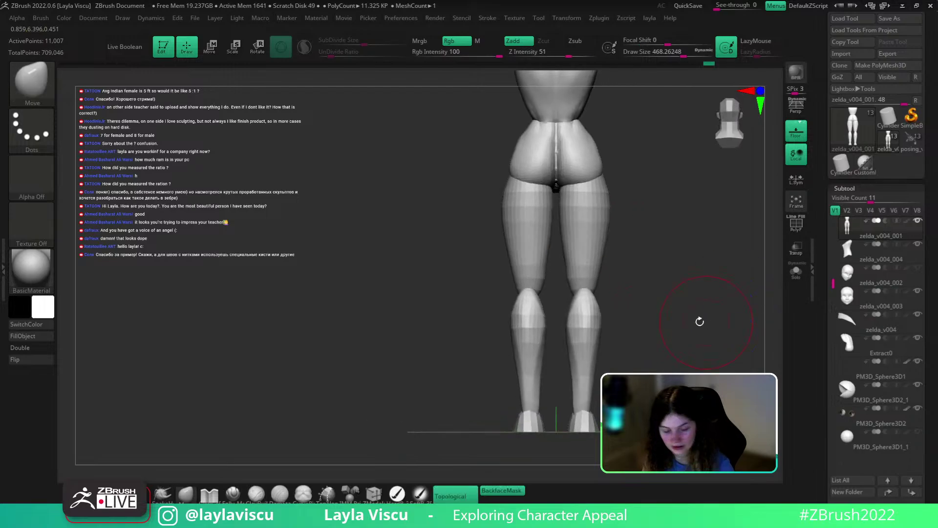
Isolate the lower legs, pinch the upper calves with the Pinch brush, and restore the full figure's visibility
key("b")
key("p")
key("i")
left_click(582, 319, "ctrl+shift")
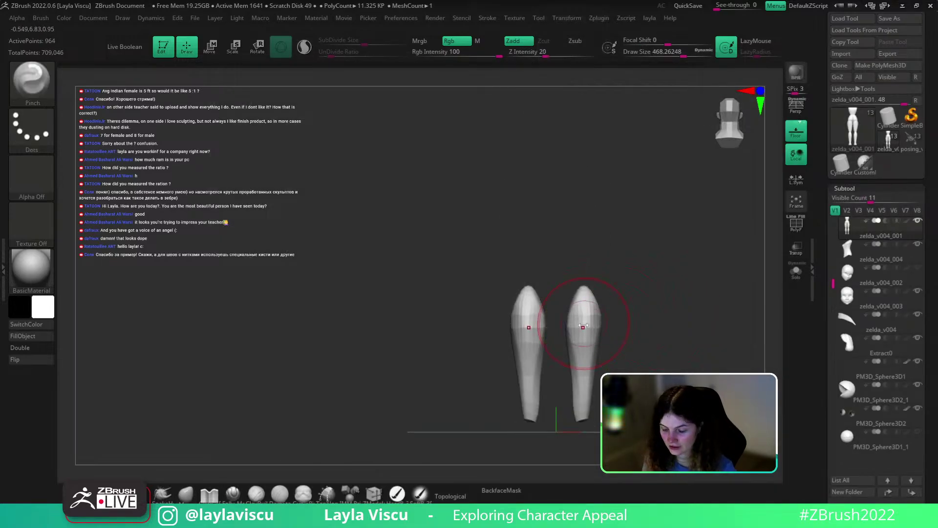
left_click(601, 259, "ctrl+shift")
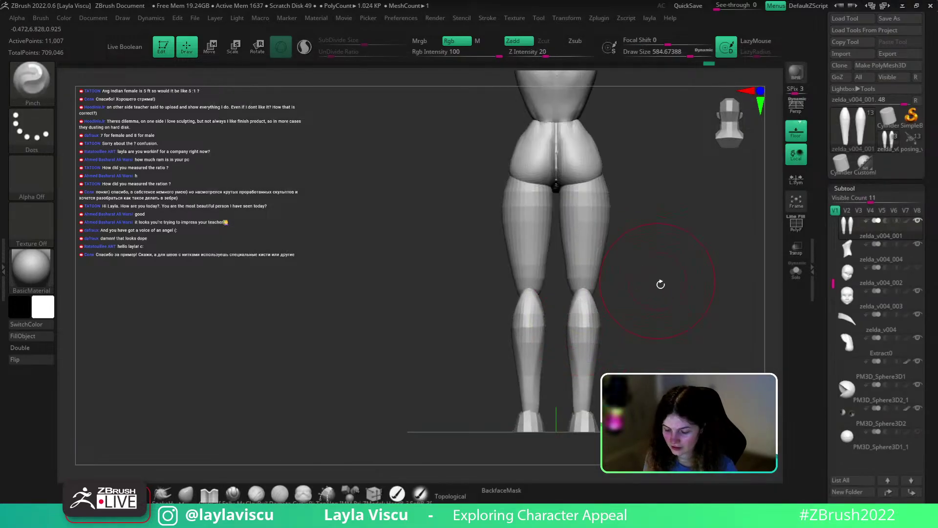
Isolate the lower legs from the front, tighten the shins with the Pinch brush, and unhide the rest of the body
left_click_drag(660, 283, 702, 291)
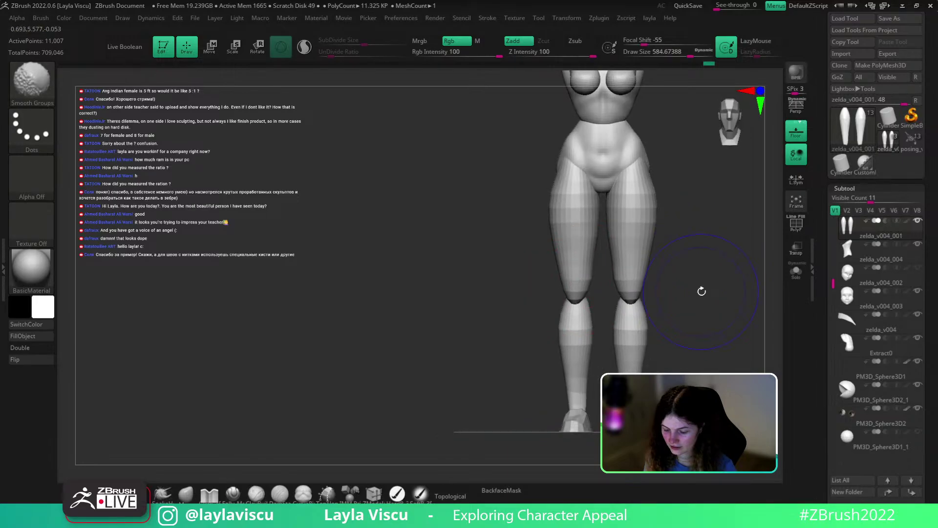
left_click(189, 496)
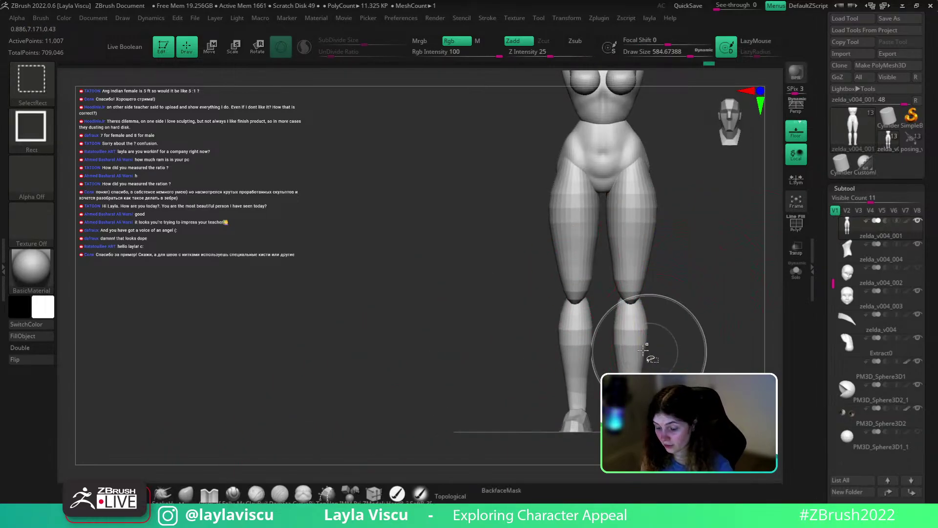
left_click(628, 398, "ctrl+shift")
key("b")
key("p")
key("o")
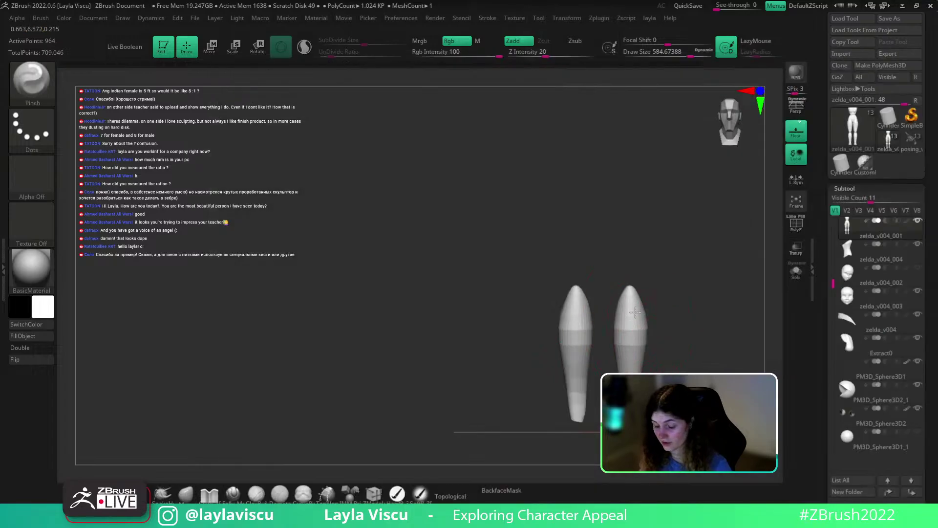
left_click(687, 341, "ctrl+shift")
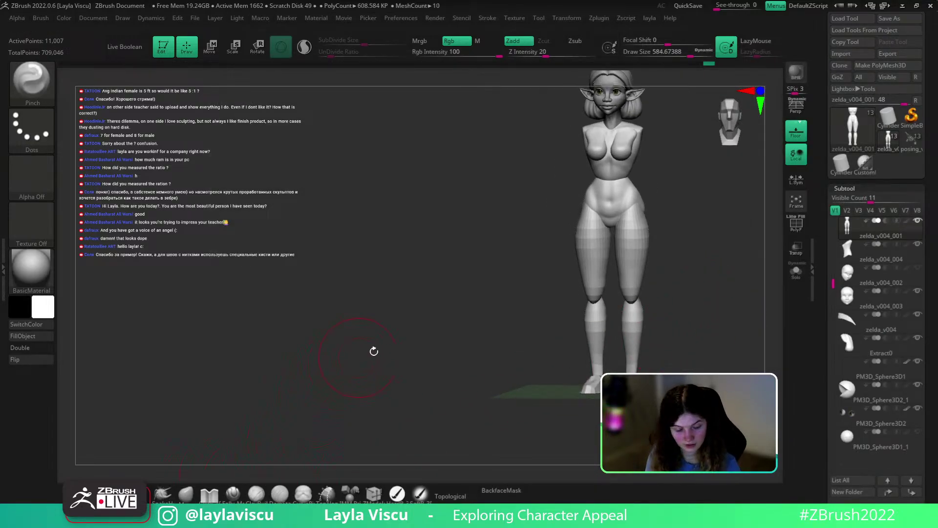
Select the ClayBuildup brush, isolate the lower legs, and check their polygon wireframe
key("b")
left_click(713, 320)
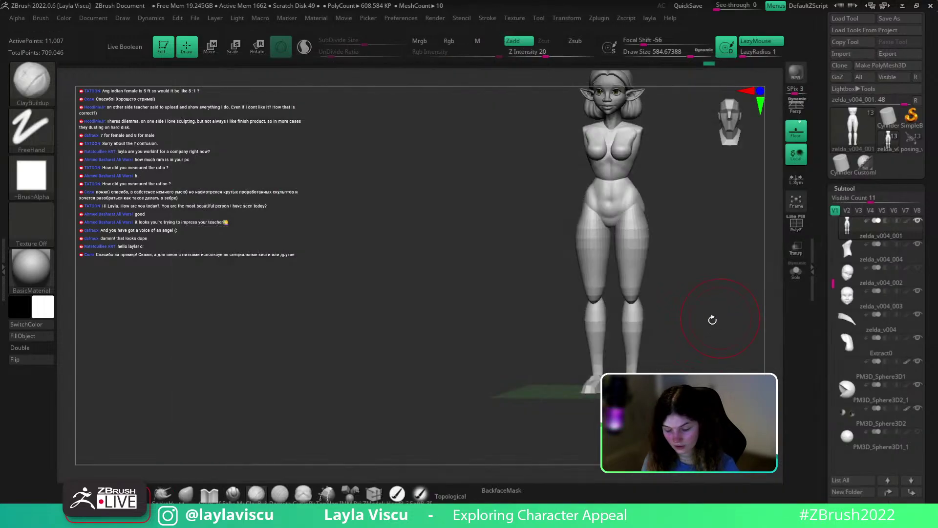
right_click_drag(698, 321, 682, 333, "shift")
left_click(637, 352, "ctrl+shift")
right_click_drag(637, 352, 635, 372, "ctrl")
key("shift+f")
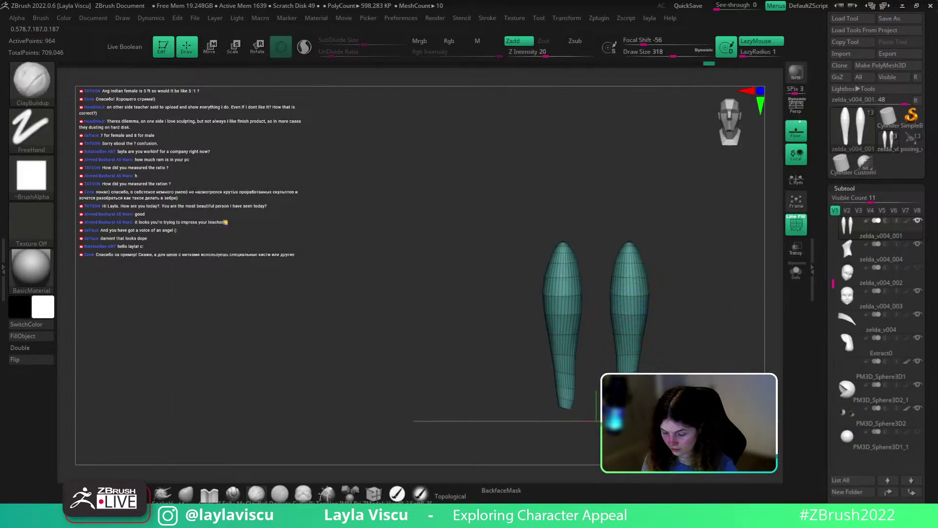
key("shift+f")
Reshape the isolated calves with the Move brush at draw size about 476, turn off backface masking, and show the full figure
right_click_drag(675, 321, 655, 335)
key("b")
key("m")
key("v")
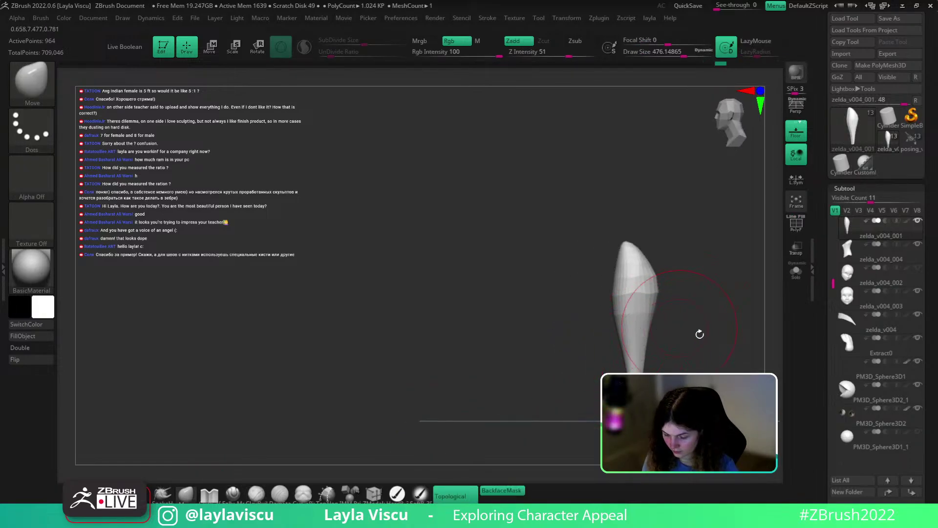
right_click_drag(700, 334, 663, 371, "shift")
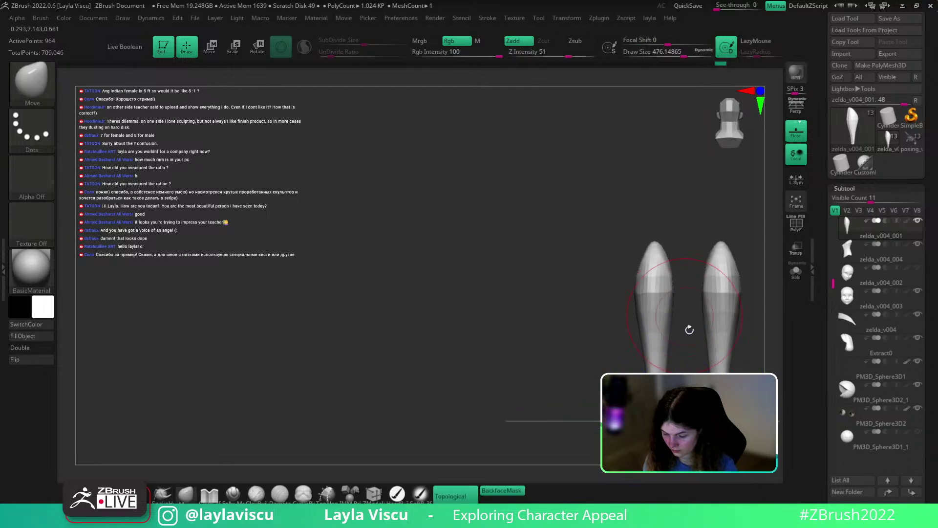
left_click(513, 493)
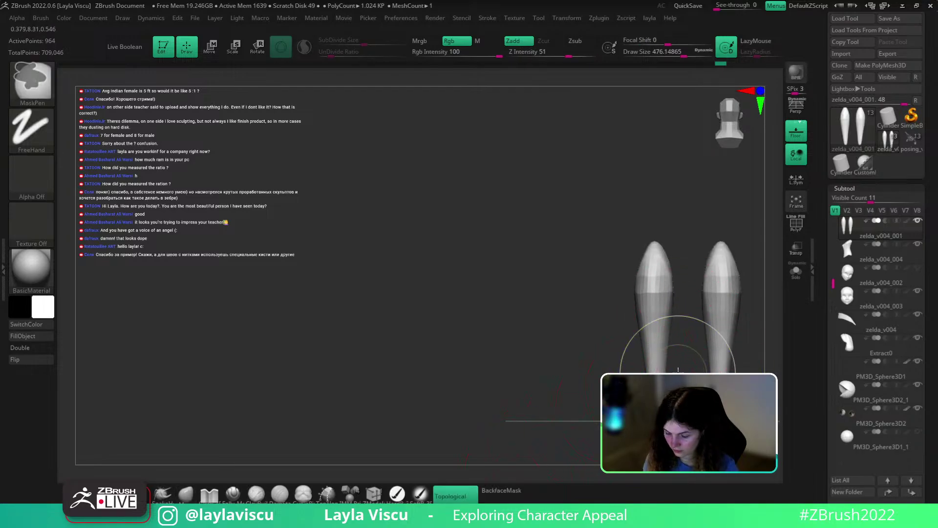
key("ctrl+shift+s")
right_click_drag(664, 357, 684, 419, "ctrl")
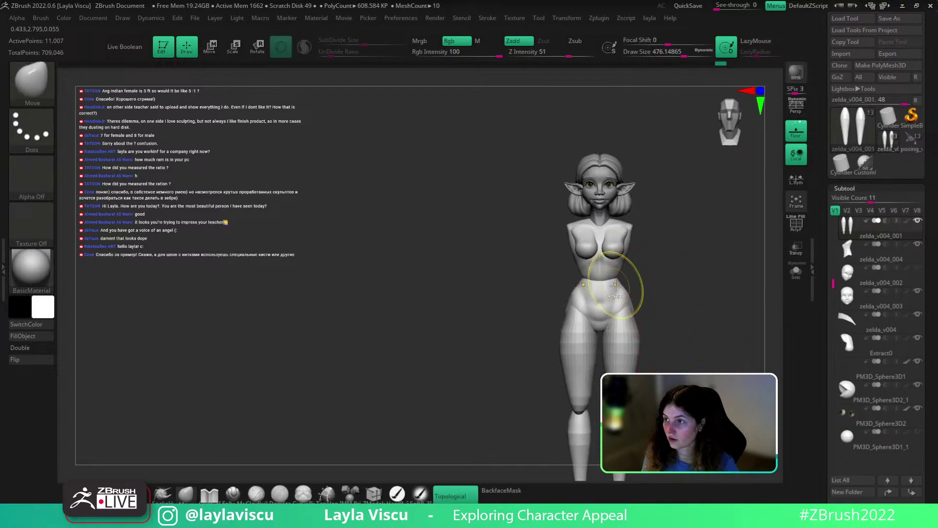
Adjust the waist contour at the top of the pelvis from the front with the Move brush at draw size about 393
right_click_drag(615, 286, 620, 295, "ctrl")
key("[")
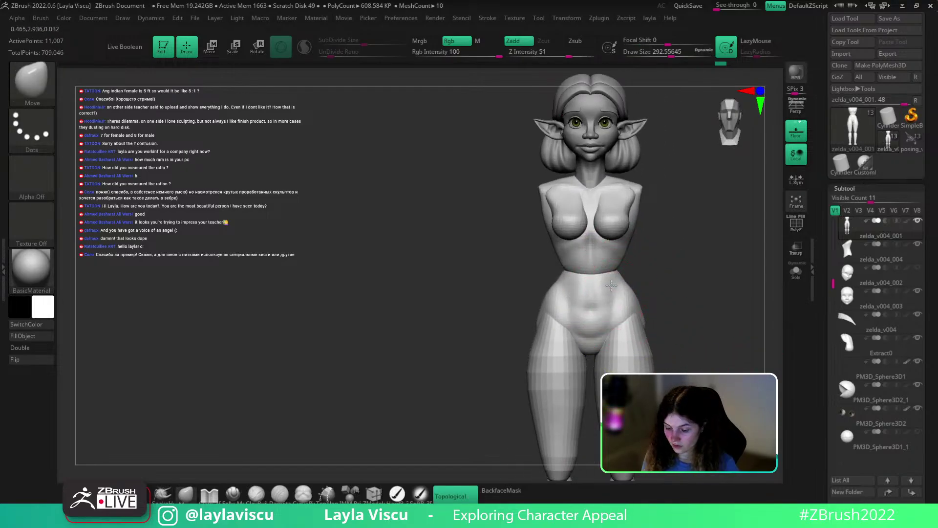
key("s")
left_click(622, 275)
left_click_drag(622, 275, 618, 271)
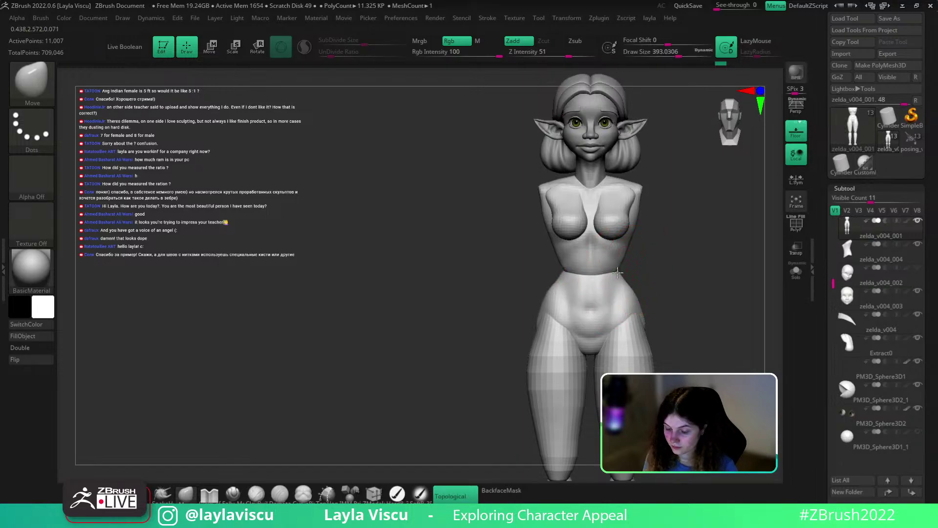
scroll(618, 279, "down", 3)
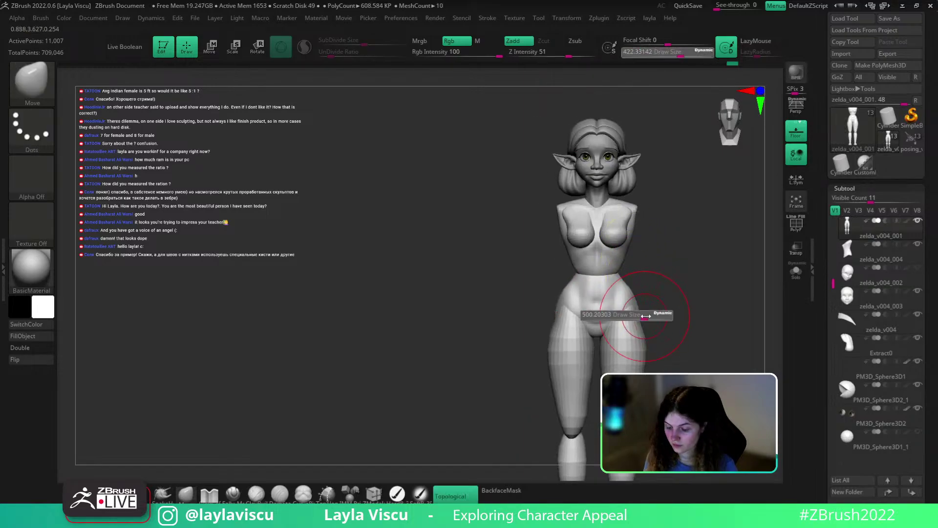
Adjust the front of the pelvis where it meets the thighs, using the Move brush at draw size about 305
key("s")
left_click_drag(630, 312, 611, 319)
key("s")
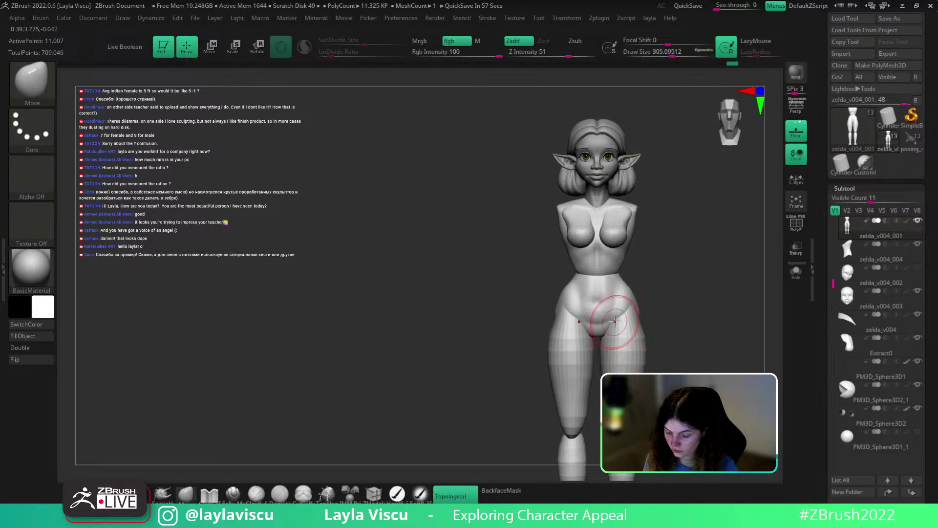
Isolate the pelvis, switch to the ClayBuildup brush, and hide the floor grid
right_click_drag(631, 312, 679, 296, "ctrl")
mouse_move(679, 295)
left_mouse_down()
mouse_move(677, 143)
mouse_move(666, 310)
mouse_move(598, 340)
mouse_move(653, 298)
mouse_move(615, 295)
mouse_move(628, 275)
mouse_move(611, 327)
mouse_move(594, 313)
mouse_move(645, 430)
left_mouse_up()
left_click(598, 341, "ctrl+shift")
left_click_drag(628, 264, 597, 283)
key("b")
key("c")
key("b")
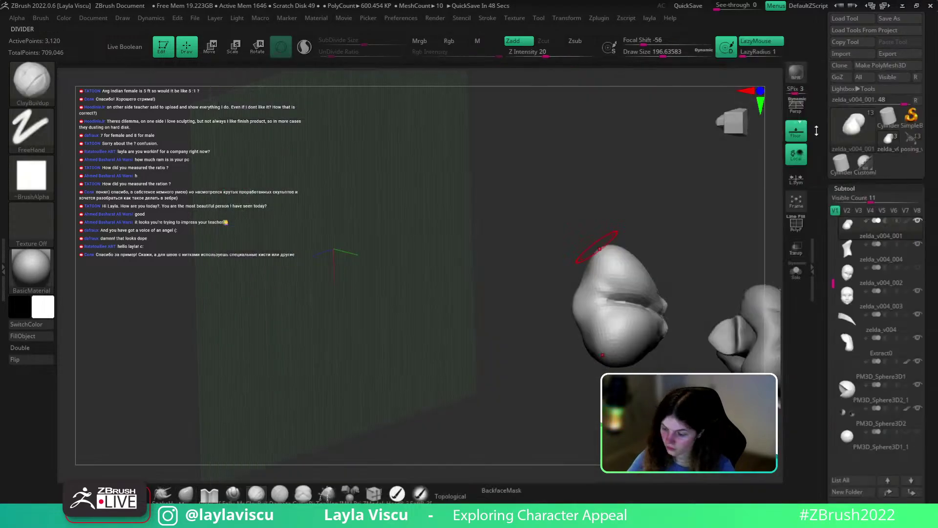
left_click(795, 131)
Build up and smooth the underside of the isolated pelvis with the ClayBuildup brush
left_click_drag(666, 215, 689, 235)
key("s")
left_click_drag(594, 301, 591, 302)
left_click_drag(660, 254, 640, 313)
mouse_move(574, 294)
left_mouse_down("shift")
mouse_move(585, 311)
mouse_move(656, 301)
mouse_move(615, 370)
mouse_move(655, 352)
mouse_move(696, 364)
mouse_move(685, 360)
mouse_move(704, 352)
mouse_move(587, 347)
left_mouse_up("shift")
left_click(655, 301, "ctrl+shift")
key("ctrl+z")
Carve the lower end of the buttock crease with DamStandard at draw size about 202, smooth it, and show the whole body
key("b")
key("d")
key("s")
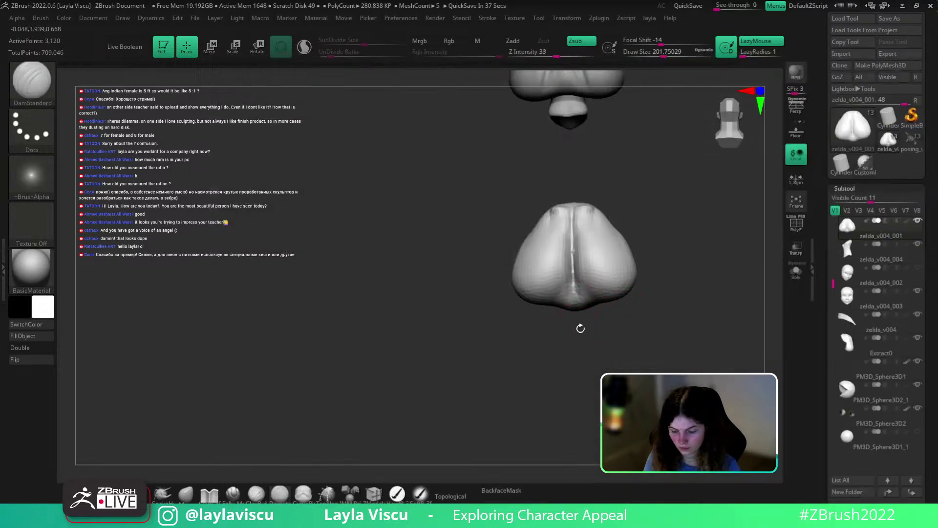
mouse_move(576, 309)
left_mouse_down()
mouse_move(575, 294)
mouse_move(577, 303)
left_mouse_up()
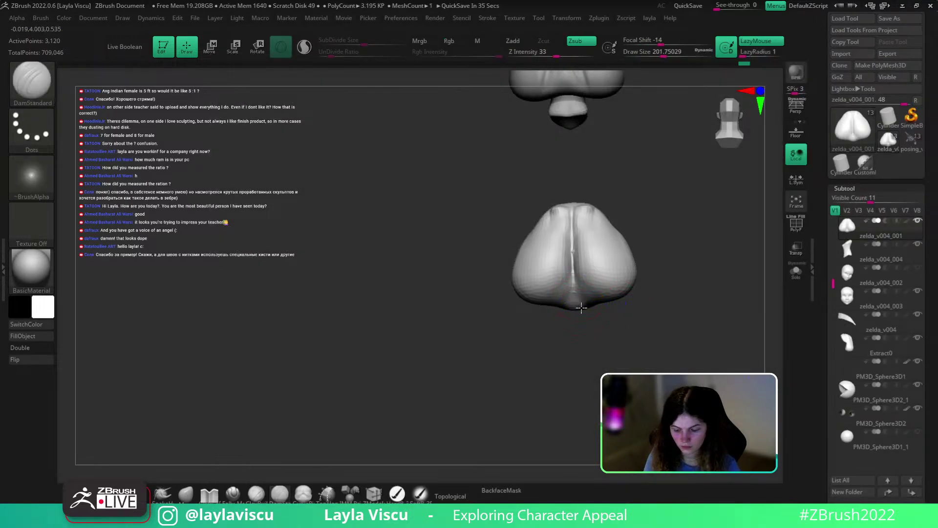
left_click_drag(642, 316, 672, 308, "shift")
left_click(672, 308, "ctrl+shift")
Reshape the lower contour of the buttocks above the thighs with the Move brush
left_click(186, 496)
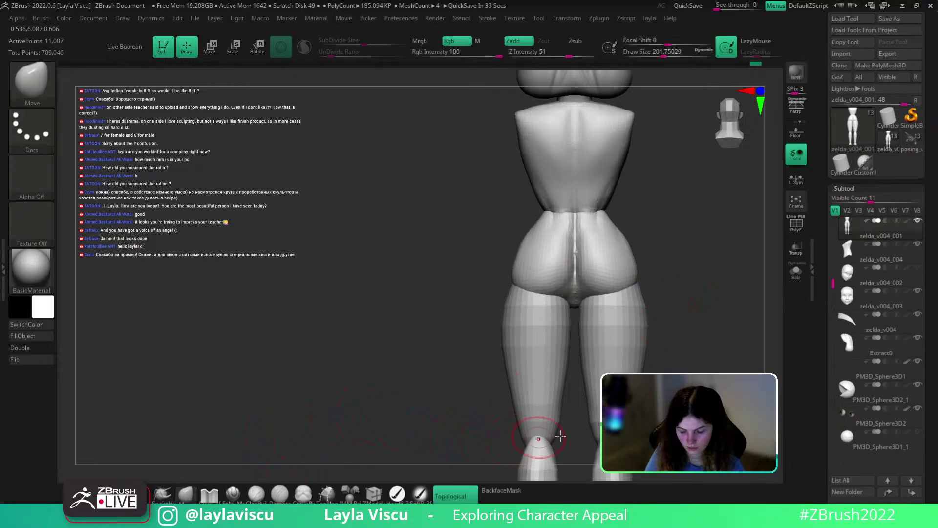
left_click_drag(673, 249, 674, 254)
key("s")
mouse_move(544, 285)
left_mouse_down()
mouse_move(552, 285)
mouse_move(540, 294)
left_mouse_up()
left_click_drag(689, 293, 706, 290, "shift")
mouse_move(652, 258)
left_mouse_down()
mouse_move(568, 263)
mouse_move(643, 306)
mouse_move(664, 260)
mouse_move(709, 251)
mouse_move(615, 272)
mouse_move(610, 241)
left_mouse_up()
mouse_move(671, 242)
left_mouse_down()
mouse_move(720, 242)
mouse_move(655, 253)
left_mouse_up()
Build up the lower back above the buttocks with ClayBuildup at draw size about 192 and smooth the strokes
key("b")
key("c")
key("b")
key("s")
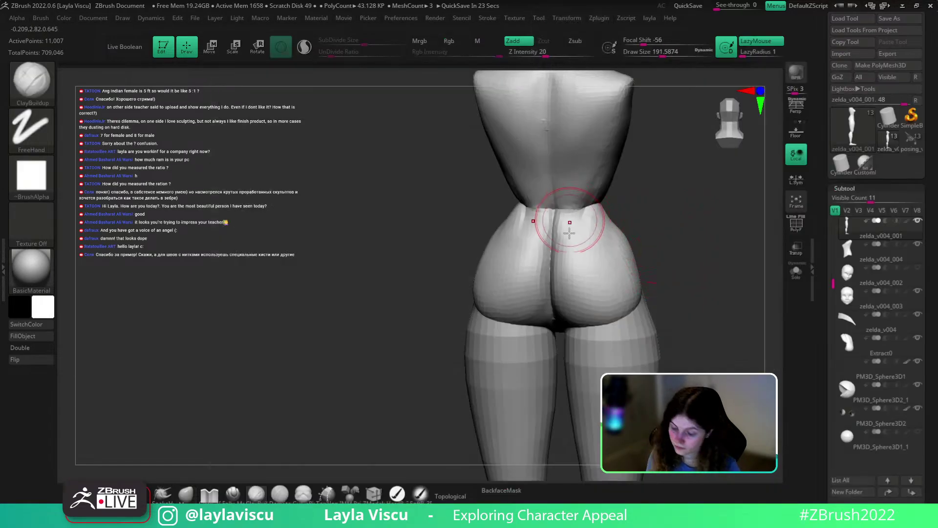
left_click_drag(592, 242, 560, 237, "shift")
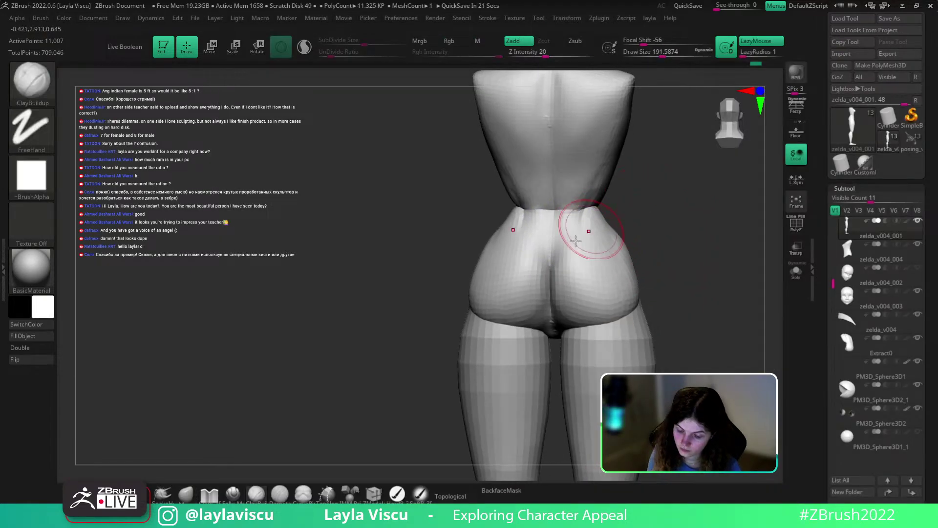
Carve the sacral creases above the buttocks with DamStandard at draw size about 80 and smooth them
key("b")
key("d")
key("s")
key("s")
left_click(562, 248)
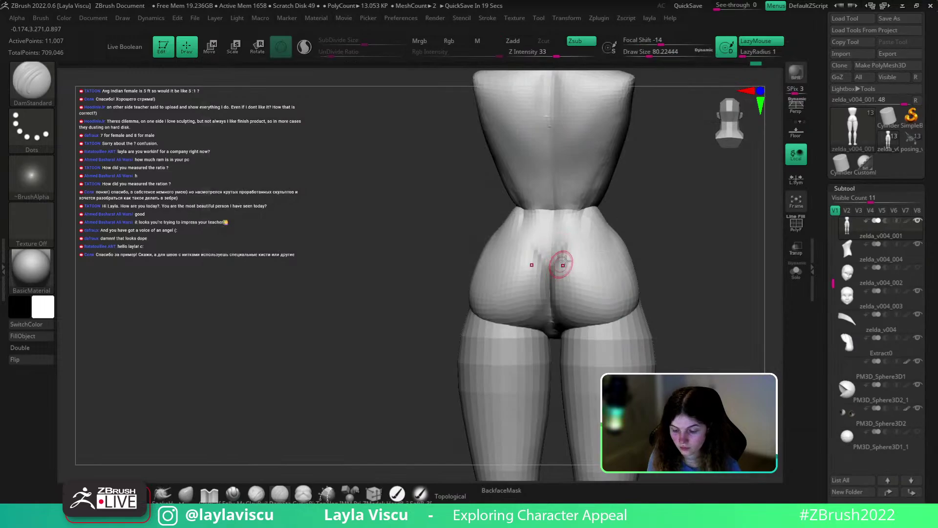
left_click_drag(564, 264, 562, 254, "shift")
Reshape the lower abdomen in three-quarter view with the Move brush at draw size about 274
left_click_drag(667, 254, 626, 218, "alt")
mouse_move(723, 213)
left_mouse_down()
mouse_move(627, 209)
mouse_move(672, 258)
mouse_move(629, 242)
mouse_move(601, 289)
mouse_move(655, 254)
mouse_move(612, 266)
left_mouse_up()
left_click(197, 497)
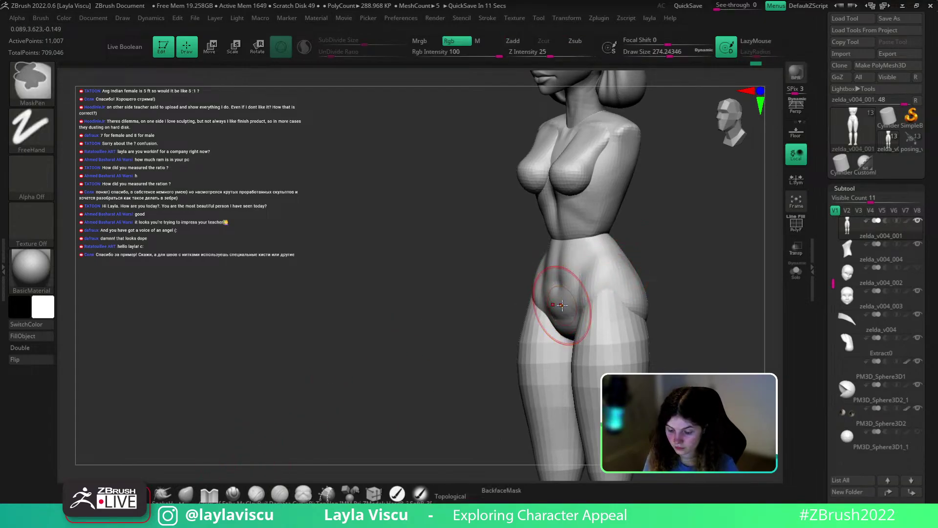
left_click_drag(561, 303, 561, 324)
left_click(503, 490)
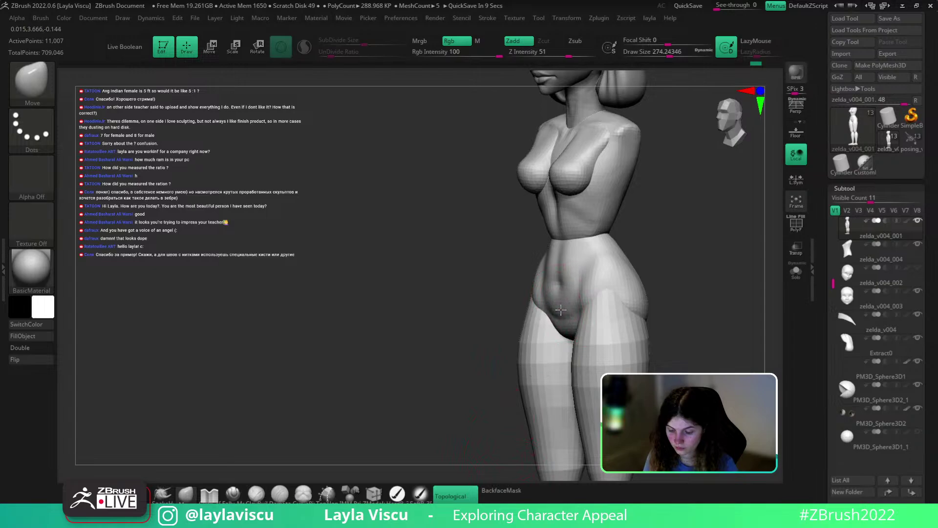
mouse_move(662, 234)
left_mouse_down()
mouse_move(653, 238)
mouse_move(670, 242)
mouse_move(639, 199)
mouse_move(636, 269)
mouse_move(550, 227)
mouse_move(628, 228)
mouse_move(628, 241)
left_mouse_up()
Insert a PolySphere from the IMM Primitives brush at the character's shoulder
key("b")
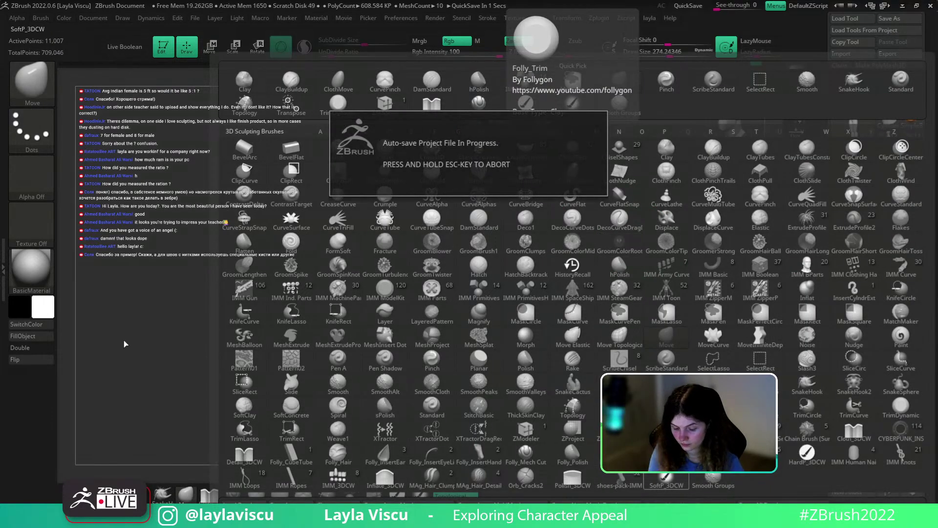
key("Escape")
left_click(350, 494)
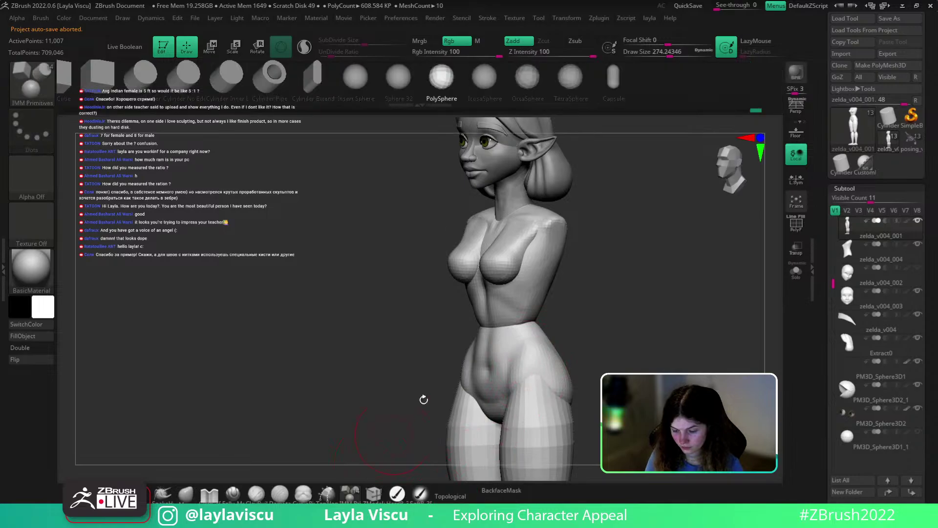
left_click_drag(560, 229, 637, 283)
key("w")
Position the shoulder spheres beside the upper torso from front and side views with local symmetry enabled
mouse_move(554, 240)
left_mouse_down()
mouse_move(527, 251)
mouse_move(538, 248)
left_mouse_up()
left_click_drag(579, 276, 586, 267)
left_click(796, 179)
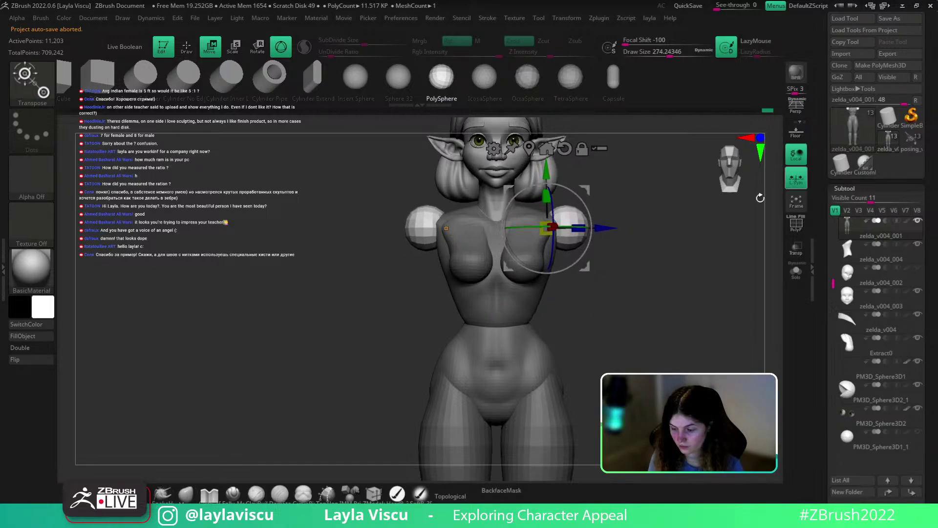
left_click_drag(760, 197, 662, 265)
left_click_drag(591, 266, 633, 262)
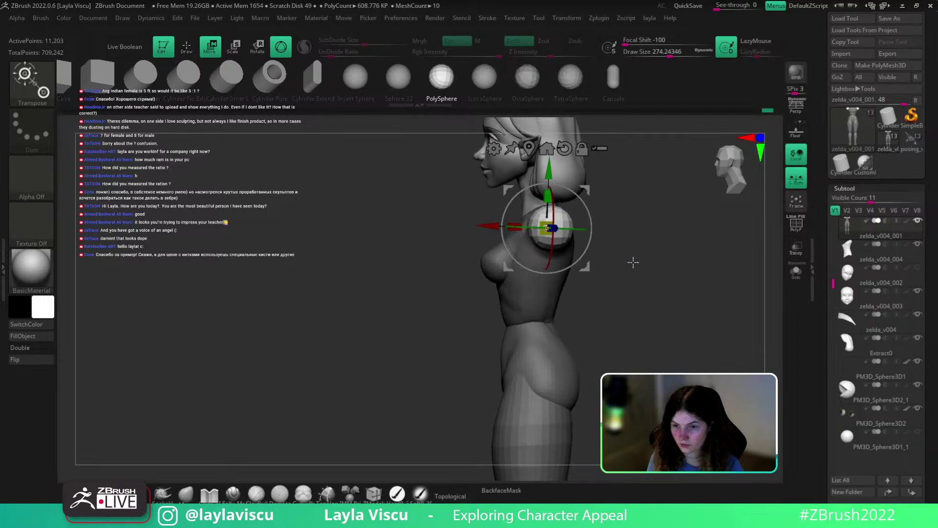
left_click_drag(546, 228, 534, 237)
left_click_drag(626, 257, 709, 259)
left_click_drag(586, 267, 591, 275)
left_click_drag(703, 276, 623, 279)
left_click_drag(588, 273, 585, 269)
Push the shoulder spheres toward the upper chest with the Move brush at draw size about 274
key("q")
left_click_drag(402, 352, 655, 298, "shift")
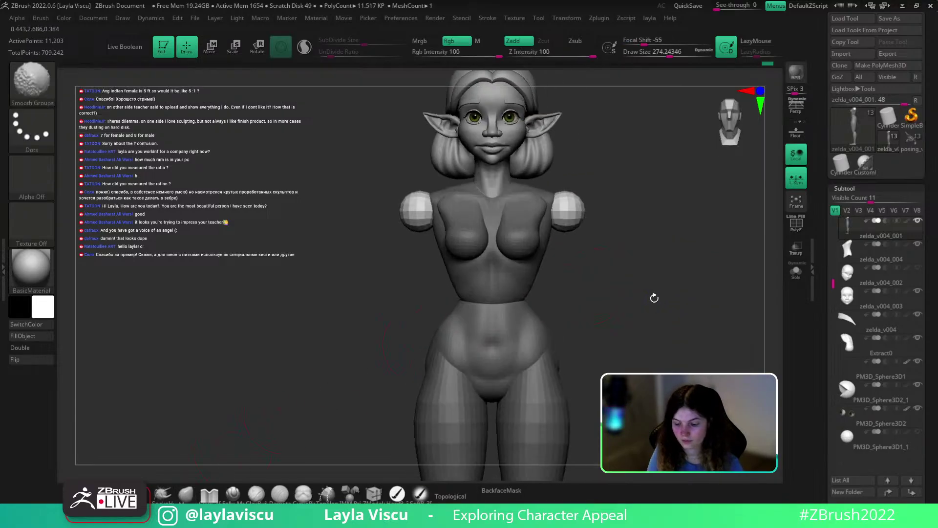
mouse_move(654, 297)
right_mouse_down("ctrl")
mouse_move(632, 279)
mouse_move(614, 294)
mouse_move(618, 343)
right_mouse_up("ctrl")
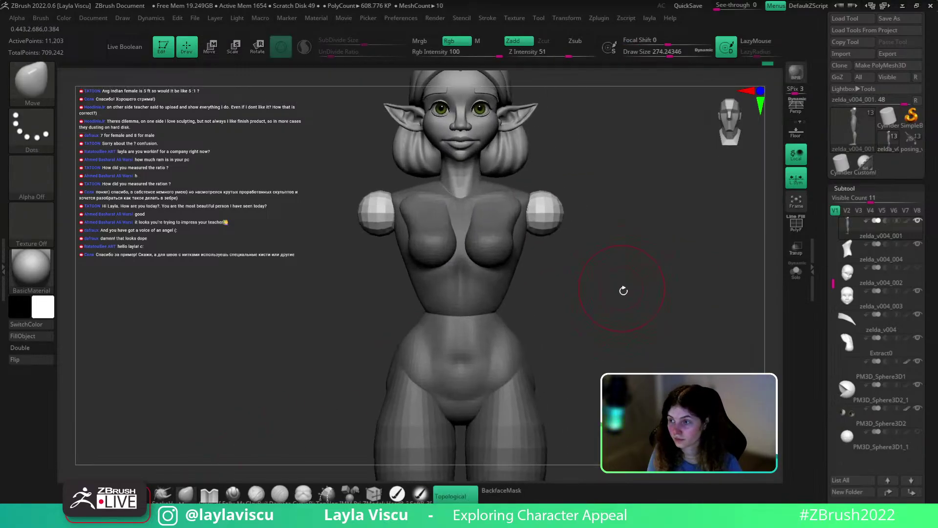
left_click_drag(623, 291, 551, 330)
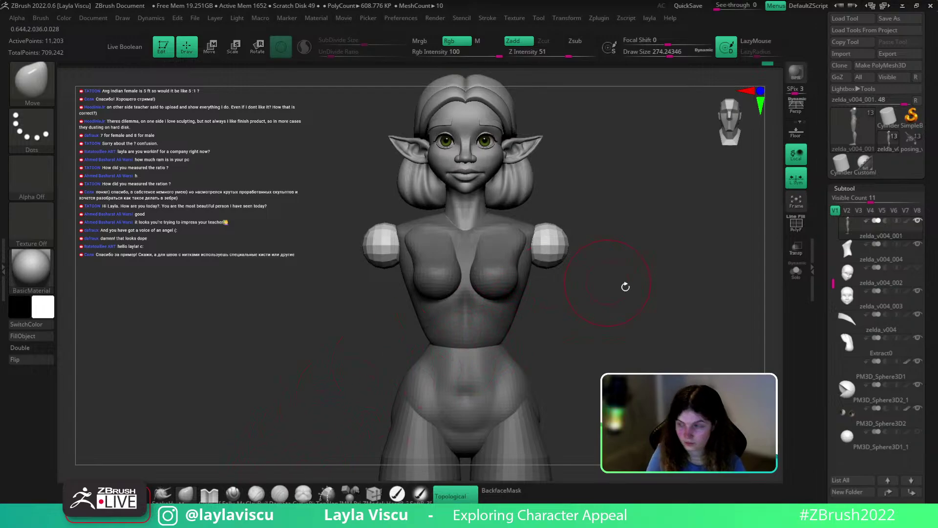
left_click_drag(627, 289, 627, 372)
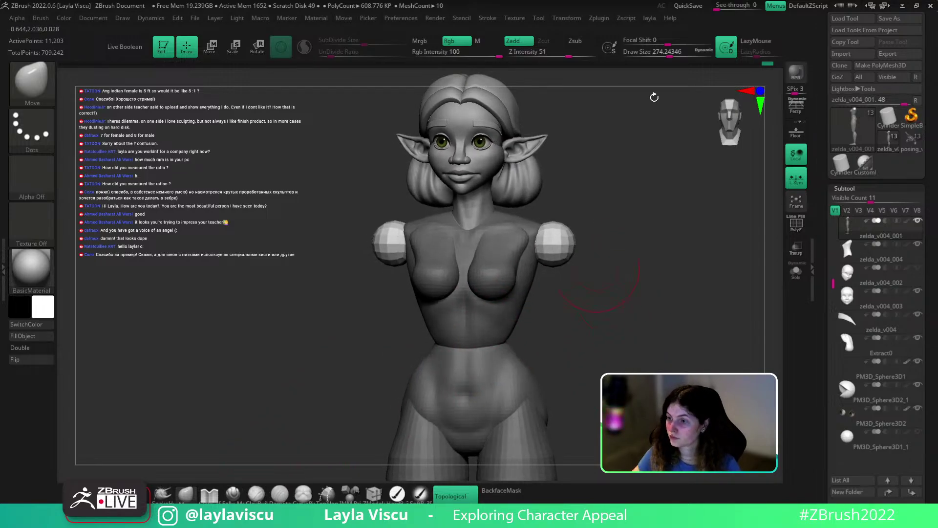
key("o")
left_click_drag(606, 314, 597, 277)
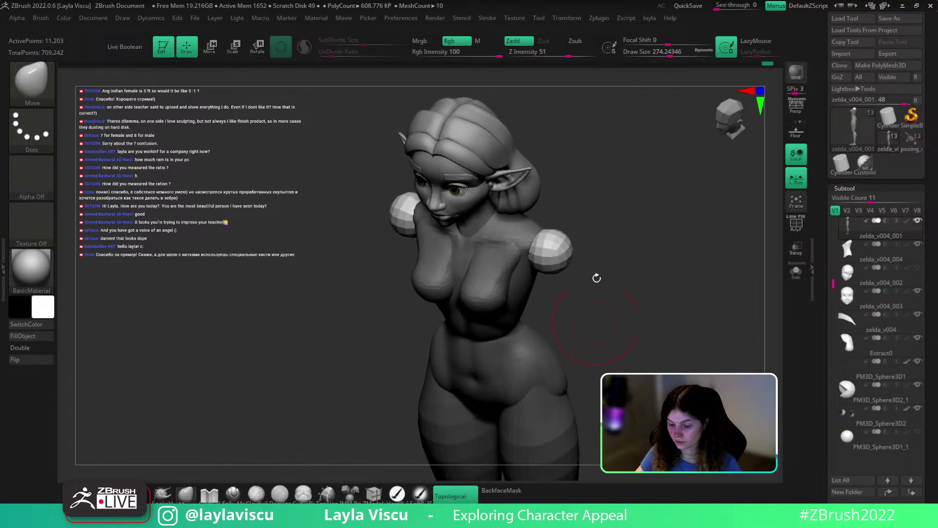
left_click_drag(542, 249, 515, 254)
right_click_drag(515, 254, 542, 228)
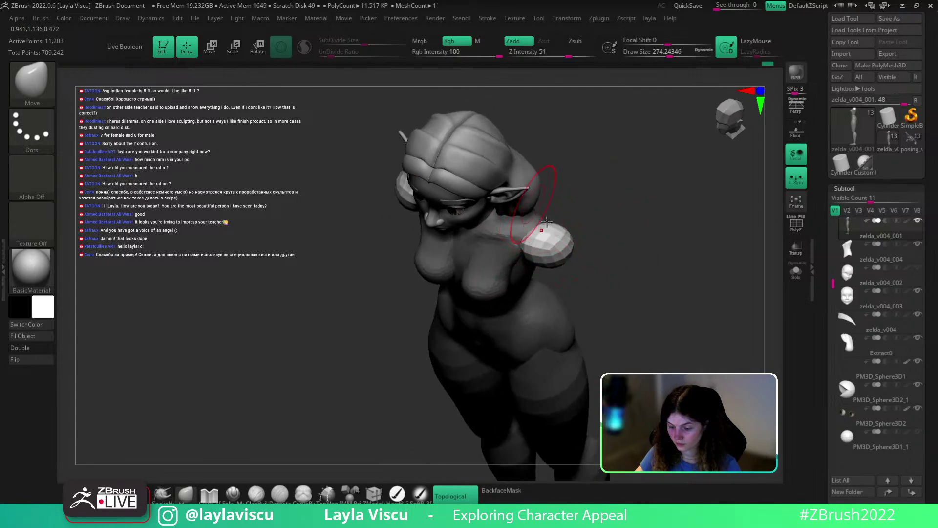
Stretch the shoulder spheres toward the neck from above with the Move brush, undoing the first stroke
left_click_drag(547, 222, 544, 213)
key("ctrl+z")
right_click_drag(544, 211, 569, 223)
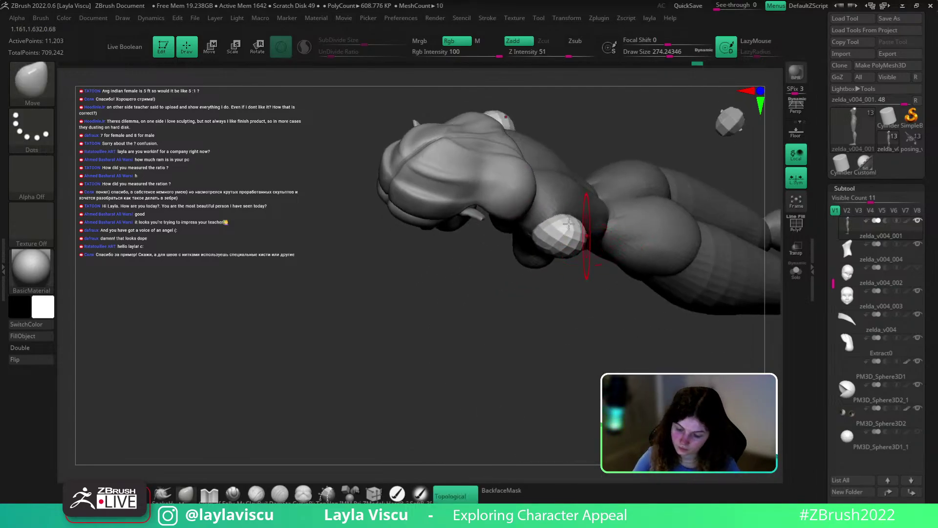
left_click_drag(569, 224, 553, 220)
right_click_drag(562, 215, 657, 244)
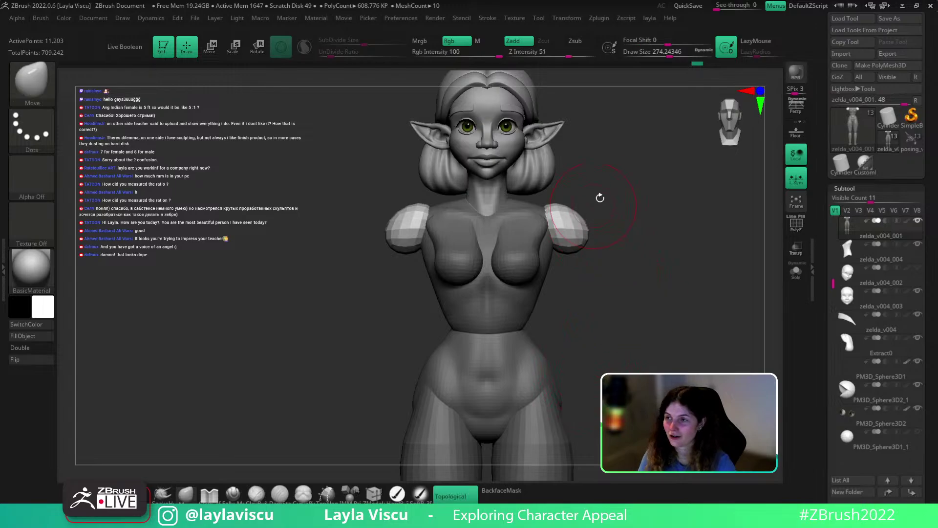
Shape the shoulder masses into rounded deltoids from front and back with the Move brush at draw sizes about 245 and 286
mouse_move(577, 210)
left_mouse_down()
mouse_move(666, 213)
mouse_move(579, 208)
left_mouse_up()
left_click_drag(733, 210, 681, 192)
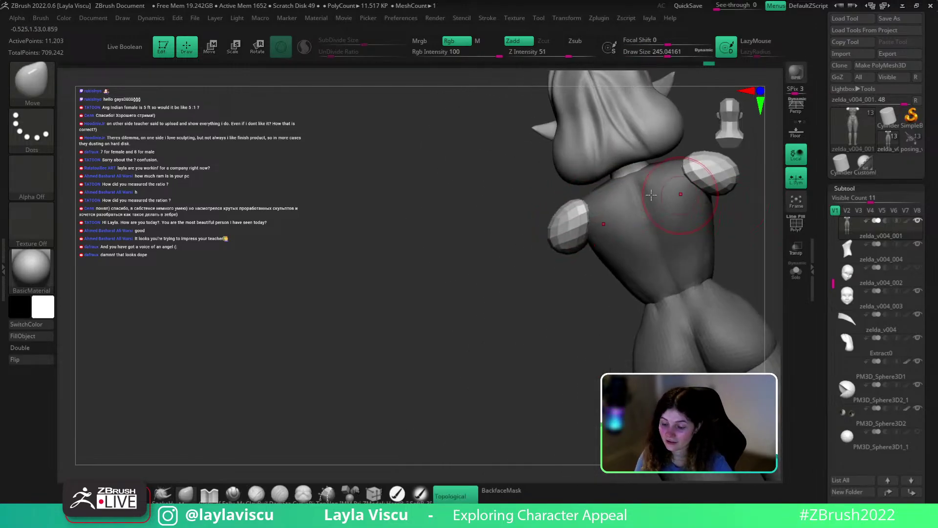
key("s")
left_click_drag(571, 206, 586, 201)
mouse_move(525, 252)
left_mouse_down()
mouse_move(682, 225)
mouse_move(623, 237)
mouse_move(625, 227)
left_mouse_up()
key("s")
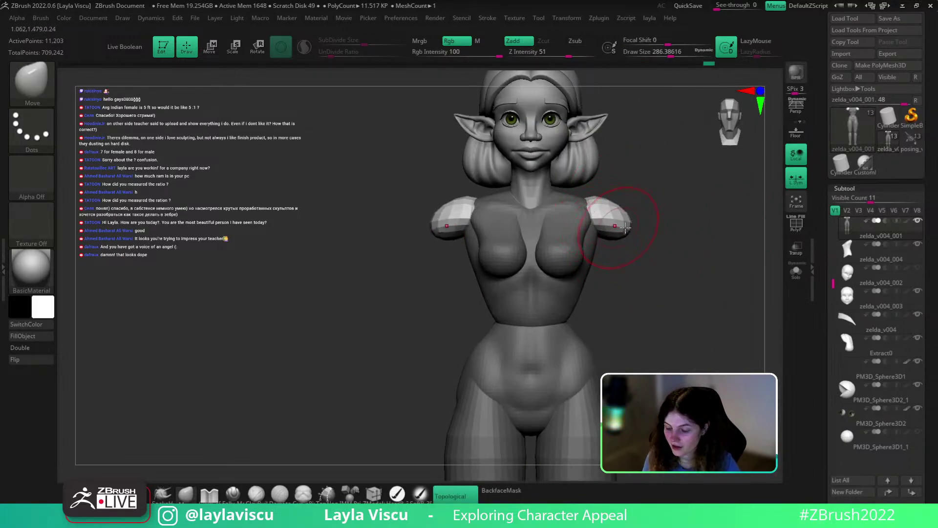
left_click_drag(686, 221, 662, 240)
right_click(661, 240)
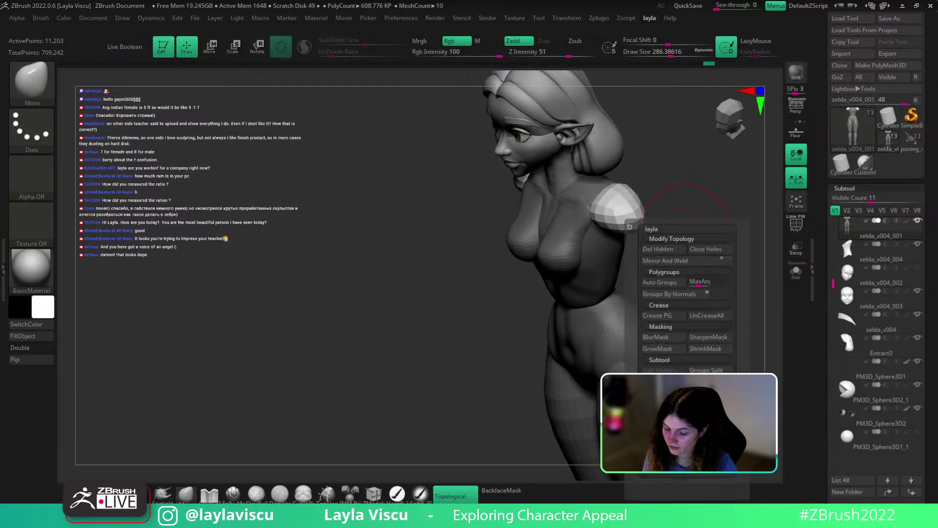
mouse_move(697, 192)
left_mouse_down()
mouse_move(649, 218)
mouse_move(664, 264)
left_mouse_up()
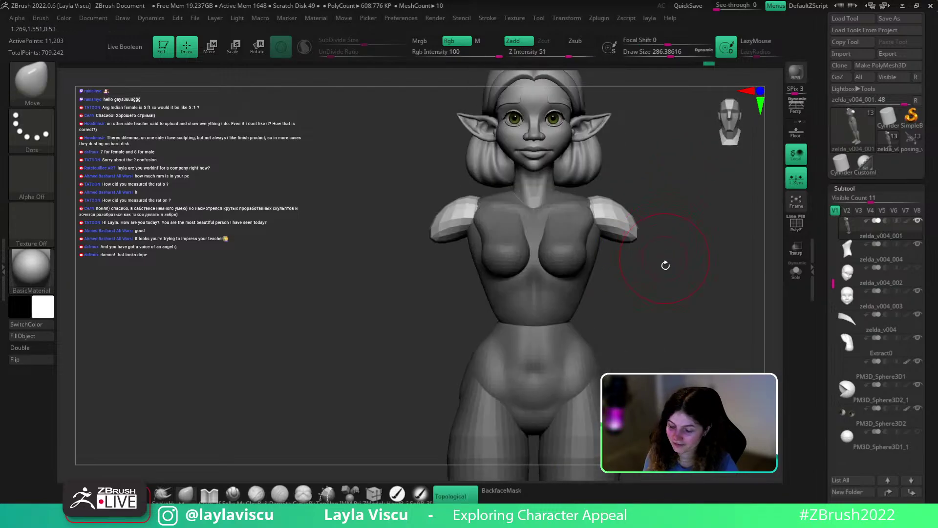
mouse_move(673, 228)
left_mouse_down()
mouse_move(682, 221)
mouse_move(652, 282)
mouse_move(618, 296)
mouse_move(633, 289)
left_mouse_up()
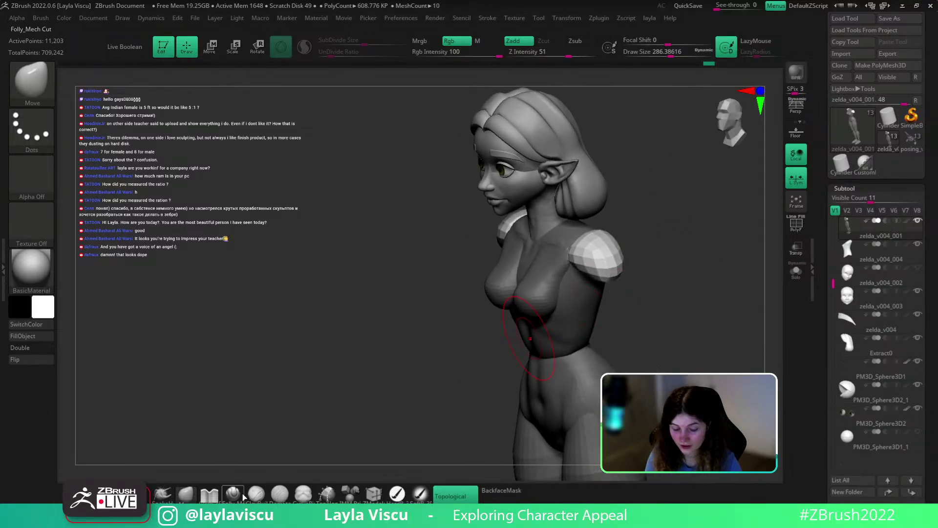
Try the Folly_Mech Cut brush on the shoulder mass with LazyRadius 17
left_click(237, 495)
scroll(905, 52, "down", 10)
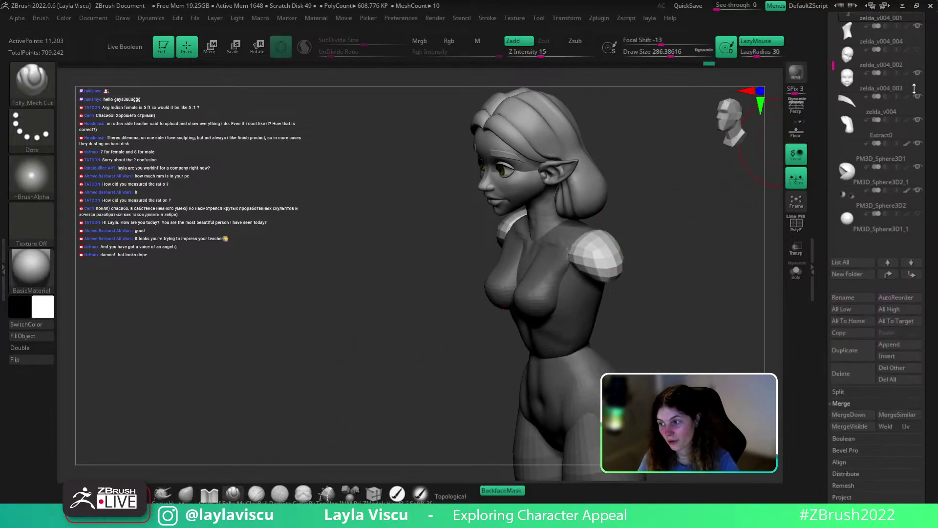
scroll(905, 52, "down", 2)
left_click_drag(699, 239, 673, 243)
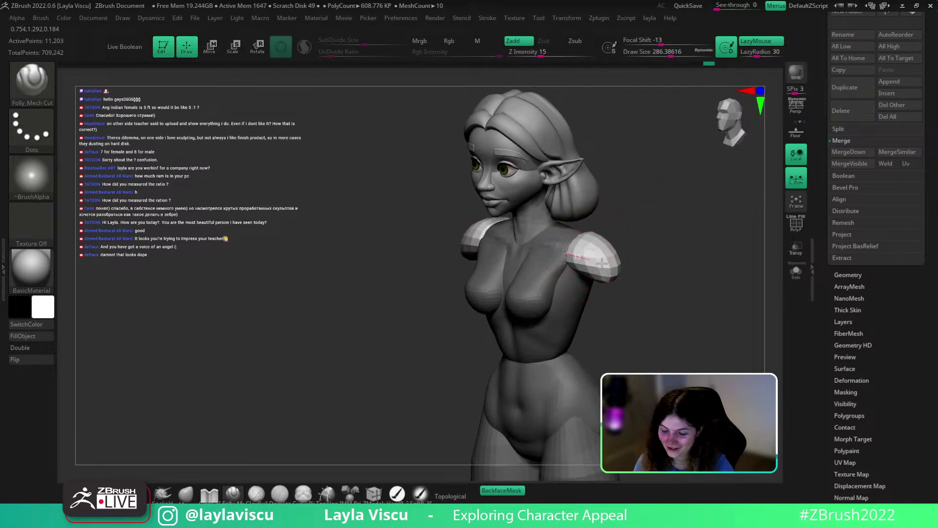
left_click_drag(756, 54, 751, 55)
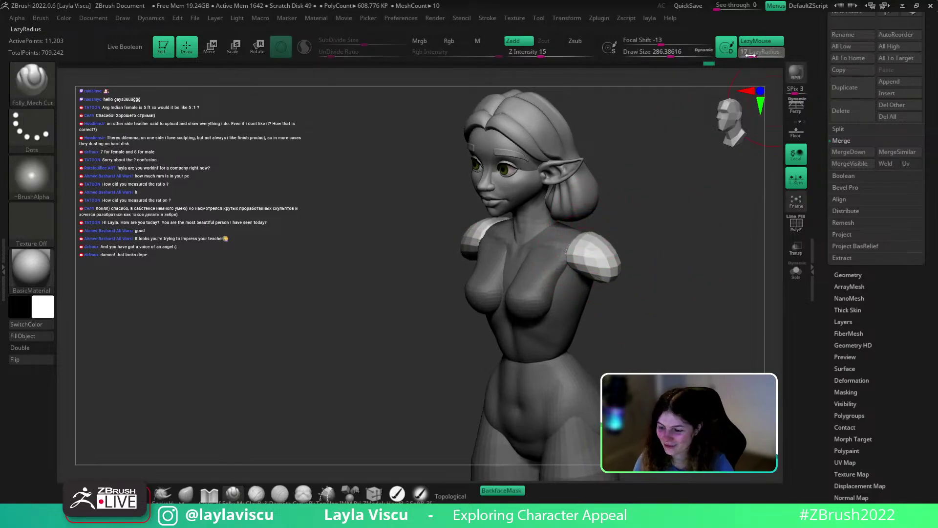
left_click_drag(623, 241, 641, 255)
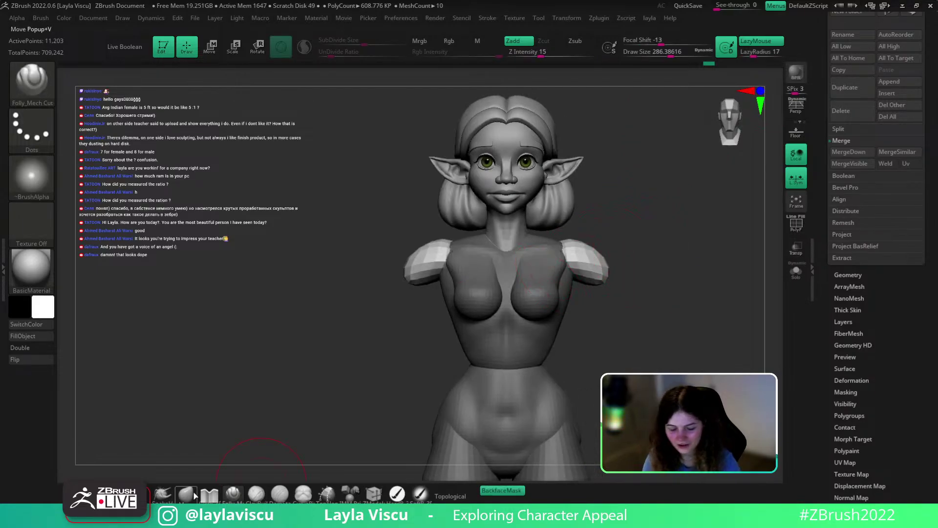
Adjust the shoulder contour in front view with the Move brush at draw size about 338
key("b")
key("m")
key("v")
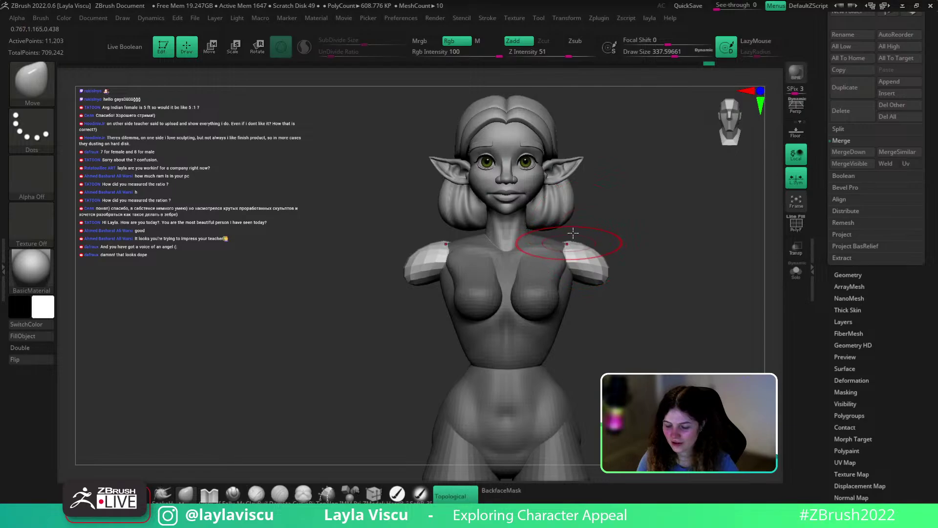
left_click_drag(616, 210, 608, 268)
key("w")
left_click_drag(610, 307, 599, 308)
left_click(209, 494)
left_click_drag(647, 266, 579, 295)
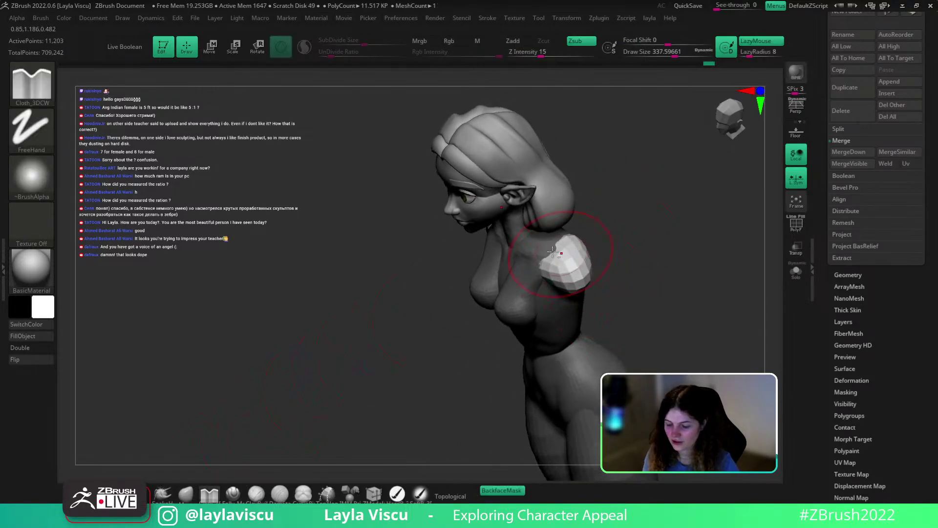
left_click(501, 490)
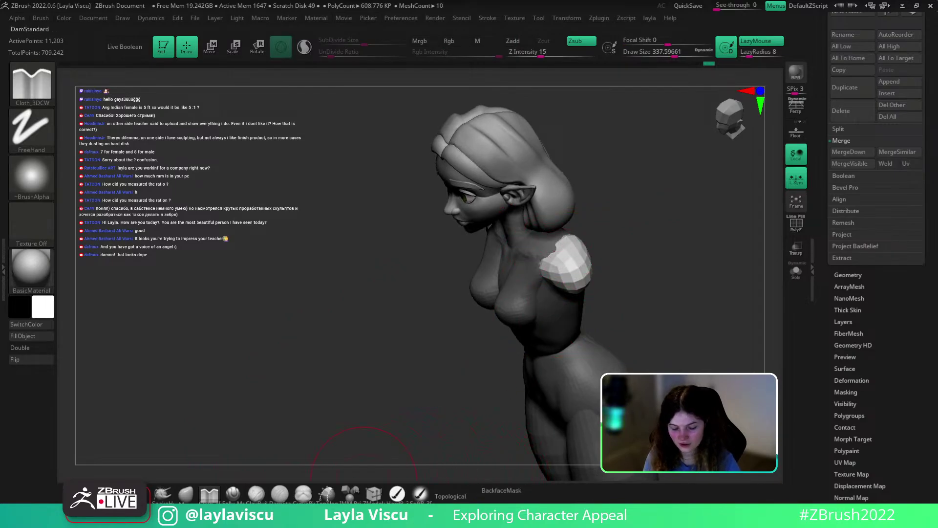
Turn off topological masking for the Move brush and taper the outer end of the shoulders at draw size about 197
left_click(186, 493)
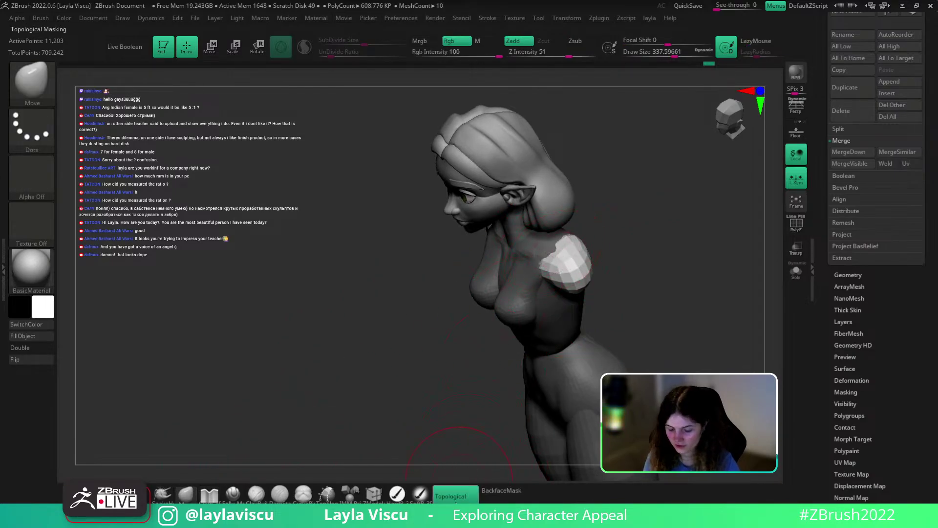
left_click(455, 494)
mouse_move(614, 232)
left_mouse_down("shift")
mouse_move(620, 266)
mouse_move(612, 274)
mouse_move(611, 230)
mouse_move(573, 292)
mouse_move(617, 234)
left_mouse_up("shift")
key("s")
left_click(571, 287, "ctrl+shift")
key("s")
mouse_move(573, 281)
left_mouse_down()
mouse_move(555, 286)
mouse_move(566, 281)
left_mouse_up()
key("s")
mouse_move(566, 280)
left_mouse_down("shift")
mouse_move(549, 289)
mouse_move(562, 294)
left_mouse_up("shift")
Refine the sloping deltoid shape of the shoulders with the Move brush at draw size about 212
left_click_drag(611, 269, 662, 274)
left_click(649, 256, "ctrl+shift")
right_click_drag(661, 275, 639, 262, "ctrl")
mouse_move(632, 262)
left_mouse_down()
mouse_move(618, 295)
mouse_move(604, 291)
mouse_move(599, 256)
mouse_move(618, 284)
left_mouse_up()
key("space")
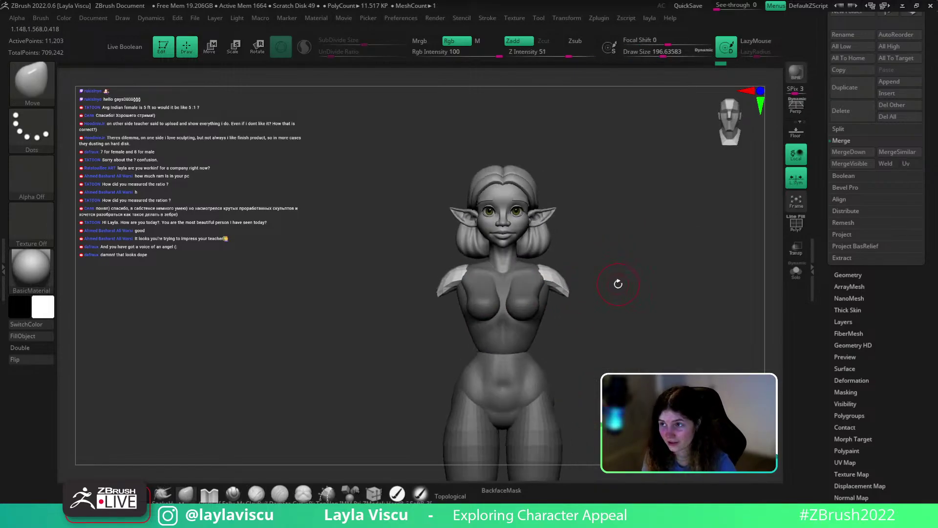
key("space")
right_click_drag(544, 345, 596, 258, "ctrl")
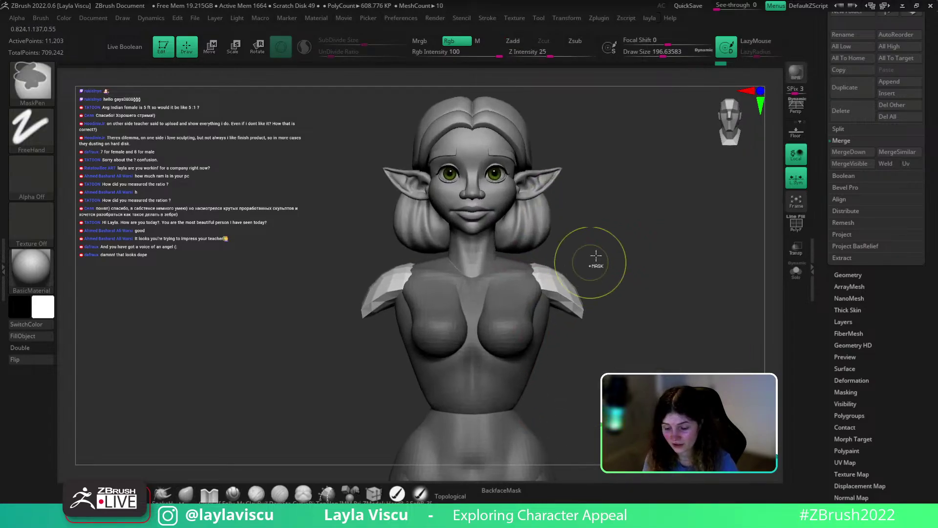
key("s")
left_click_drag(596, 258, 570, 288)
left_click_drag(570, 288, 574, 276)
mouse_move(590, 264)
left_mouse_down("shift")
mouse_move(607, 274)
mouse_move(572, 288)
left_mouse_up("shift")
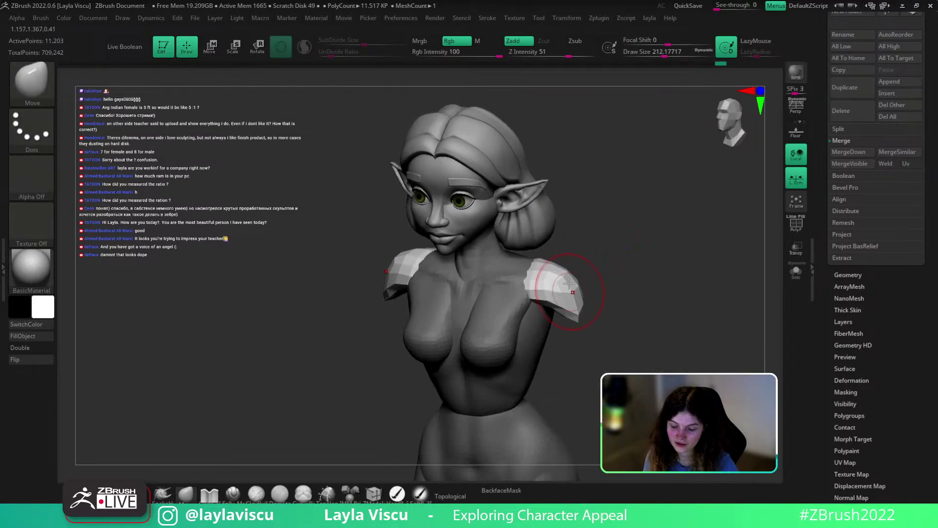
Reshape the top of the shoulder masses from three-quarter and overhead views with the Move brush
left_click_drag(587, 248, 555, 266)
left_click_drag(617, 255, 613, 273)
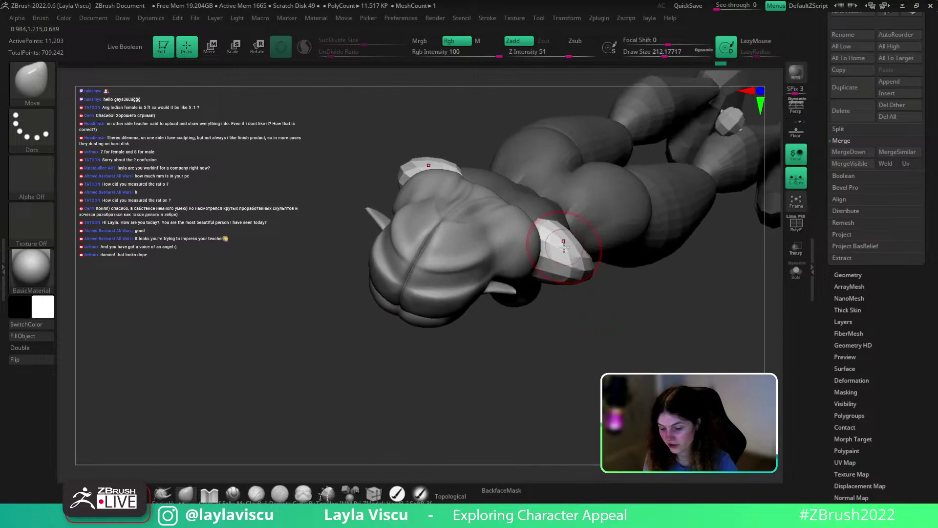
left_click_drag(625, 323, 641, 257, "shift")
right_click_drag(641, 258, 630, 242, "ctrl")
left_click_drag(609, 292, 602, 266, "alt")
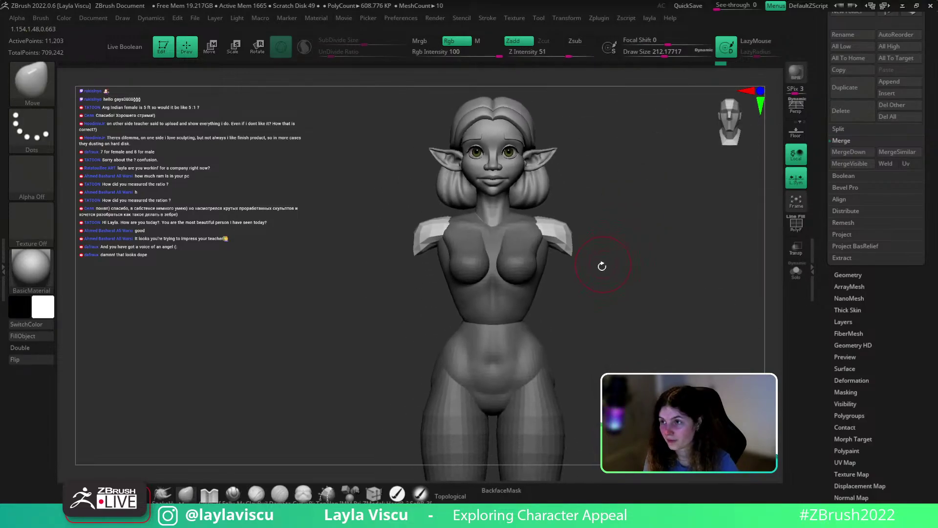
Adjust the lower outer tips and upper edge of the shoulders in front view with the Move brush
right_click_drag(580, 254, 587, 279, "ctrl")
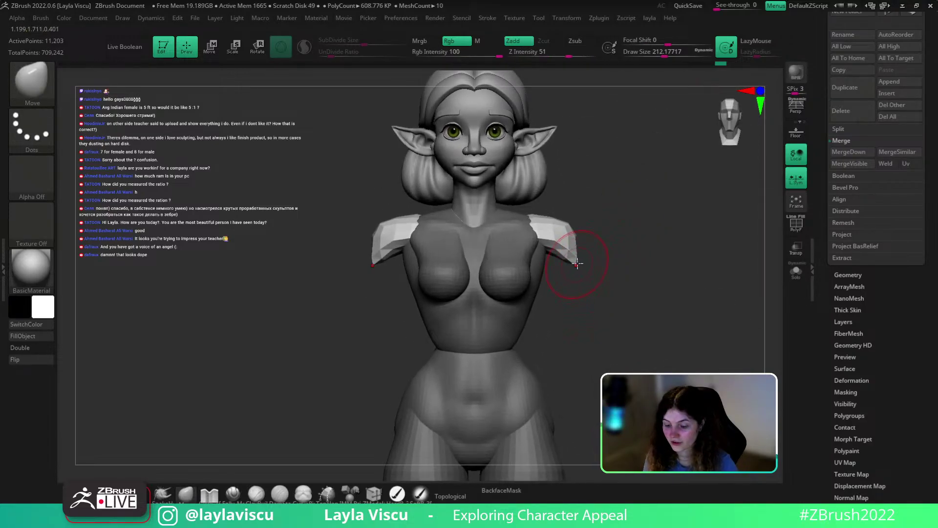
left_click_drag(577, 263, 582, 260)
right_click_drag(594, 277, 601, 251, "ctrl")
left_click_drag(601, 290, 590, 306, "alt")
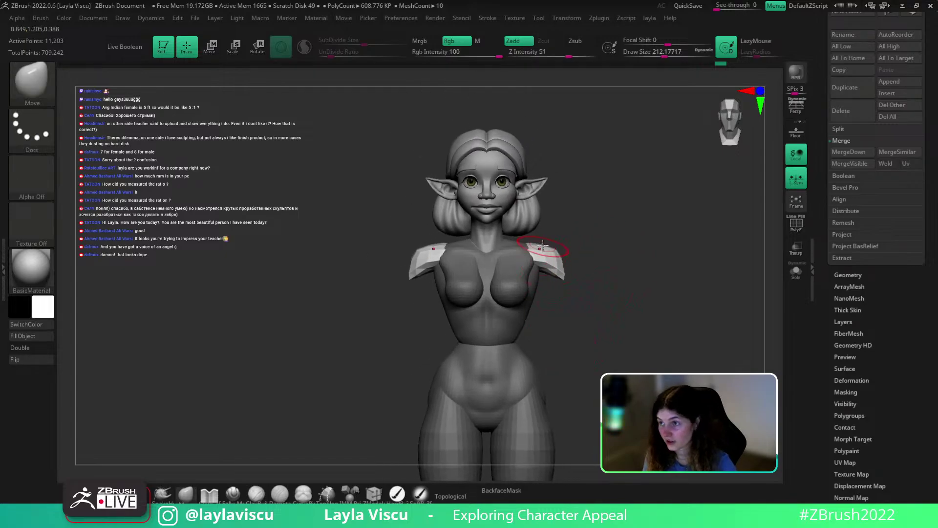
Shift the lower part of the shoulder in side profile with the Move brush to align it with the torso
left_click_drag(629, 258, 691, 262)
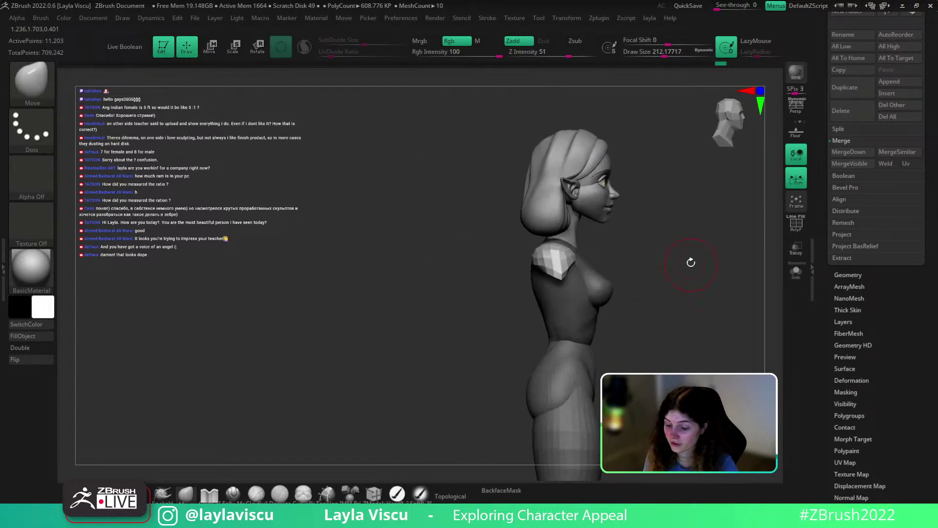
key("s")
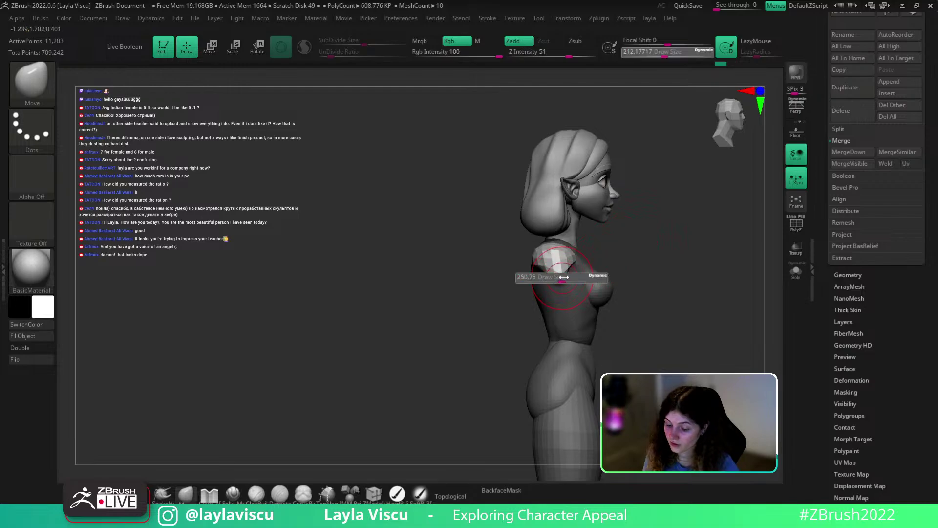
left_click_drag(559, 279, 565, 279)
left_click_drag(561, 272, 566, 280)
mouse_move(603, 244)
left_mouse_down()
mouse_move(618, 244)
mouse_move(638, 287)
mouse_move(599, 228)
mouse_move(633, 294)
left_mouse_up()
mouse_move(632, 293)
right_mouse_down("ctrl")
mouse_move(647, 276)
mouse_move(579, 257)
right_mouse_up("ctrl")
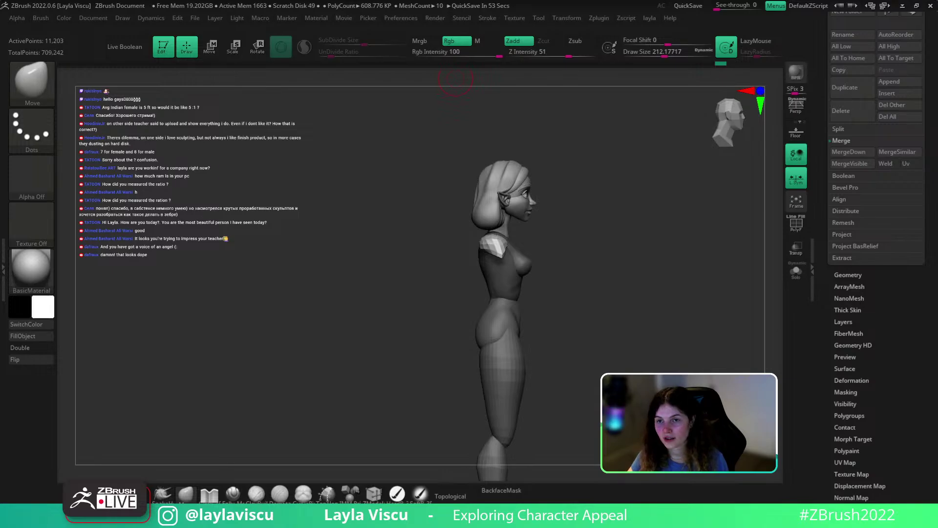
Refine the front edge of the shoulder masses in three-quarter view with the Move brush at draw size about 145
left_click_drag(601, 256, 582, 259)
mouse_move(523, 244)
right_mouse_down("ctrl")
mouse_move(591, 289)
mouse_move(621, 293)
right_mouse_up("ctrl")
left_click_drag(621, 293, 624, 292)
key("bracketleft")
left_click_drag(504, 266, 501, 255)
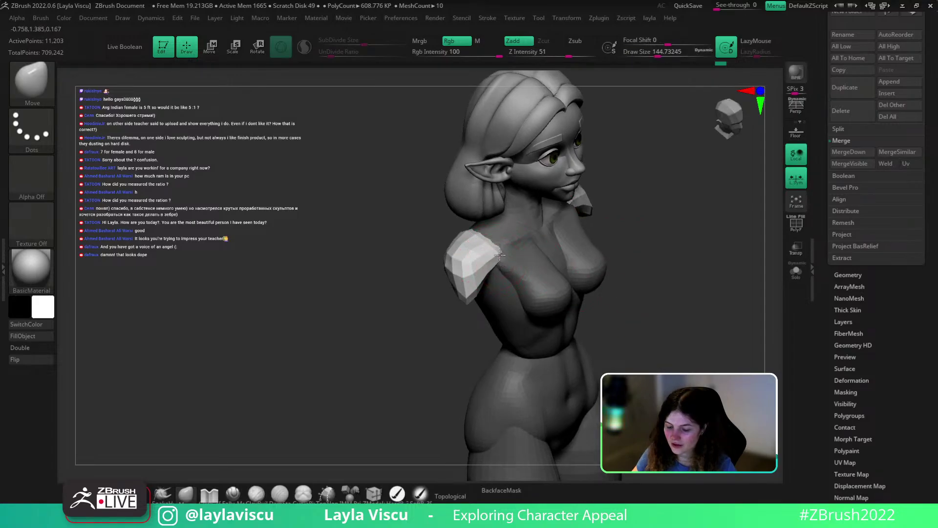
Pull the rear part of the shoulders into shape from behind with the Move brush at draw size about 182
mouse_move(622, 251)
left_mouse_down()
mouse_move(691, 216)
mouse_move(659, 227)
left_mouse_up()
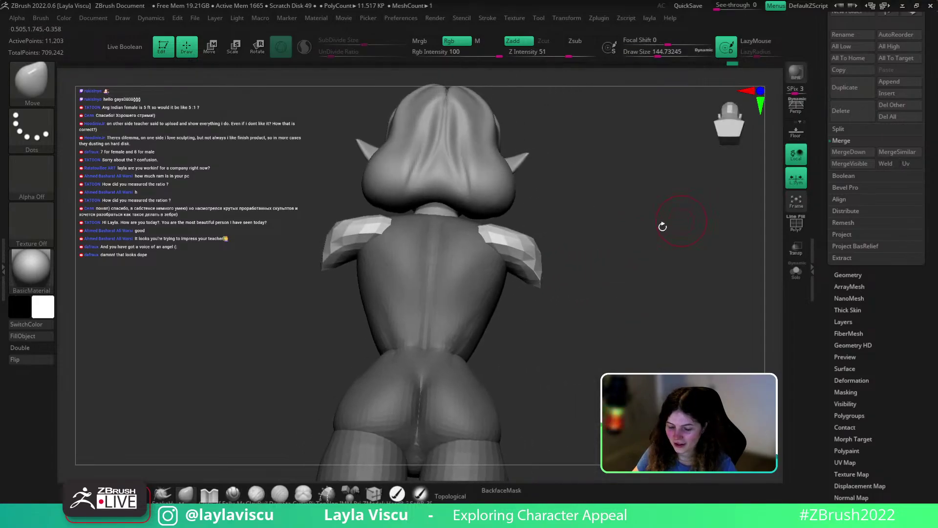
key("s")
left_click_drag(459, 236, 567, 211)
left_click_drag(708, 205, 622, 234)
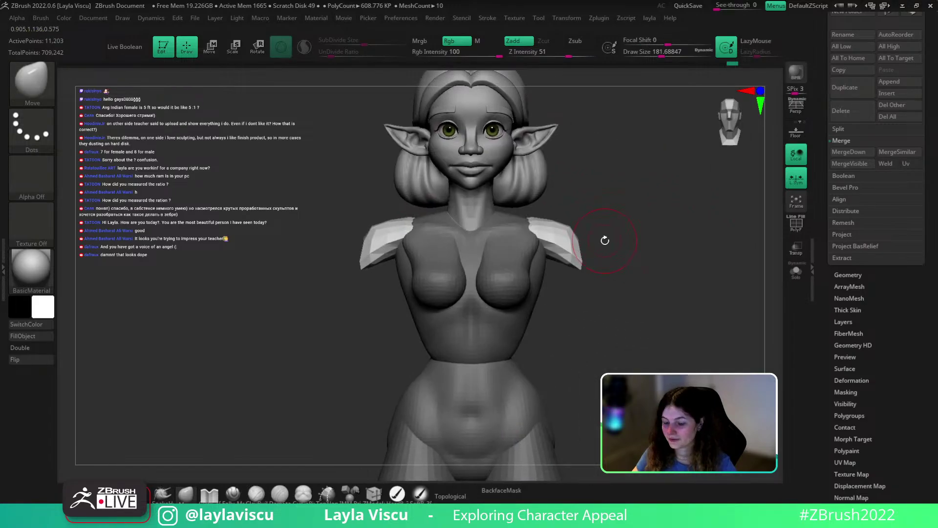
Check the shoulders' wireframe, subdivide the unmasked shoulder masses once and smooth their surface
key("shift+f")
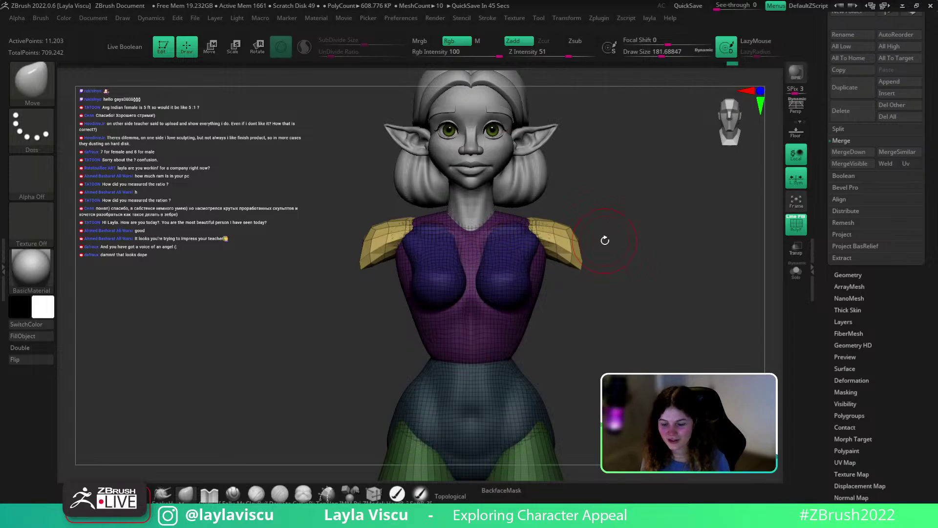
left_click_drag(605, 241, 606, 305)
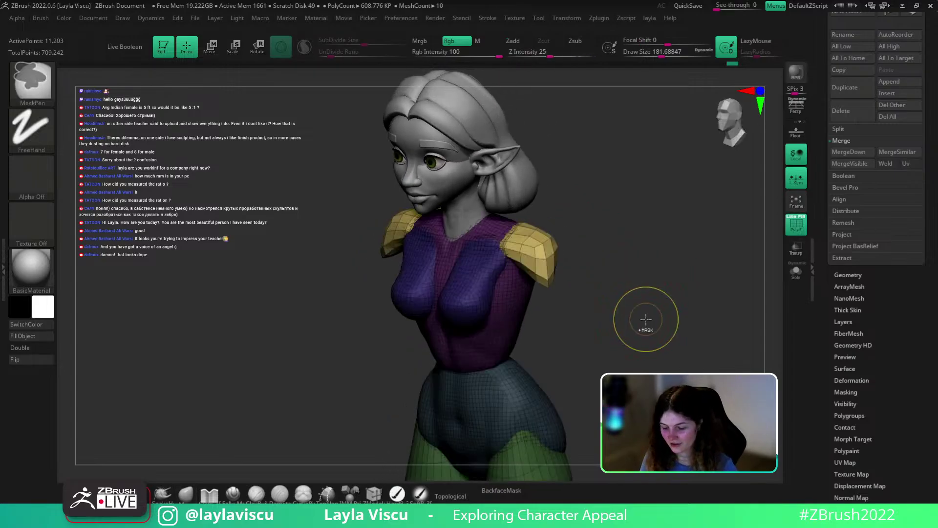
key("shift+f")
mouse_move(546, 251)
left_mouse_down("shift")
mouse_move(508, 274)
mouse_move(553, 251)
left_mouse_up("shift")
mouse_move(493, 360)
left_mouse_down()
mouse_move(524, 377)
mouse_move(534, 364)
left_mouse_up()
mouse_move(569, 223)
left_mouse_down("shift")
mouse_move(587, 232)
mouse_move(567, 239)
left_mouse_up("shift")
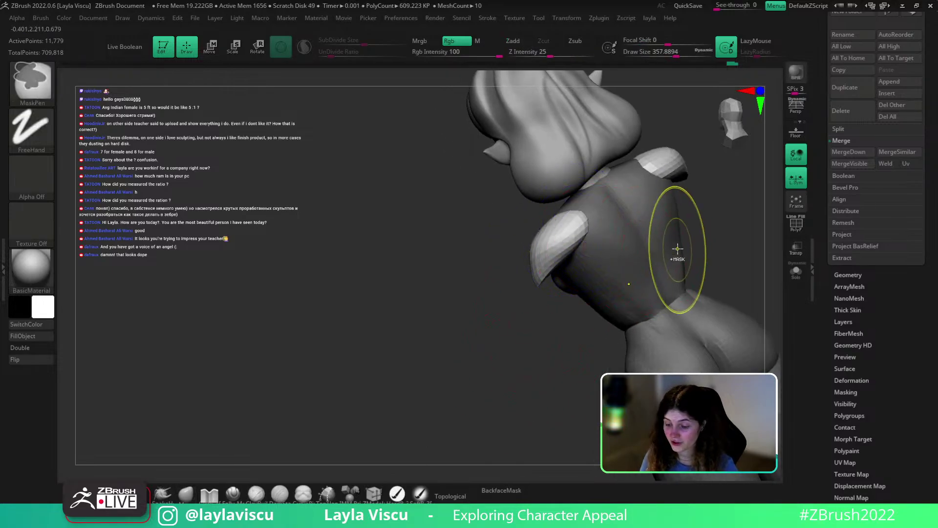
Reshape the subdivided shoulders in side profile with the Move brush at draw size about 379 and enable BackfaceMask
mouse_move(709, 244)
left_mouse_down()
mouse_move(723, 209)
mouse_move(744, 230)
left_mouse_up()
left_click_drag(744, 263, 583, 320, "alt")
mouse_move(583, 320)
left_mouse_down()
mouse_move(690, 323)
mouse_move(670, 319)
left_mouse_up()
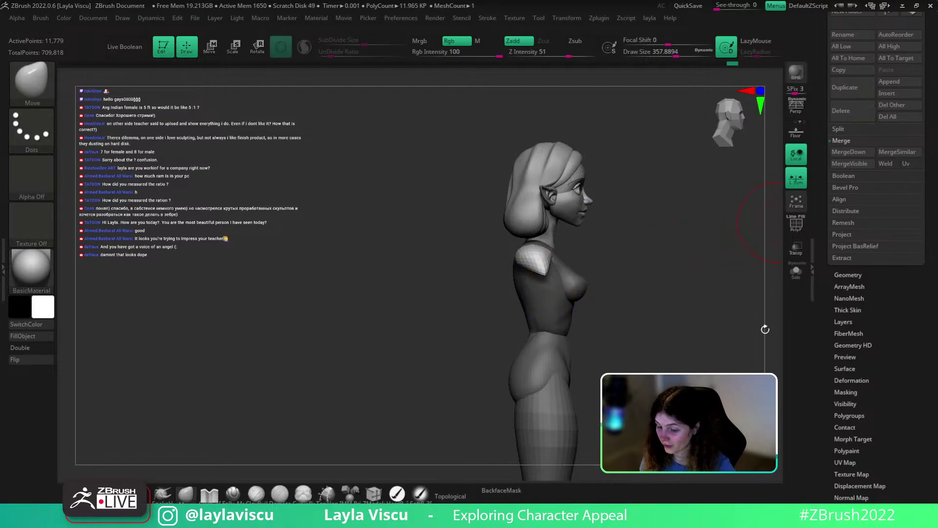
key("s")
right_click_drag(531, 244, 549, 249, "ctrl")
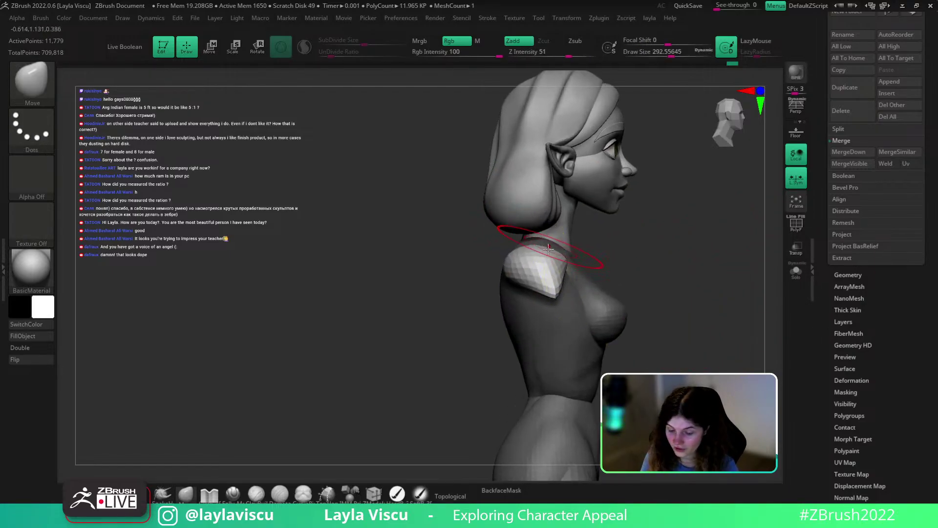
key("s")
left_click_drag(549, 249, 525, 250)
left_click(503, 490)
right_click_drag(561, 272, 550, 249, "ctrl")
mouse_move(611, 259)
right_mouse_down("shift")
mouse_move(707, 261)
mouse_move(643, 266)
mouse_move(683, 293)
mouse_move(637, 280)
right_mouse_up("shift")
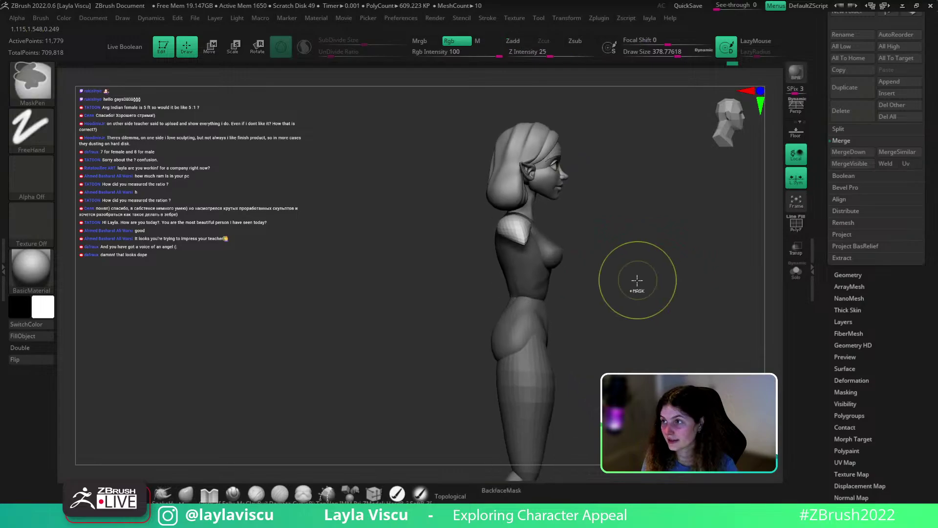
left_click_drag(637, 280, 650, 308)
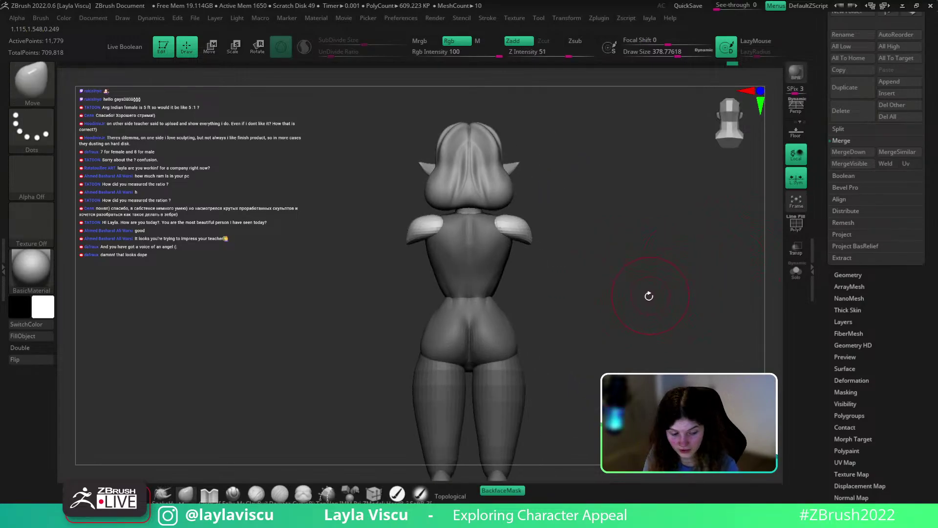
Insert a mirrored PolySphere from the IMM Primitives brush beneath each shoulder as the base of the upper arms
left_click(350, 493)
left_click_drag(586, 264, 569, 204)
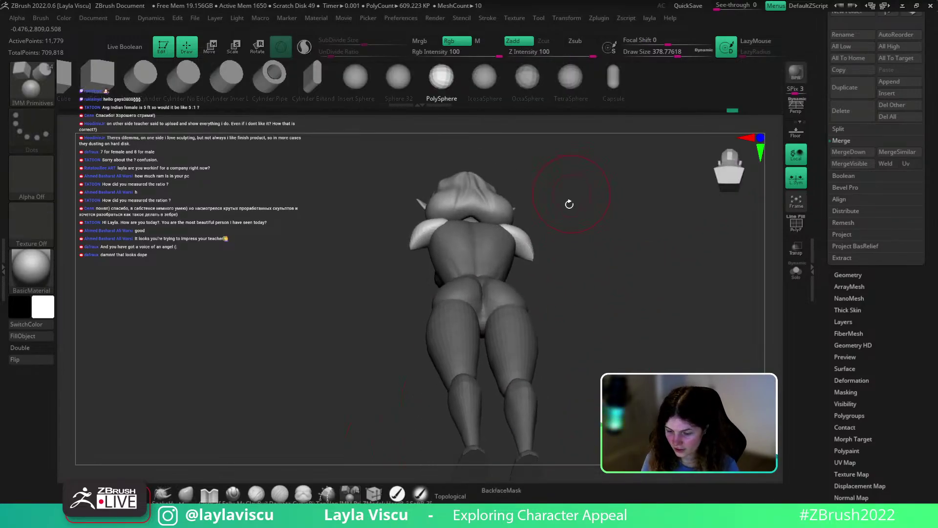
left_click_drag(523, 246, 529, 262)
left_click_drag(584, 220, 545, 302)
Stretch the inserted spheres downward into elongated upper arms and adjust them across their width with the transform gizmo
key("w")
left_click_drag(588, 267, 597, 295, "alt")
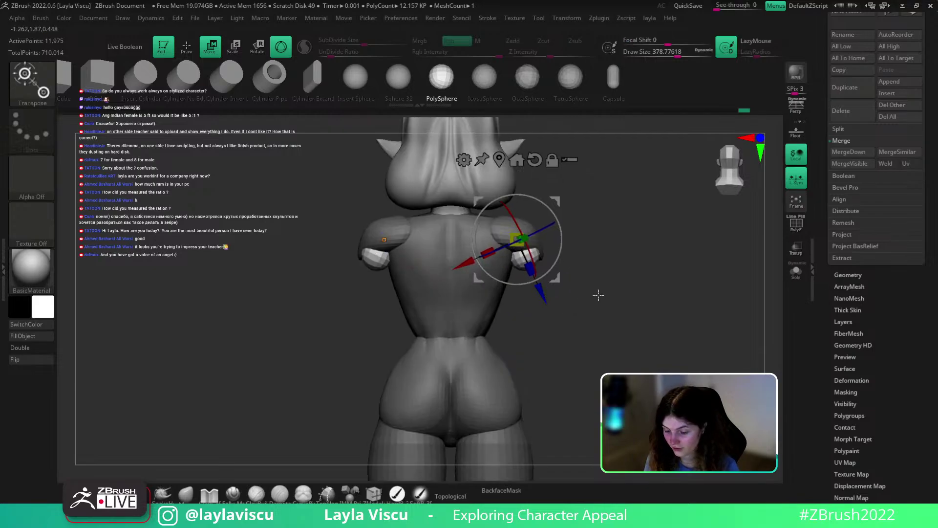
left_click_drag(704, 286, 501, 368)
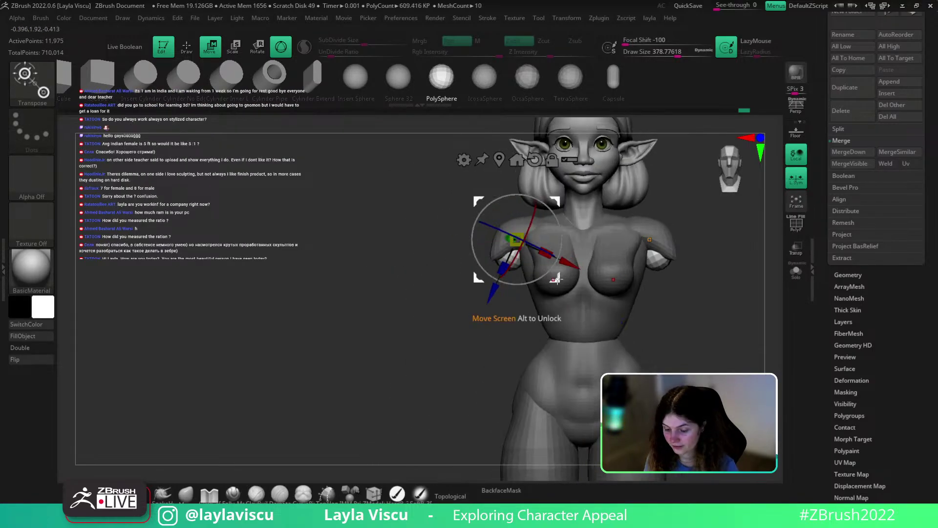
mouse_move(508, 286)
left_mouse_down()
mouse_move(503, 342)
mouse_move(517, 299)
left_mouse_up()
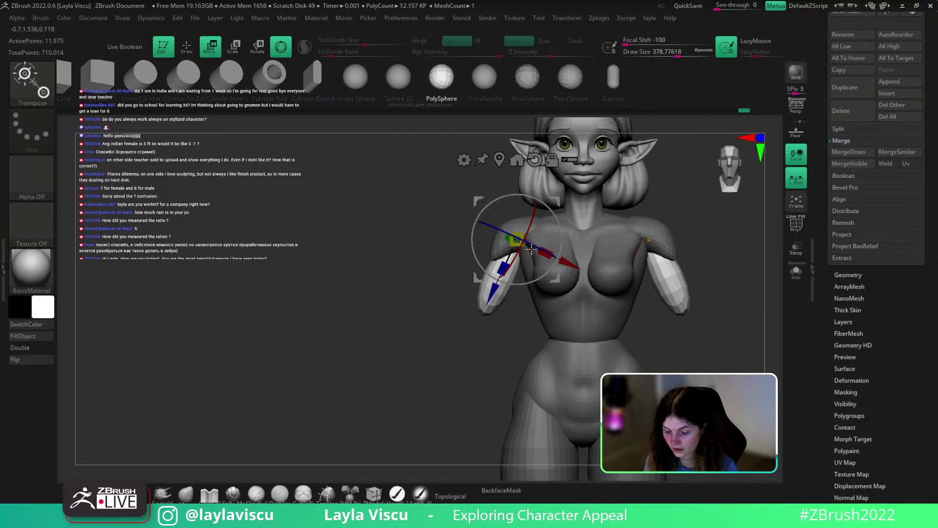
left_click_drag(545, 253, 569, 267)
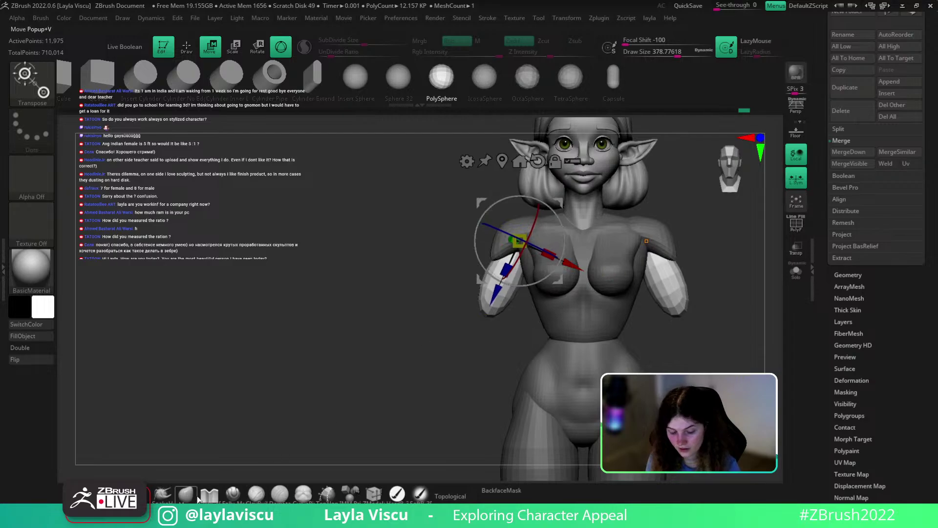
key("q")
mouse_move(719, 312)
left_mouse_down("alt")
mouse_move(720, 321)
mouse_move(687, 339)
left_mouse_up("alt")
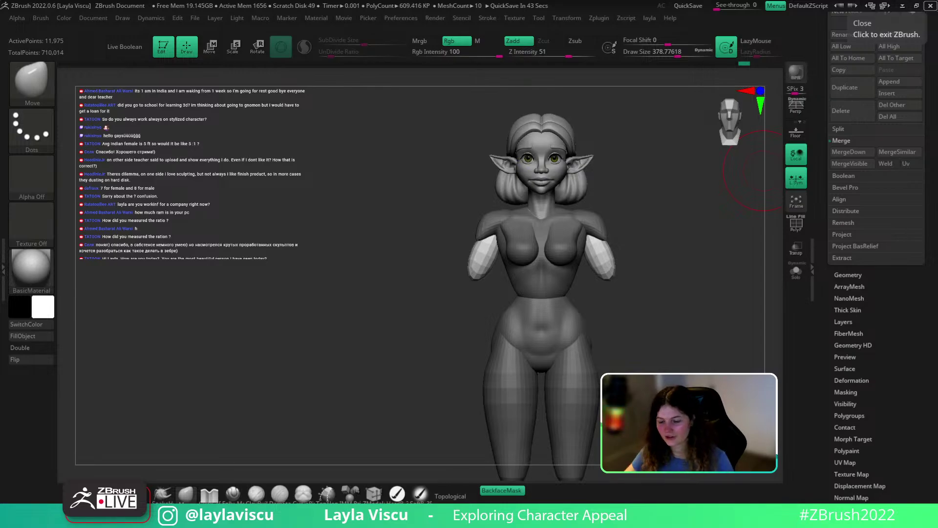
Shape the upper arms in side profile with the Move brush at draw size about 550
mouse_move(683, 311)
left_mouse_down()
mouse_move(674, 331)
mouse_move(611, 313)
left_mouse_up()
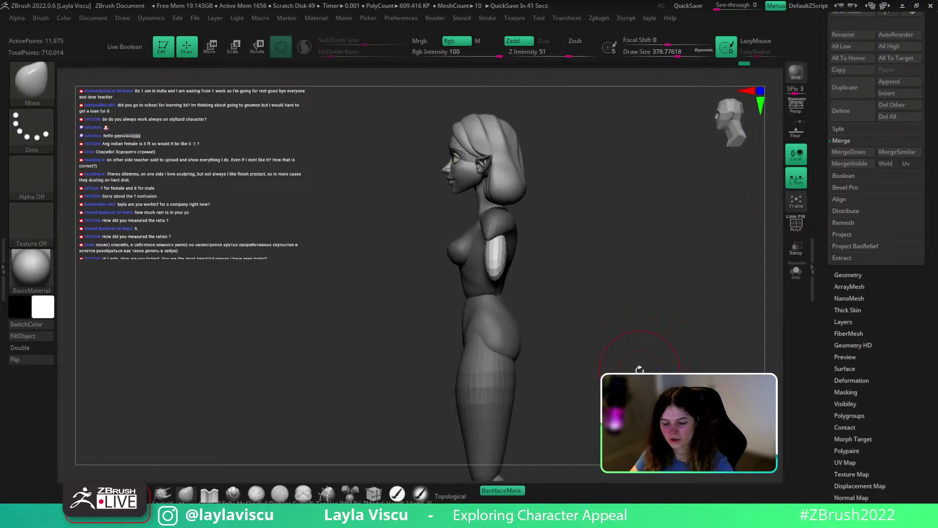
right_click_drag(503, 245, 472, 264)
key("s")
left_click(469, 264)
left_click_drag(578, 235, 626, 237, "shift")
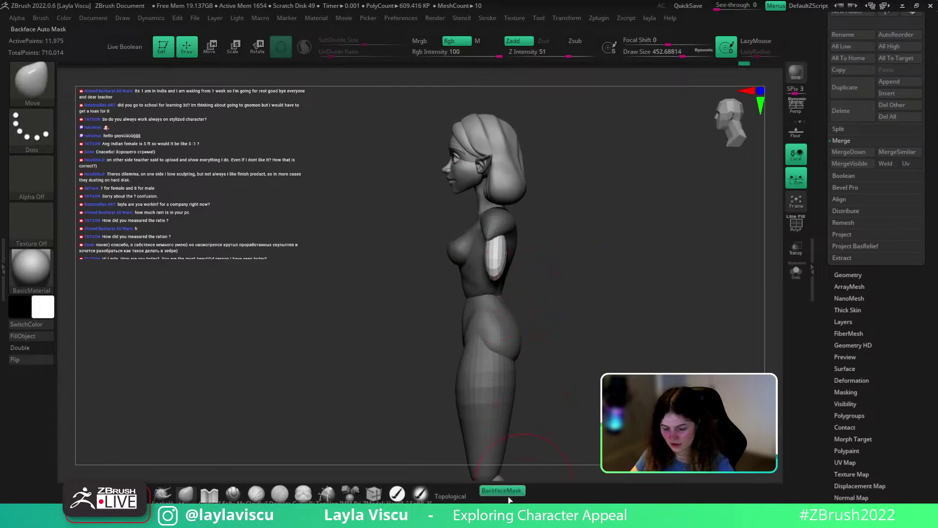
right_click_drag(494, 202, 511, 272, "ctrl")
key("bracketright")
left_click_drag(510, 268, 527, 255)
Lengthen the upper arms along their axis in front view with the transform gizmo and return to the Move brush
left_click_drag(585, 283, 605, 359)
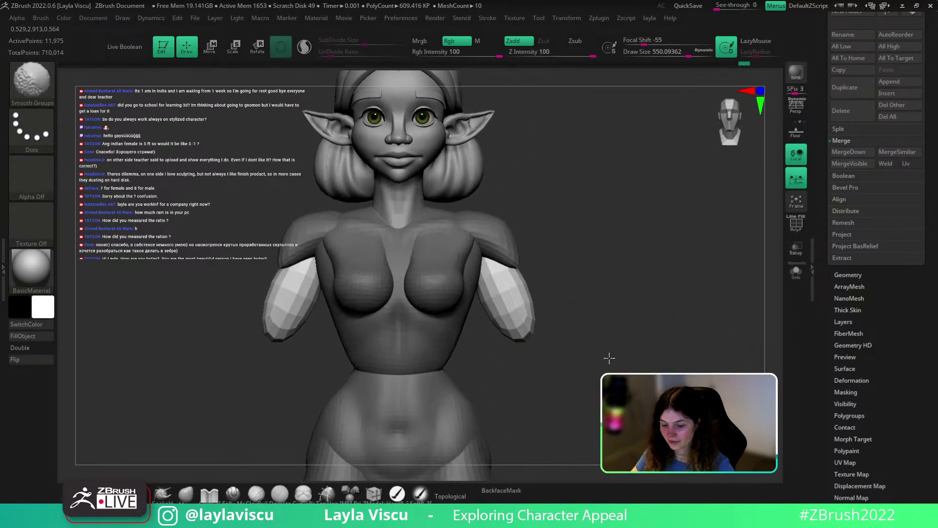
key("w")
left_click_drag(308, 262, 302, 274)
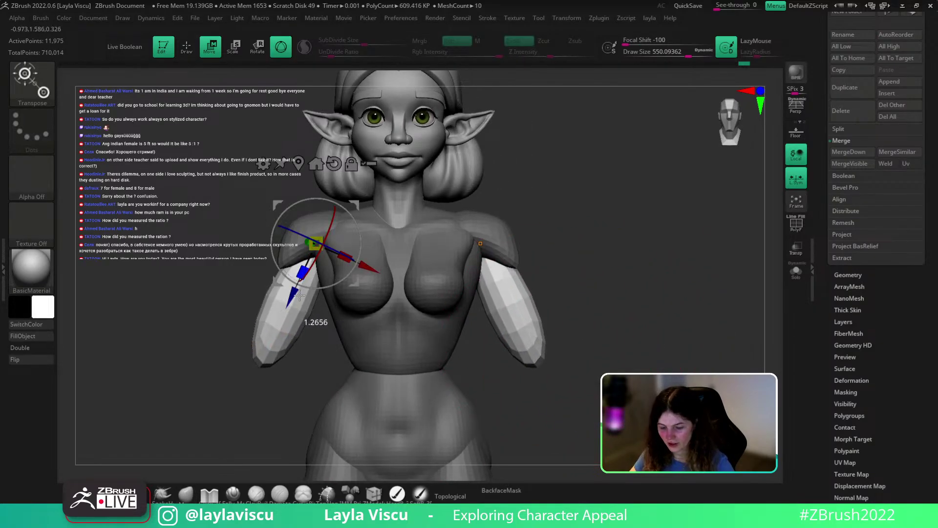
left_click(182, 501)
Refine the upper arms where they meet the shoulders from several angles with the Move brush at draw size about 468
left_click_drag(193, 308, 274, 299)
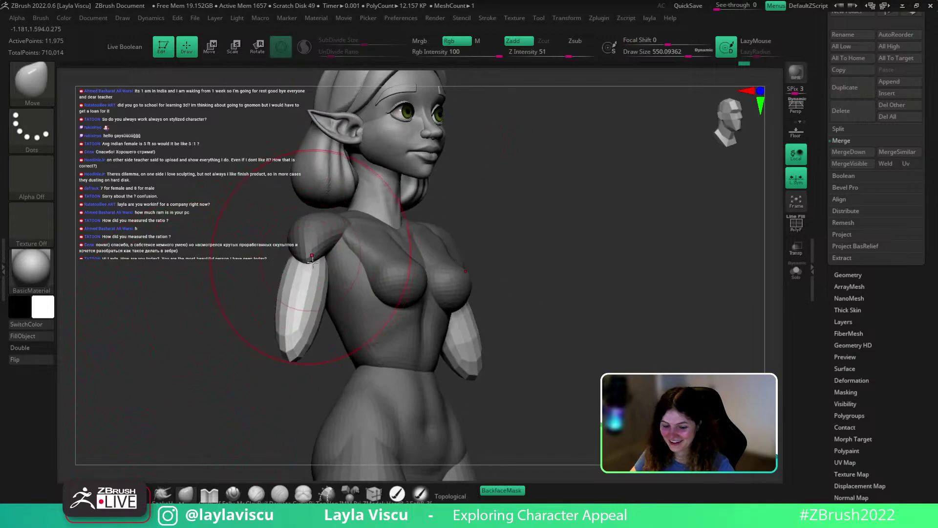
key("s")
left_click_drag(311, 268, 333, 262)
left_click_drag(538, 293, 494, 161)
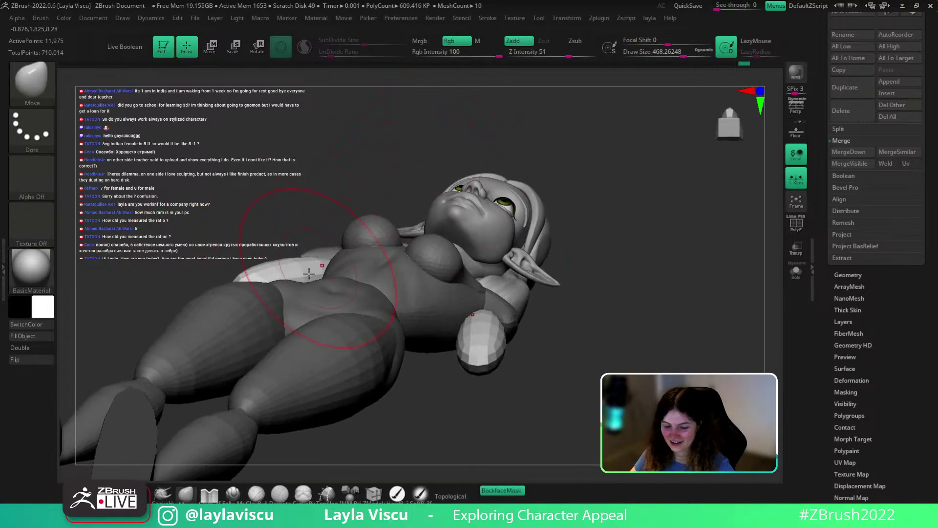
left_click_drag(320, 264, 340, 241)
right_click_drag(340, 241, 395, 190)
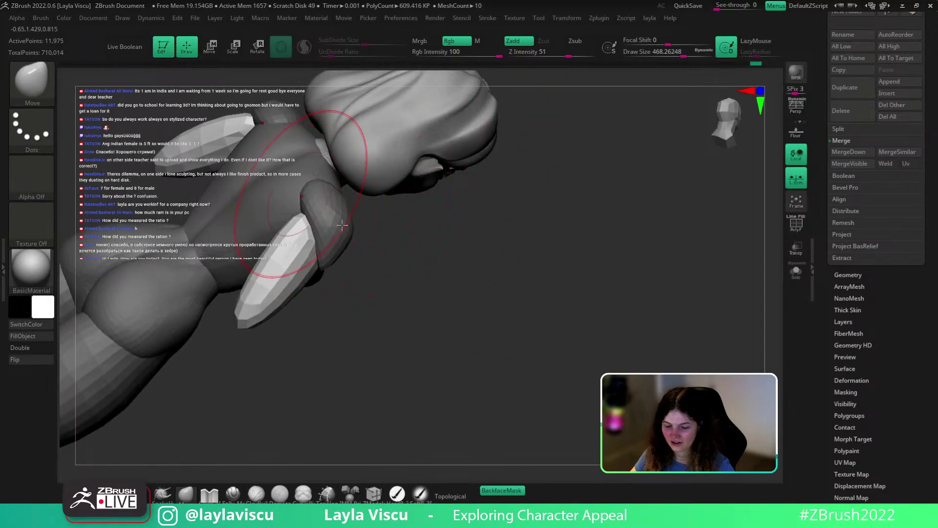
mouse_move(301, 195)
right_mouse_down()
mouse_move(463, 294)
mouse_move(521, 361)
mouse_move(474, 268)
mouse_move(415, 262)
mouse_move(398, 293)
mouse_move(634, 292)
right_mouse_up()
Adjust the elbow end of the upper arm in side profile with the Move brush and disable BackfaceMask
key("ctrl")
mouse_move(523, 241)
right_mouse_down()
mouse_move(607, 277)
mouse_move(645, 276)
mouse_move(588, 257)
right_mouse_up()
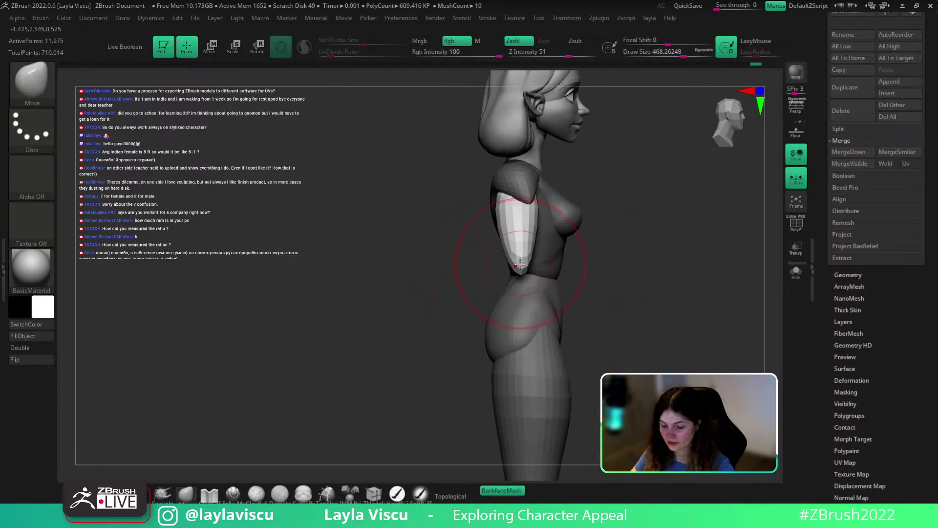
mouse_move(517, 269)
left_mouse_down()
mouse_move(536, 268)
mouse_move(511, 254)
mouse_move(516, 225)
mouse_move(510, 240)
left_mouse_up()
key("s")
left_click(497, 492)
key("s")
left_click_drag(623, 217, 655, 233)
Switch to the ZModeler brush with the wireframe displayed and subdivide the unmasked upper arms once
key("shift+f")
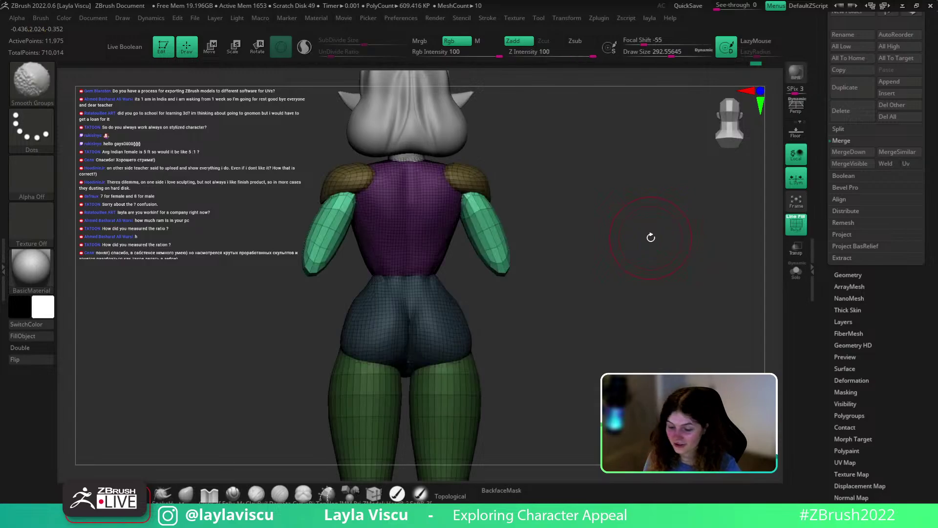
key("b")
key("z")
key("m")
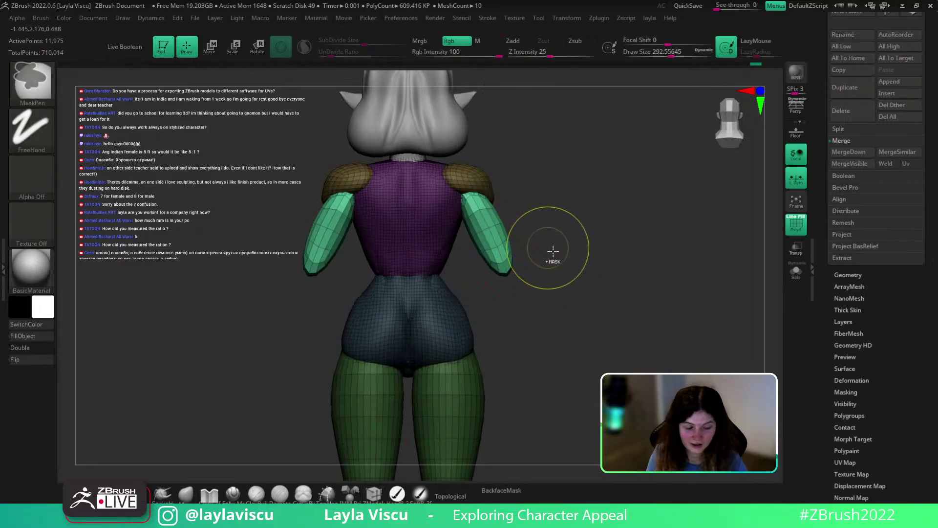
left_click(508, 240)
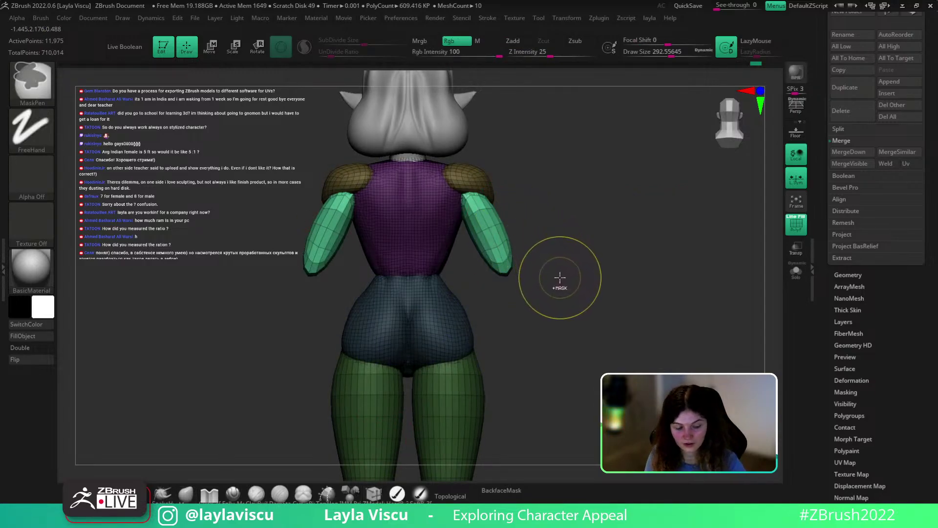
key("ctrl+d")
Smooth the subdivided upper arms from the shoulder joint to the elbow with the wireframe hidden
left_click_drag(560, 275, 562, 270)
left_click_drag(508, 259, 474, 203, "shift")
key("shift+f")
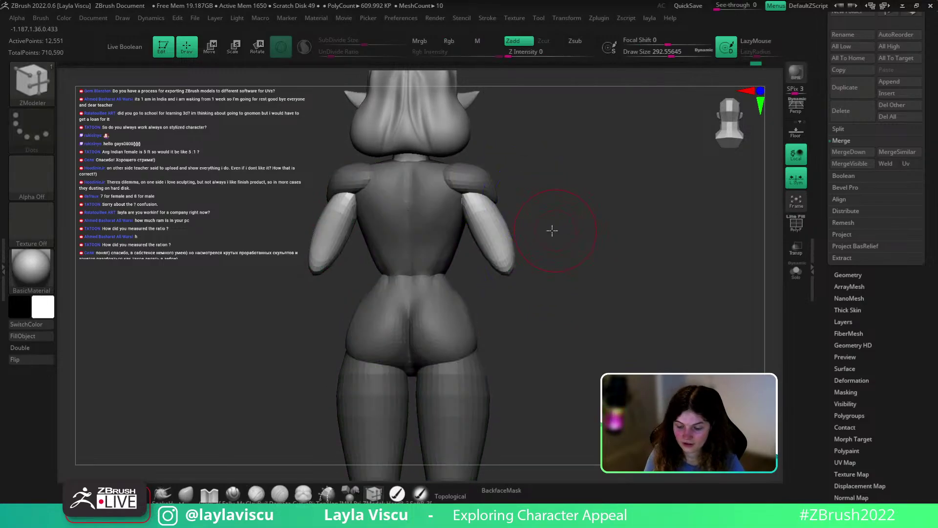
left_click_drag(551, 230, 534, 254)
left_click_drag(530, 210, 522, 226, "shift")
left_click_drag(538, 270, 513, 276, "shift")
mouse_move(585, 304)
right_mouse_down("ctrl")
mouse_move(655, 255)
mouse_move(622, 245)
right_mouse_up("ctrl")
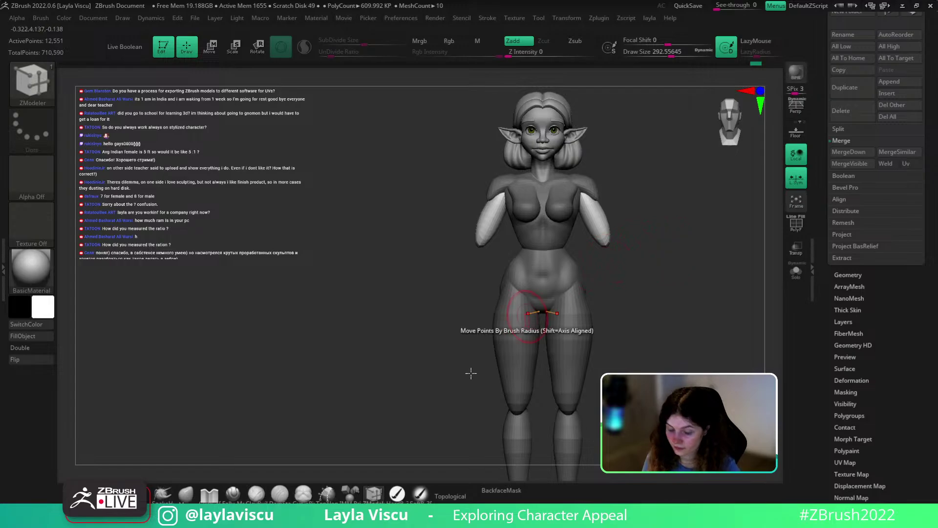
Flatten the outer surface and elbow ends of the upper arms with the Folly_Mech Cut brush at draw size about 212
left_click(237, 495)
left_click_drag(416, 313, 406, 352, "alt")
key("s")
mouse_move(598, 209)
left_mouse_down()
mouse_move(639, 209)
mouse_move(604, 208)
mouse_move(628, 275)
left_mouse_up()
left_click_drag(649, 229, 574, 260)
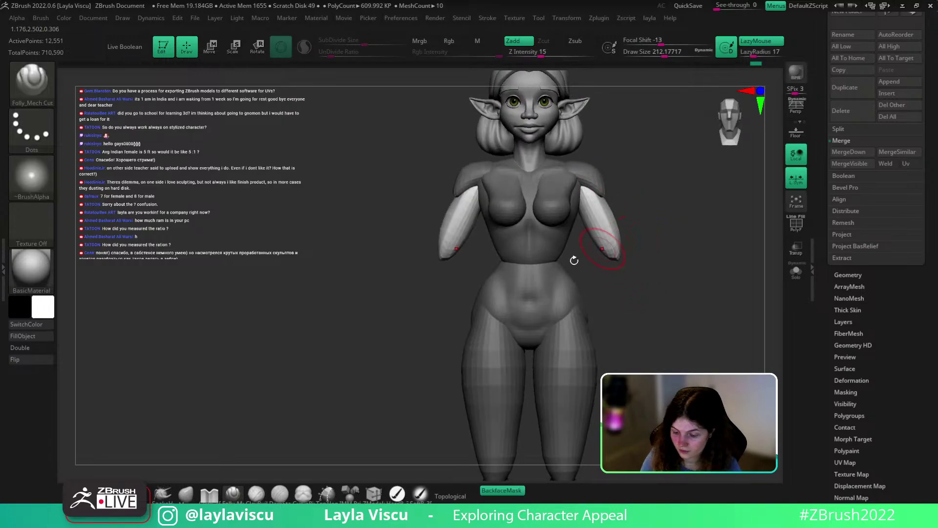
Adjust the contour of the upper arms from rear three-quarter and side views with the Move brush
left_click(187, 495)
left_click_drag(678, 261, 602, 231)
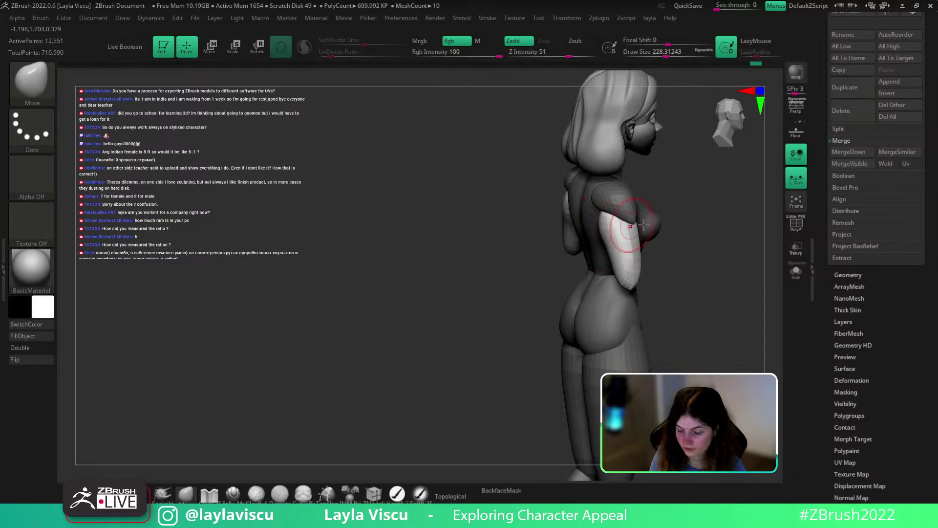
left_click_drag(679, 235, 718, 237)
left_click_drag(638, 236, 629, 227)
mouse_move(768, 254)
left_mouse_down()
mouse_move(729, 266)
mouse_move(630, 240)
left_mouse_up()
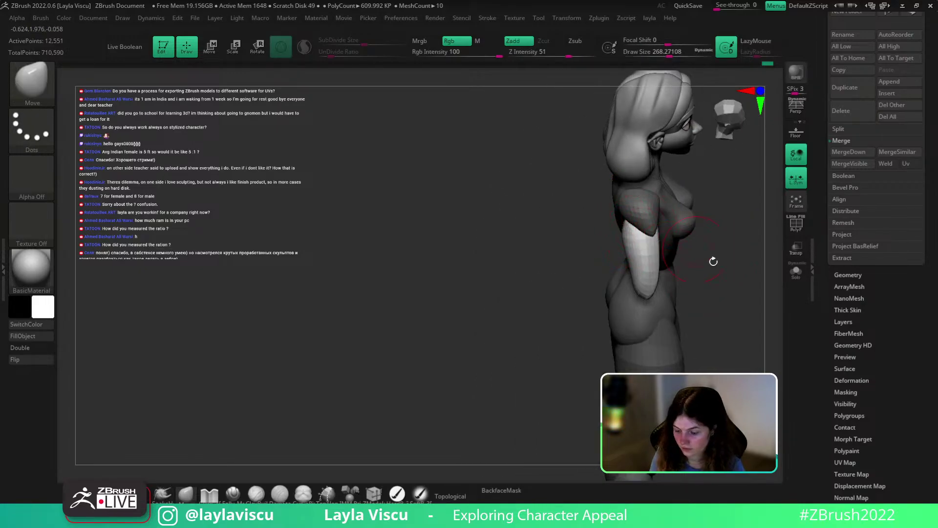
left_click_drag(713, 261, 686, 268)
Invert the mask to free the body, reshape the back of the shoulders with the Move brush in Topological mode, and invert the mask back
left_click(598, 209, "ctrl")
left_click_drag(563, 221, 567, 234)
key("ctrl+z")
left_click(455, 496)
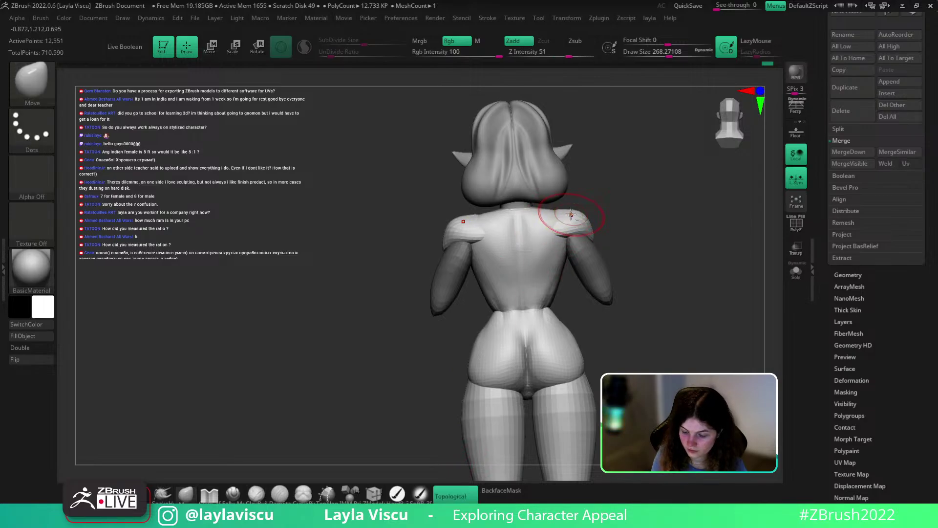
mouse_move(586, 202)
left_mouse_down()
mouse_move(558, 220)
mouse_move(608, 217)
mouse_move(605, 230)
left_mouse_up()
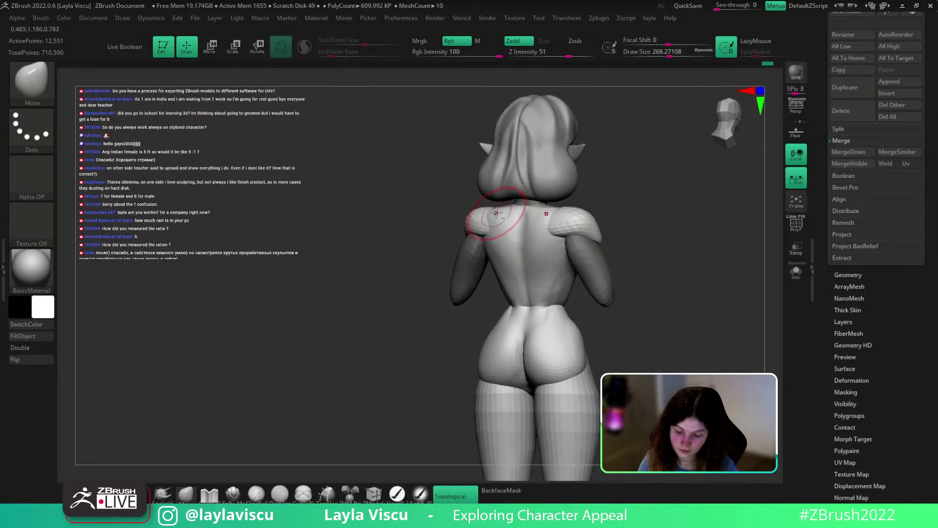
mouse_move(591, 196)
left_mouse_down()
mouse_move(614, 203)
mouse_move(578, 216)
mouse_move(582, 197)
mouse_move(602, 210)
mouse_move(631, 265)
left_mouse_up()
key("ctrl")
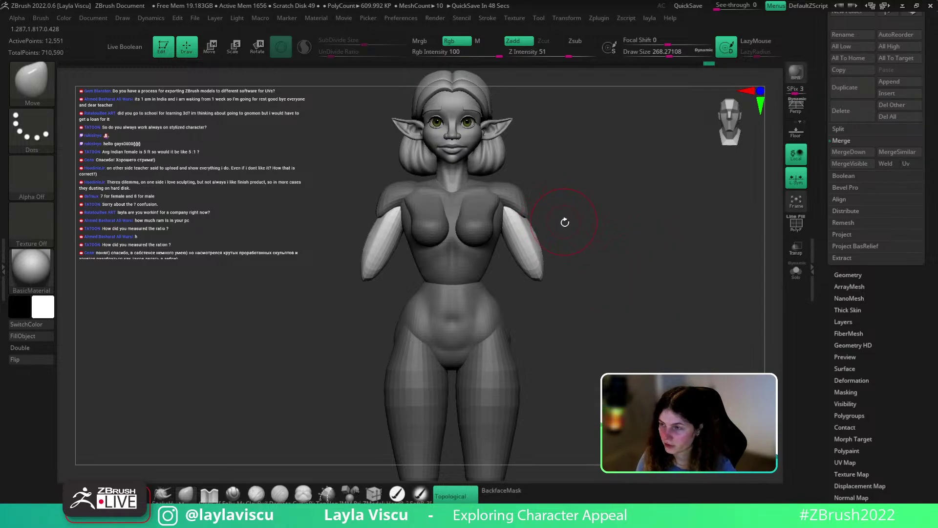
Duplicate the unmasked upper arms along their length with the gizmo to create forearms below the elbows
key("w")
left_click_drag(557, 196, 637, 211, "alt")
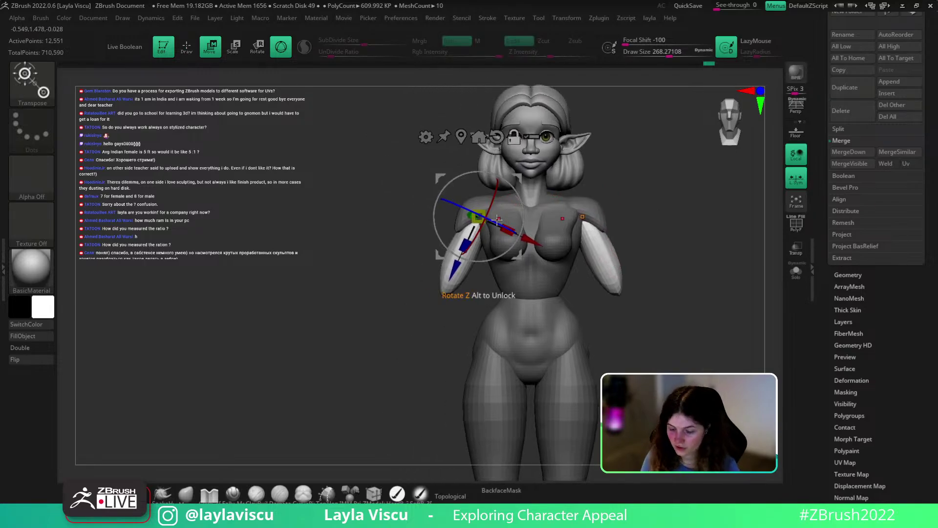
left_click_drag(490, 196, 487, 220)
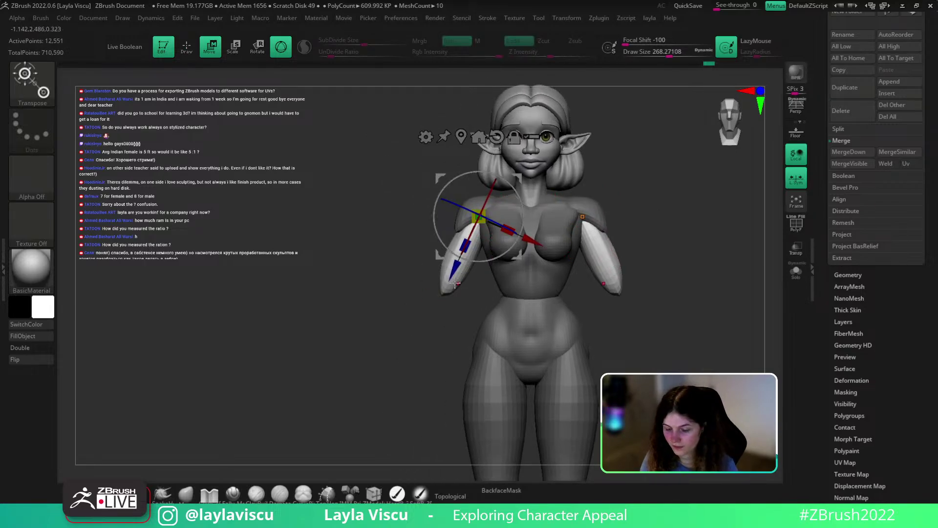
left_click_drag(451, 285, 419, 355, "ctrl")
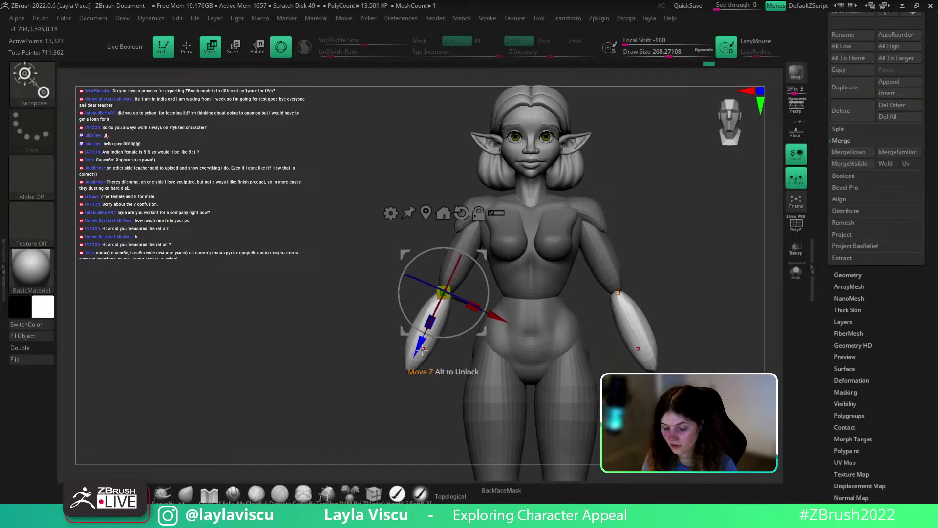
left_click(209, 494)
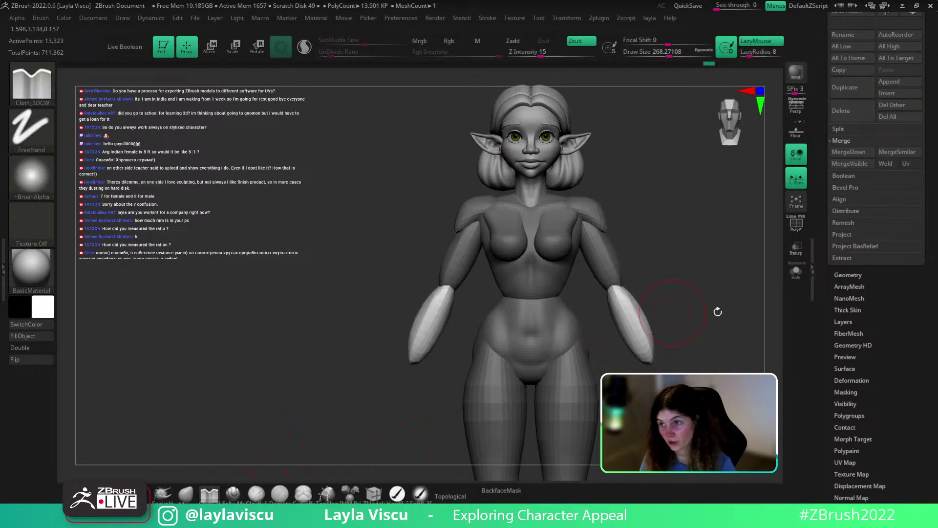
Reposition the forearms at the elbows with the gizmo, then shift them slightly forward in side view
mouse_move(732, 304)
left_mouse_down("alt")
mouse_move(736, 275)
mouse_move(711, 277)
mouse_move(676, 335)
mouse_move(670, 326)
left_mouse_up("alt")
key("w")
left_click_drag(453, 290, 463, 317)
left_click_drag(543, 277, 555, 291, "shift")
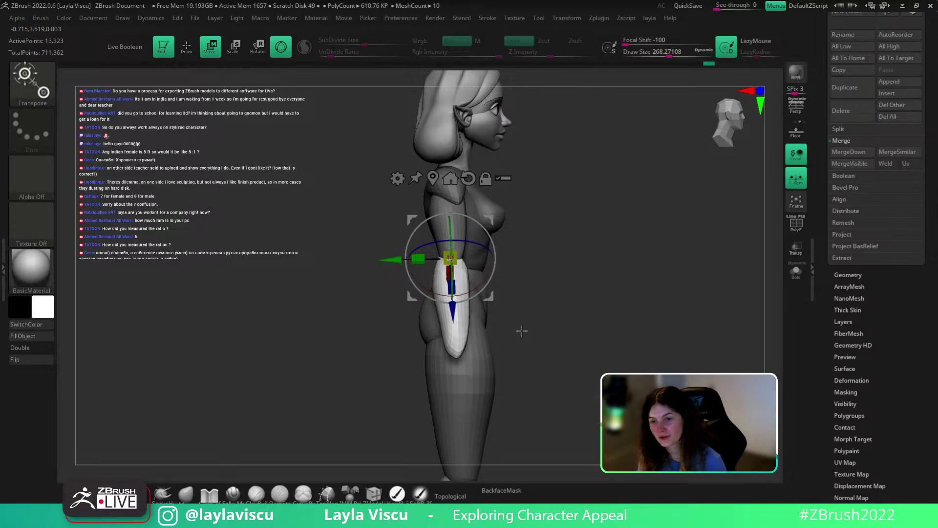
left_click_drag(390, 260, 393, 260)
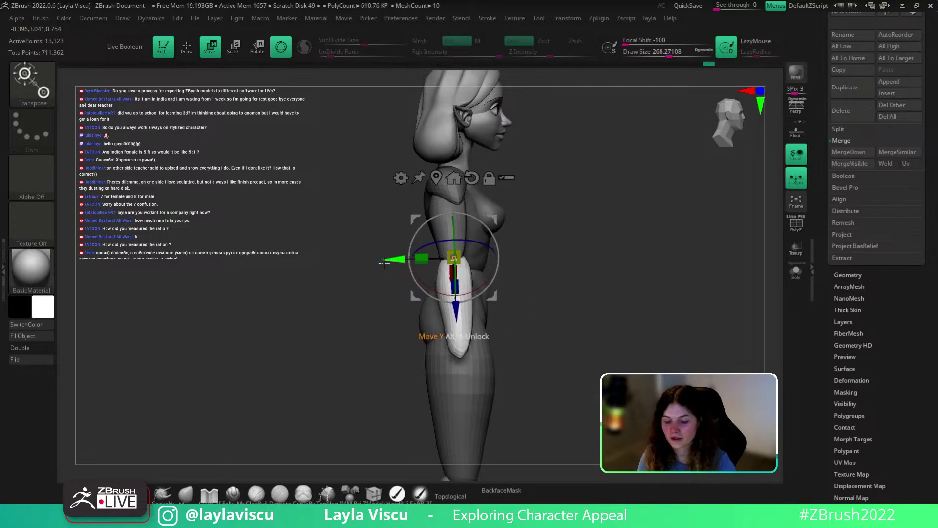
Reshape the upper forearms from behind with the Move brush, using BackfaceMask and a draw size of about 517
left_click(186, 495)
mouse_move(518, 265)
left_mouse_down()
mouse_move(576, 265)
mouse_move(582, 303)
mouse_move(548, 320)
left_mouse_up()
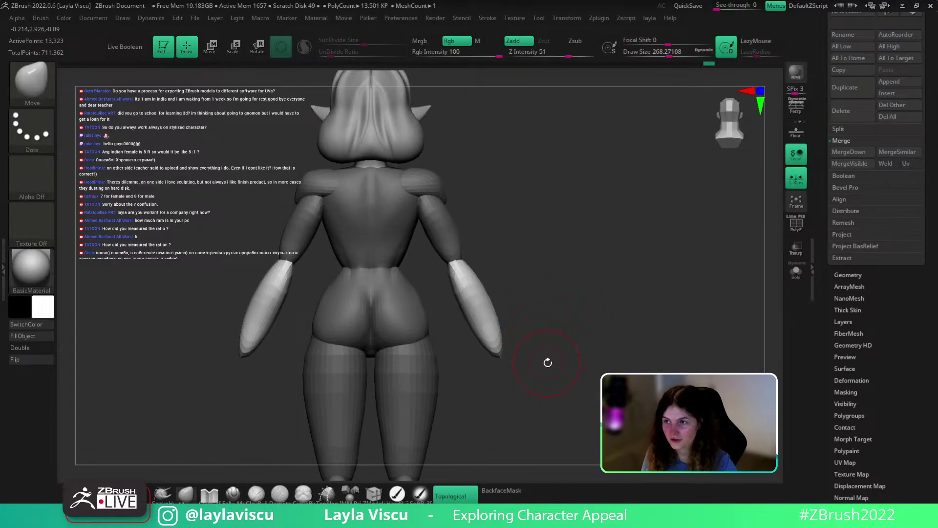
key("s")
left_click_drag(558, 285, 569, 285)
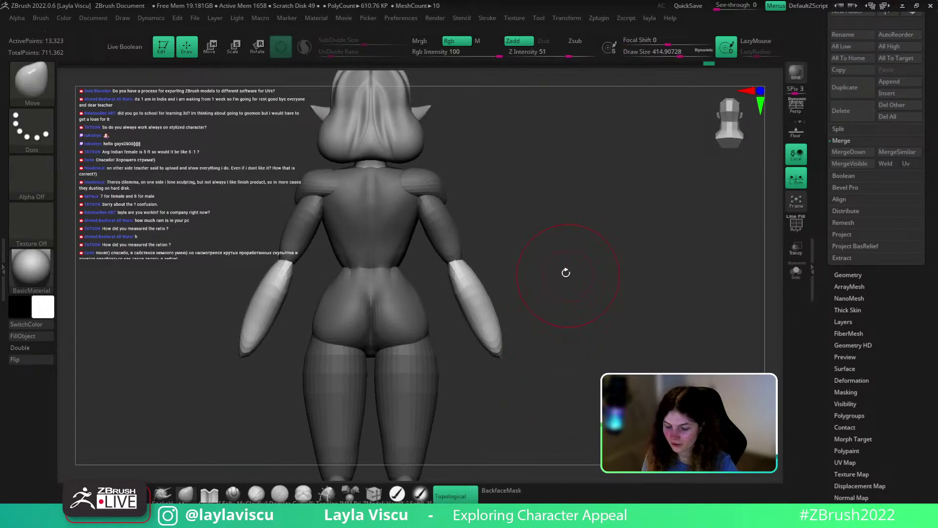
left_click(503, 491)
key("s")
left_click_drag(454, 286, 460, 286)
mouse_move(460, 287)
left_mouse_down()
mouse_move(442, 289)
mouse_move(484, 275)
left_mouse_up()
mouse_move(564, 279)
left_mouse_down("shift")
mouse_move(519, 276)
mouse_move(580, 291)
left_mouse_up("shift")
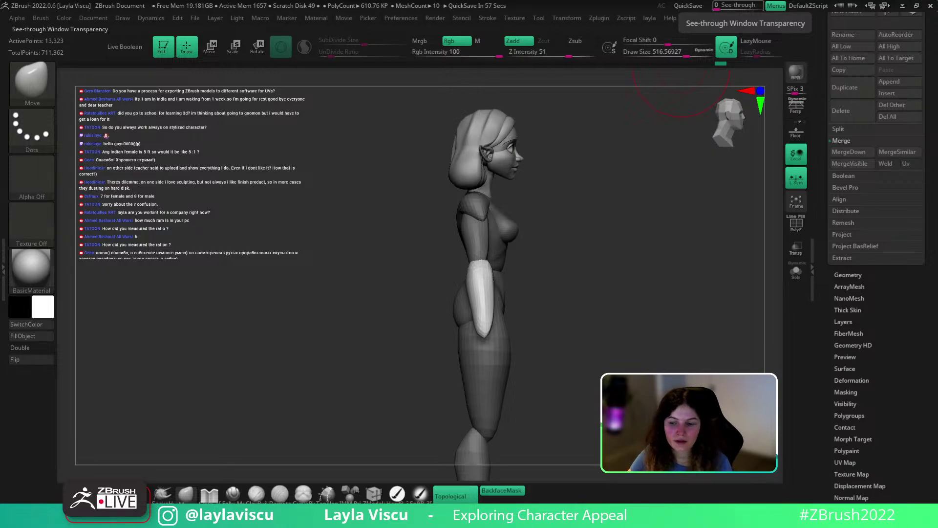
left_click_drag(568, 313, 555, 307)
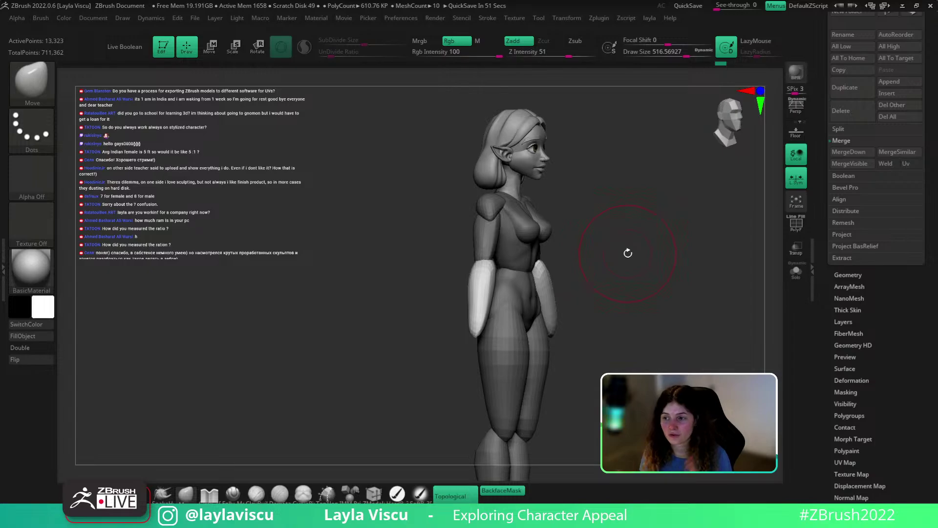
Turn off BackfaceMask and adjust the forearms' side contour with the Move brush at draw size about 500
mouse_move(628, 253)
left_mouse_down()
mouse_move(668, 274)
mouse_move(675, 318)
left_mouse_up()
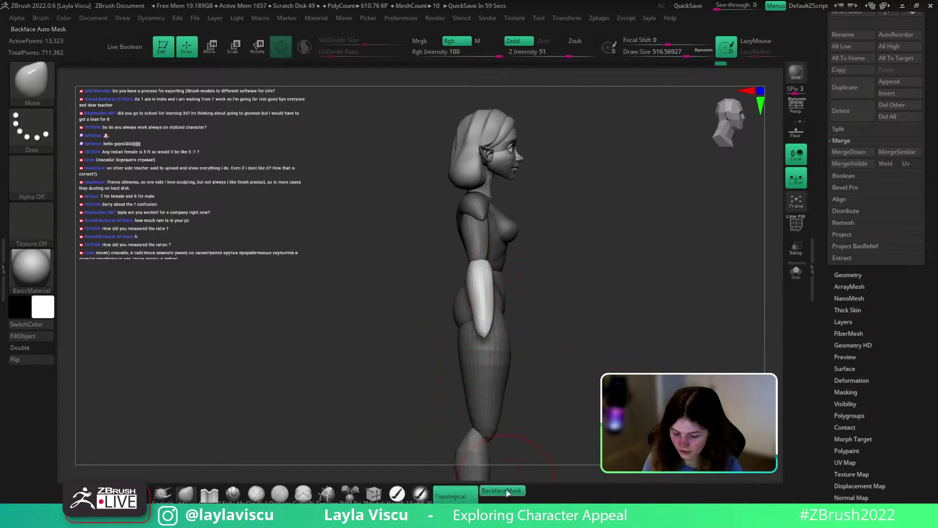
left_click_drag(481, 322, 484, 312)
key("s")
left_click(485, 320)
mouse_move(544, 289)
left_mouse_down()
mouse_move(550, 310)
mouse_move(523, 293)
left_mouse_up()
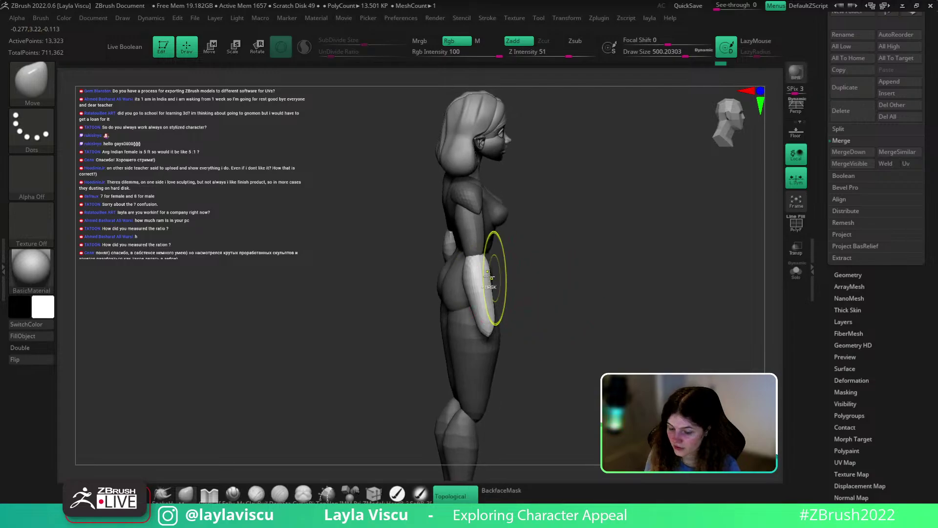
right_click_drag(494, 283, 459, 342, "ctrl")
Flatten the side and back surfaces of the forearms with the Folly_Mech Cut brush at draw size about 257, and undo the last stroke
left_click(233, 494)
key("s")
left_click_drag(504, 279, 493, 279)
left_click_drag(562, 268, 522, 268)
key("s")
left_click_drag(597, 228, 534, 262)
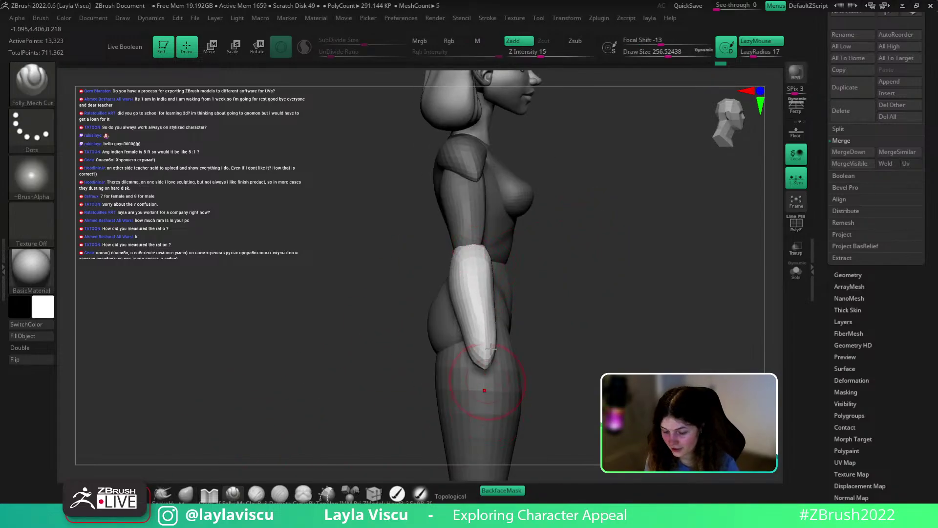
left_click_drag(486, 316, 490, 387)
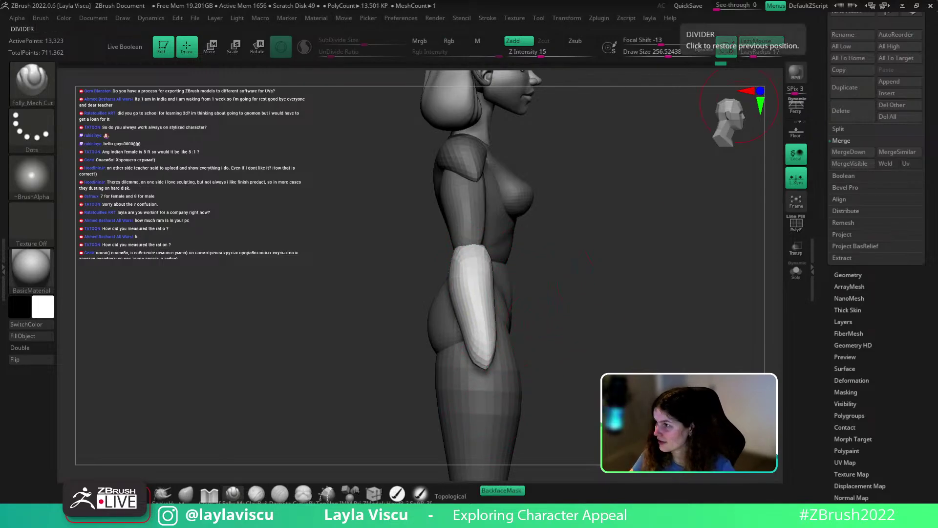
left_click_drag(709, 225, 673, 307)
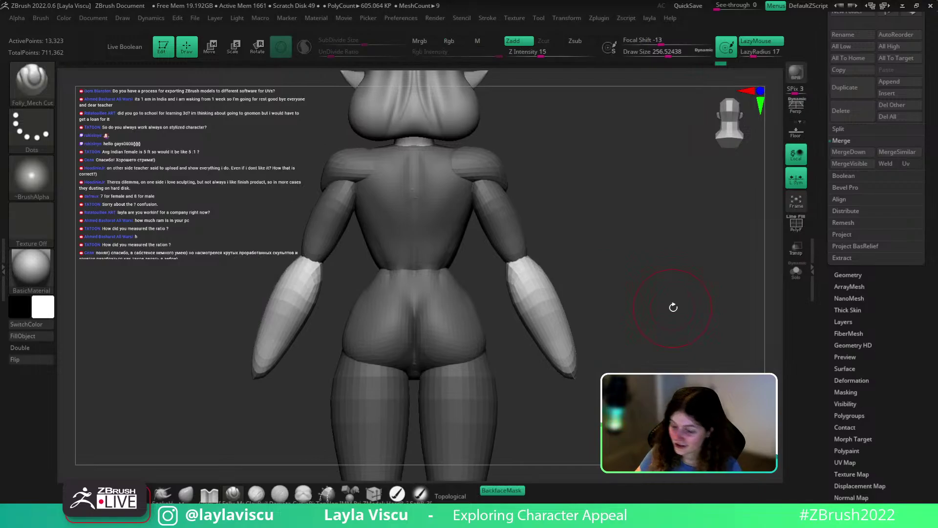
left_click_drag(528, 295, 572, 376)
key("ctrl+z")
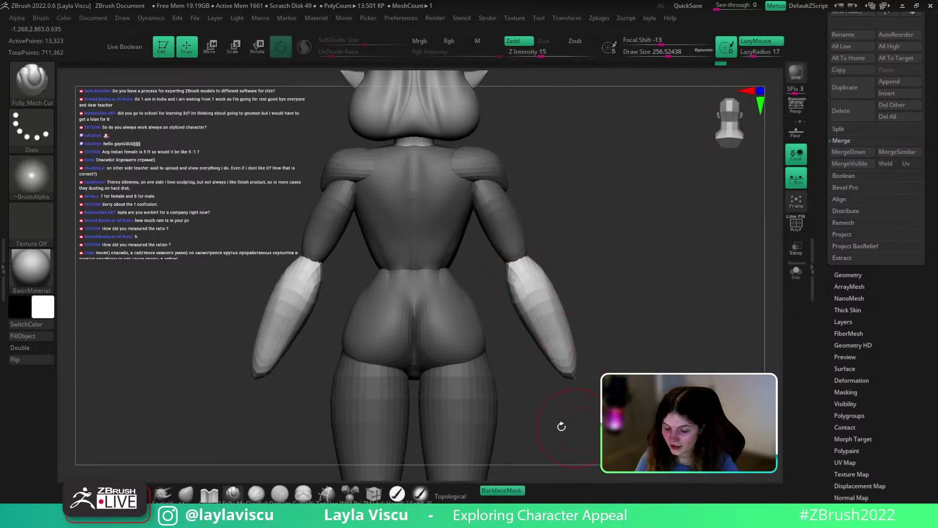
Fill out the forearms just below the elbows from back and side views with the Move brush at draw size about 280
key("b")
key("m")
key("v")
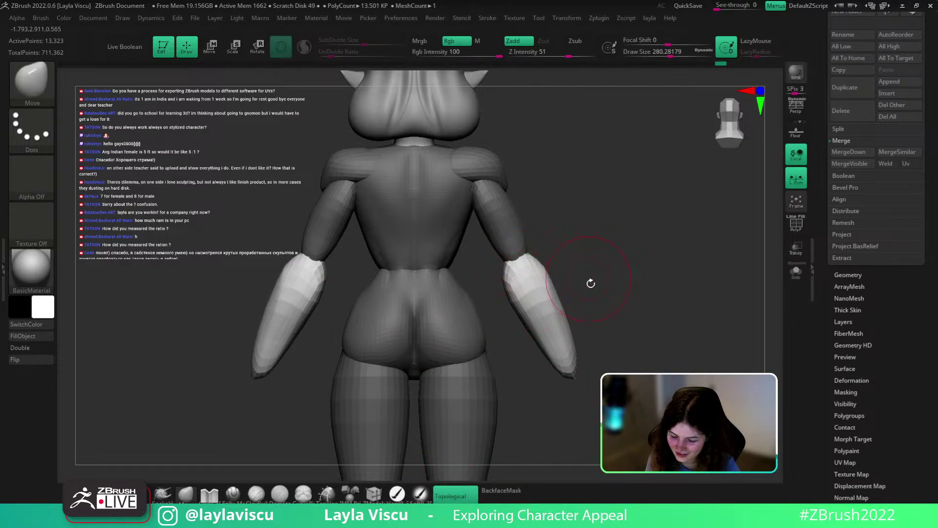
mouse_move(591, 283)
left_mouse_down()
mouse_move(568, 296)
mouse_move(513, 293)
mouse_move(547, 287)
mouse_move(536, 272)
left_mouse_up()
left_click_drag(625, 279, 587, 263)
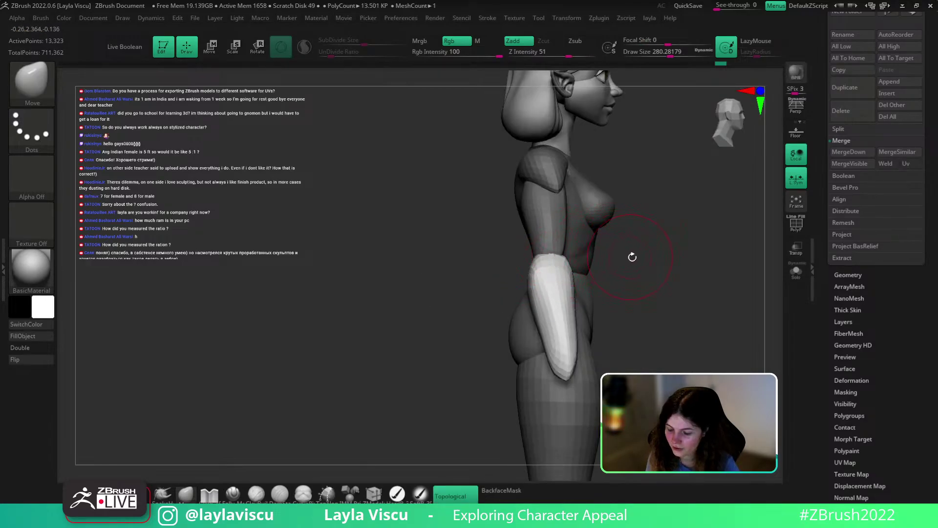
mouse_move(647, 247)
left_mouse_down()
mouse_move(594, 273)
mouse_move(639, 263)
left_mouse_up()
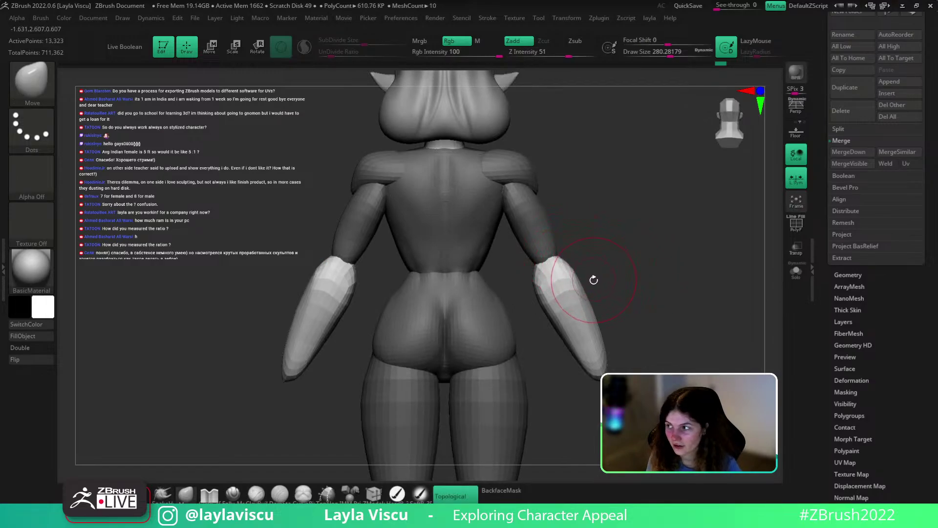
Nudge the forearms slightly upward at the elbows from the back view with the gizmo
key("w")
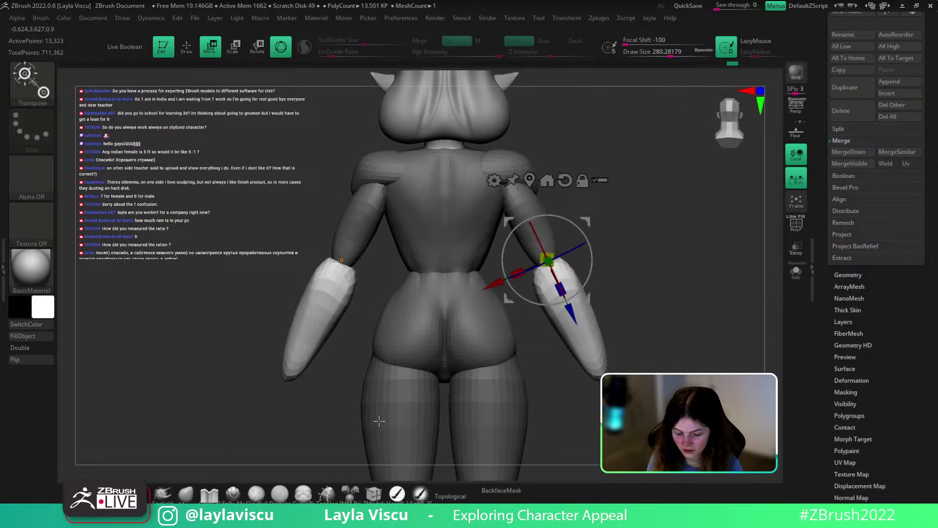
key("q")
key("w")
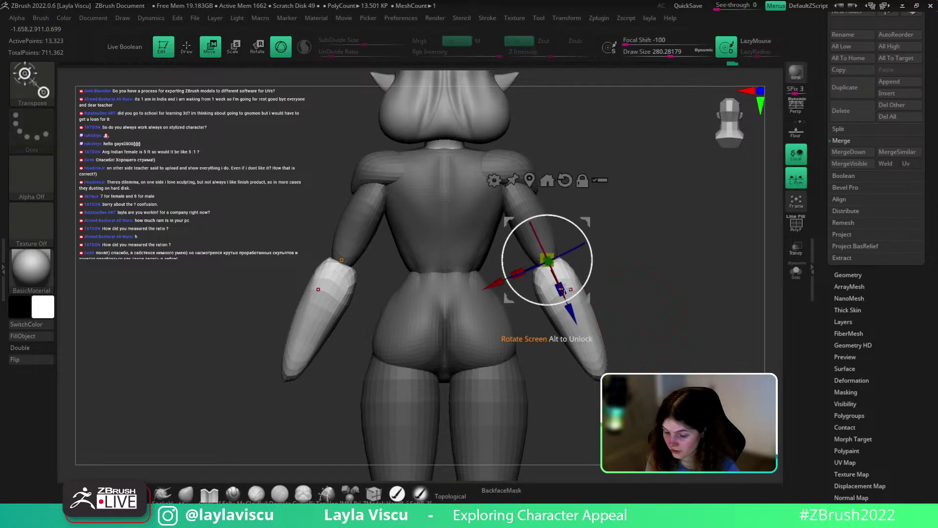
left_click_drag(588, 295, 586, 292)
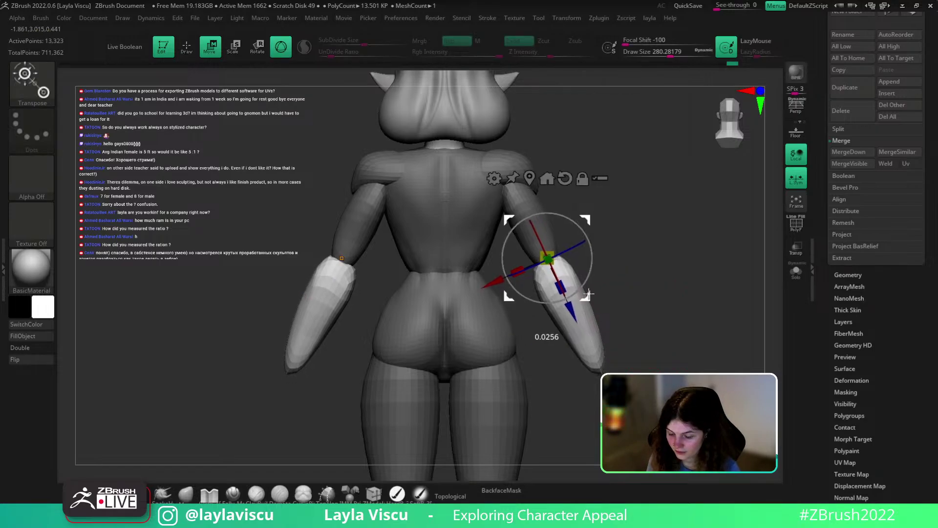
key("q")
Lengthen the forearms along their own axis by a factor of about 1.07 with the gizmo in front view
right_click_drag(562, 337, 634, 305, "ctrl")
left_click_drag(634, 305, 484, 273)
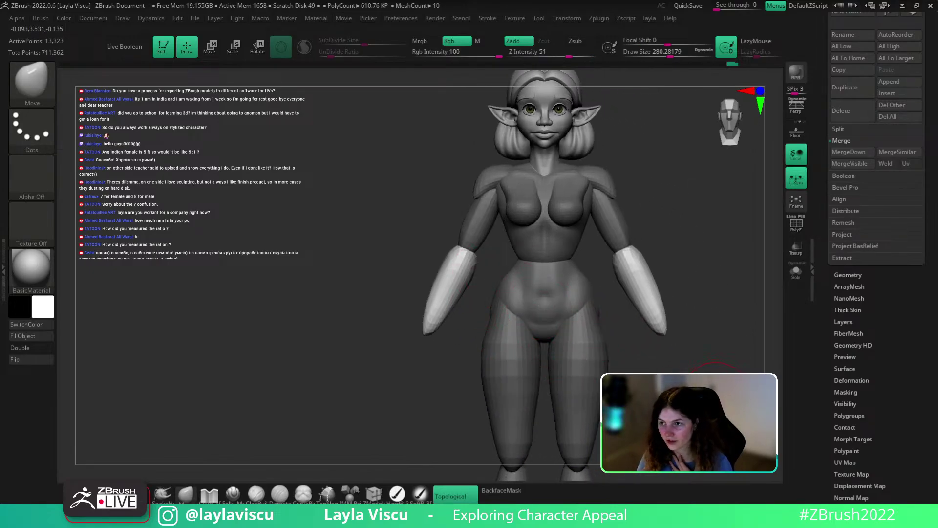
key("w")
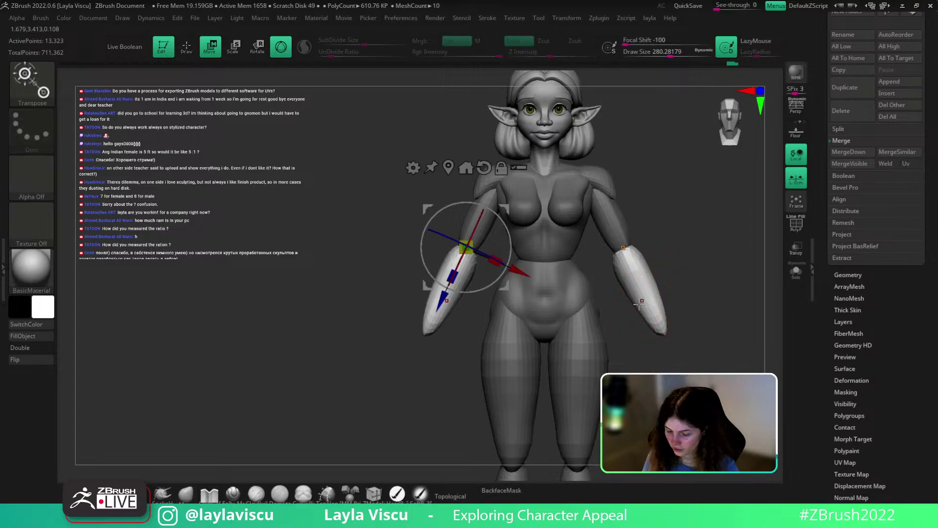
key("q")
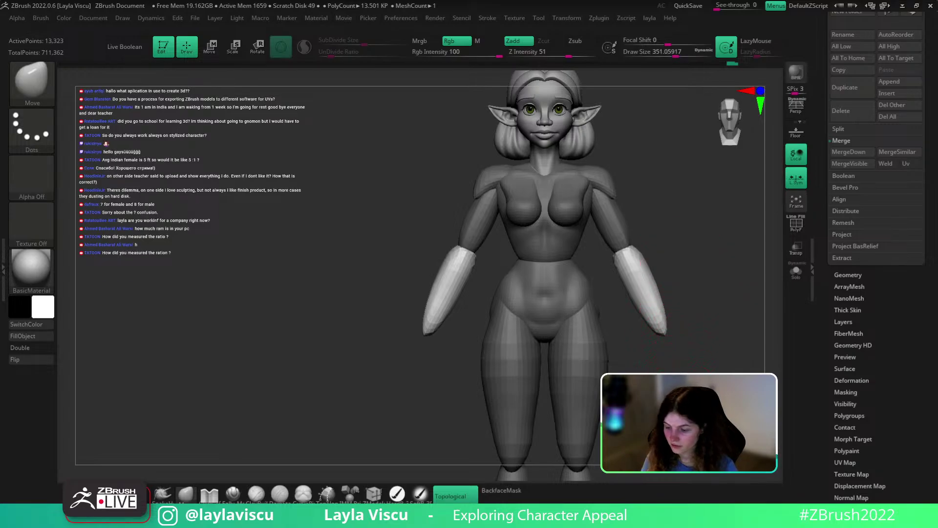
left_click_drag(852, 317, 853, 393)
mouse_move(714, 369)
right_mouse_down("ctrl")
mouse_move(684, 328)
mouse_move(694, 326)
mouse_move(614, 299)
right_mouse_up("ctrl")
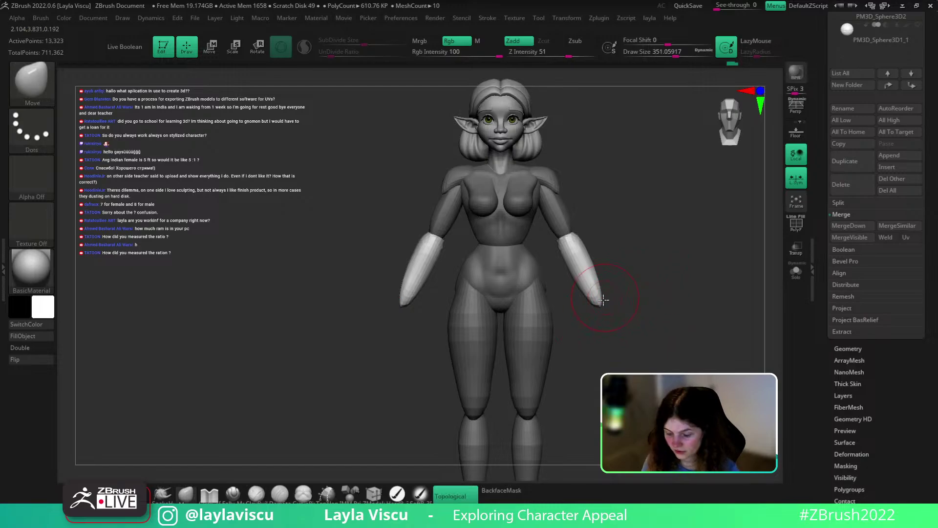
key("s")
key("w")
left_click_drag(422, 263, 424, 268)
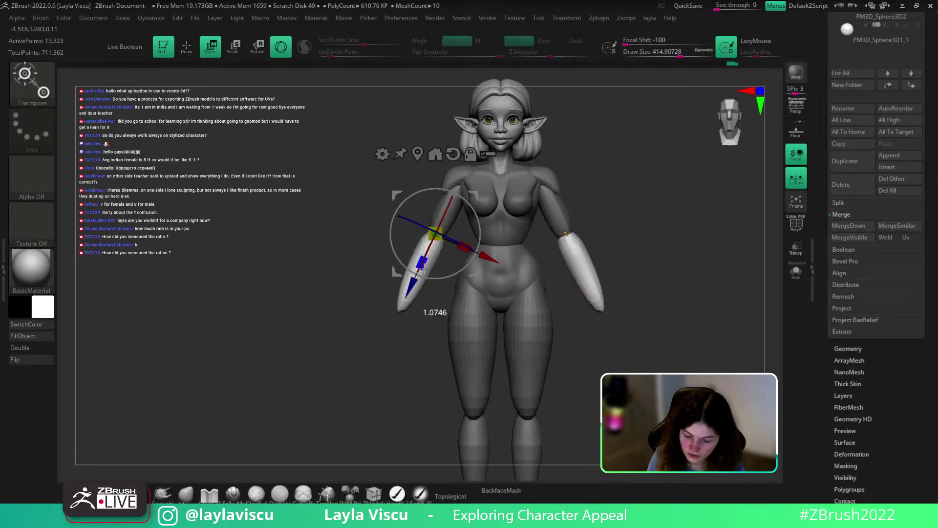
key("q")
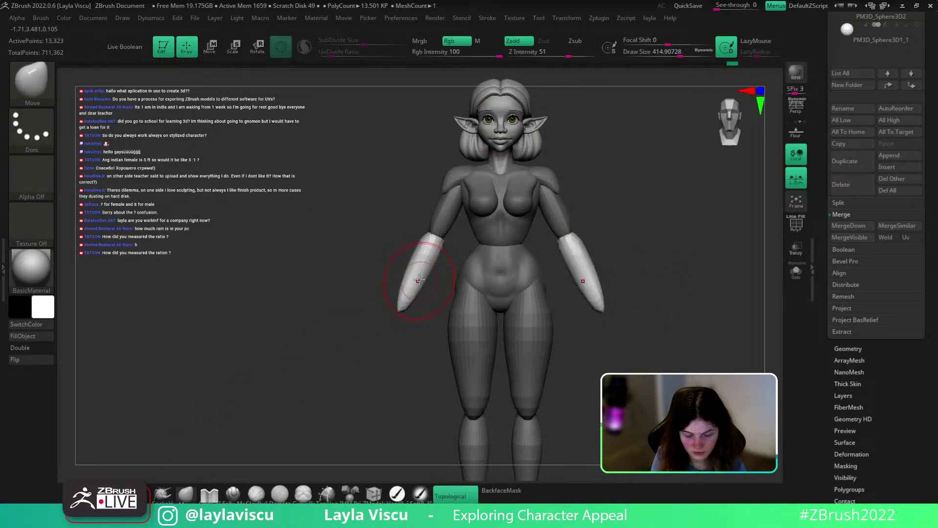
Narrow the forearms toward the wrists with the Pinch brush at draw size about 415
key("b")
key("p")
key("i")
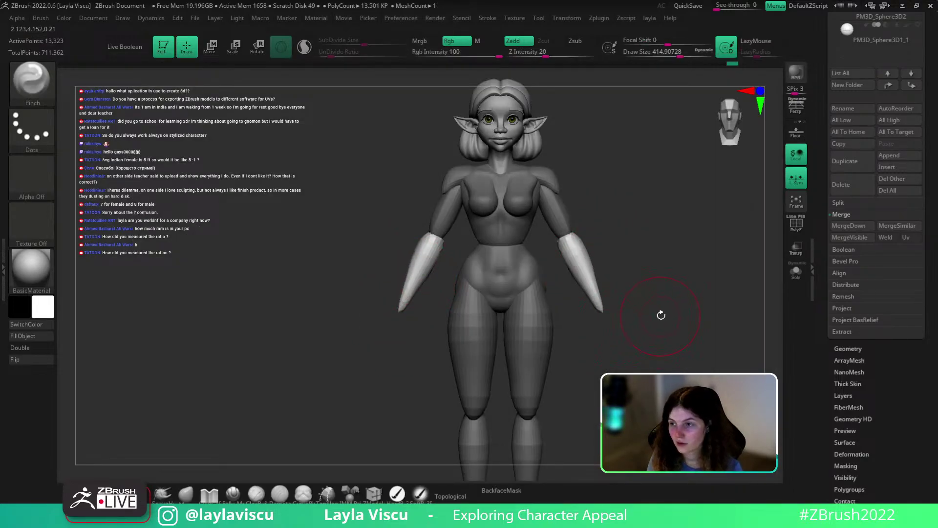
left_click_drag(670, 303, 652, 313, "shift")
Refine the front contour of the tapered forearms with the Move brush at draw size about 311
left_click(186, 494)
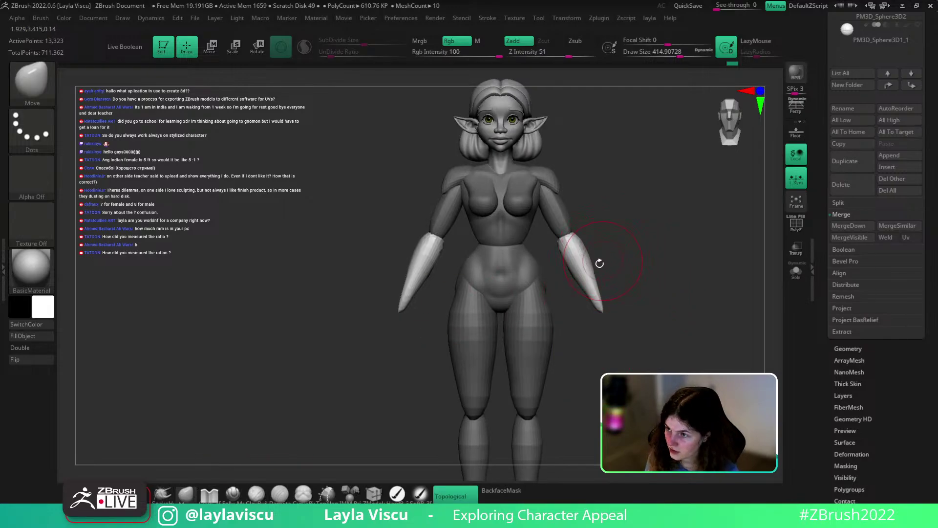
key("s")
left_click_drag(576, 270, 564, 269)
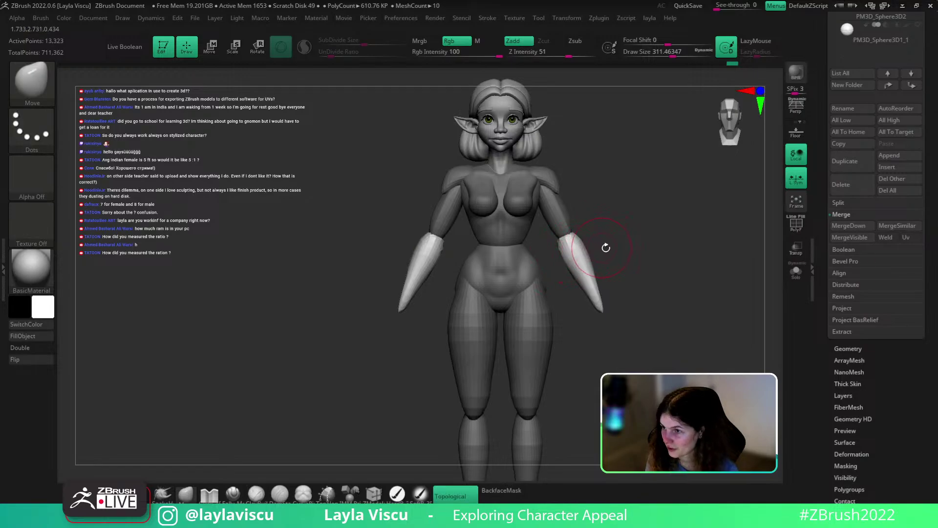
Adjust the forearms' angle in side view with the gizmo and refine their contour with the Move brush
mouse_move(620, 276)
left_mouse_down()
mouse_move(603, 306)
mouse_move(670, 293)
left_mouse_up()
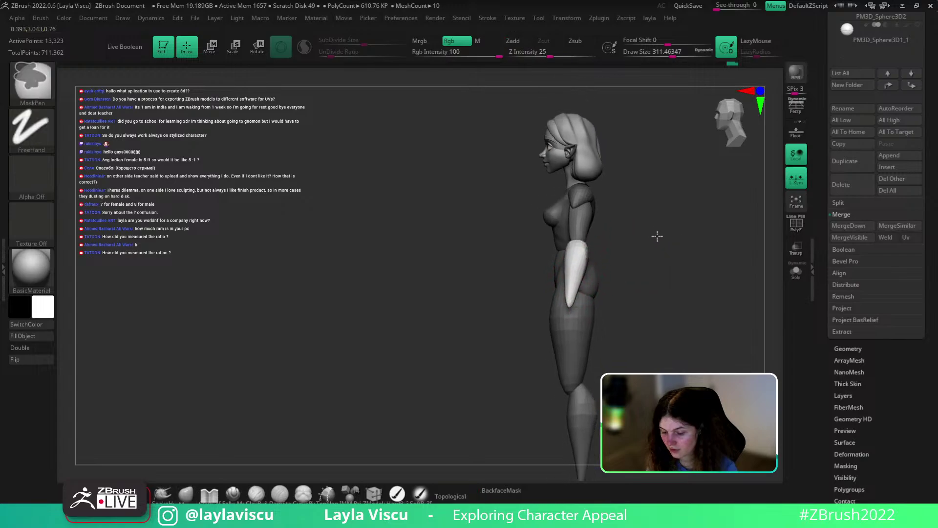
mouse_move(656, 233)
left_mouse_down()
mouse_move(679, 241)
mouse_move(663, 266)
mouse_move(607, 280)
mouse_move(616, 249)
mouse_move(712, 214)
mouse_move(706, 255)
left_mouse_up()
key("w")
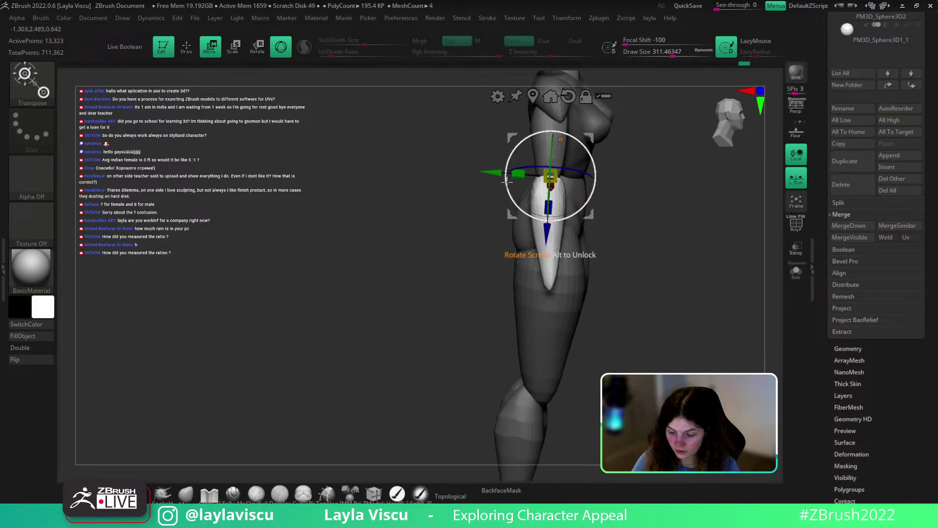
left_click(196, 496)
mouse_move(635, 313)
right_mouse_down("ctrl")
mouse_move(630, 276)
mouse_move(687, 227)
mouse_move(676, 301)
mouse_move(633, 323)
right_mouse_up("ctrl")
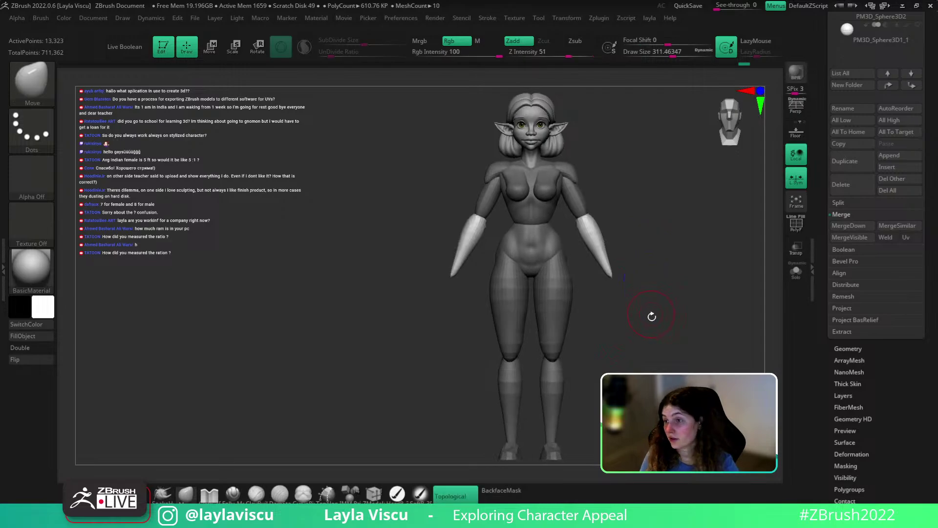
Scale the forearms by a factor of about 1.02 and rotate them about 2.4 degrees at the elbows in front view
key("w")
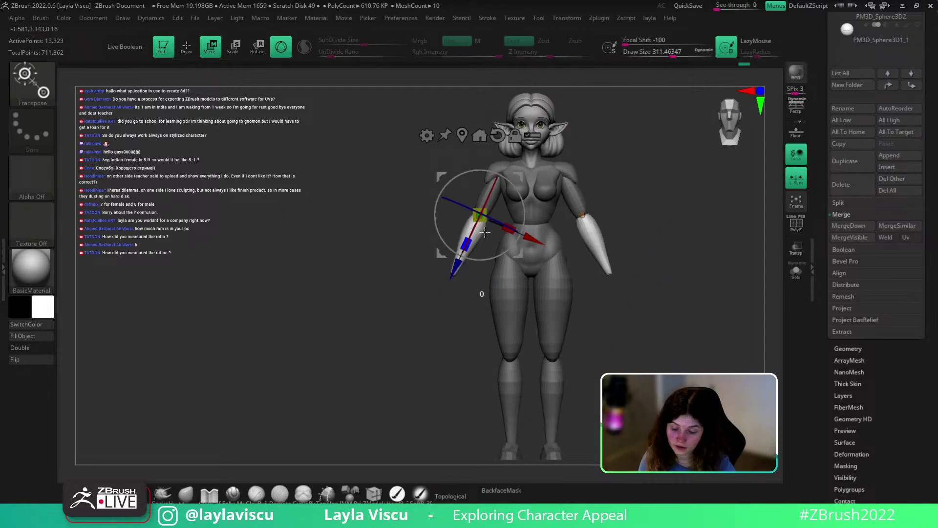
key("q")
right_click_drag(646, 259, 653, 306, "alt")
key("w")
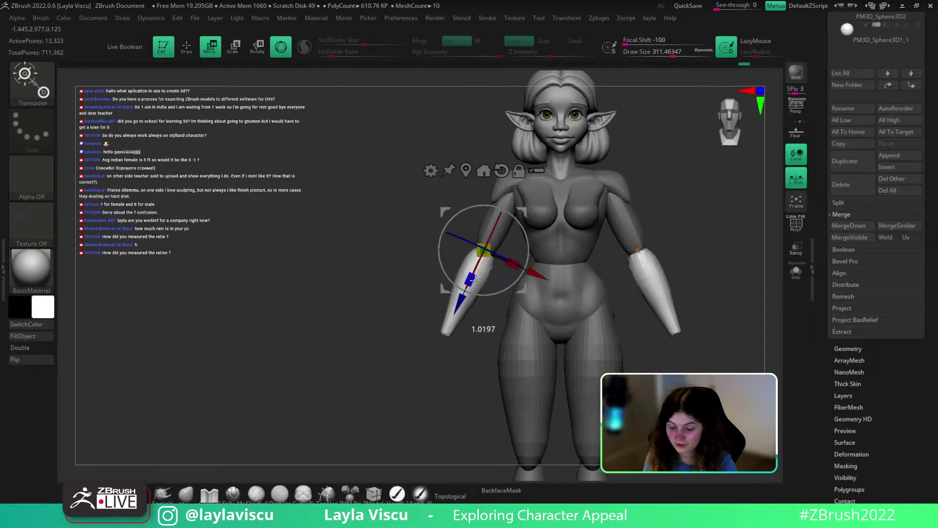
key("q")
right_click_drag(683, 260, 714, 233, "ctrl")
mouse_move(701, 290)
right_mouse_down("alt")
mouse_move(695, 274)
mouse_move(667, 295)
mouse_move(658, 283)
right_mouse_up("alt")
key("w")
left_click_drag(506, 269, 504, 272)
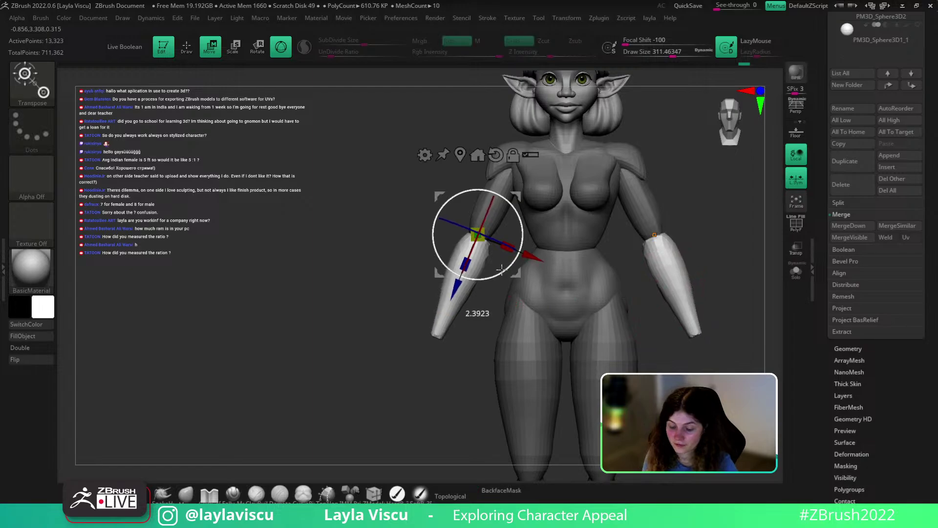
Clear the mask and isolate the ribcage polygroup of the body
left_click(186, 495)
mouse_move(670, 304)
left_mouse_down("alt")
mouse_move(729, 287)
mouse_move(679, 290)
left_mouse_up("alt")
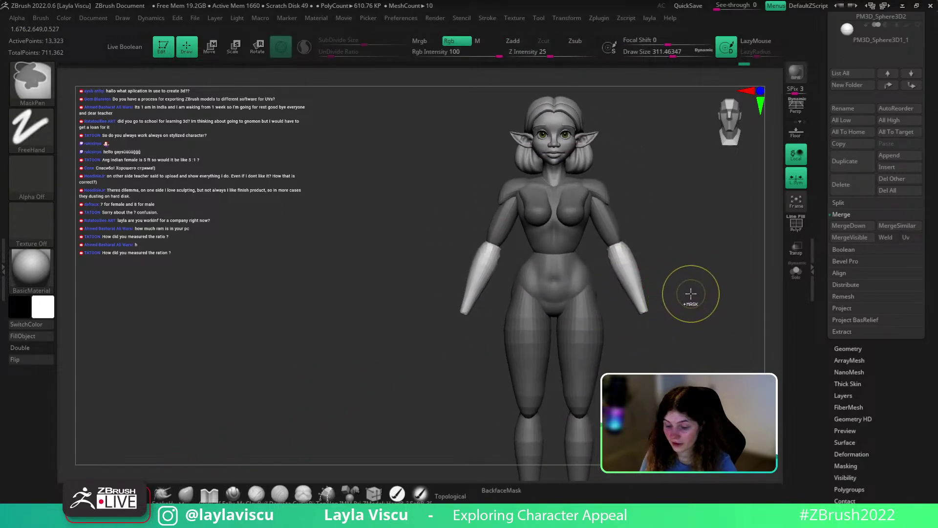
key("b")
key("d")
key("s")
left_click(686, 295, "ctrl")
left_click(580, 238, "ctrl+shift")
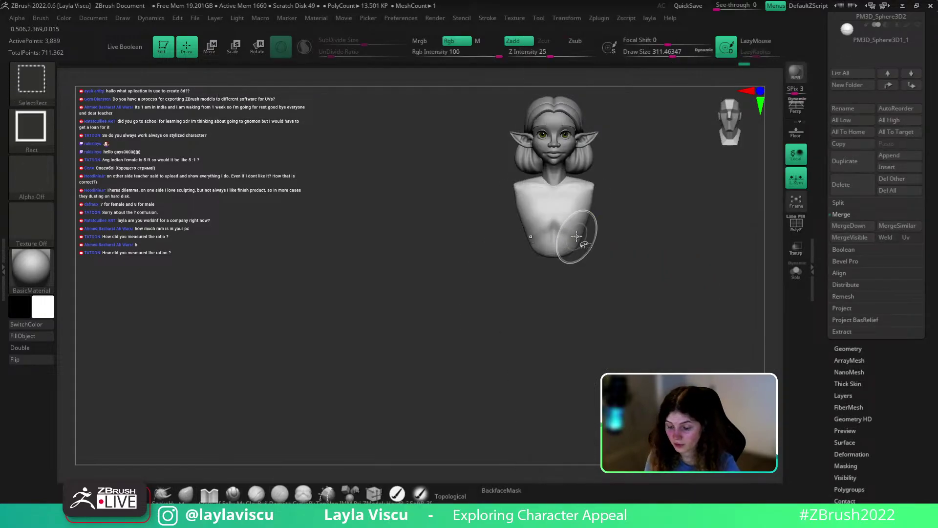
Carve a symmetrical rib arch across the lower ribcage and around its sides with the DamStandard brush at draw size 192
right_click_drag(580, 238, 563, 243, "ctrl")
key("shift+f")
key("shift+f")
mouse_move(538, 237)
left_mouse_down()
mouse_move(514, 262)
mouse_move(549, 220)
left_mouse_up()
left_click_drag(518, 250, 548, 221)
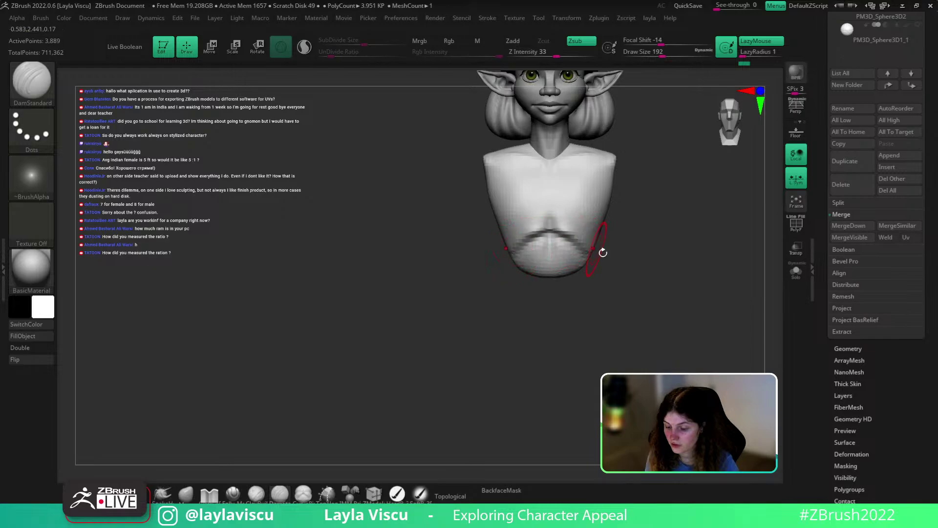
mouse_move(615, 263)
left_mouse_down()
mouse_move(542, 223)
mouse_move(579, 256)
mouse_move(569, 256)
left_mouse_up()
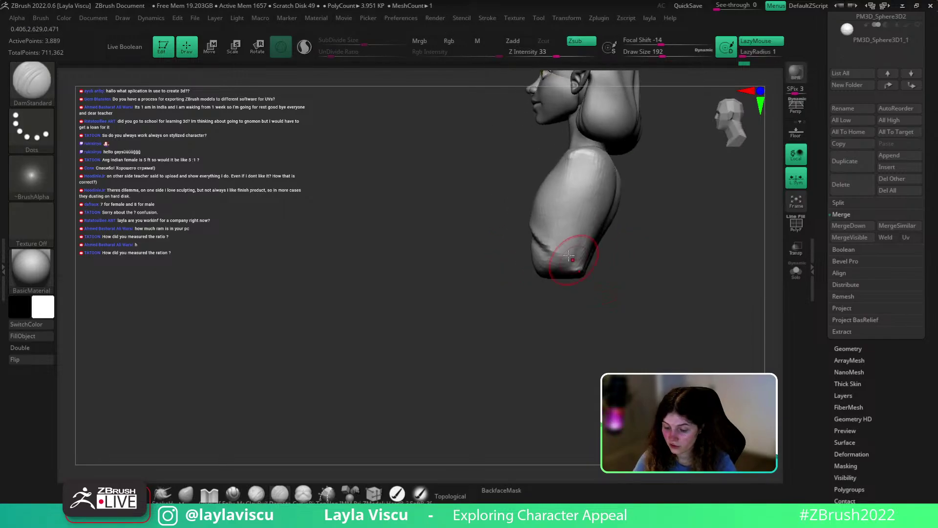
Unhide the rest of the body and switch to the Move brush at draw size about 262
left_click(630, 270, "ctrl+shift")
left_click_drag(698, 251, 691, 288, "shift")
key("b")
key("m")
key("v")
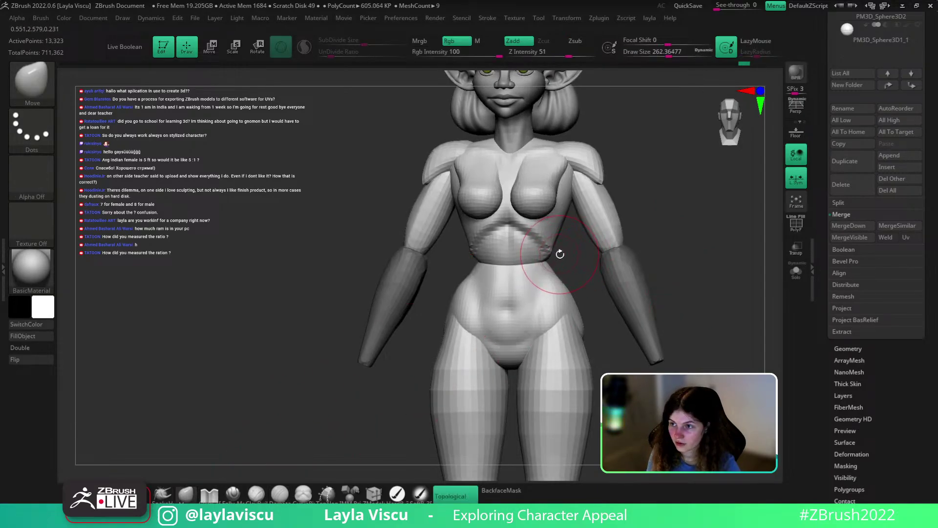
Clear the forearm mask and smooth the lower ribcage around the waist border
key("b")
key("c")
key("b")
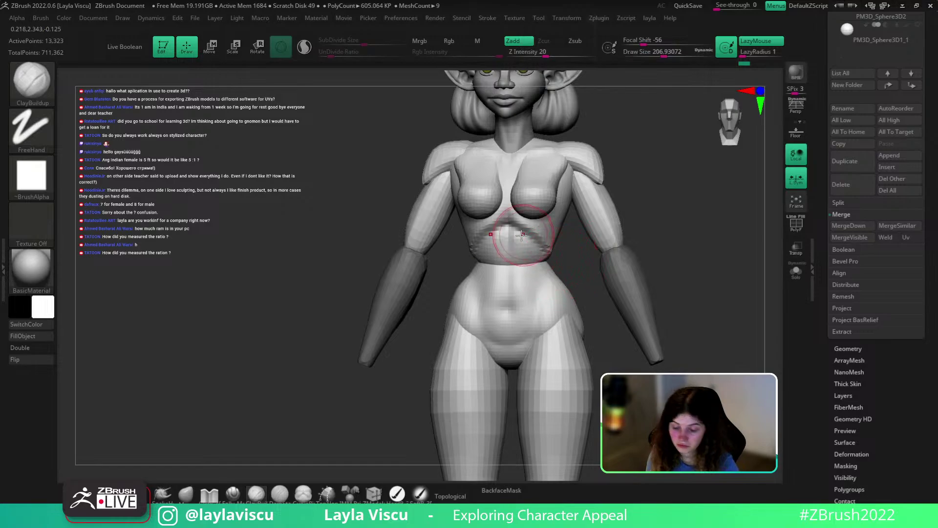
left_click(209, 495)
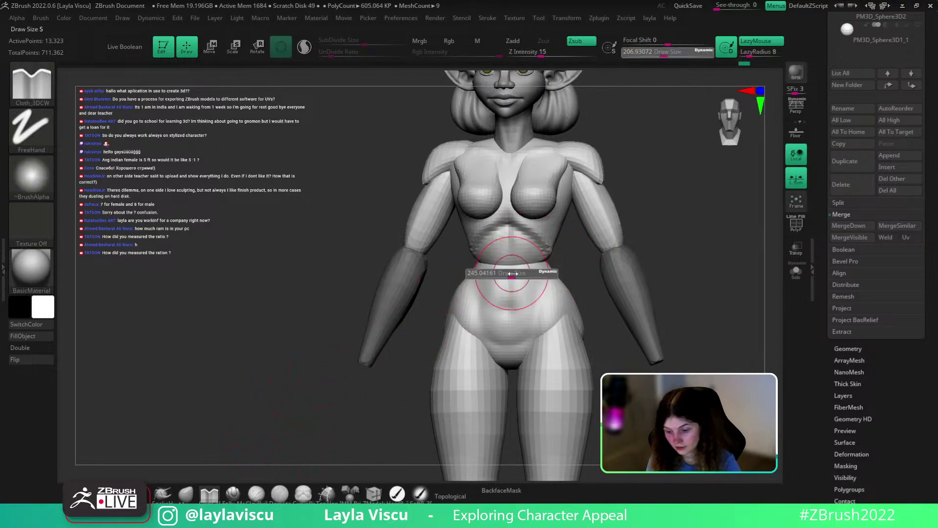
key("shift+f")
key("b")
key("s")
key("g")
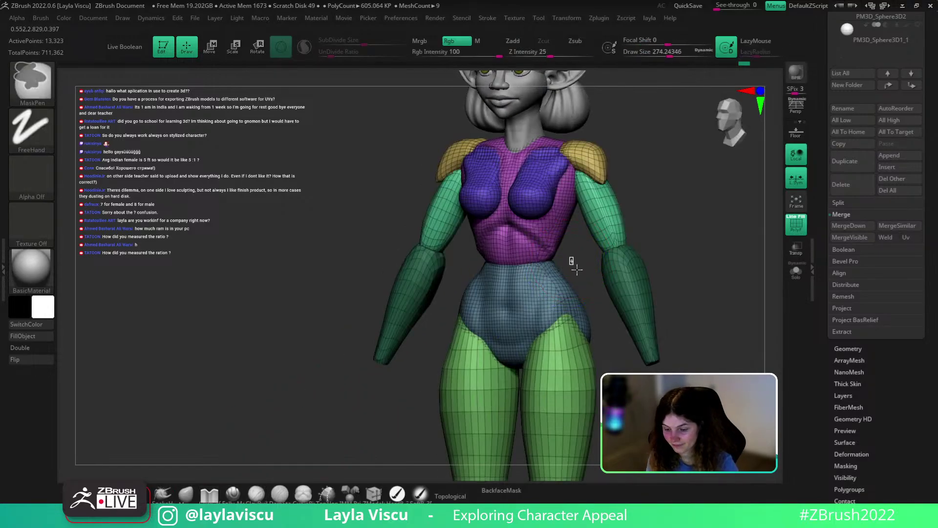
key("shift+f")
left_click_drag(523, 276, 510, 271, "shift")
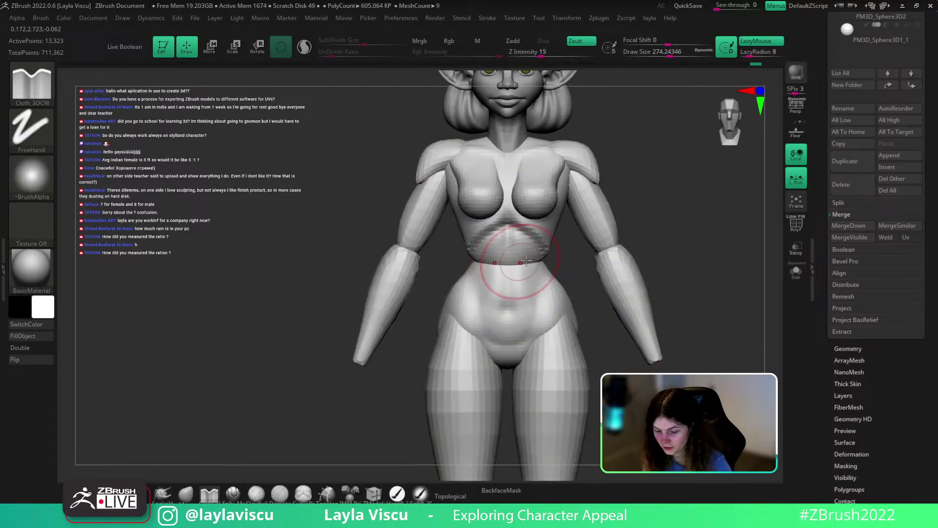
Pull the centre of the ribcage's lower edge down over the abdomen with the Move brush at draw size about 207
left_click(188, 495)
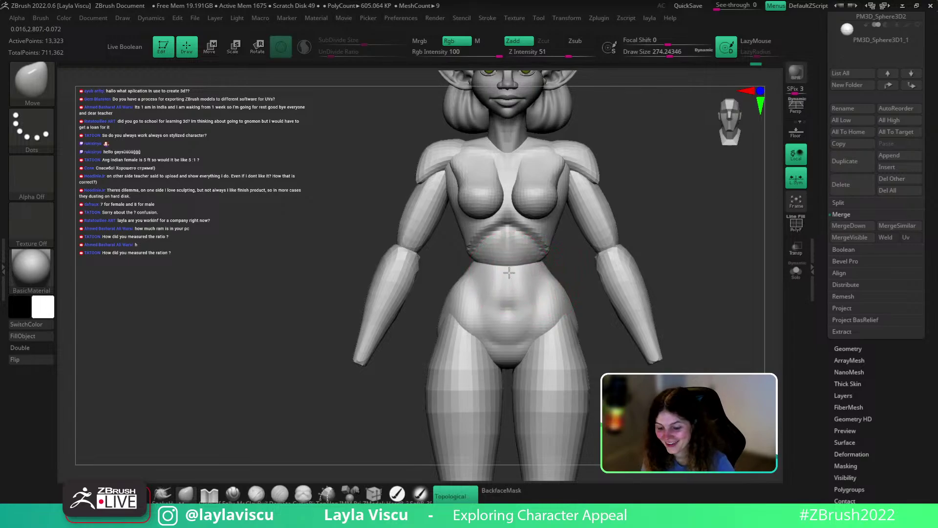
right_click_drag(570, 251, 511, 265)
key("s")
left_click_drag(507, 268, 501, 267)
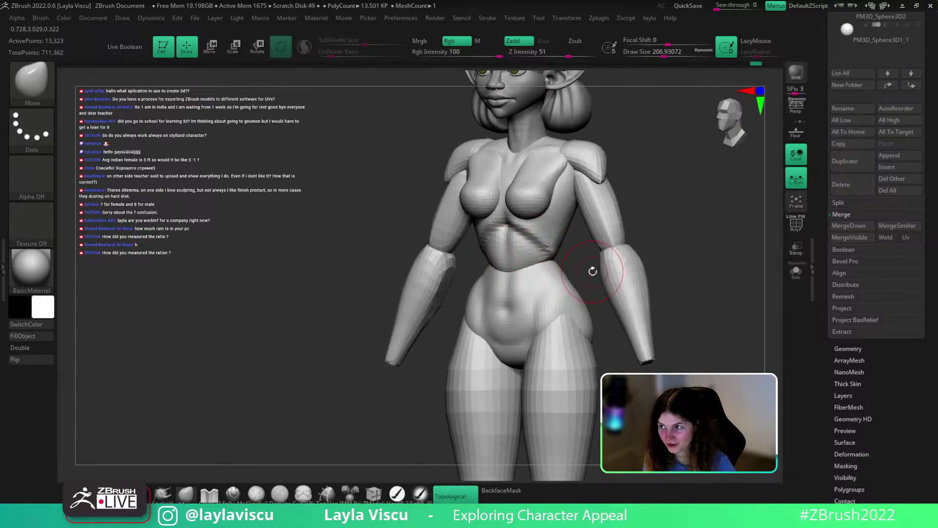
mouse_move(639, 262)
right_mouse_down()
mouse_move(633, 248)
mouse_move(653, 250)
right_mouse_up()
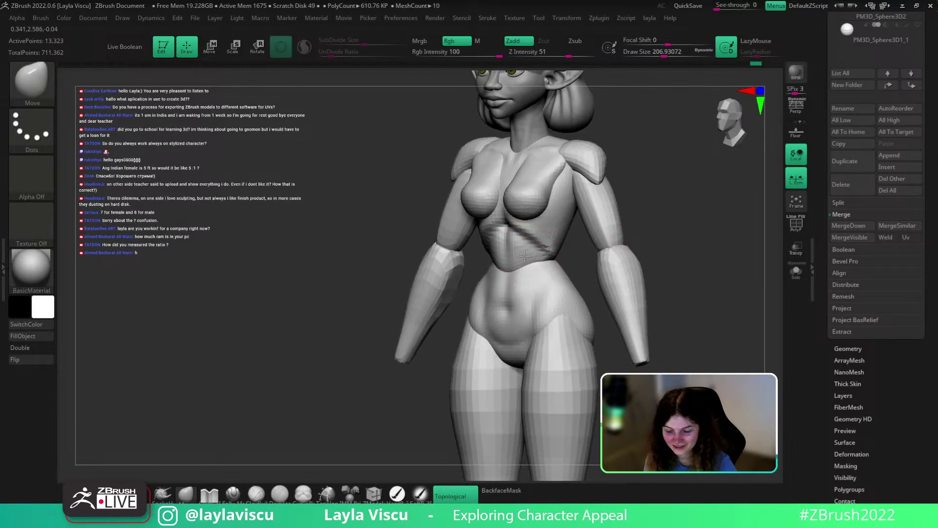
Soften the carved rib arch and refine the ribcage from the three-quarter view with the Move brush at draw size about 145
mouse_move(580, 264)
right_mouse_down()
mouse_move(587, 240)
mouse_move(577, 266)
mouse_move(618, 243)
right_mouse_up()
key("d")
key("Escape")
mouse_move(526, 226)
right_mouse_down("ctrl")
mouse_move(516, 249)
mouse_move(574, 277)
mouse_move(552, 270)
right_mouse_up("ctrl")
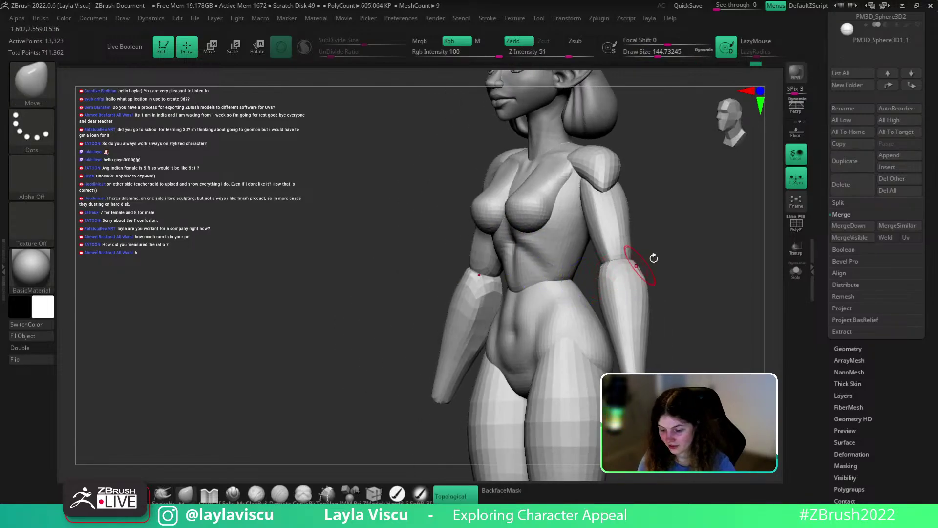
right_click_drag(653, 258, 686, 245, "shift")
Reshape the front of the ribcage and waist with the Move brush at draw sizes of about 280 and 331
left_click_drag(514, 249, 515, 242)
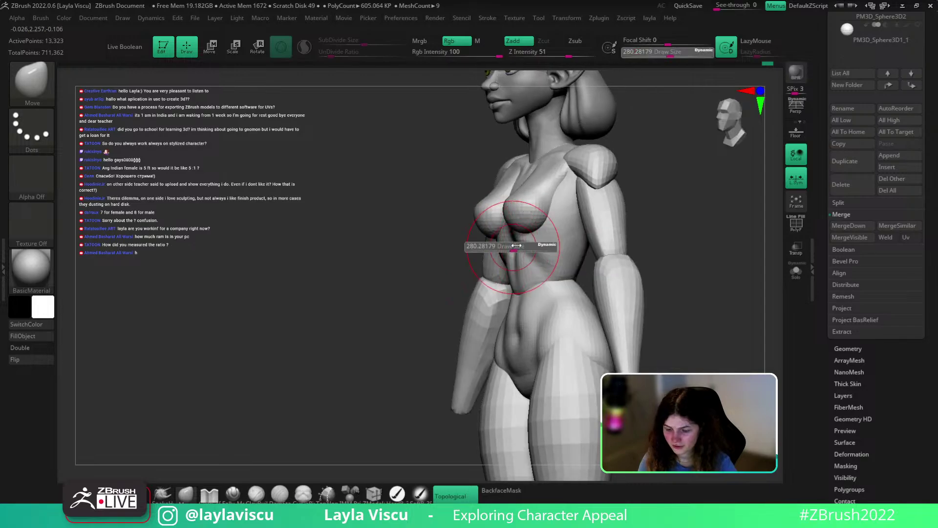
right_click_drag(714, 220, 668, 220)
right_click_drag(515, 237, 529, 211, "ctrl")
mouse_move(649, 336)
right_mouse_down()
mouse_move(623, 308)
mouse_move(625, 288)
right_mouse_up()
key("s")
left_click(624, 285)
right_click_drag(702, 254, 713, 281, "shift")
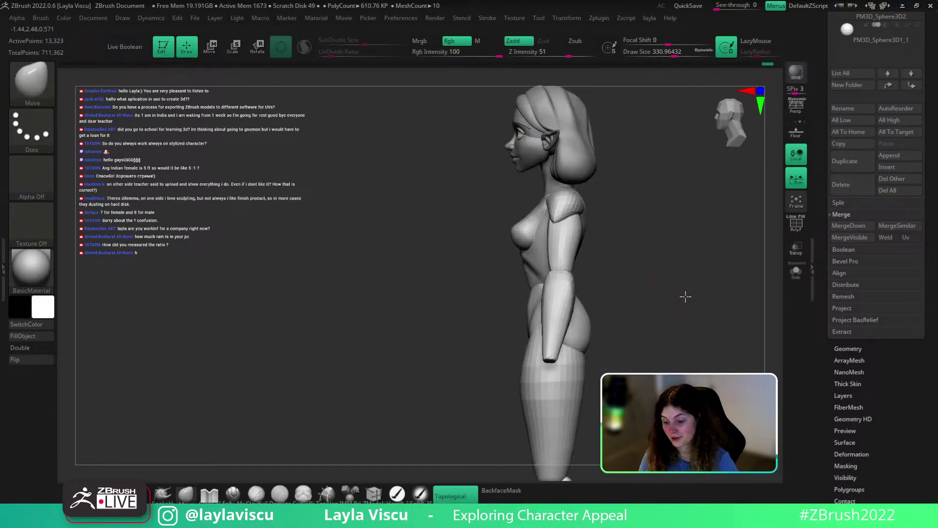
Deepen the ribcage's lower contour with DamStandard at draw size about 145 and blend it with the Smooth Groups brush
mouse_move(685, 295)
left_mouse_down("shift")
mouse_move(655, 285)
mouse_move(689, 353)
left_mouse_up("shift")
right_click_drag(689, 353, 689, 411, "ctrl")
key("s")
left_click(552, 279)
key("b")
key("d")
key("s")
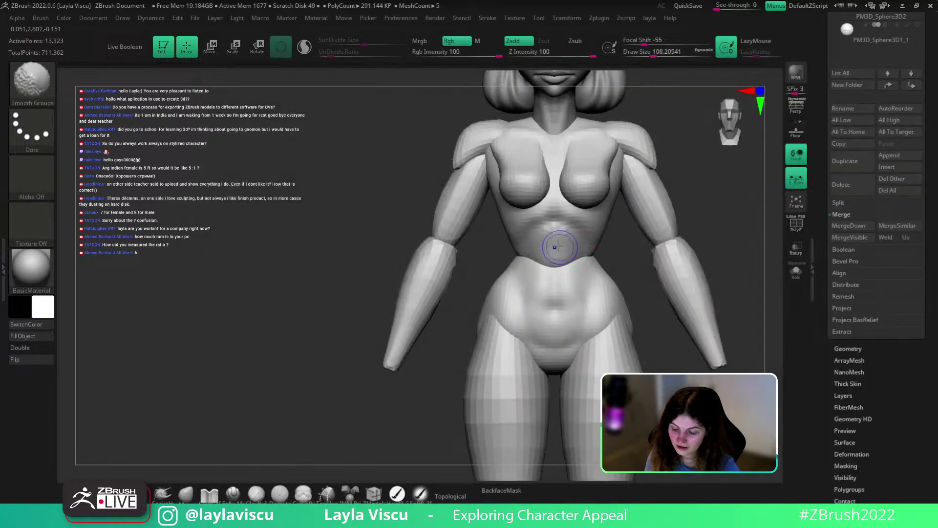
key("shift+f")
key("shift+f")
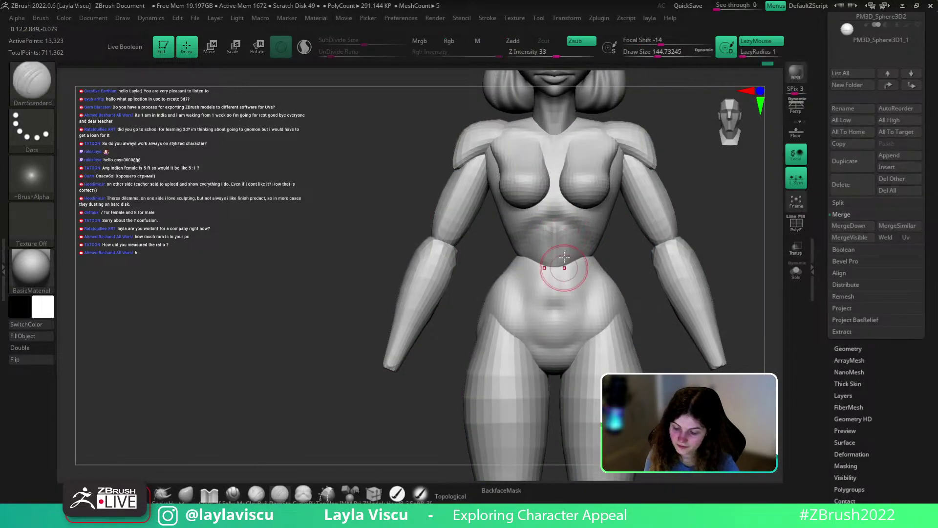
left_click_drag(564, 257, 593, 272, "shift")
mouse_move(593, 272)
right_mouse_down("ctrl")
mouse_move(668, 235)
mouse_move(635, 235)
mouse_move(618, 264)
mouse_move(614, 257)
mouse_move(615, 265)
mouse_move(649, 230)
mouse_move(640, 278)
mouse_move(614, 295)
right_mouse_up("ctrl")
Insert mirrored PolySpheres at the wrists as the base for the hands with the IMM Primitives brush
left_click(351, 495)
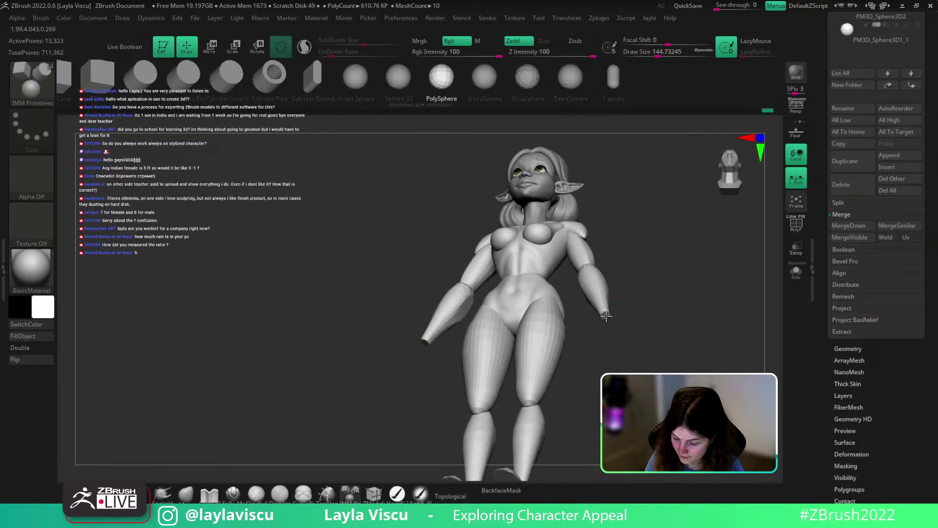
left_click_drag(606, 316, 611, 336)
right_click_drag(641, 313, 652, 329)
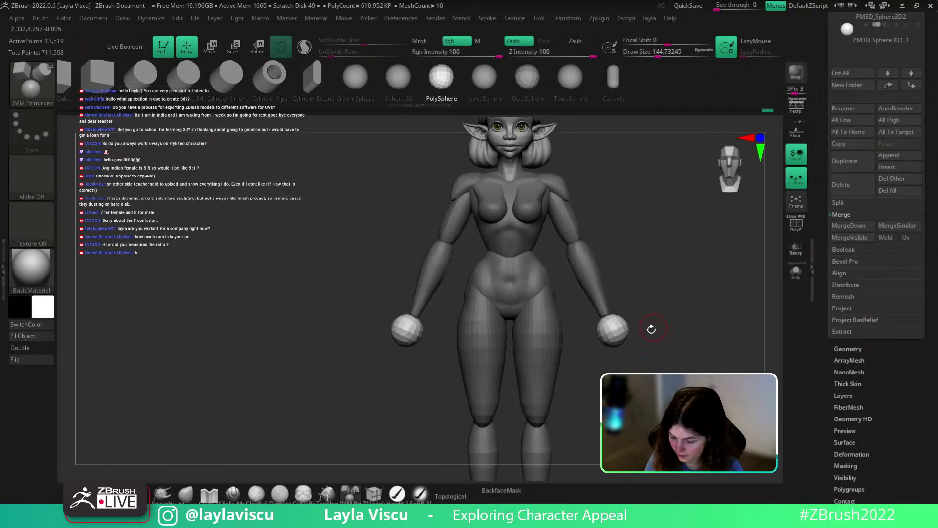
Align the inserted spheres with the forearms and stretch and flatten them into narrow hand shapes with the gizmo
key("w")
left_click_drag(594, 325, 640, 303)
right_click_drag(682, 327, 640, 335)
right_click_drag(671, 297, 685, 318, "shift")
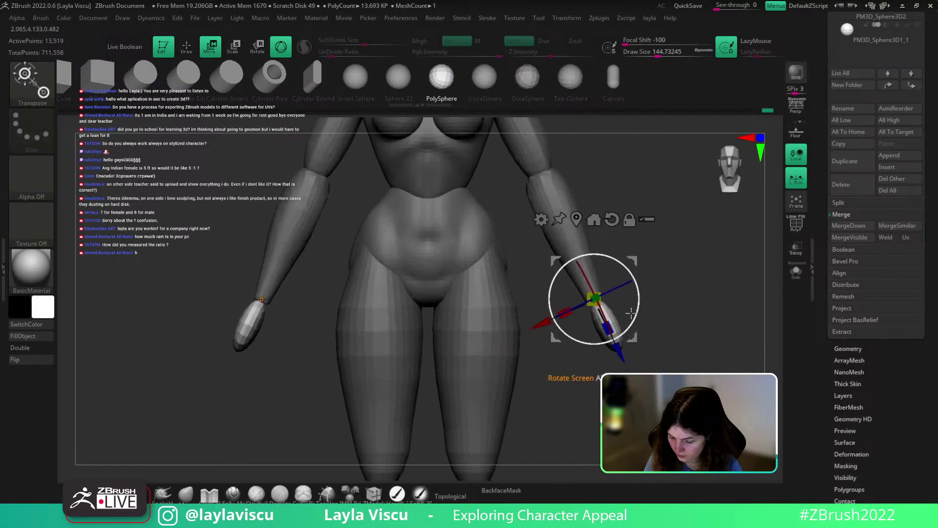
Reposition and reshape the hand blocks with the gizmo so they widen from the wrists toward blunt ends
left_click_drag(633, 313, 617, 376)
right_click_drag(693, 356, 654, 346)
left_click_drag(593, 308, 587, 202, "alt")
right_click_drag(675, 287, 684, 313)
left_click_drag(627, 315, 626, 309)
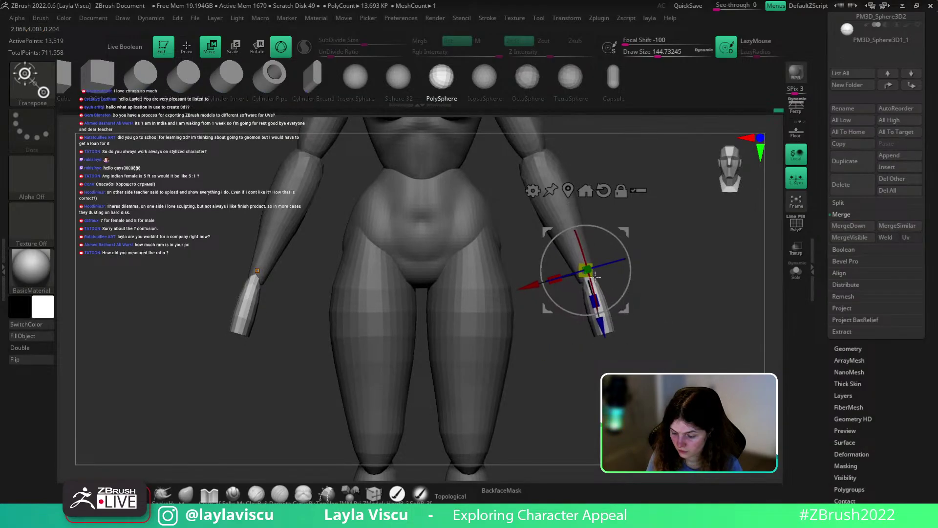
left_click_drag(555, 280, 534, 296)
key("q")
mouse_move(660, 328)
right_mouse_down("ctrl")
mouse_move(667, 297)
mouse_move(673, 335)
right_mouse_up("ctrl")
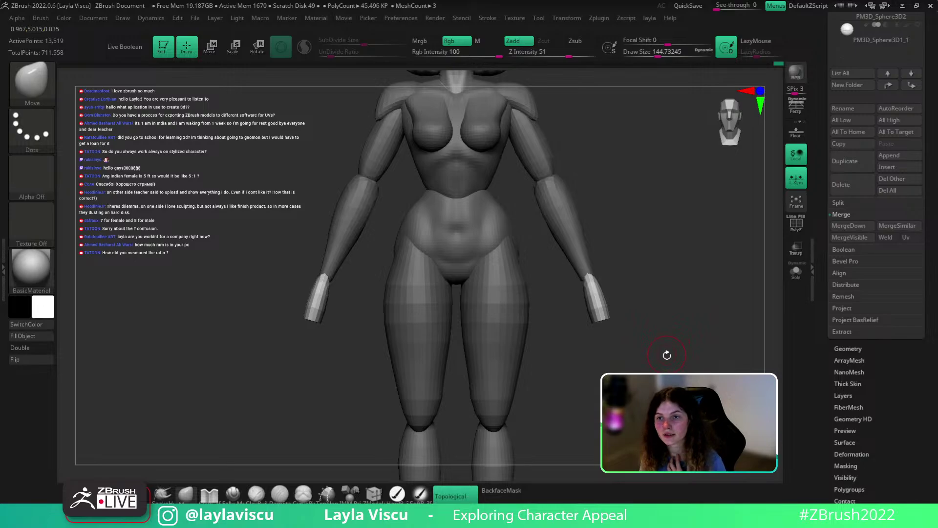
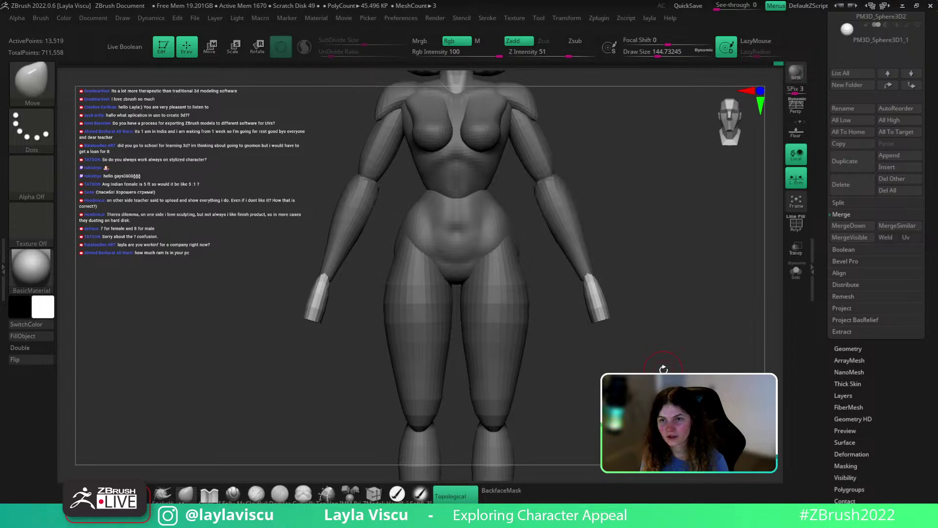
Switch the Grp export option on and back off in the import and export preferences
scroll(909, 171, "up", 10)
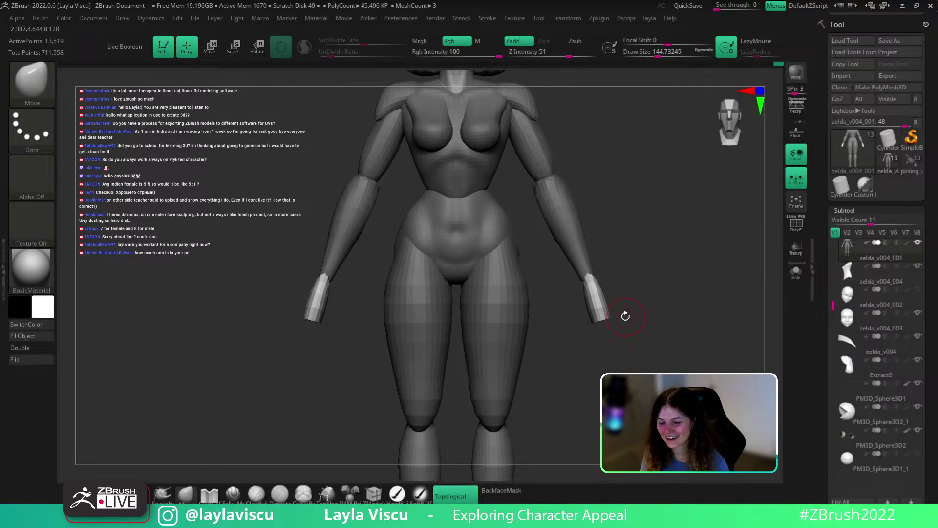
left_click(401, 17)
left_click(433, 184)
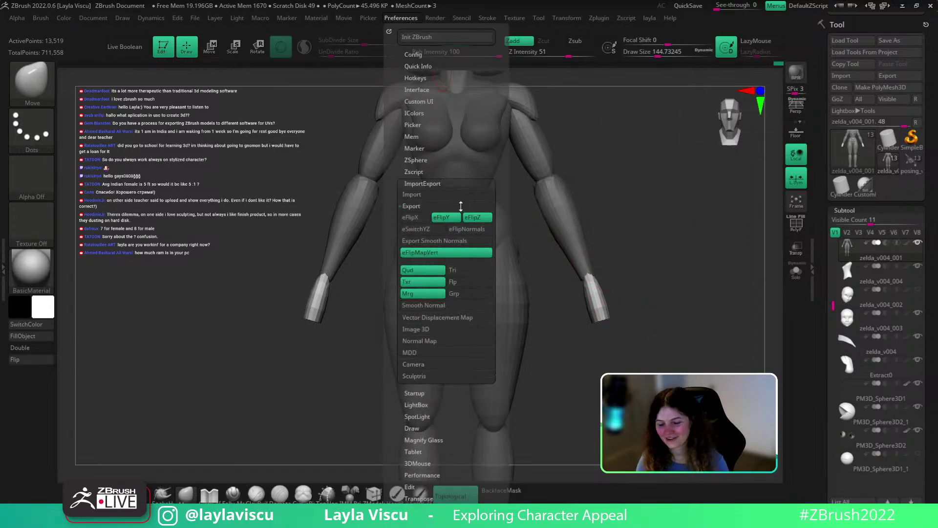
left_click(473, 295)
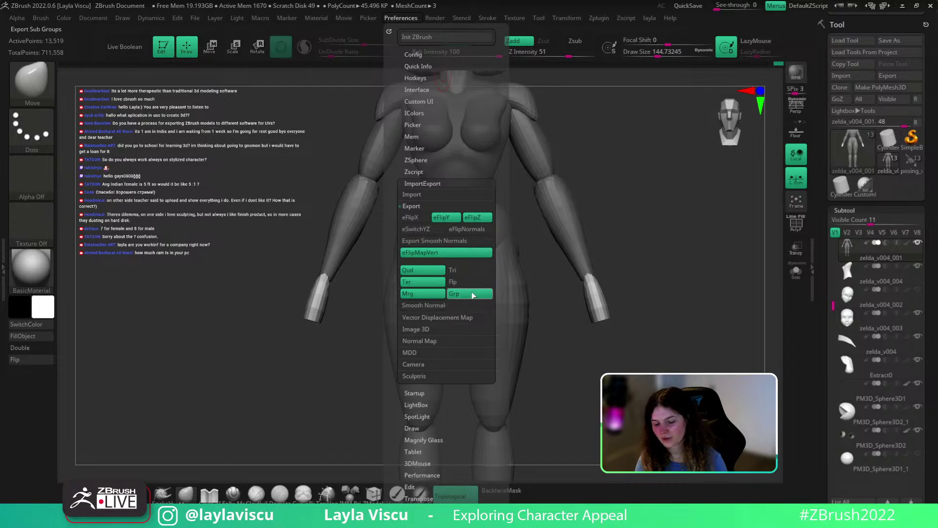
left_click(473, 295)
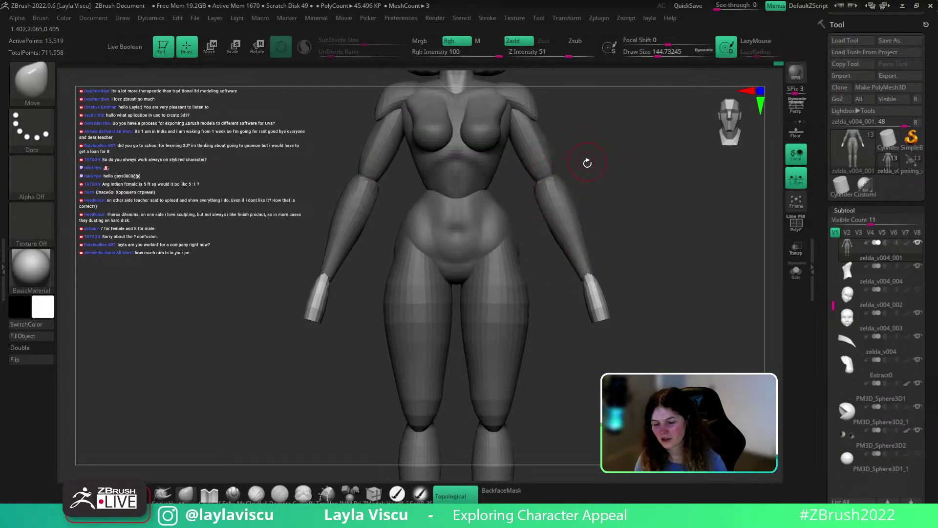
Clear the mask from the body and examine the hand blocks from the side
left_click_drag(588, 159, 605, 171, "ctrl")
key("shift+f")
key("shift+f")
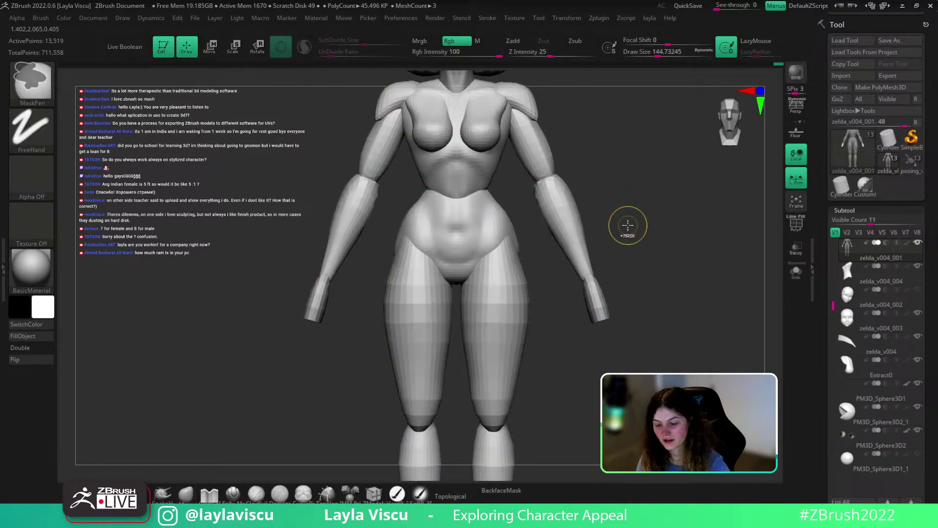
key("shift+f")
right_click_drag(628, 225, 603, 305, "ctrl")
key("shift+f")
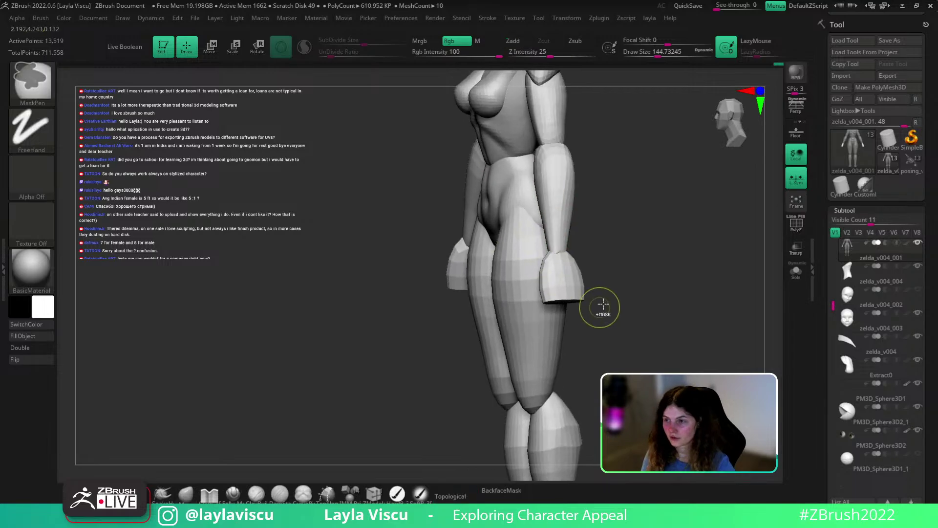
Isolate the hand block, display the polygroup colours, and restore the whole body with everything except the hand blocks masked
key("ctrl")
left_click_drag(641, 295, 674, 287)
left_click(554, 287, "ctrl+shift")
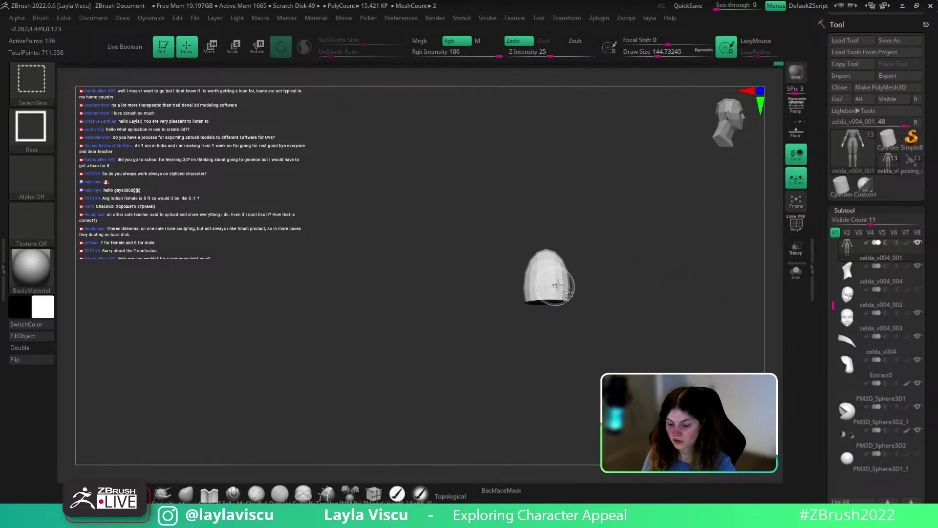
key("shift+f")
left_click(644, 262, "ctrl+shift")
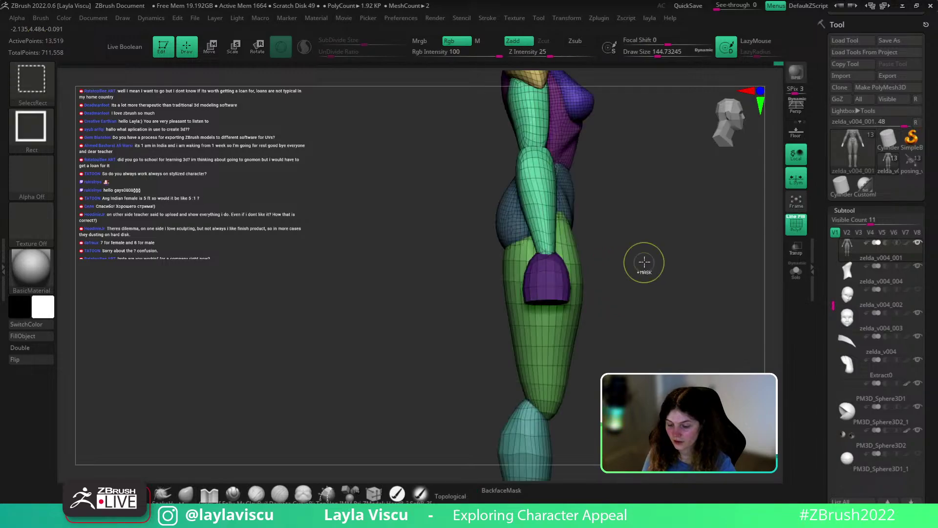
left_click(599, 17)
left_click(627, 142)
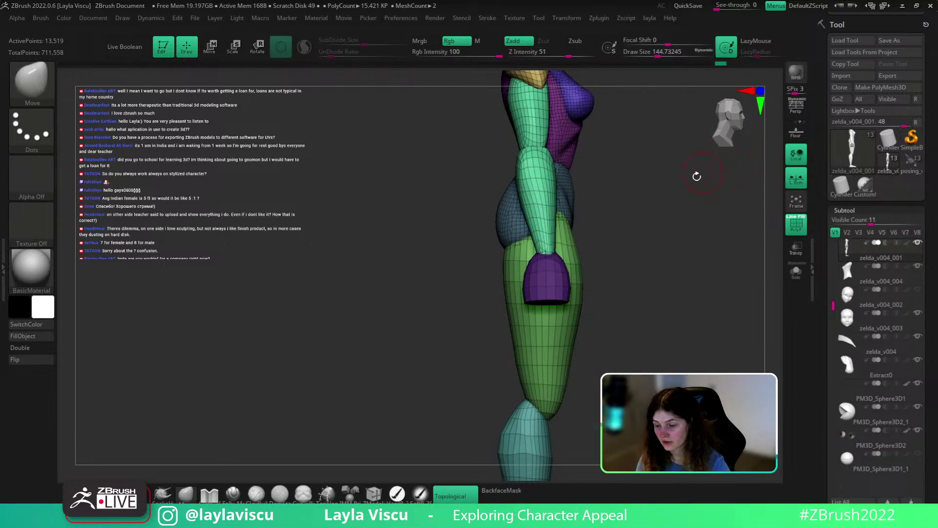
key("w")
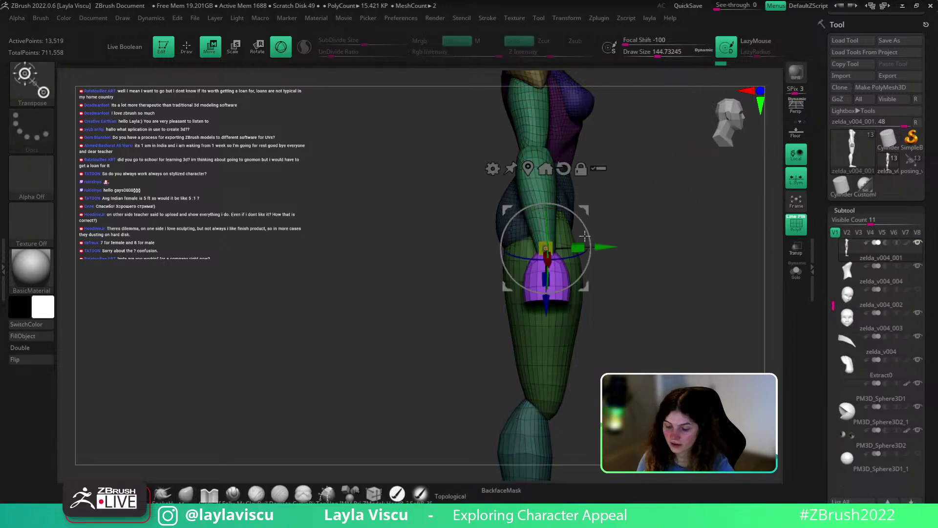
Hide the polygroup wireframe and rotate the hand blocks slightly at the wrists with the gizmo
left_click_drag(636, 210, 692, 199)
mouse_move(595, 305)
left_mouse_down()
mouse_move(568, 346)
mouse_move(610, 310)
left_mouse_up()
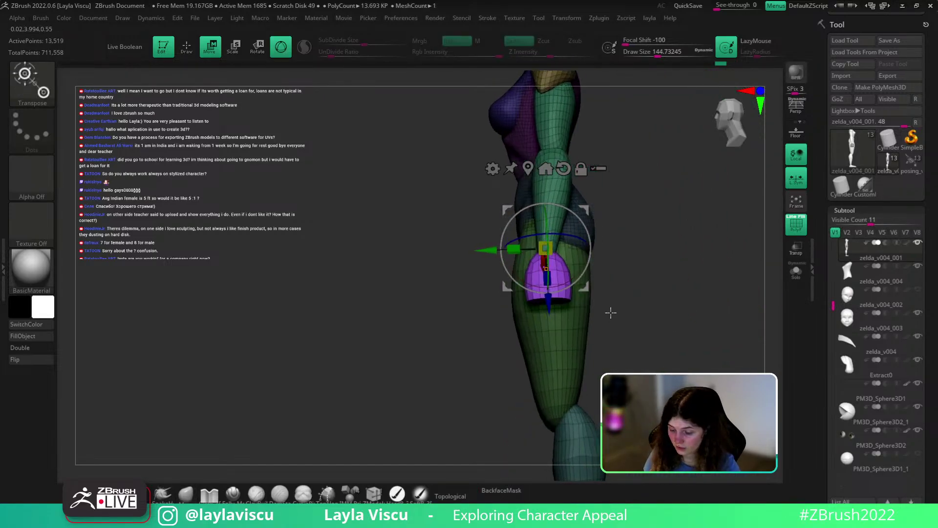
left_click(188, 500)
key("shift+f")
left_click_drag(668, 285, 701, 301)
right_click_drag(702, 301, 683, 268, "ctrl")
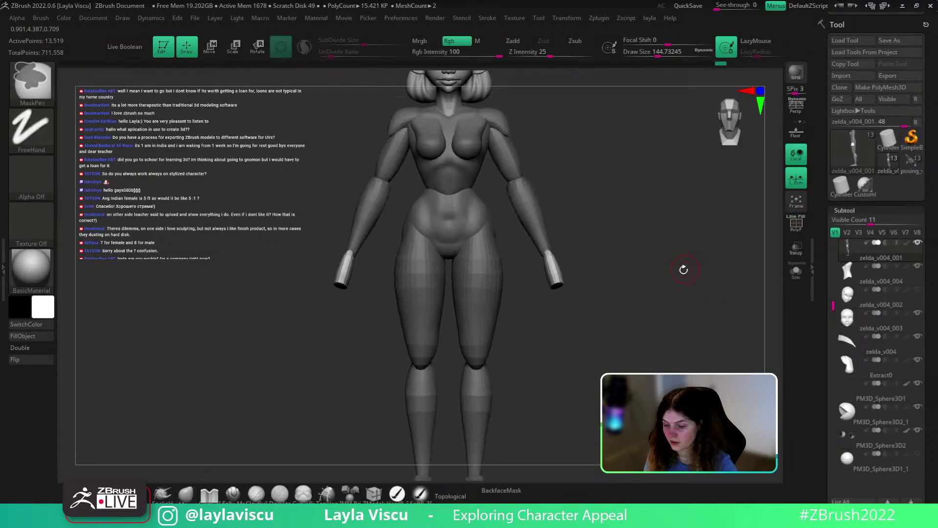
left_click(599, 19)
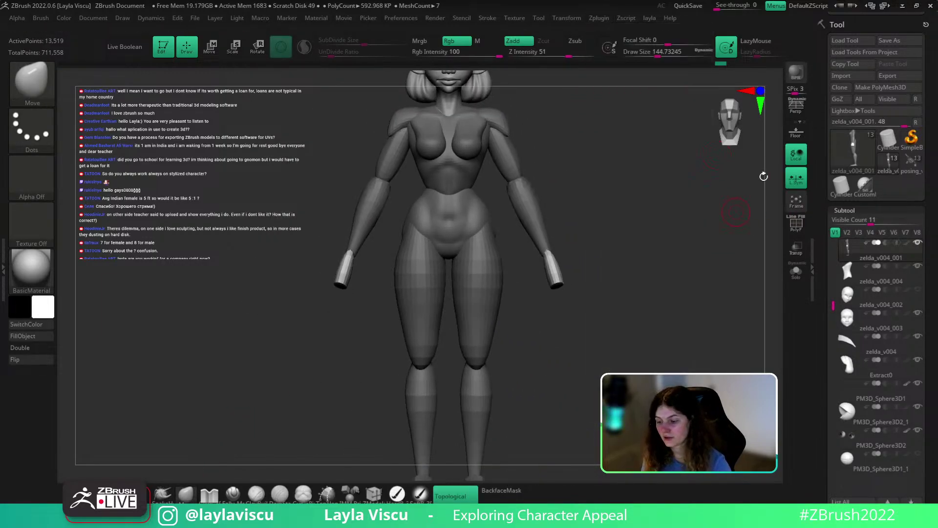
left_click(598, 18)
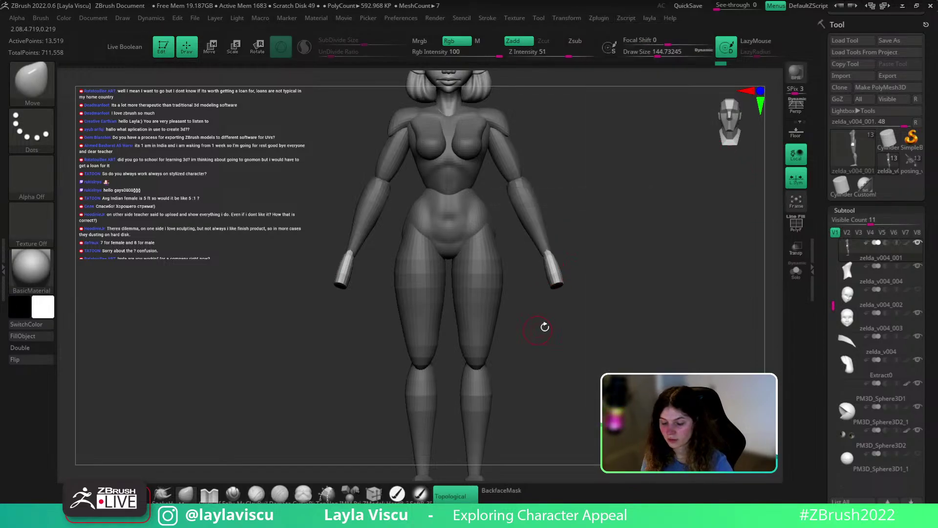
mouse_move(545, 324)
left_mouse_down()
mouse_move(590, 309)
mouse_move(630, 316)
mouse_move(683, 289)
mouse_move(620, 279)
mouse_move(635, 299)
mouse_move(642, 295)
left_mouse_up()
key("w")
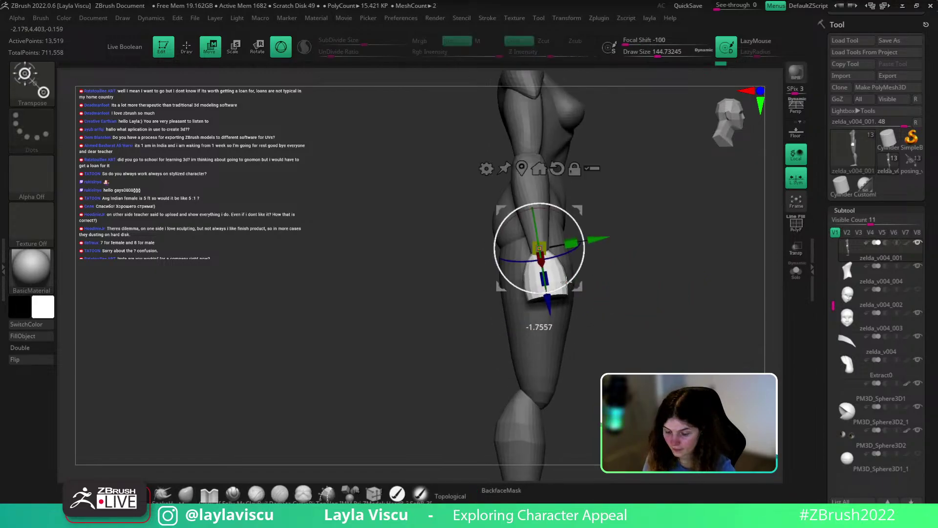
key("q")
left_click_drag(634, 296, 617, 288)
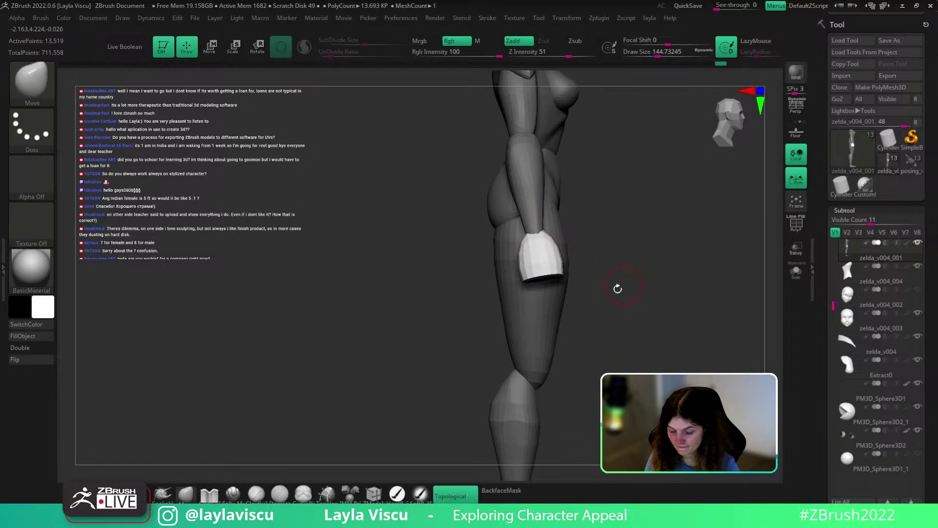
Insert a small capsule from IMM Primitives beside the hand block and angle it outward as the thumb's upper segment
left_click(350, 494)
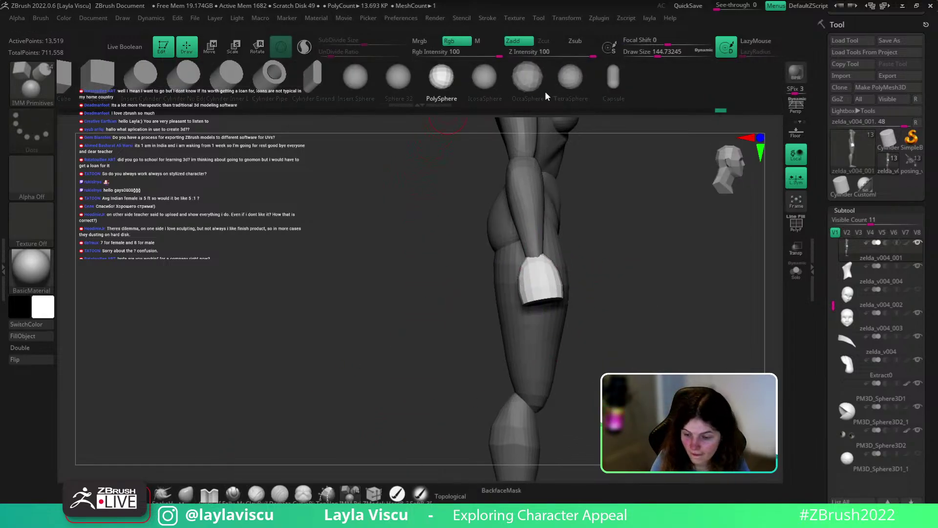
mouse_move(588, 230)
left_mouse_down()
mouse_move(601, 220)
mouse_move(625, 257)
mouse_move(624, 196)
mouse_move(604, 240)
left_mouse_up()
key("w")
left_click_drag(541, 131, 595, 319)
left_click_drag(546, 346, 591, 257)
left_click_drag(679, 315, 589, 324)
left_click_drag(585, 263, 593, 253)
left_click_drag(622, 280, 676, 289)
Duplicate the thumb capsule as a second segment, rotate it downward in line with the hand, and clear the mask
left_click_drag(582, 261, 624, 319)
left_click_drag(575, 358, 688, 313)
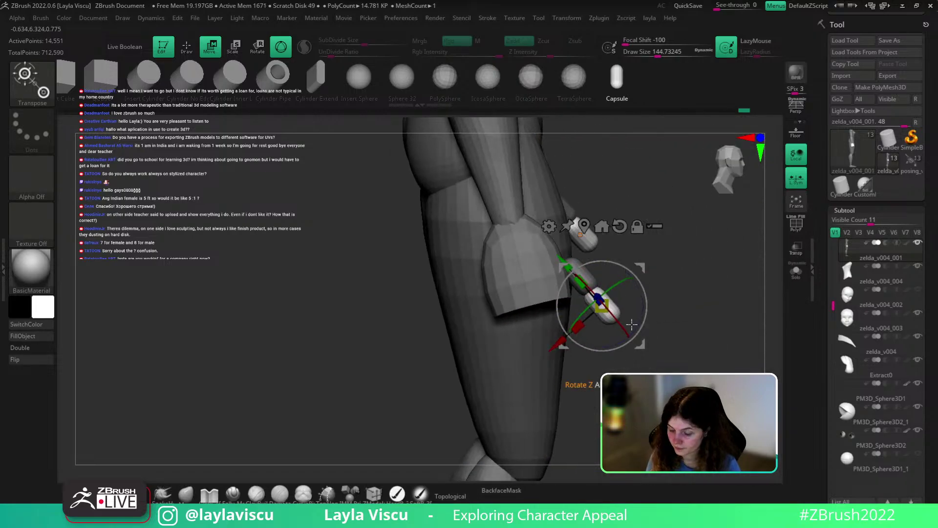
left_click_drag(639, 341, 622, 345, "shift")
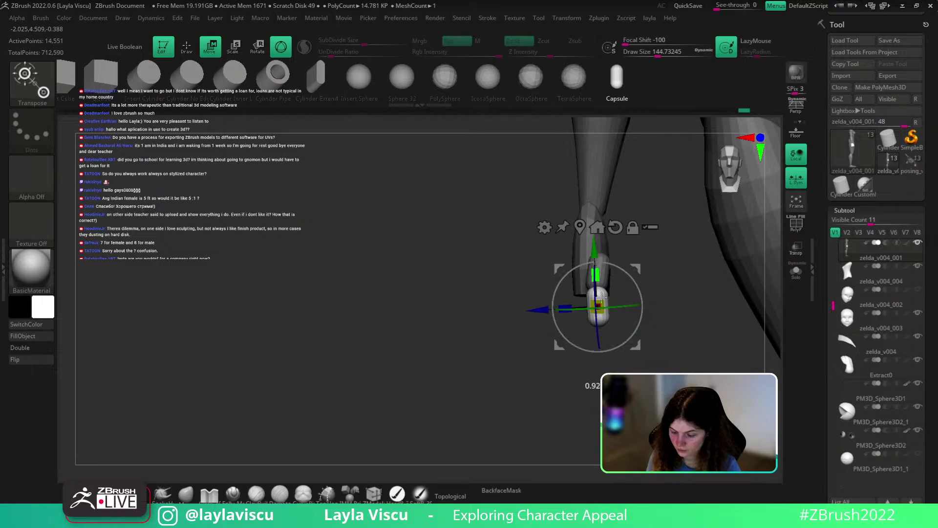
left_click(186, 495)
mouse_move(621, 281)
left_mouse_down("ctrl")
mouse_move(662, 260)
mouse_move(630, 269)
mouse_move(633, 260)
mouse_move(601, 248)
mouse_move(610, 232)
mouse_move(594, 234)
mouse_move(613, 220)
mouse_move(709, 318)
mouse_move(769, 357)
mouse_move(710, 369)
mouse_move(691, 338)
left_mouse_up("ctrl")
left_click(455, 495)
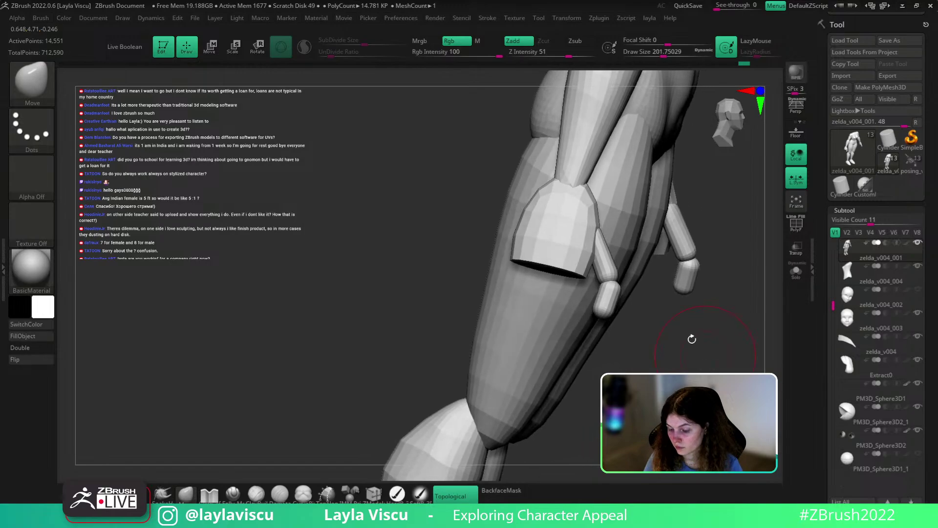
Reshape both thumb segments with the Move brush at varying sizes so the tip continues from the upper segment
key("s")
mouse_move(601, 272)
left_mouse_down()
mouse_move(593, 273)
mouse_move(614, 285)
left_mouse_up()
key("s")
mouse_move(651, 337)
left_mouse_down()
mouse_move(636, 337)
mouse_move(639, 317)
left_mouse_up()
key("s")
left_click(621, 317)
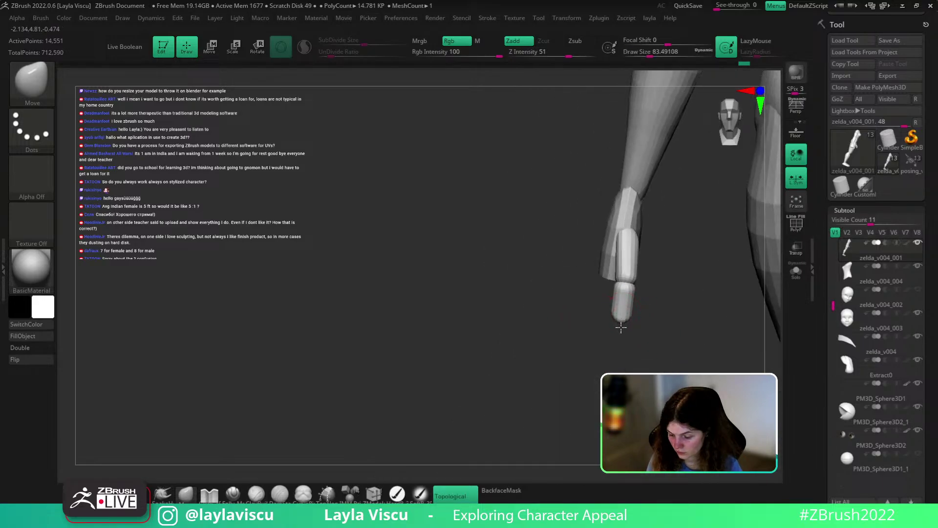
key("s")
left_click(629, 309)
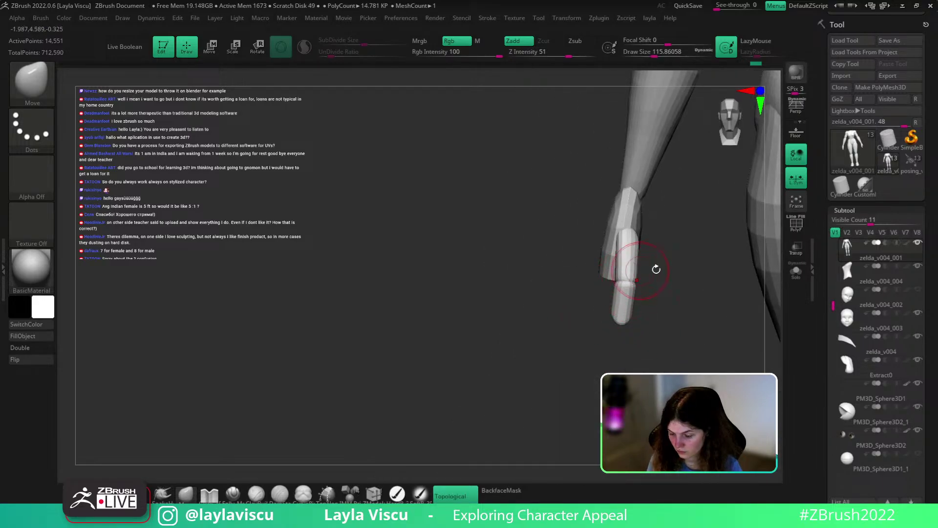
left_click_drag(663, 299, 641, 259)
Add an edge loop around the thumb's upper segment with ZModeler and refine the thumb's bend with the Move brush
key("shift+f")
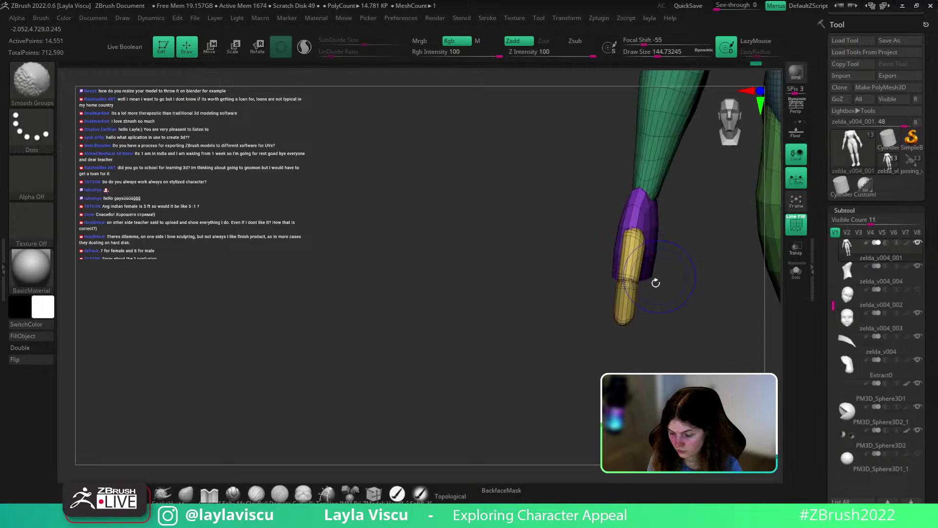
key("b")
key("z")
key("m")
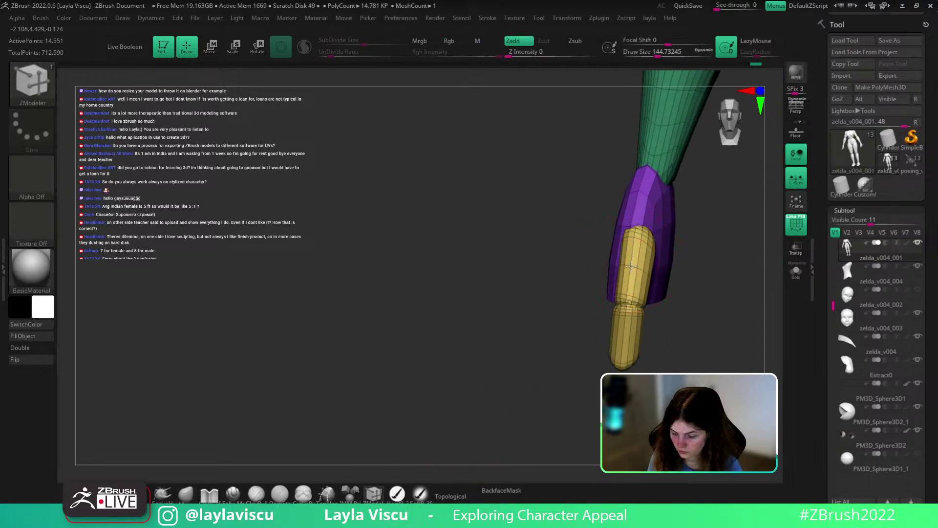
left_click(186, 494)
key("s")
left_click(638, 278)
mouse_move(648, 285)
left_mouse_down()
mouse_move(703, 293)
mouse_move(665, 241)
mouse_move(703, 264)
mouse_move(657, 287)
mouse_move(672, 274)
mouse_move(639, 270)
mouse_move(655, 257)
mouse_move(702, 274)
left_mouse_up()
key("shift+f")
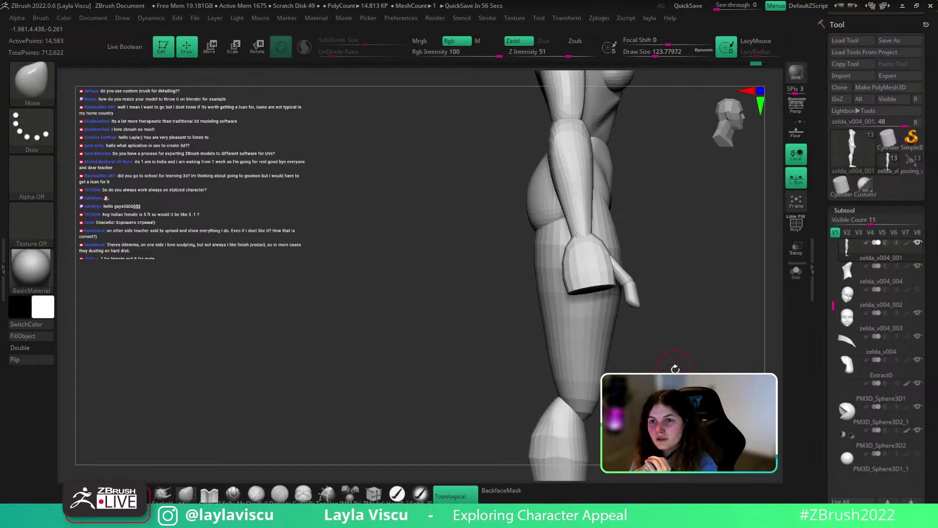
Isolate the thumb segments and restore the full body with everything except the thumbs masked
right_click_drag(698, 338, 708, 295, "ctrl")
left_click_drag(708, 296, 696, 307)
right_click_drag(695, 306, 639, 314, "ctrl")
left_click_drag(639, 270, 626, 318, "ctrl+shift")
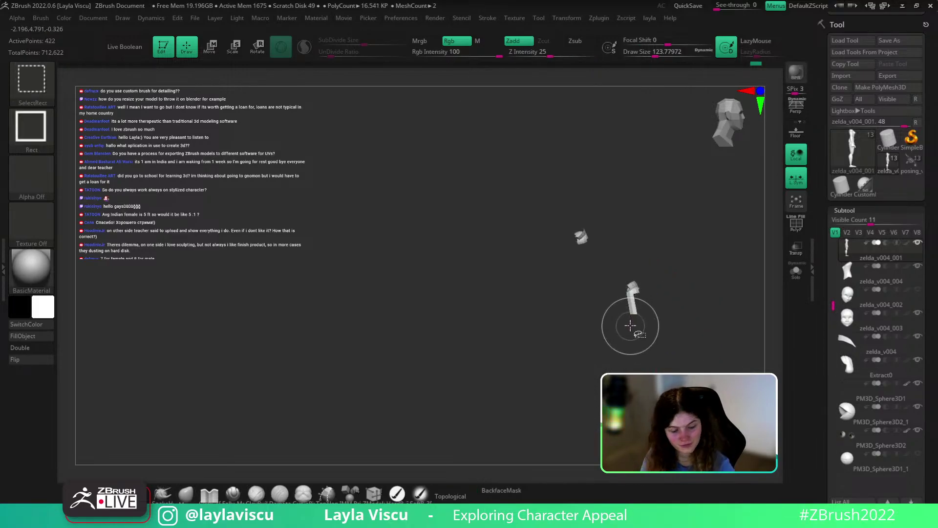
key("ctrl+shift+a")
left_click(690, 277, "ctrl")
left_click(704, 264, "ctrl+shift")
left_click(706, 262, "ctrl")
left_click_drag(712, 261, 704, 289)
Reposition the thumbs against the hand blocks with the gizmo and clear the mask from the body
key("w")
left_click(618, 225)
left_click_drag(659, 326, 638, 293, "alt")
key("q")
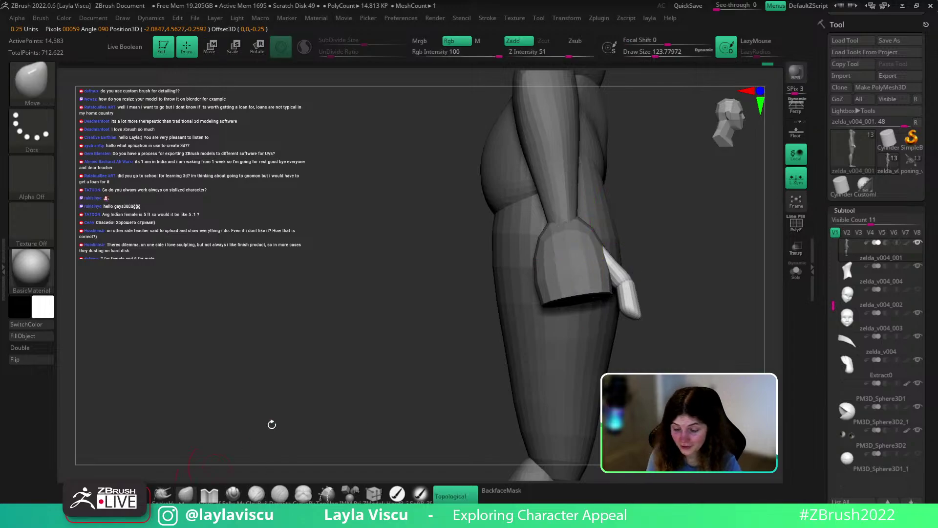
mouse_move(679, 324)
left_mouse_down("ctrl")
mouse_move(707, 350)
mouse_move(689, 313)
mouse_move(634, 364)
left_mouse_up("ctrl")
mouse_move(635, 365)
right_mouse_down("ctrl")
mouse_move(625, 337)
mouse_move(618, 357)
right_mouse_up("ctrl")
mouse_move(710, 332)
left_mouse_down("shift")
mouse_move(741, 321)
mouse_move(686, 370)
left_mouse_up("shift")
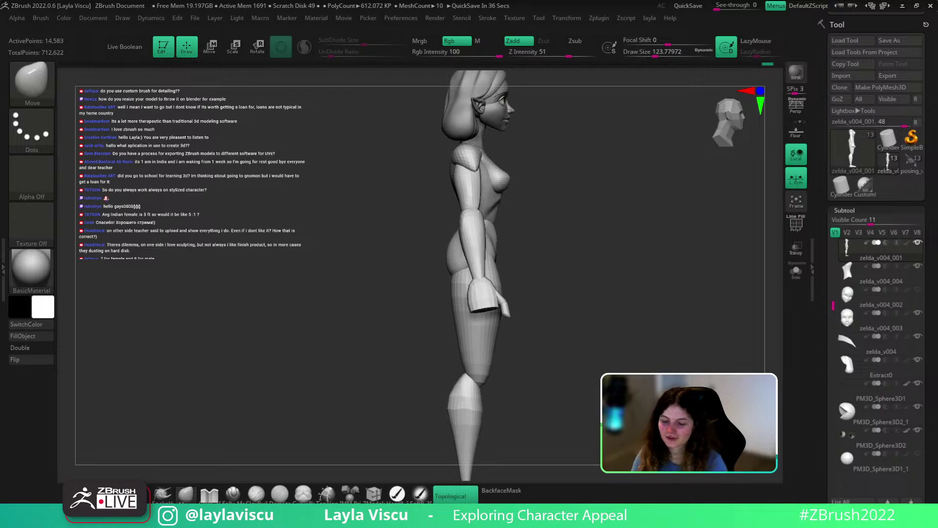
Refine the hip and buttock surface from behind with the DamStandard brush and smoothing
mouse_move(572, 281)
right_mouse_down()
mouse_move(647, 277)
mouse_move(557, 281)
mouse_move(606, 269)
mouse_move(698, 310)
mouse_move(677, 325)
right_mouse_up()
key("b")
key("d")
key("s")
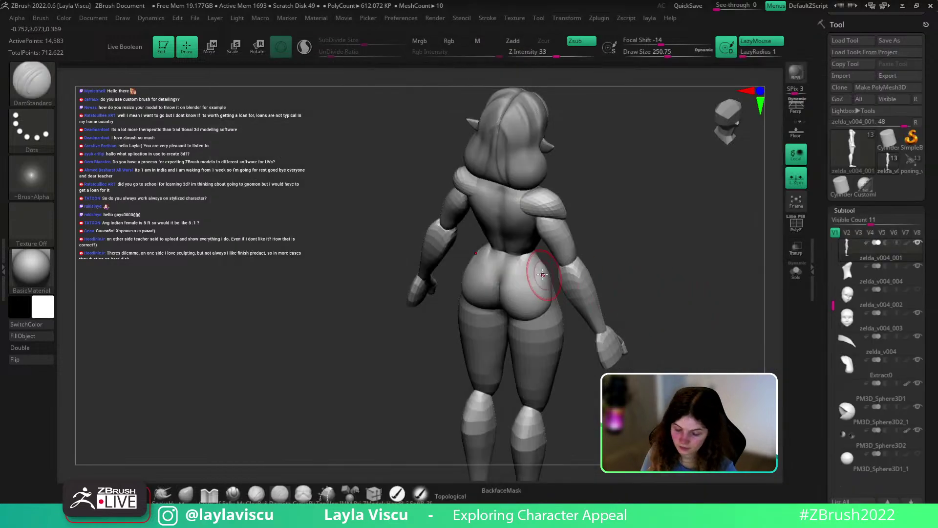
right_click_drag(615, 253, 601, 221)
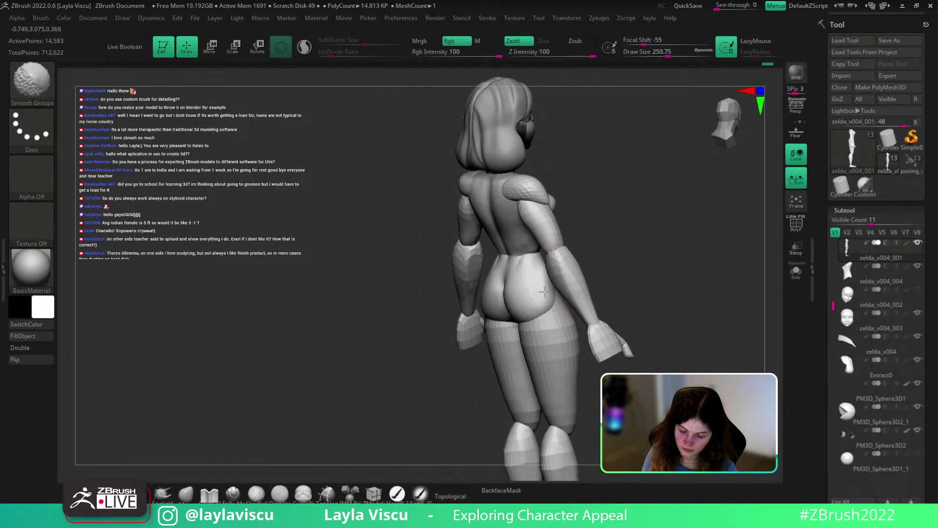
mouse_move(613, 264)
right_mouse_down("shift")
mouse_move(650, 252)
mouse_move(635, 241)
mouse_move(666, 255)
mouse_move(670, 272)
mouse_move(660, 256)
mouse_move(630, 276)
mouse_move(681, 278)
mouse_move(576, 288)
mouse_move(658, 264)
mouse_move(652, 281)
mouse_move(549, 262)
right_mouse_up("shift")
Insert a capsule from IMM Primitives below the hand block's thumb-side corner and turn it downward as the first finger segment
key("b")
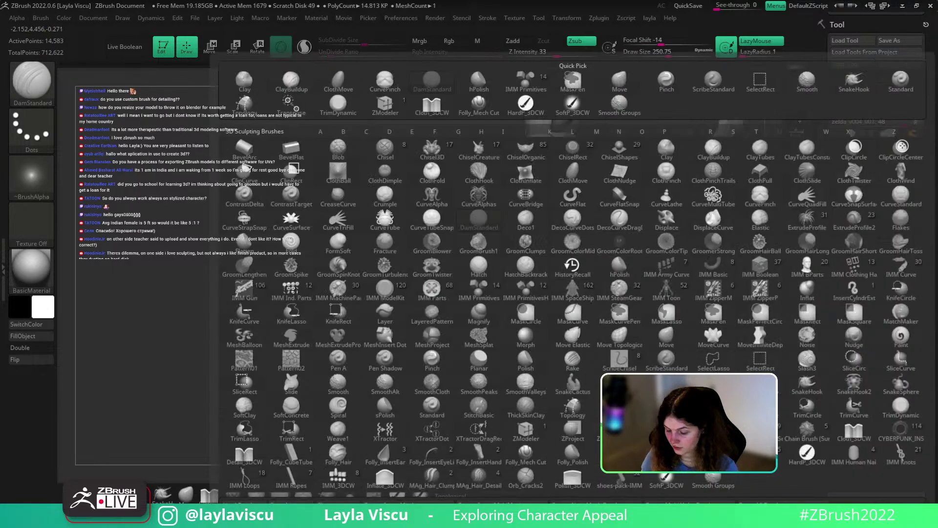
left_click(356, 493)
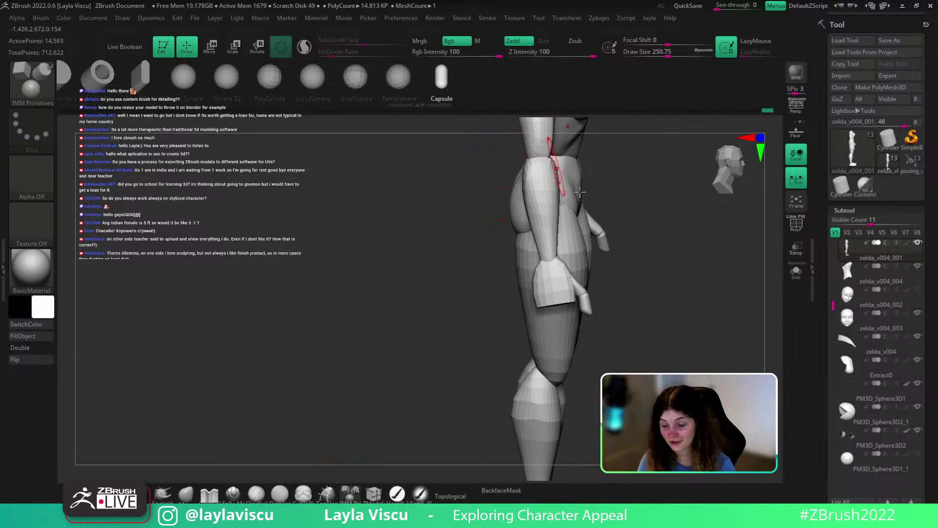
right_click_drag(641, 249, 641, 166)
right_click_drag(571, 288, 674, 350, "ctrl")
key("shift+f")
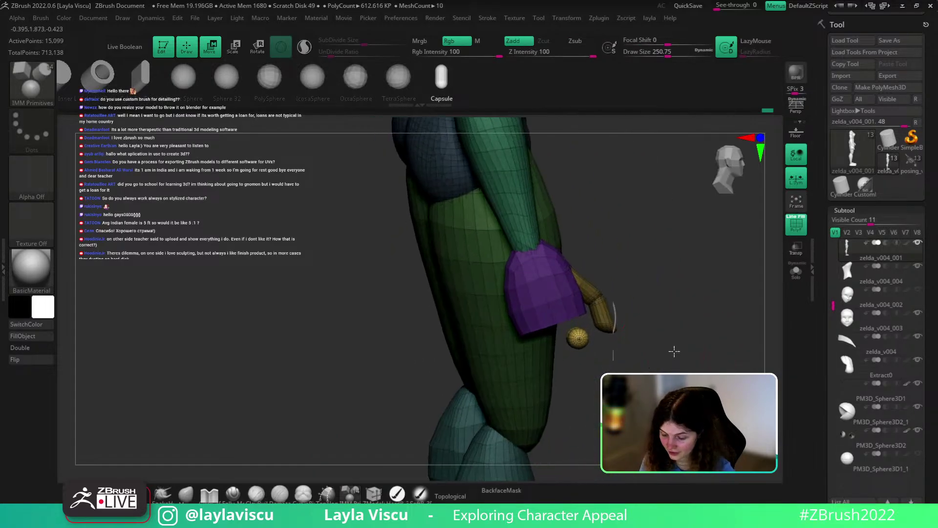
key("w")
left_click_drag(585, 342, 587, 348)
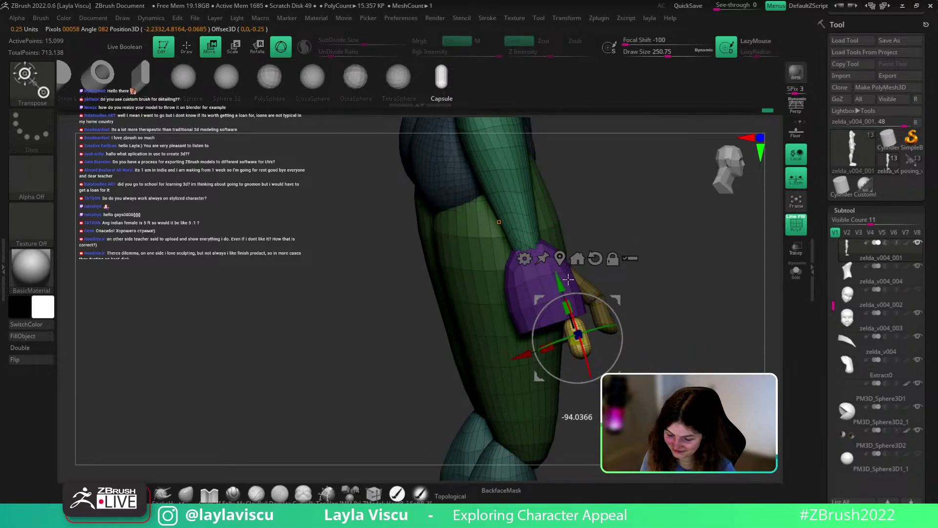
Rotate, move and scale the finger capsule with the gizmo so it continues from the hand block's lower edge
right_click_drag(662, 312, 569, 318)
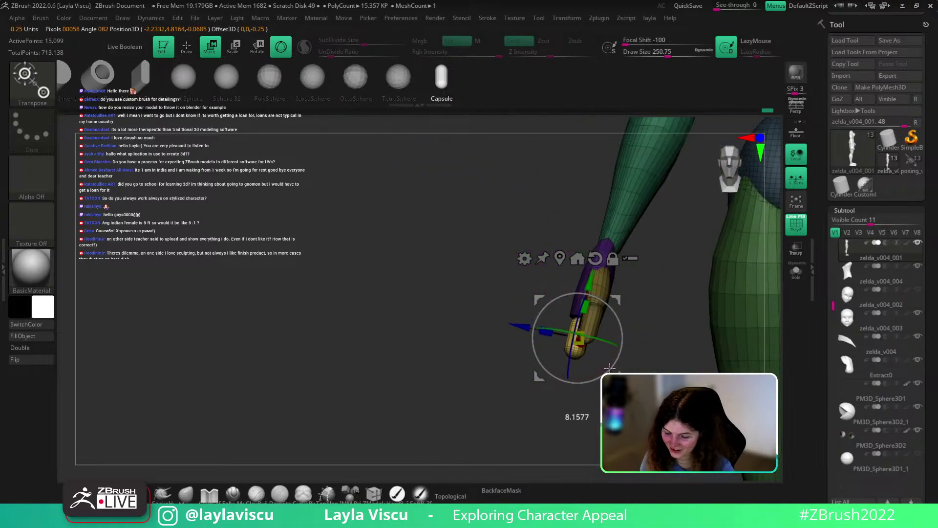
left_click_drag(610, 368, 607, 371)
left_click_drag(590, 286, 594, 277)
right_click_drag(630, 286, 699, 283)
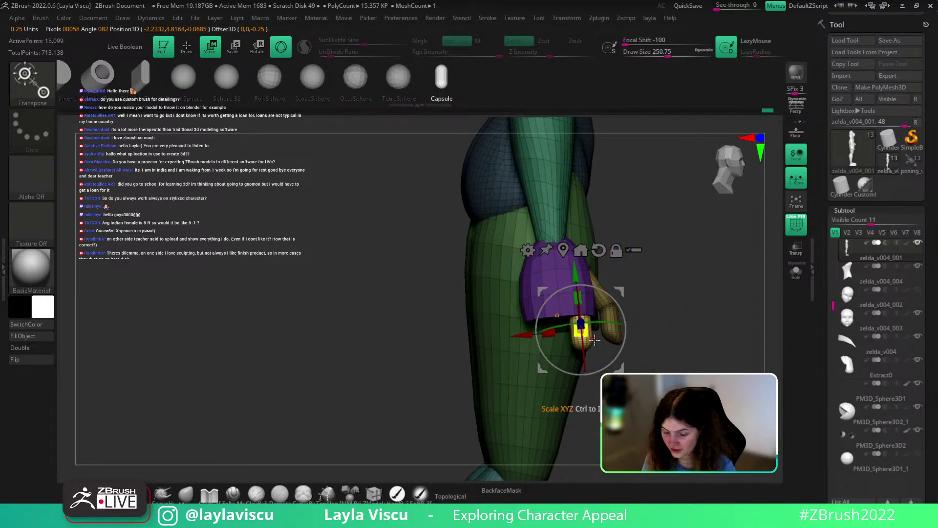
right_click_drag(663, 323, 645, 345)
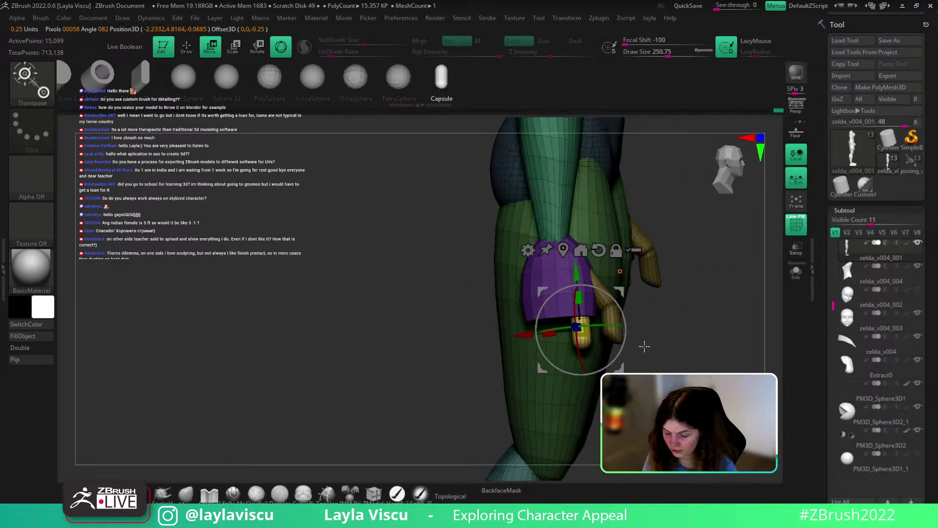
left_click_drag(623, 367, 627, 369)
key("shift+f")
mouse_move(675, 339)
right_mouse_down()
mouse_move(641, 343)
mouse_move(660, 342)
right_mouse_up()
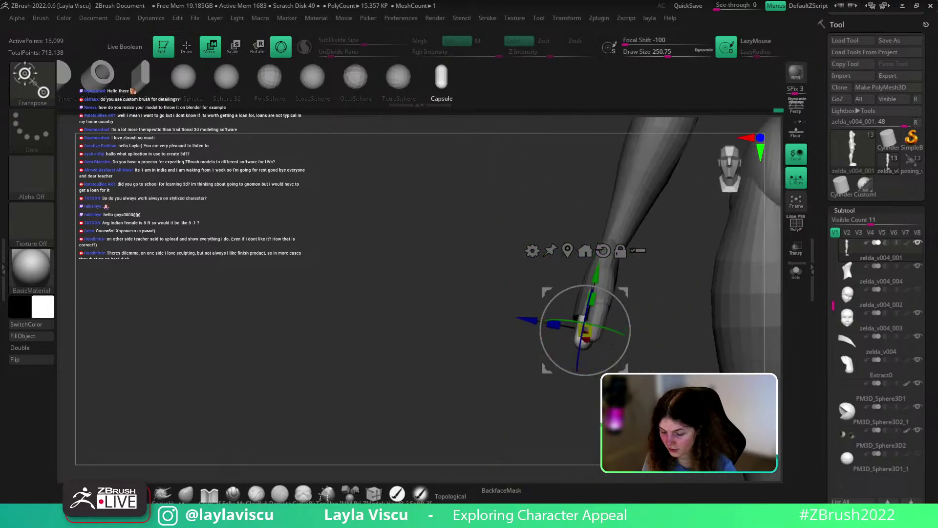
right_click_drag(611, 369, 663, 343, "alt")
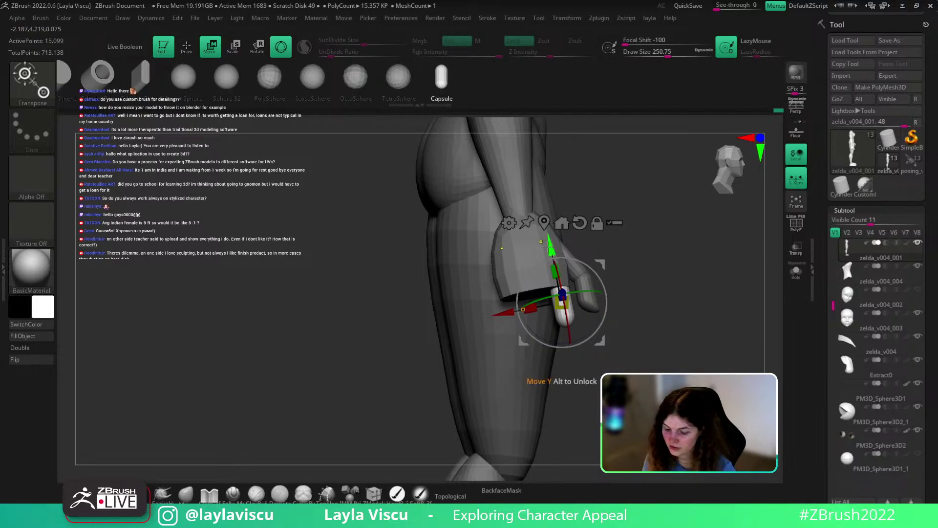
Duplicate the finger capsule downward as a second segment and align it with the first segment
left_click_drag(546, 247, 556, 282)
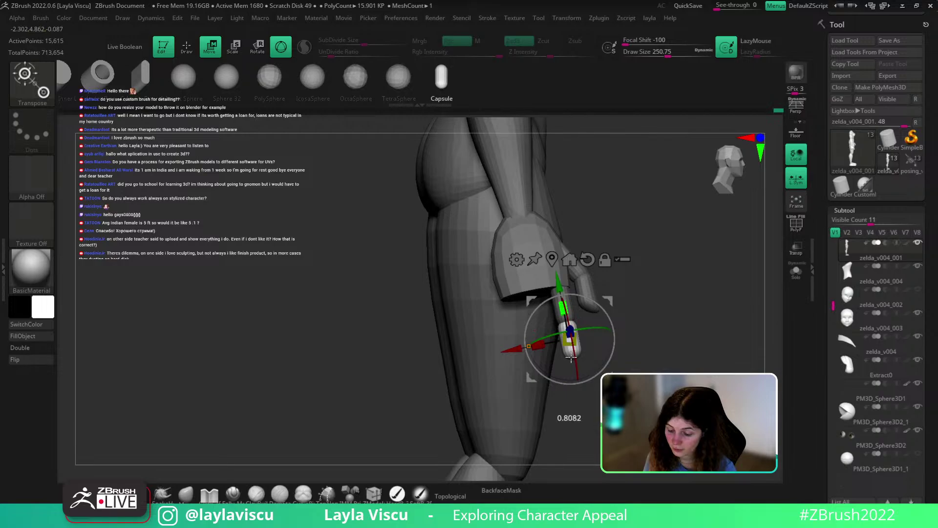
left_click_drag(571, 357, 572, 356)
right_click_drag(656, 318, 602, 371)
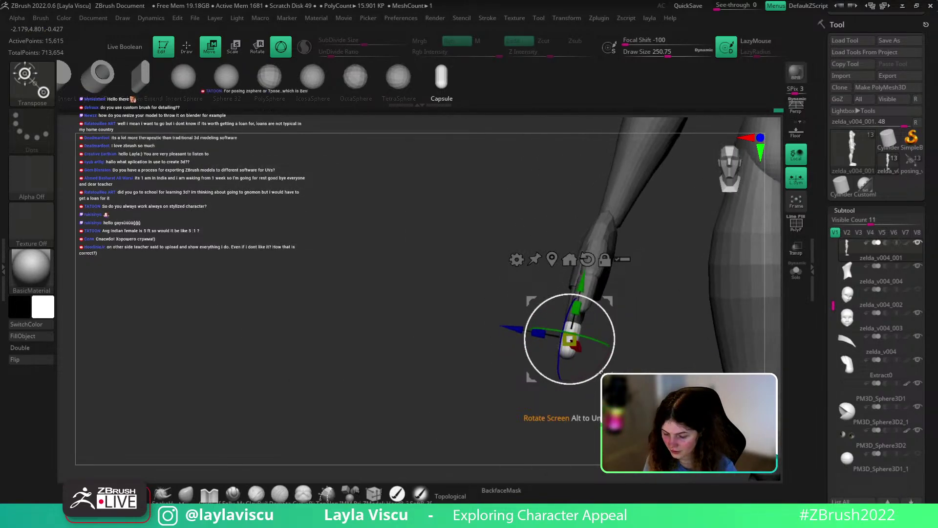
left_click_drag(581, 286, 585, 269, "alt")
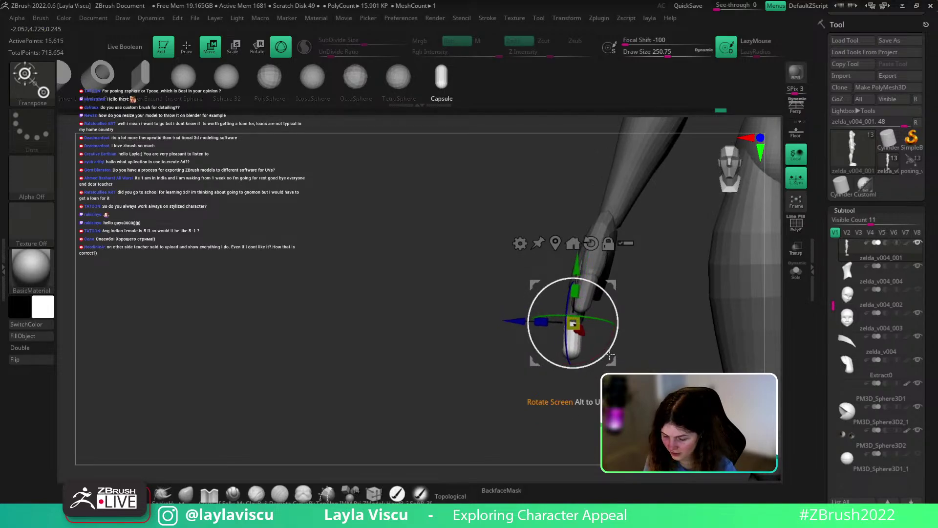
Duplicate the capsule again as the third finger segment and rotate it to continue the finger's line
right_click_drag(636, 360, 624, 304, "alt")
left_click_drag(570, 209, 570, 244, "ctrl")
left_click_drag(589, 329, 597, 338)
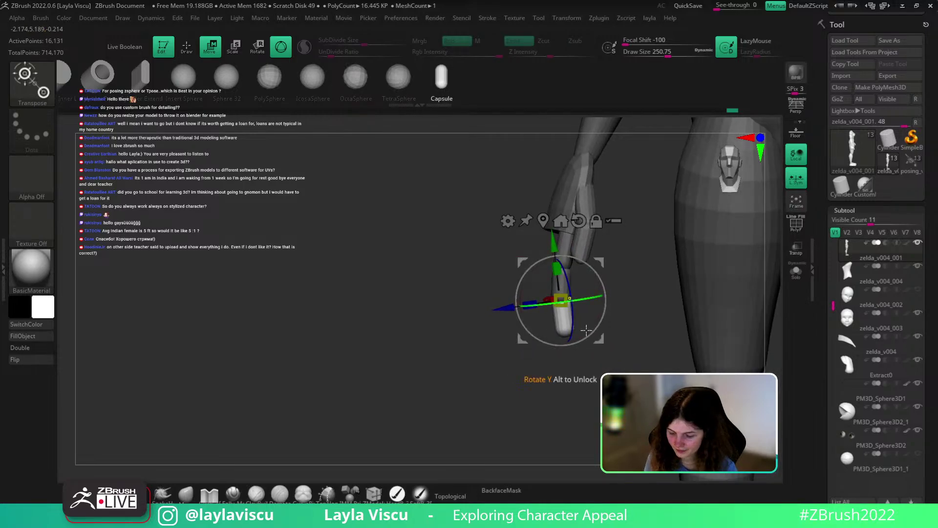
right_click_drag(557, 293, 554, 296, "ctrl")
left_click_drag(400, 279, 382, 290)
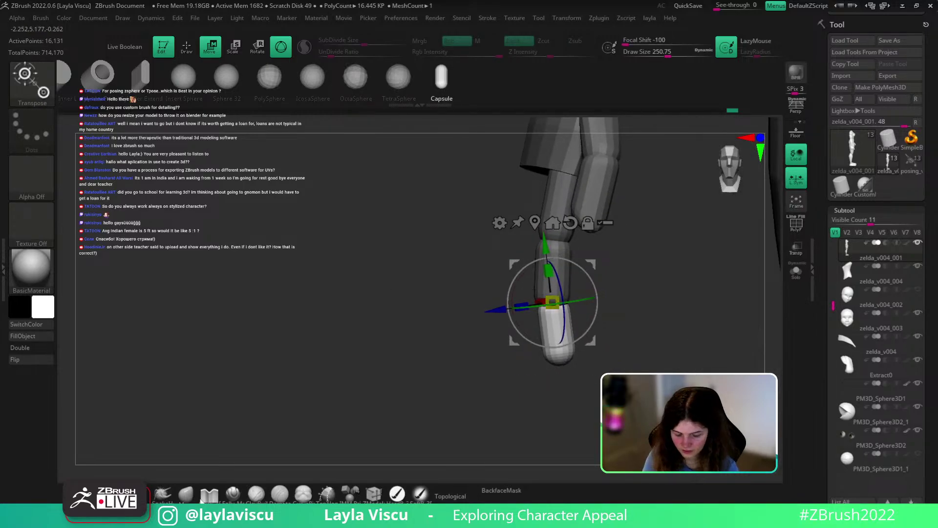
key("q")
Clear the mask and taper the fingertip segment with the Move brush at a smaller draw size
mouse_move(469, 376)
right_mouse_down()
mouse_move(500, 381)
mouse_move(637, 272)
right_mouse_up()
mouse_move(628, 208)
right_mouse_down()
mouse_move(588, 263)
mouse_move(622, 274)
mouse_move(719, 259)
mouse_move(670, 347)
right_mouse_up()
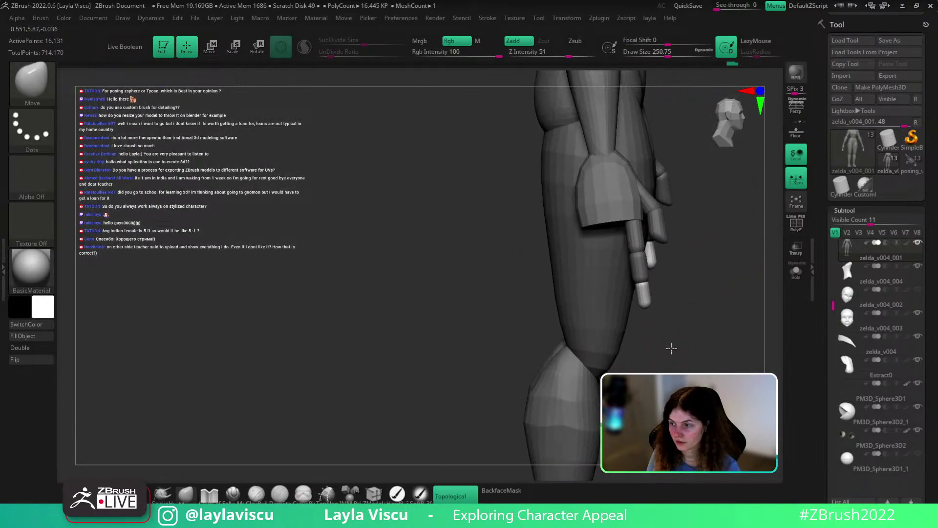
left_click_drag(674, 342, 683, 352, "ctrl")
key("bracketleft")
key("s")
left_click_drag(649, 305, 634, 303)
key("2")
key("s")
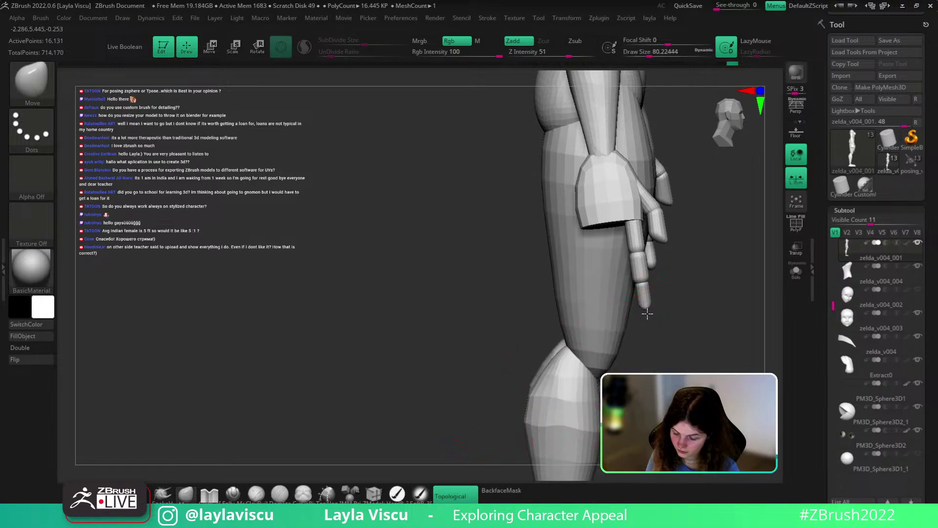
mouse_move(674, 295)
right_mouse_down()
mouse_move(639, 318)
mouse_move(664, 239)
mouse_move(691, 308)
mouse_move(693, 281)
right_mouse_up()
Mask everything except the three finger segments and place the gizmo pivot at the finger's base, aligned along its length
key("shift")
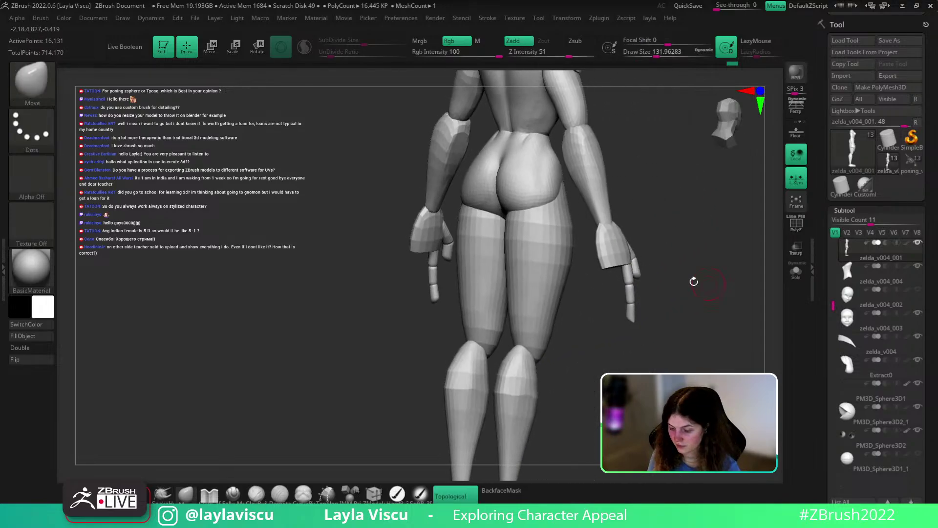
left_click_drag(623, 281, 632, 307, "ctrl+shift")
key("ctrl+shift+a")
left_click(677, 289, "ctrl")
left_click(704, 271, "ctrl+shift")
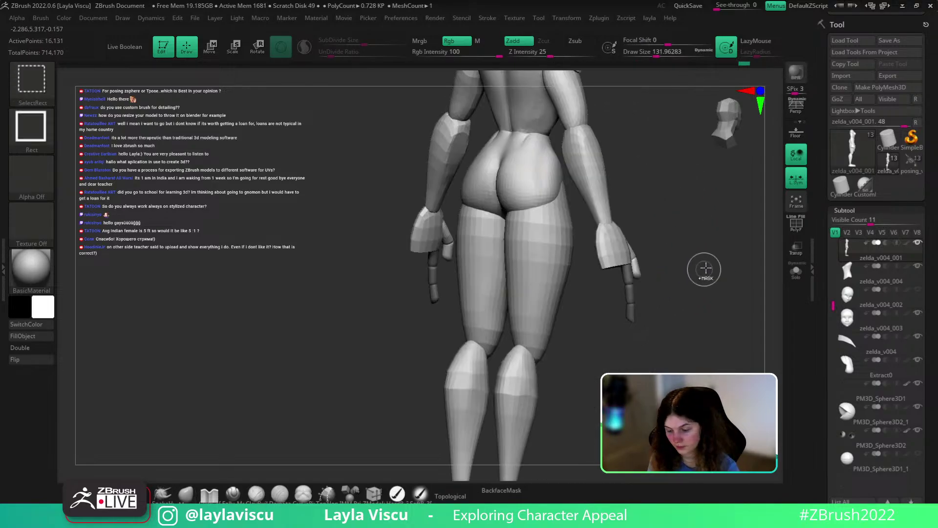
left_click(717, 294, "ctrl")
right_click_drag(718, 294, 647, 300)
key("w")
left_click_drag(621, 271, 631, 322, "alt")
left_click(604, 191, "alt")
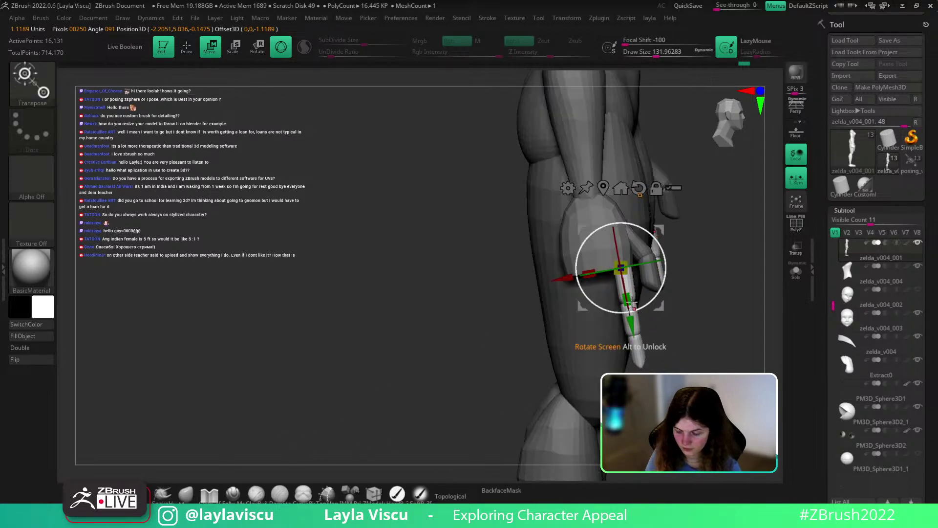
Mask all but the fingertip segment, move it up against the middle segment and resize it with the gizmo
left_click_drag(704, 329, 621, 343)
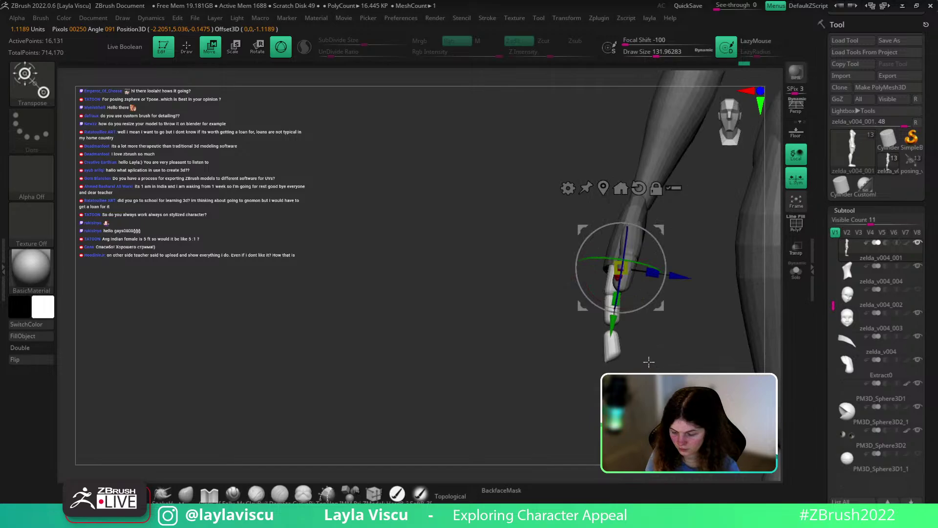
key("ctrl")
key("ctrl")
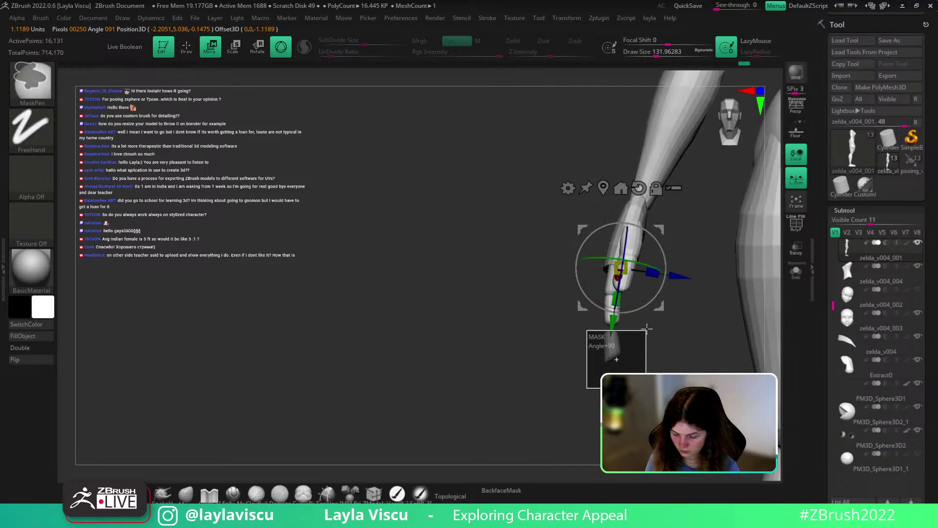
left_click_drag(647, 328, 614, 325, "ctrl")
left_click(652, 342, "ctrl")
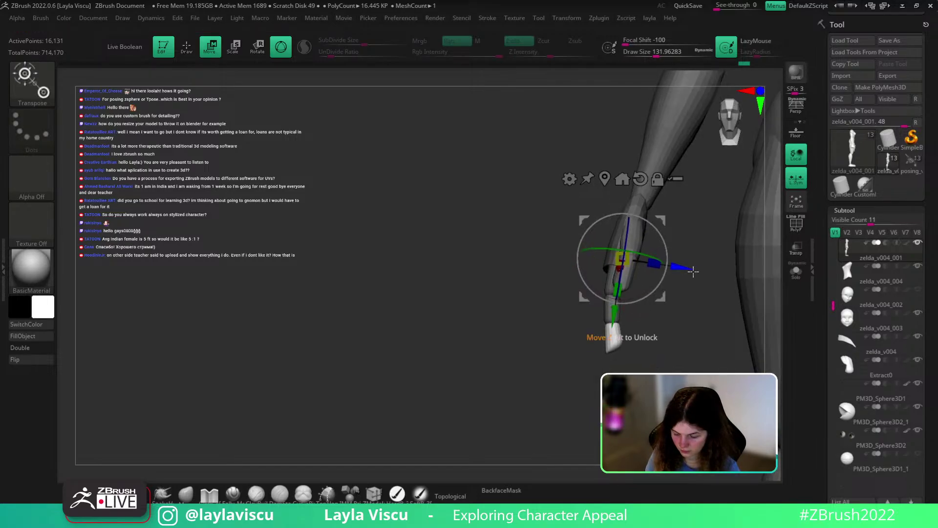
left_click(606, 179)
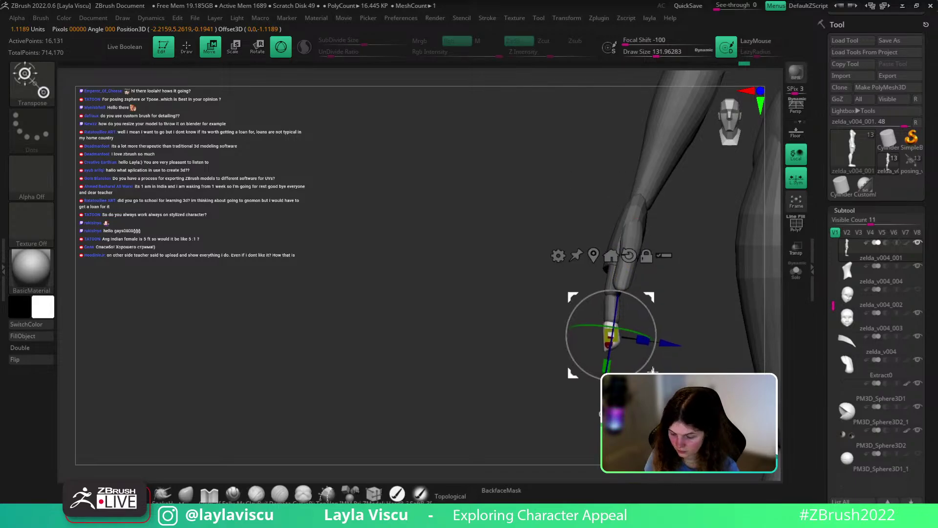
left_click_drag(653, 371, 719, 367)
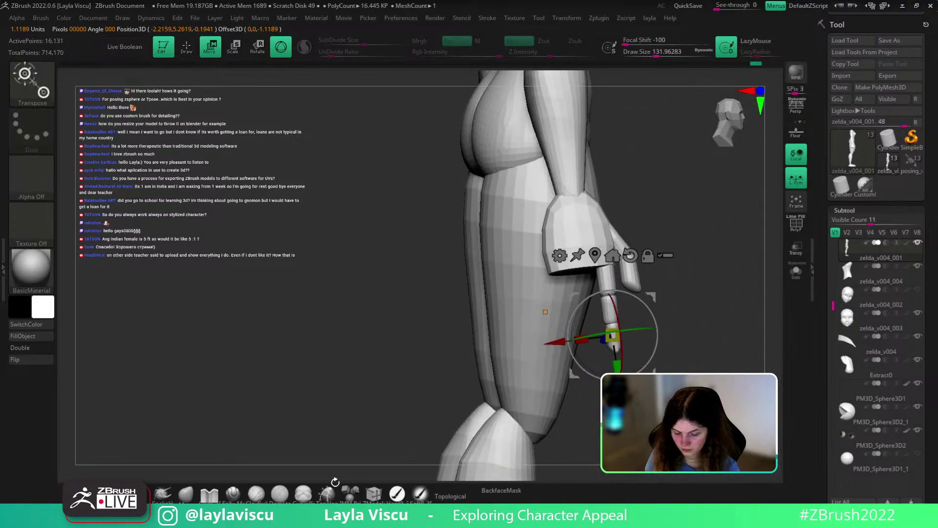
key("q")
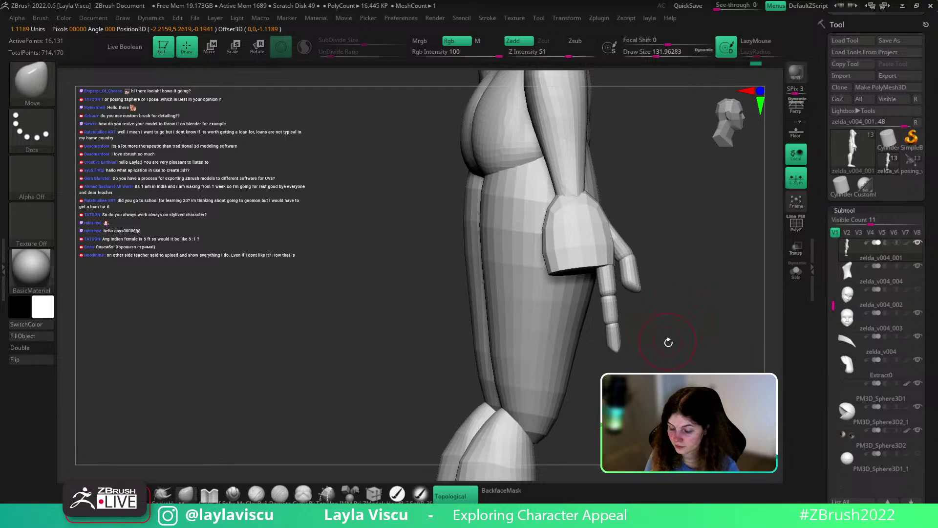
Mask everything except the whole finger and duplicate it sideways along the hand block as a second finger
left_click_drag(668, 342, 660, 337)
left_click(611, 313, "ctrl+shift")
key("ctrl+shift+a")
left_click(703, 284, "ctrl")
left_click(714, 277, "ctrl+shift")
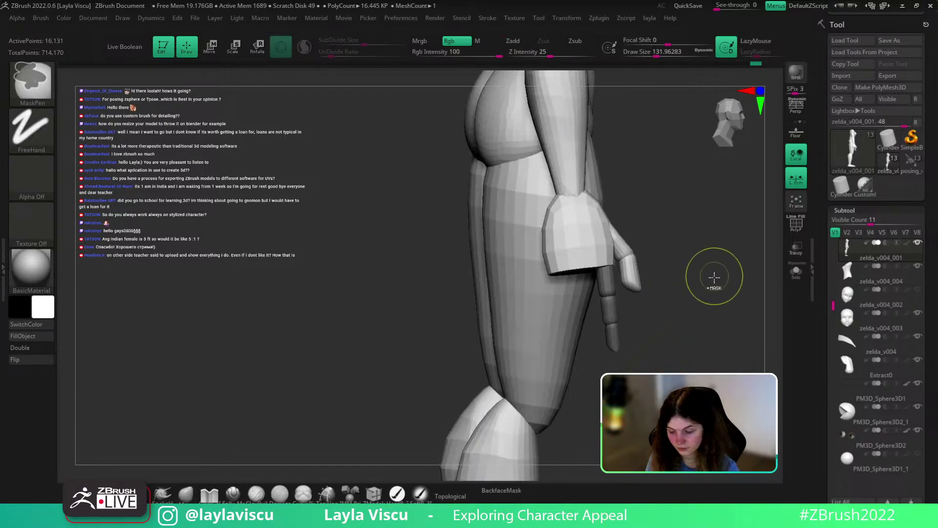
left_click_drag(714, 277, 712, 300)
key("w")
left_click_drag(618, 365, 620, 320)
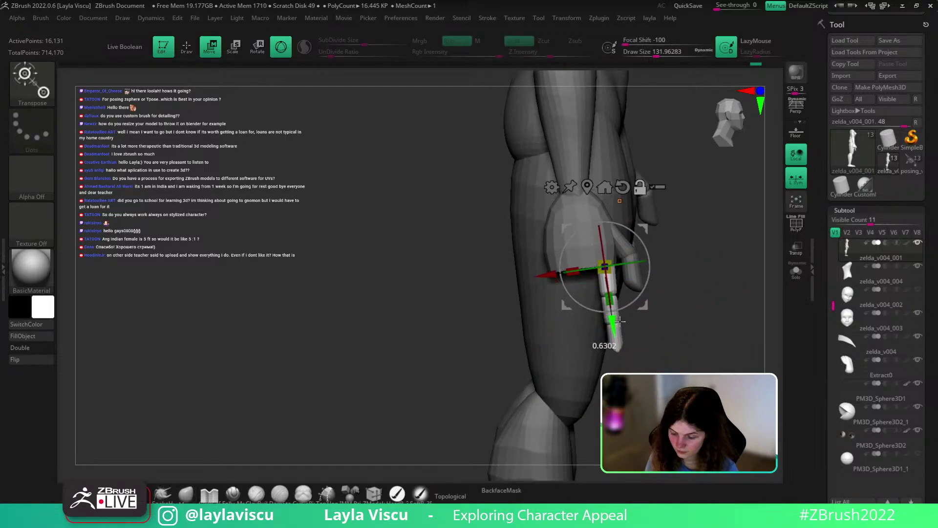
left_click_drag(548, 274, 531, 282)
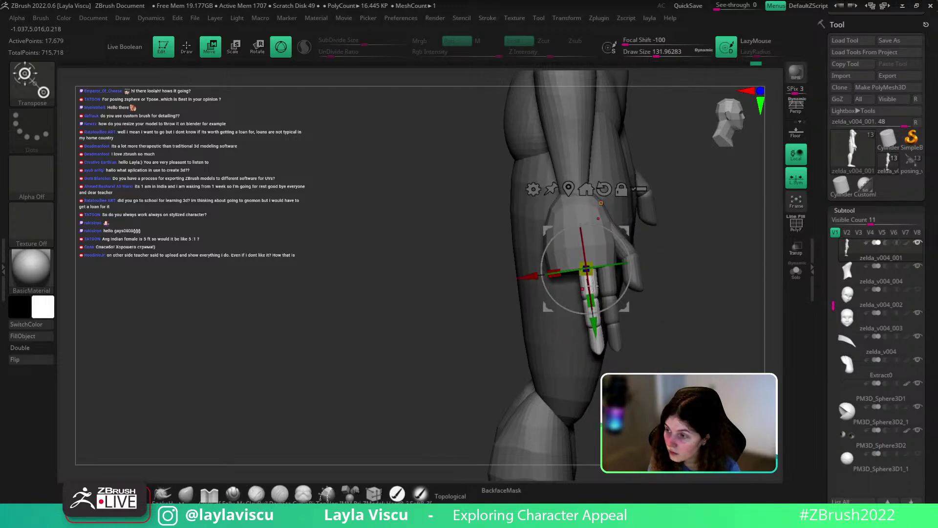
Add a third finger copy beside the others, display the polygroup wireframe and apply Mirror And Weld to the body
left_click_drag(657, 284, 708, 308)
key("shift+f")
left_click_drag(613, 318, 674, 302)
key("1")
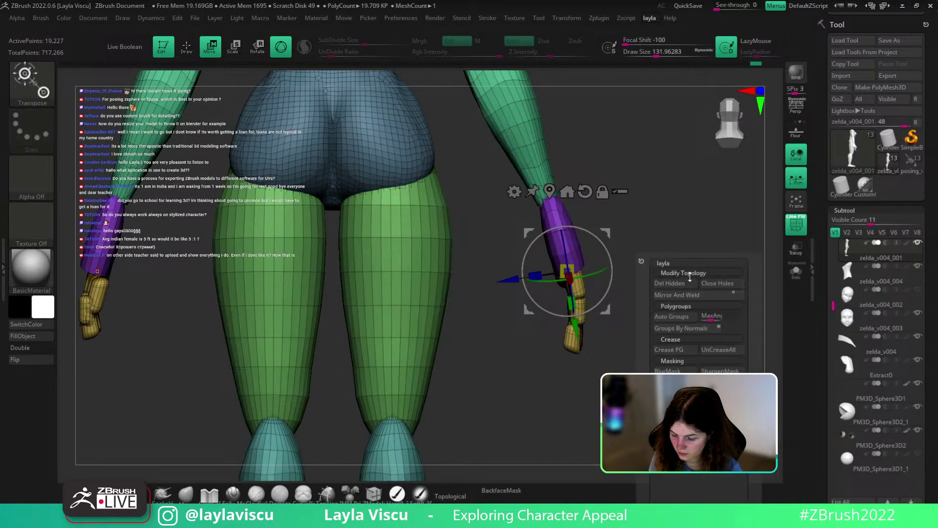
left_click(691, 295)
left_click(186, 494)
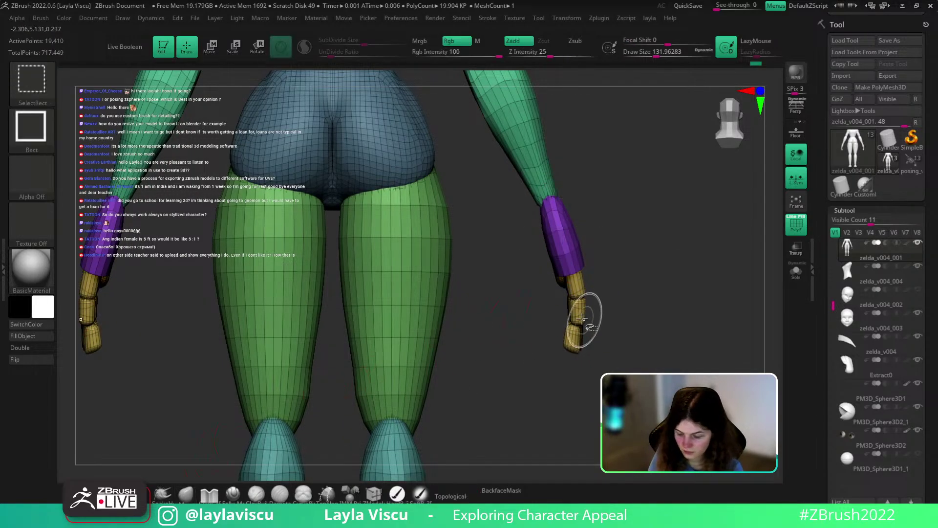
Adjust the shape and bend of the three fingers with the Move brush at larger draw sizes
mouse_move(652, 320)
left_mouse_down()
mouse_move(545, 381)
mouse_move(665, 320)
mouse_move(596, 341)
left_mouse_up()
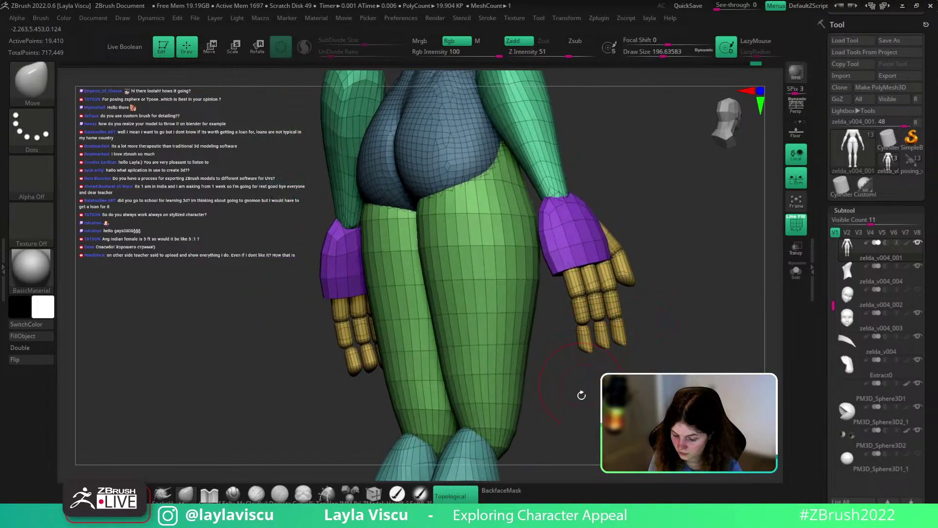
mouse_move(581, 395)
left_mouse_down()
mouse_move(587, 331)
mouse_move(656, 310)
mouse_move(608, 301)
left_mouse_up()
key("ctrl")
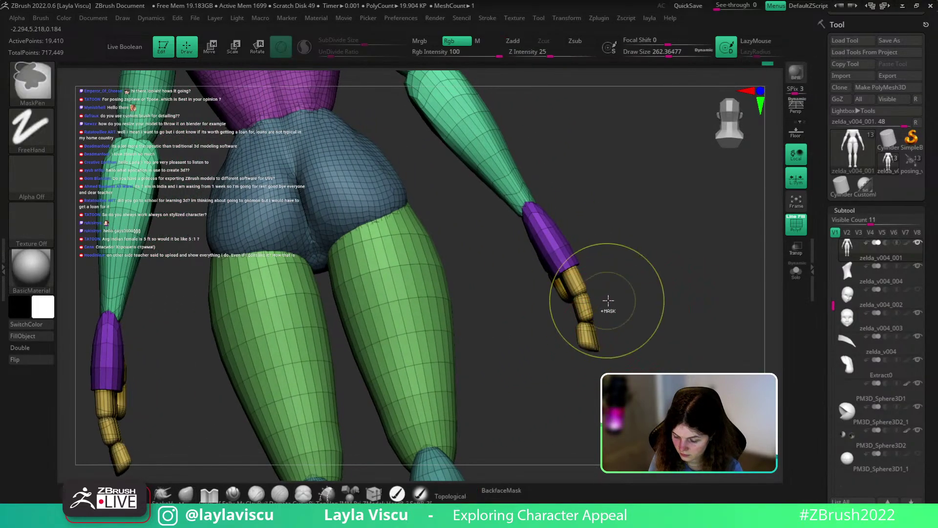
key("ctrl+1")
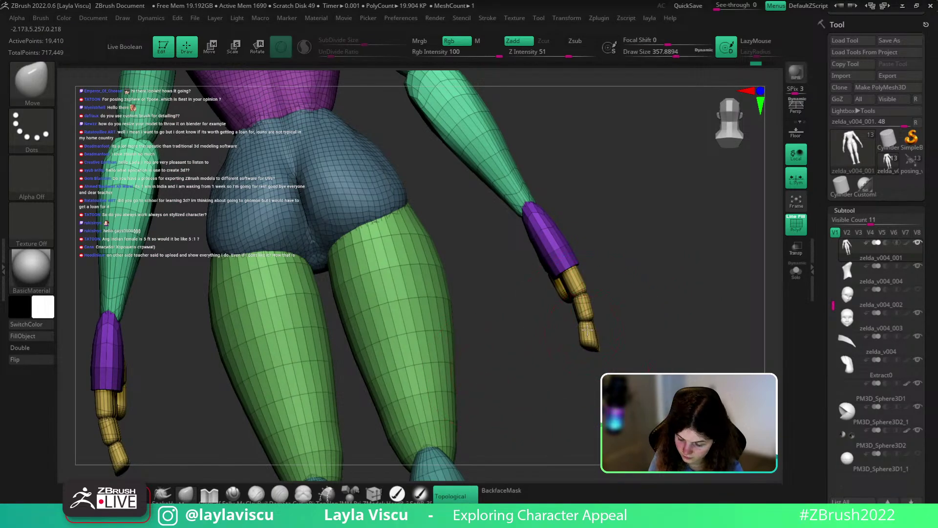
left_click_drag(685, 323, 597, 331)
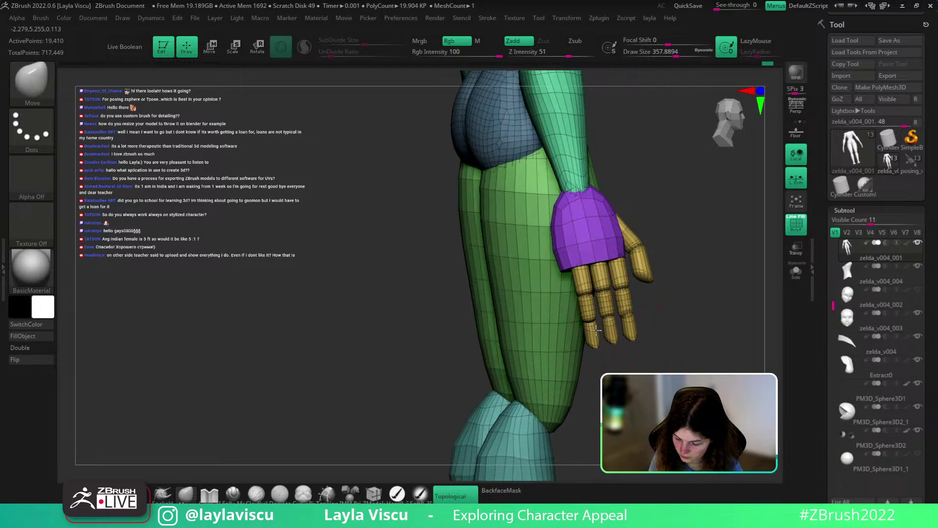
key("shift+f")
left_click_drag(681, 298, 602, 273)
left_click_drag(719, 356, 685, 372)
key("shift+f")
Mask all but one finger, duplicate it to the hand block's outer edge as the little finger and scale it down
left_click_drag(511, 301, 530, 336, "ctrl+shift")
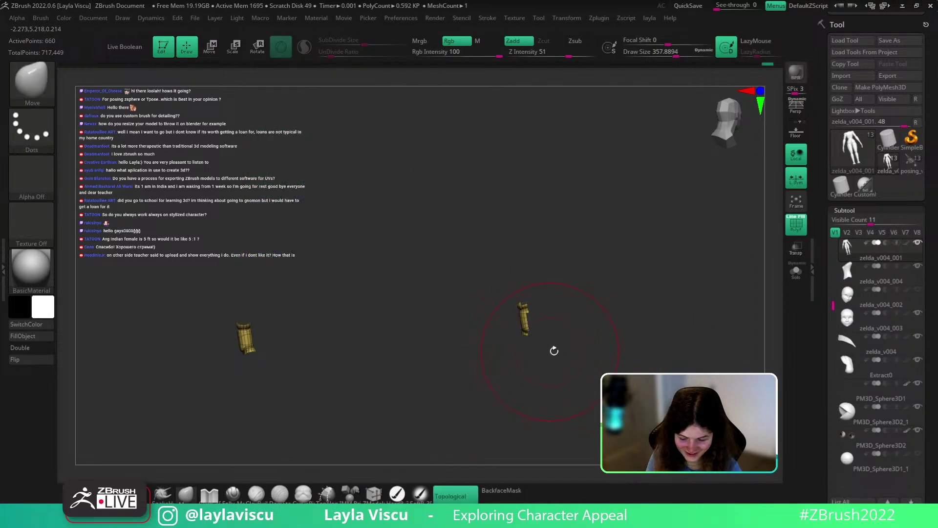
key("ctrl+shift+a")
left_click(631, 283, "ctrl")
left_click(657, 272, "ctrl+shift")
left_click(670, 277, "ctrl")
key("w")
left_click_drag(694, 278, 640, 289)
left_click_drag(462, 296, 449, 299, "ctrl")
right_click_drag(453, 299, 481, 293, "ctrl")
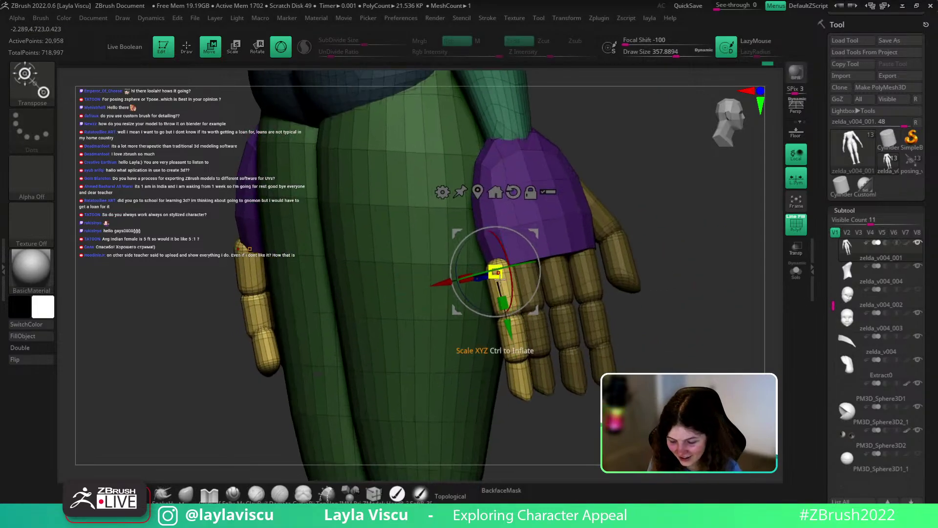
left_click_drag(496, 271, 475, 249)
left_click_drag(684, 305, 536, 272)
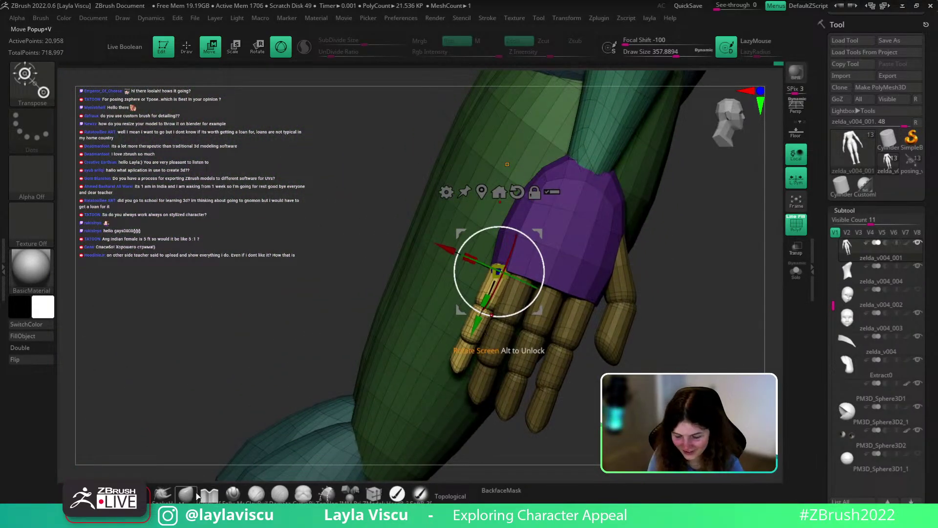
Clear the mask and nudge the little finger against the hand block with the Move brush
key("q")
left_click_drag(695, 337, 684, 320)
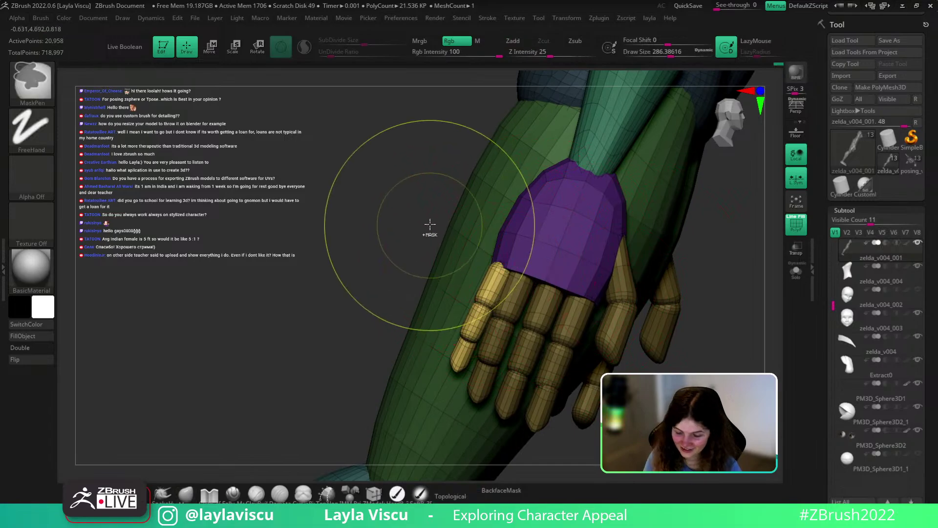
left_click(429, 224, "ctrl")
left_click_drag(439, 175, 492, 269)
right_click_drag(503, 257, 555, 243, "ctrl")
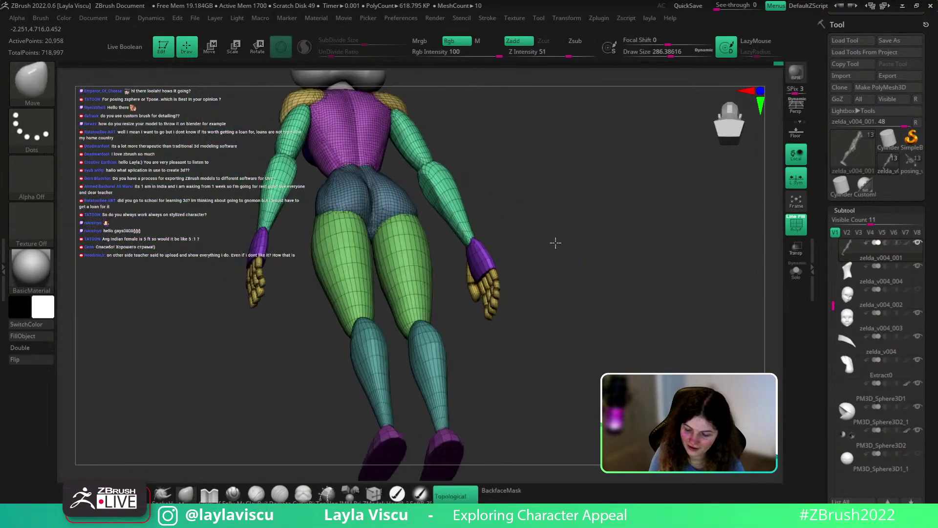
Hide the polygroup wireframe and refine the placement and curl of the four fingers with the Move brush
left_click_drag(555, 243, 638, 299)
key("shift+f")
right_click_drag(638, 299, 638, 308, "ctrl")
left_click_drag(639, 308, 541, 278)
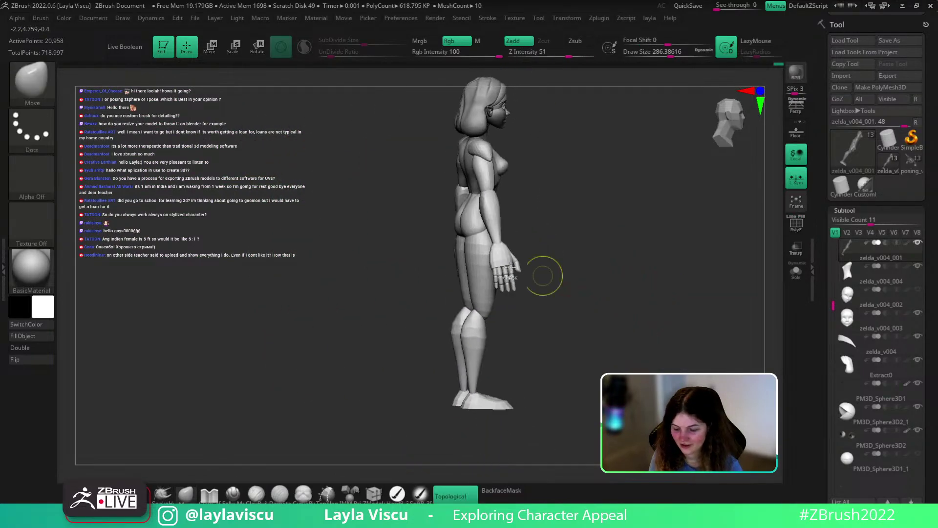
right_click_drag(540, 279, 492, 290, "ctrl")
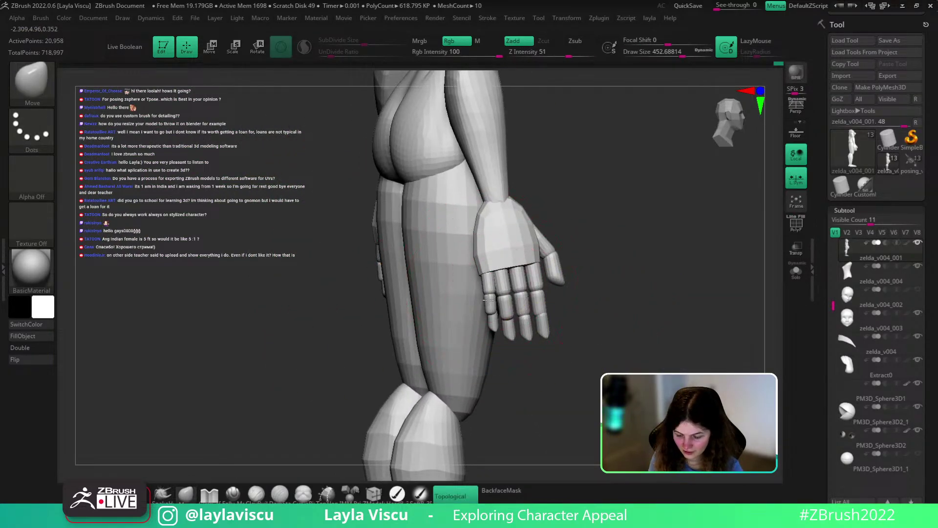
mouse_move(526, 299)
left_mouse_down()
mouse_move(637, 272)
mouse_move(531, 305)
left_mouse_up()
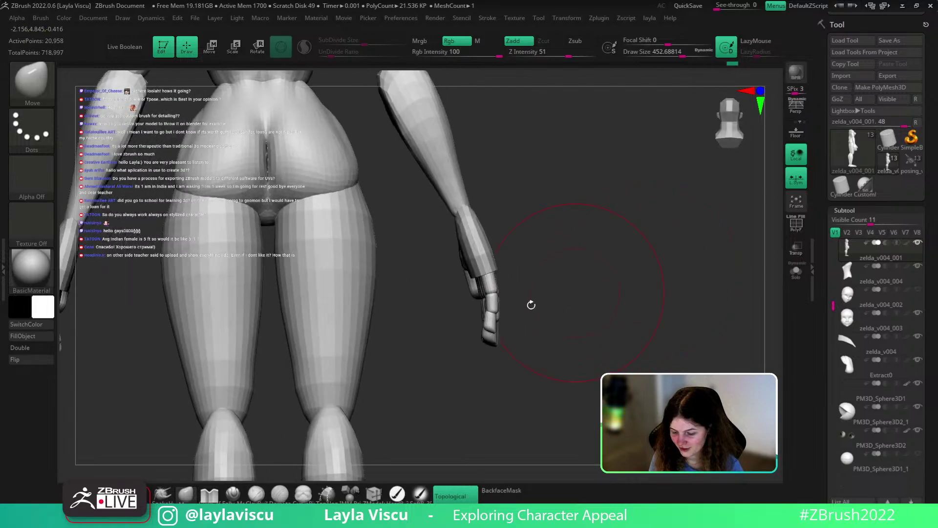
right_click_drag(495, 324, 553, 259, "ctrl")
mouse_move(553, 260)
left_mouse_down()
mouse_move(653, 259)
mouse_move(601, 342)
mouse_move(536, 382)
left_mouse_up()
right_click_drag(535, 382, 522, 358, "ctrl")
left_click_drag(522, 358, 557, 344)
right_click_drag(556, 343, 639, 283, "ctrl")
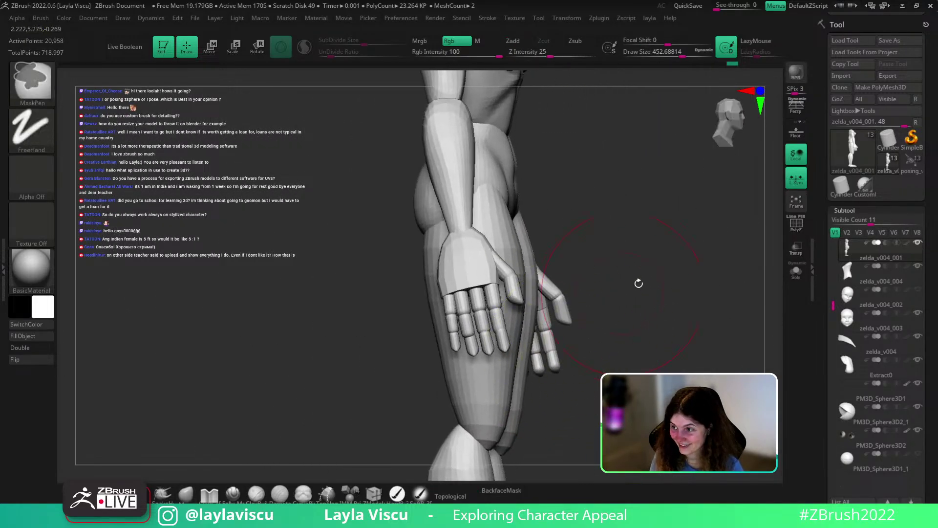
Isolate the hands, mask the rest of the body and try scaling the hands down slightly from the wrist
mouse_move(676, 274)
left_mouse_down()
mouse_move(647, 279)
mouse_move(613, 340)
mouse_move(647, 342)
mouse_move(508, 350)
left_mouse_up()
key("shift+f")
left_click_drag(339, 304, 293, 440, "ctrl+shift")
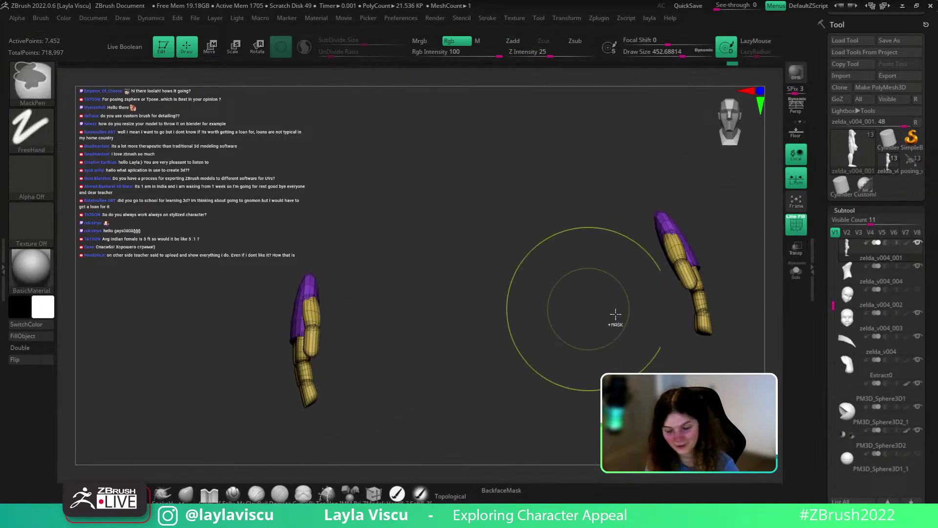
left_click(633, 345, "ctrl+shift")
key("w")
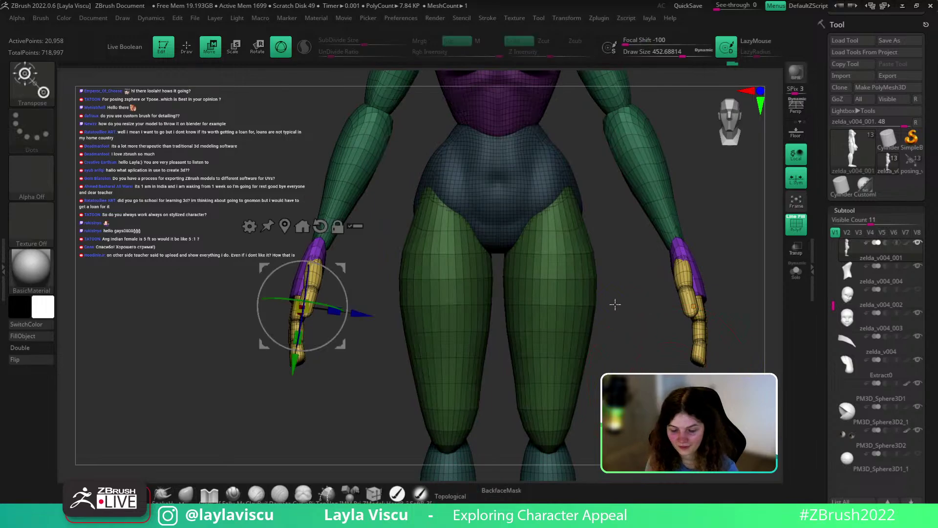
left_click_drag(345, 344, 364, 266, "alt")
left_click_drag(349, 333, 473, 308)
left_click_drag(362, 268, 376, 267, "alt")
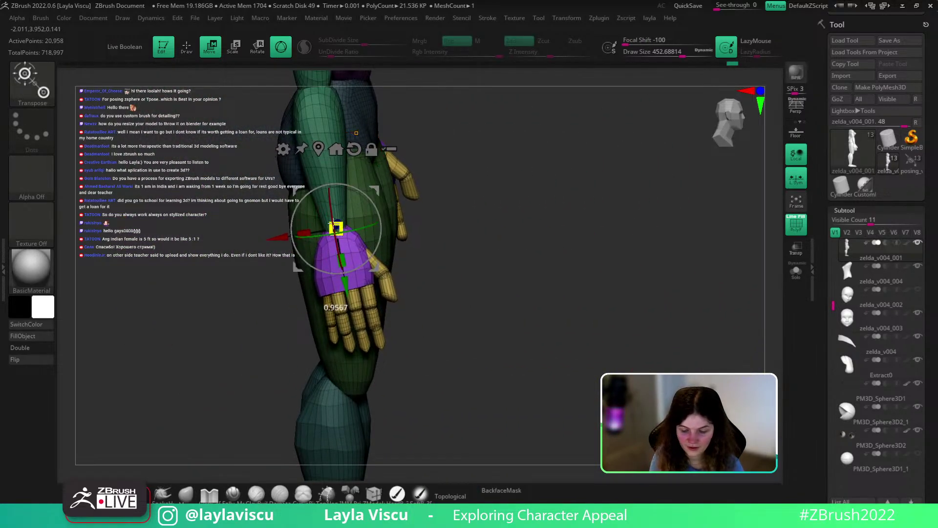
Isolate the complete hands in the back view and mask the rest of the body again
key("q")
mouse_move(477, 319)
left_mouse_down()
mouse_move(611, 335)
mouse_move(652, 327)
left_mouse_up()
left_click_drag(627, 257, 695, 252, "alt")
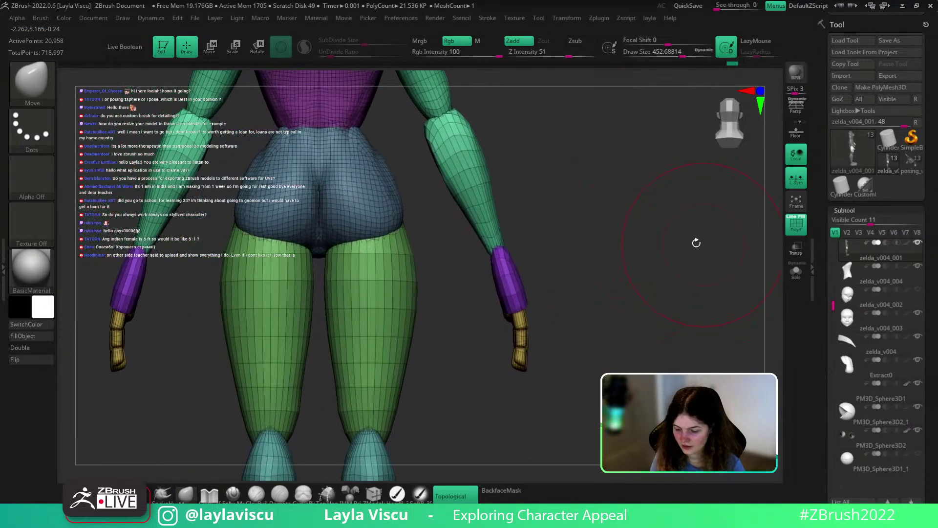
key("2")
left_click(682, 274)
left_click_drag(540, 311, 486, 404, "ctrl+shift")
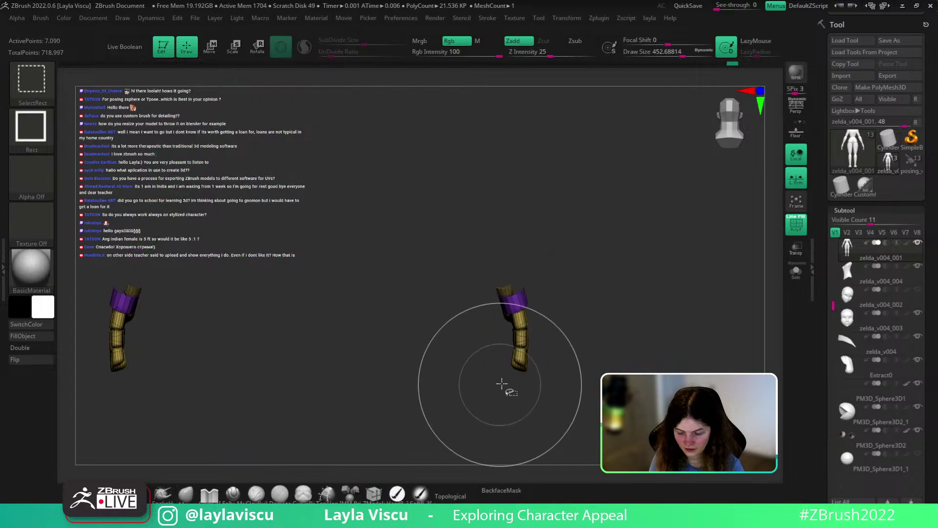
key("ctrl+shift+a")
left_click(630, 266, "ctrl")
left_click(630, 267, "ctrl+shift")
left_click(628, 268, "ctrl")
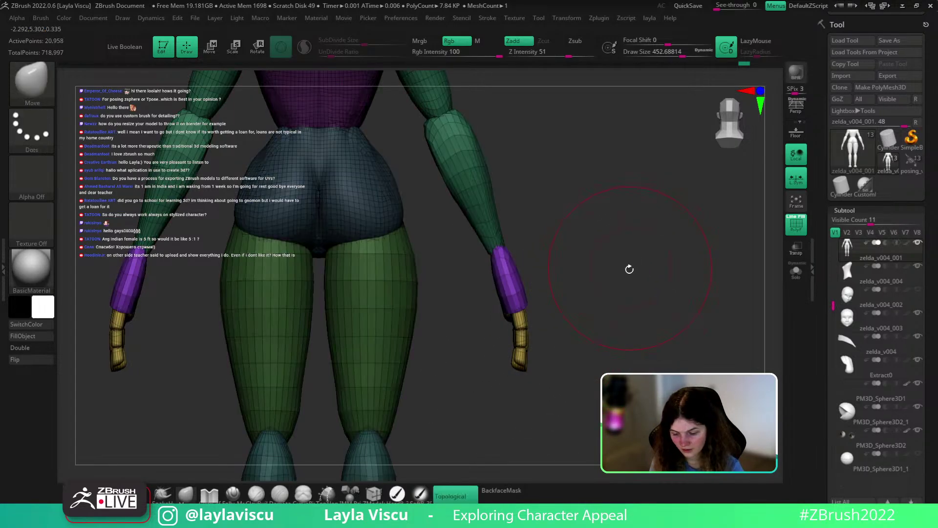
Scale both hands down from the wrists, hide the polygroup wireframe and clear the mask with the Move brush active
key("w")
left_click_drag(503, 248, 495, 237)
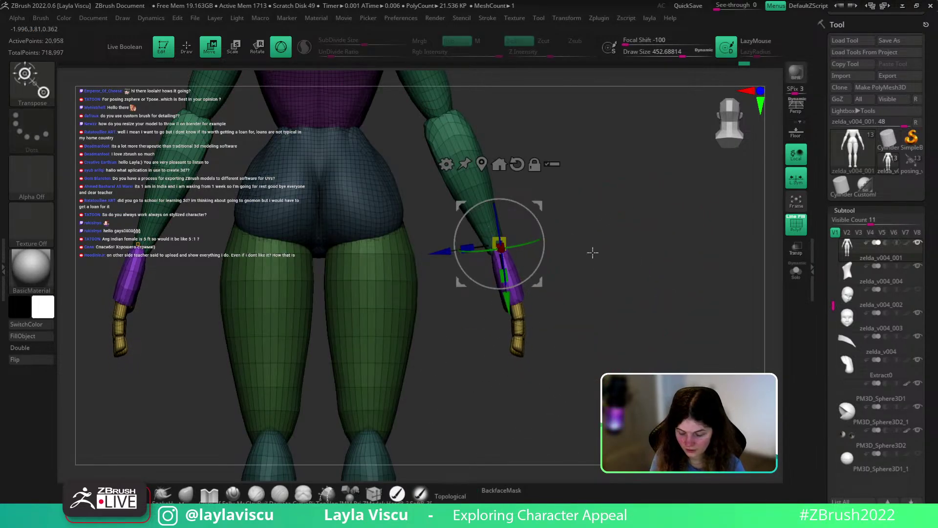
left_click_drag(593, 251, 400, 264)
right_click_drag(401, 264, 460, 274, "ctrl")
key("shift+f")
left_click(186, 495)
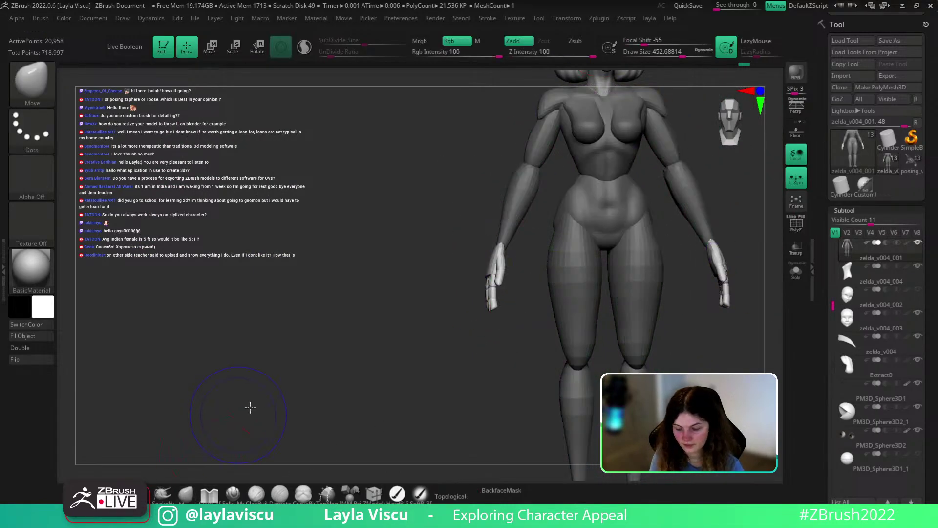
left_click_drag(710, 365, 721, 349, "ctrl")
Examine the hands' size and placement against the whole body from the front, side and low angles
mouse_move(713, 342)
left_mouse_down("alt")
mouse_move(667, 379)
mouse_move(572, 379)
mouse_move(662, 379)
left_mouse_up("alt")
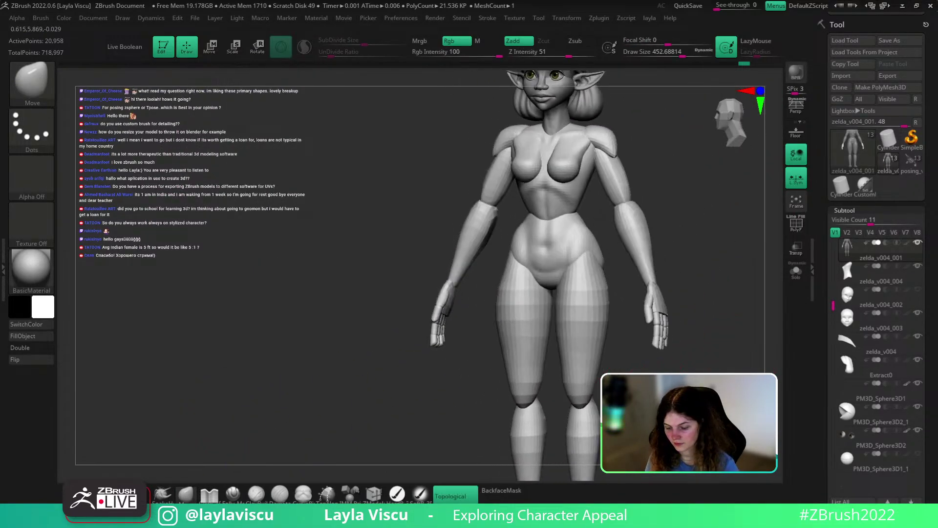
right_click_drag(662, 379, 660, 350, "ctrl")
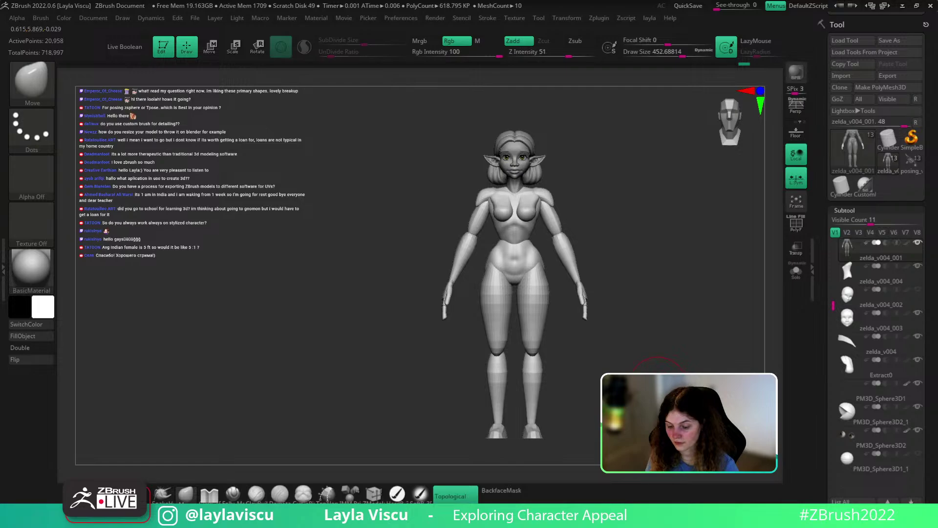
mouse_move(631, 360)
left_mouse_down()
mouse_move(574, 342)
mouse_move(586, 342)
left_mouse_up()
right_click_drag(586, 342, 630, 343, "ctrl")
left_click_drag(630, 342, 583, 316)
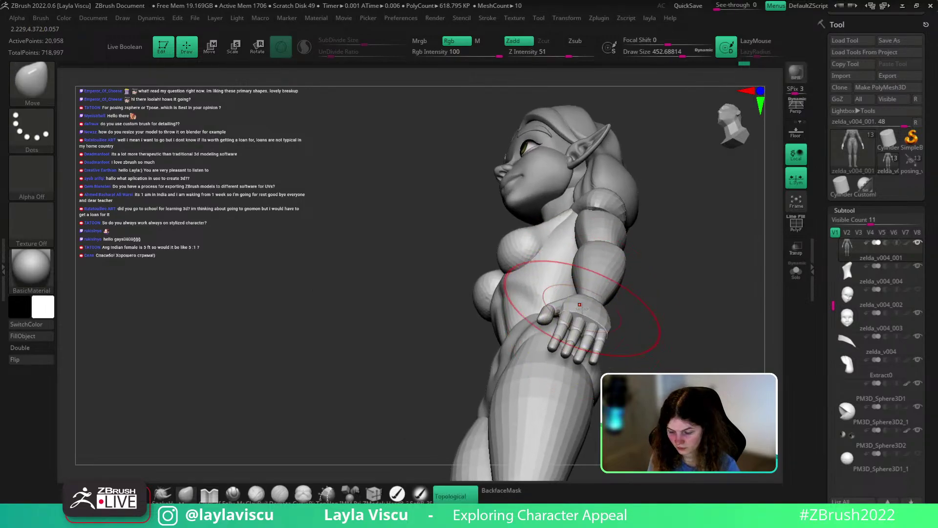
mouse_move(662, 307)
left_mouse_down()
mouse_move(664, 365)
mouse_move(673, 361)
left_mouse_up()
right_click_drag(672, 360, 650, 325, "ctrl")
left_click_drag(650, 325, 626, 298)
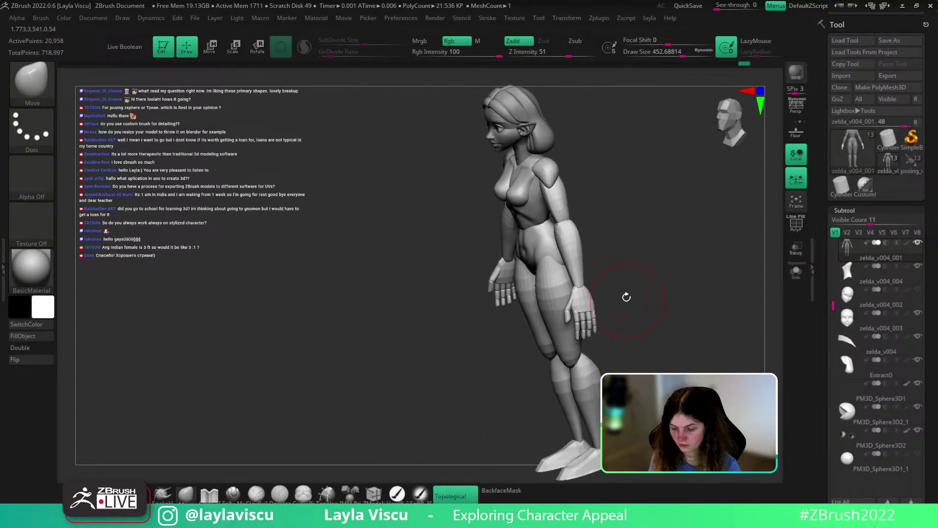
right_click_drag(626, 298, 652, 280, "ctrl")
mouse_move(653, 280)
left_mouse_down()
mouse_move(685, 270)
mouse_move(590, 308)
mouse_move(570, 298)
left_mouse_up()
Reshape the thumb side of the hand block near the wrist with the Move brush at draw size about 158 and smooth it
key("s")
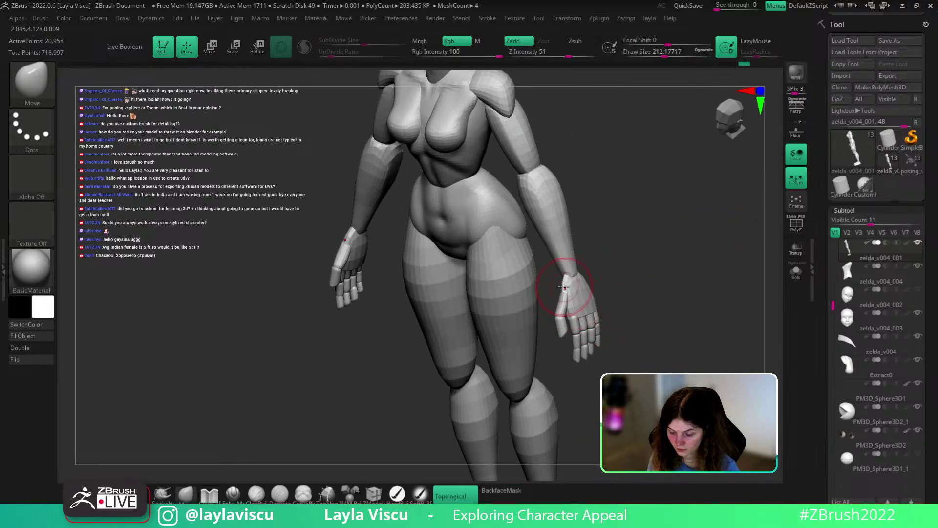
right_click_drag(570, 297, 562, 291, "ctrl")
left_click(567, 282, "ctrl+shift")
key("s")
left_click_drag(562, 298, 558, 297)
left_click(633, 255, "ctrl+shift")
mouse_move(634, 255)
left_mouse_down()
mouse_move(655, 252)
mouse_move(622, 246)
left_mouse_up()
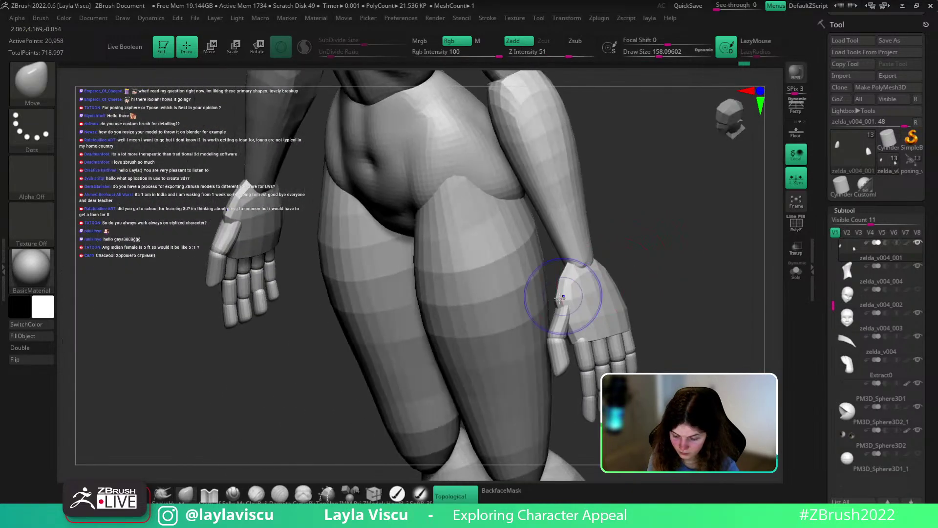
left_click_drag(562, 299, 561, 297, "shift")
Refine the hand block around the thumb base and wrist with the Move brush at draw size about 182, turning on backface masking
mouse_move(646, 289)
left_mouse_down("alt")
mouse_move(629, 269)
mouse_move(569, 303)
mouse_move(574, 311)
left_mouse_up("alt")
mouse_move(619, 273)
left_mouse_down()
mouse_move(579, 274)
mouse_move(649, 266)
mouse_move(665, 273)
left_mouse_up()
key("s")
left_click_drag(558, 302, 661, 287)
left_click(562, 302)
right_click_drag(661, 286, 582, 342, "ctrl")
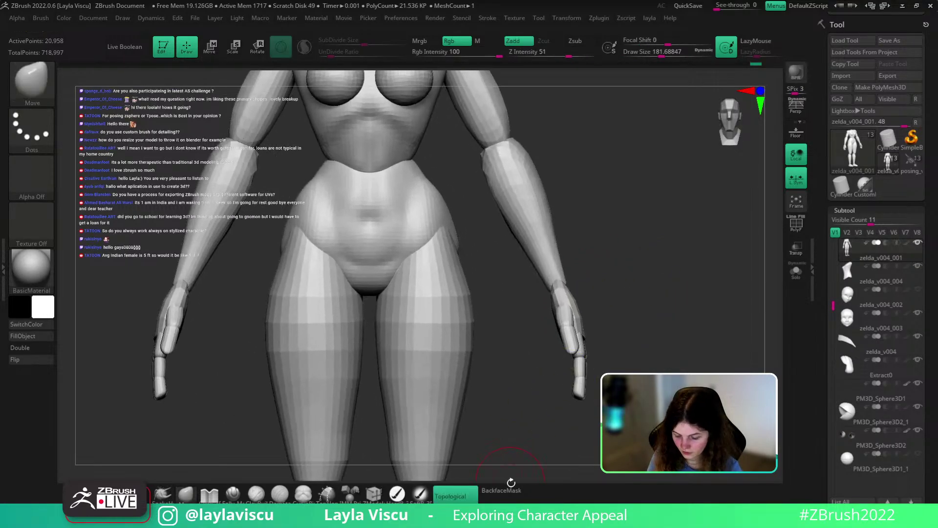
left_click(507, 489)
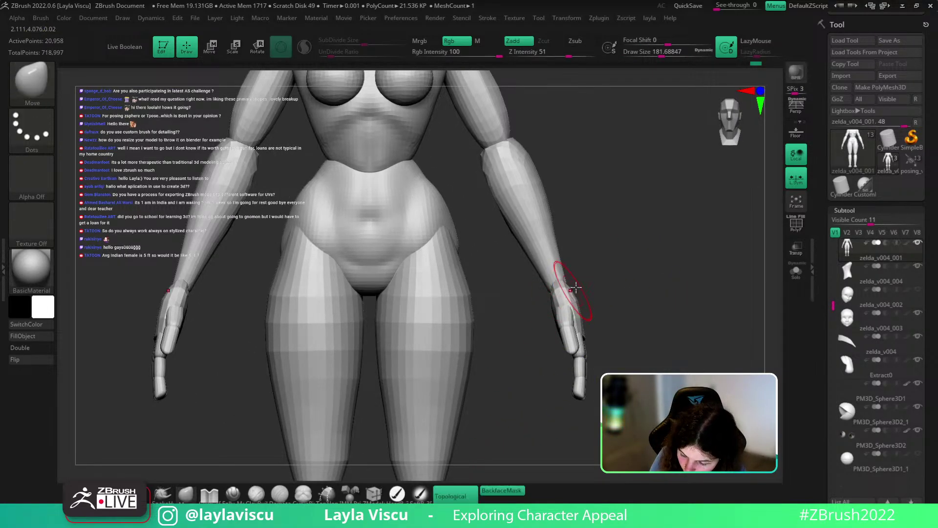
right_click_drag(574, 292, 603, 291, "ctrl")
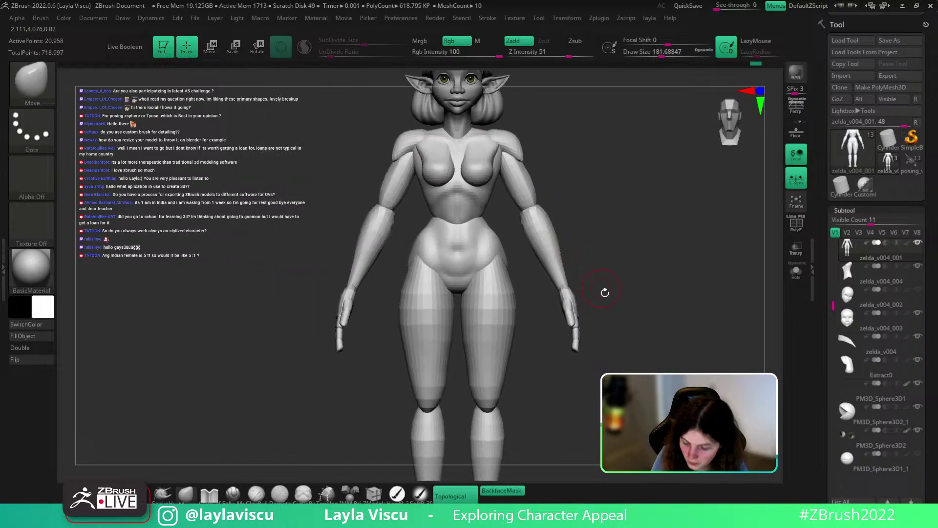
key("shift+f")
key("shift+f")
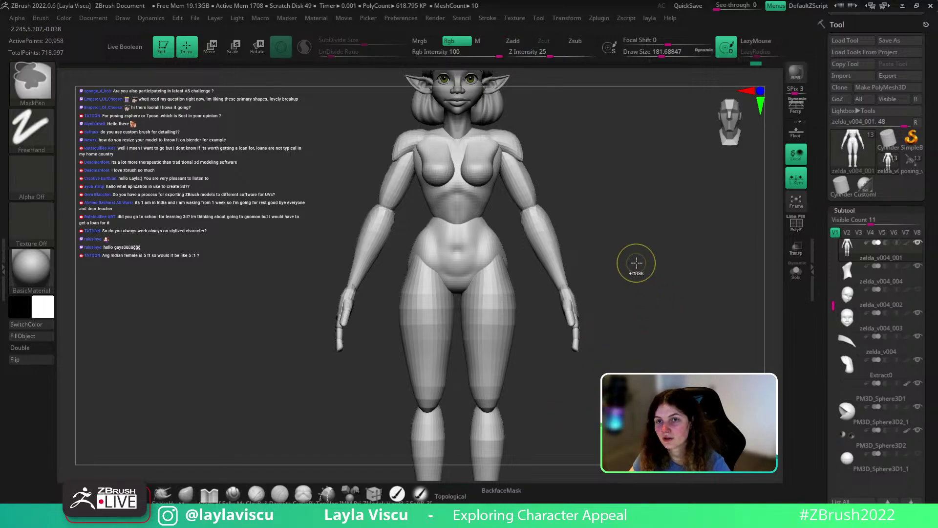
Turn on perspective, turn off backface masking and adjust the ribcage below the bust with the Move brush at draw size about 251
mouse_move(666, 301)
right_mouse_down("ctrl")
mouse_move(608, 298)
mouse_move(626, 294)
right_mouse_up("ctrl")
left_click_drag(626, 294, 599, 280, "alt")
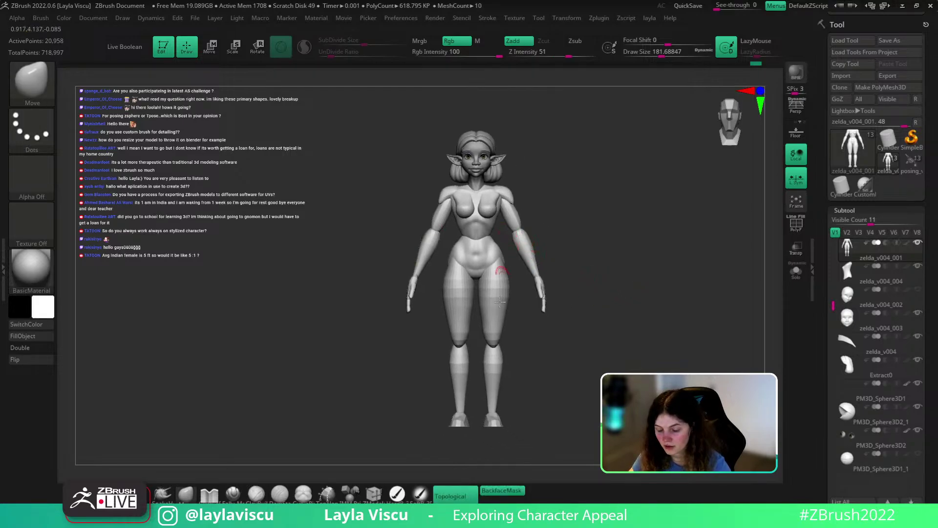
left_click(790, 114)
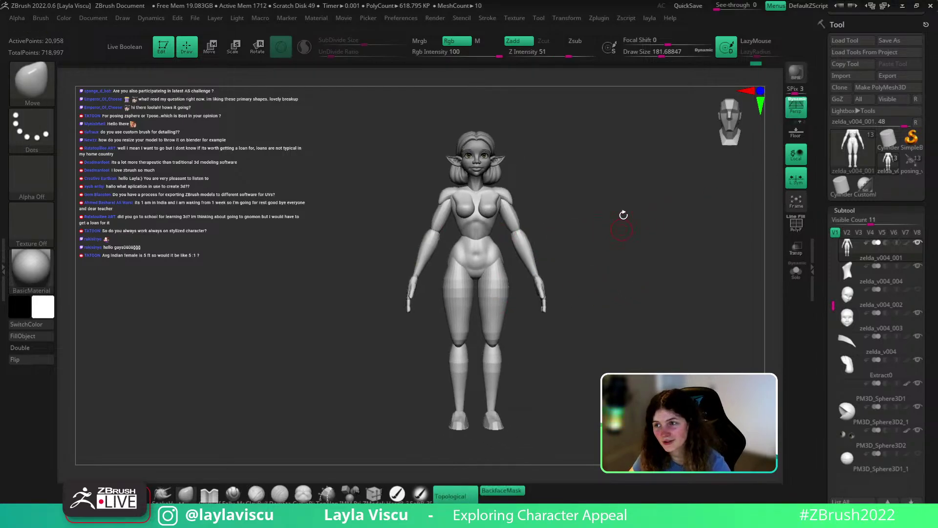
mouse_move(524, 339)
right_mouse_down()
mouse_move(593, 338)
mouse_move(557, 297)
mouse_move(562, 263)
right_mouse_up()
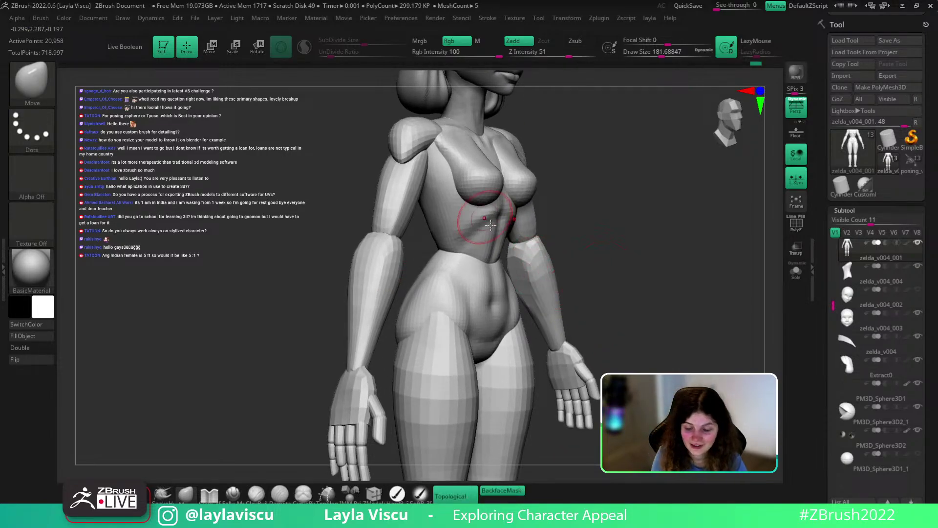
key("s")
left_click_drag(479, 230, 482, 230)
left_click(502, 490)
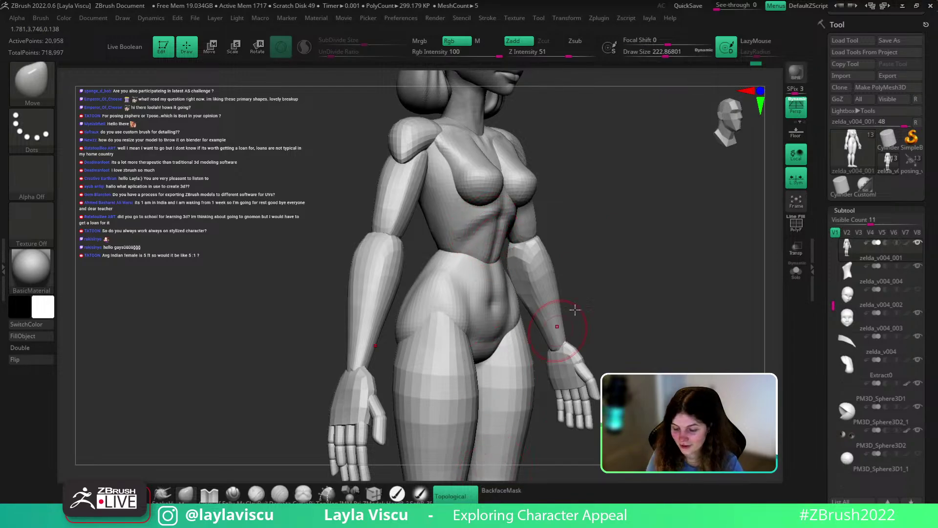
right_click_drag(574, 310, 599, 262)
key("s")
left_click_drag(490, 252, 495, 252)
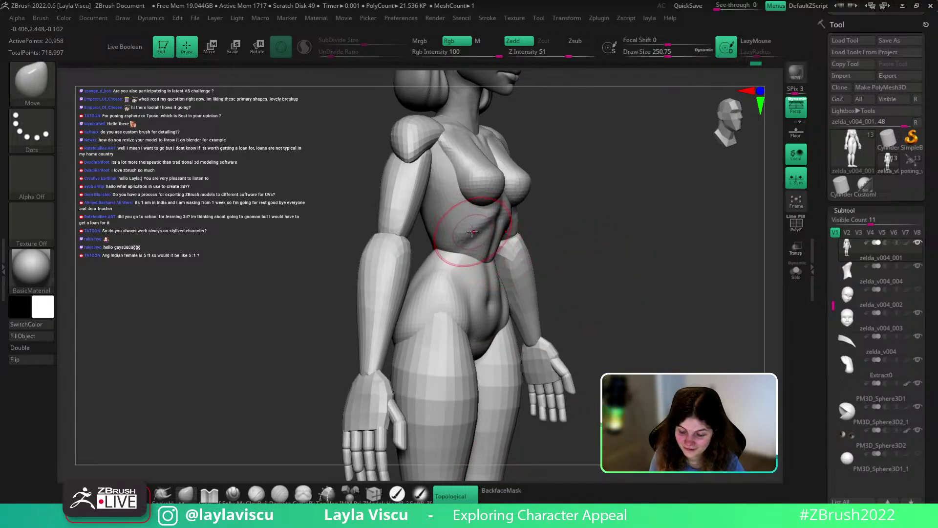
Work on the upper back around the spine with the DamStandard brush at draw size about 251
right_click_drag(545, 227, 650, 259)
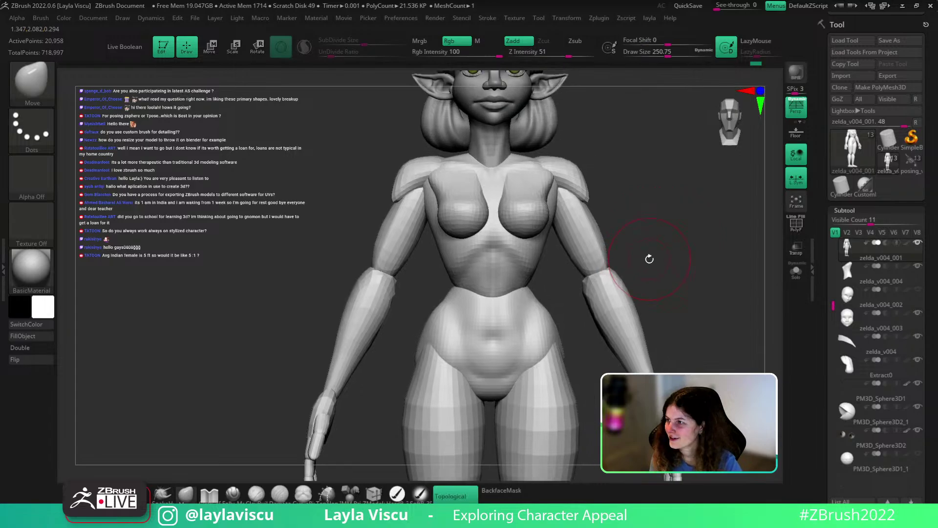
key("f")
left_click_drag(640, 252, 577, 291)
mouse_move(574, 237)
left_mouse_down()
mouse_move(565, 241)
mouse_move(568, 232)
left_mouse_up()
key("b")
key("d")
key("s")
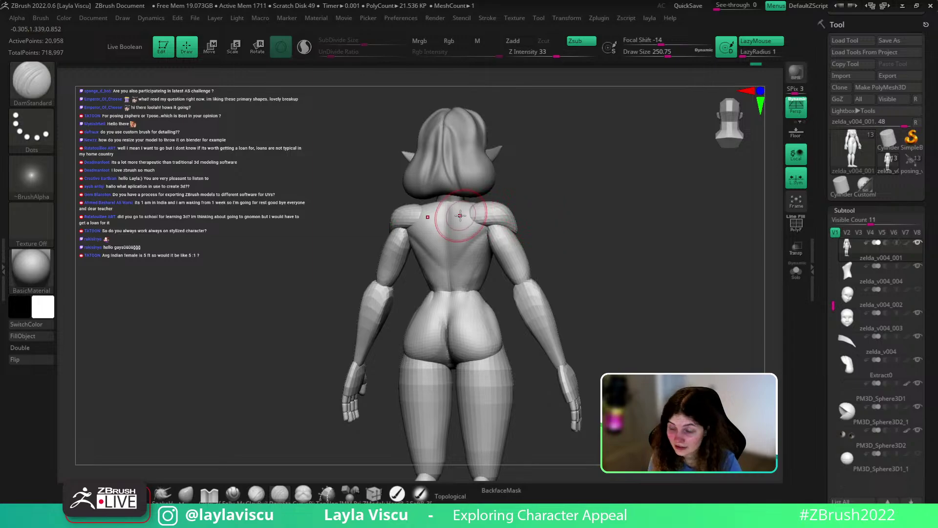
Build up the upper back beside the spine with ClayBuildup at draw size about 182, isolating the torso, and smooth the forms
key("b")
key("c")
key("b")
key("s")
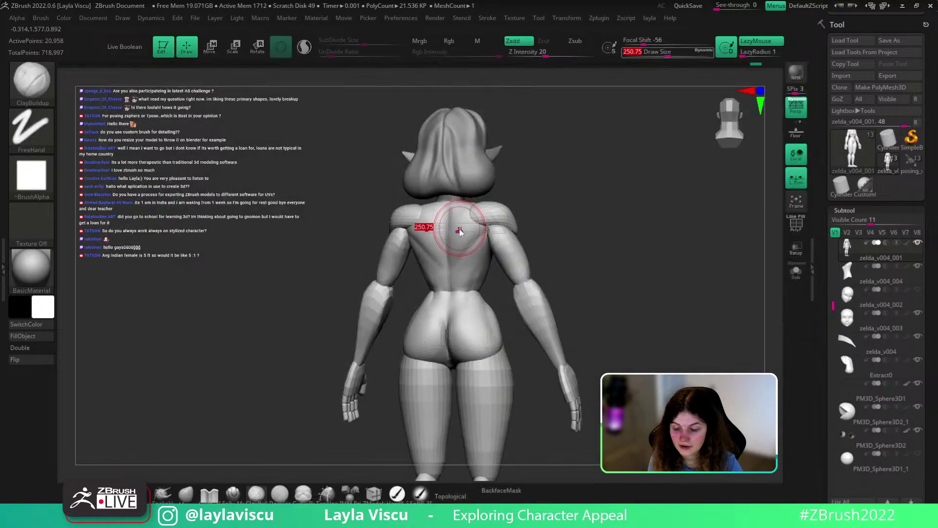
left_click_drag(460, 230, 453, 230)
left_click(458, 229, "ctrl+shift")
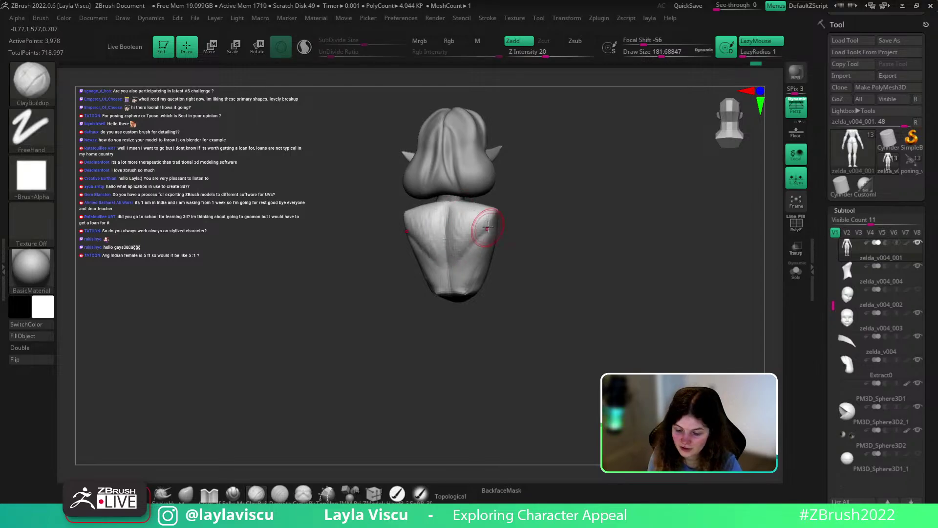
left_click_drag(488, 227, 459, 221, "shift")
left_click(535, 200, "ctrl+shift")
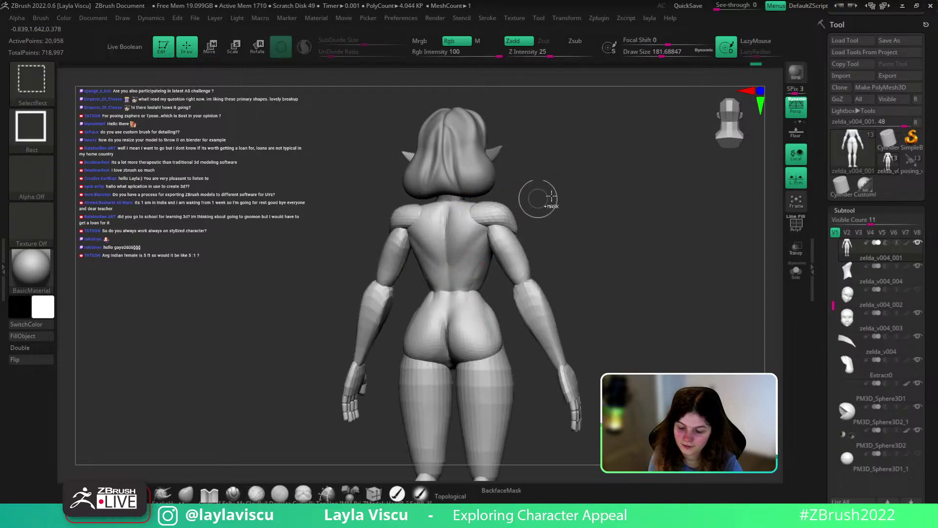
right_click_drag(566, 217, 565, 264, "ctrl")
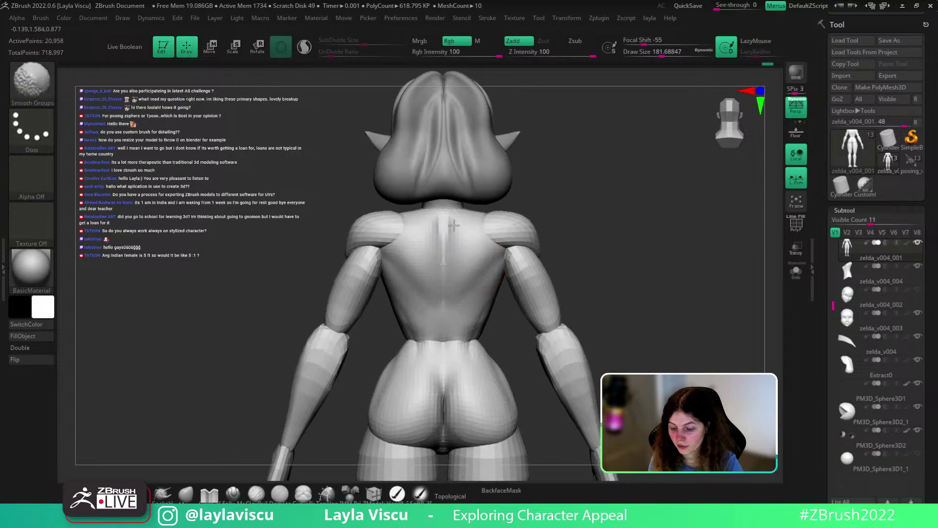
left_click_drag(483, 230, 467, 250, "shift")
Adjust the back's form with the Move brush at draw size about 338 with backface masking on
left_click(186, 495)
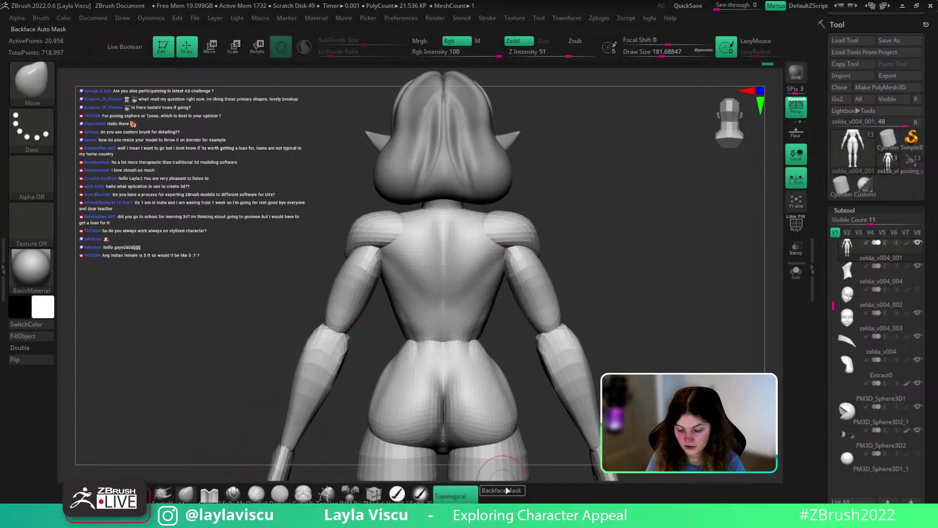
left_click_drag(616, 191, 471, 245)
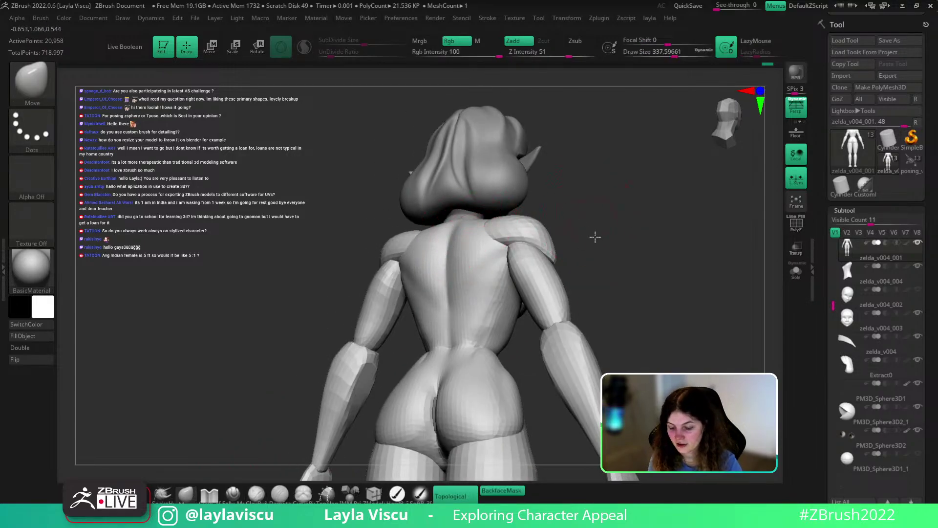
right_click_drag(601, 283, 573, 237, "ctrl")
left_click_drag(573, 237, 586, 256)
right_click_drag(586, 256, 544, 303, "ctrl")
Refine the sides of the torso above the waist from behind with the Move brush at draw sizes of about 268 to 299
key("s")
left_click_drag(500, 304, 494, 303)
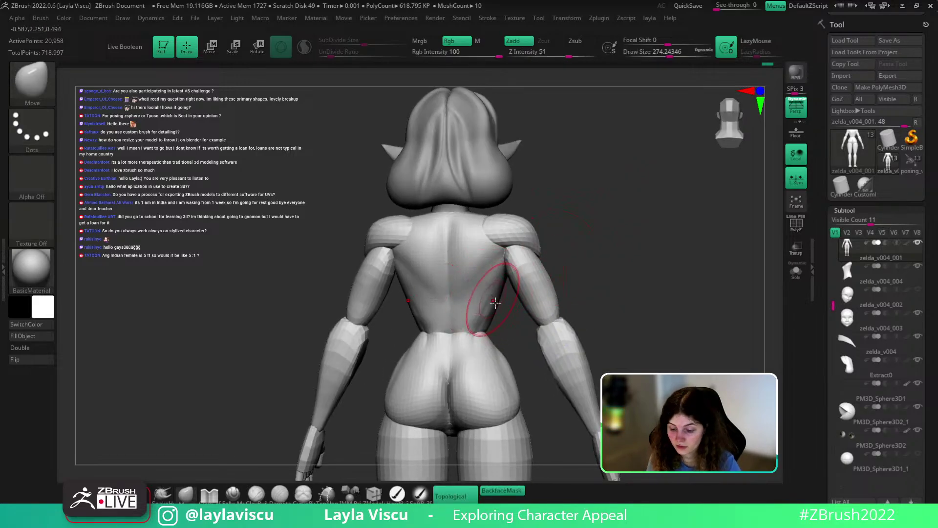
right_click_drag(494, 304, 487, 302)
key("s")
left_click_drag(484, 302, 486, 302)
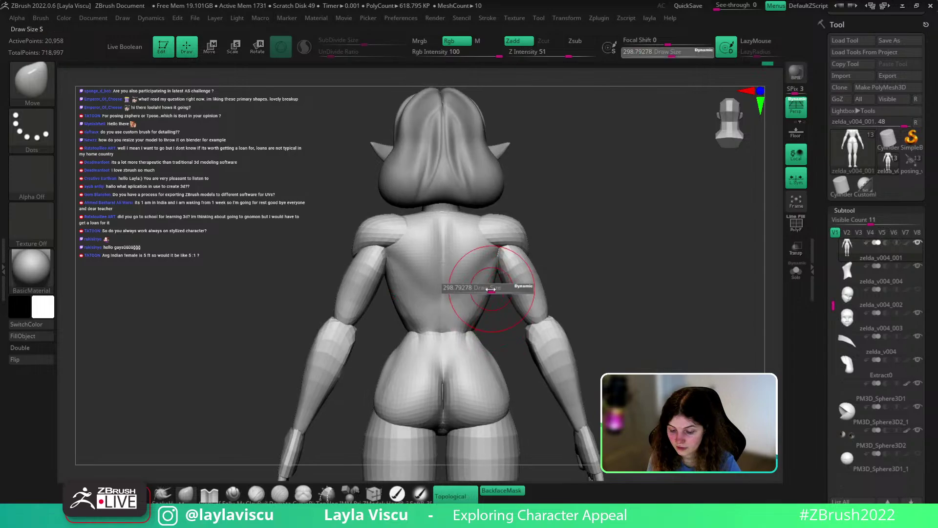
left_click_drag(570, 329, 571, 268, "alt")
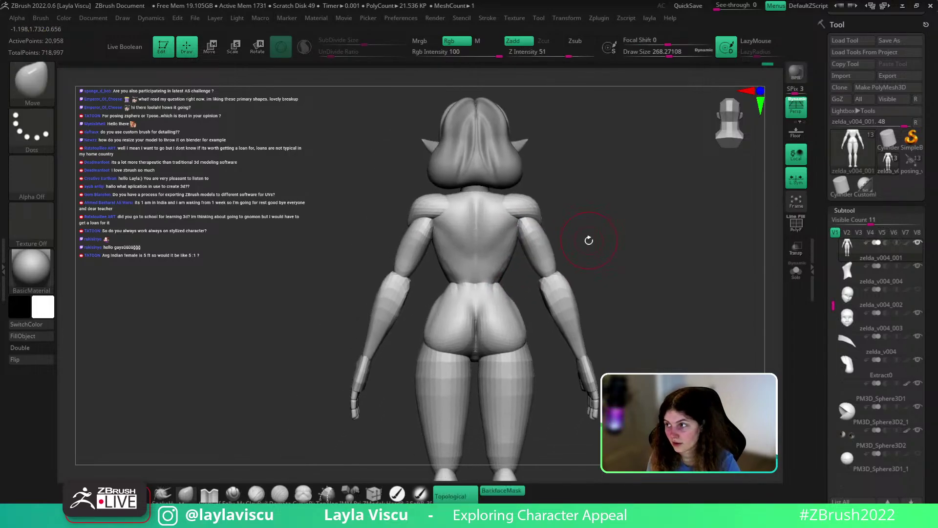
Carve the lower back and the centre line above the buttocks with DamStandard at draw size about 120, smoothing the forms
left_click_drag(588, 236, 509, 274, "alt")
key("b")
key("d")
key("s")
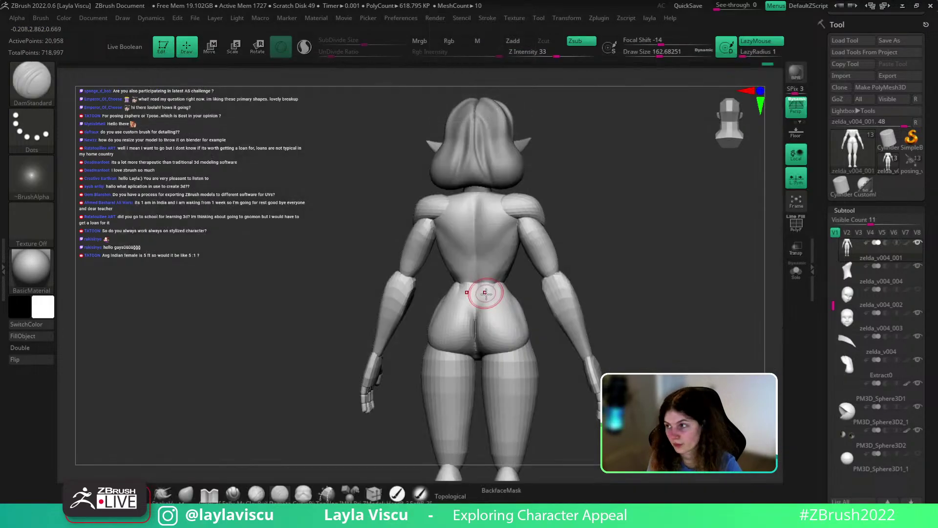
mouse_move(576, 264)
left_mouse_down("alt")
mouse_move(618, 245)
mouse_move(599, 259)
left_mouse_up("alt")
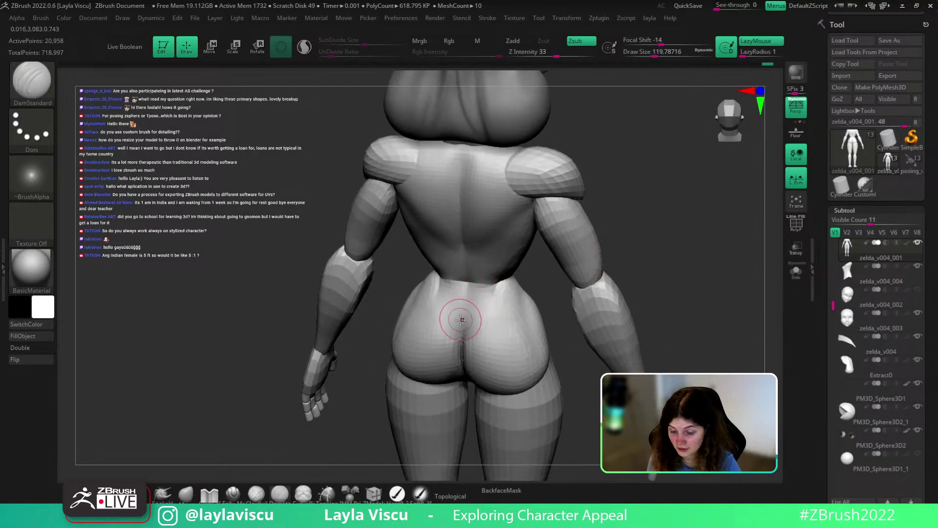
left_click_drag(466, 330, 468, 316, "shift")
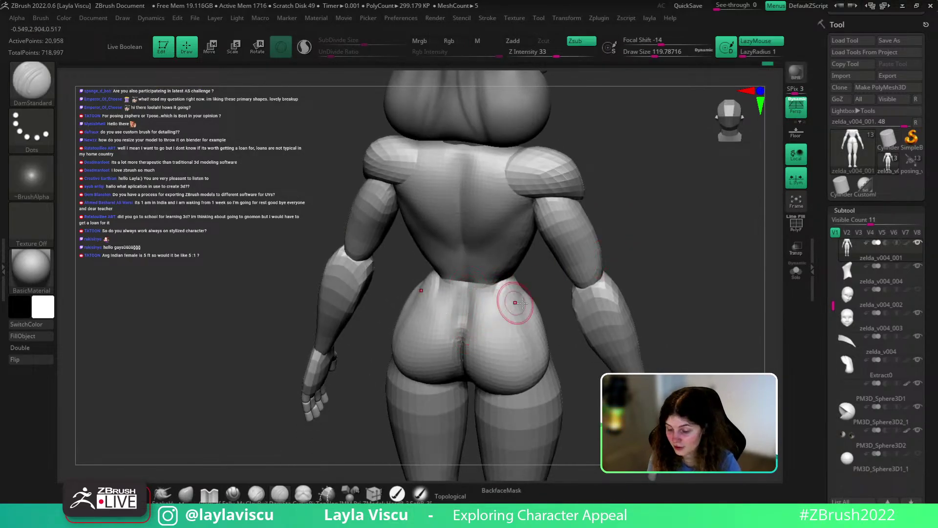
left_click_drag(553, 317, 557, 298)
left_click_drag(467, 318, 464, 337, "shift")
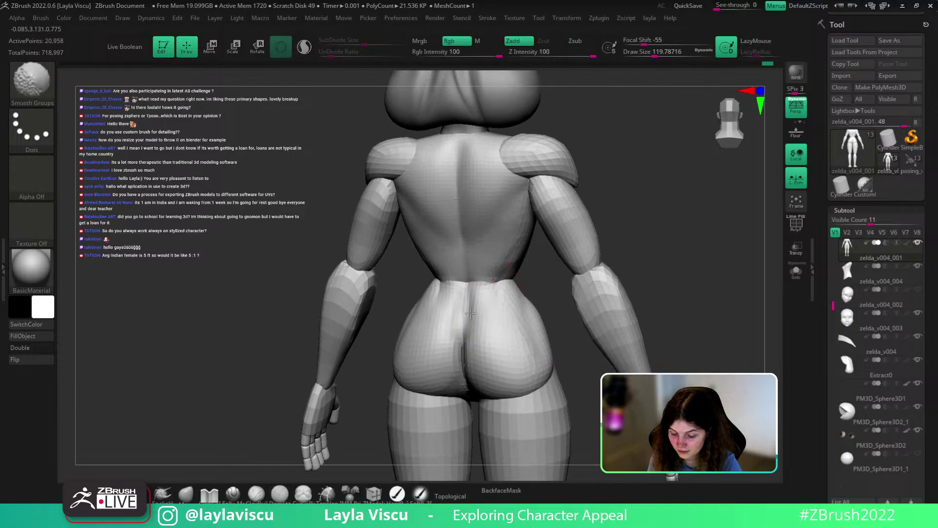
left_click_drag(552, 308, 545, 295)
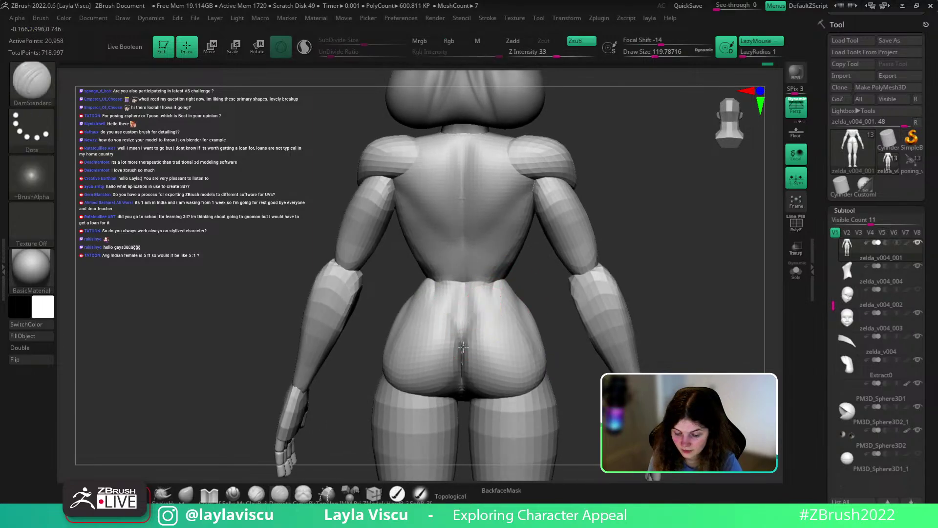
Adjust the hips and upper thighs from behind with the Move brush at draw sizes of about 500 to 629, turning off backface masking
mouse_move(463, 347)
right_mouse_down("ctrl")
mouse_move(565, 254)
mouse_move(599, 262)
mouse_move(590, 274)
right_mouse_up("ctrl")
left_click(210, 493)
key("s")
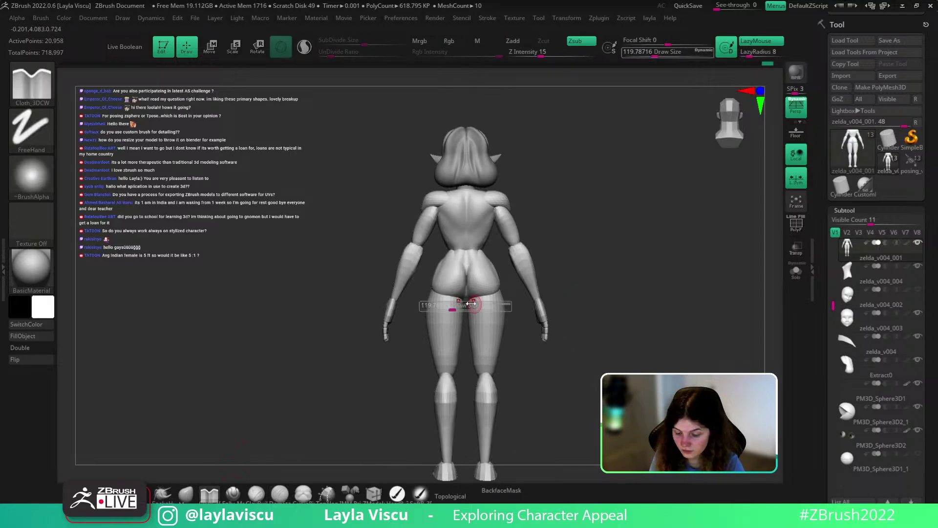
mouse_move(471, 304)
left_mouse_down()
mouse_move(446, 299)
mouse_move(481, 299)
left_mouse_up()
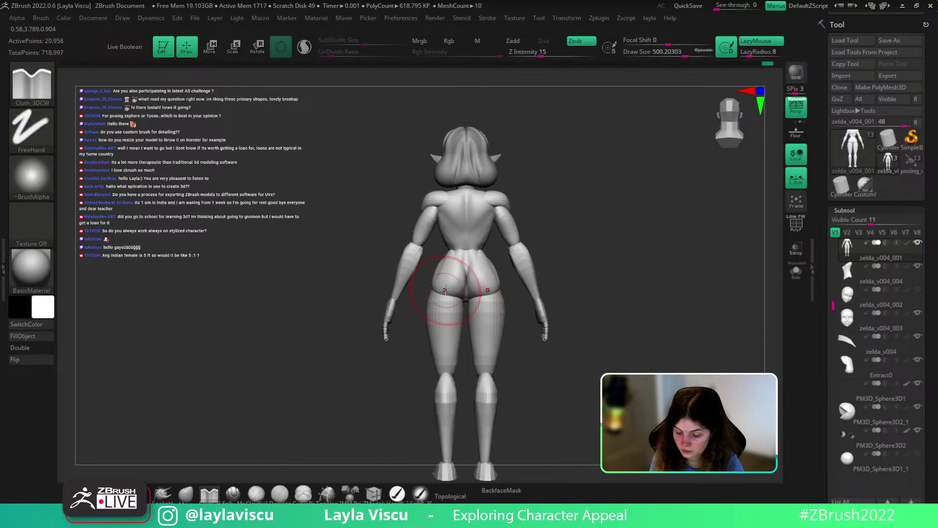
key("b")
key("m")
key("v")
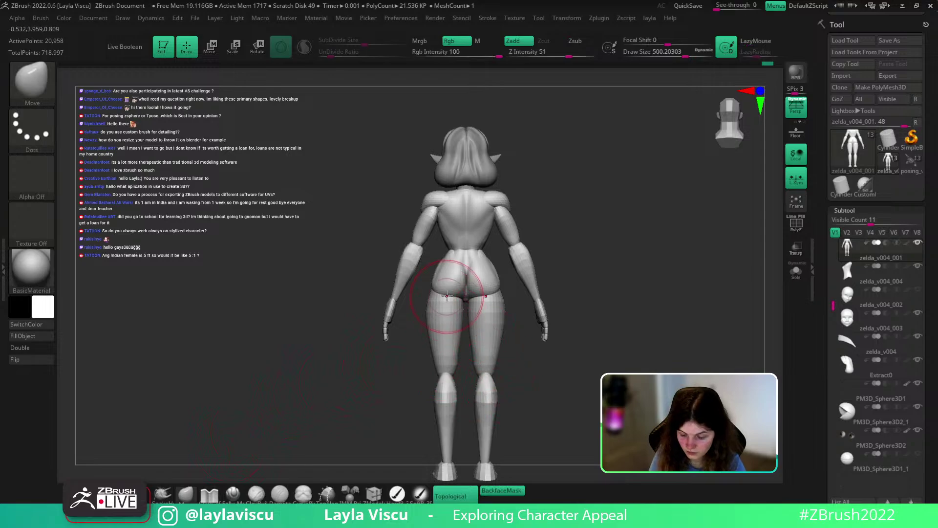
mouse_move(493, 313)
right_mouse_down()
mouse_move(516, 318)
mouse_move(503, 308)
right_mouse_up()
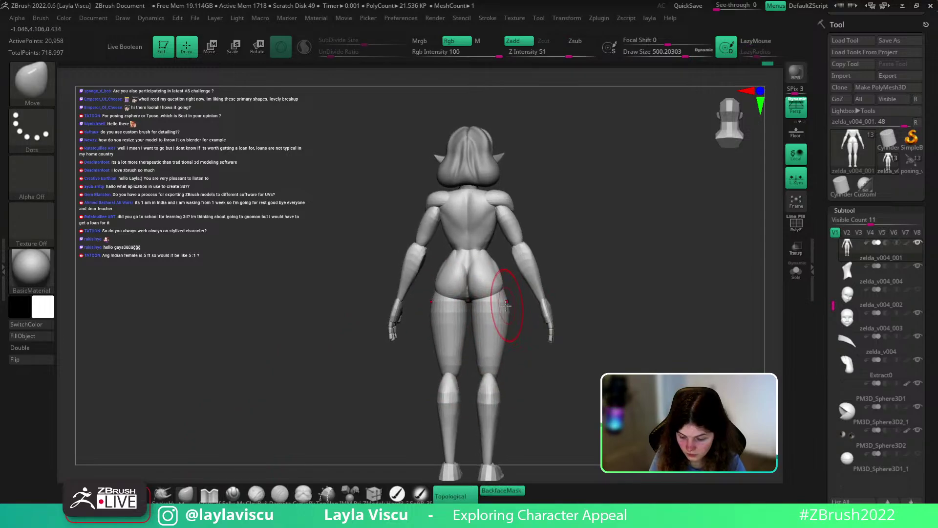
key("s")
left_click_drag(499, 306, 506, 304)
left_click(504, 492)
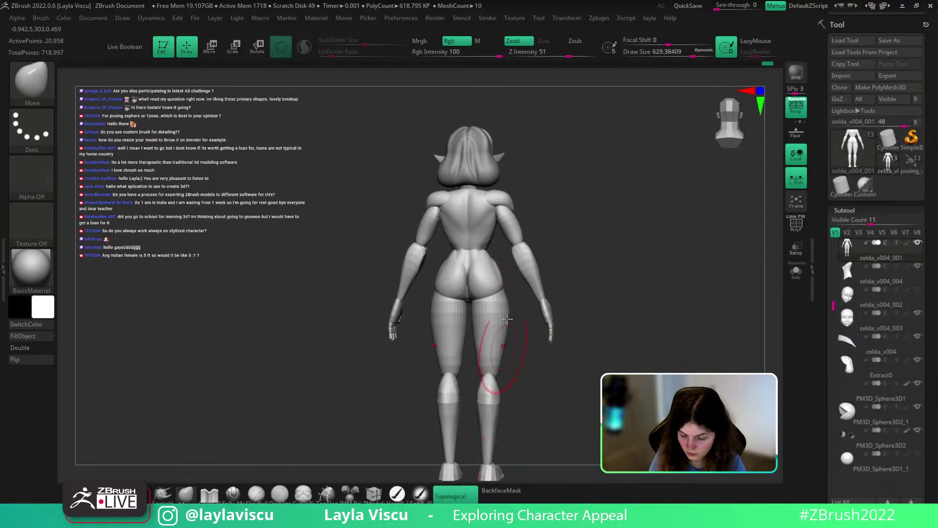
mouse_move(505, 301)
right_mouse_down()
mouse_move(515, 294)
mouse_move(517, 303)
mouse_move(505, 286)
mouse_move(650, 272)
right_mouse_up()
Reshape the front of the pelvis and lower abdomen with the Move brush at draw sizes of about 207 to 293
key("bracketleft")
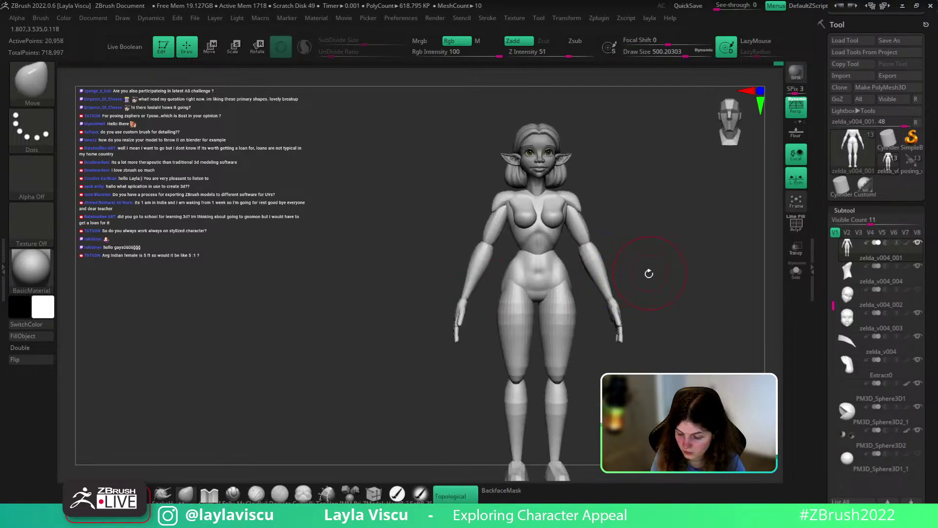
key("s")
left_click_drag(553, 287, 541, 287)
right_click_drag(547, 276, 547, 289, "ctrl")
key("s")
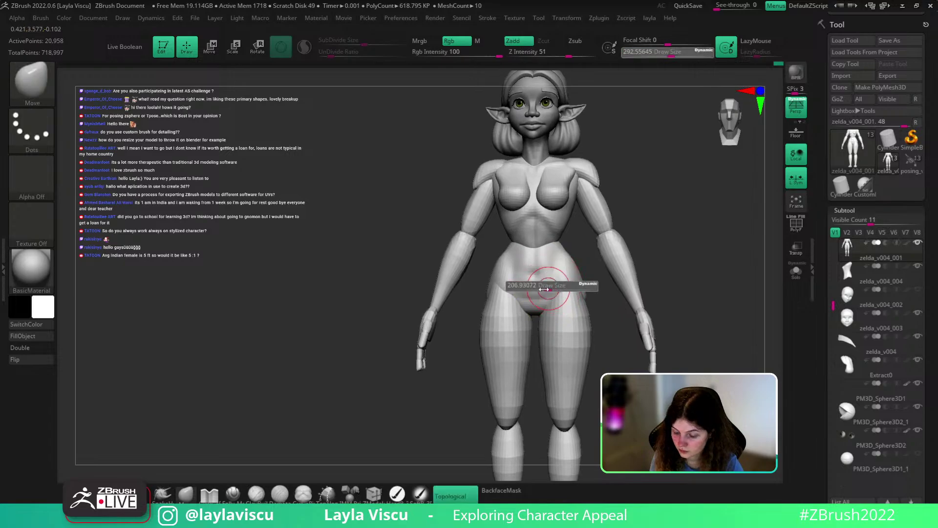
left_click_drag(547, 287, 536, 287)
mouse_move(550, 289)
right_mouse_down("ctrl")
mouse_move(586, 226)
mouse_move(629, 275)
mouse_move(625, 262)
mouse_move(562, 268)
mouse_move(611, 260)
mouse_move(604, 293)
right_mouse_up("ctrl")
right_click_drag(604, 293, 546, 312, "ctrl")
Refine the outer contours of the hips from the front with the Move brush at draw size about 351
key("s")
left_click_drag(537, 286, 547, 286)
key("s")
left_click_drag(439, 287, 430, 285)
right_click_drag(536, 282, 552, 220, "ctrl")
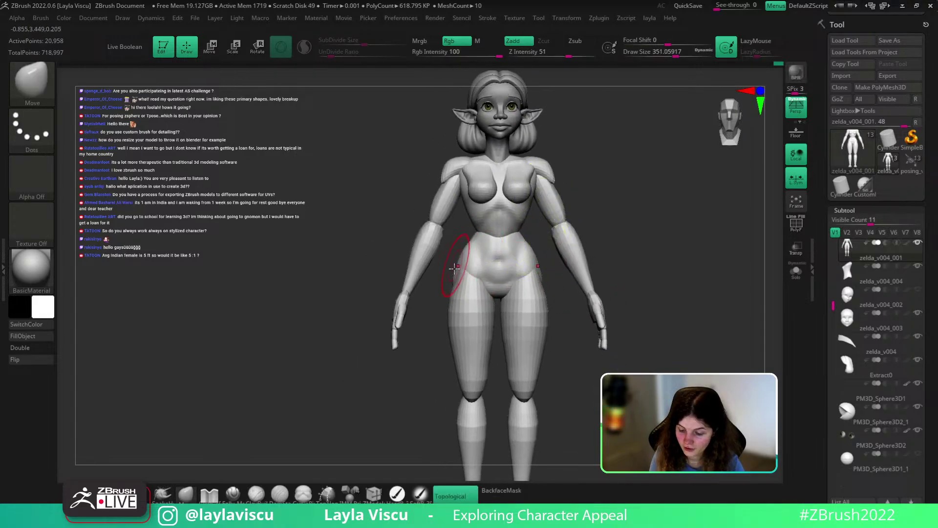
left_click_drag(446, 279, 611, 235)
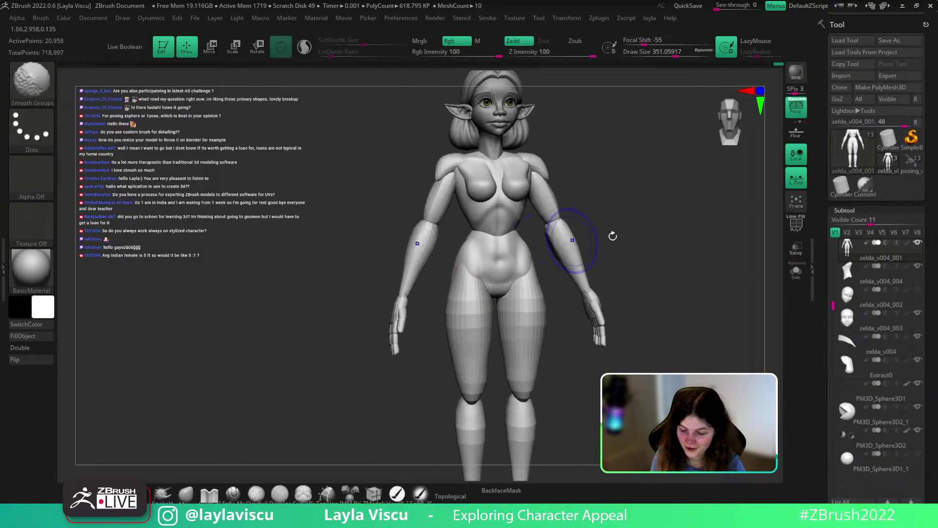
right_click_drag(611, 235, 610, 210, "ctrl")
left_click_drag(607, 273, 593, 270)
right_click_drag(592, 270, 606, 249, "ctrl")
mouse_move(605, 249)
right_mouse_down("ctrl")
mouse_move(592, 246)
mouse_move(588, 262)
right_mouse_up("ctrl")
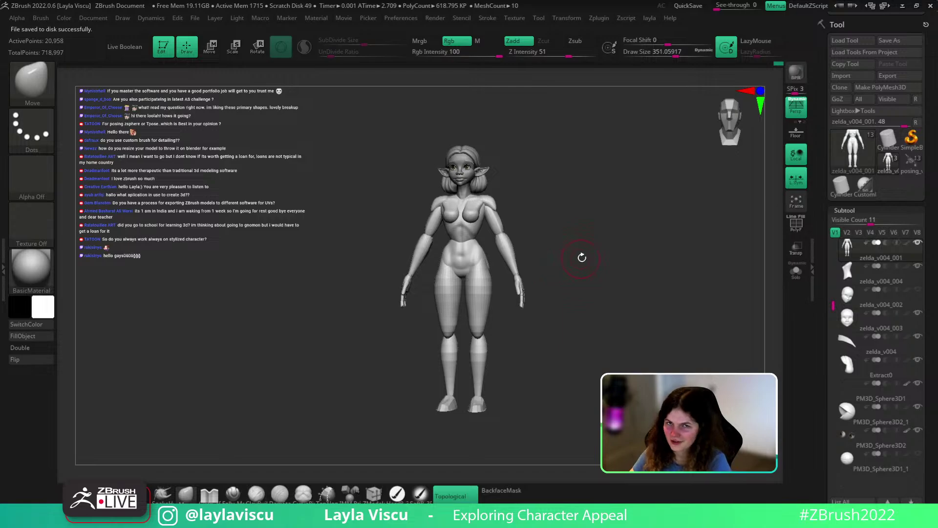
Try shrinking the zelda_v004_001 body with the Size deformation and undo the scaling
scroll(851, 352, "down", 10)
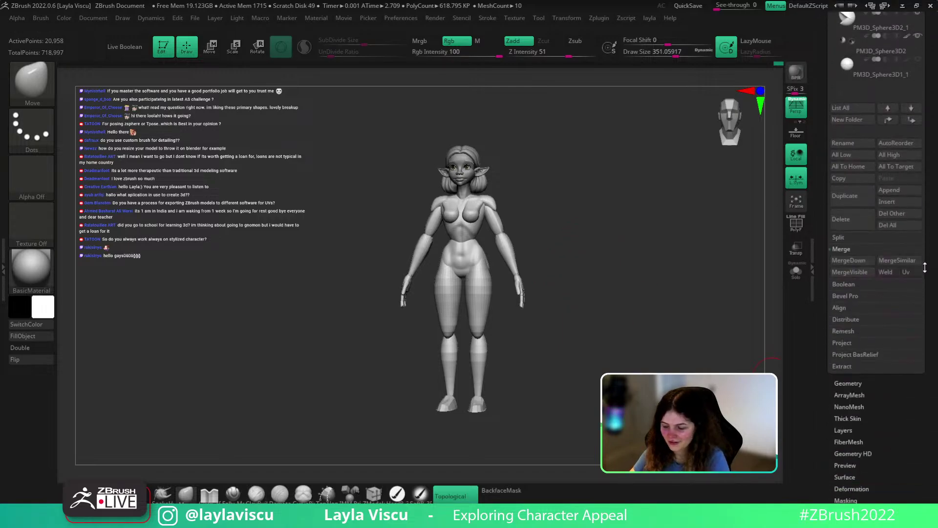
left_click(838, 344)
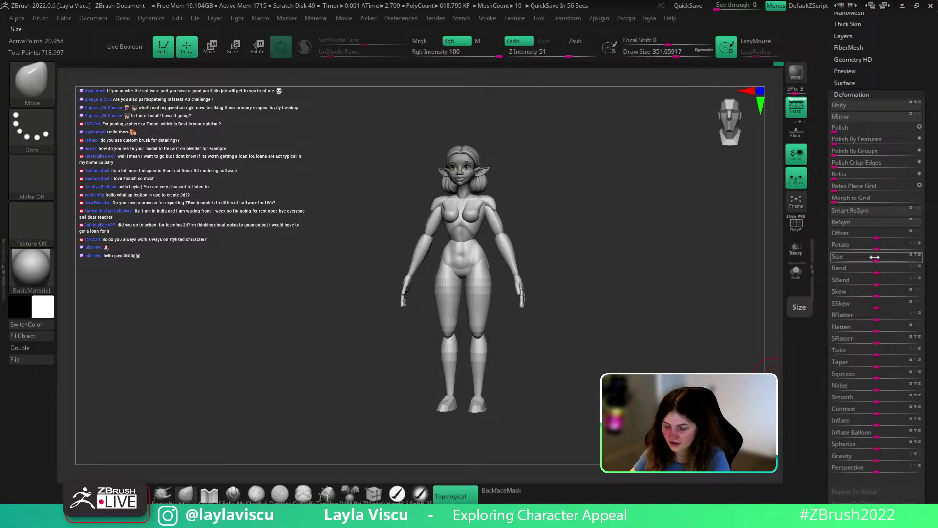
scroll(936, 254, "down", 1)
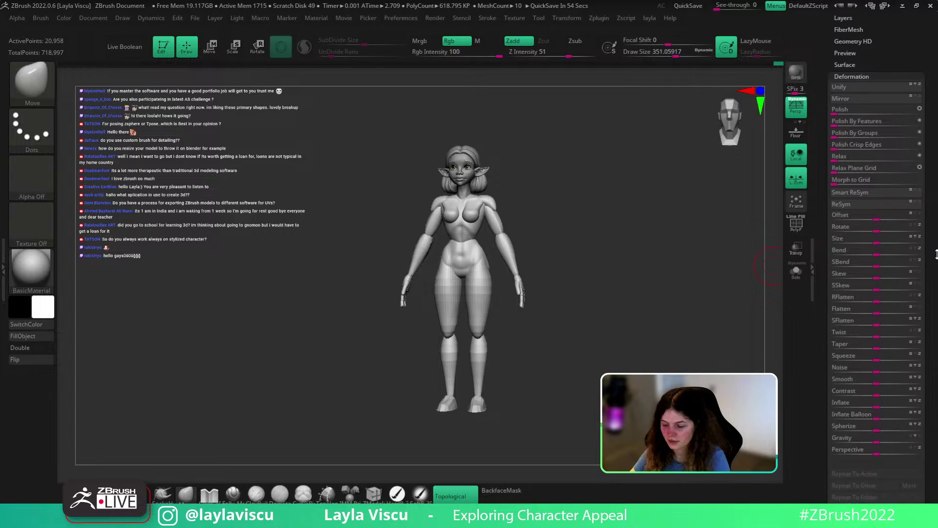
scroll(877, 411, "down", 4)
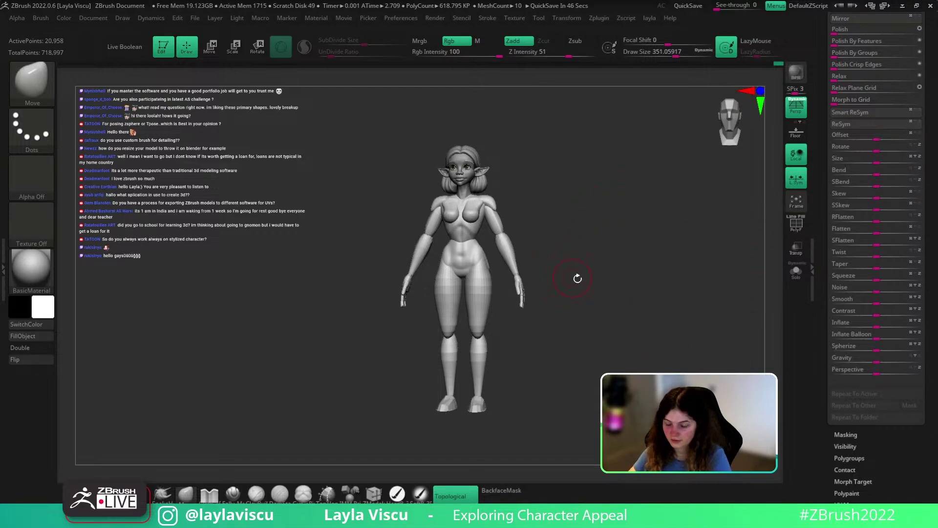
scroll(843, 72, "up", 9)
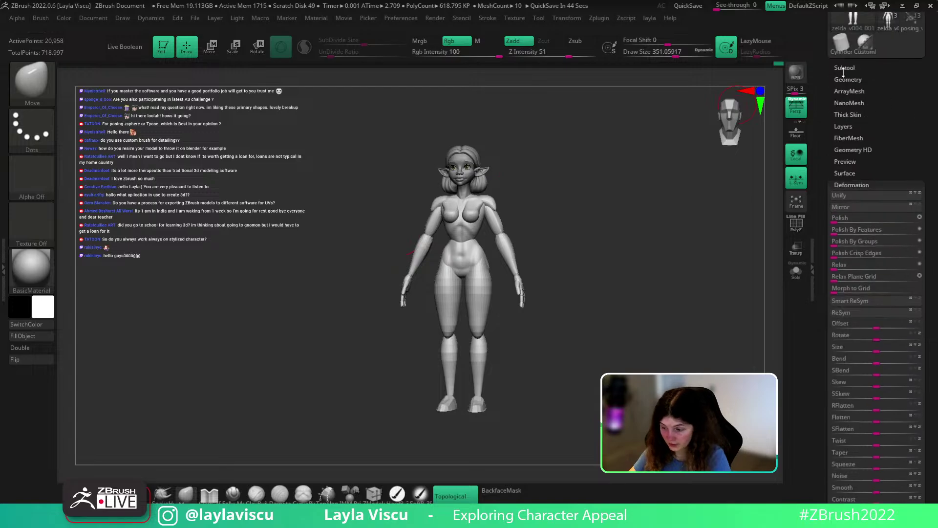
left_click(843, 72)
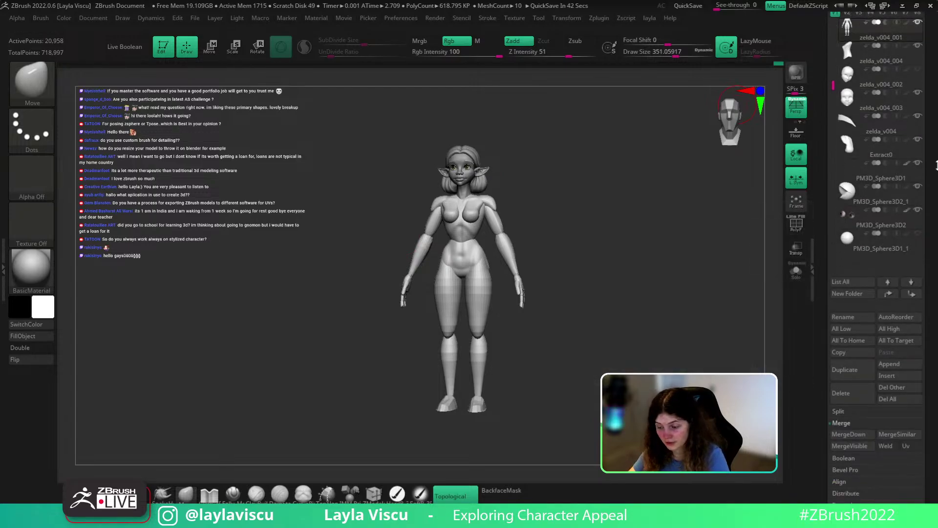
scroll(877, 224, "down", 10)
left_click(852, 266)
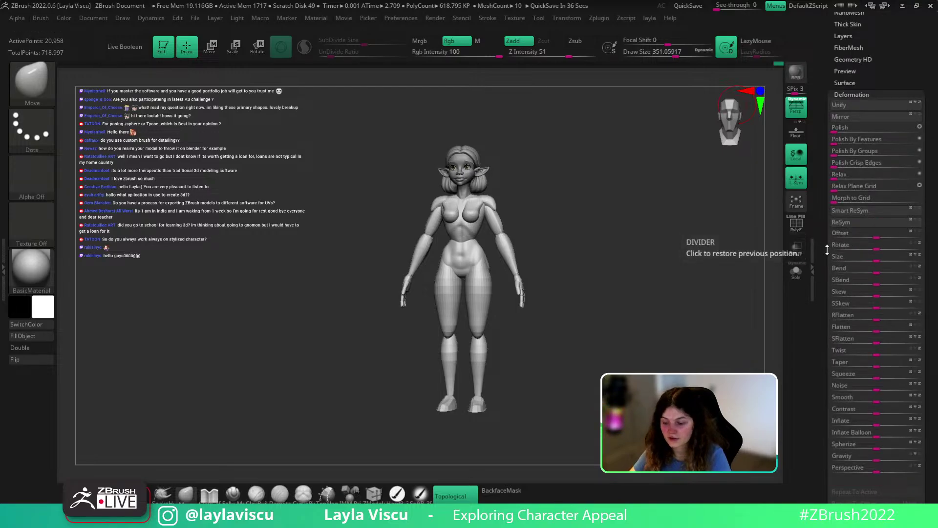
left_click_drag(863, 259, 824, 261)
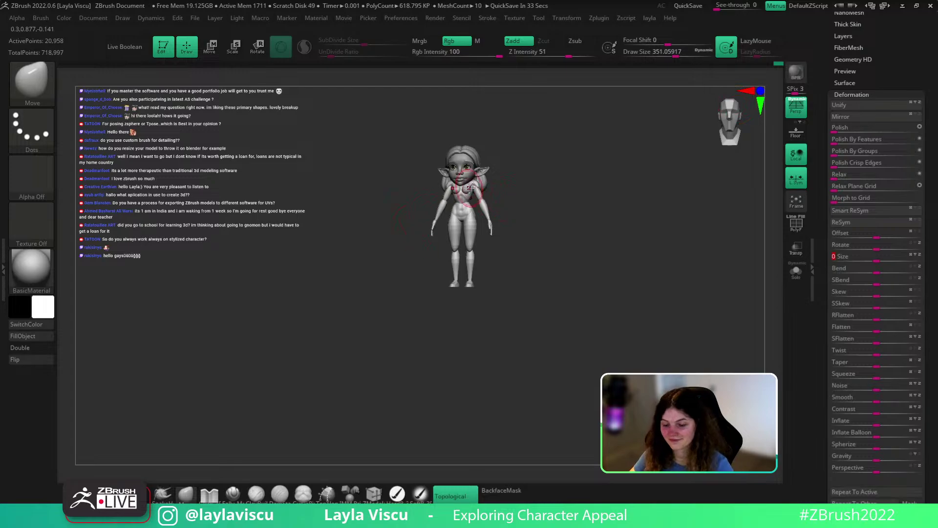
key("ctrl+z")
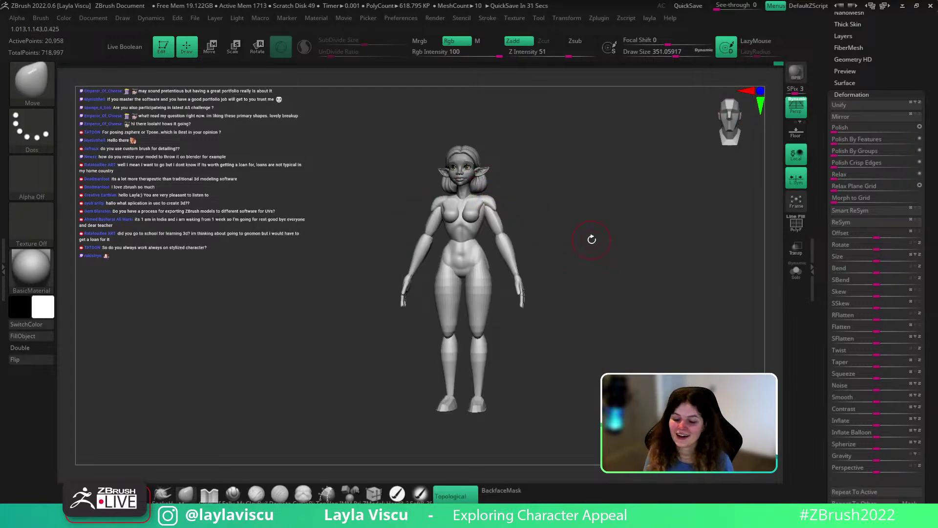
Look over the Scale Master plugin's options for scene scale and subtool resizing, and return to the subtool list
left_click(599, 18)
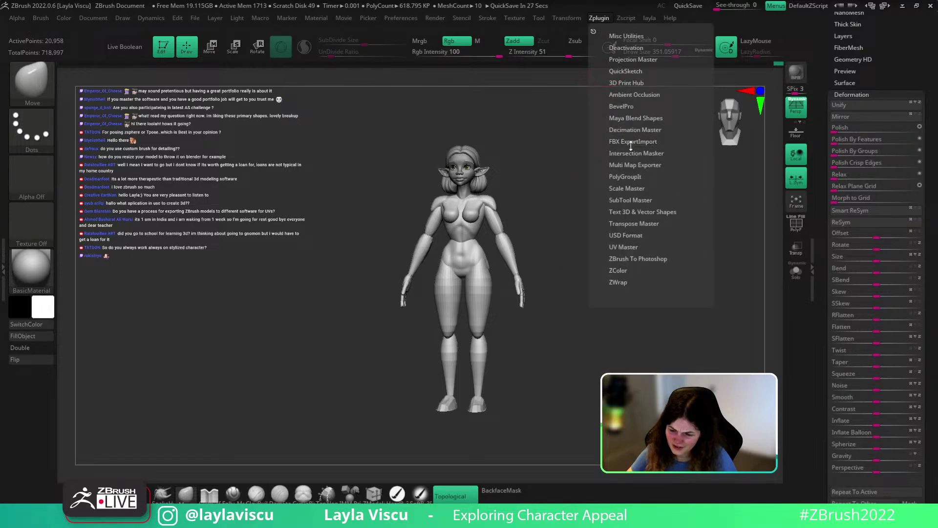
left_click(630, 188)
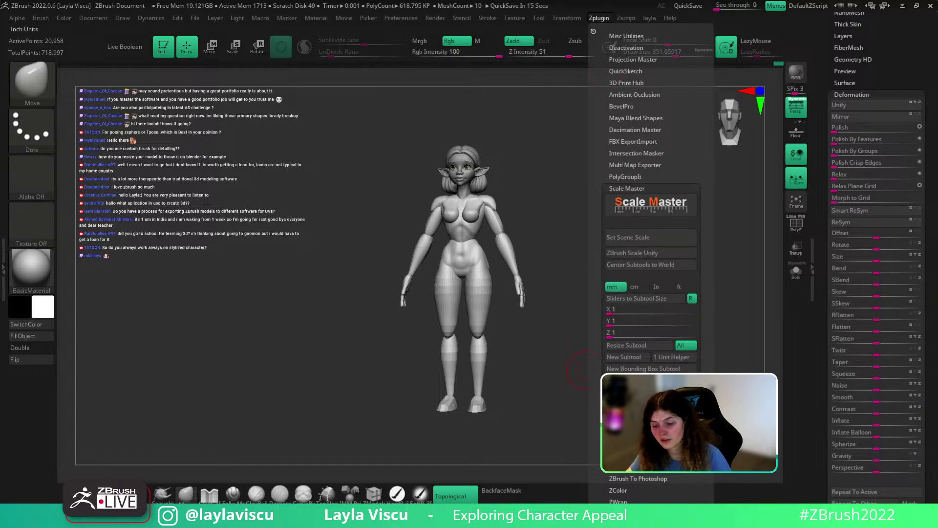
scroll(871, 103, "up", 5)
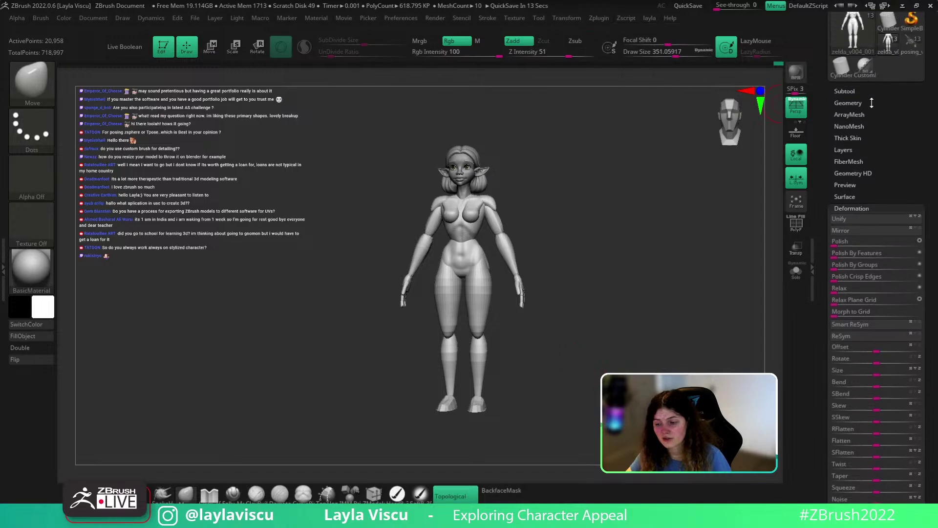
left_click(844, 91)
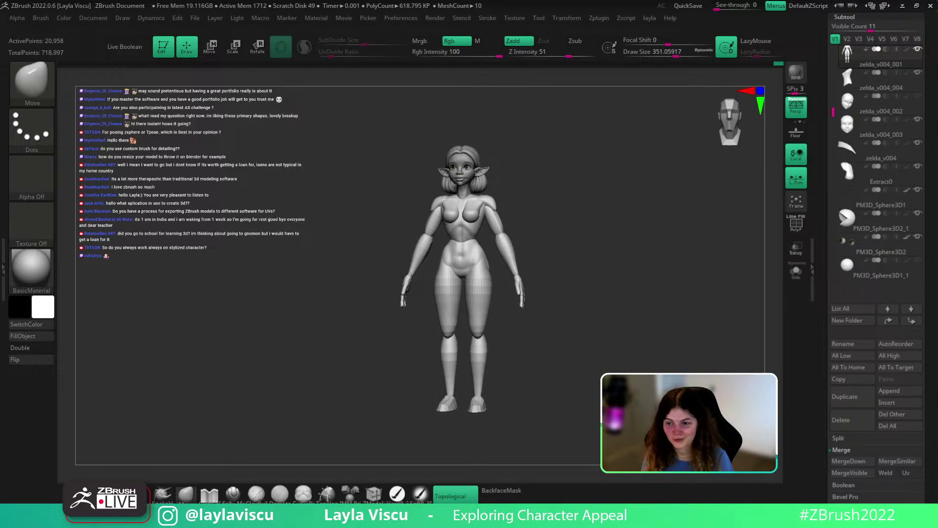
View the Transpose Master plugin's options for posing the character
key("u")
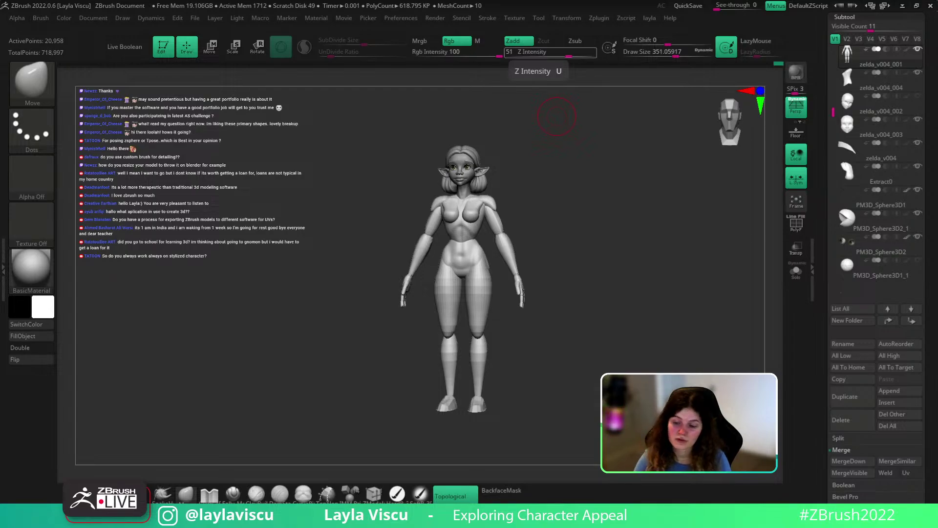
key("Return")
left_click(599, 17)
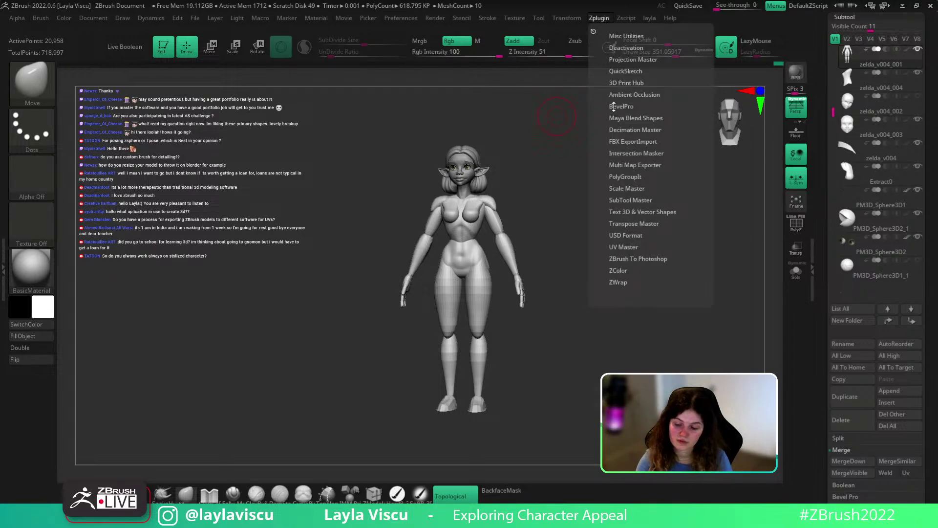
left_click(635, 223)
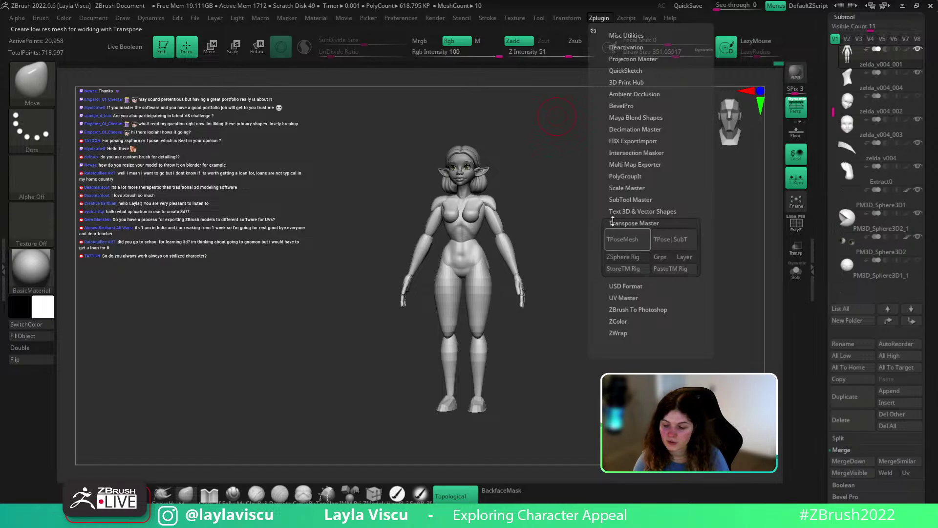
left_click_drag(548, 238, 624, 170)
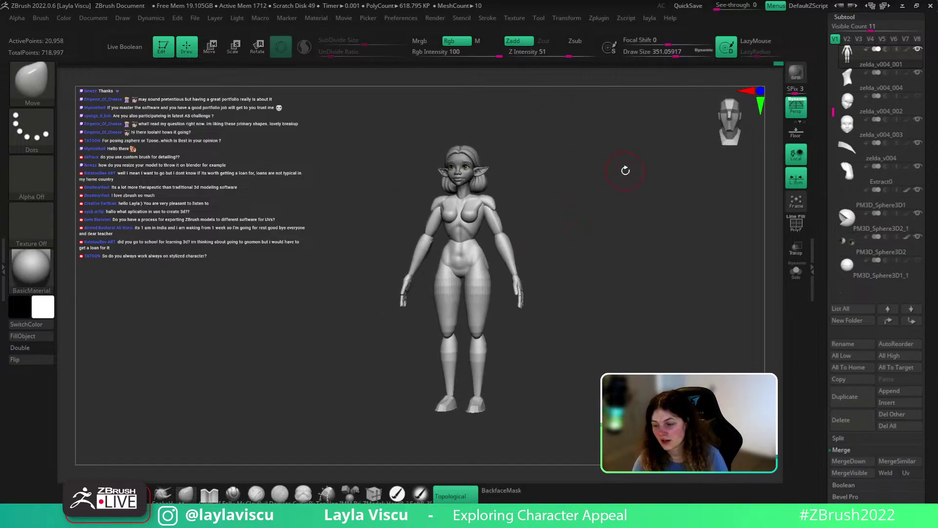
Switch to the posing_v002 tool, examine the posed warrior and its wireframe, and select the posing_v005 subtool
left_click_drag(923, 66, 922, 178)
left_click(906, 86)
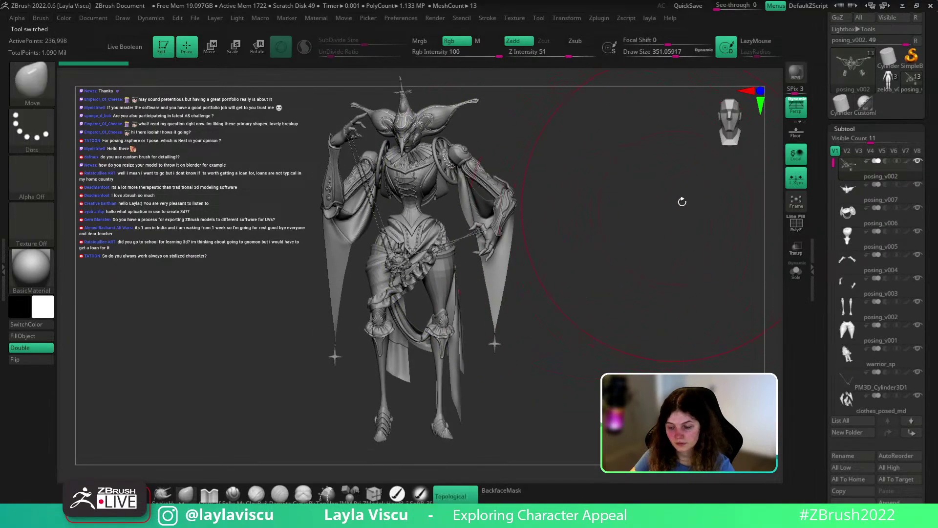
mouse_move(591, 248)
left_mouse_down()
mouse_move(519, 252)
mouse_move(518, 274)
left_mouse_up()
key("shift")
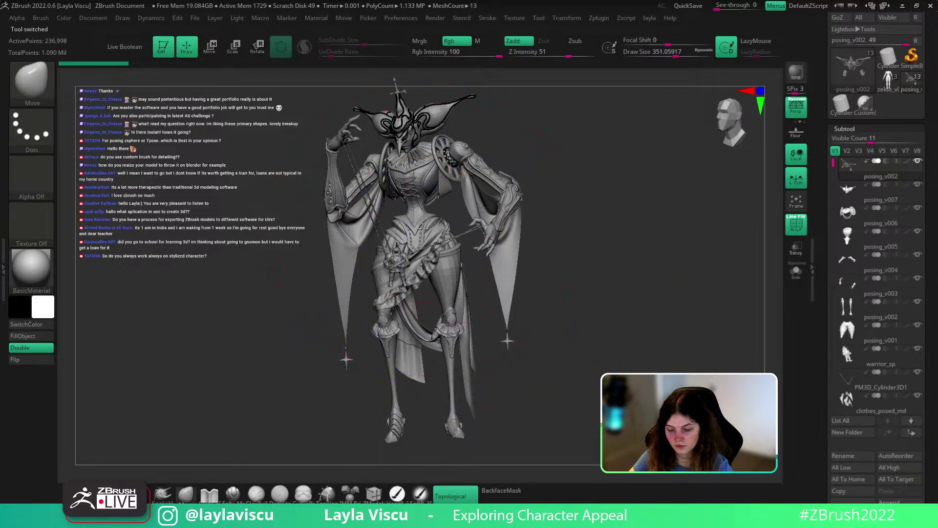
left_click(519, 266, "alt")
mouse_move(542, 265)
left_mouse_down()
mouse_move(609, 296)
mouse_move(609, 314)
mouse_move(589, 316)
mouse_move(580, 295)
mouse_move(645, 286)
mouse_move(605, 295)
mouse_move(637, 297)
left_mouse_up()
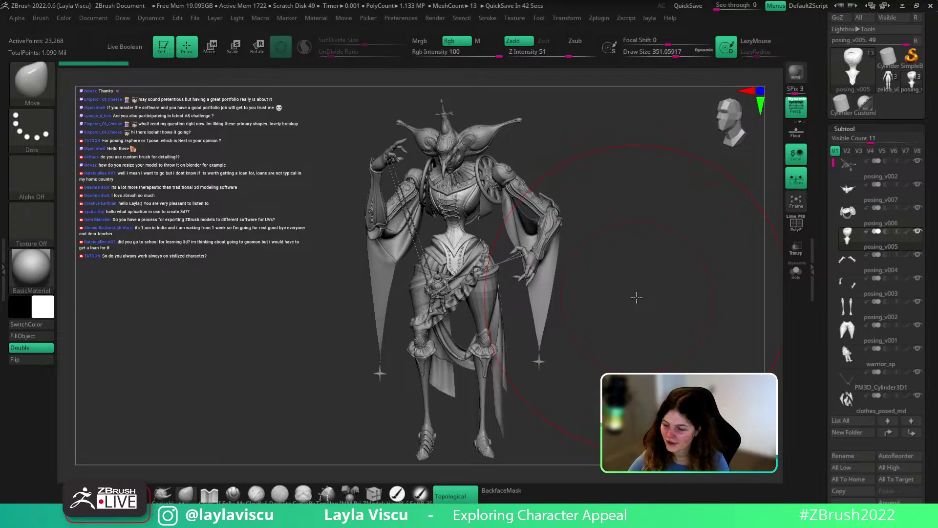
Switch back to the zelda_v004_001 tool and view the character from the side
left_click(910, 80)
left_click(909, 85)
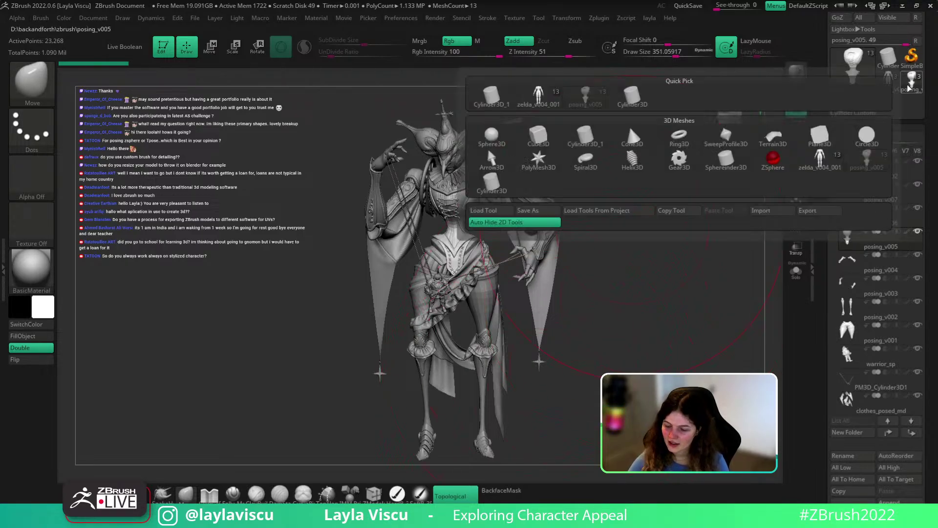
left_click(889, 87)
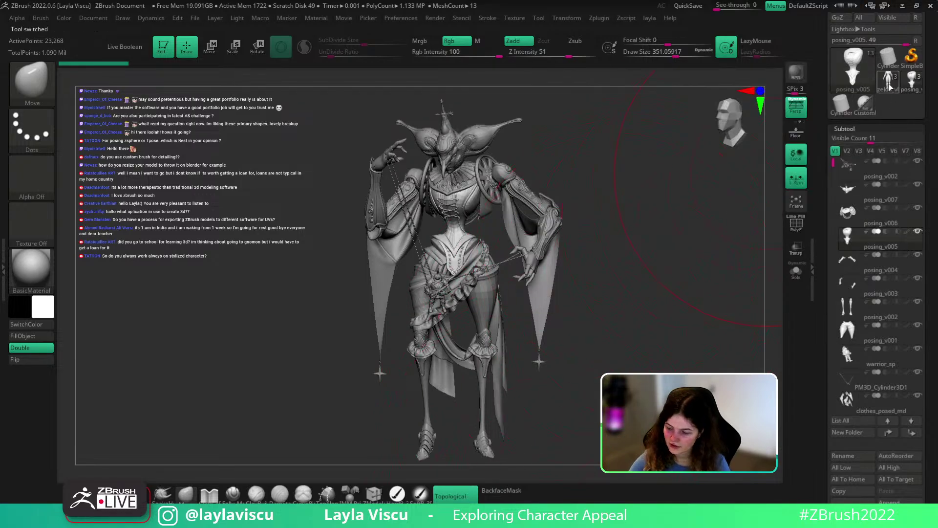
left_click(889, 83)
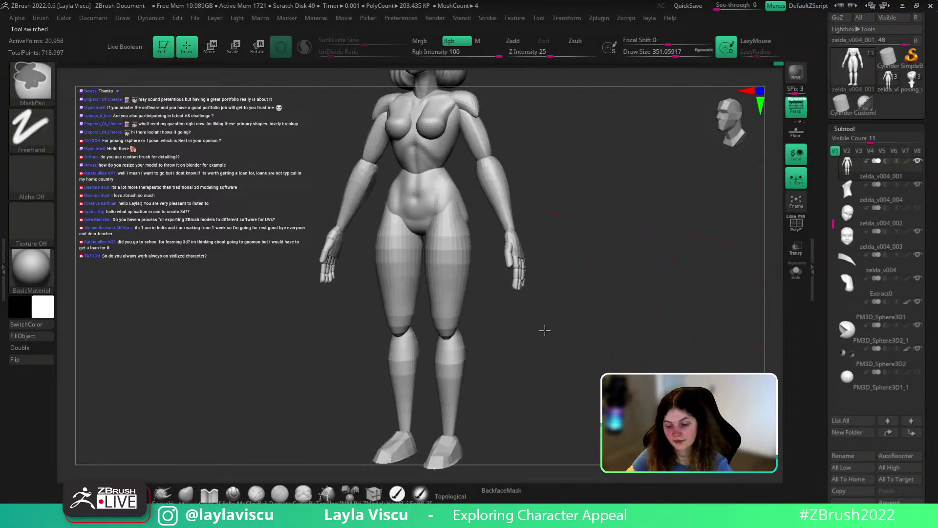
right_click_drag(545, 330, 537, 267, "ctrl")
right_click_drag(536, 266, 525, 301, "alt")
right_click_drag(465, 304, 486, 316, "ctrl")
right_click_drag(576, 335, 509, 340)
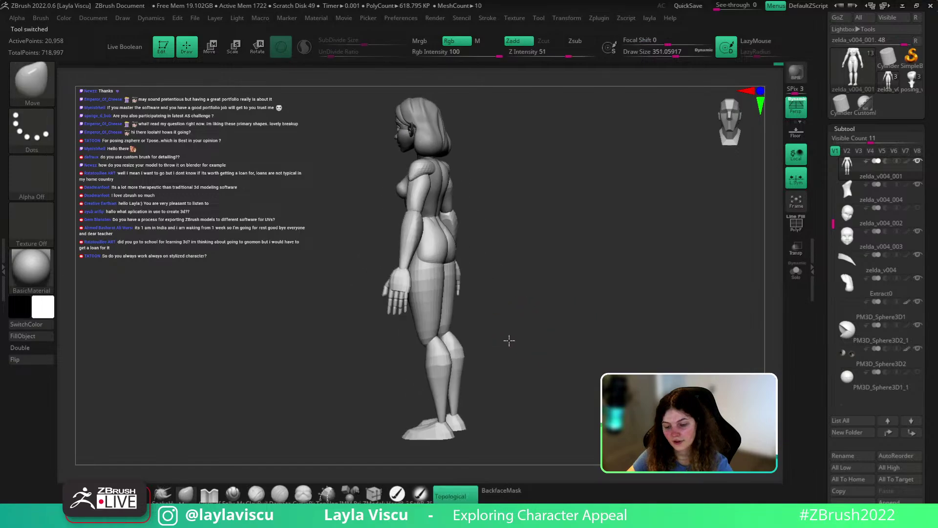
Mask everything on the body except the lower legs and activate the Move gizmo
left_click_drag(510, 340, 461, 373)
left_click_drag(513, 311, 536, 208, "alt")
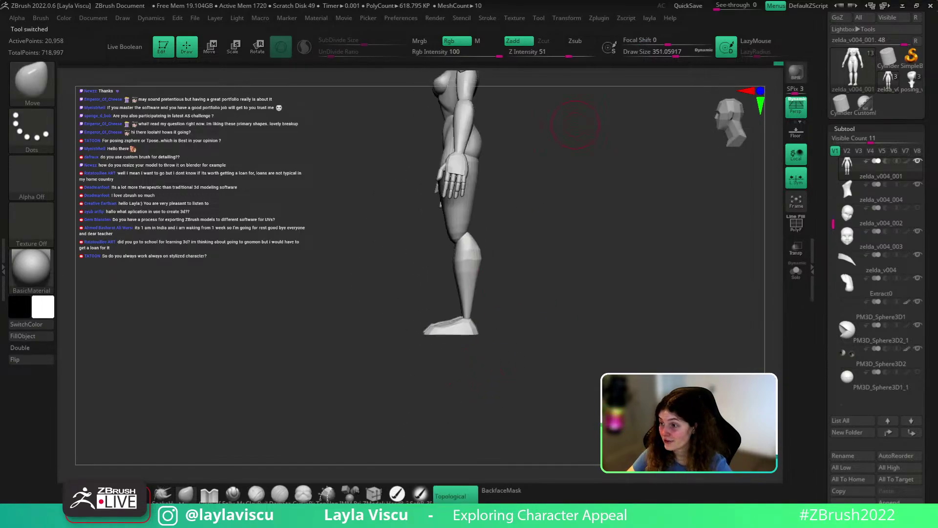
right_click_drag(554, 298, 495, 275, "ctrl")
left_click_drag(510, 214, 475, 322, "ctrl")
key("w")
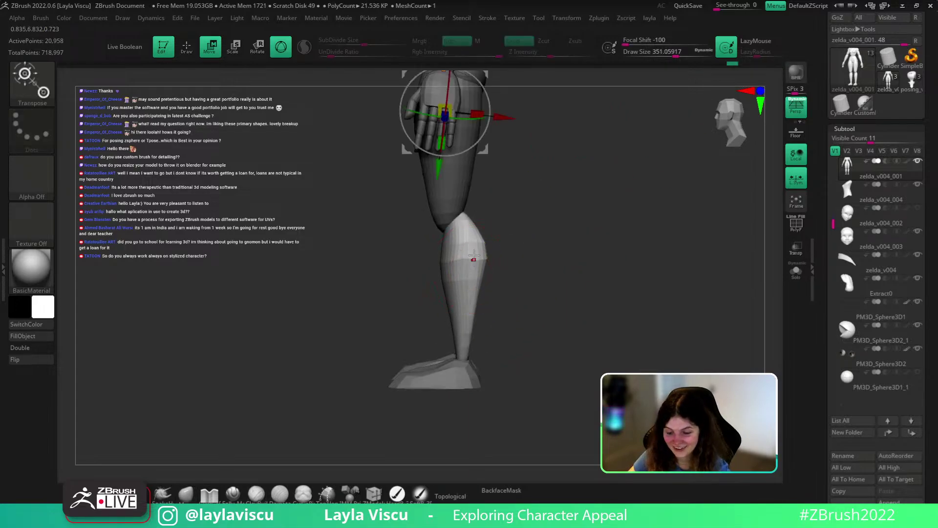
Place the gizmo on the lower leg and scale the calf's front-to-back depth to about 0.88
left_click_drag(485, 150, 487, 292, "alt")
left_click(460, 203)
left_click(424, 203)
left_click_drag(482, 256, 478, 260)
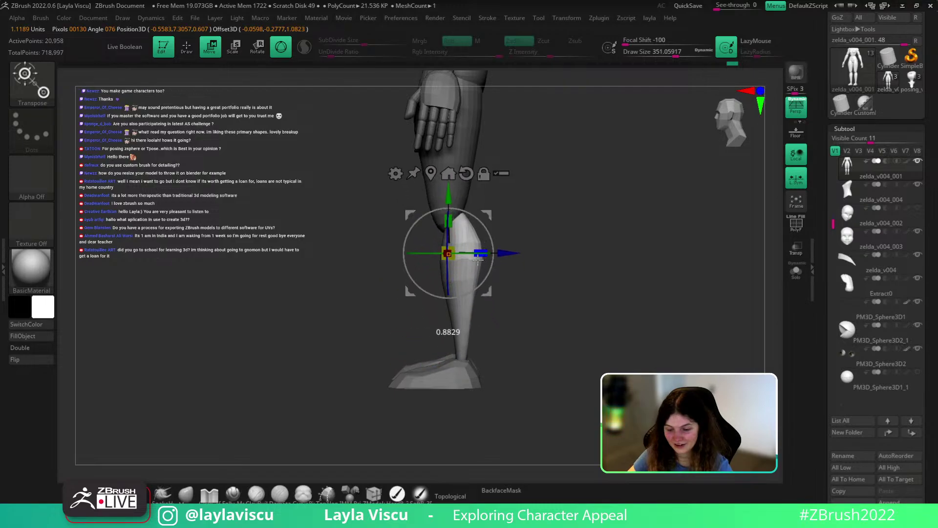
Clear the mask and adjust the back of the calf with the Move brush
key("q")
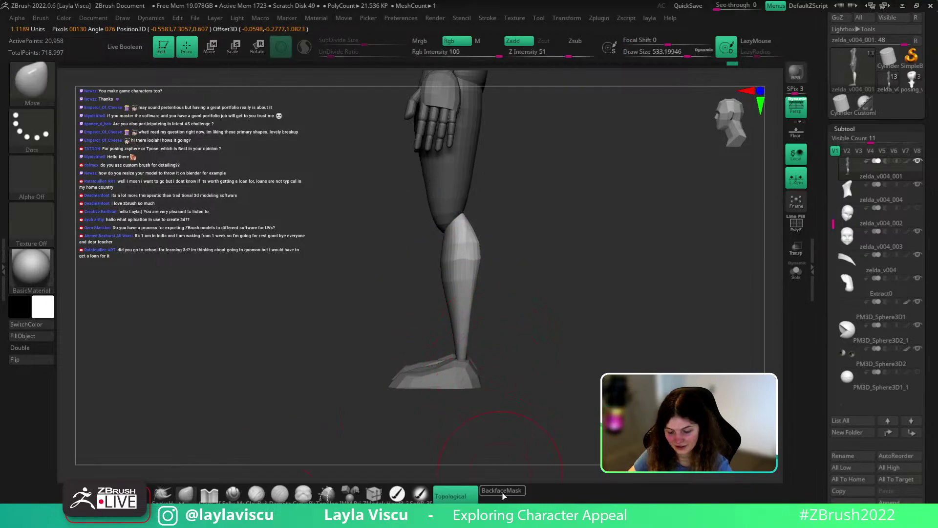
left_click(503, 496)
left_click_drag(477, 341, 614, 347, "shift")
left_click_drag(615, 347, 611, 348, "ctrl")
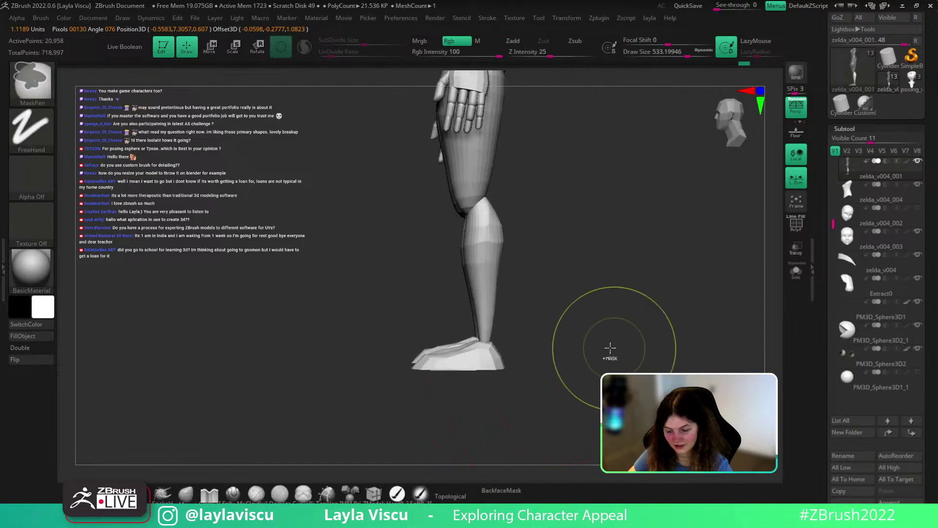
left_click_drag(496, 276, 503, 273)
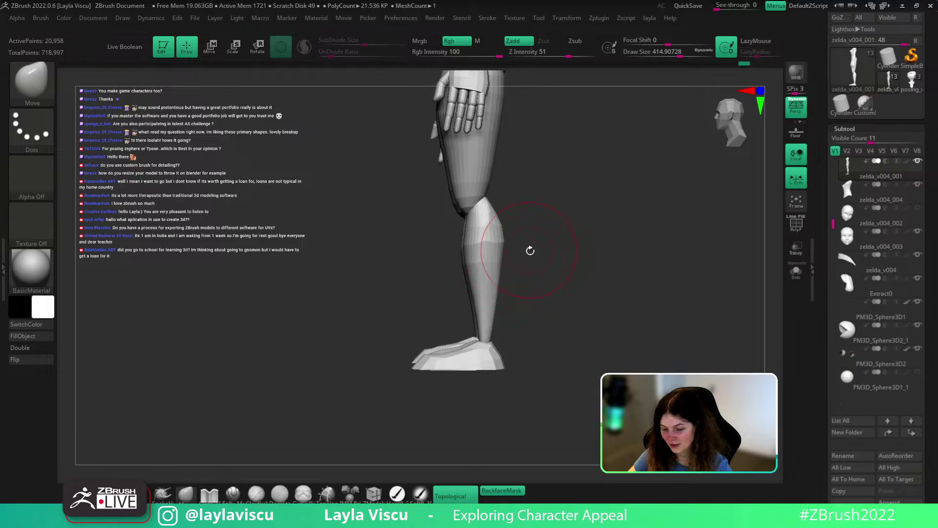
Set the Move brush's draw size to about 257 and examine the knees, thighs and hips from the side and front
right_click_drag(530, 250, 528, 318, "alt")
right_click_drag(528, 318, 500, 298, "ctrl")
right_click_drag(500, 298, 497, 329, "ctrl")
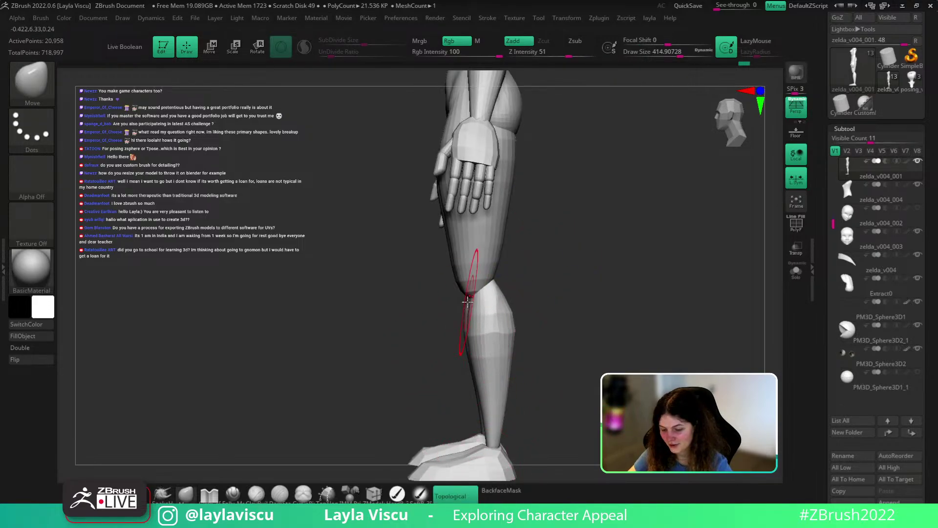
right_click_drag(468, 302, 573, 329, "ctrl")
right_click_drag(605, 225, 556, 352, "alt")
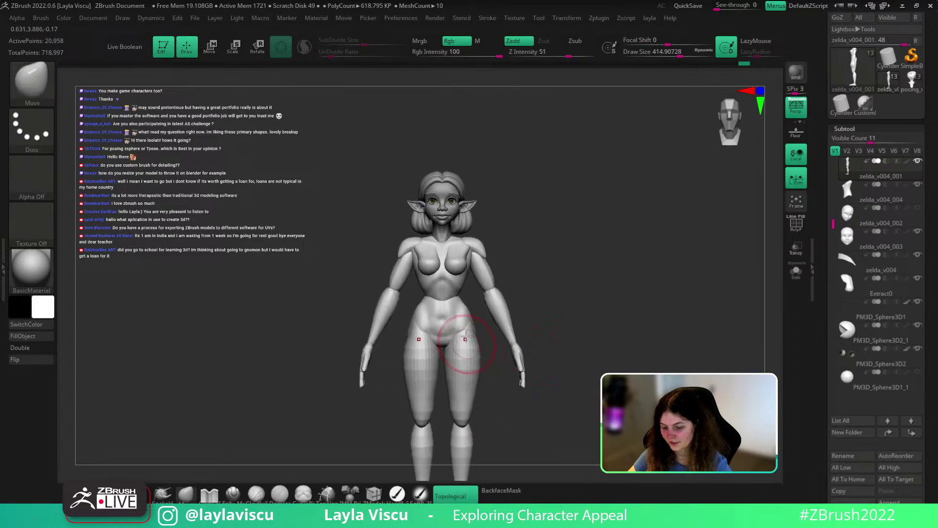
right_click_drag(466, 336, 467, 337, "ctrl")
key("s")
left_click_drag(466, 336, 454, 333)
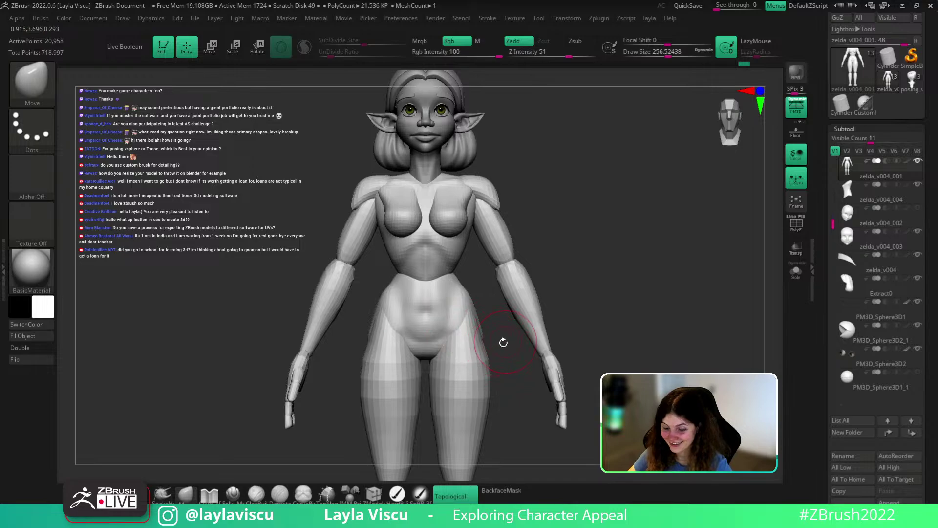
left_click_drag(503, 342, 458, 333)
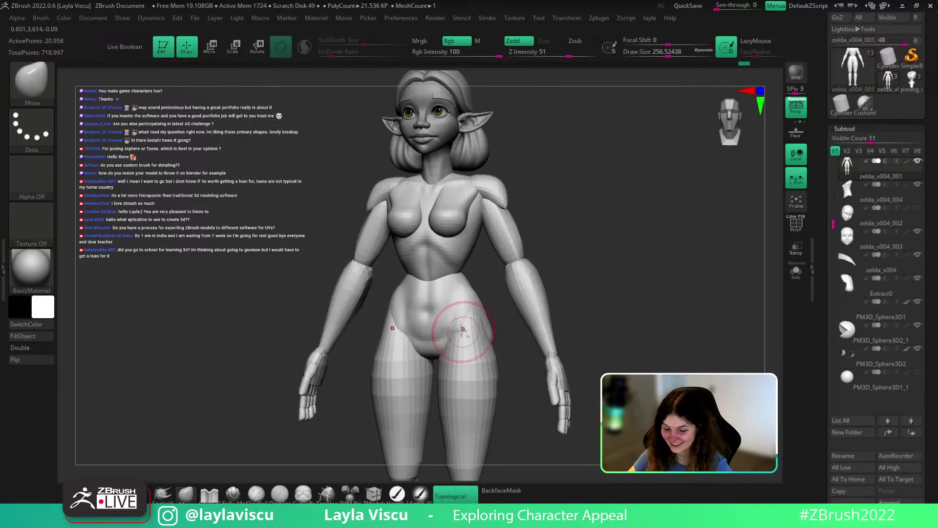
Look at the posed warrior in the posing_v005 tool and return to the zelda_v004_001 tool
left_click(910, 79)
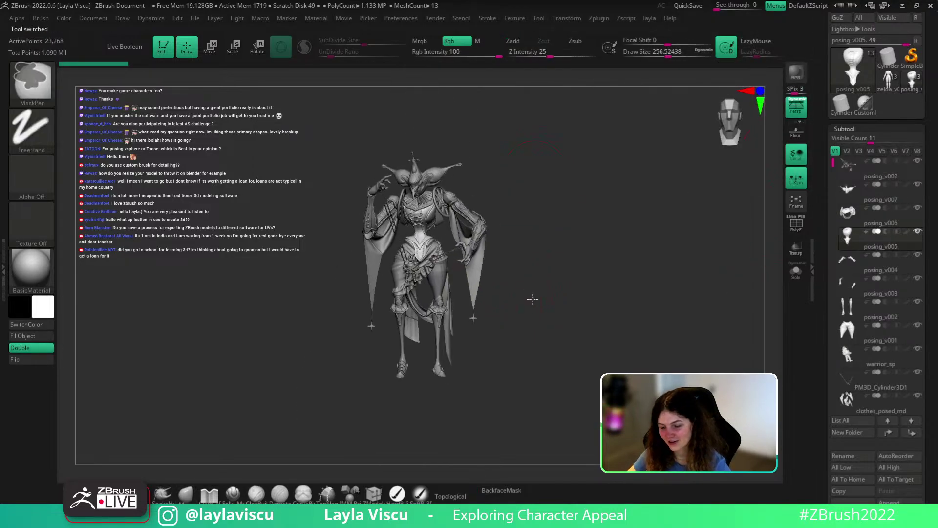
right_click_drag(532, 299, 536, 304, "ctrl")
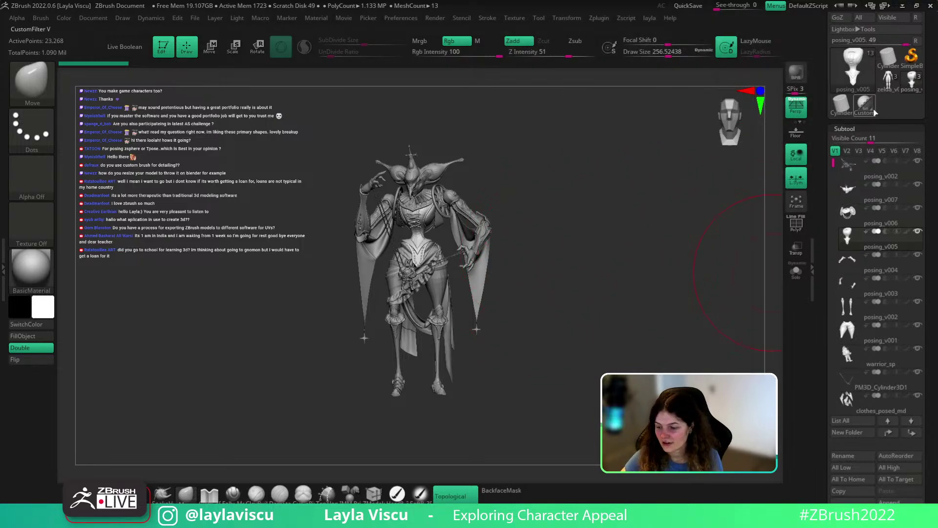
left_click(888, 79)
Save the zelda_v004_001 tool to disk
scroll(907, 176, "up", 5)
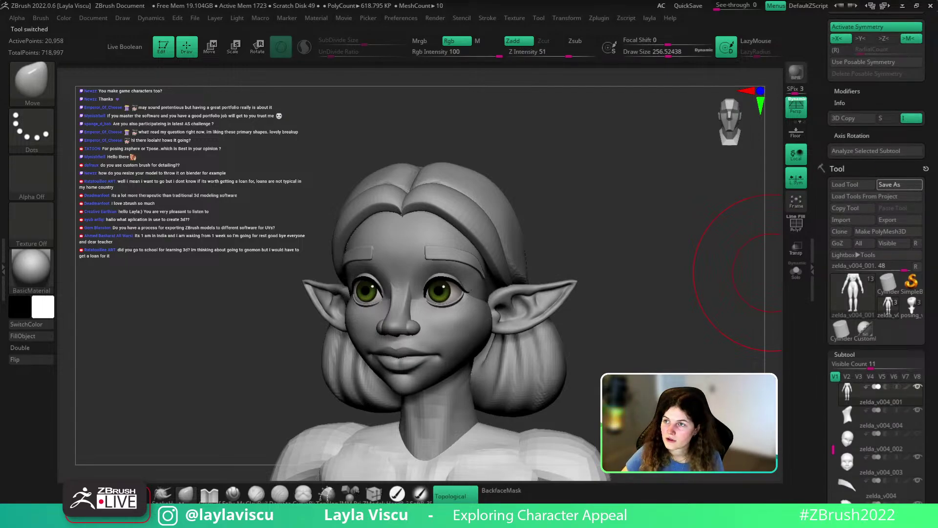
left_click(899, 184)
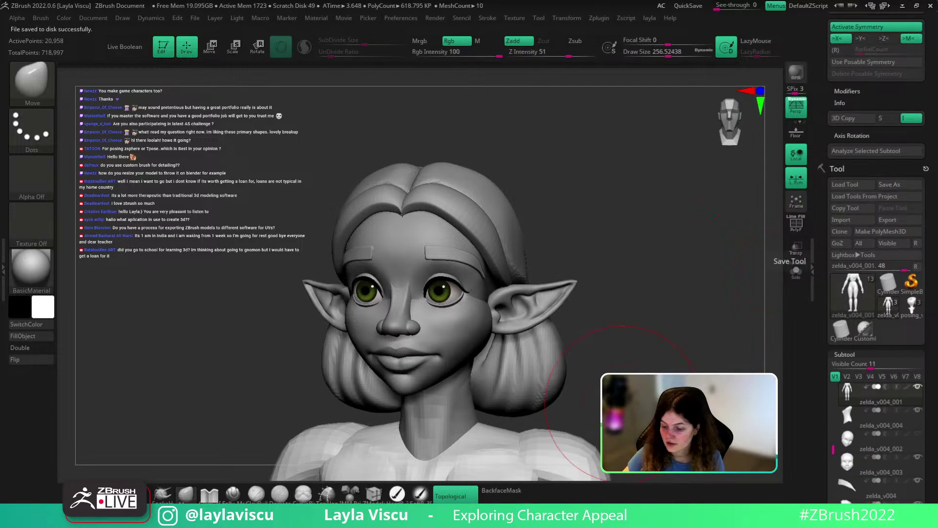
Switch to the posing_v005 tool and examine the posed warrior from a slightly turned angle
mouse_move(896, 307)
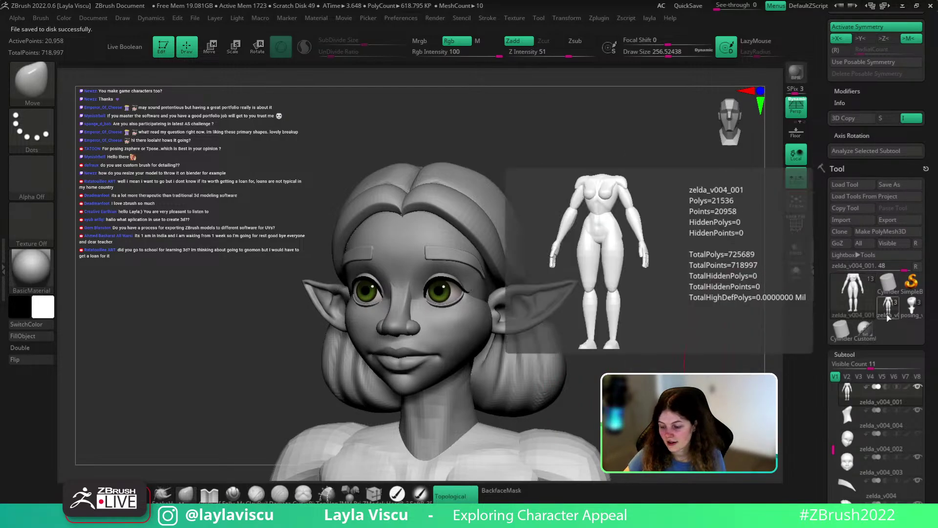
left_click(912, 305)
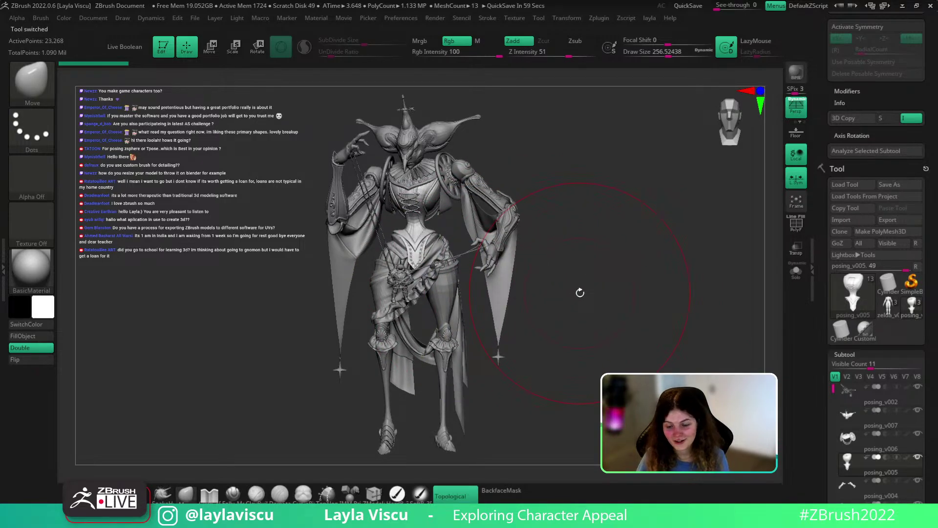
mouse_move(580, 293)
left_mouse_down()
mouse_move(639, 327)
mouse_move(699, 323)
mouse_move(694, 336)
mouse_move(718, 342)
mouse_move(694, 342)
left_mouse_up()
left_click_drag(654, 262, 653, 260)
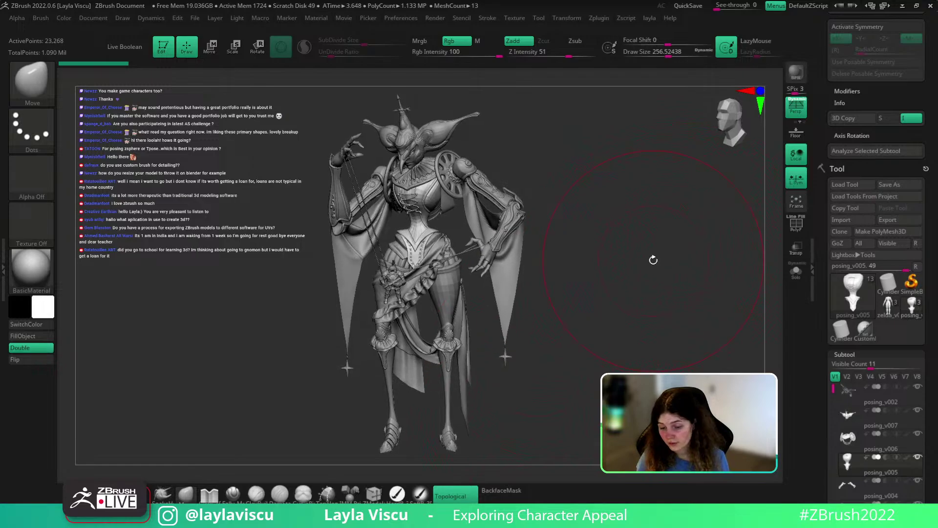
left_click_drag(928, 263, 930, 196)
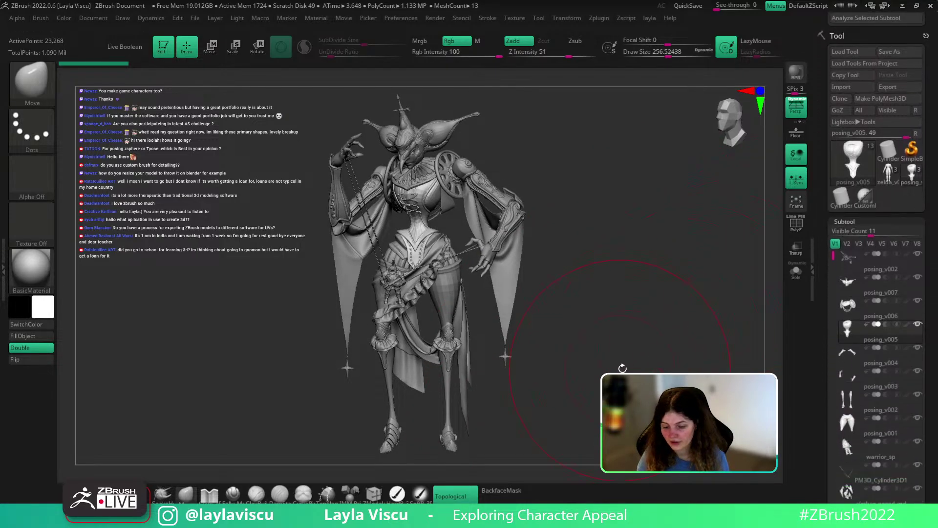
left_click_drag(623, 367, 631, 364)
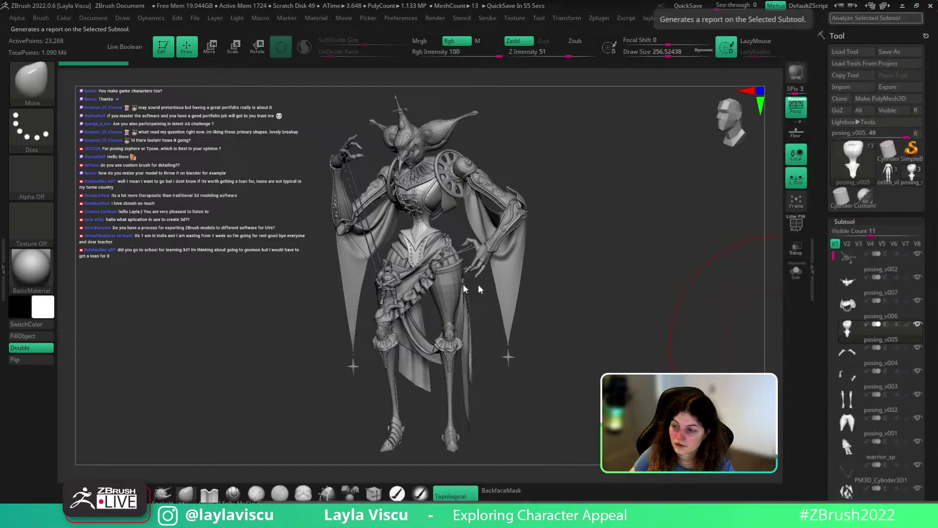
Switch to Photoshop and display the Medieval Back & Forth warrior render full screen
left_click_drag(476, 286, 349, 55)
double_click(395, 268)
key("f")
key("f")
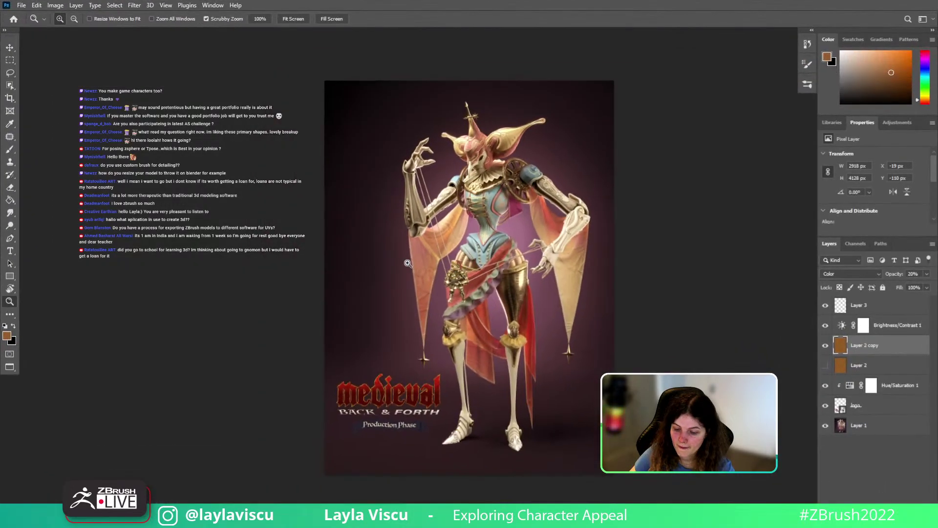
Examine the warrior render's full figure, from the headpiece to the feet
left_click_drag(467, 227, 486, 237)
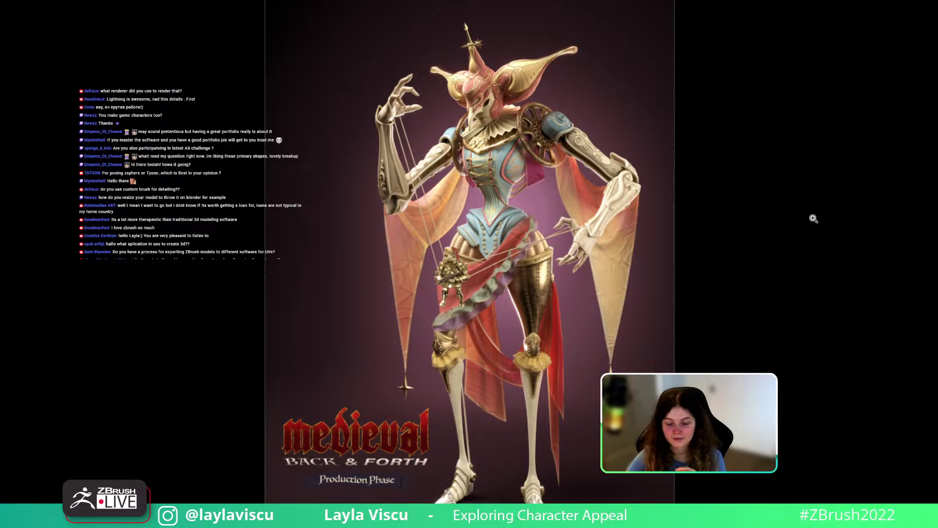
left_click_drag(577, 360, 568, 358)
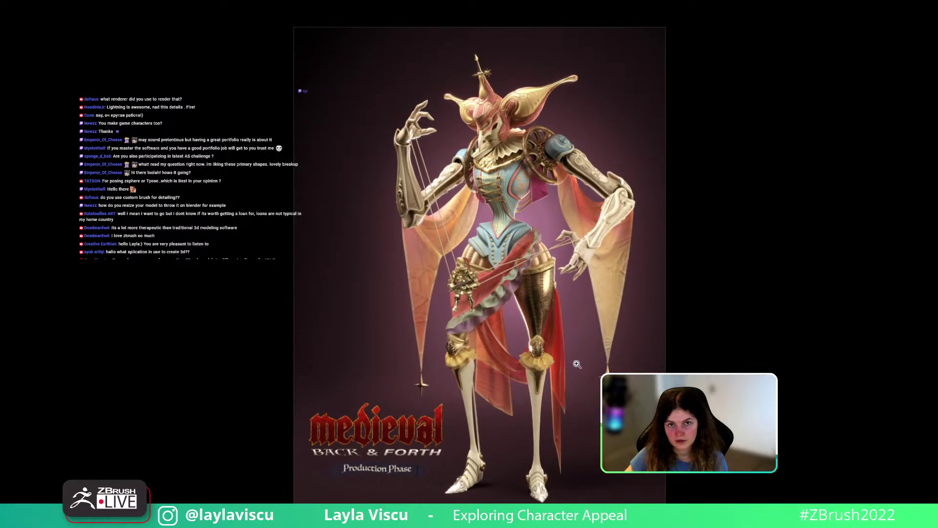
scroll(582, 320, "down", 3)
scroll(577, 318, "up", 1)
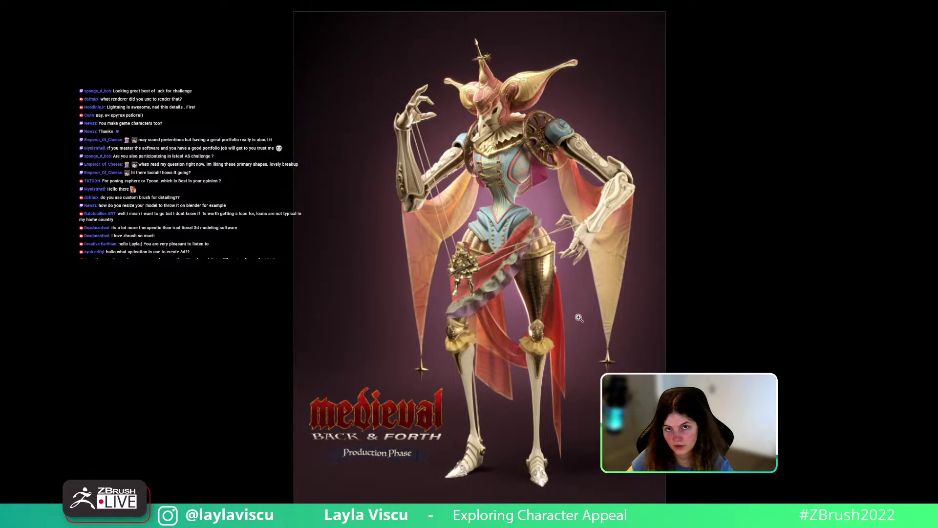
scroll(579, 317, "down", 1)
scroll(579, 317, "down", 1)
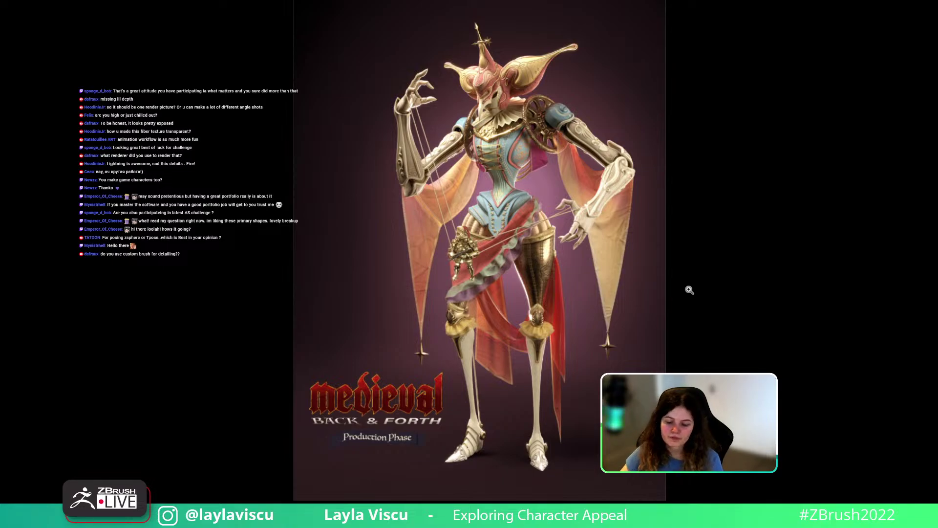
Examine the render's sheer sleeve fabric, stitched edges, corset, hanging knight figurine and leg armour up close
left_click(419, 266)
left_click_drag(470, 278, 444, 276)
left_click_drag(479, 134, 511, 134)
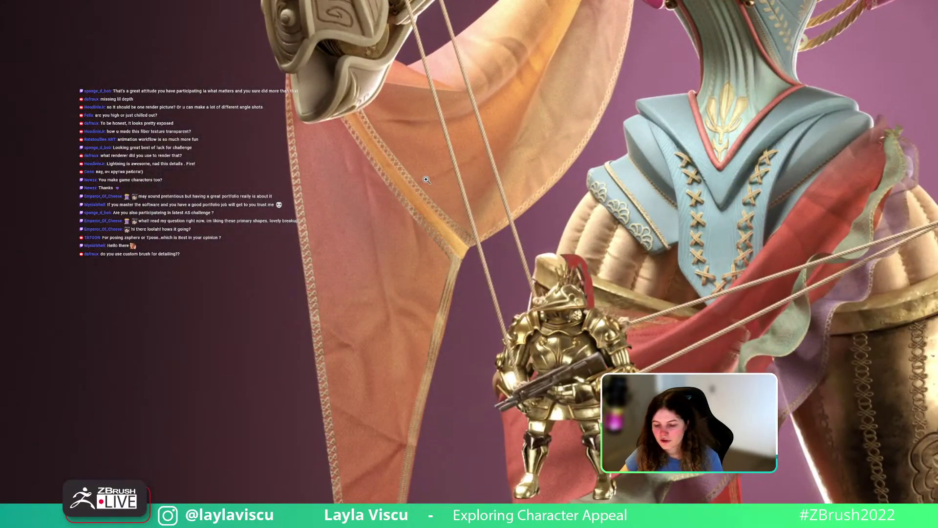
left_click(371, 223)
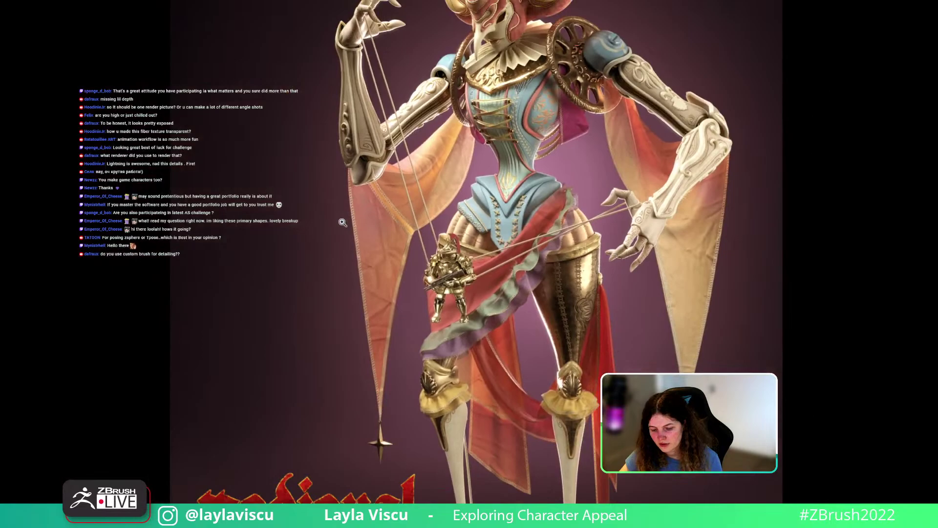
left_click(679, 226)
left_click(715, 247)
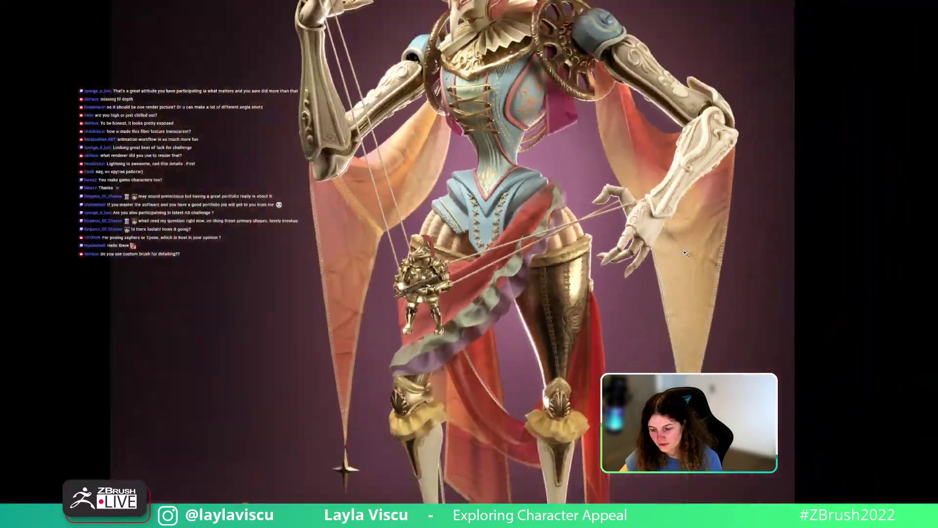
left_click(679, 165)
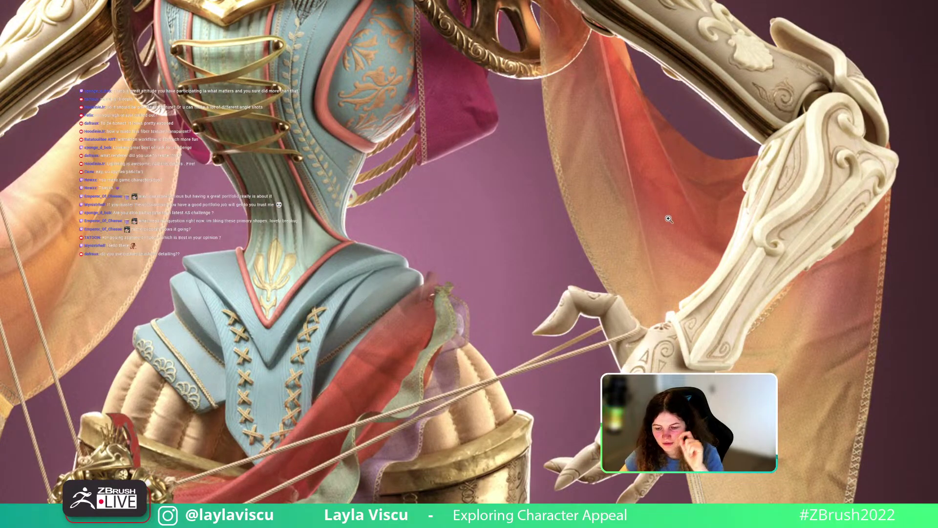
left_click_drag(666, 232, 634, 233)
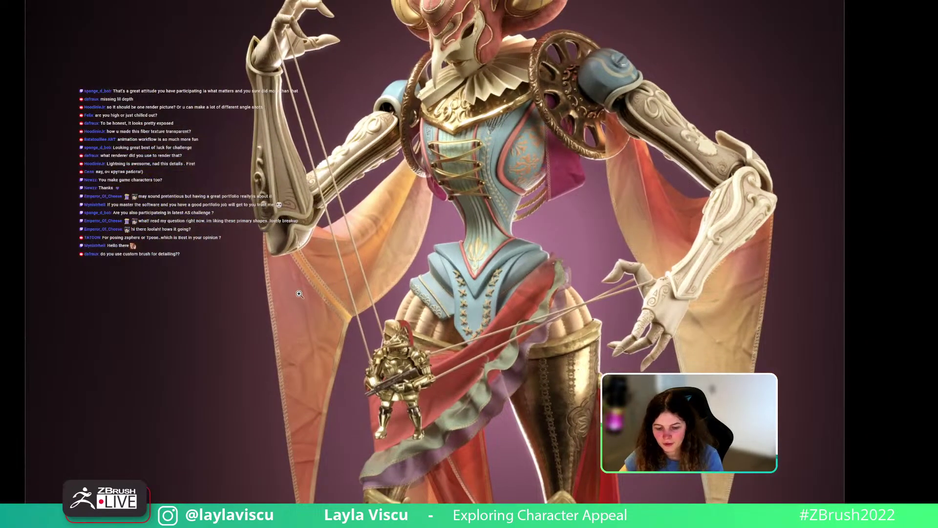
left_click_drag(294, 305, 290, 327)
left_click_drag(634, 432, 679, 432)
scroll(534, 497, "down", 6)
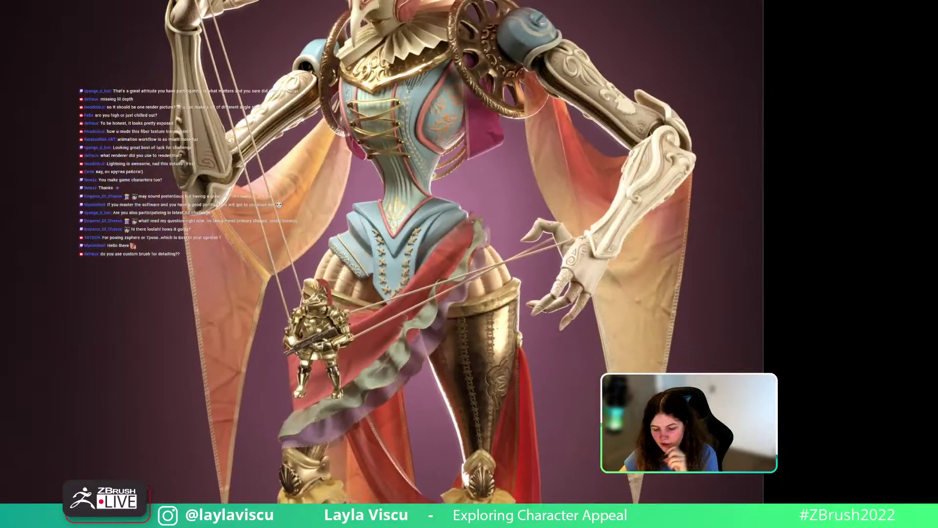
scroll(534, 497, "up", 5)
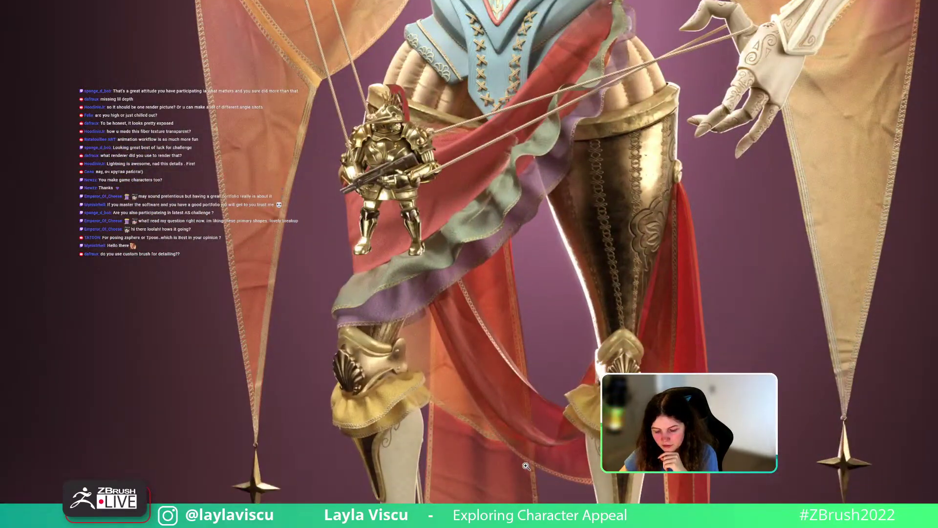
Examine the render's shell-shaped knee armour, yellow ruffles and stitched red drapery up close, plus the whole composition with its title
scroll(556, 476, "up", 3)
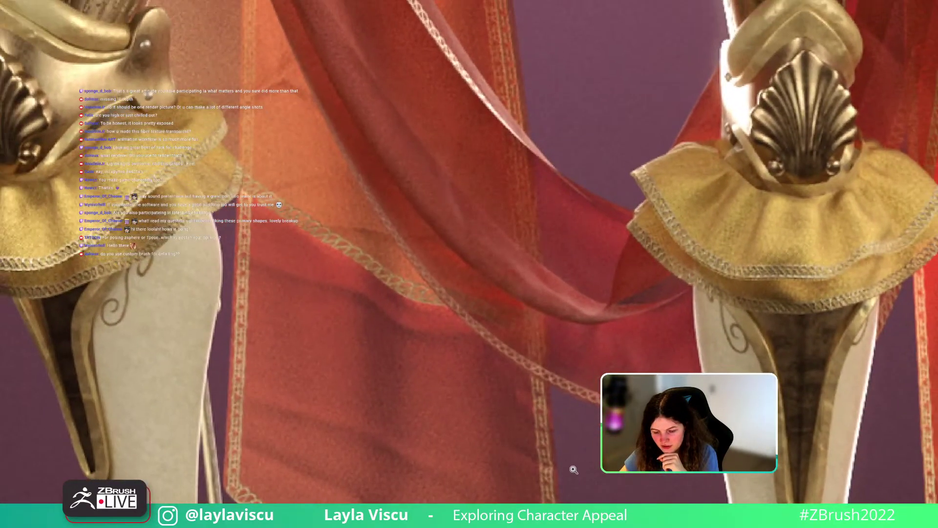
scroll(536, 298, "down", 2)
scroll(537, 298, "down", 5)
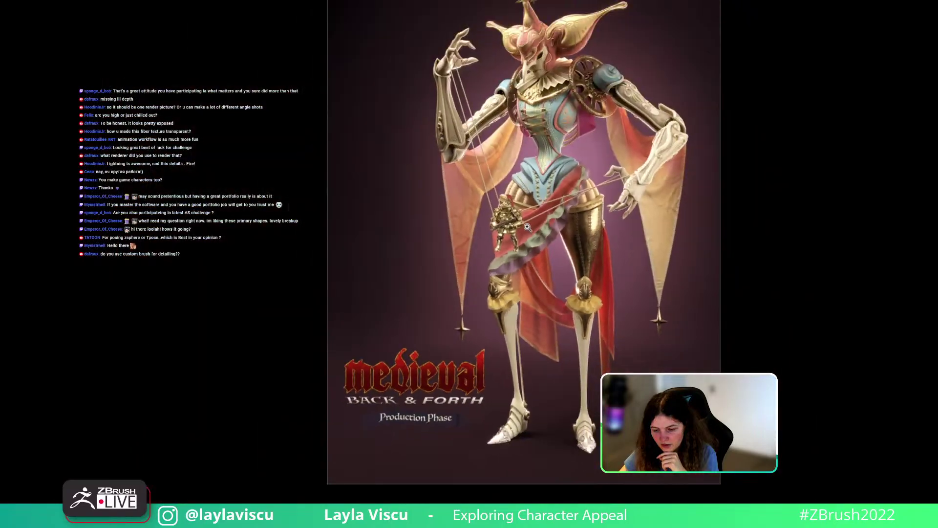
scroll(584, 279, "up", 5)
scroll(584, 280, "down", 8)
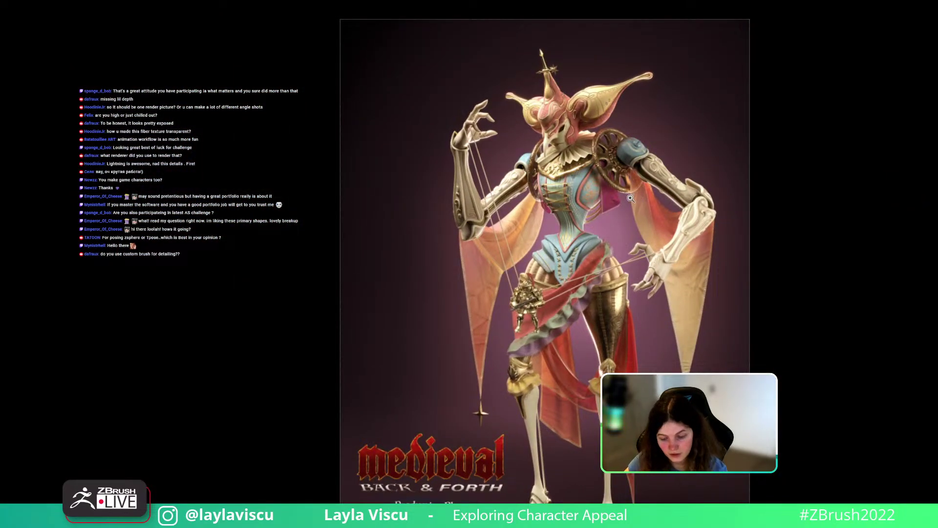
key("f")
key("f")
key("f")
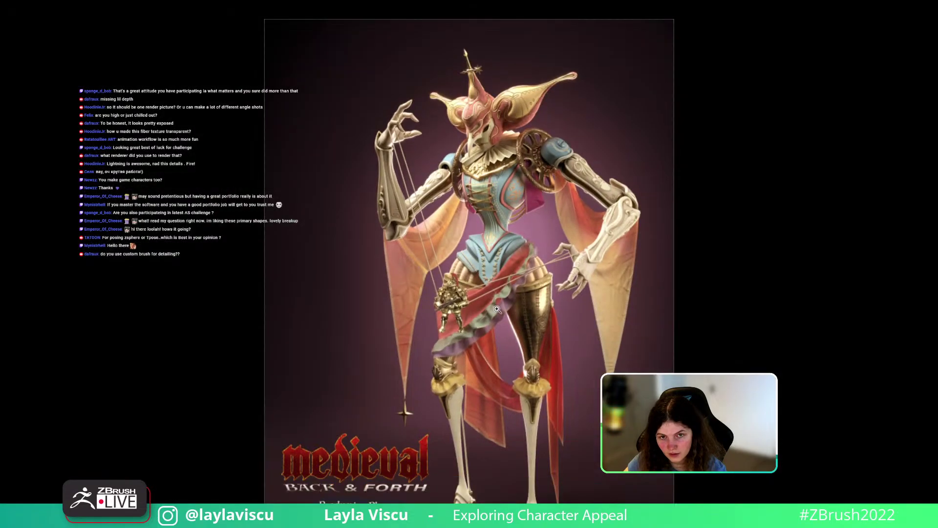
scroll(497, 311, "down", 3)
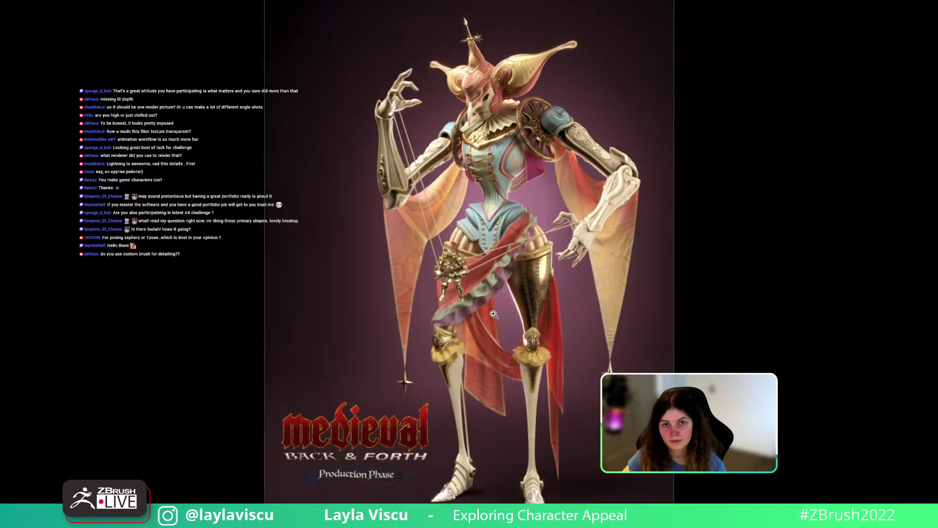
scroll(494, 313, "down", 1)
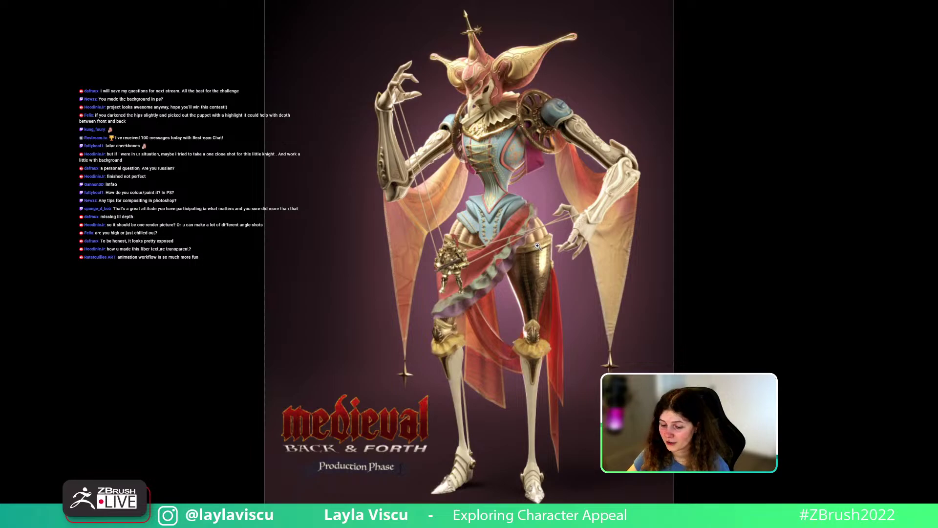
Leave Photoshop's full-screen view and switch to ZBrush
key("f")
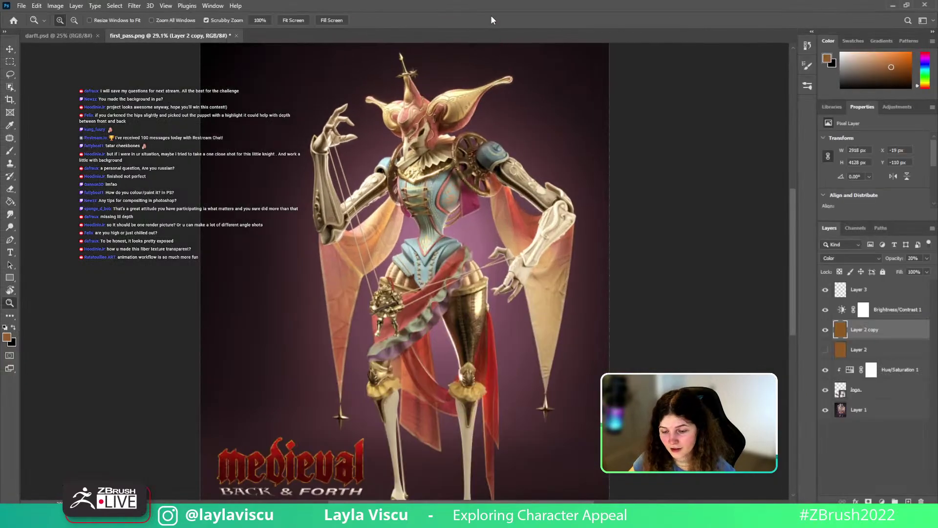
double_click(490, 10)
left_click(614, 90)
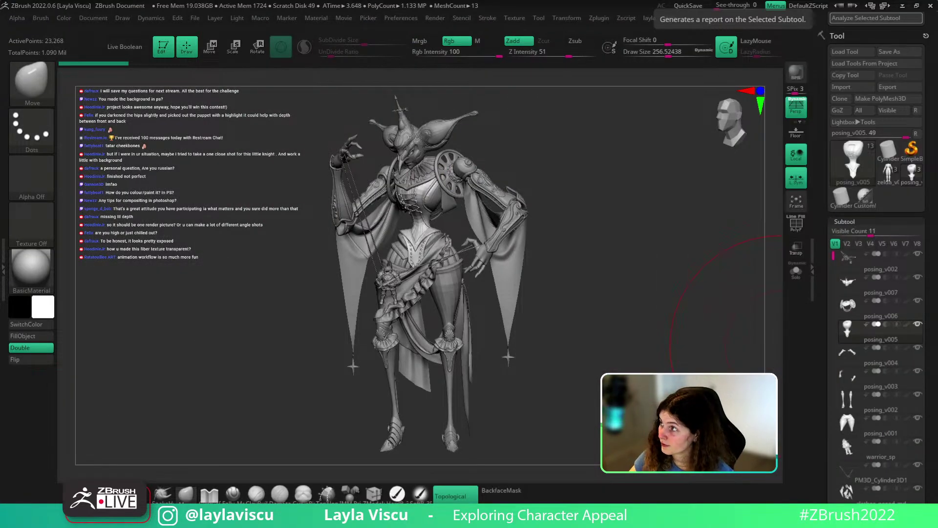
Switch to the zelda_v004_001 elf tool, view it from a three-quarter angle and save the tool to disk
left_click(889, 174)
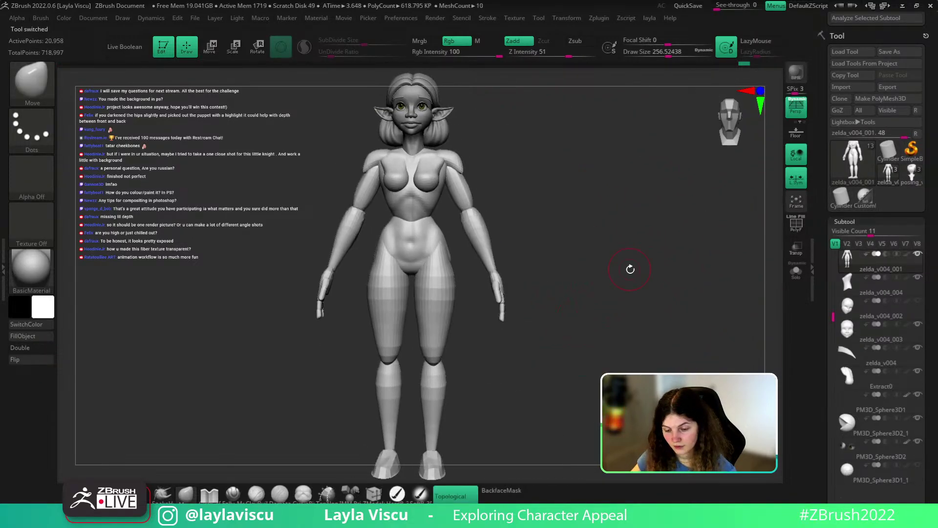
mouse_move(631, 269)
left_mouse_down()
mouse_move(528, 256)
mouse_move(536, 267)
mouse_move(526, 255)
mouse_move(601, 274)
mouse_move(576, 279)
mouse_move(622, 282)
left_mouse_up()
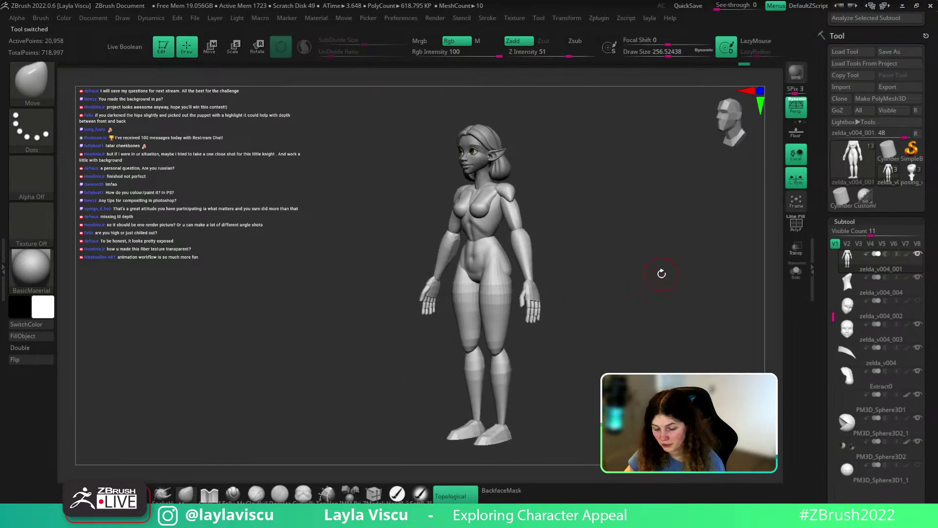
scroll(880, 235, "up", 4)
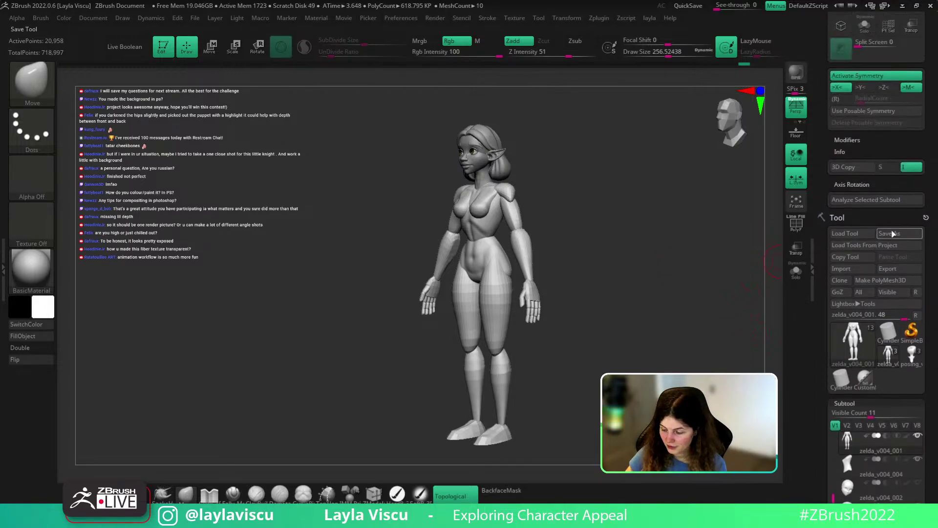
left_click(893, 234)
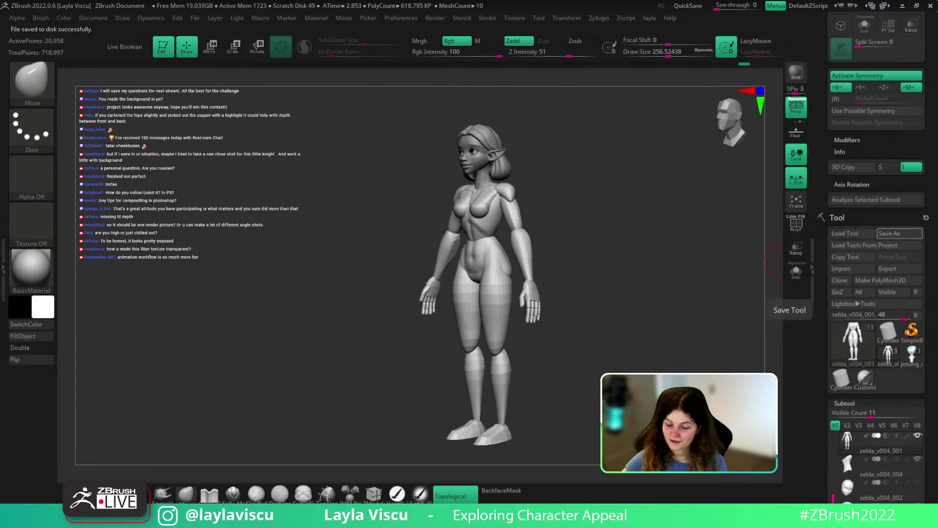
Switch to the posing_v005 tool and examine the whole posed warrior sculpt at a larger size
left_click(912, 353)
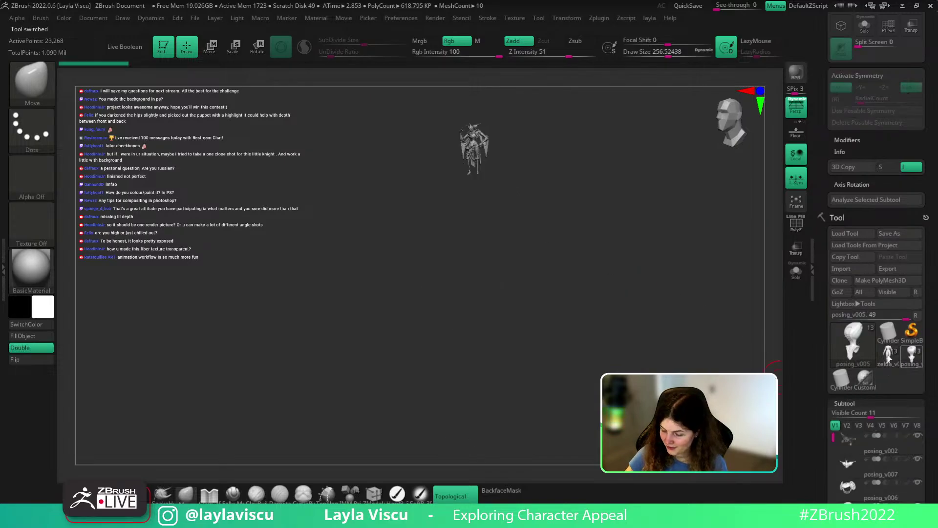
key("f")
right_click_drag(366, 235, 238, 180, "ctrl")
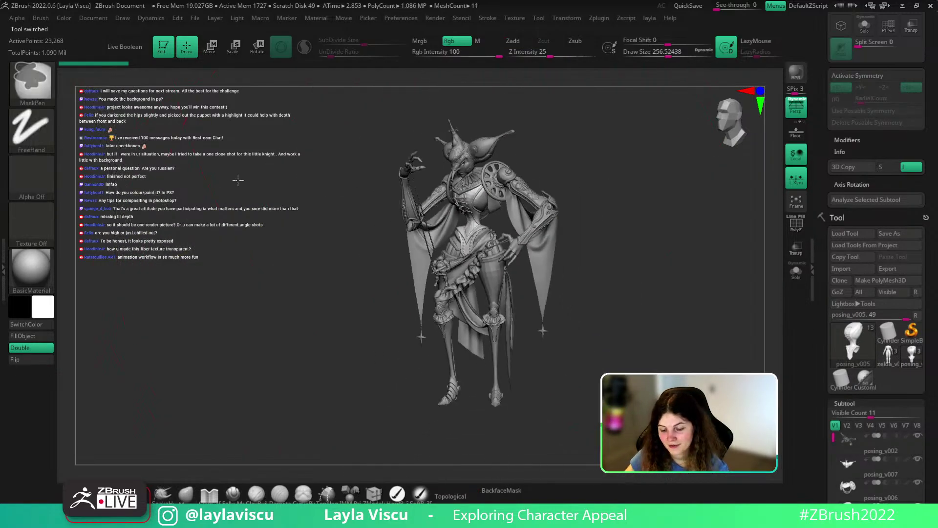
left_click_drag(649, 254, 659, 254)
right_click_drag(548, 212, 553, 305, "ctrl")
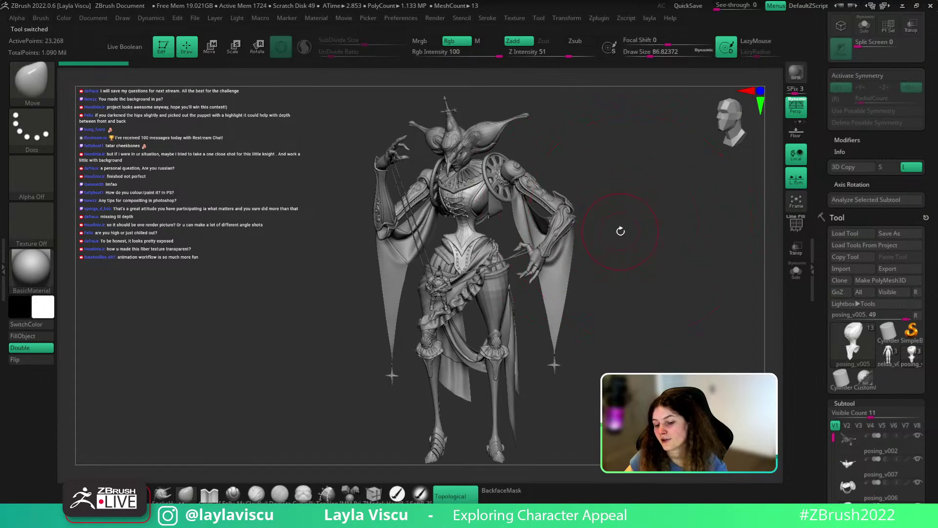